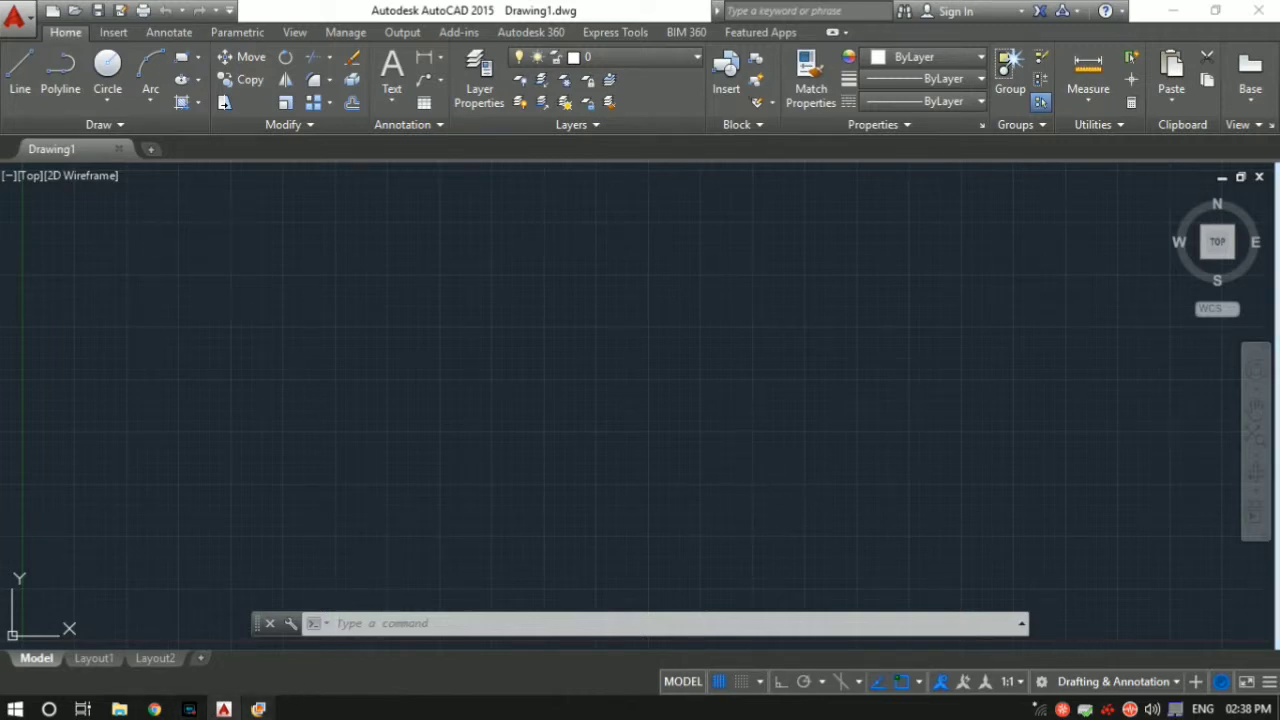
Step: Examine the mechanical part's views and dimensions in the reference image in Photo Gallery, and return to AutoCAD
click(258, 709)
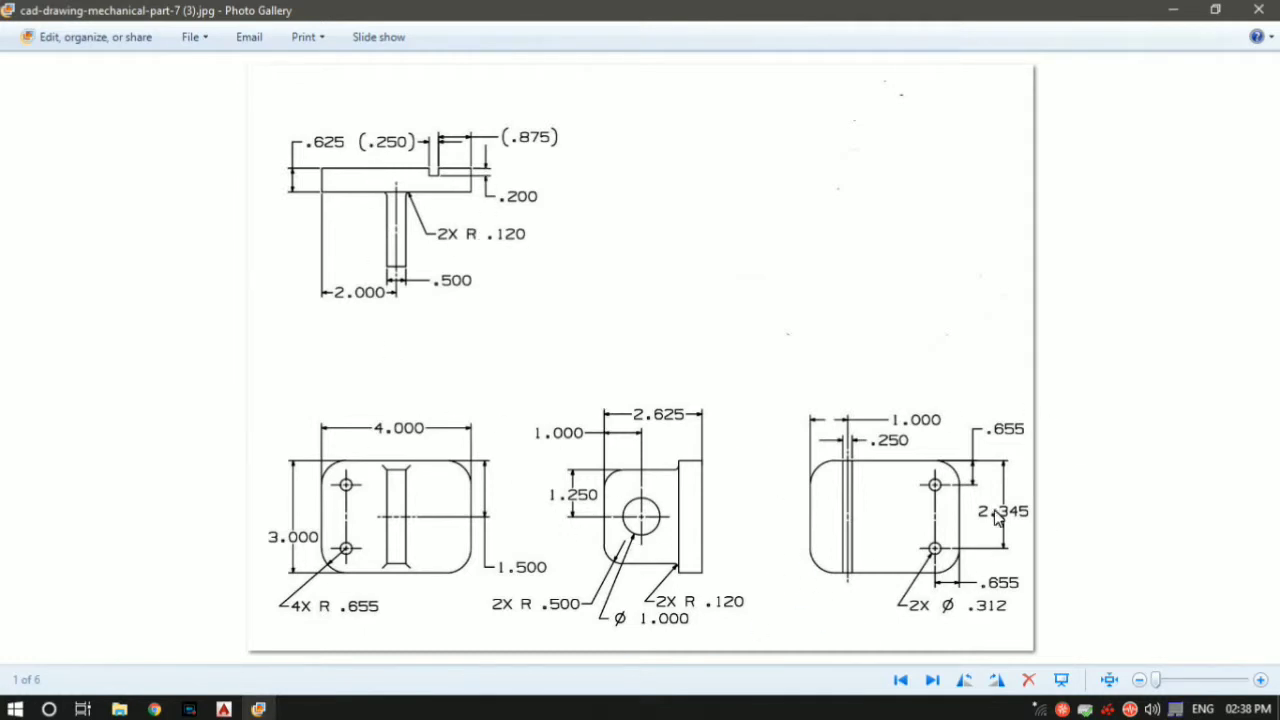
click(1172, 10)
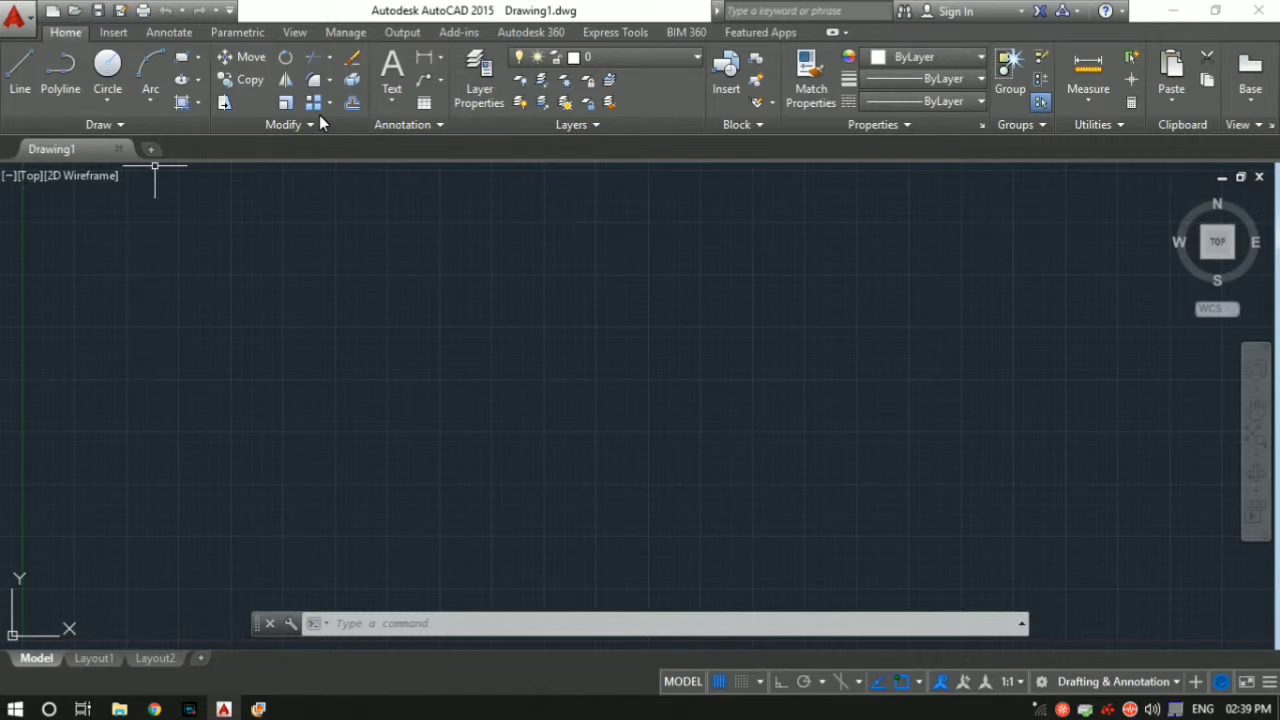
mouse_move(265, 709)
click(258, 709)
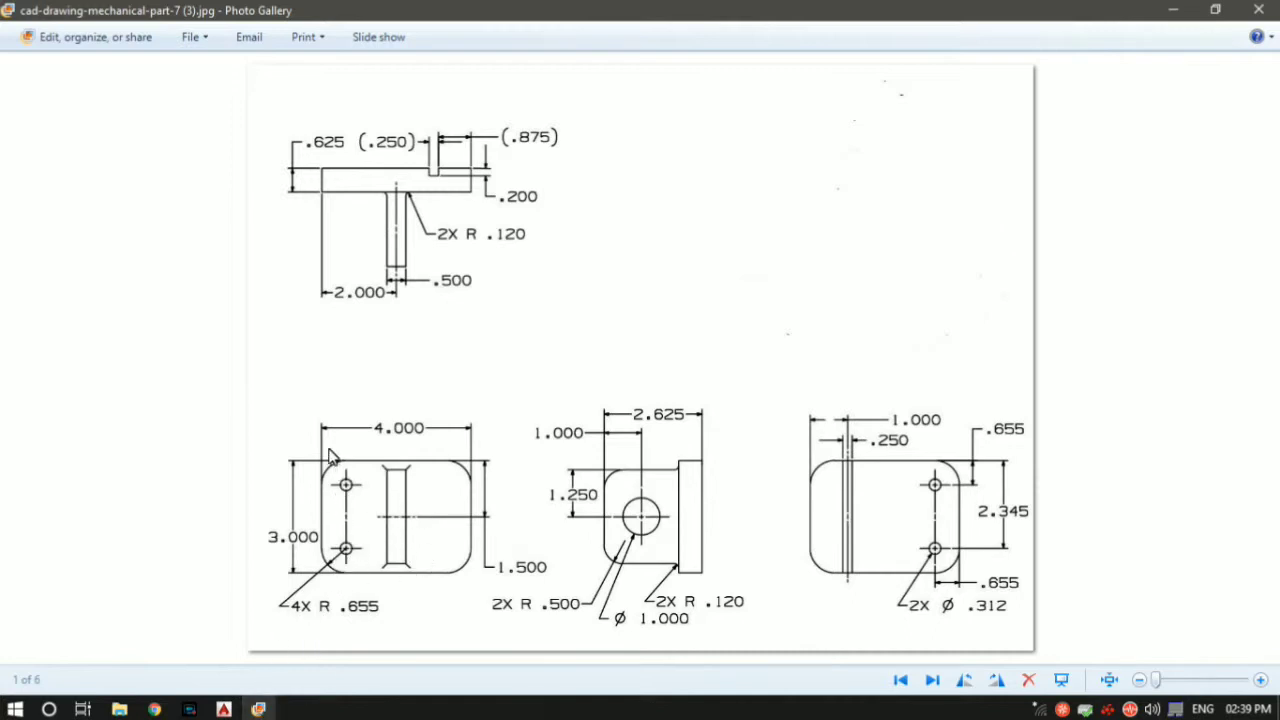
click(265, 709)
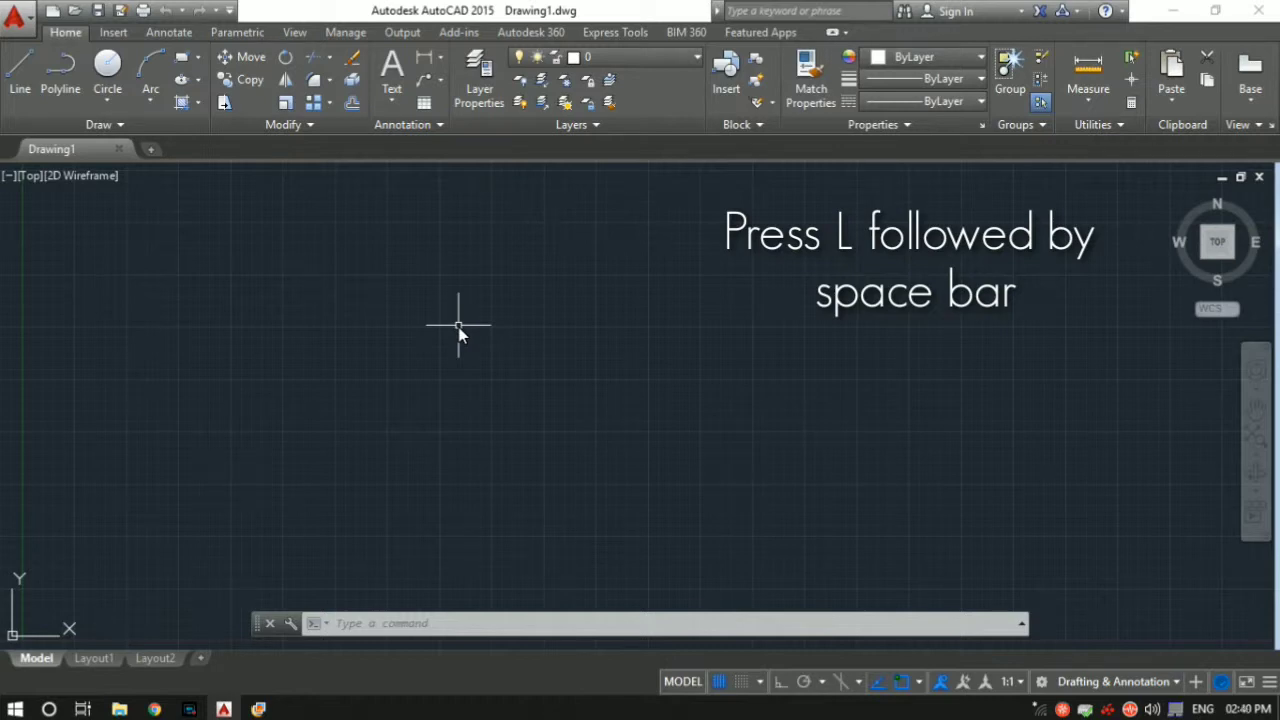
Step: Begin a line with its first point at the origin, 0,0
text(l)
key(space)
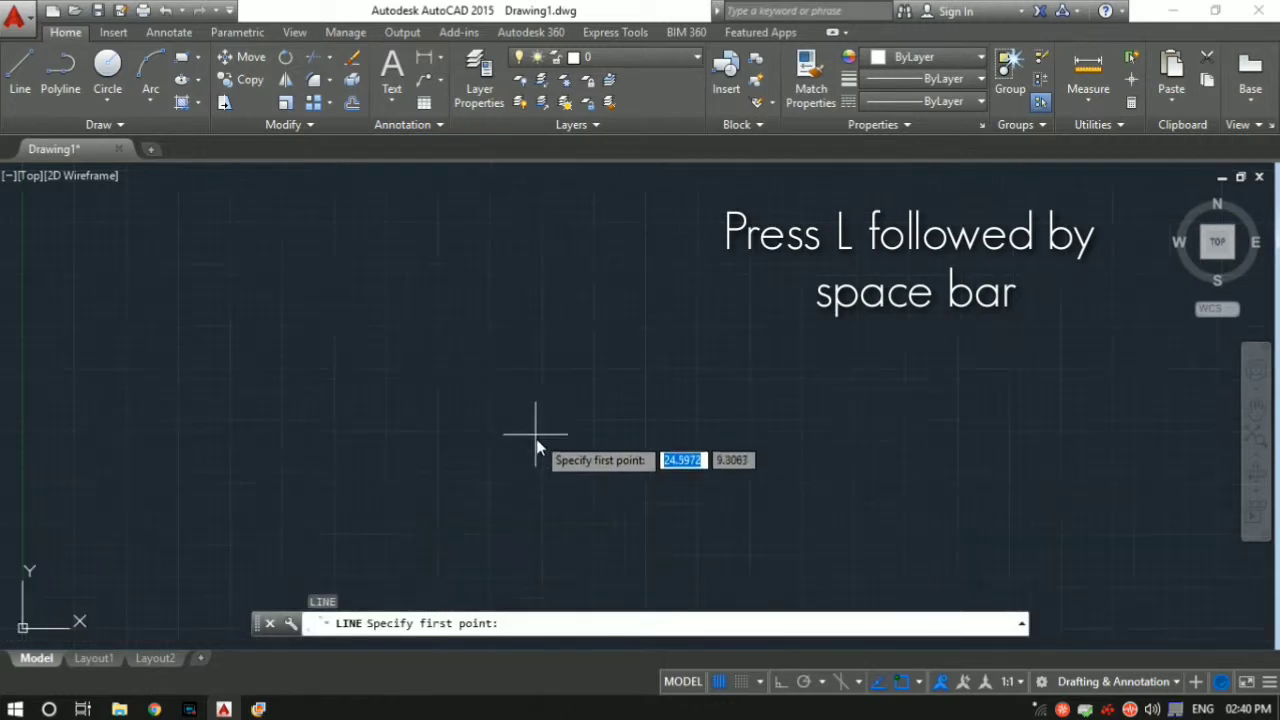
middle_drag(535, 434, 569, 375)
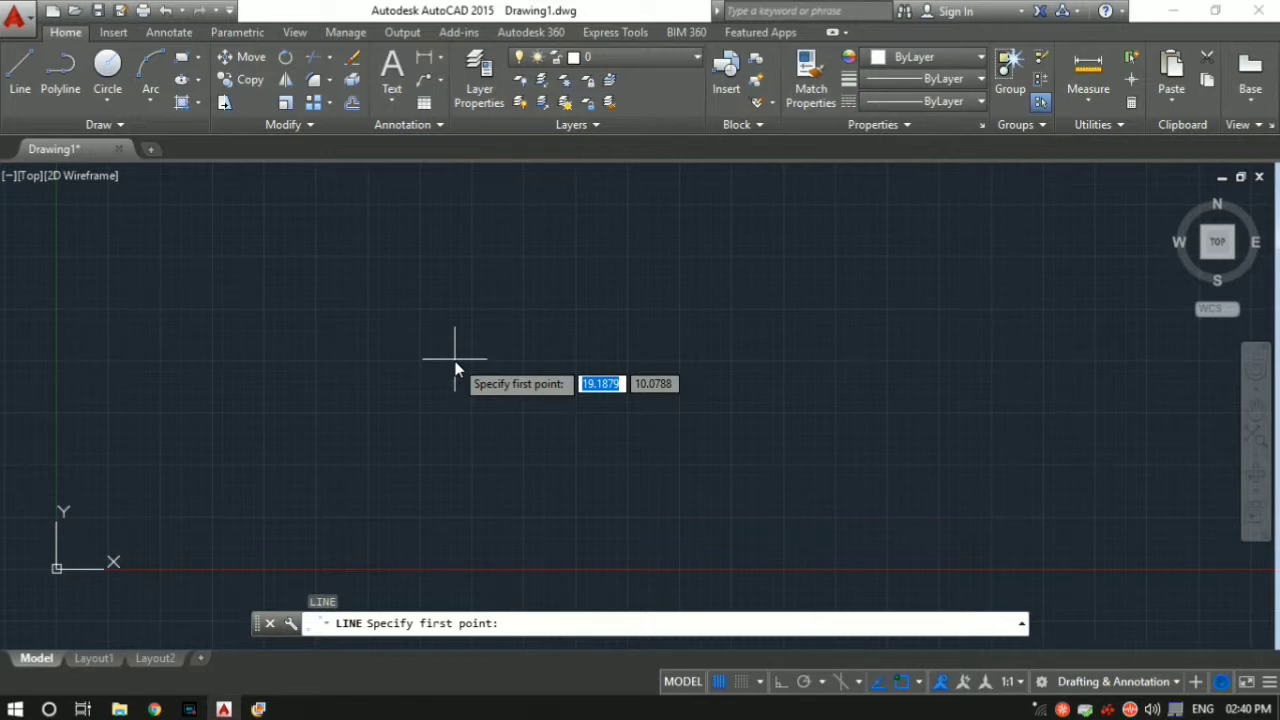
text(0)
key(Tab)
text(0)
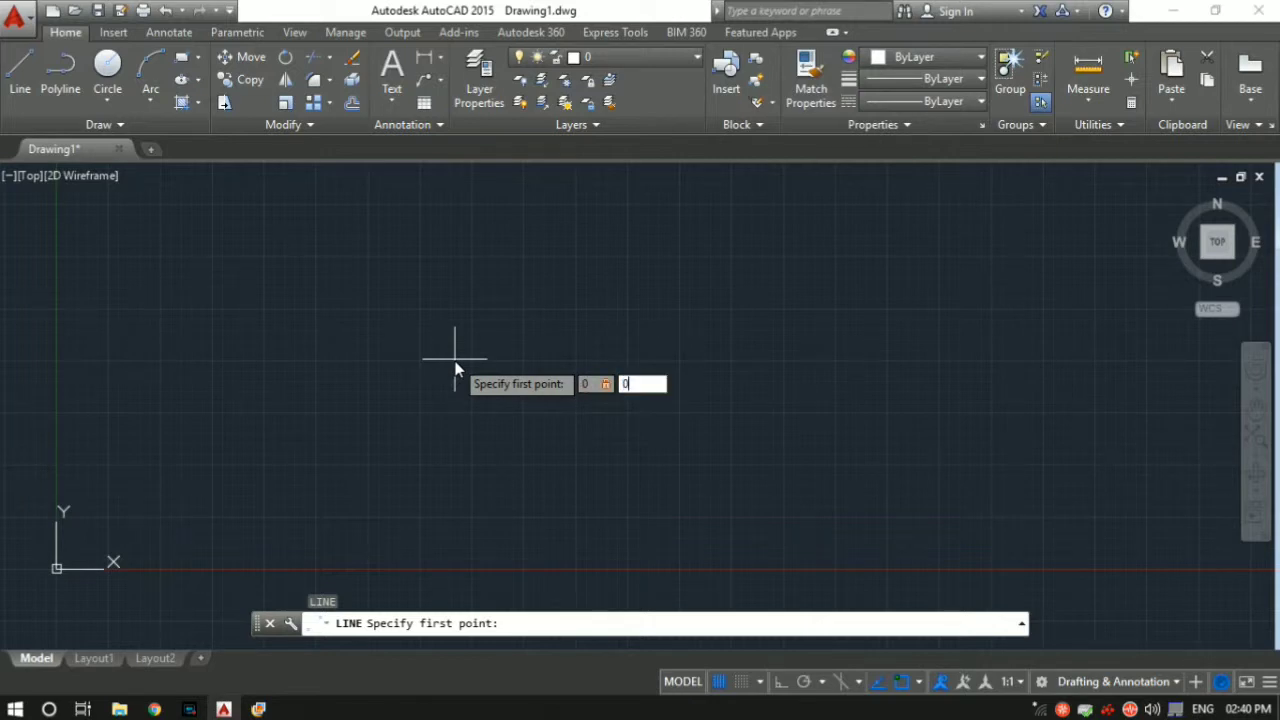
key(Return)
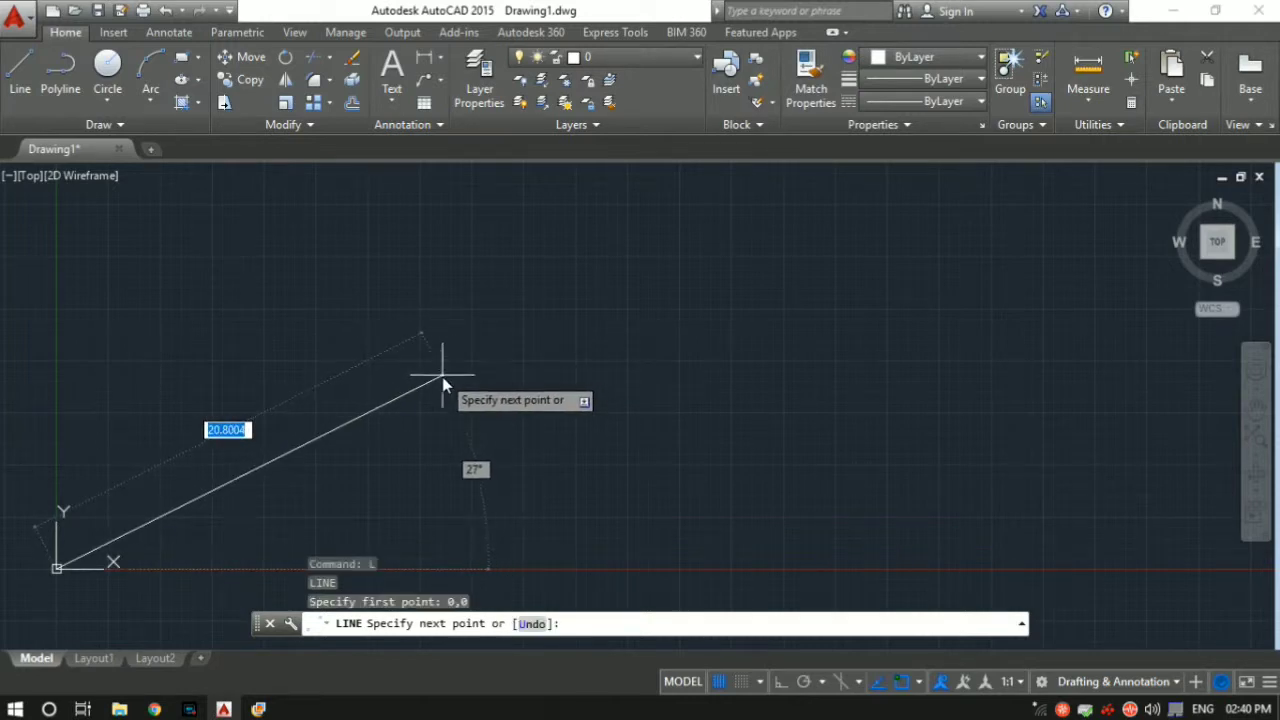
Step: Check the front-view width in the reference image, turn on Ortho mode and draw the plate's bottom edge 4 units along X
middle_drag(443, 371, 506, 294)
mouse_move(356, 408)
middle_down()
mouse_move(434, 360)
mouse_move(576, 311)
middle_up()
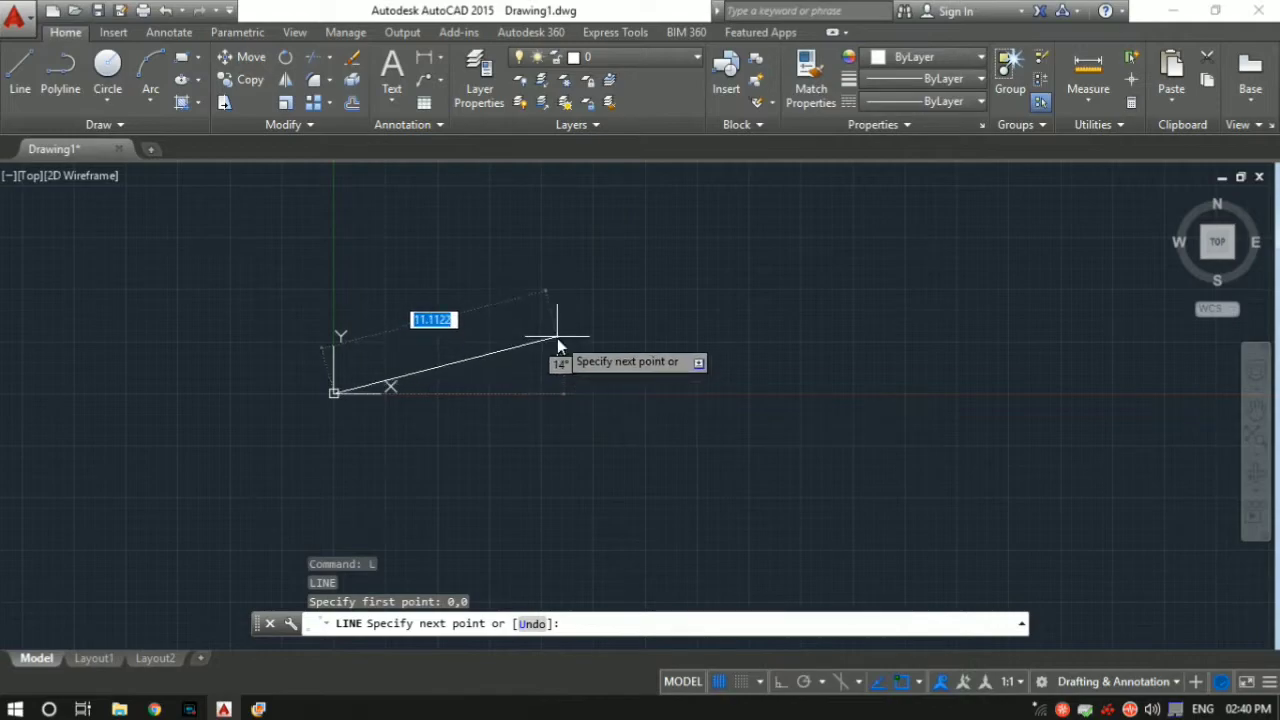
click(268, 708)
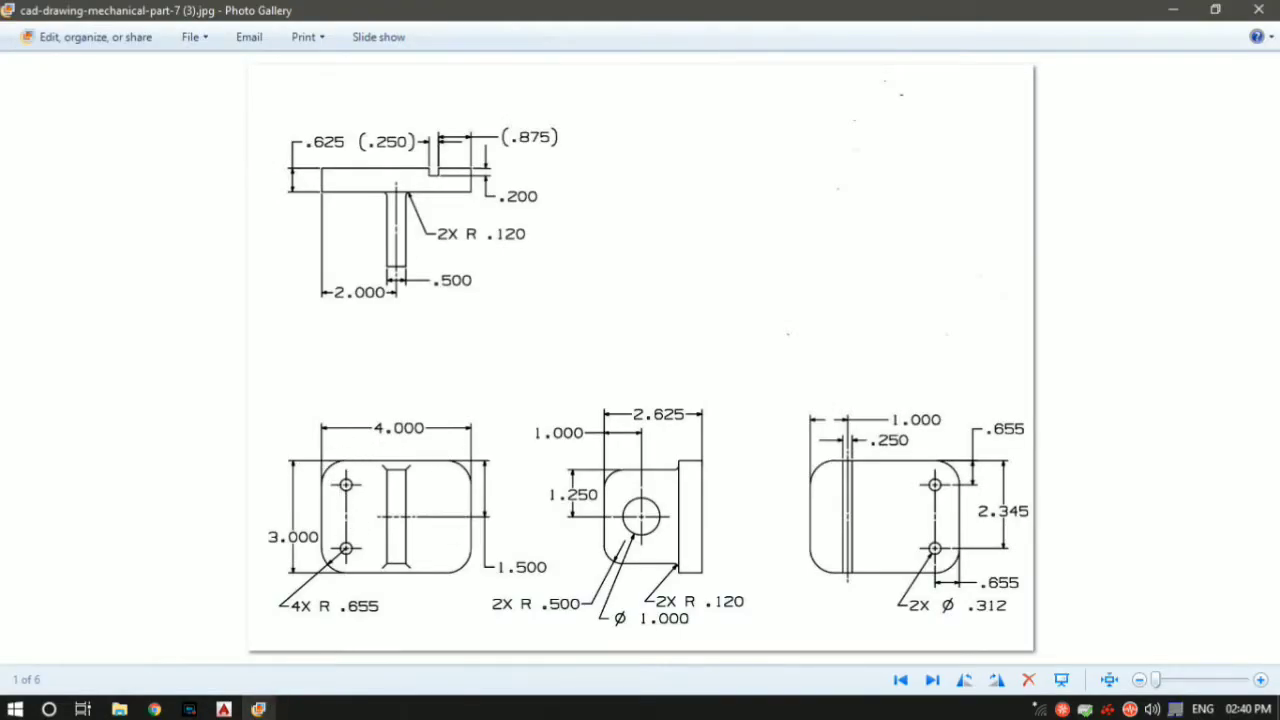
click(224, 708)
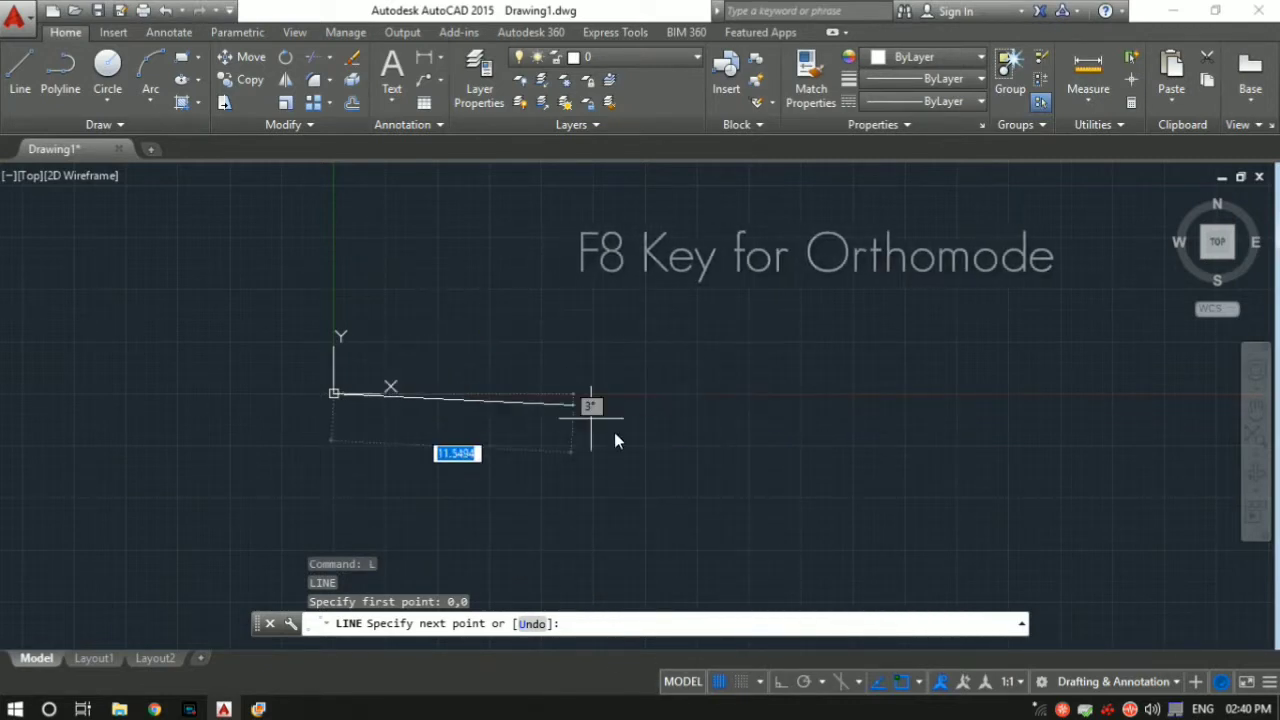
click(781, 690)
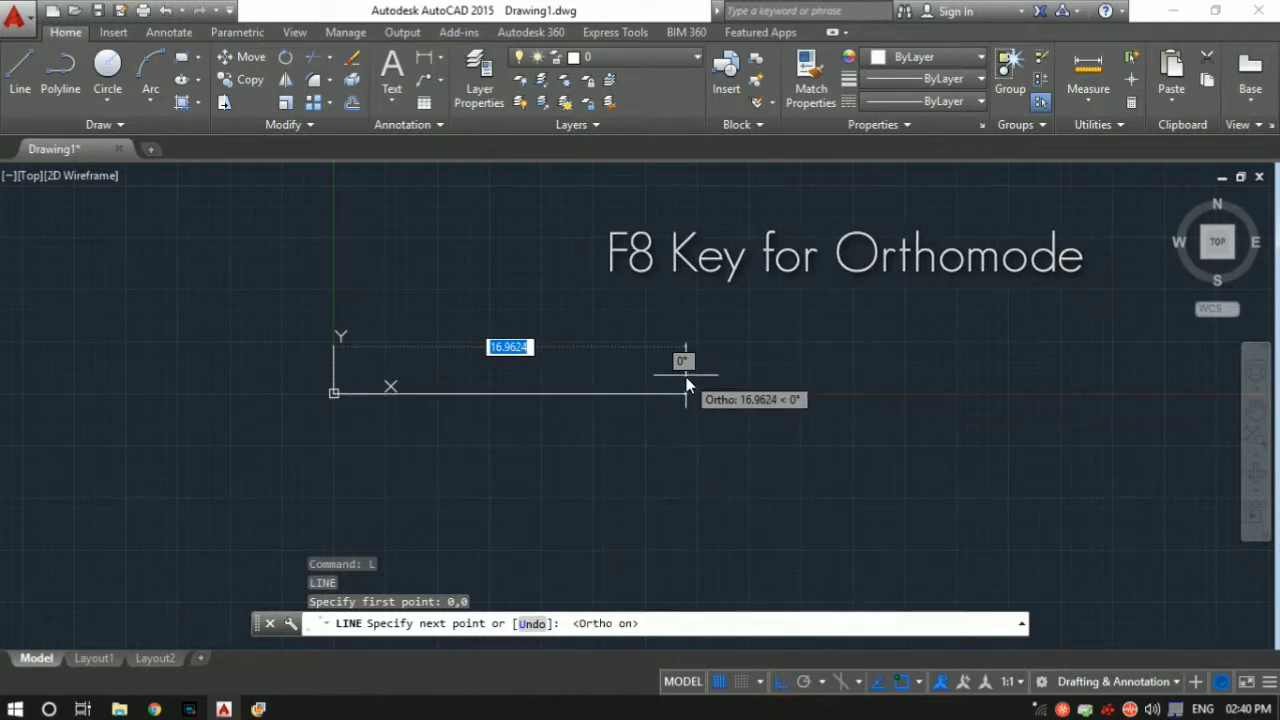
text(4)
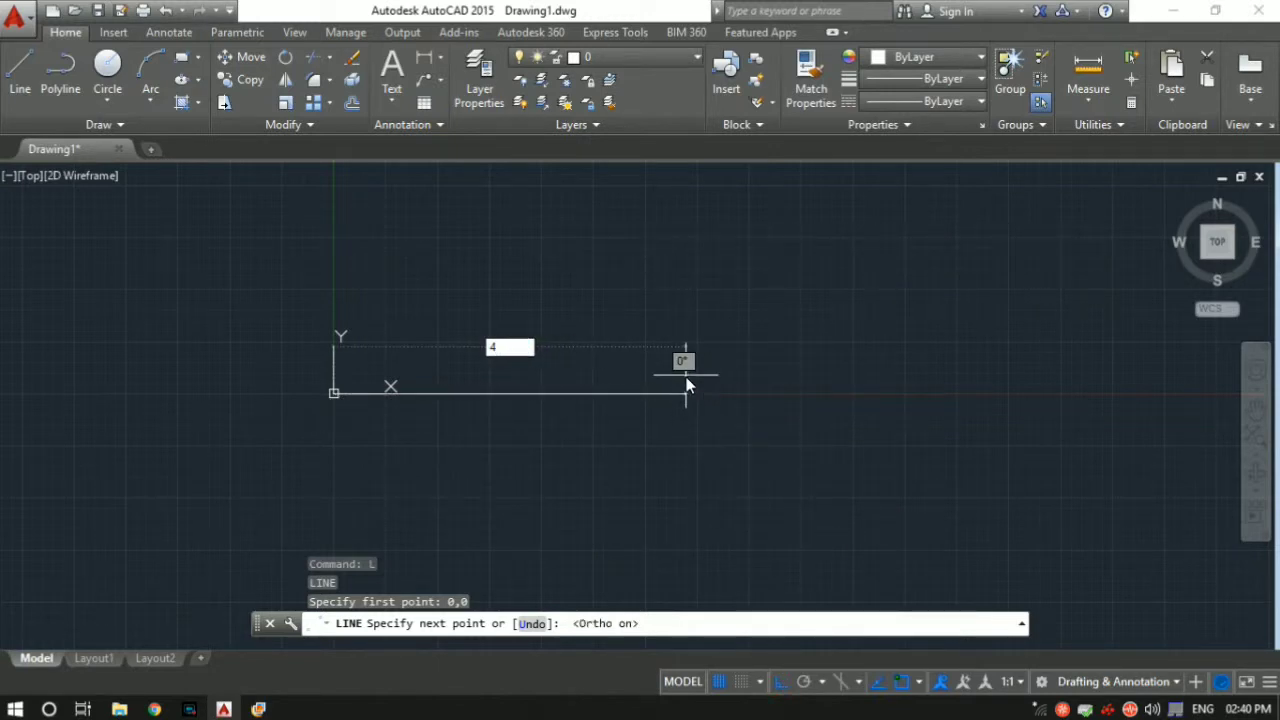
key(Return)
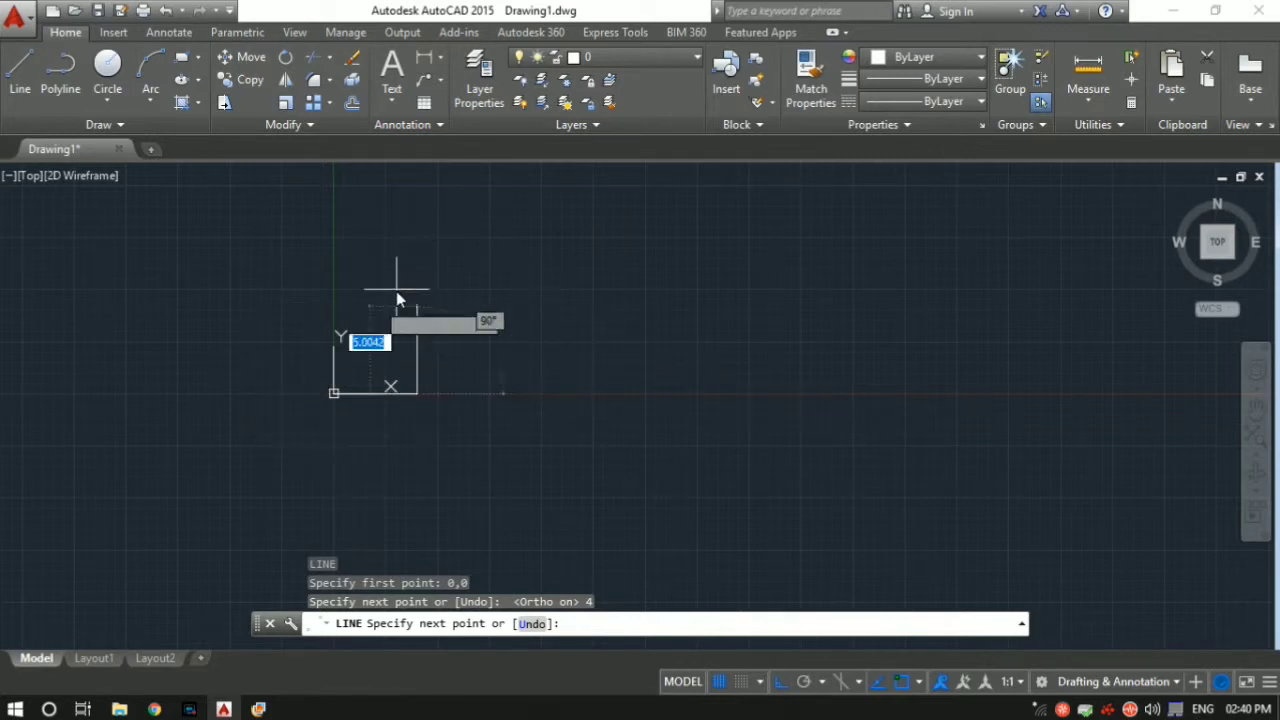
Step: Complete the plate's rectangle with a 3-unit right edge, a top edge aligned with the origin, and a left edge back to 0,0
scroll(420, 337, up, 4)
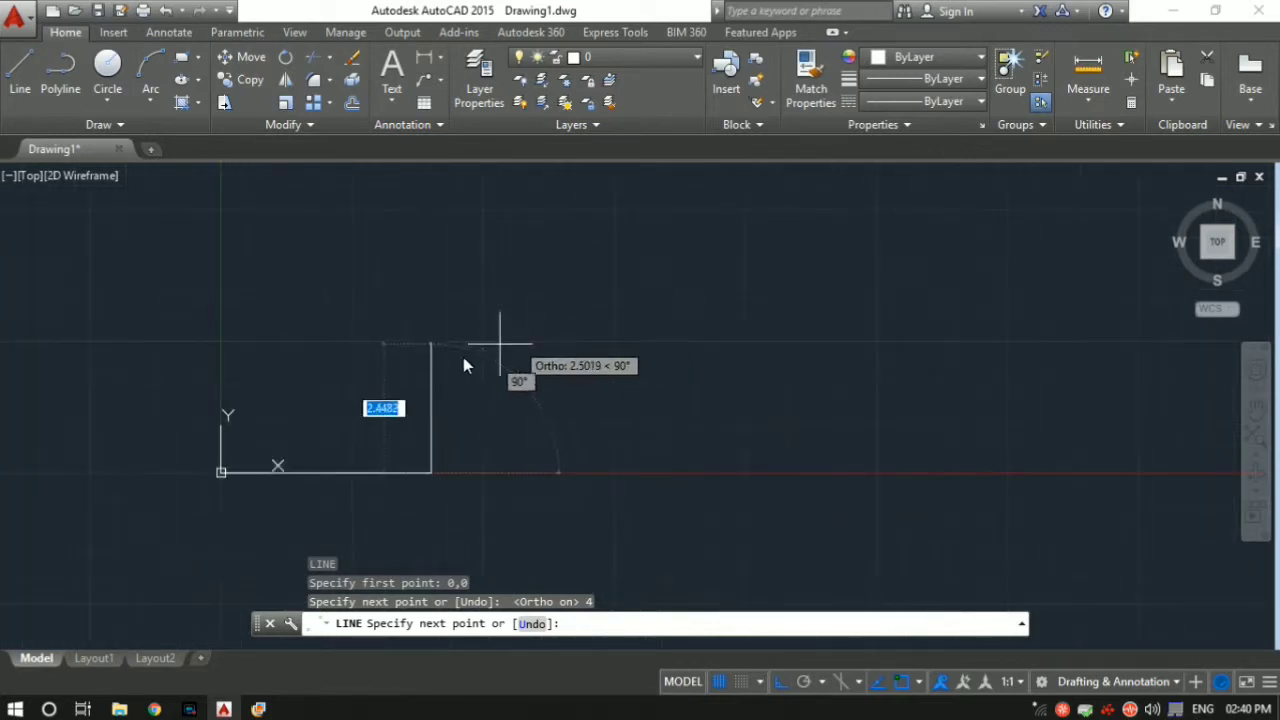
text(3)
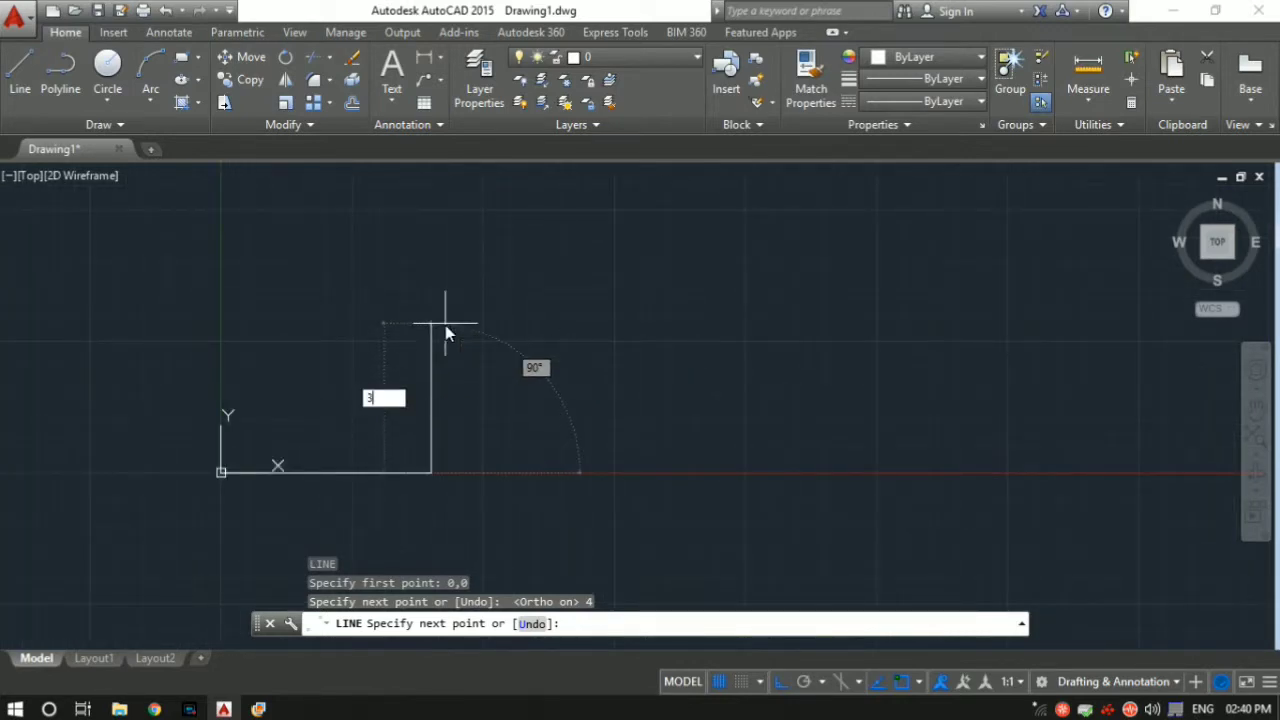
key(Return)
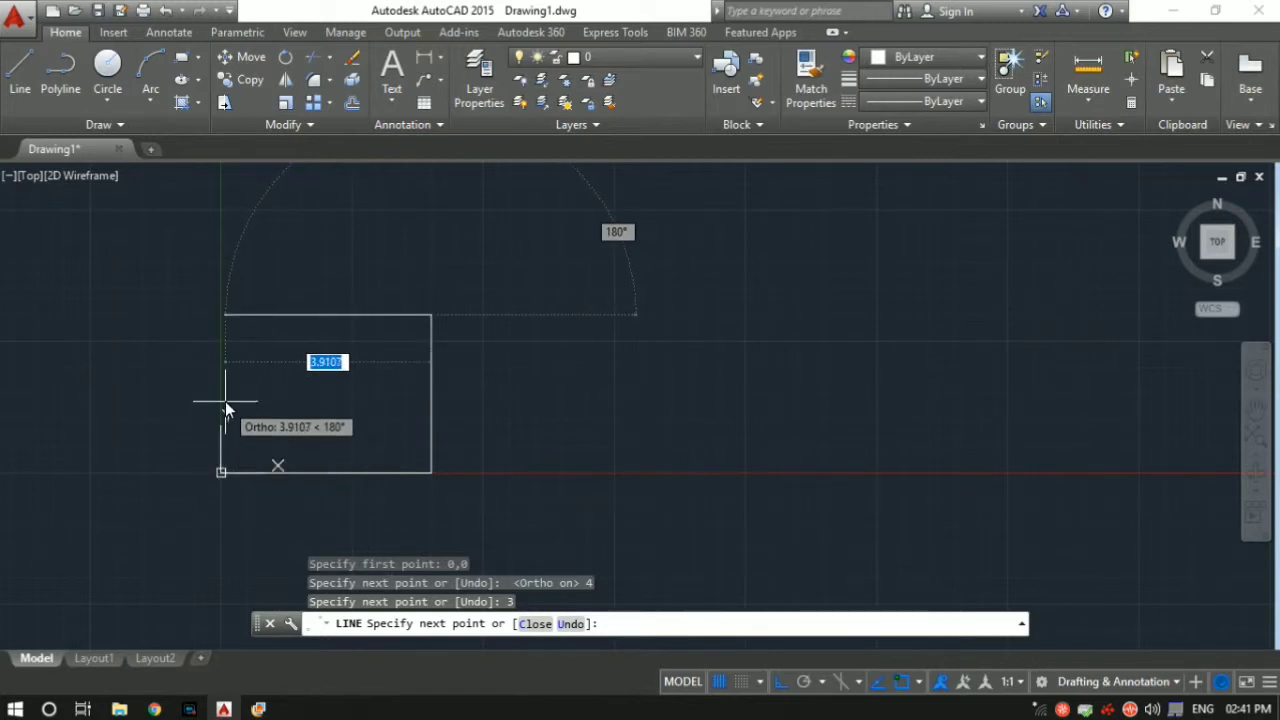
click(221, 317)
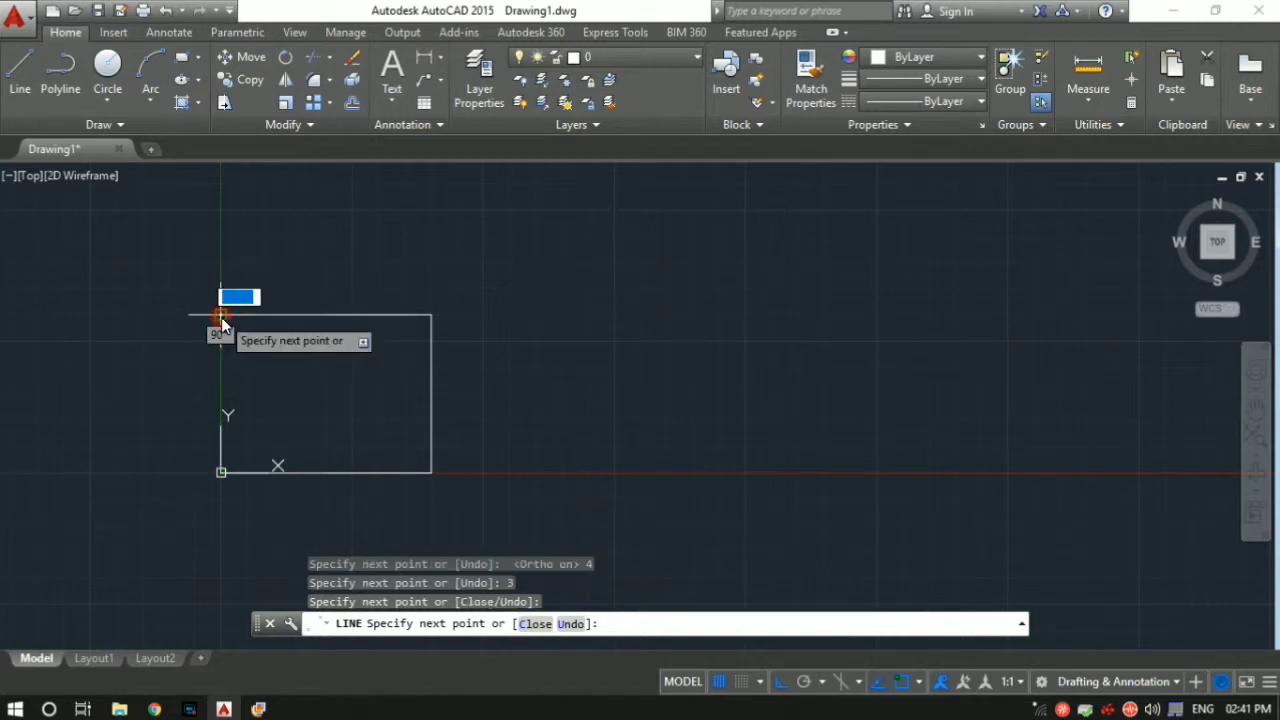
click(224, 472)
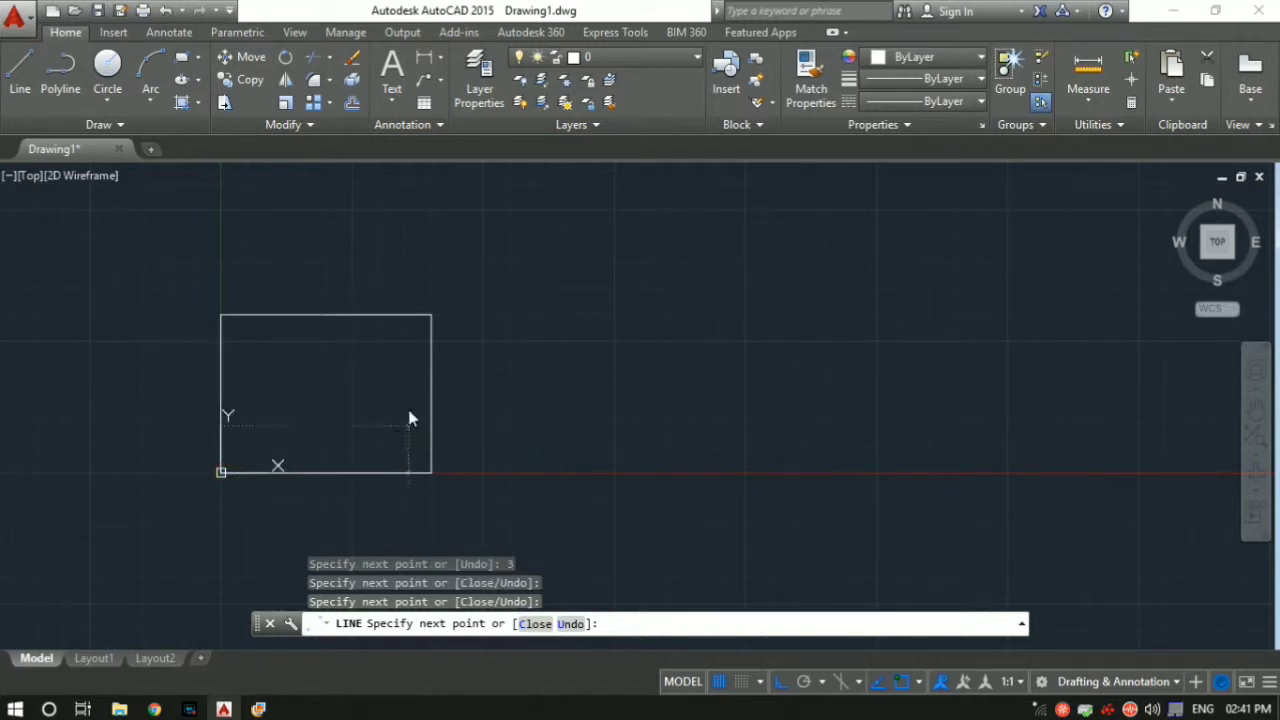
key(Escape)
key(Escape)
key(Escape)
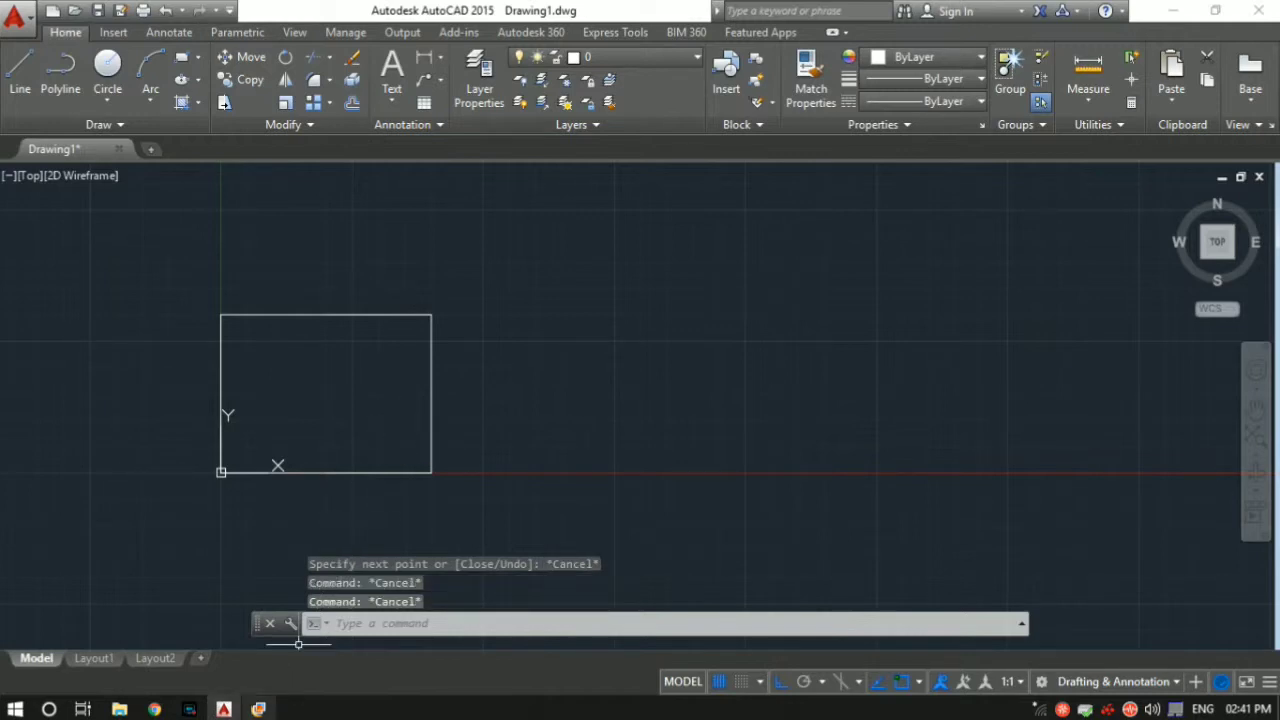
Step: Check the corner and hole details in the reference image and draw a circle of diameter 1 inside the rectangle's lower-left area
click(258, 709)
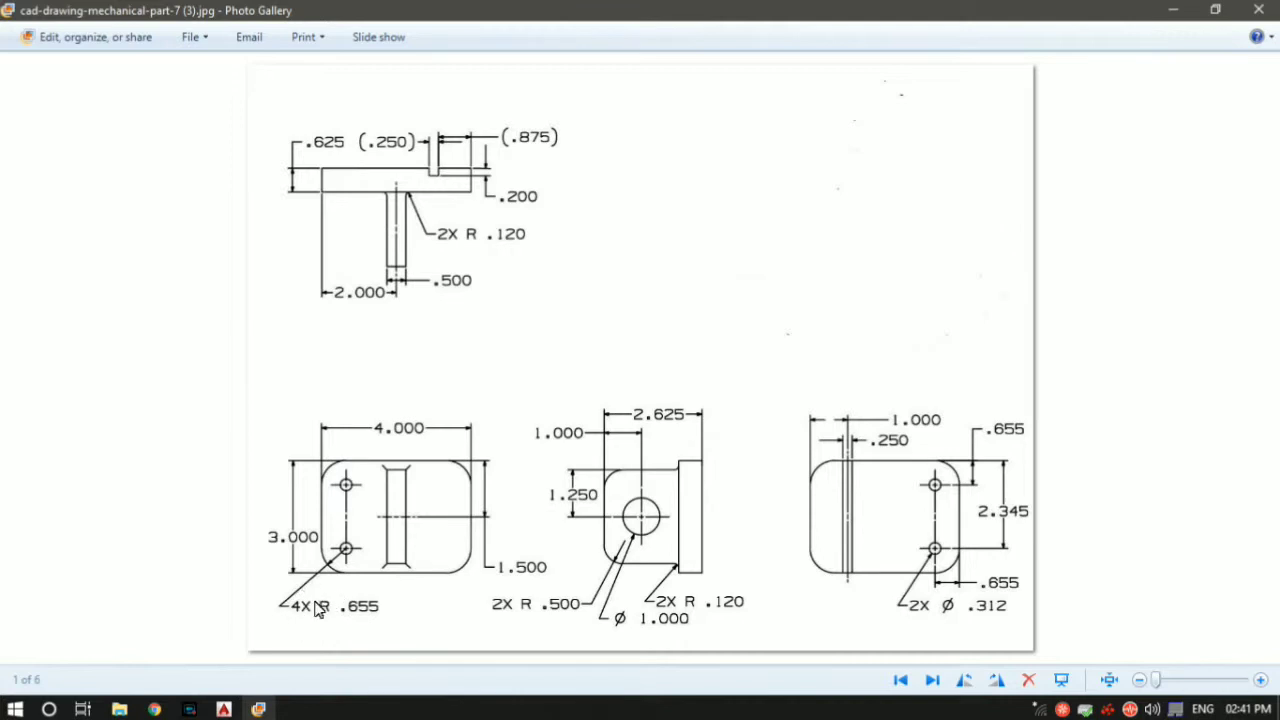
click(224, 708)
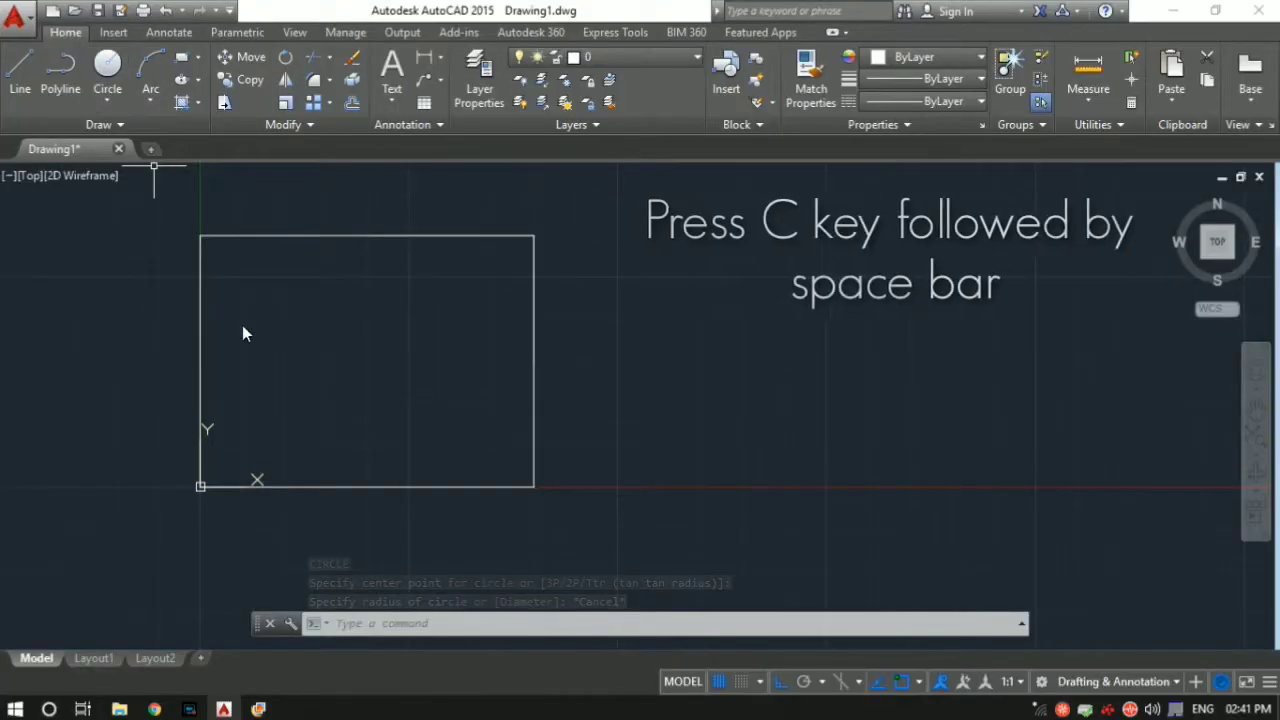
text(c)
key(space)
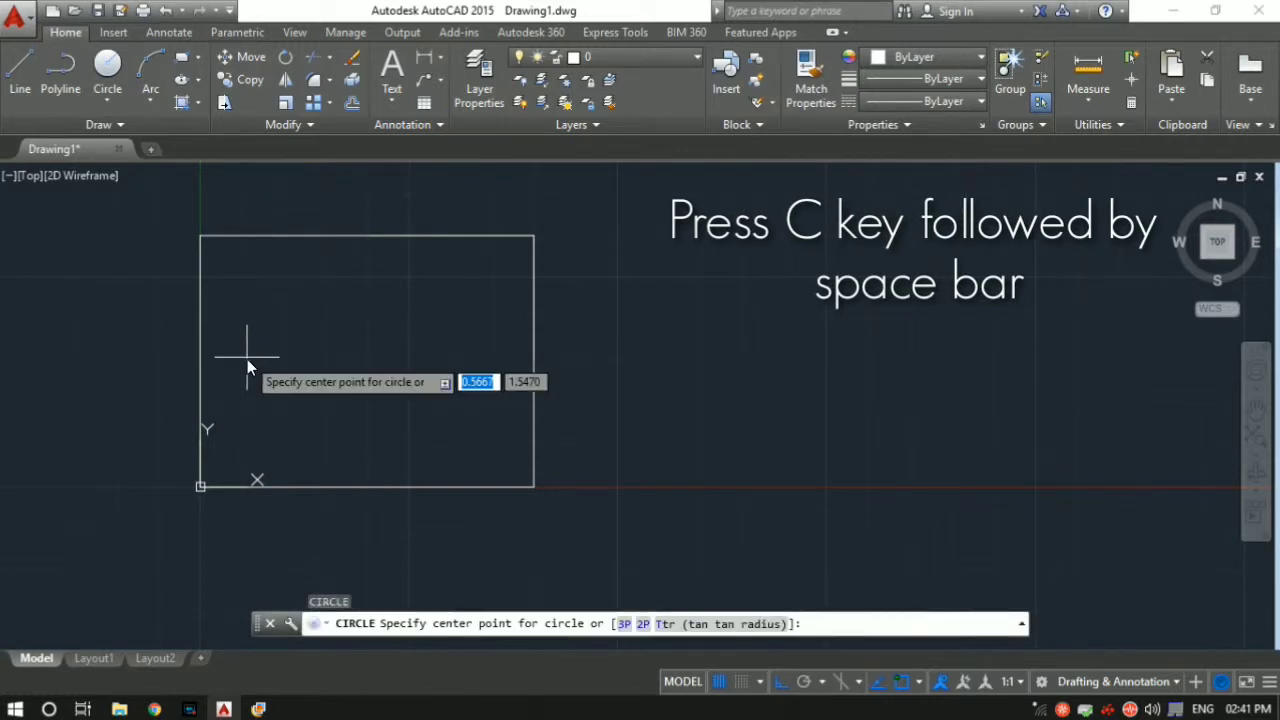
click(289, 406)
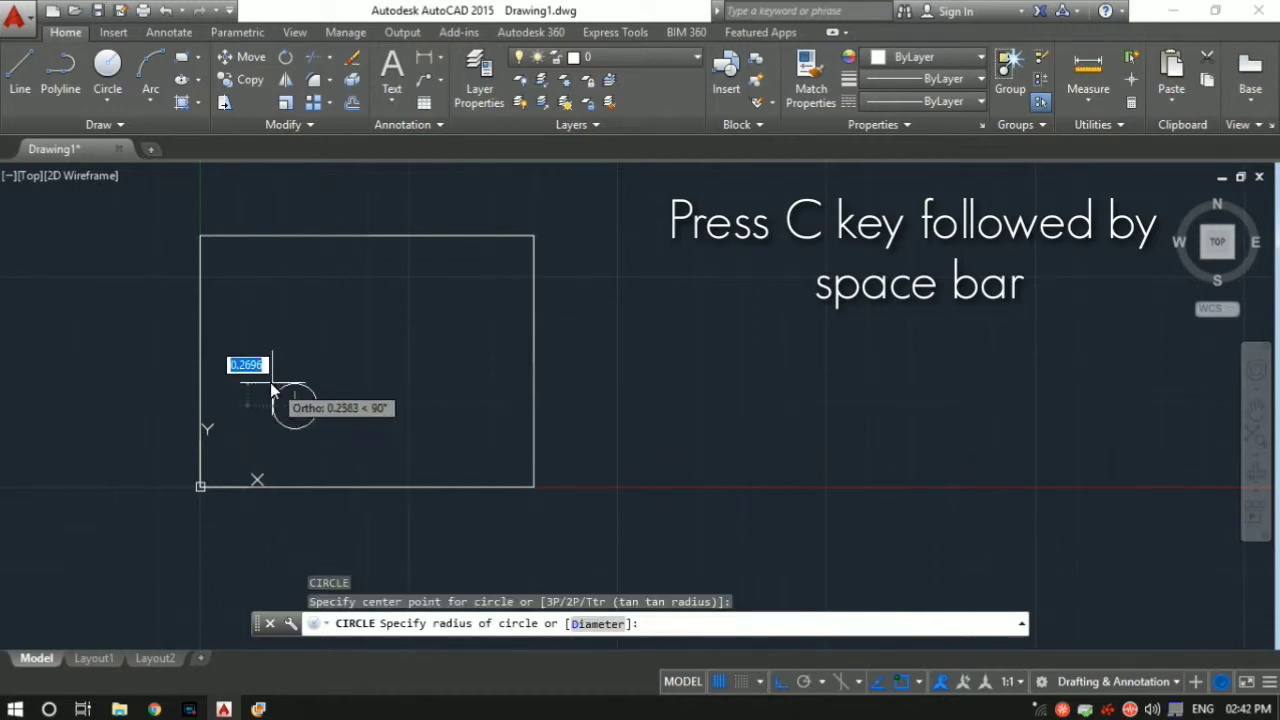
click(599, 622)
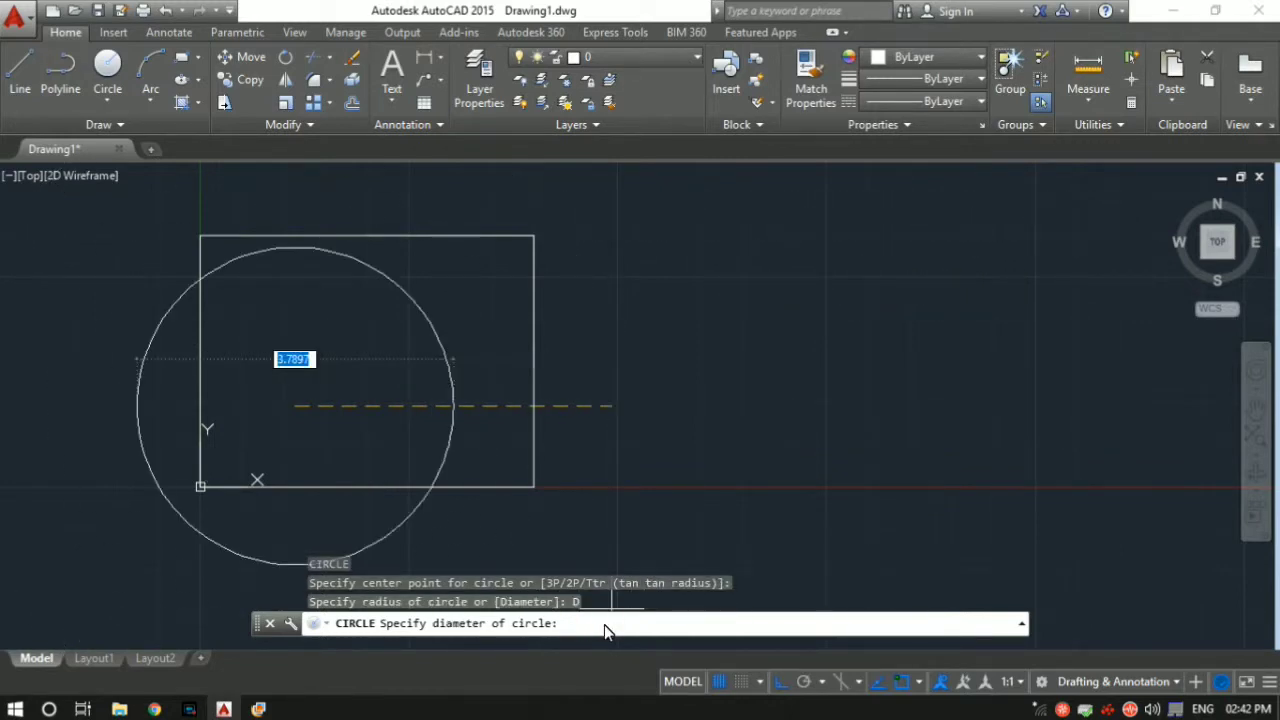
text(1)
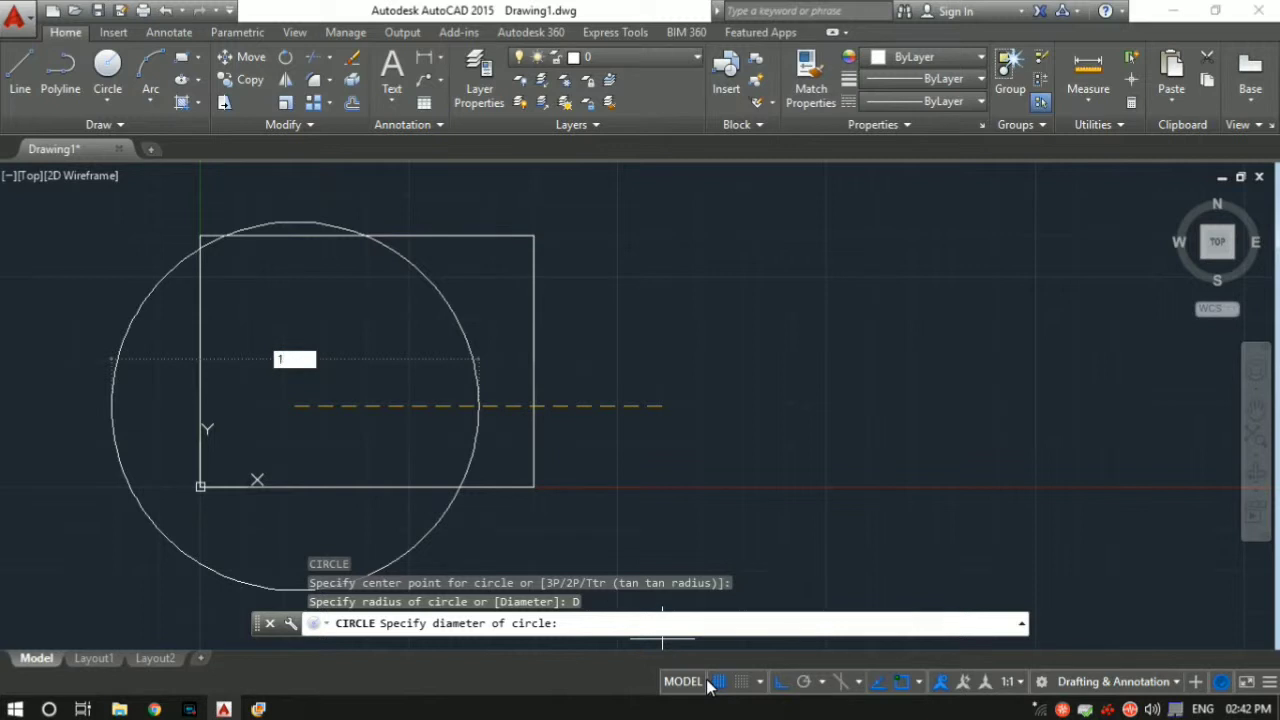
key(Return)
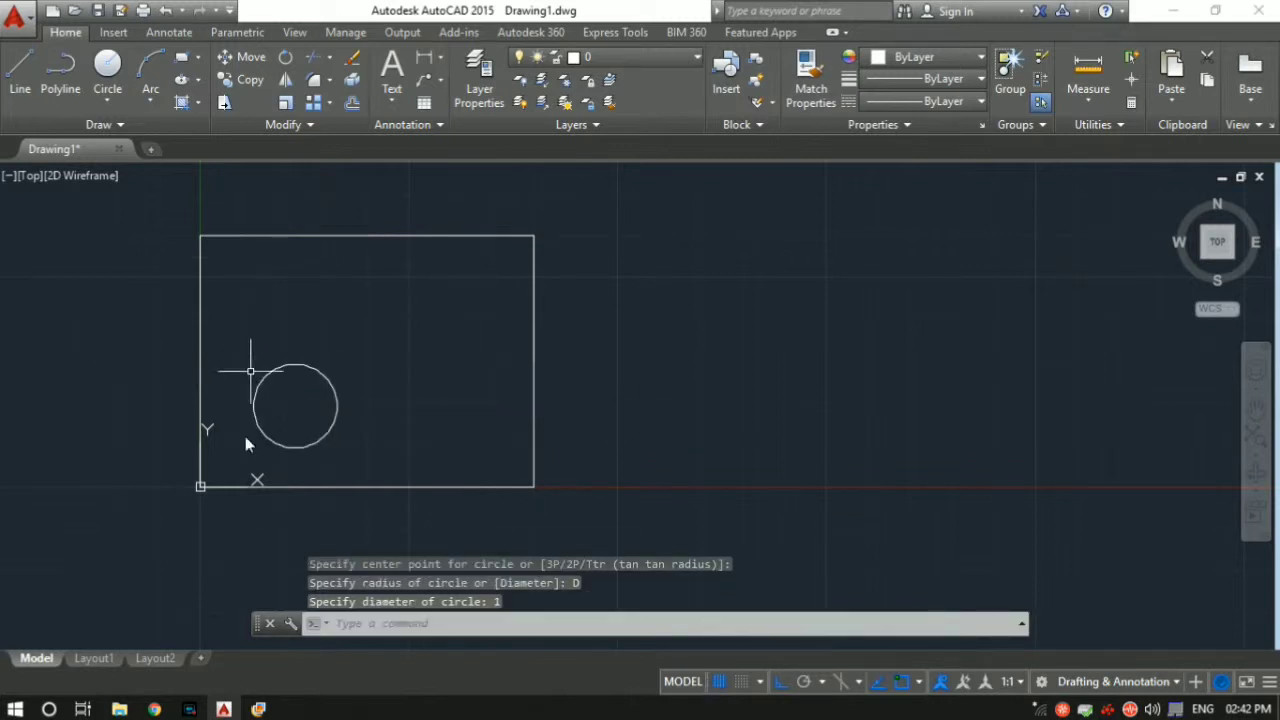
Step: Resize the circle to a radius of 0.3 by stretching its right quadrant grip, and clear the selection
click(297, 450)
click(297, 447)
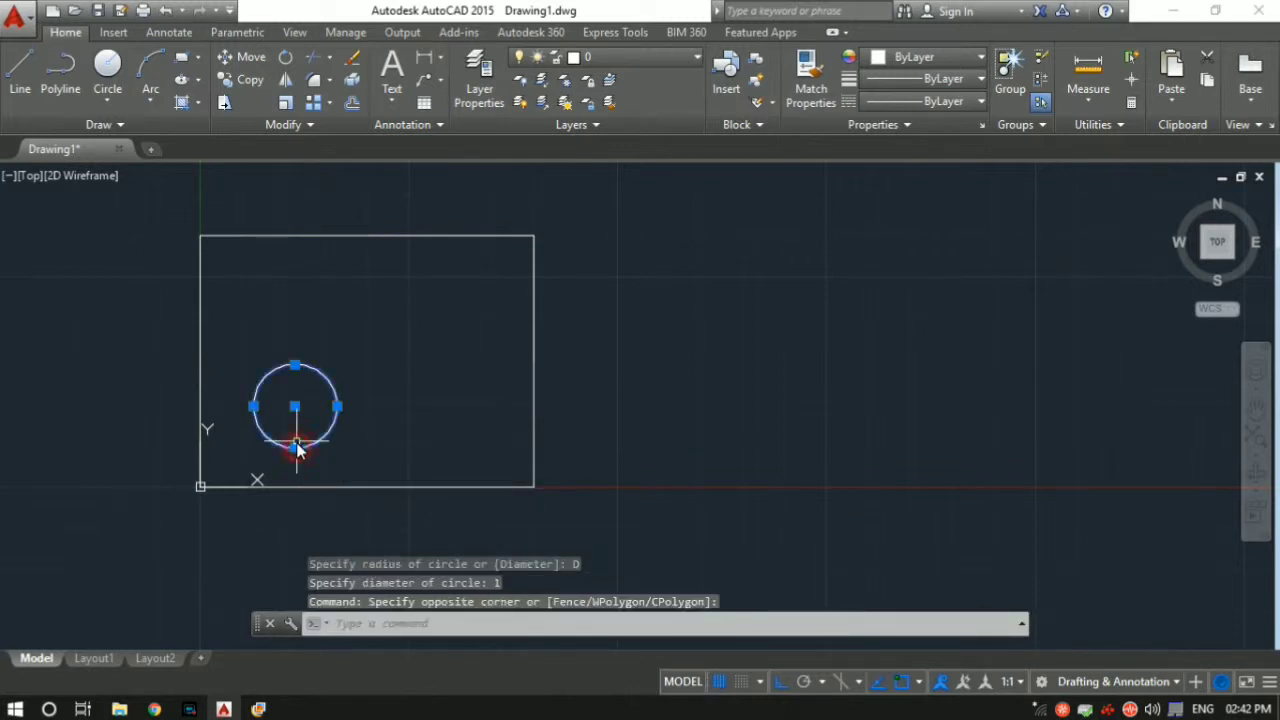
click(337, 406)
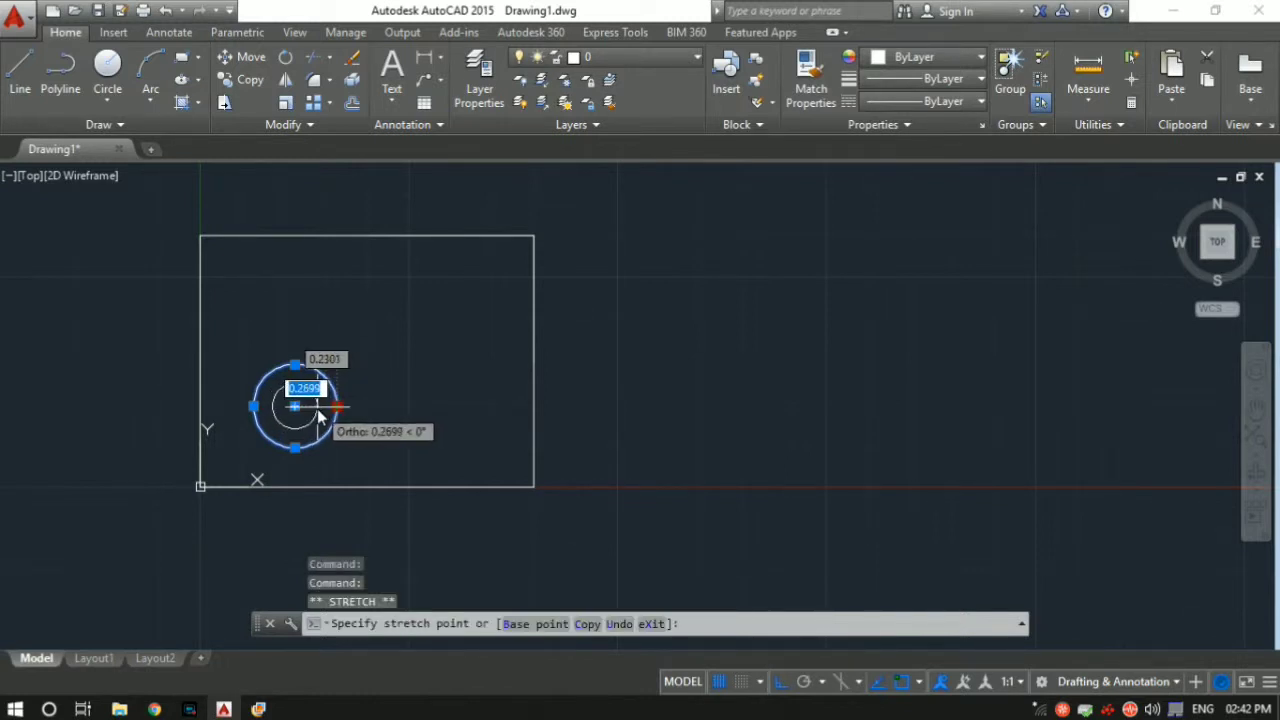
text(0.3)
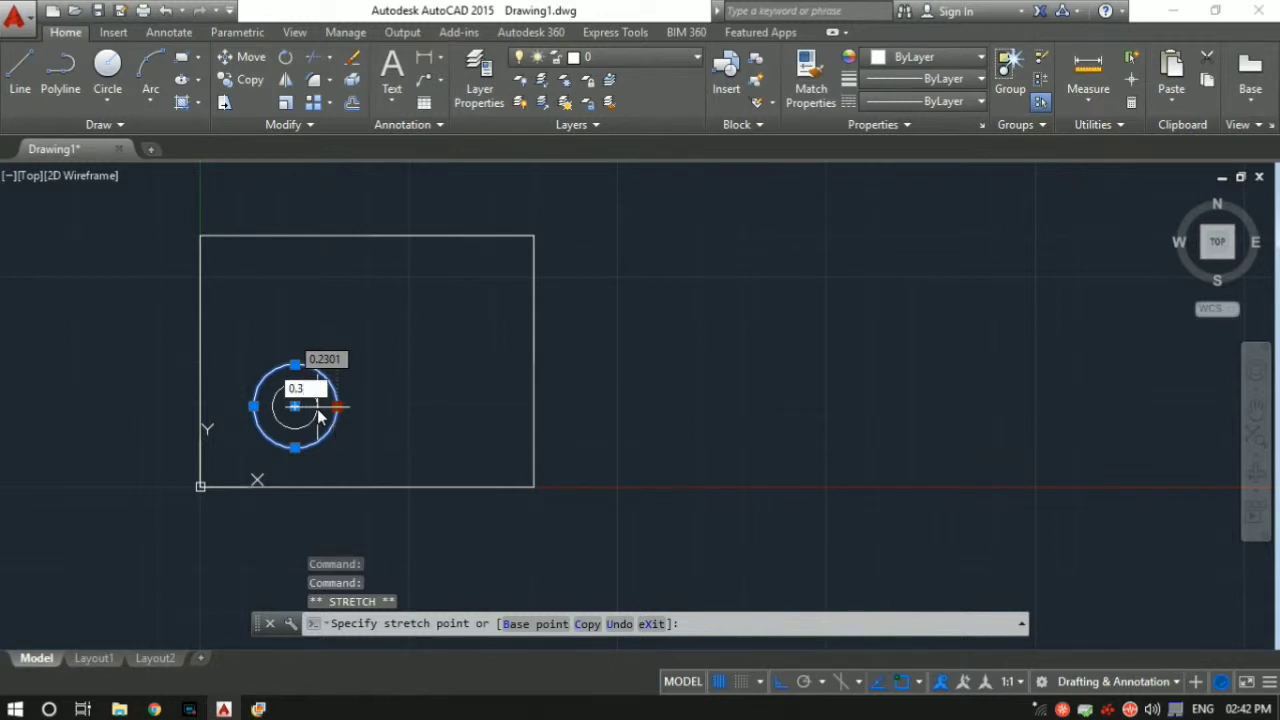
key(Return)
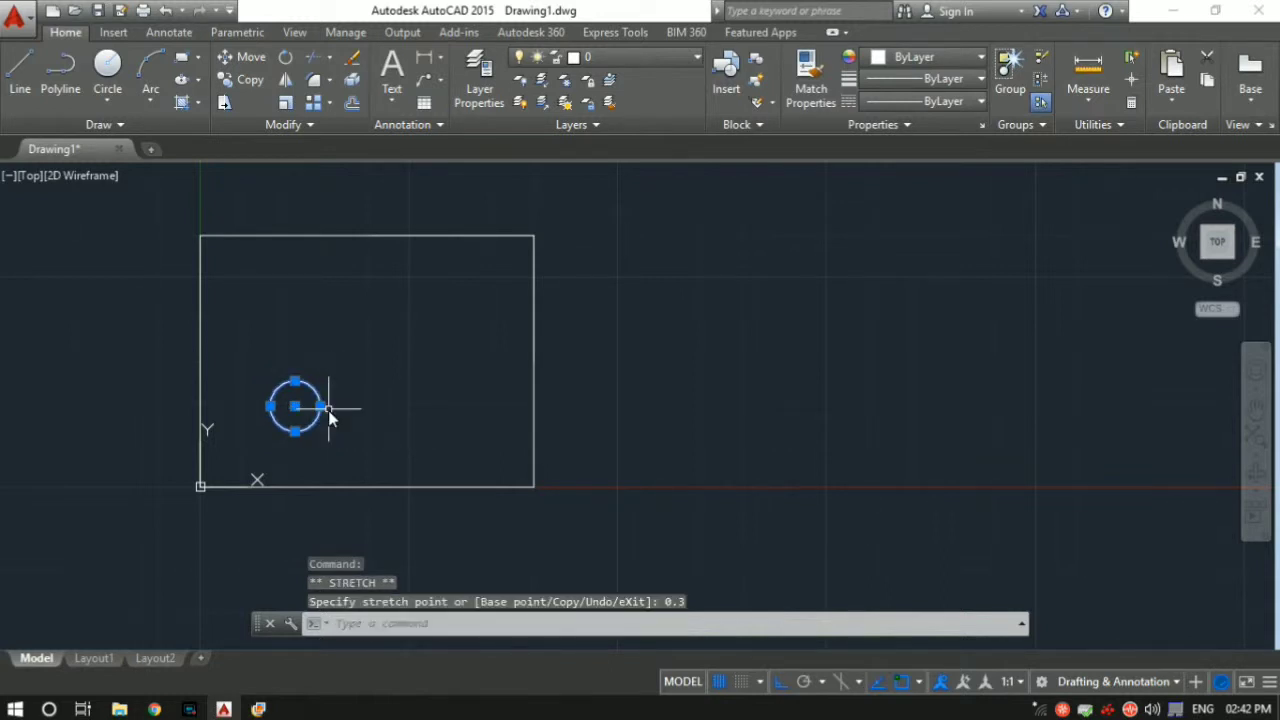
click(397, 418)
key(Escape)
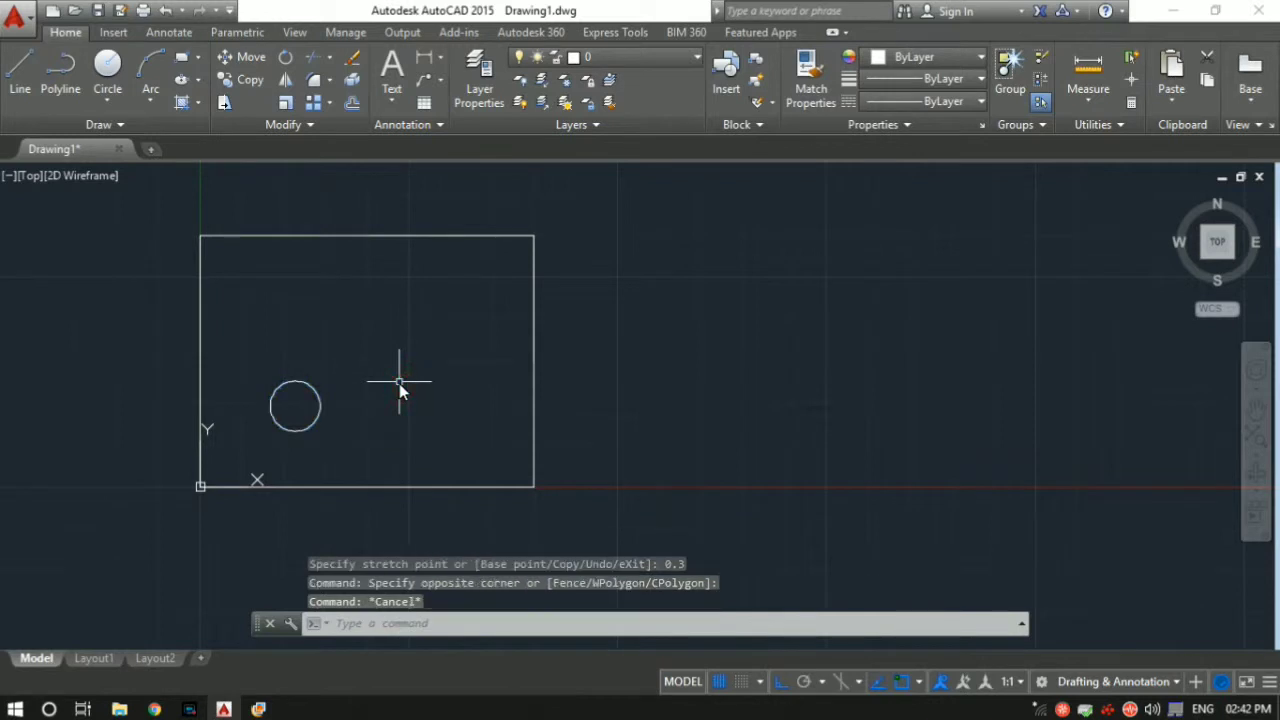
key(Escape)
key(Escape)
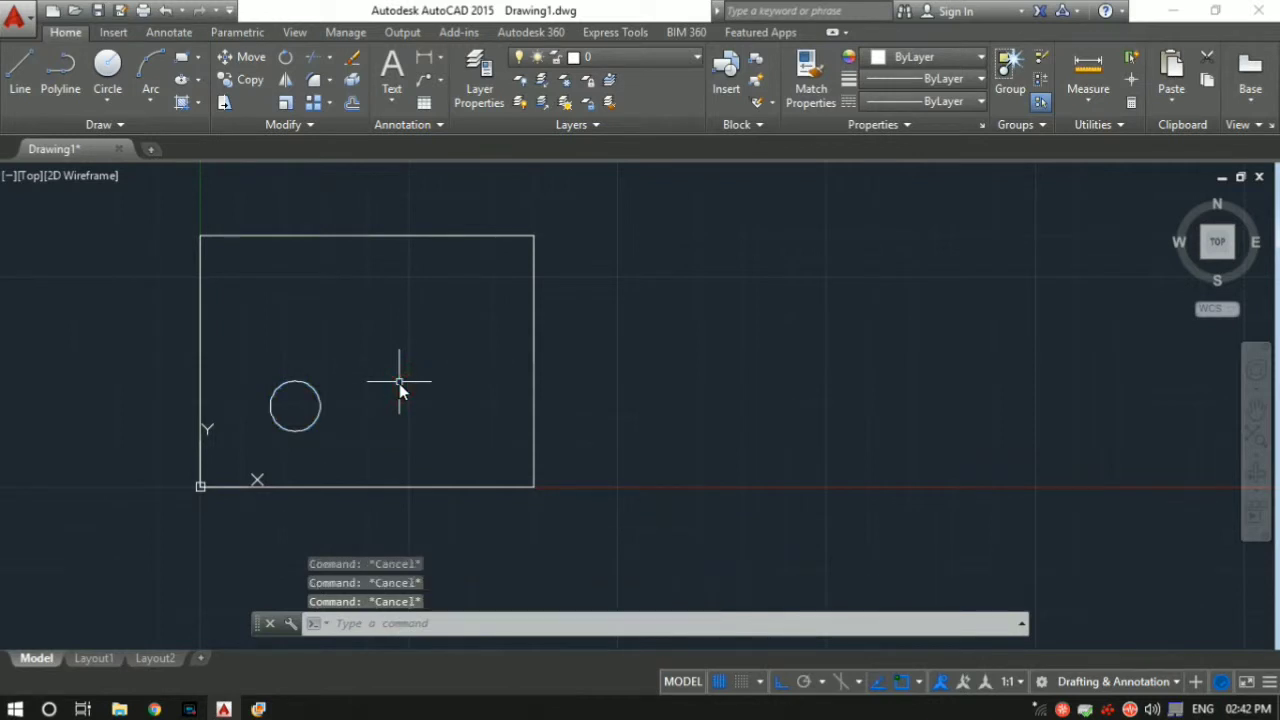
Step: Copy the circle from its center straight up by about 1.22 units inside the plate, and end the Copy command
click(312, 425)
click(308, 431)
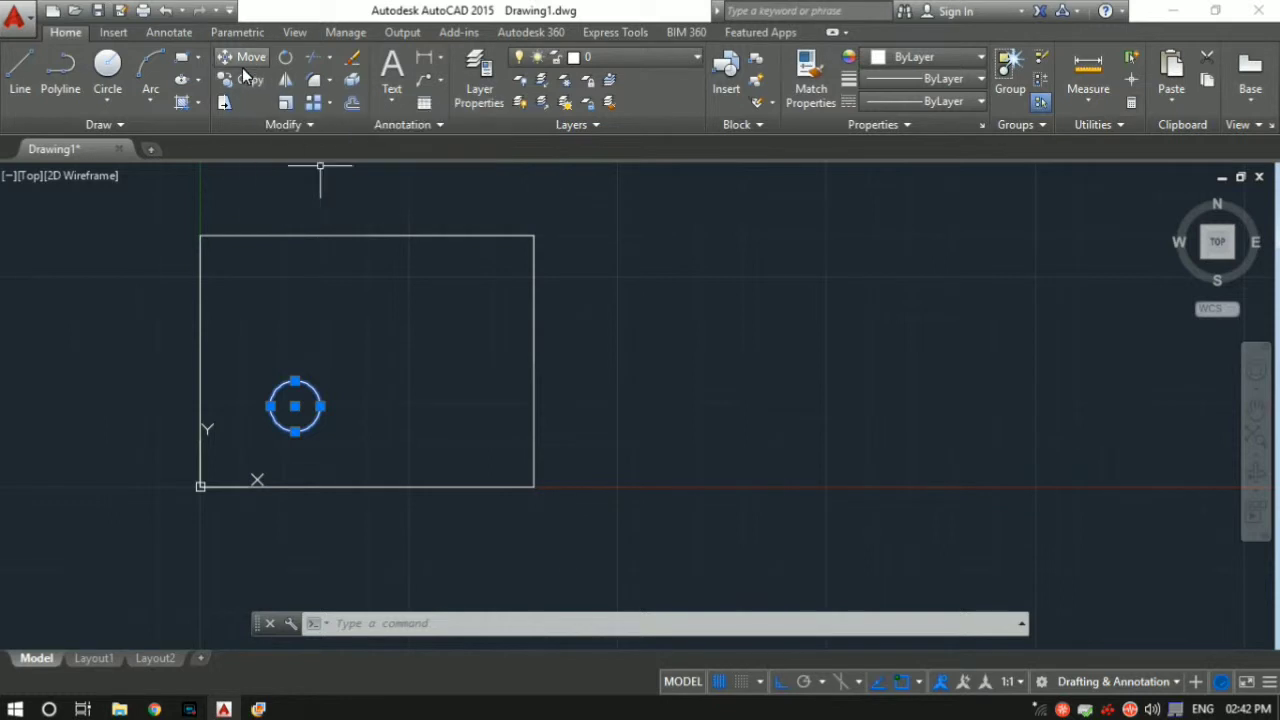
text(CP)
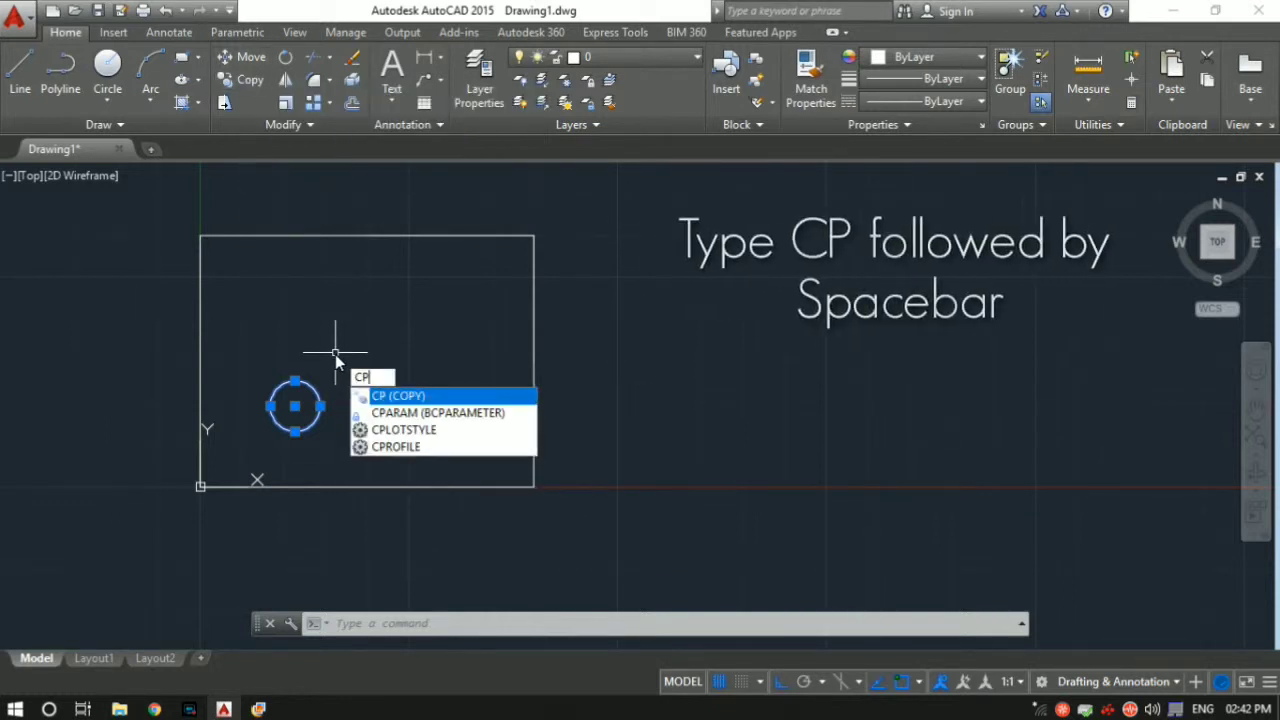
key(space)
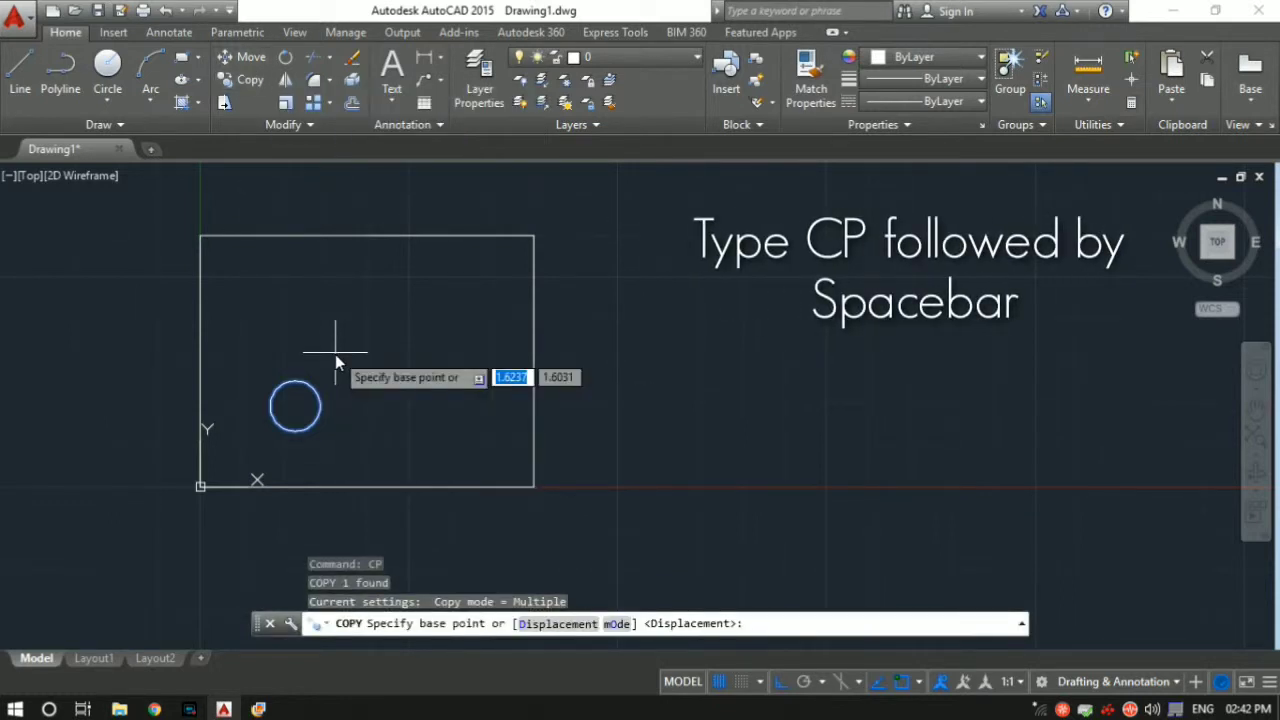
click(296, 410)
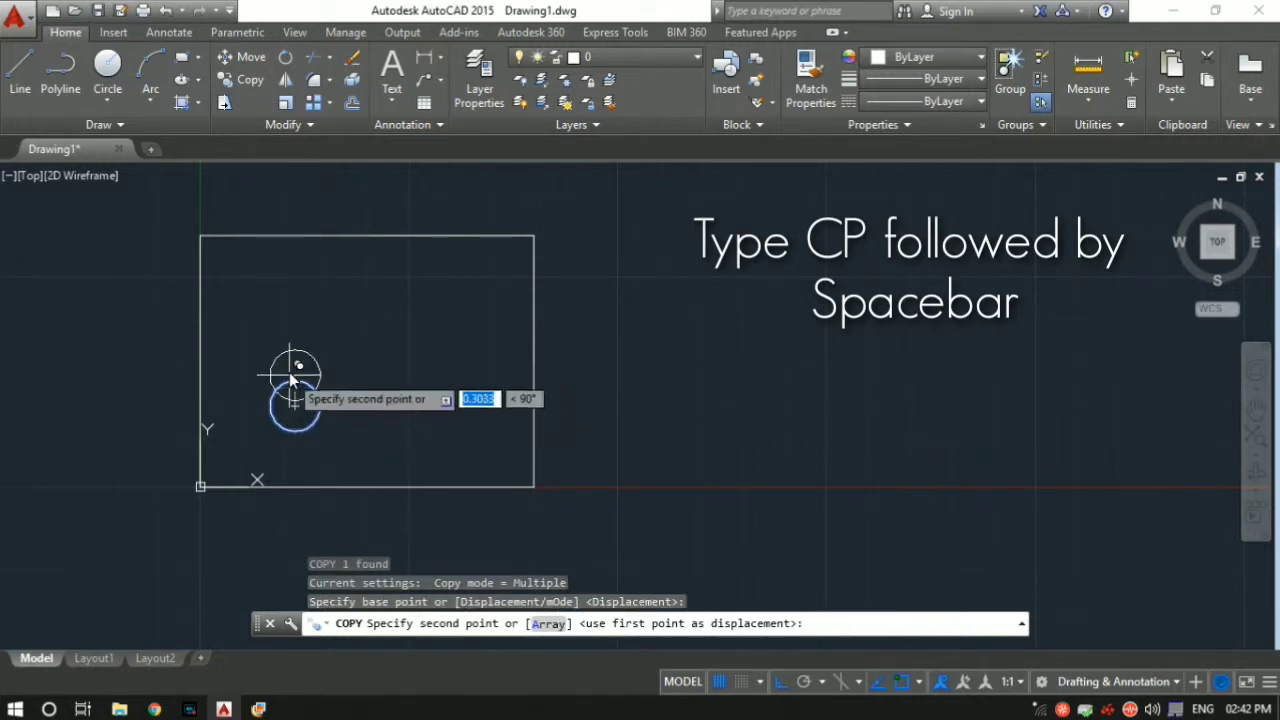
click(308, 303)
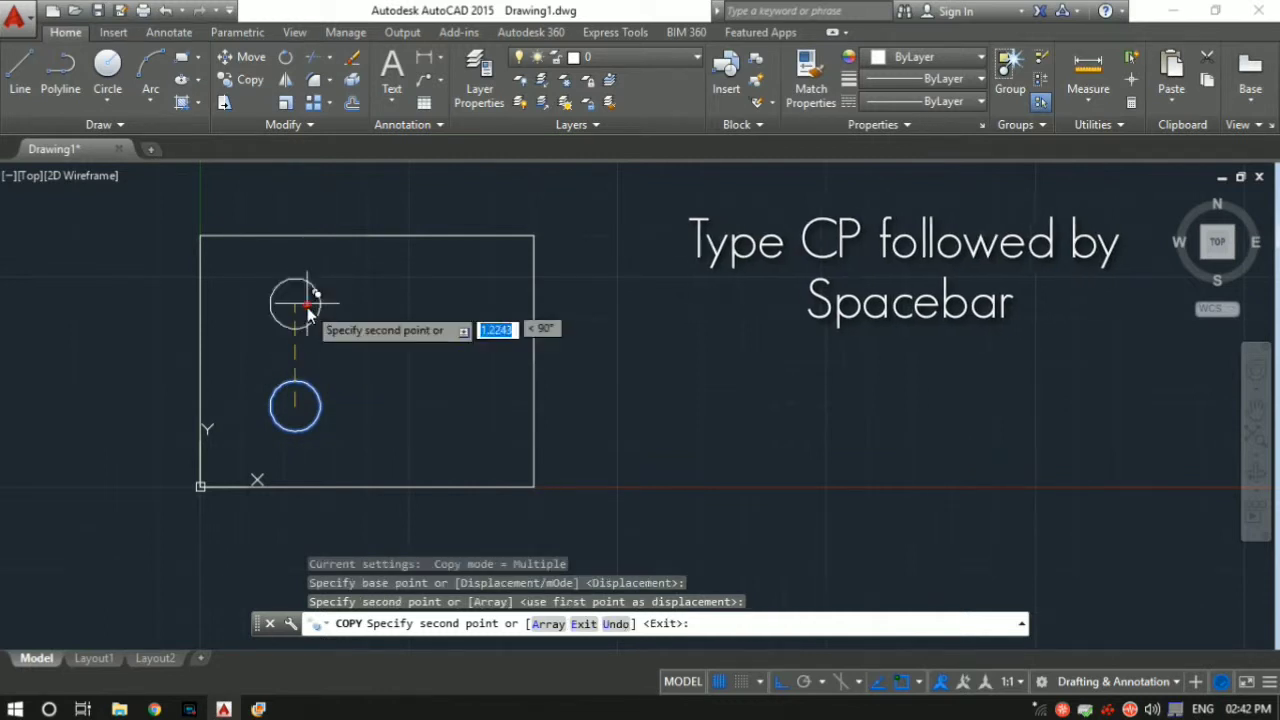
key(Escape)
key(Escape)
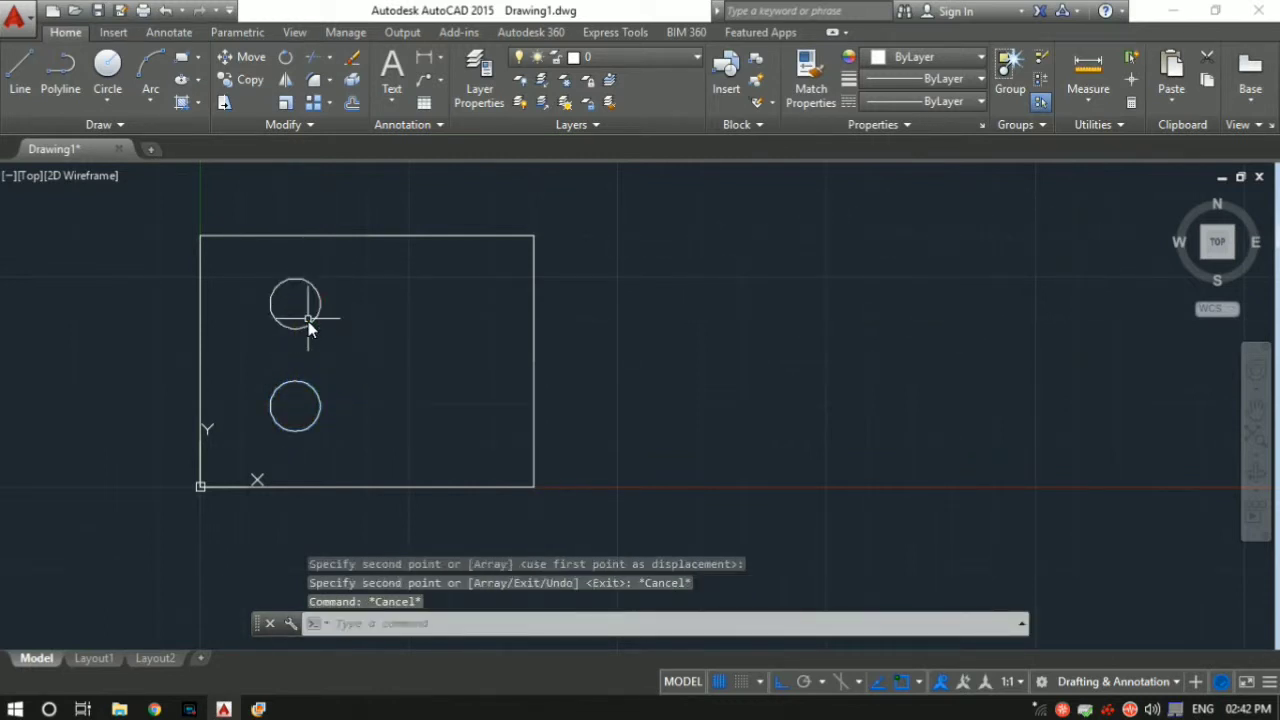
Step: Check the corner radius in the reference image and fillet the plate's lower-left corner with a radius of 0.655
click(257, 709)
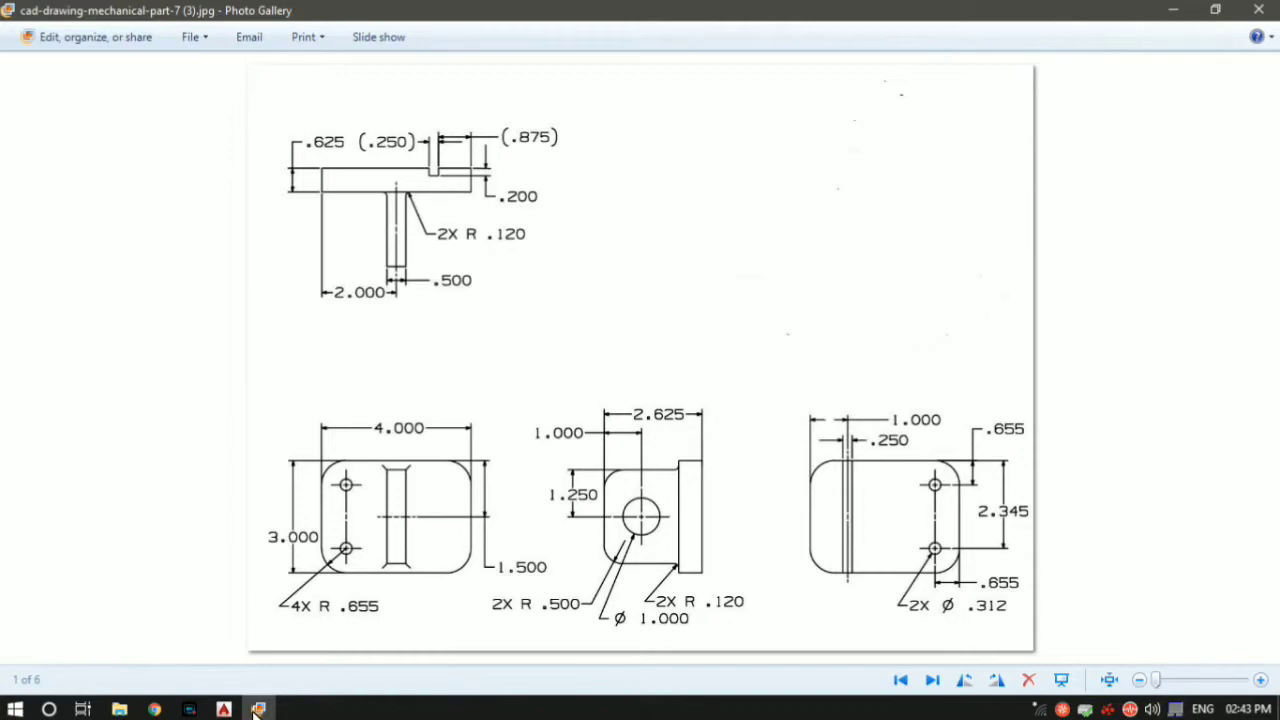
click(255, 709)
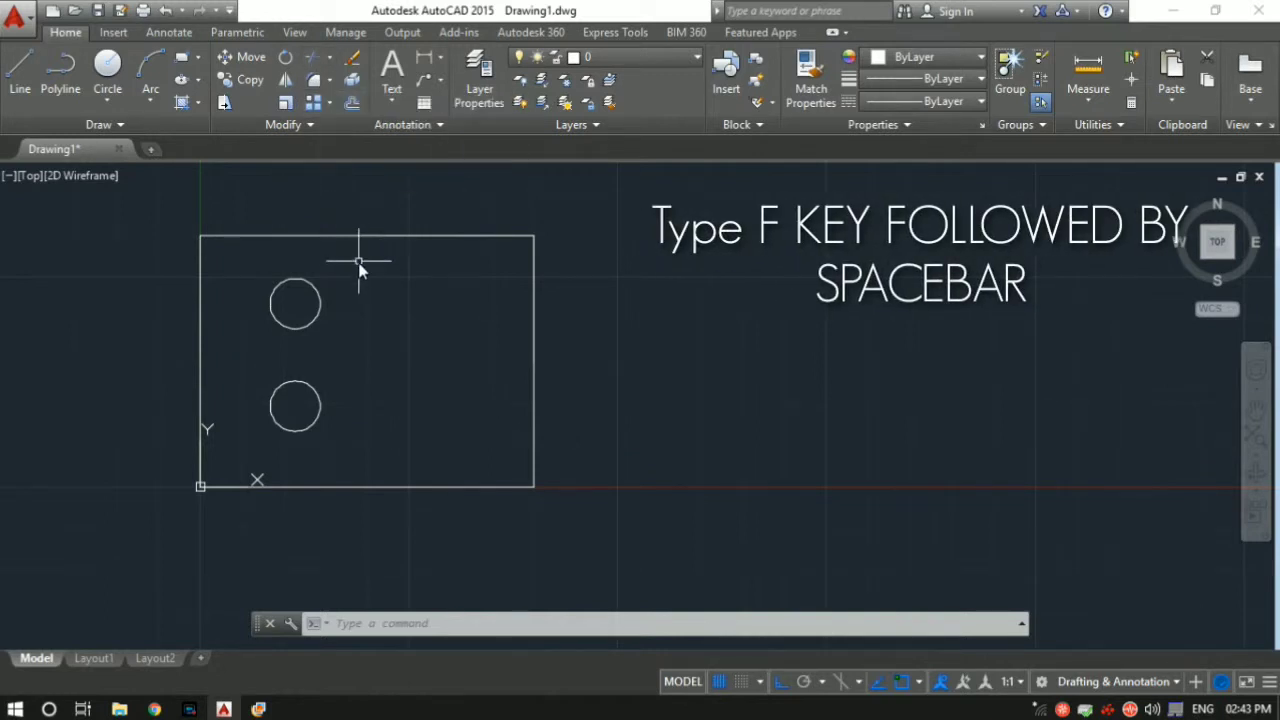
text(f)
key(space)
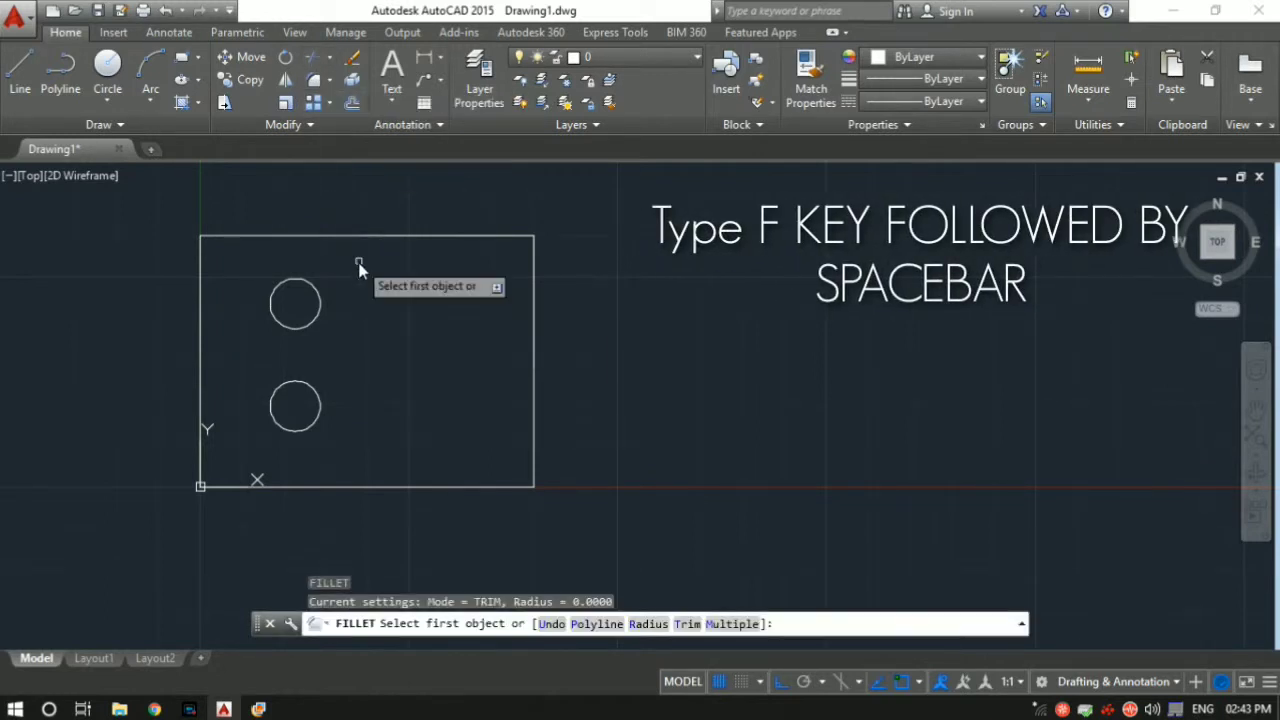
click(200, 449)
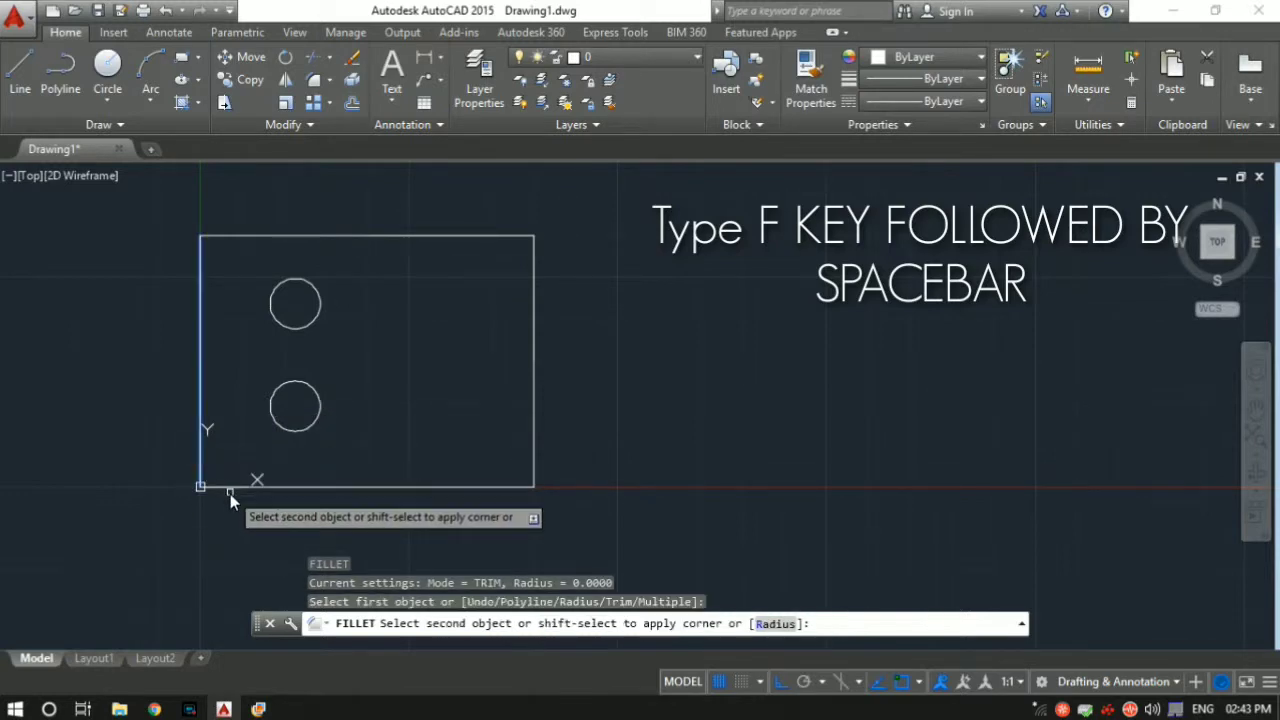
click(776, 624)
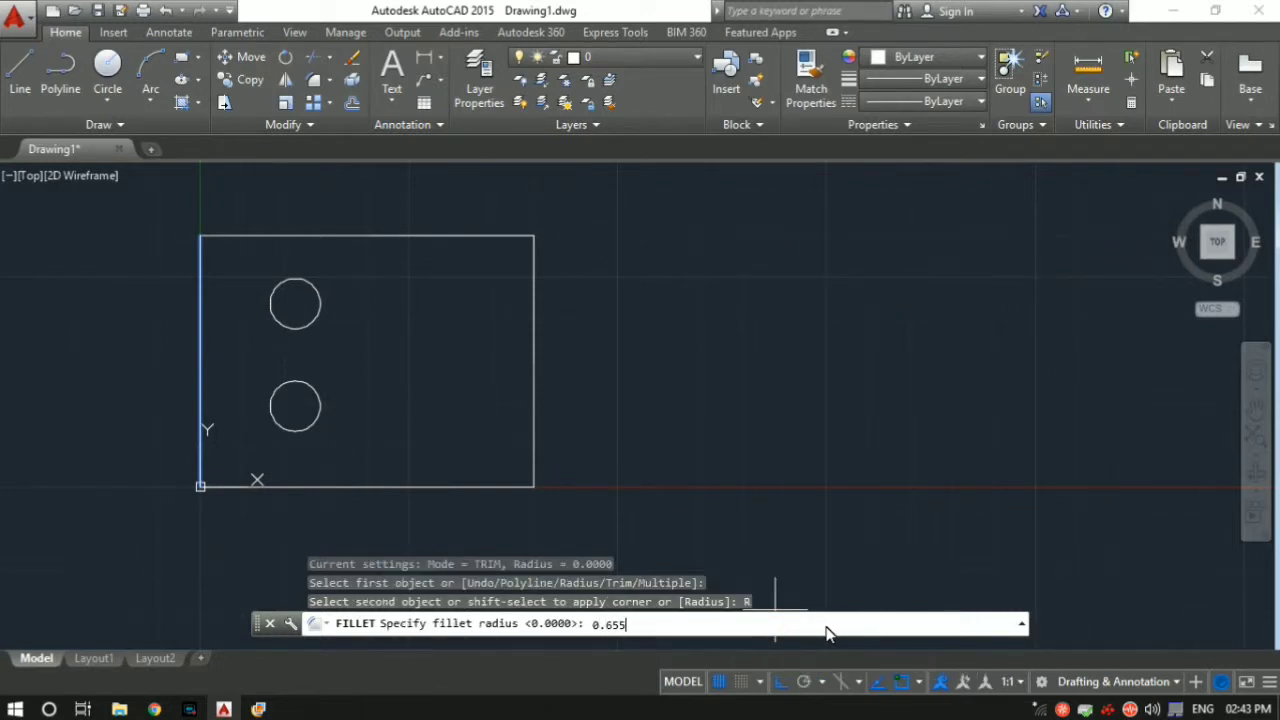
key(Return)
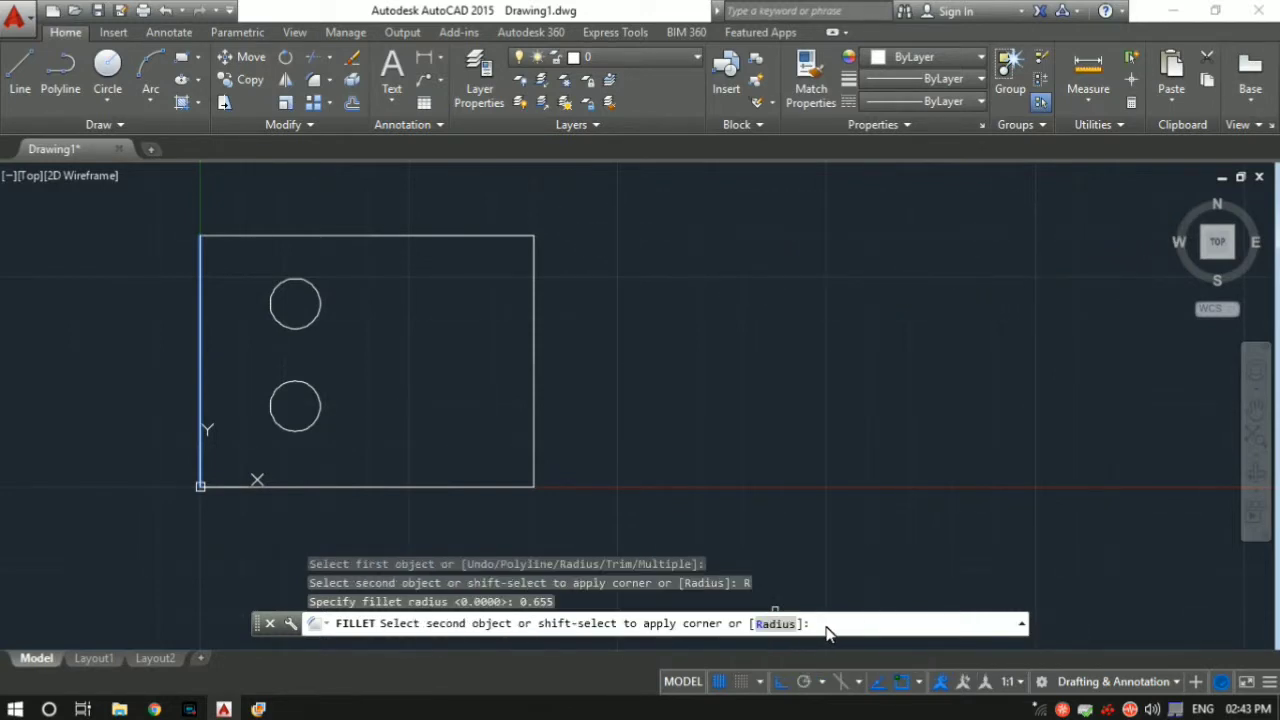
click(233, 490)
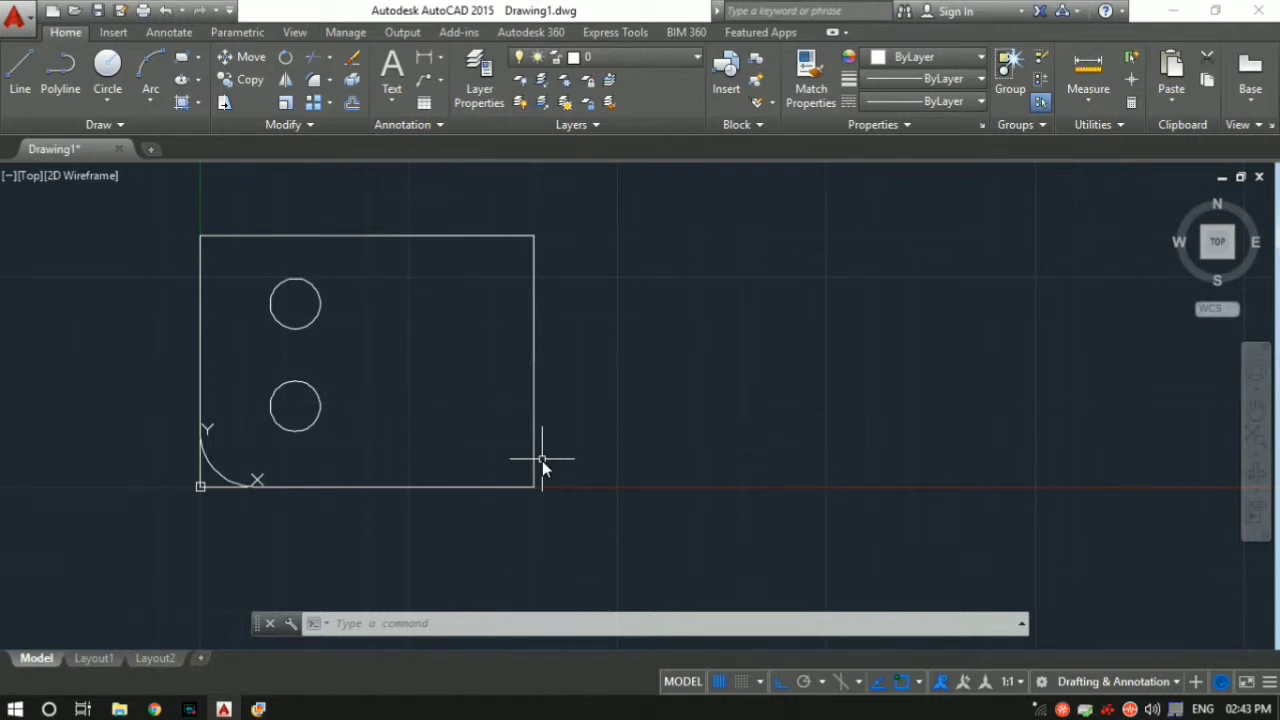
Step: Fillet the plate's lower-right, upper-right and upper-left corners with the same 0.655 radius
key(Return)
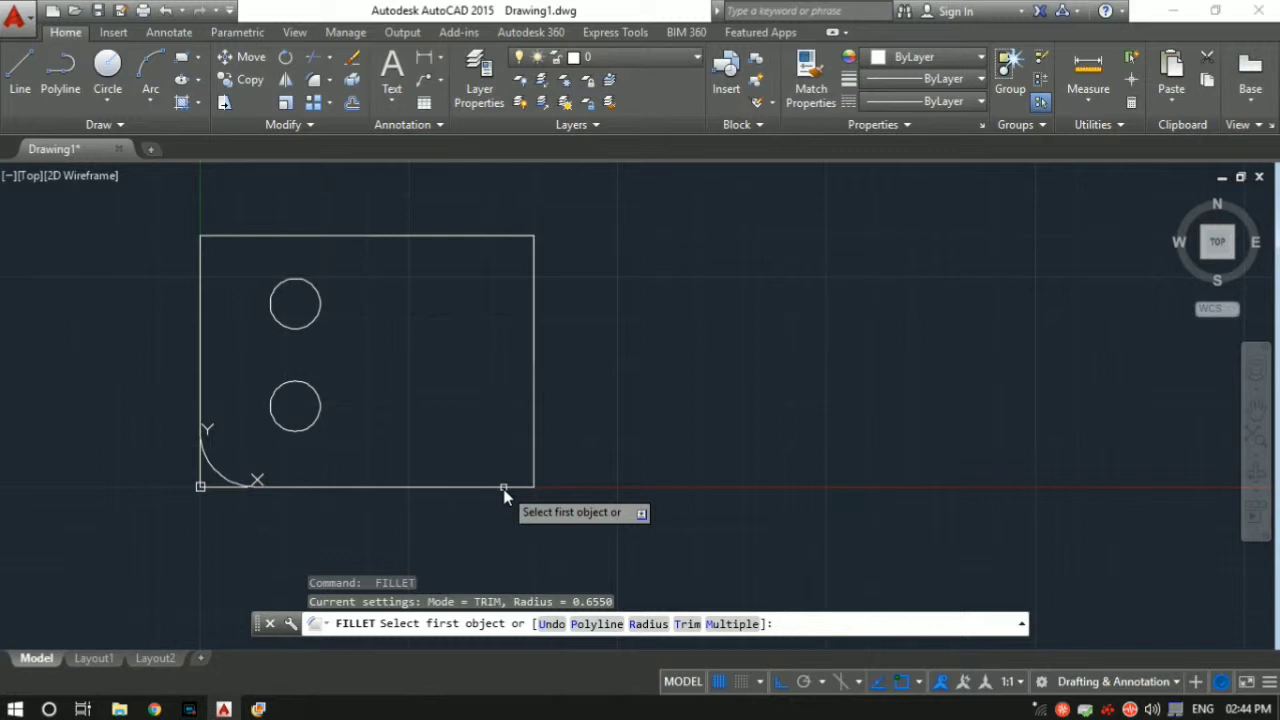
click(504, 491)
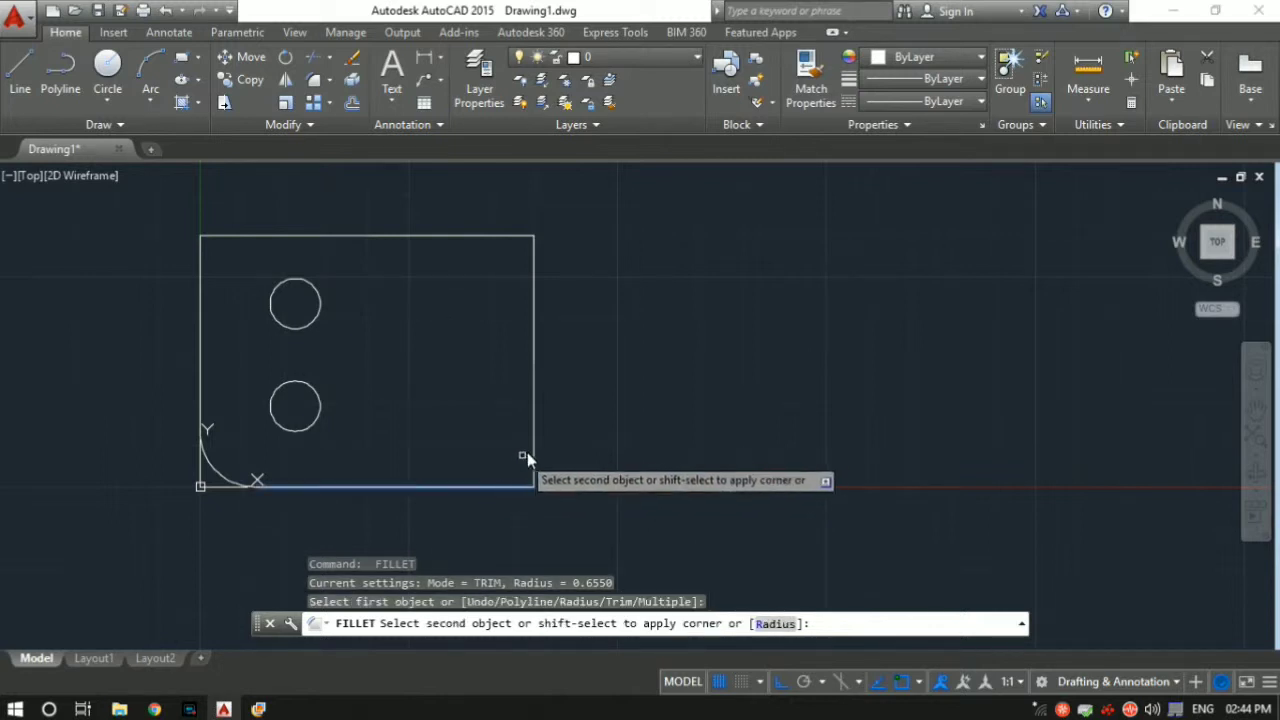
click(535, 449)
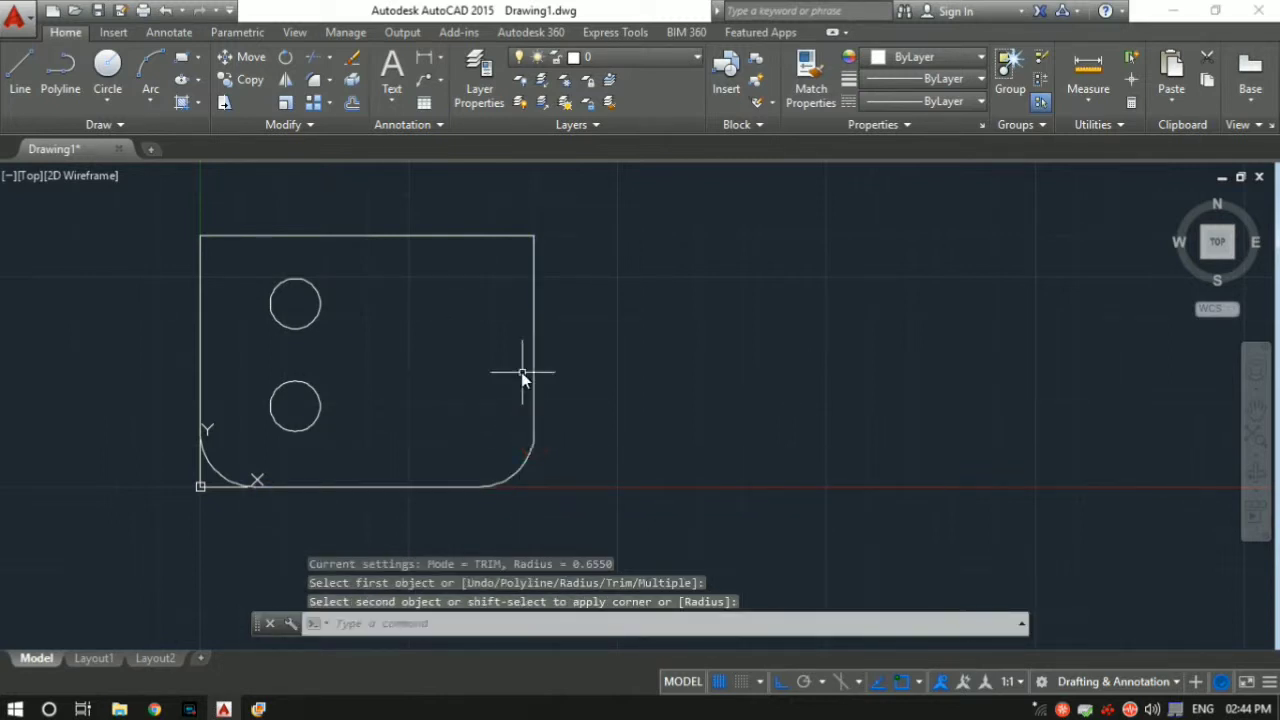
key(Return)
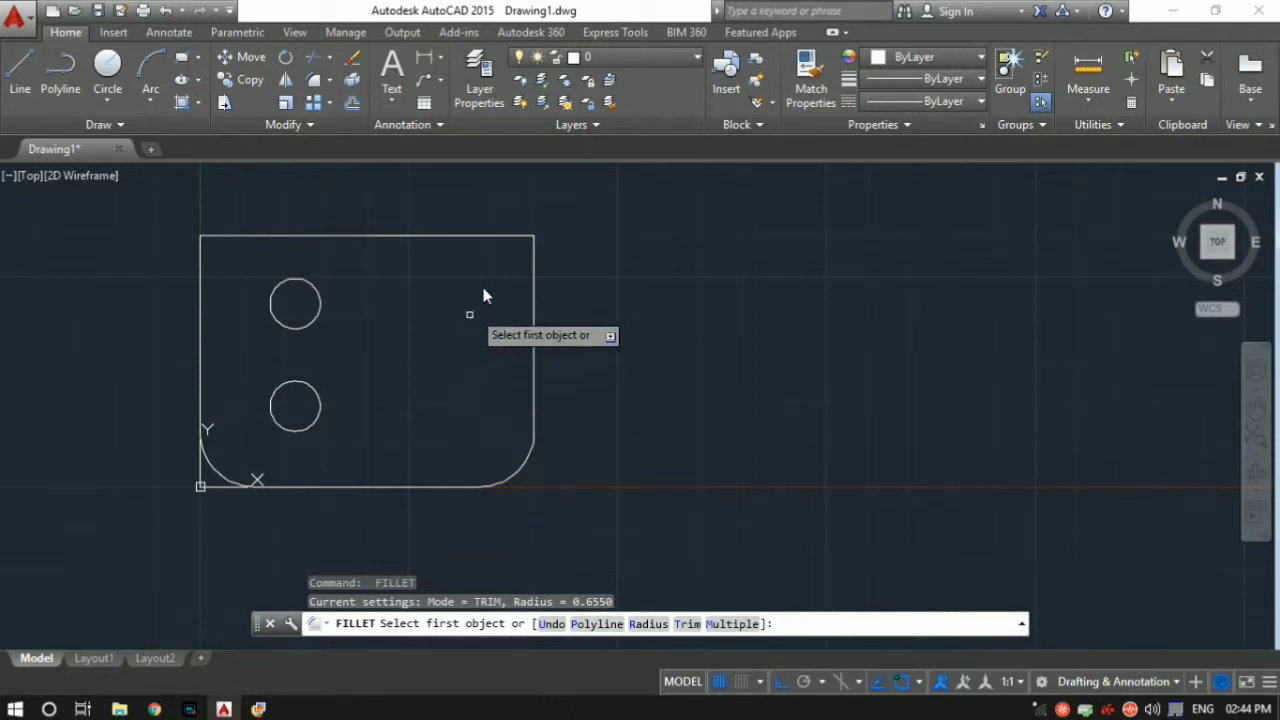
click(495, 238)
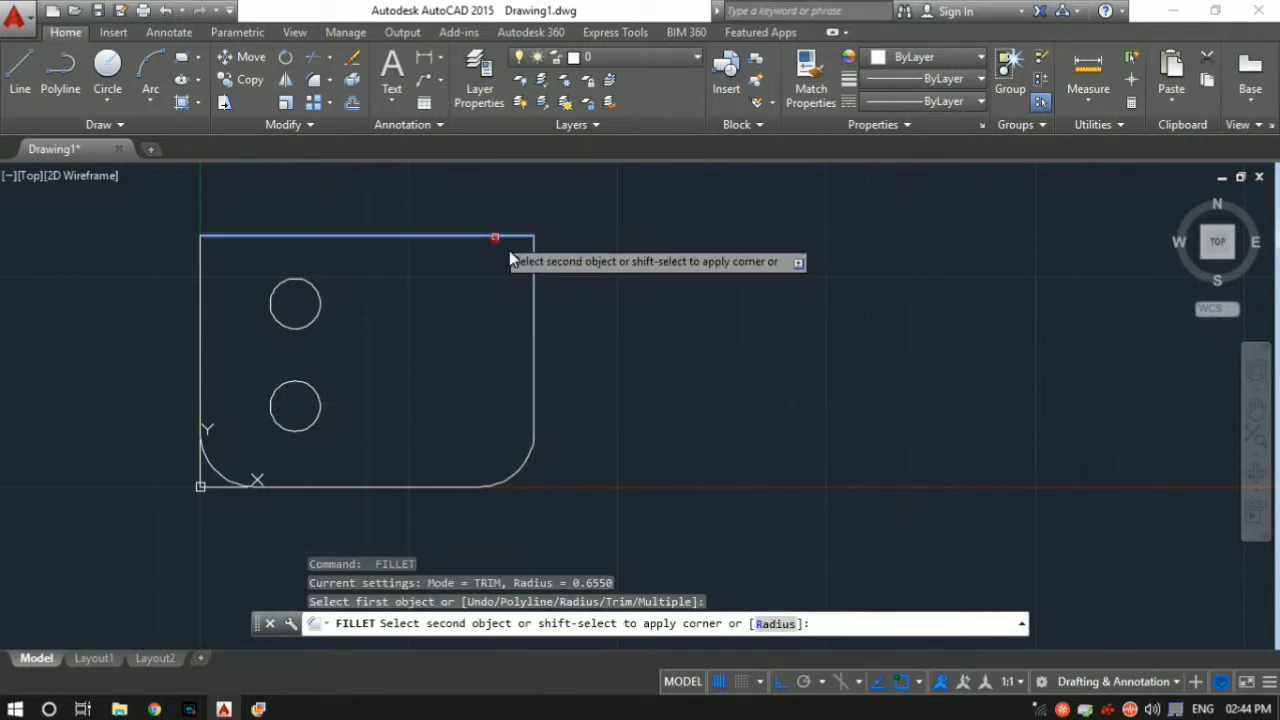
click(535, 265)
key(Return)
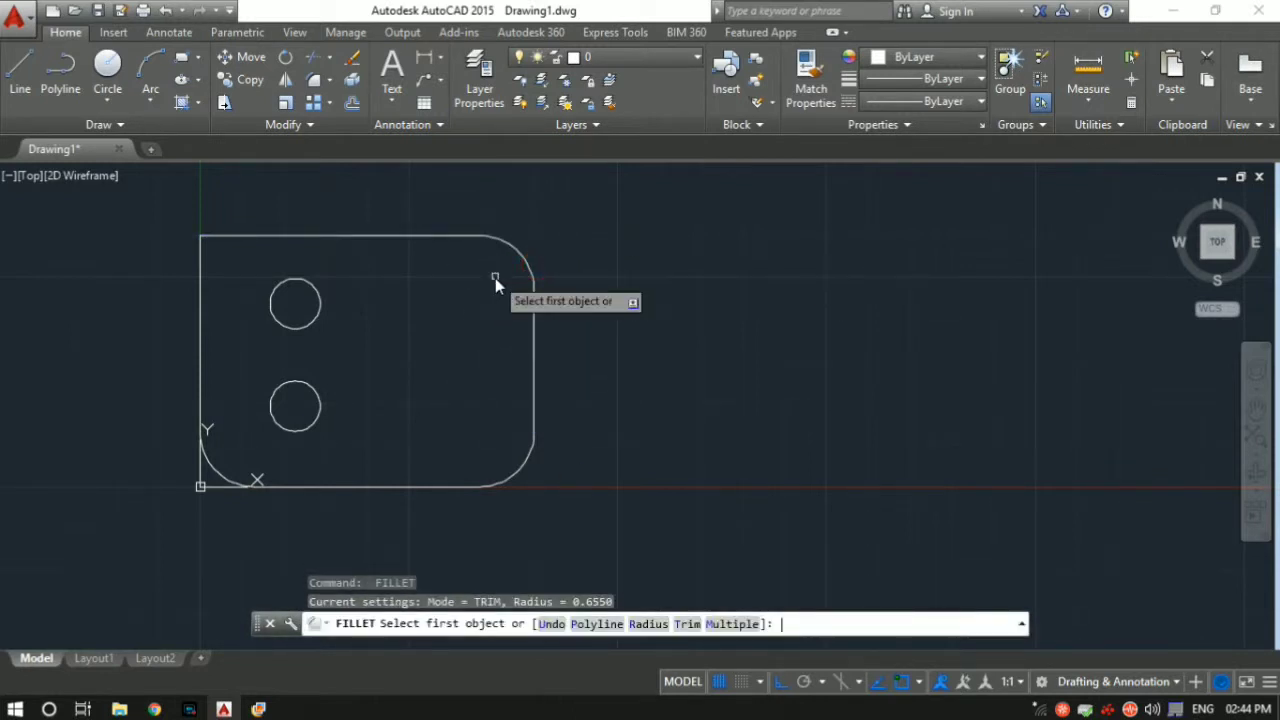
click(222, 237)
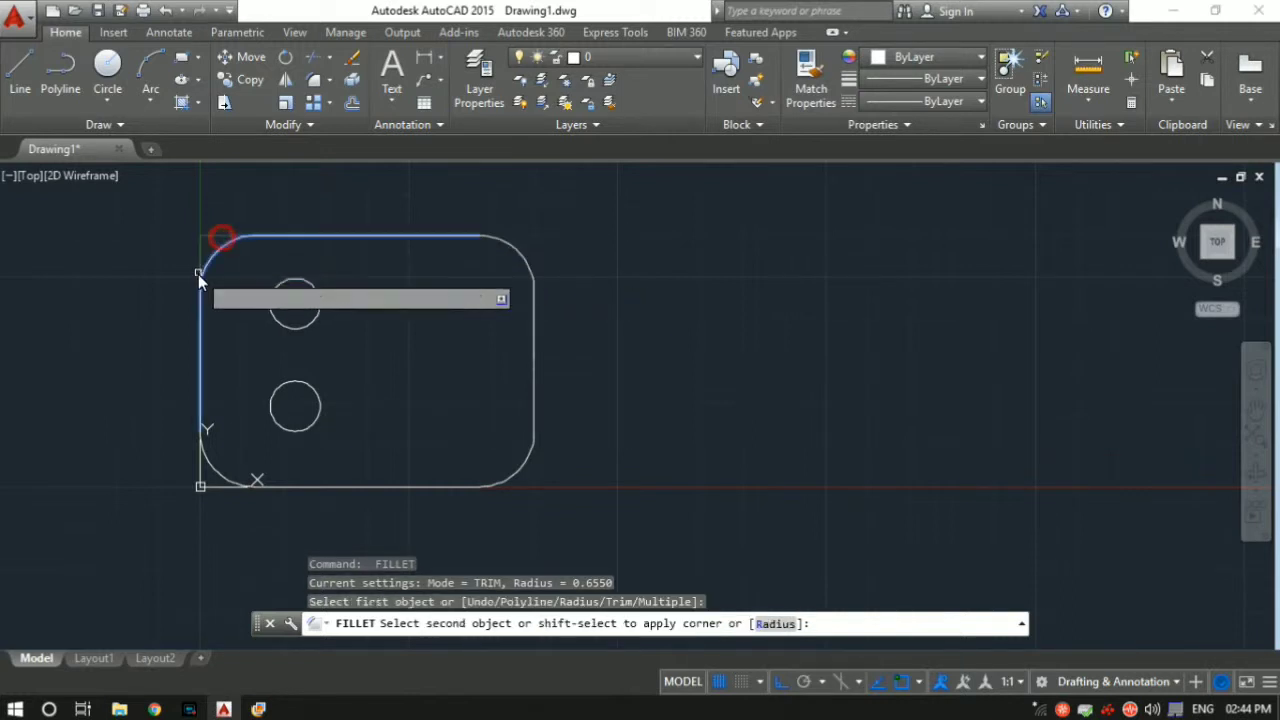
click(199, 274)
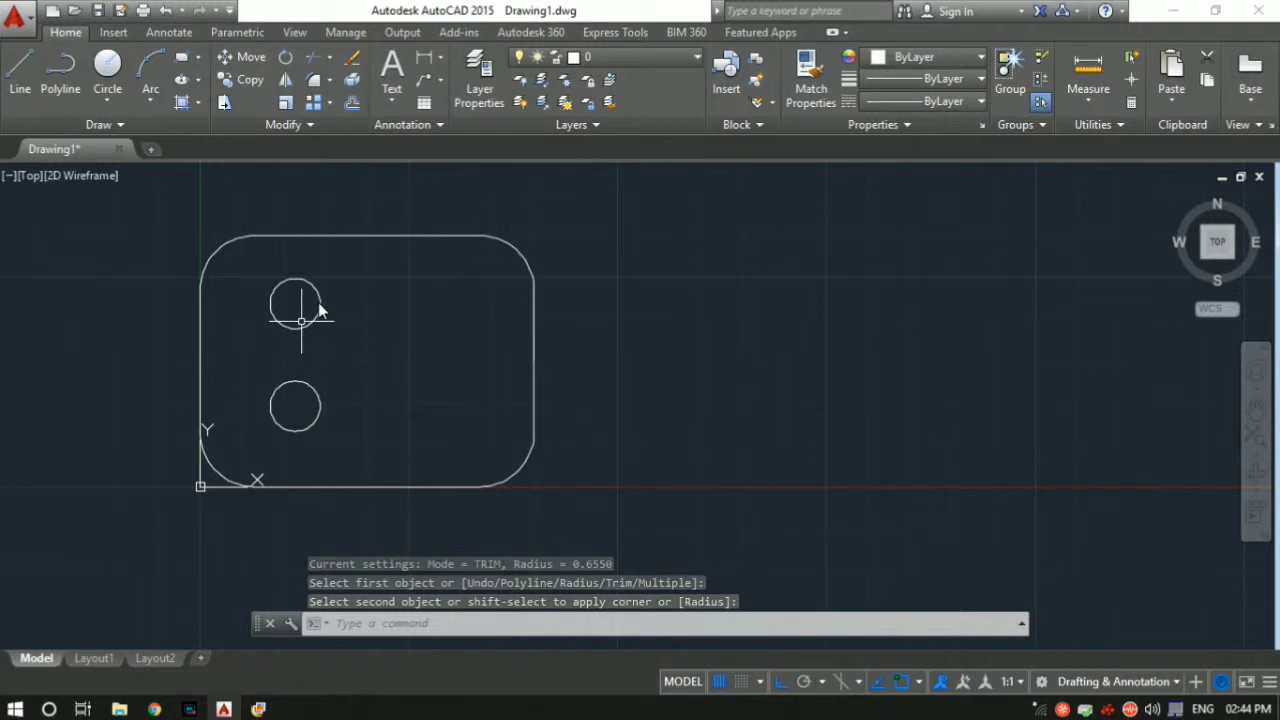
Step: Move the lower circle by its center onto the center of the lower-left corner arc, with Ortho mode turned off
click(211, 474)
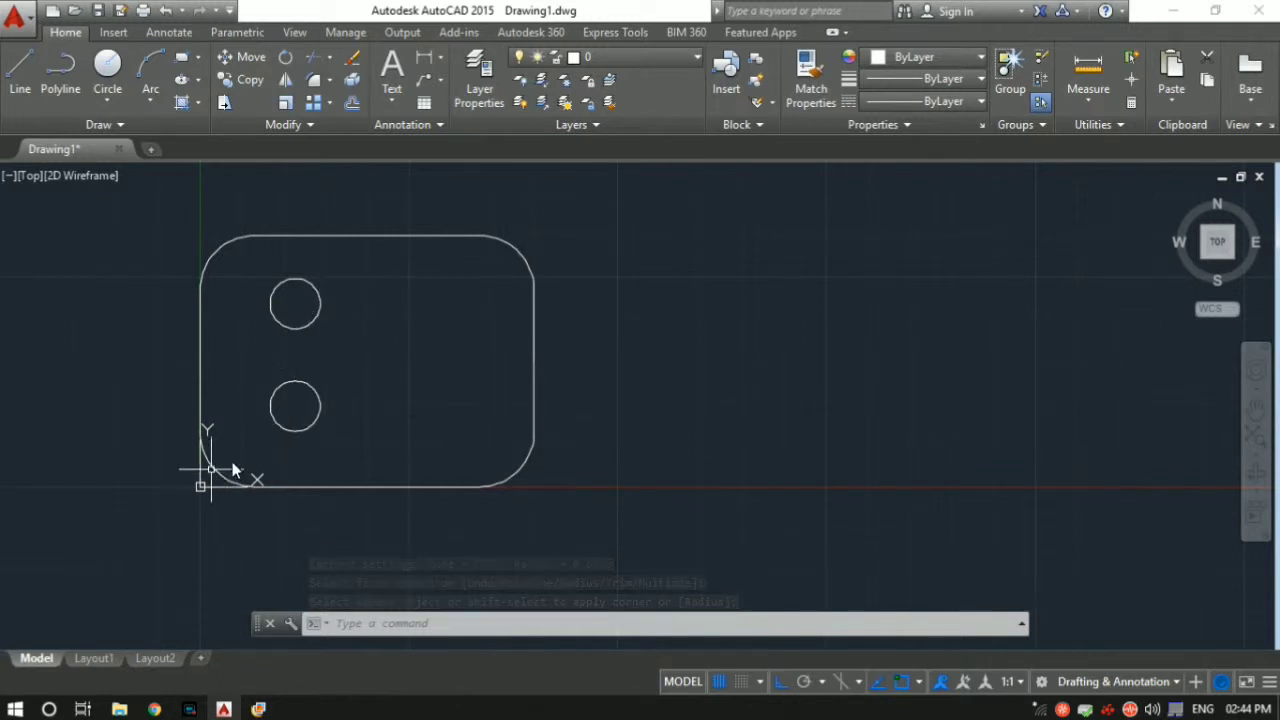
click(299, 432)
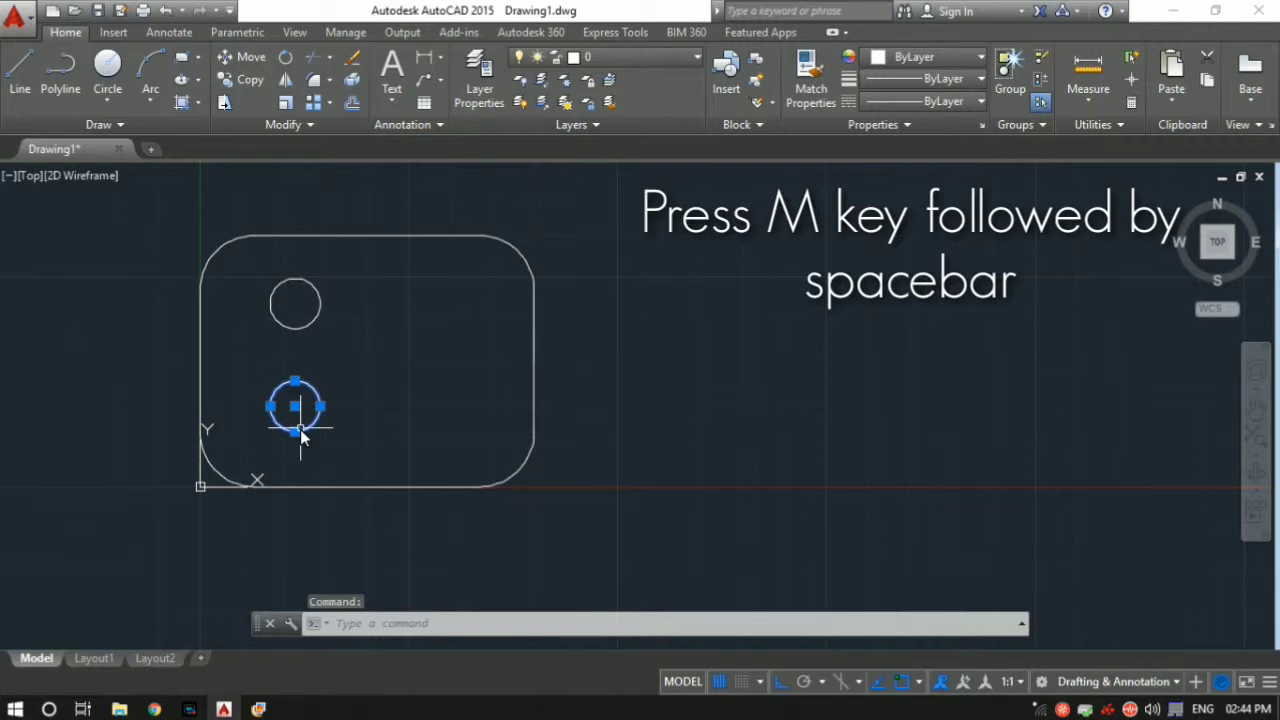
key(m)
key(space)
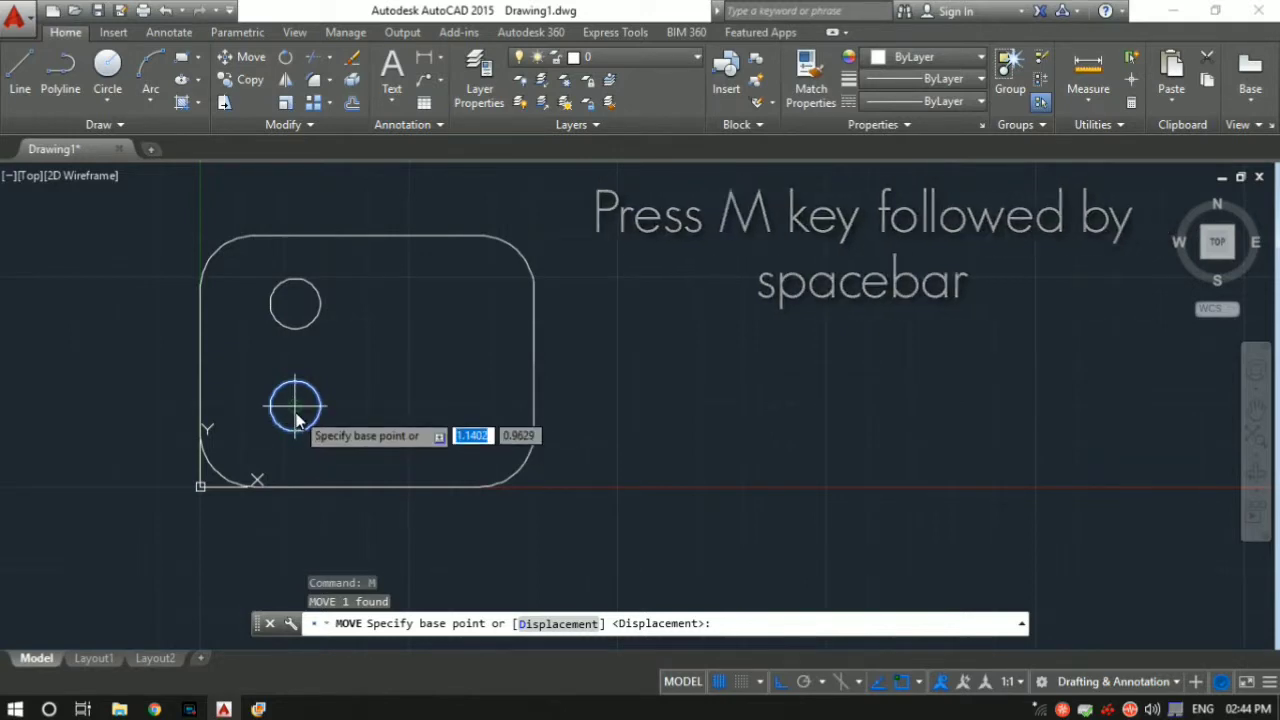
click(296, 416)
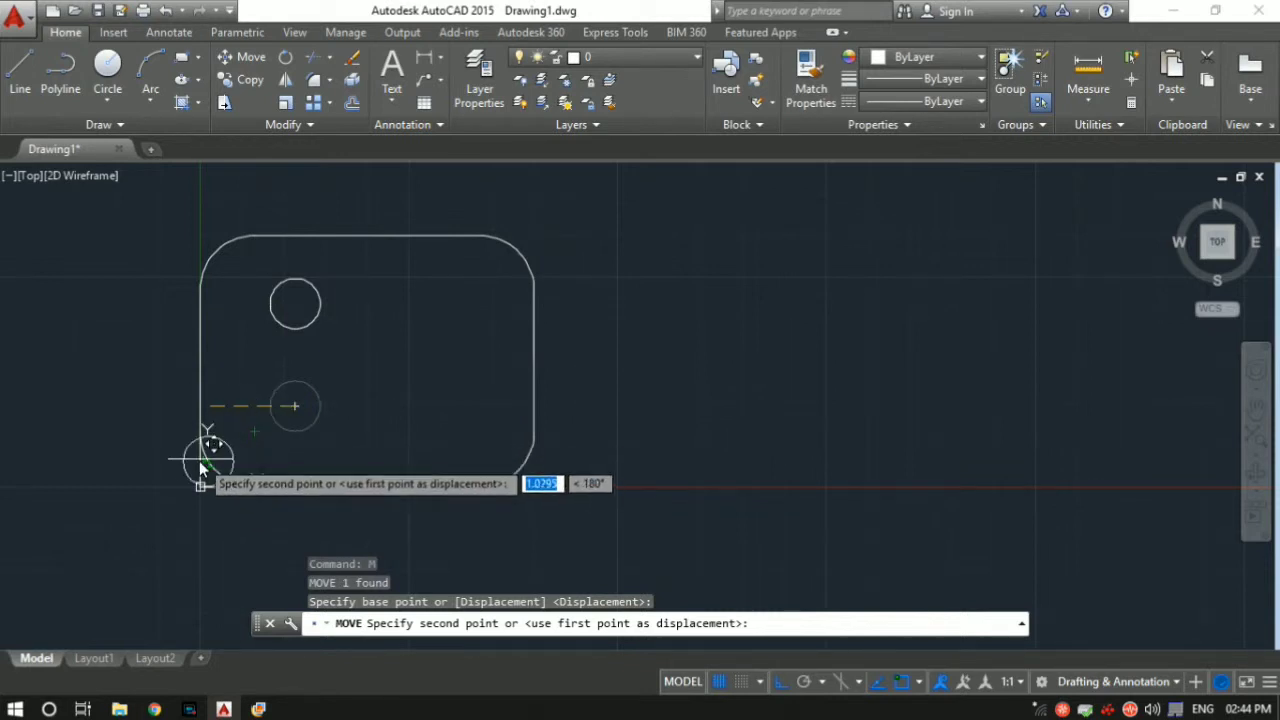
click(781, 683)
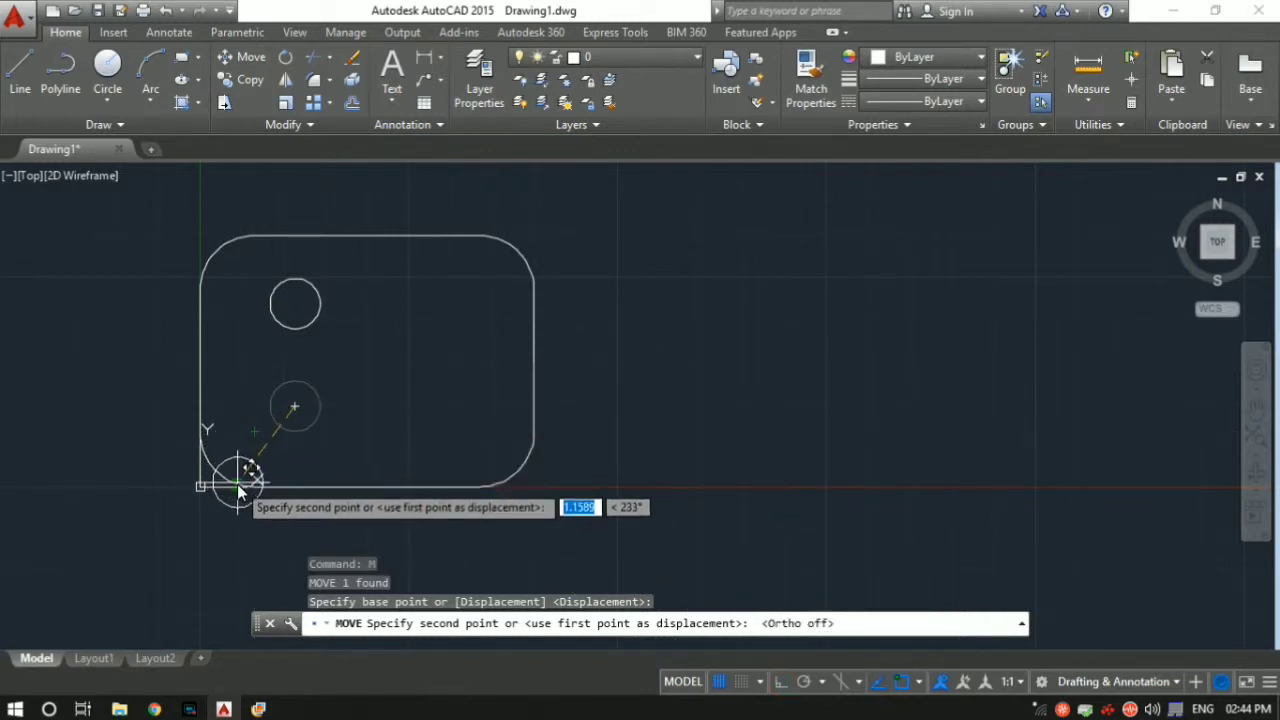
click(255, 431)
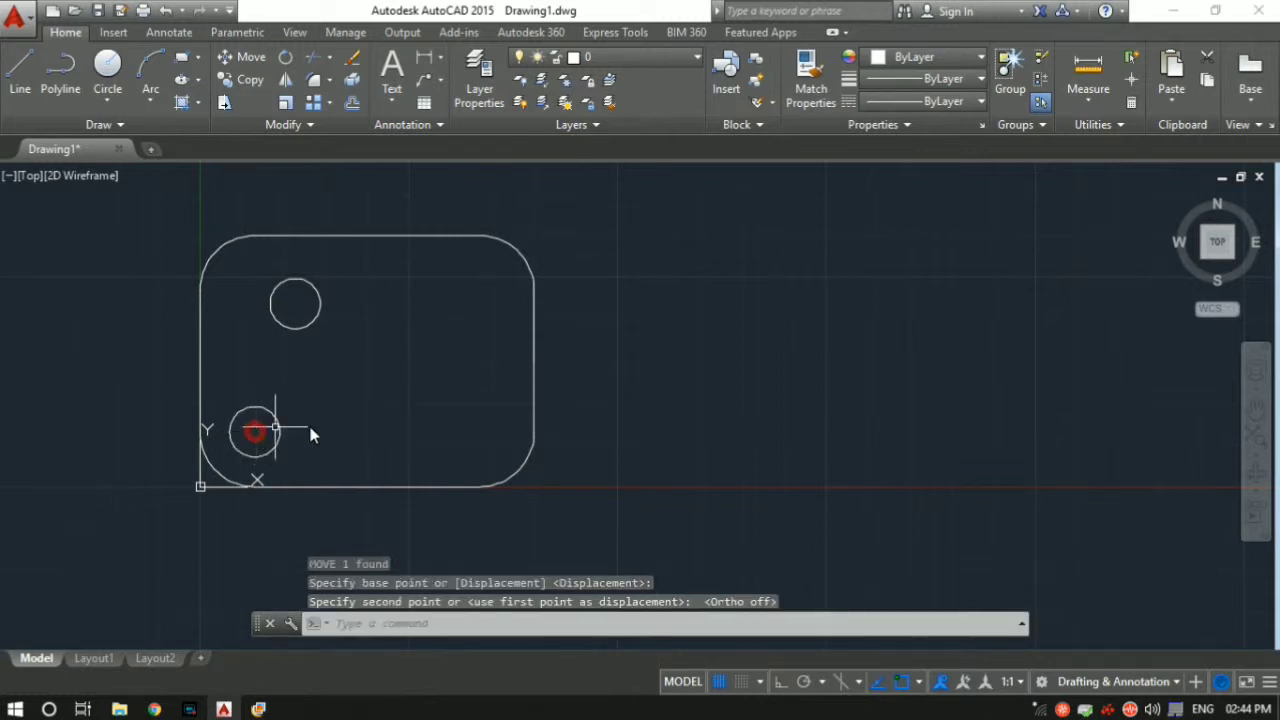
Step: Move the upper circle by its center onto the center of the upper-left corner arc
click(315, 319)
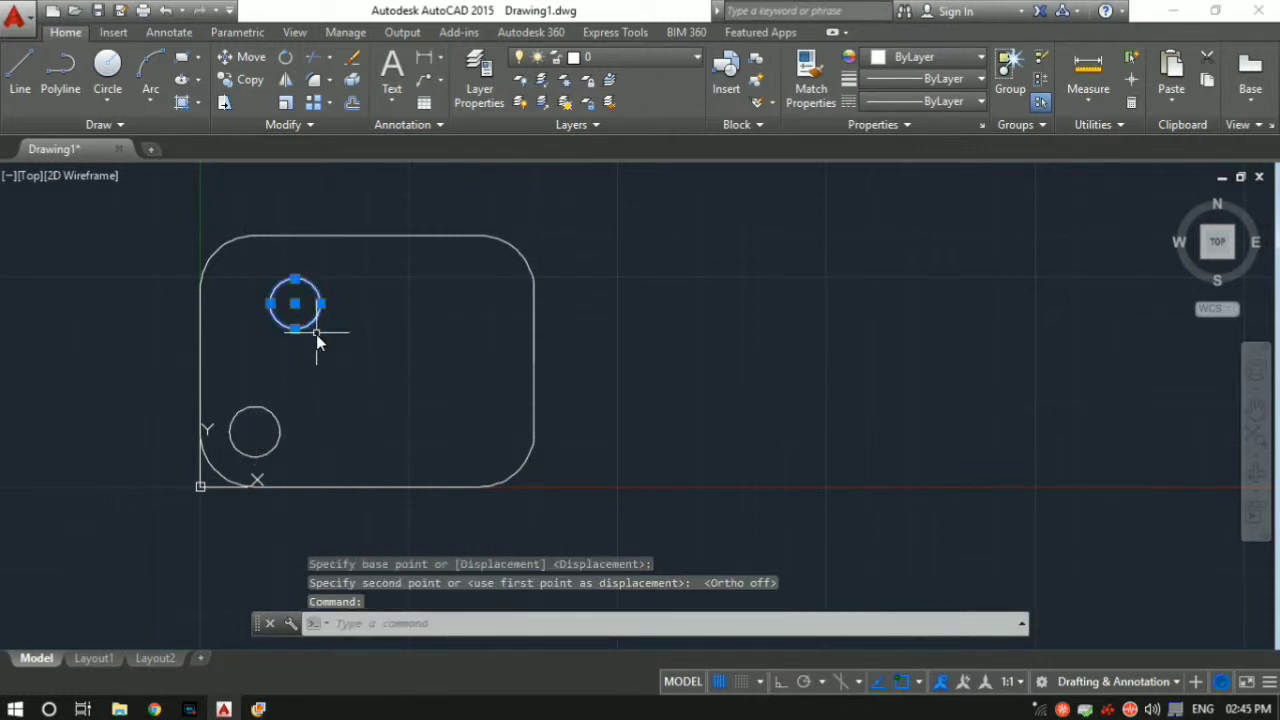
text(M)
key(Return)
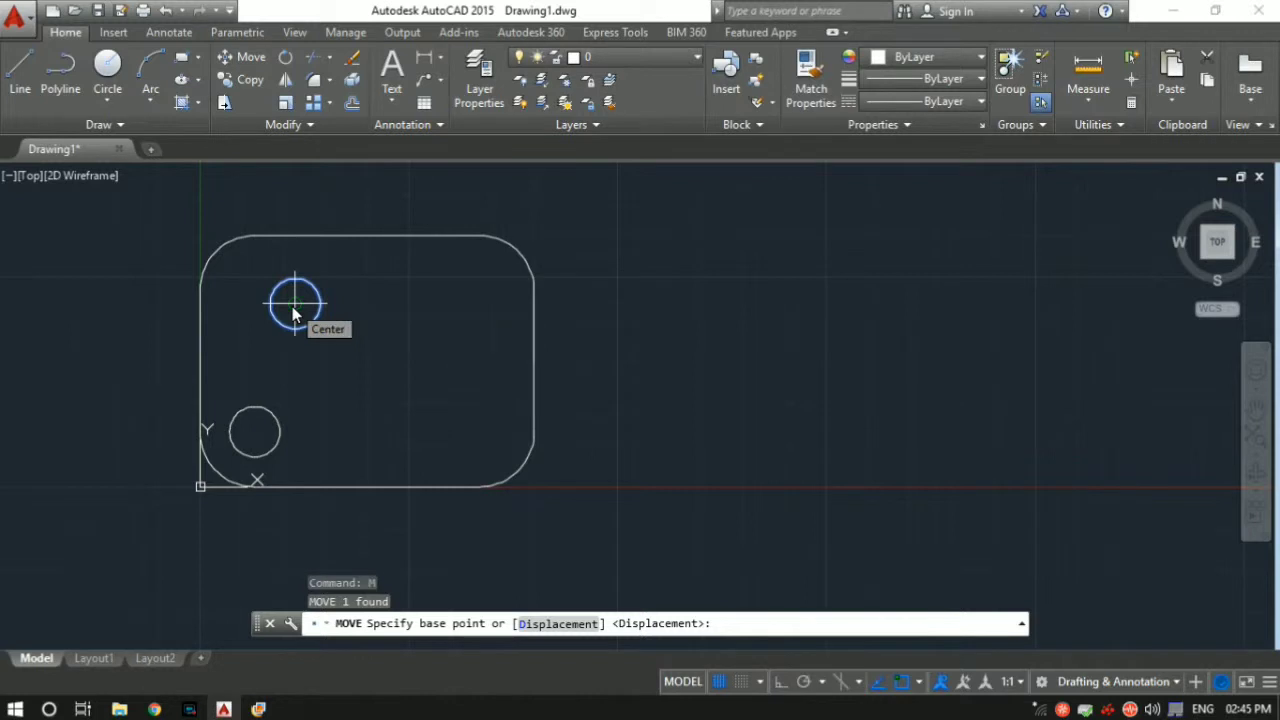
click(293, 313)
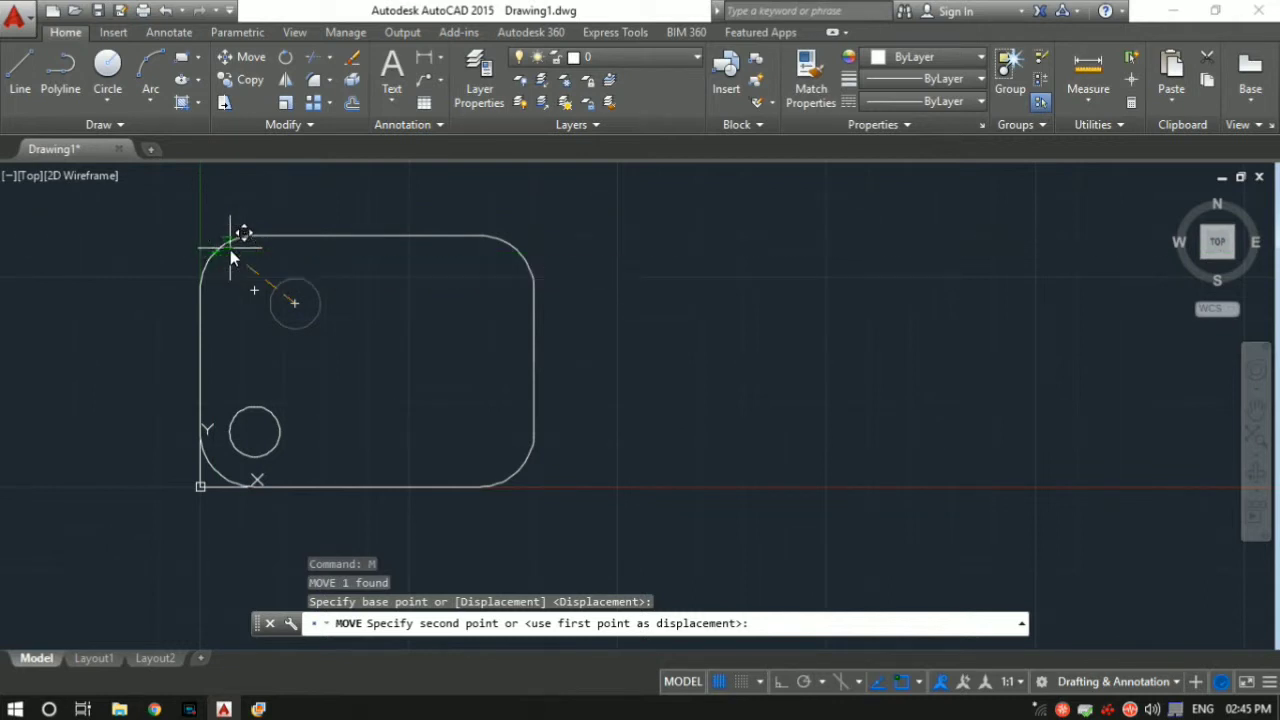
click(258, 297)
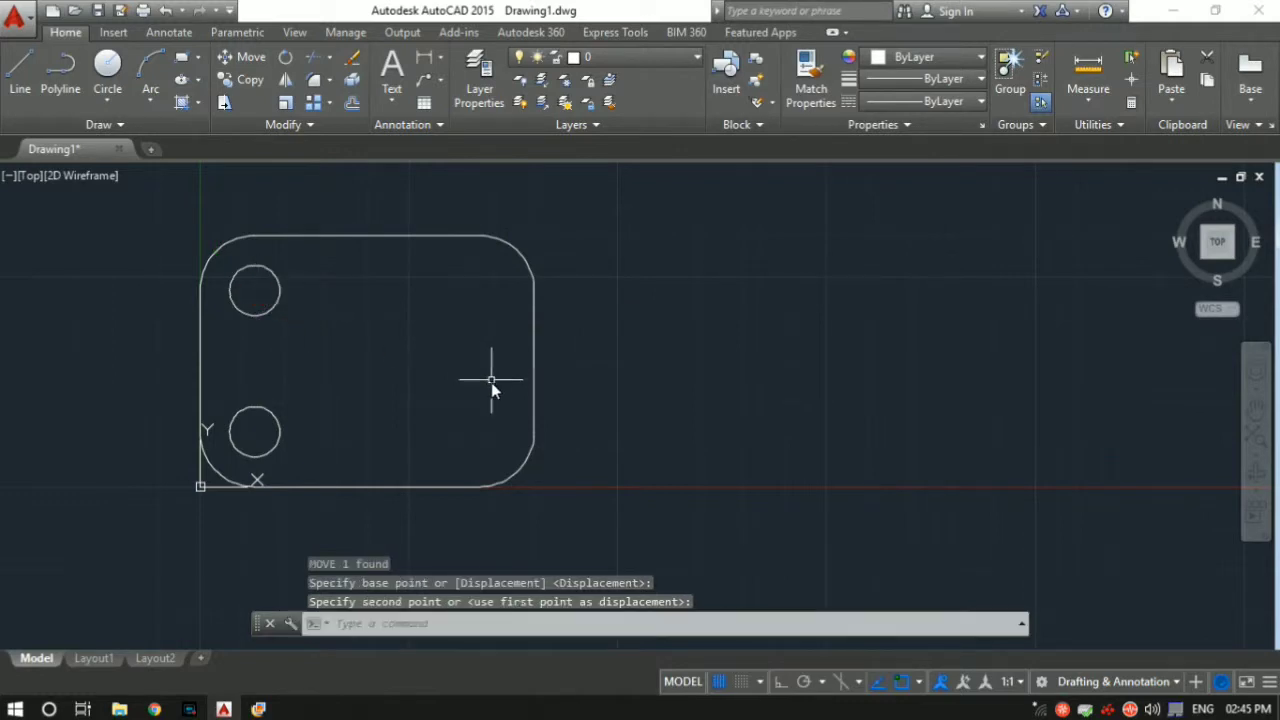
Step: Check the rib in the reference image, and draw a rectangle 0.5 wide and 2 high from a point near the plate's upper middle
click(258, 709)
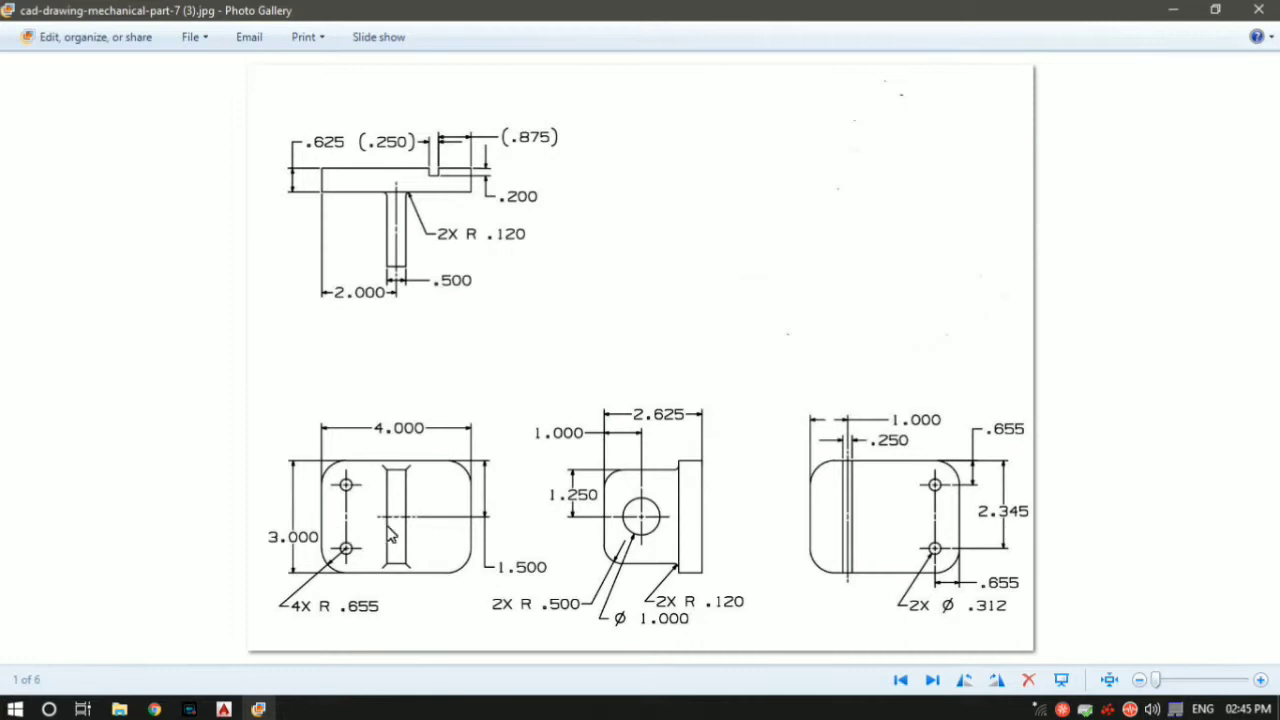
click(262, 704)
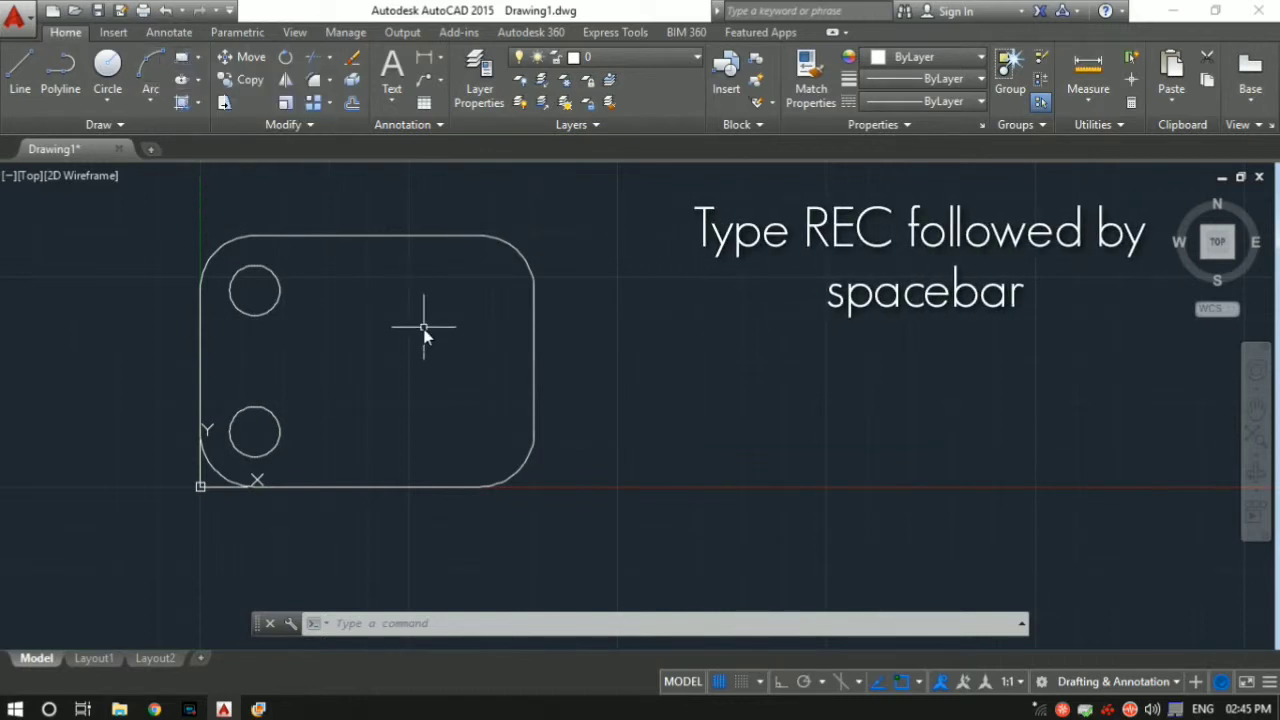
text(rec)
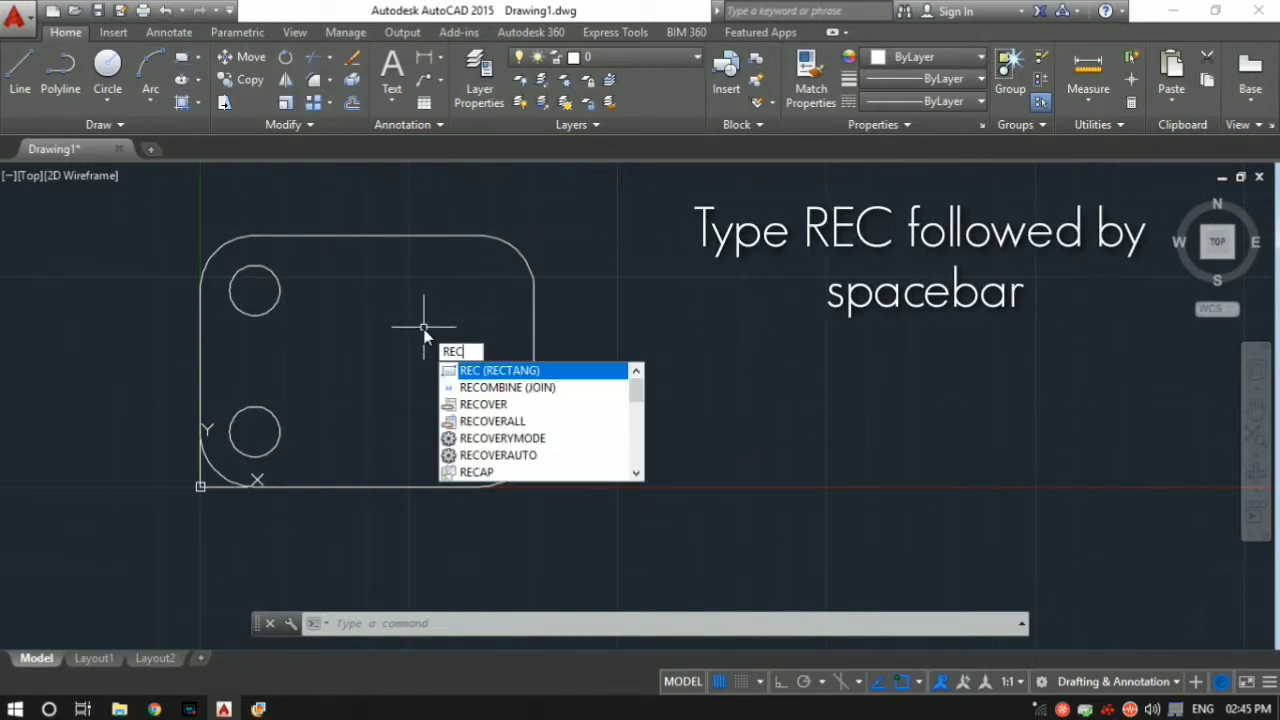
key(space)
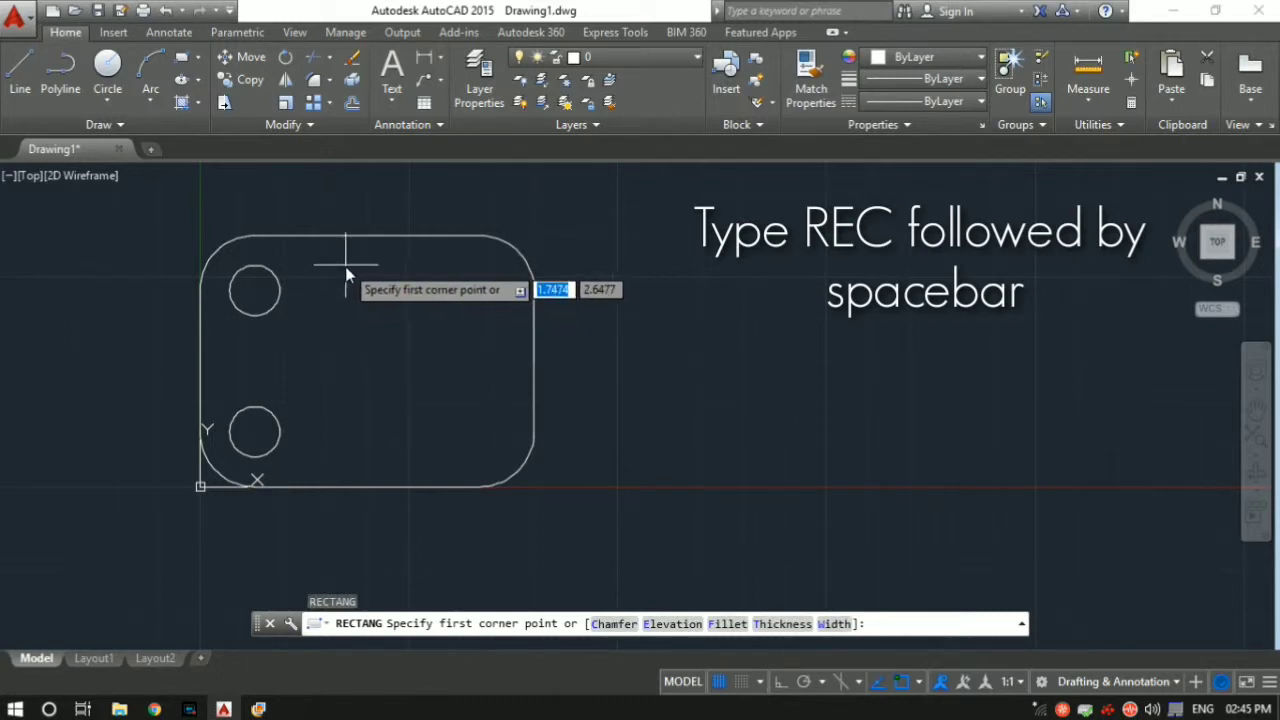
click(350, 261)
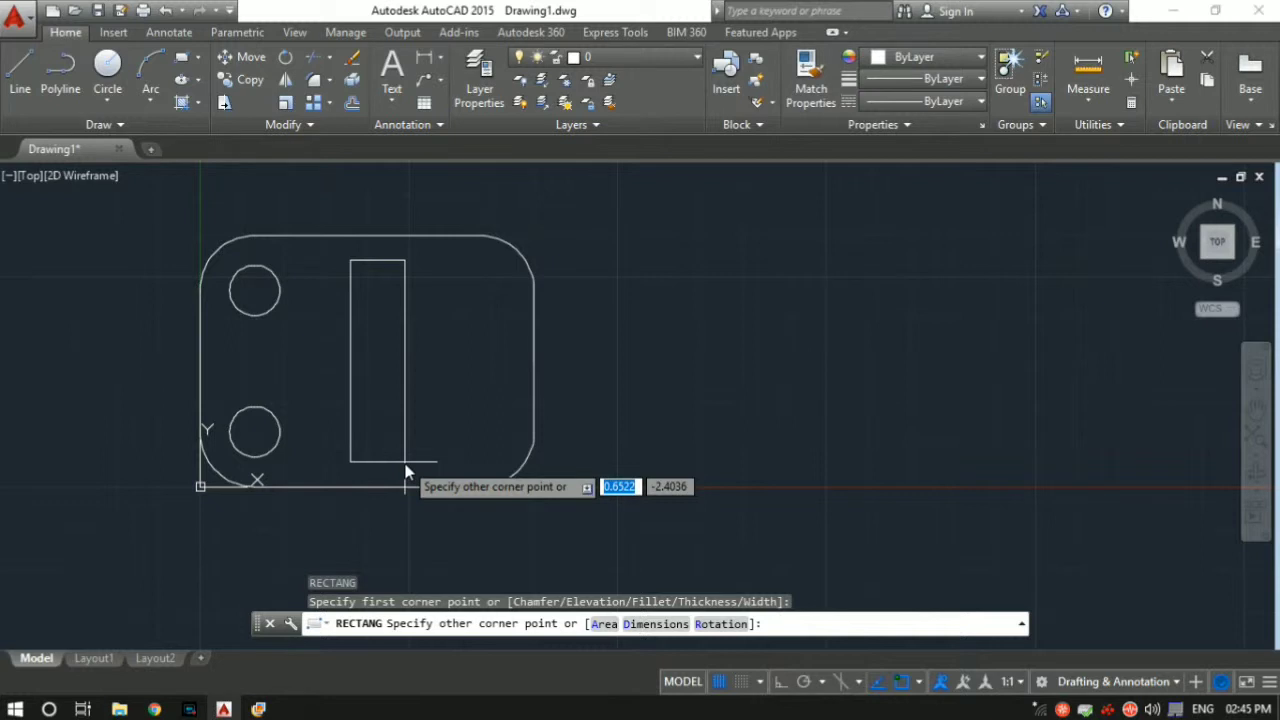
text(0.5)
key(Tab)
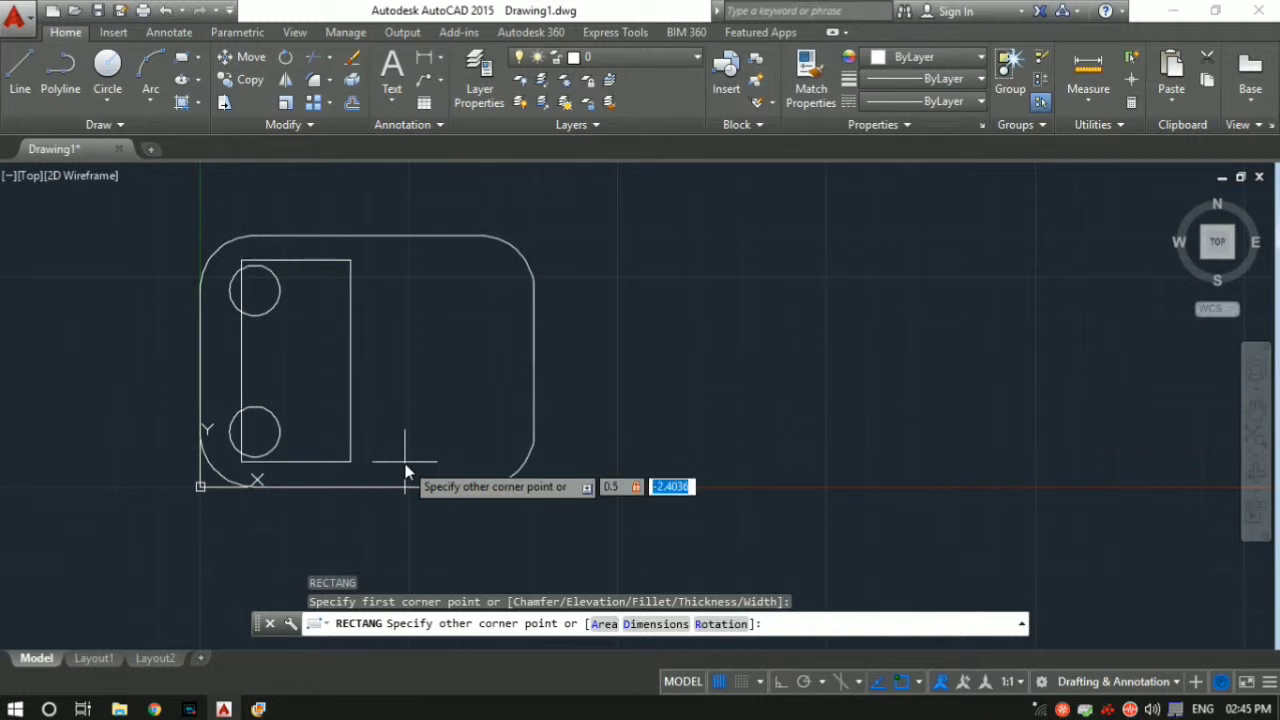
text(2)
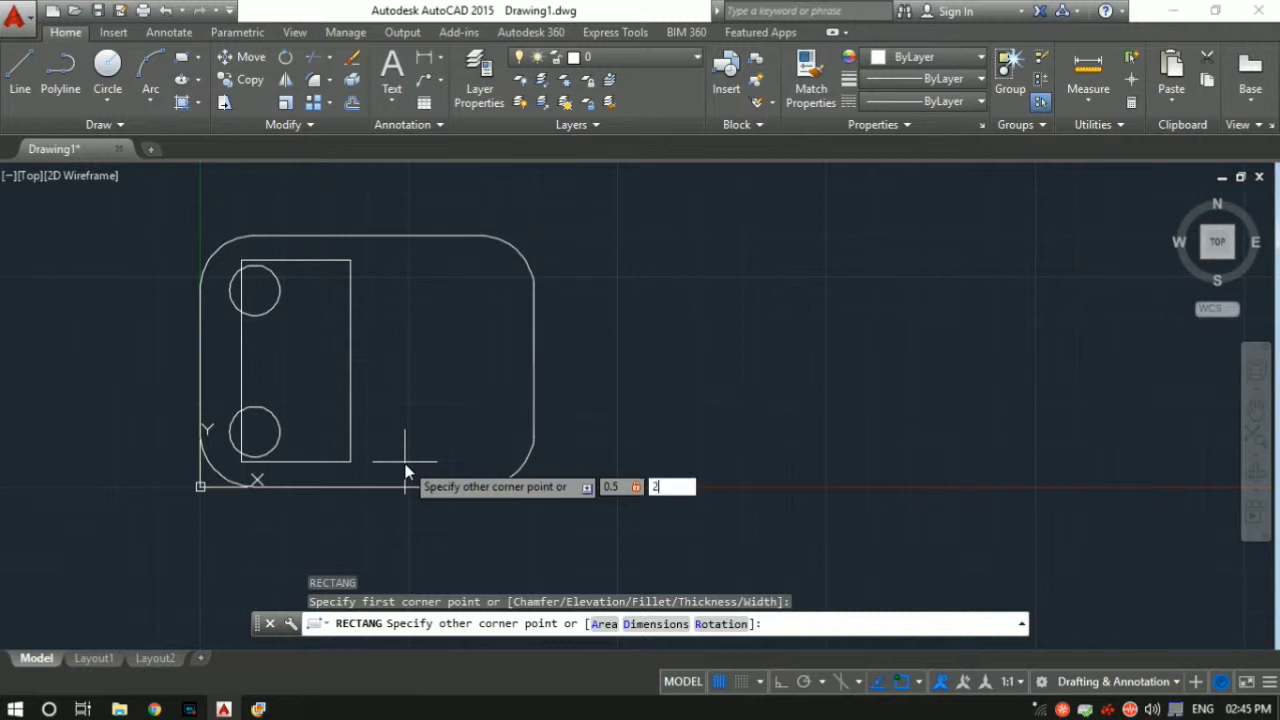
key(Return)
Step: Move the rectangle about 2.3 straight down into the plate, using the midpoint of its left side as base point
middle_drag(461, 425, 461, 505)
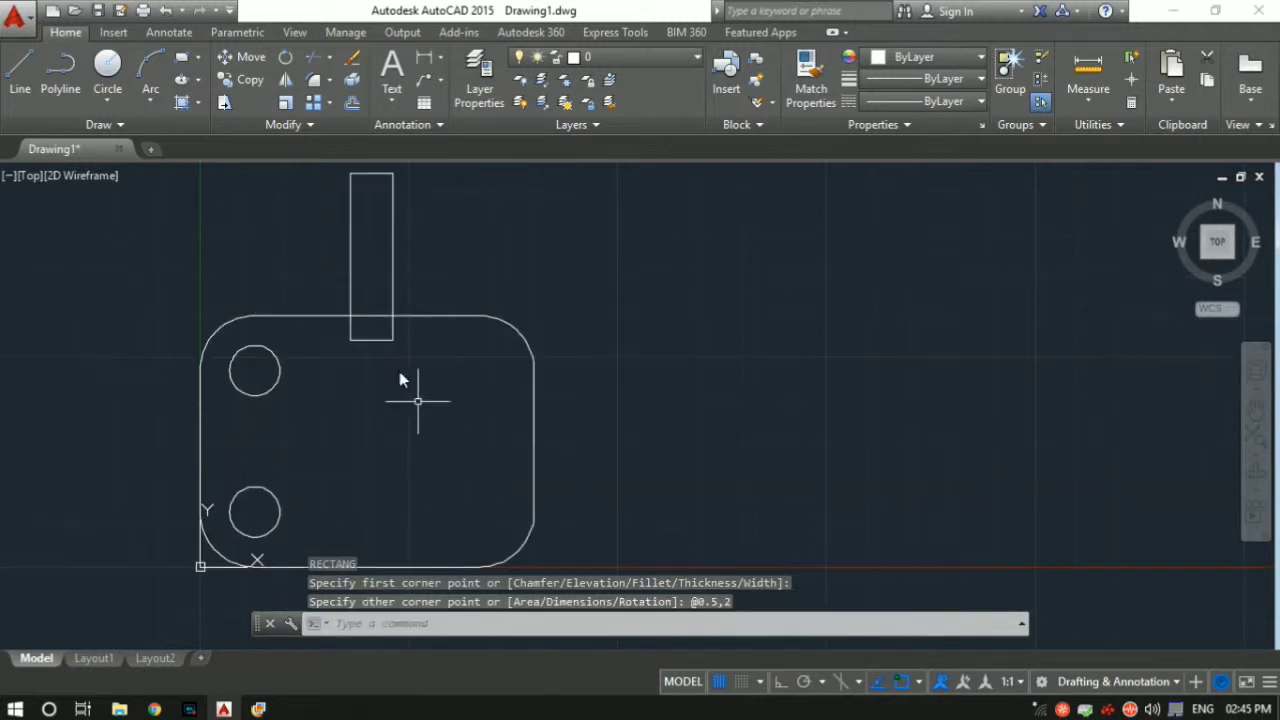
click(390, 295)
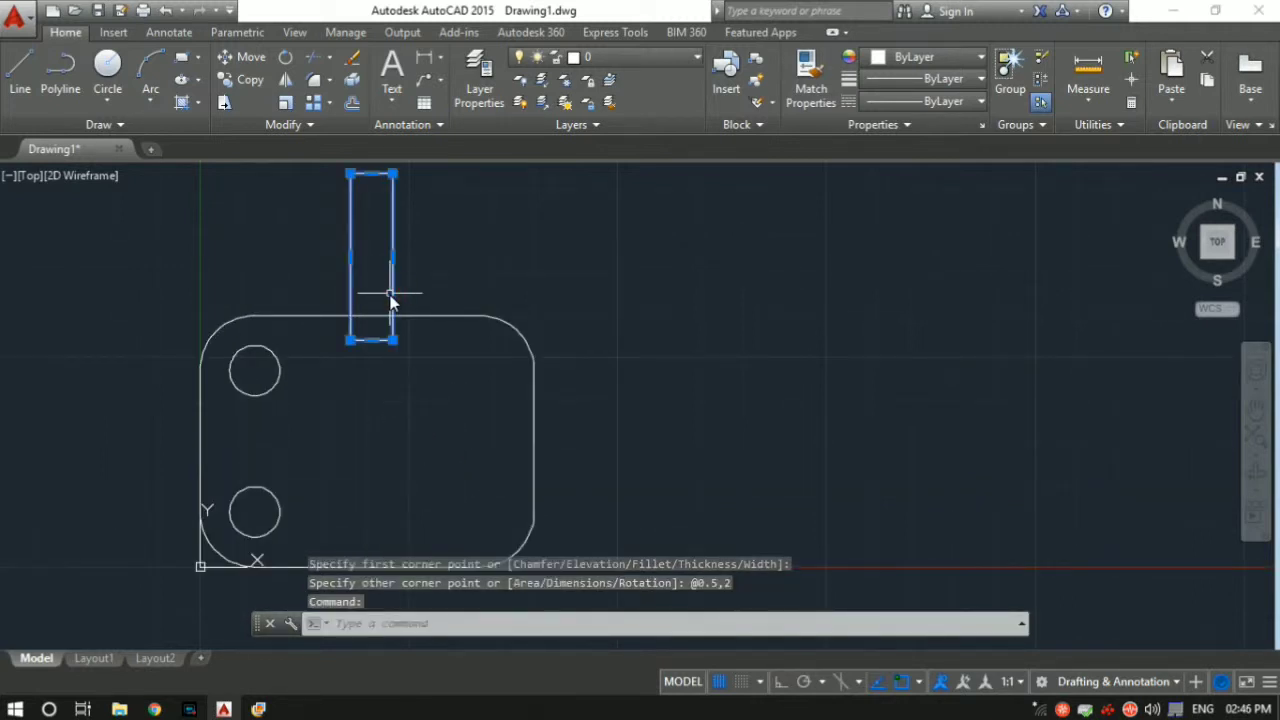
text(m)
key(Return)
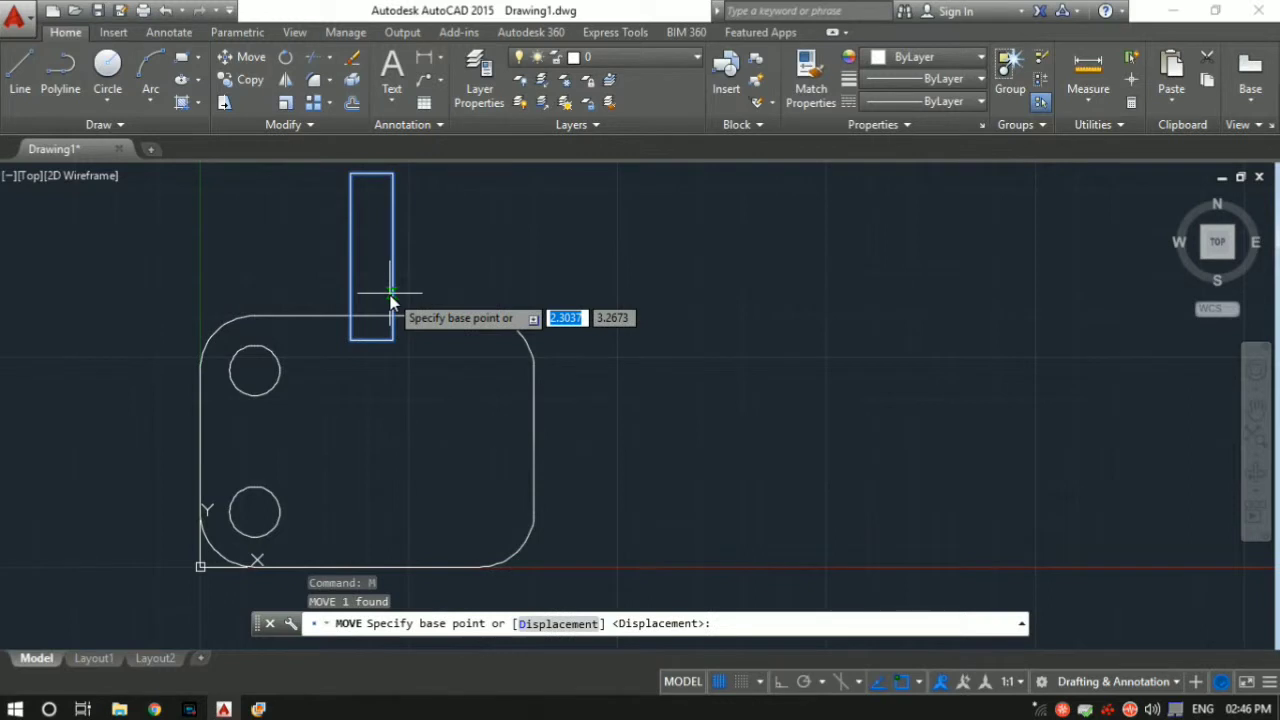
click(351, 260)
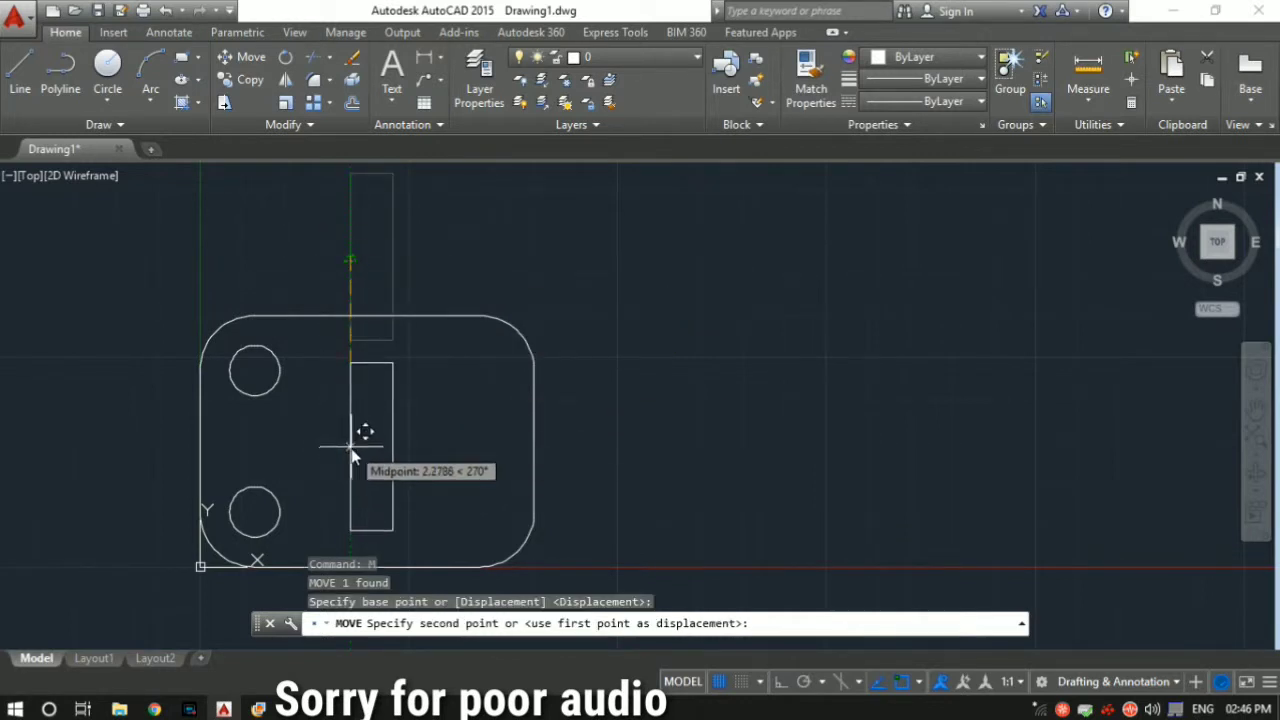
click(352, 455)
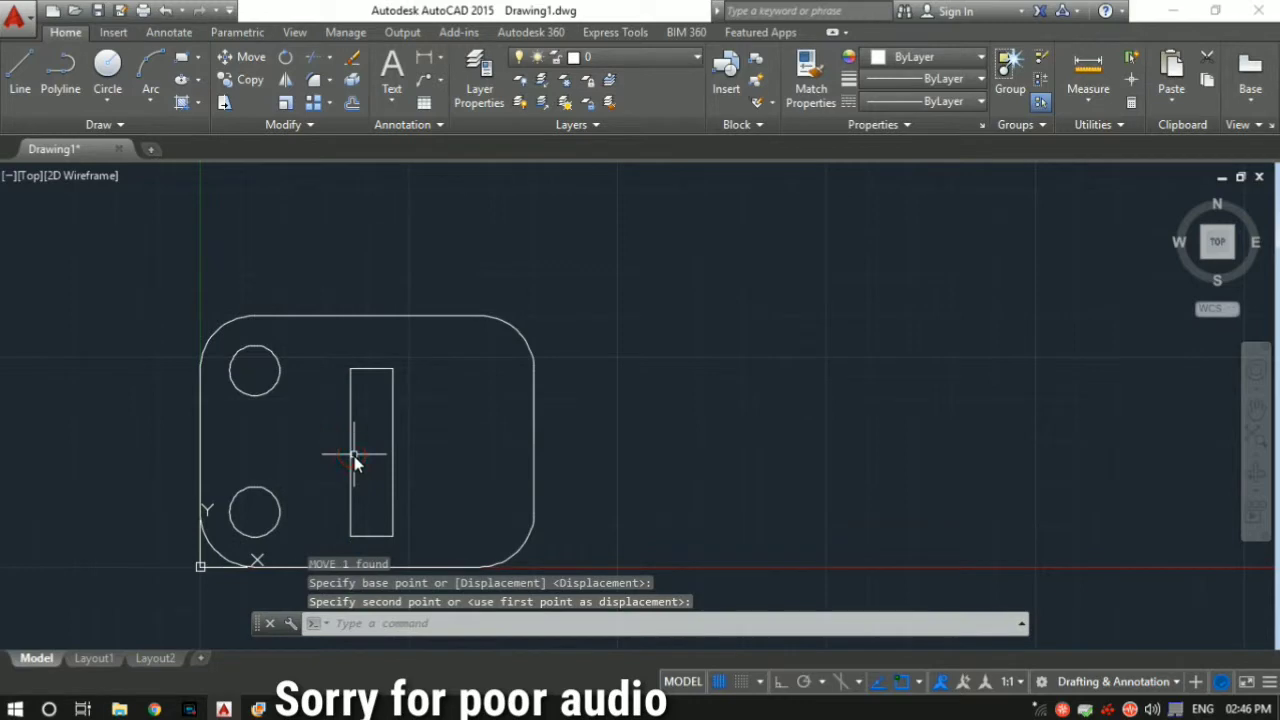
Step: Move the rectangle by the midpoint of its right side onto the midpoint of the plate's right edge
middle_drag(354, 456, 385, 409)
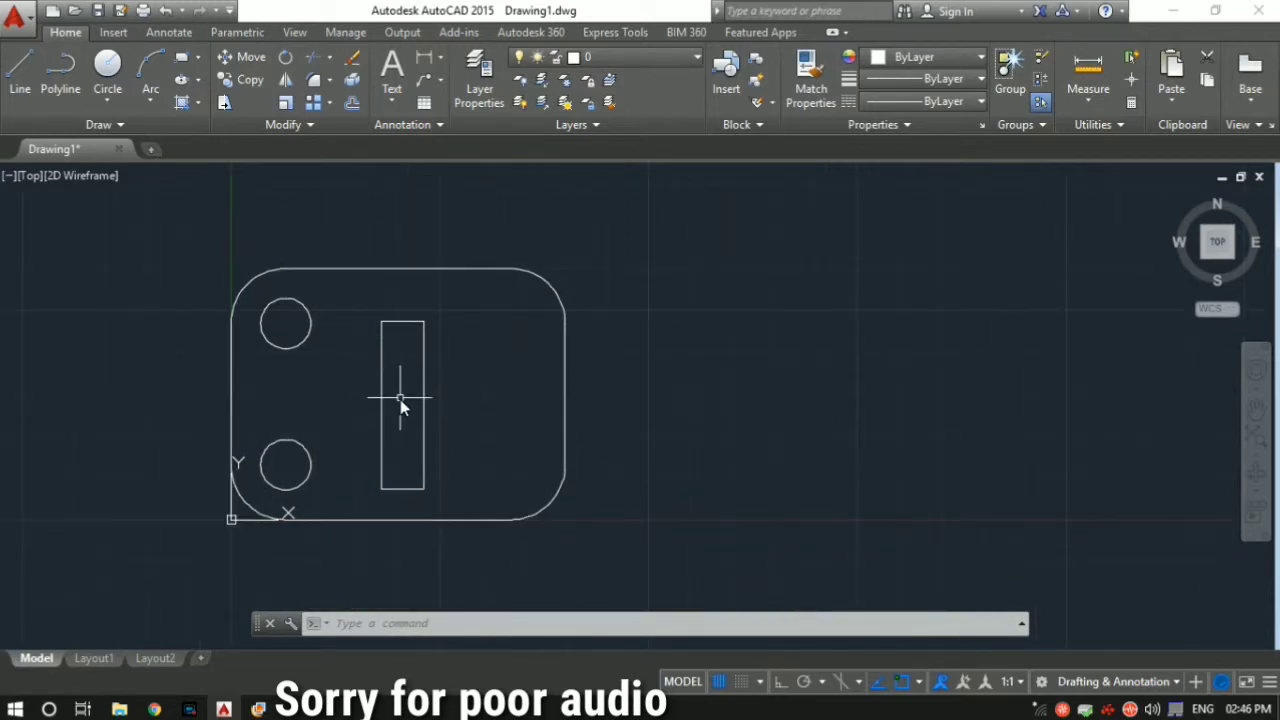
click(430, 440)
click(329, 392)
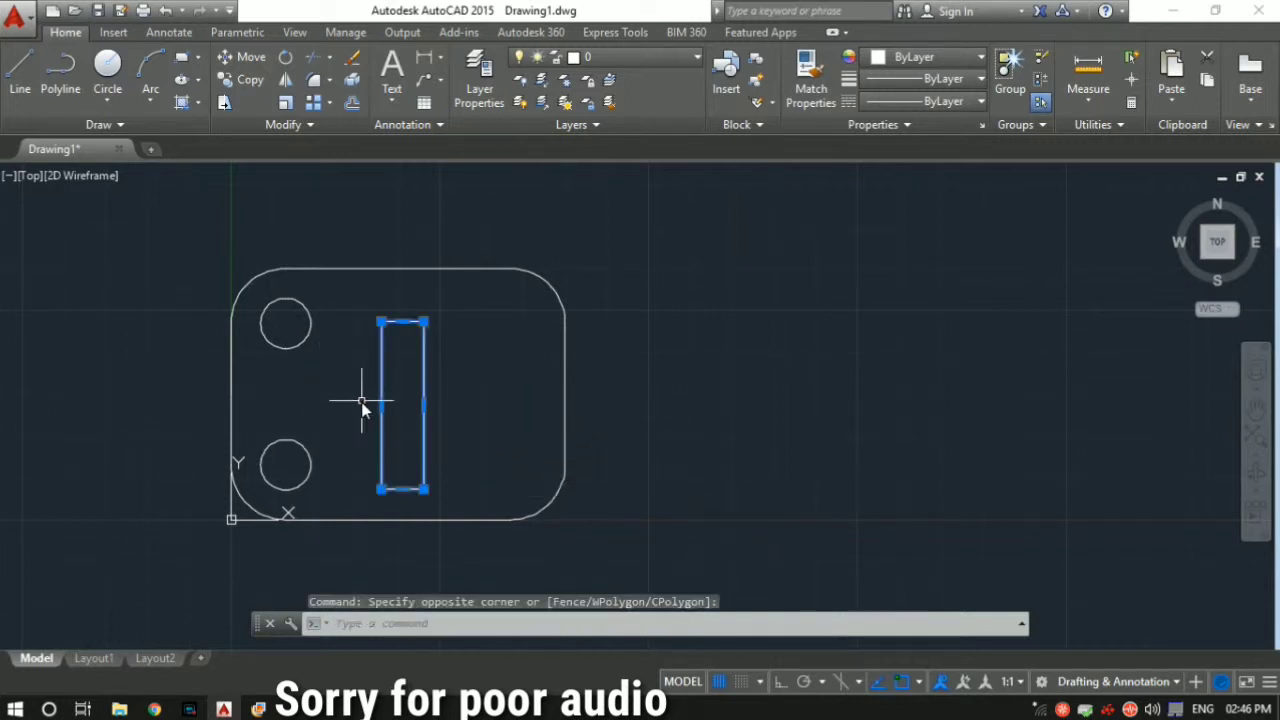
text(M)
key(Return)
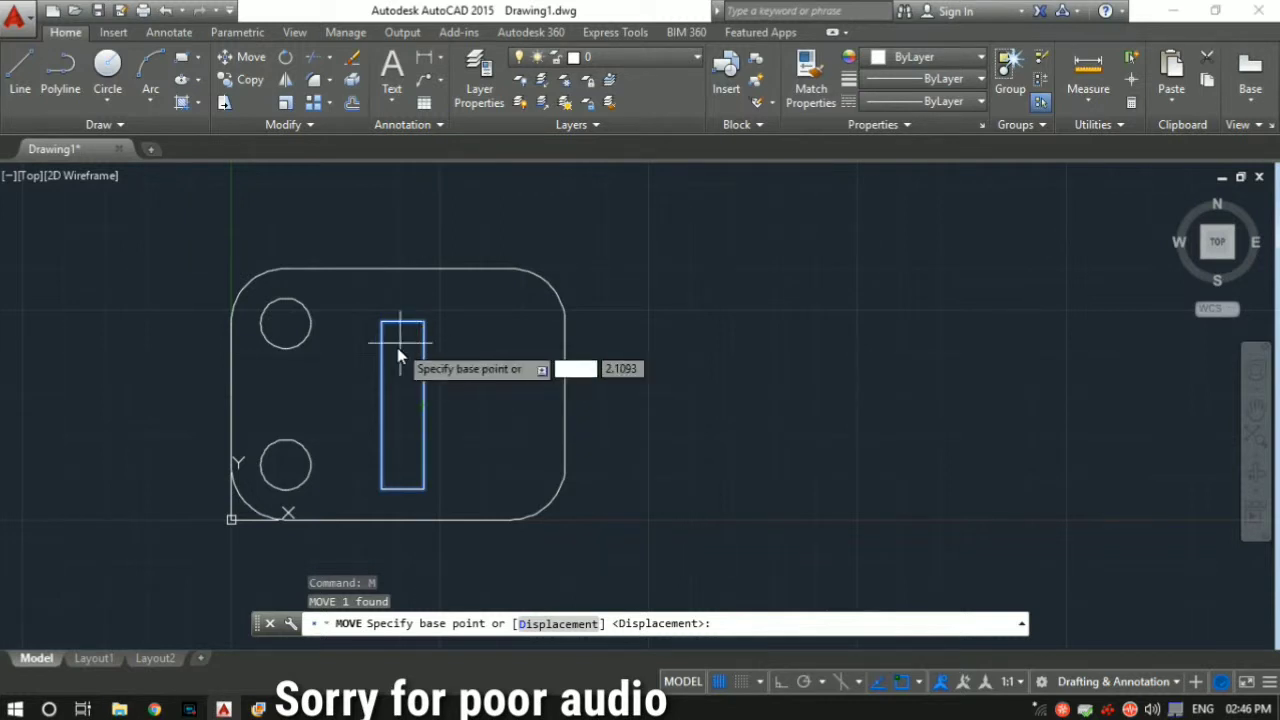
click(422, 411)
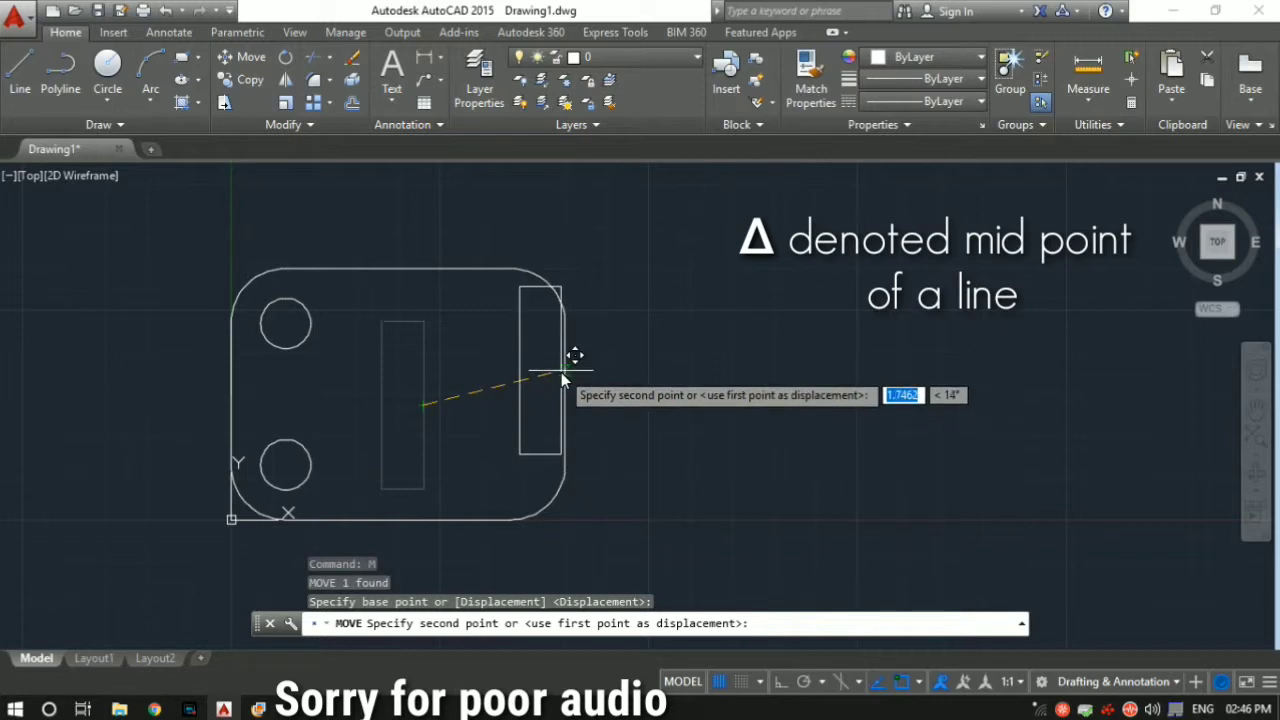
click(569, 399)
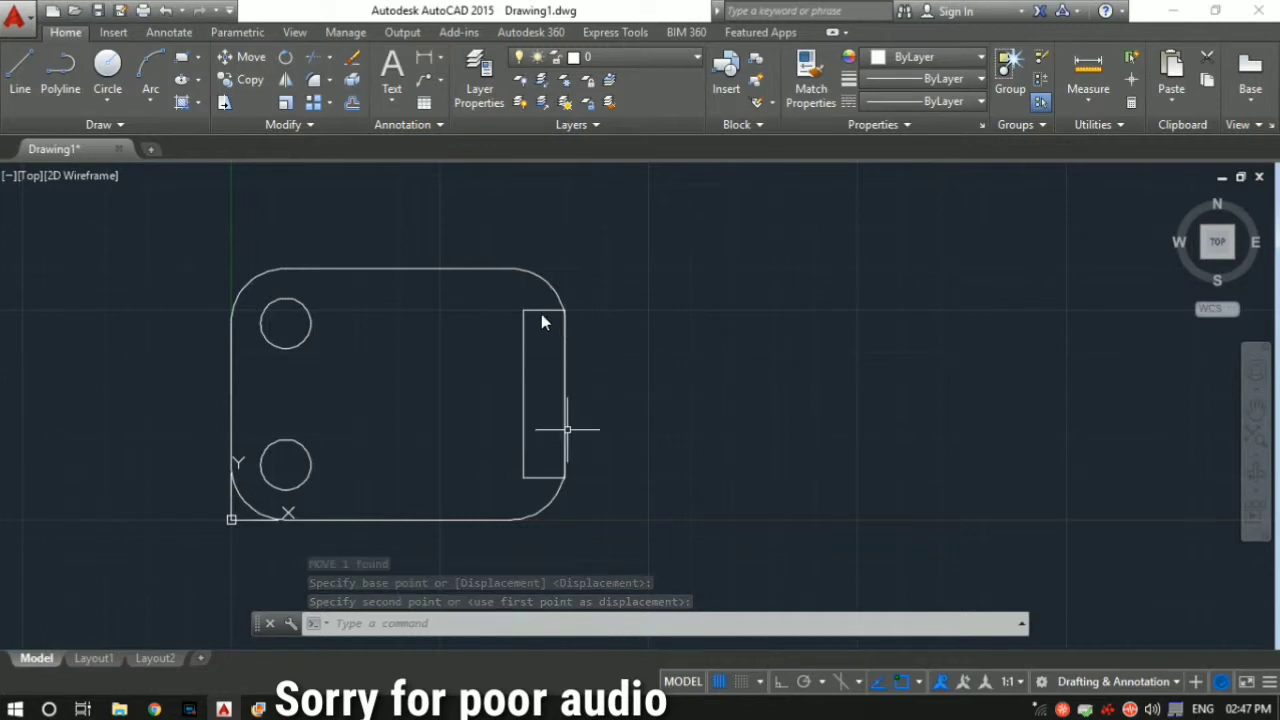
Step: Move the rectangle horizontally by the midpoint of its top side until it lines up with the midpoint of the plate's top edge
text(m)
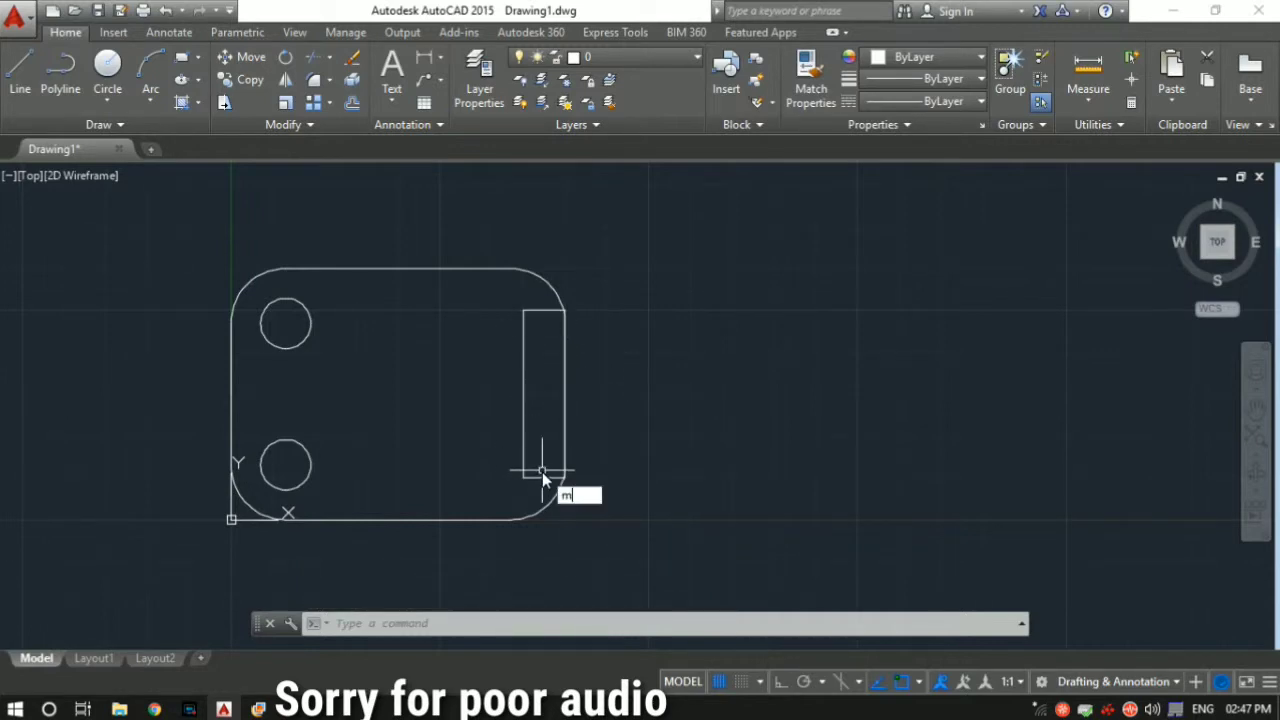
key(Return)
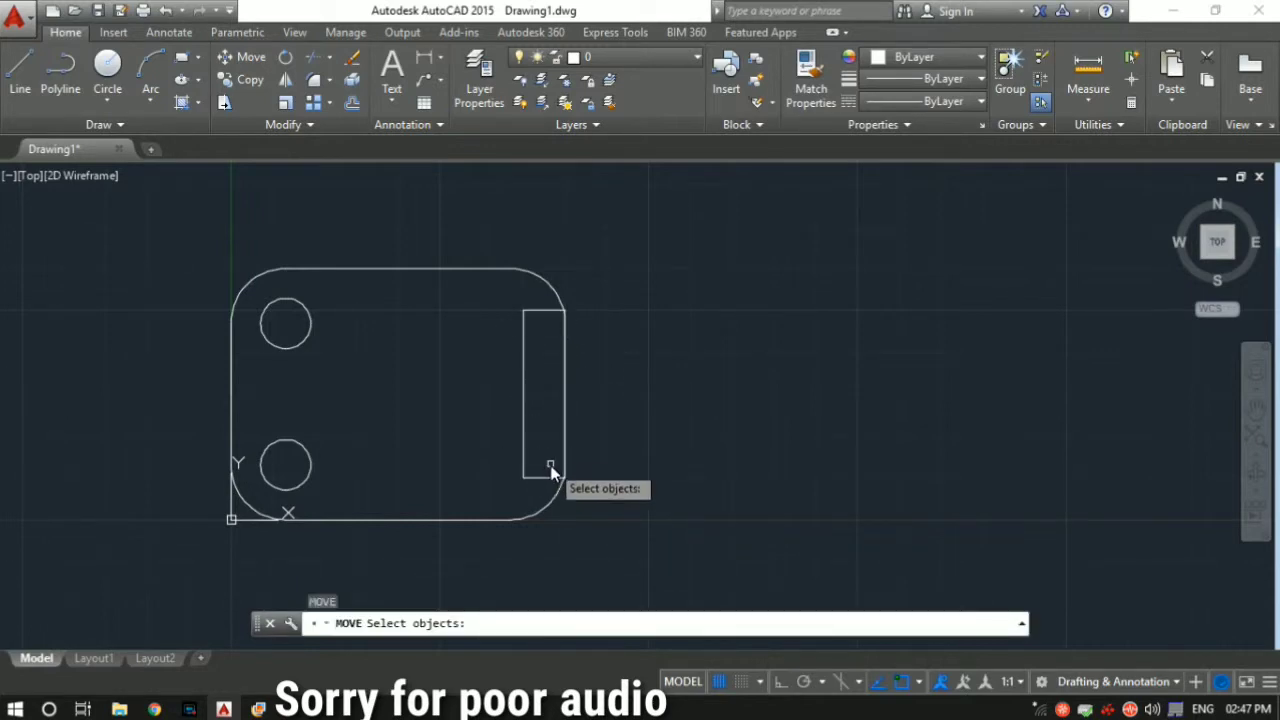
click(544, 480)
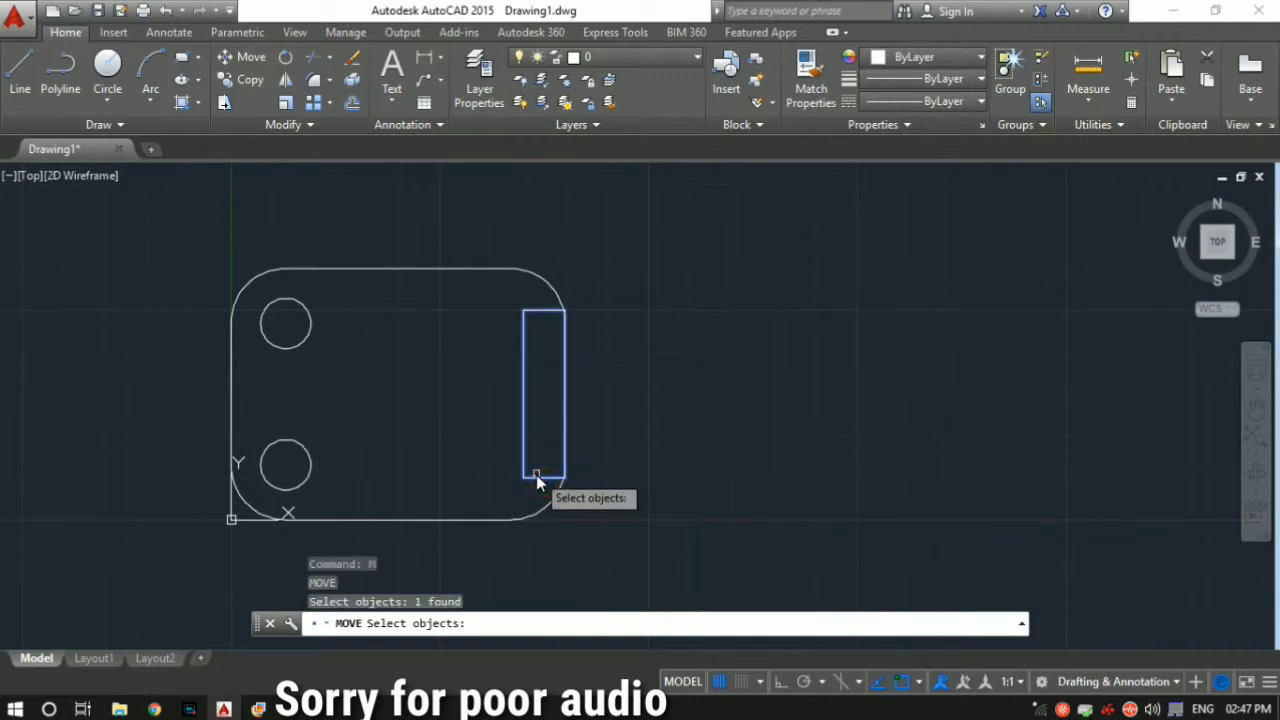
key(Return)
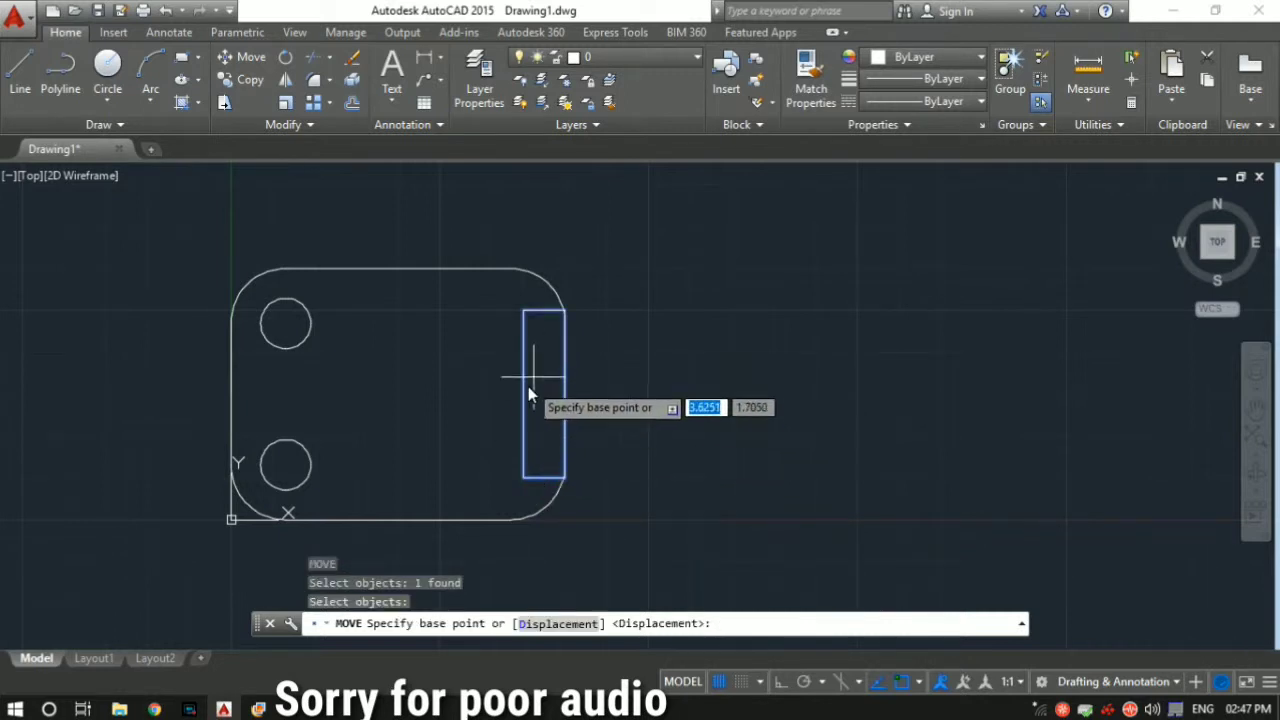
click(549, 316)
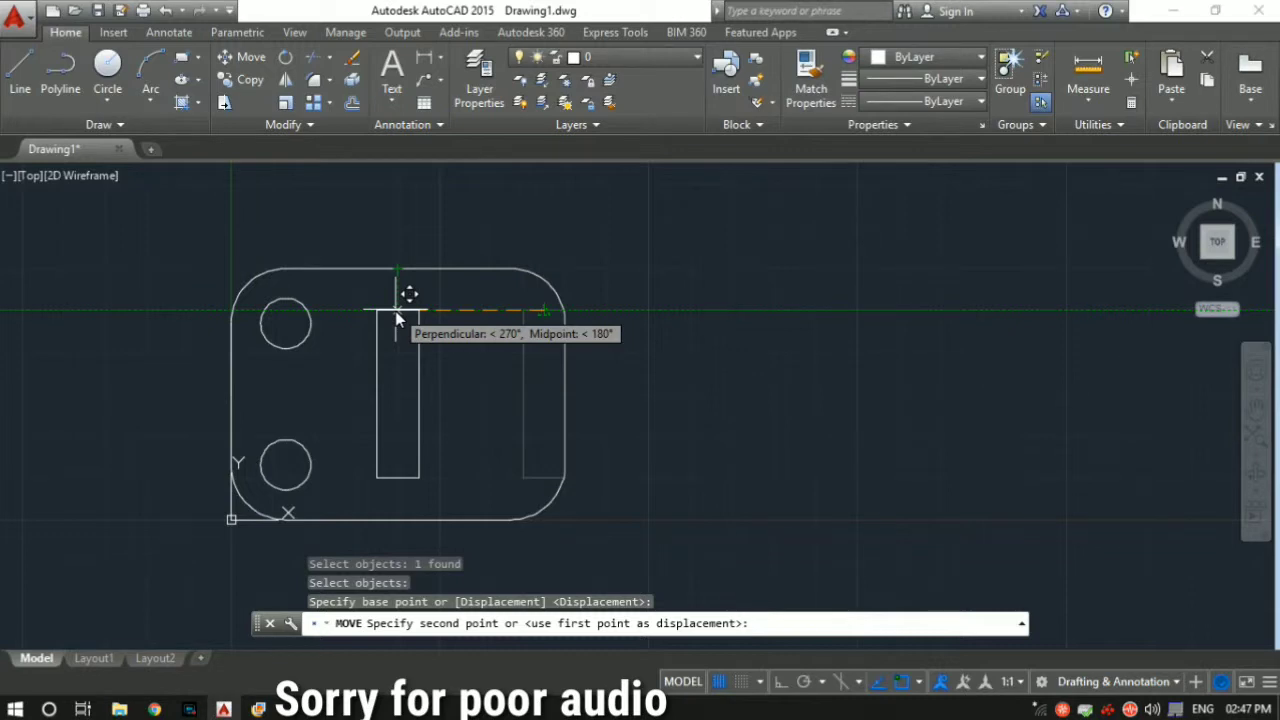
click(396, 318)
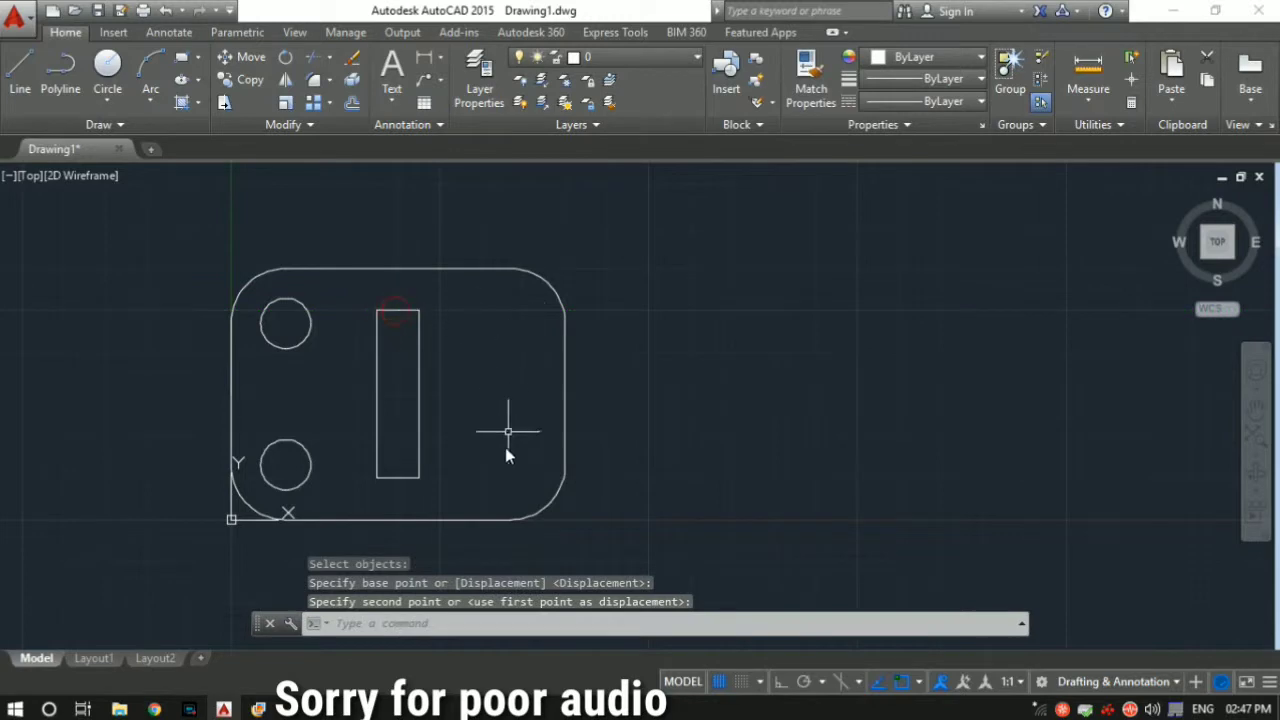
Step: Compare the side midpoints of the rectangle with the midpoint of the plate's right edge, and clear the selection
scroll(510, 450, up, 3)
scroll(418, 432, down, 2)
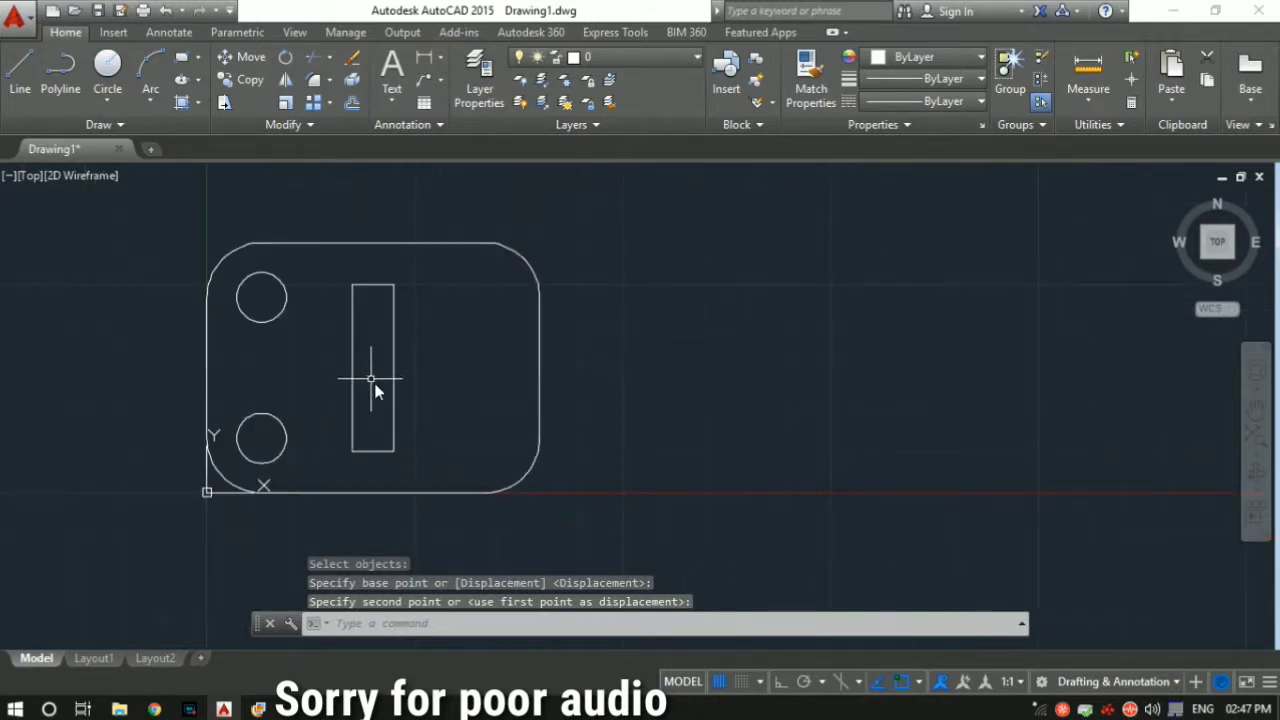
click(389, 379)
click(392, 382)
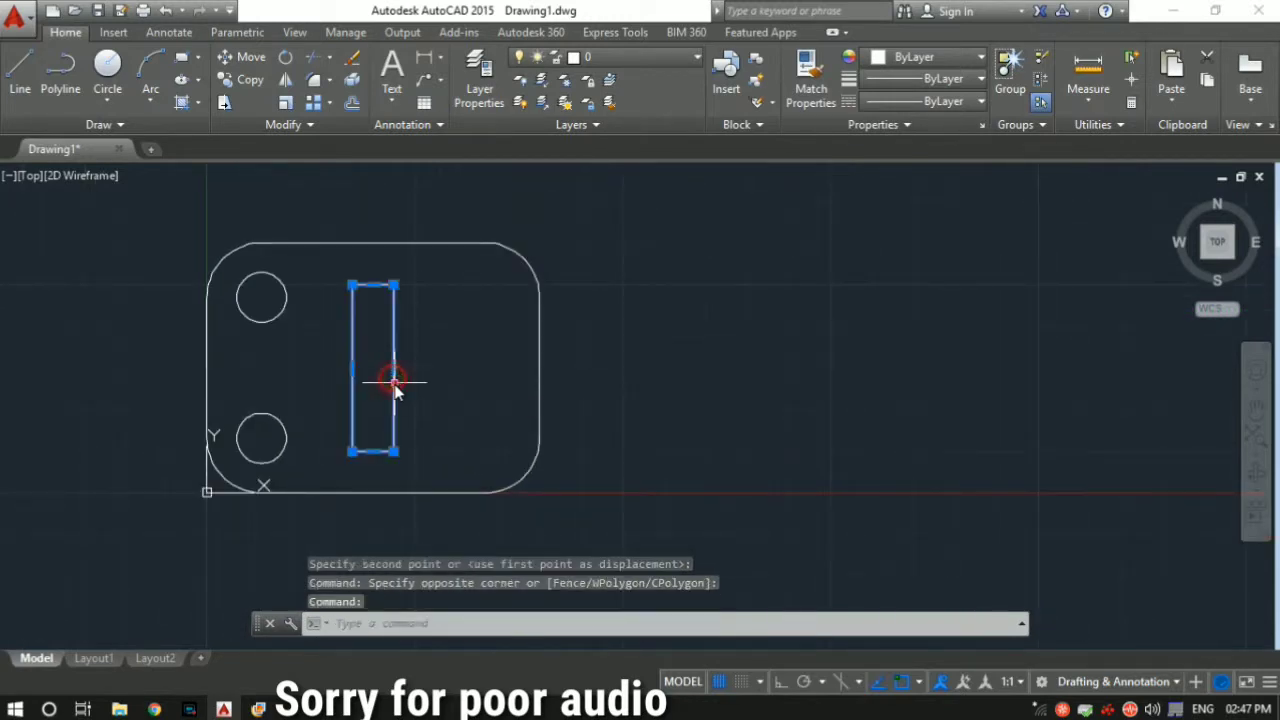
click(542, 357)
click(557, 362)
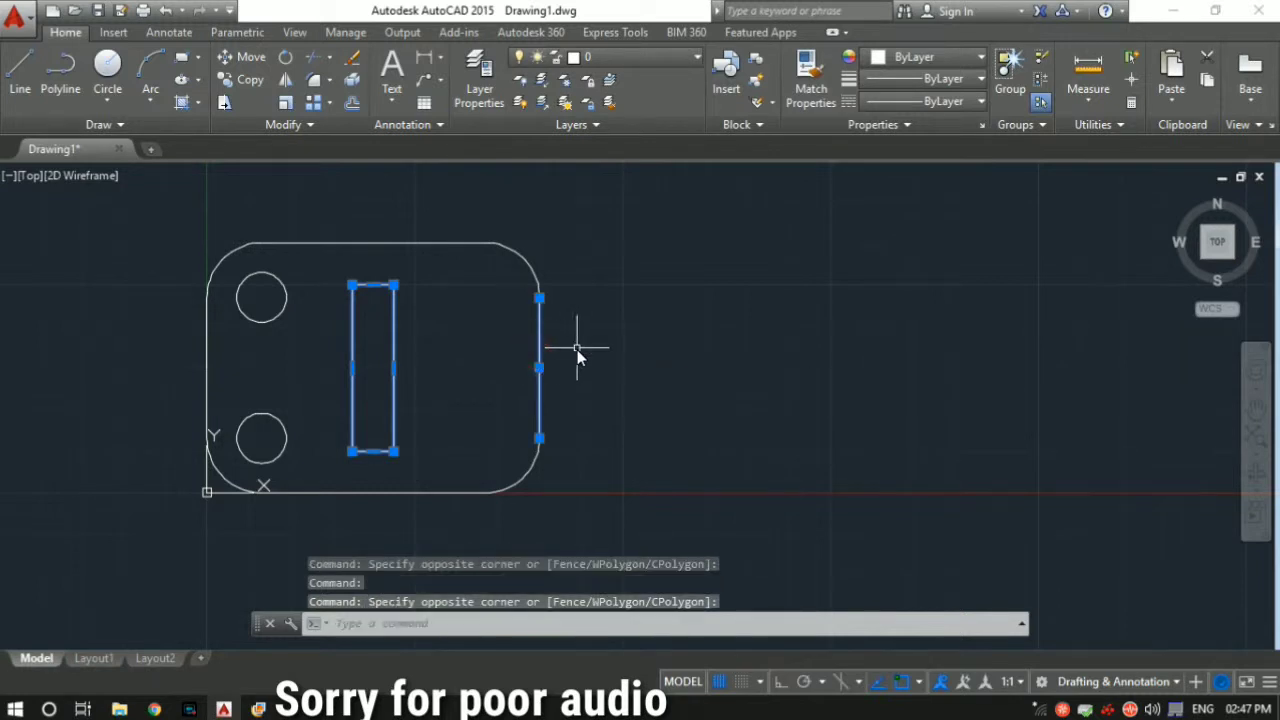
key(Escape)
key(Escape)
key(Escape)
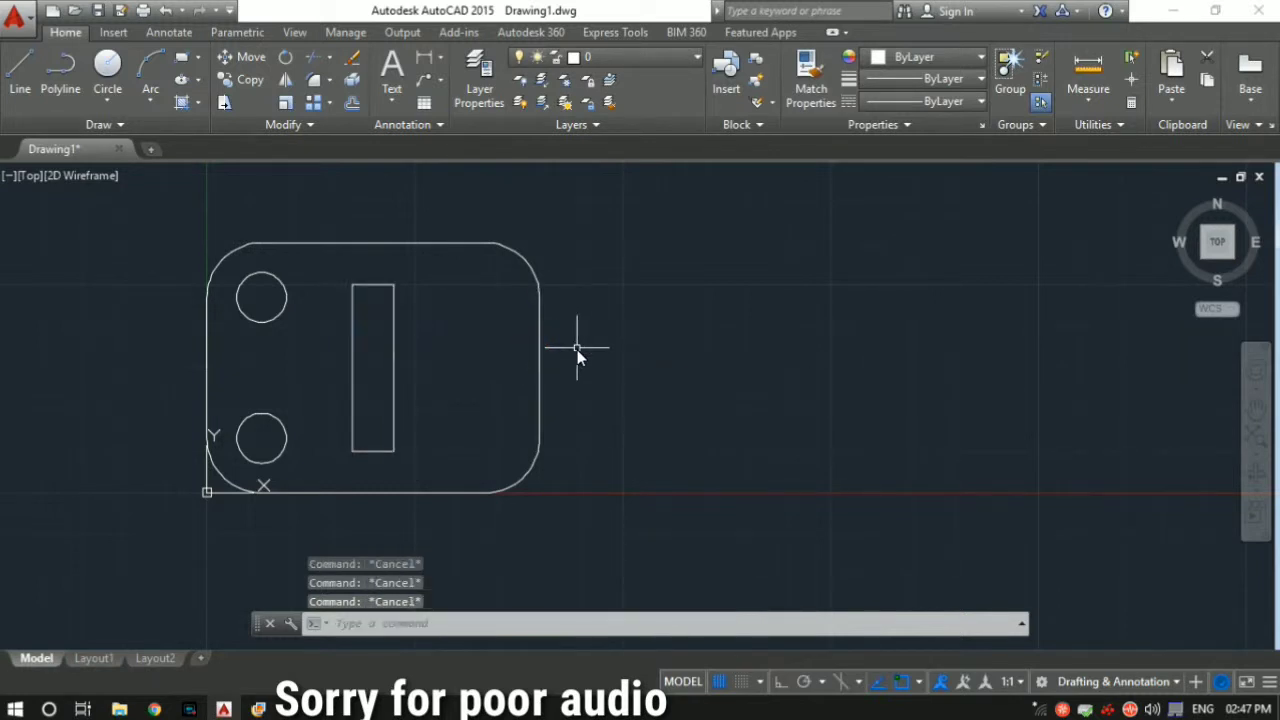
Step: Consult the reference image for the corner lines at the ends of the rib, and return to the AutoCAD drawing
click(258, 709)
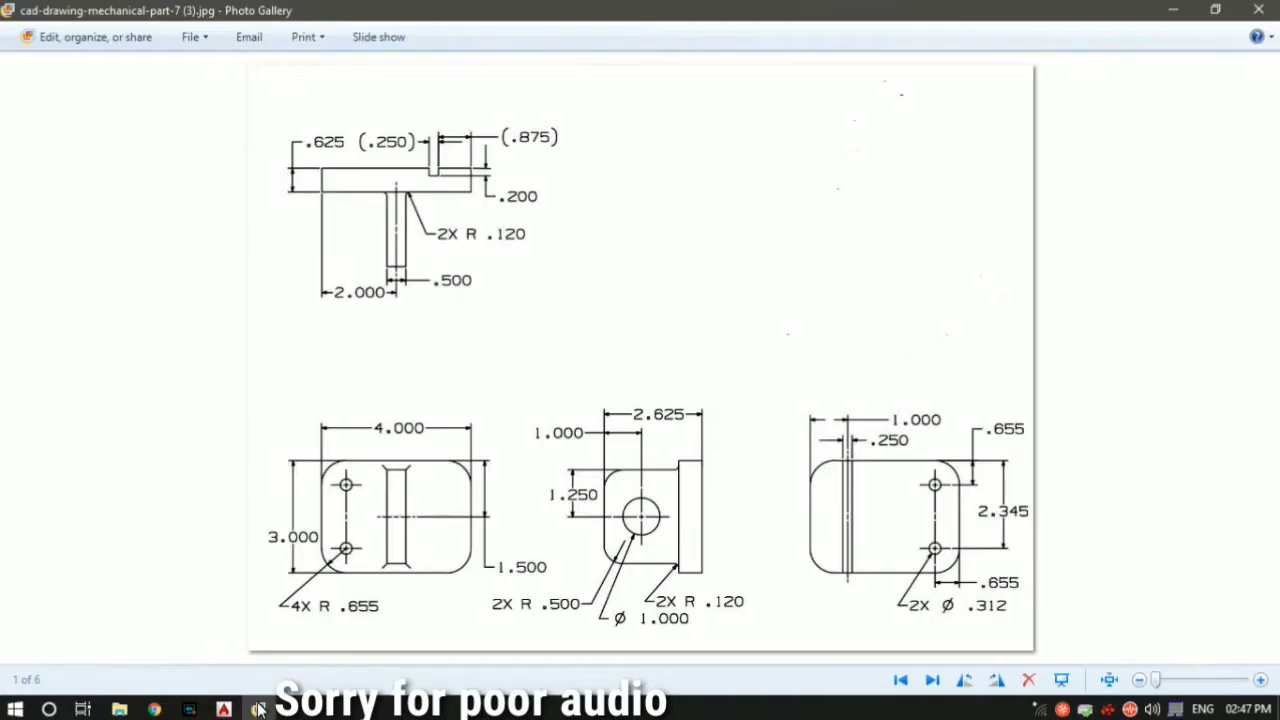
click(268, 711)
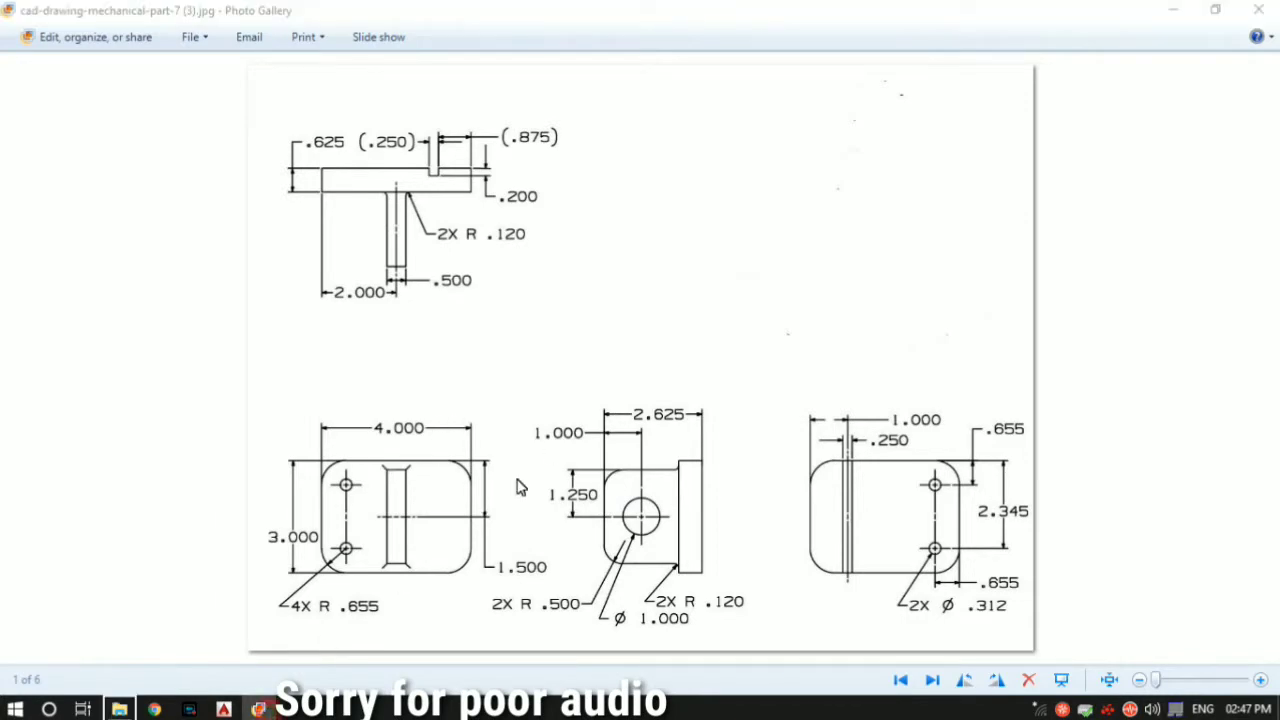
click(224, 709)
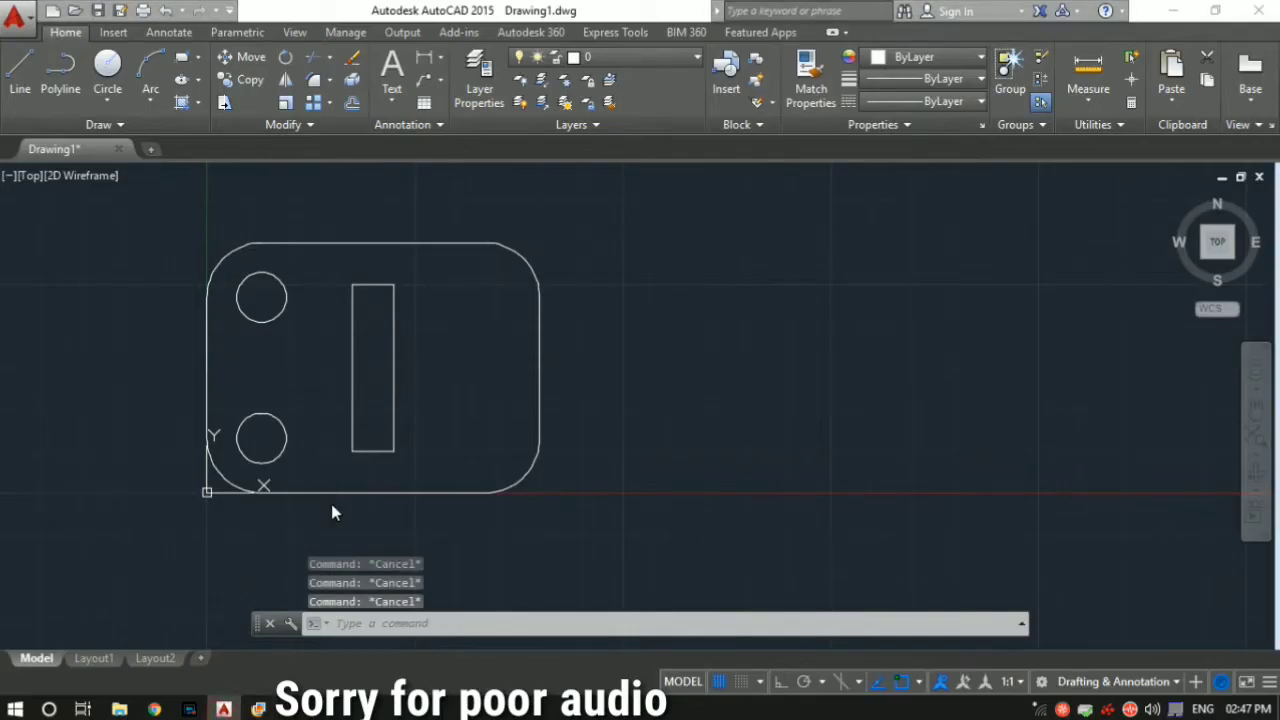
right_click(259, 709)
click(493, 391)
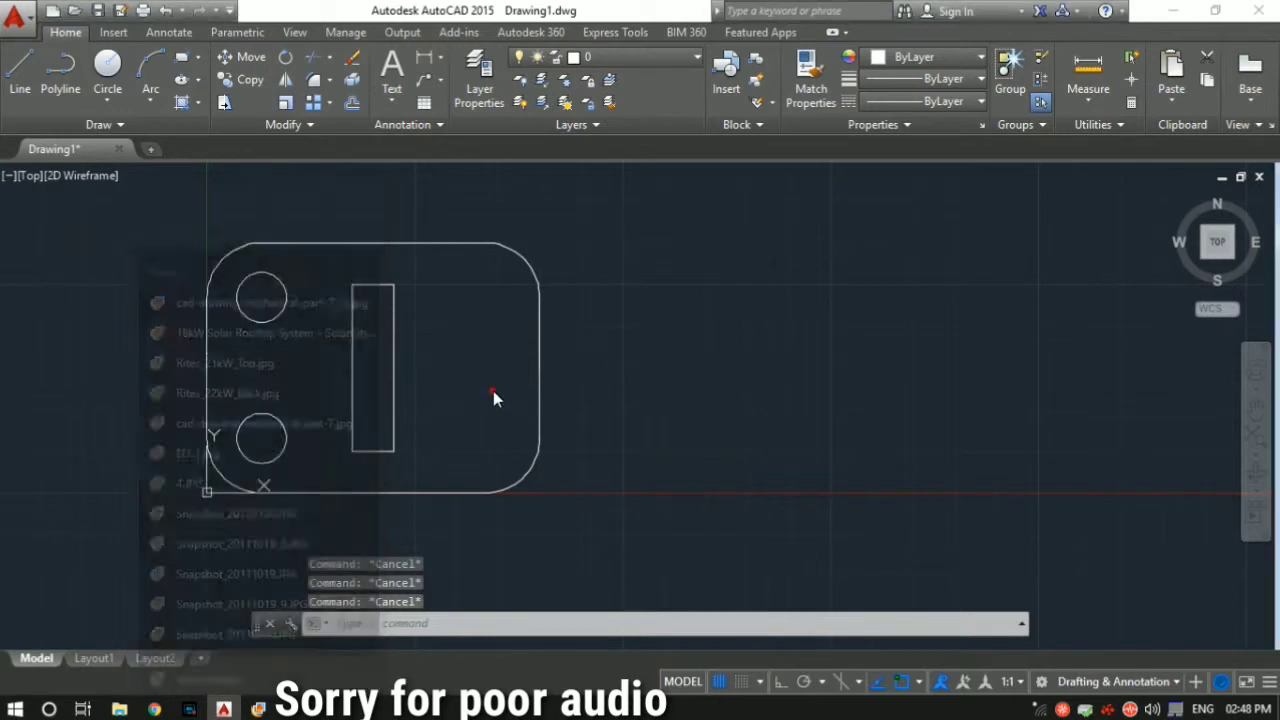
Step: Draw a 0.4 long line at 63.5° from the rectangle's upper-right corner toward the plate's top edge
text(l)
key(Return)
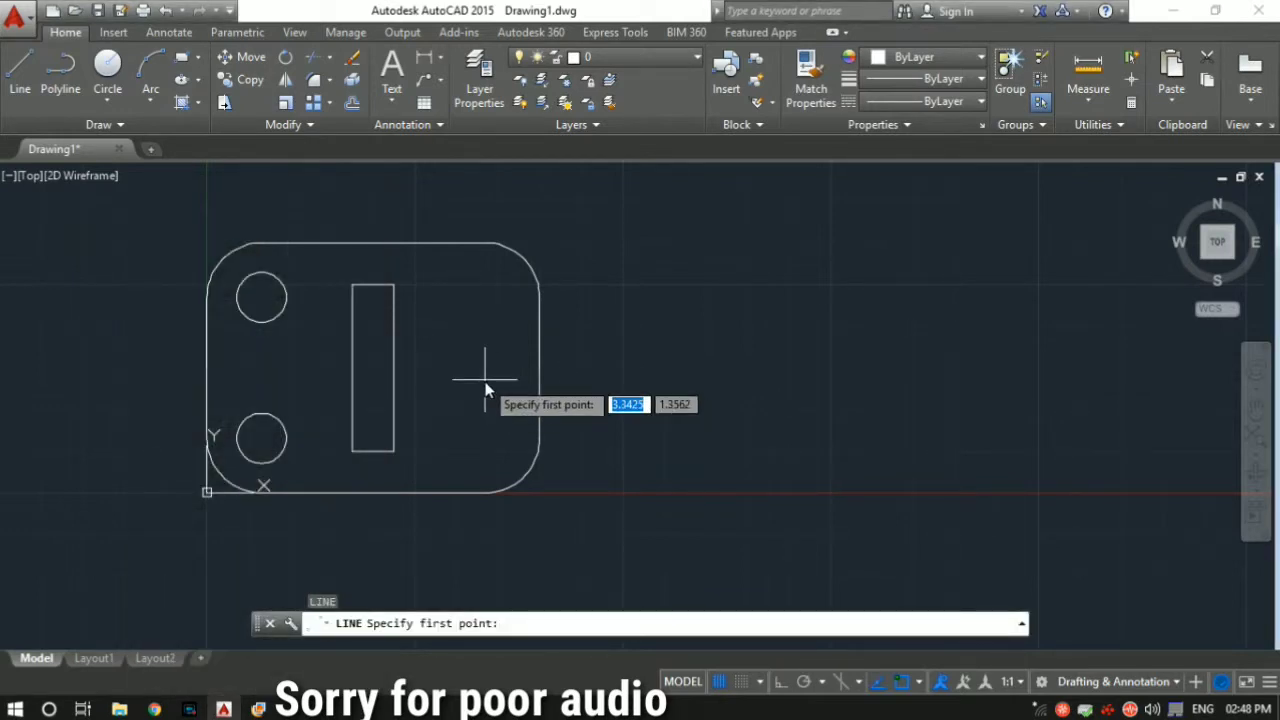
scroll(416, 314, up, 4)
middle_drag(415, 310, 540, 403)
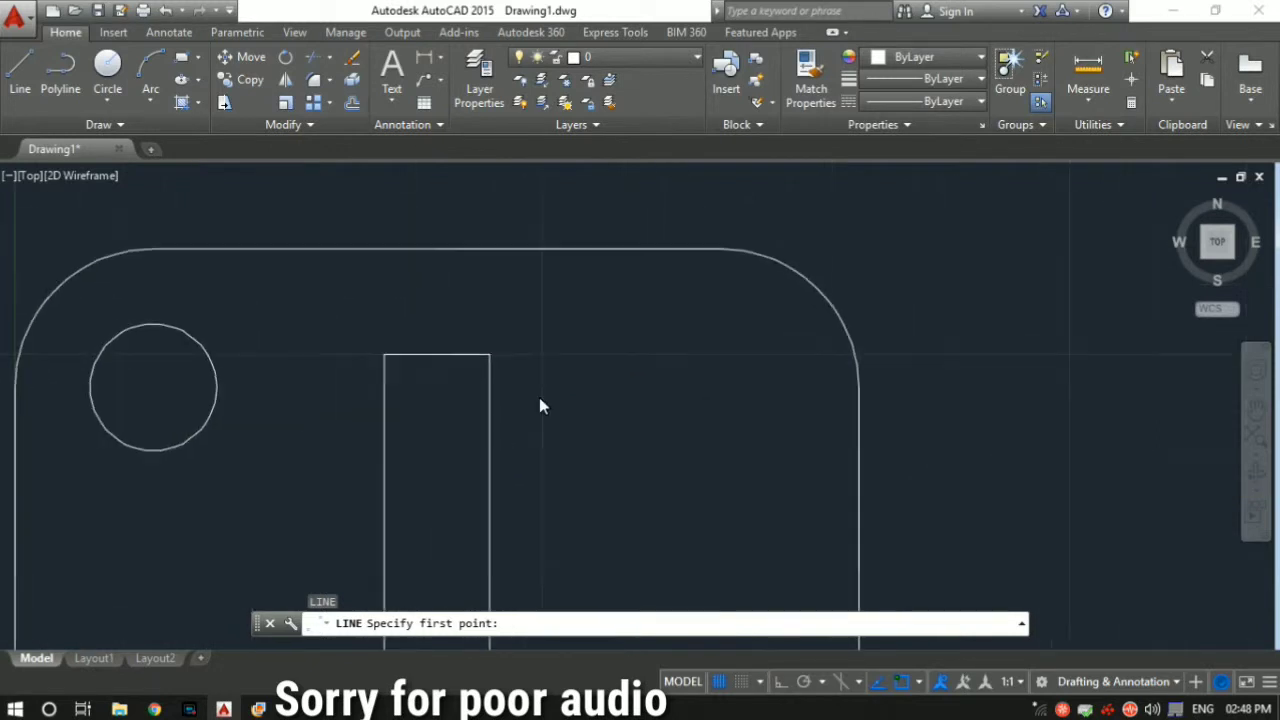
click(487, 358)
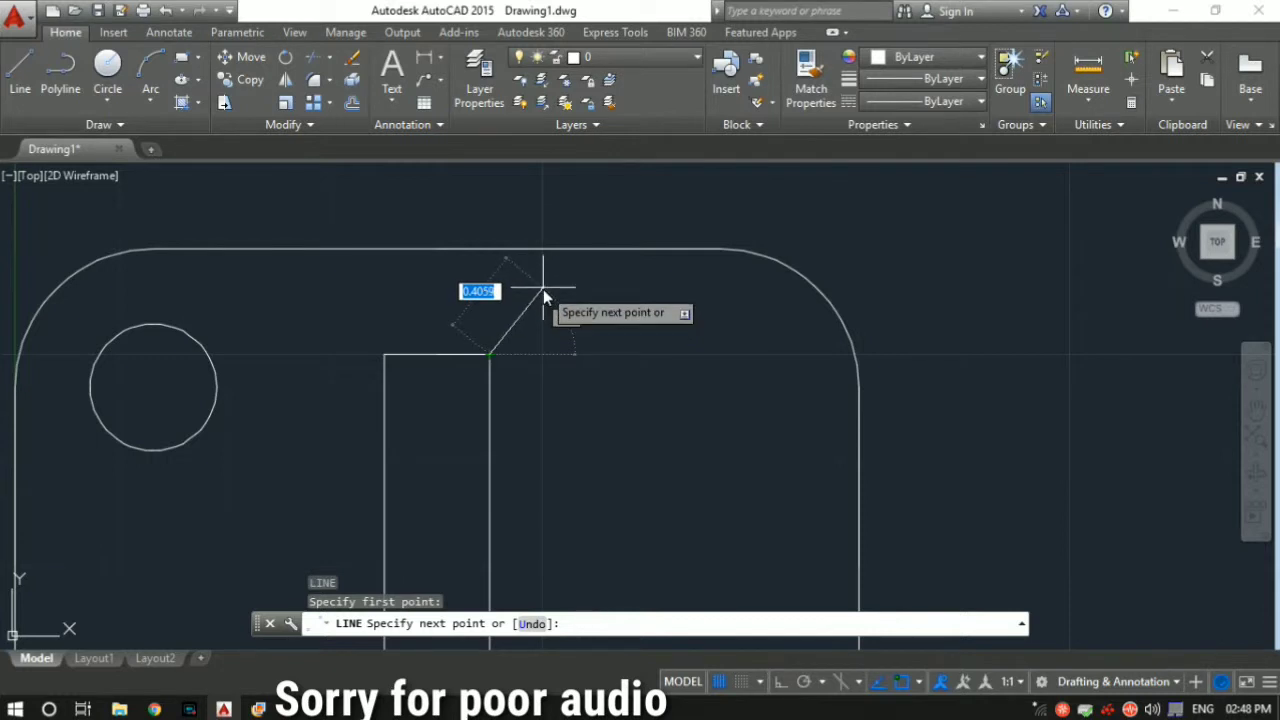
text(0.4)
key(Tab)
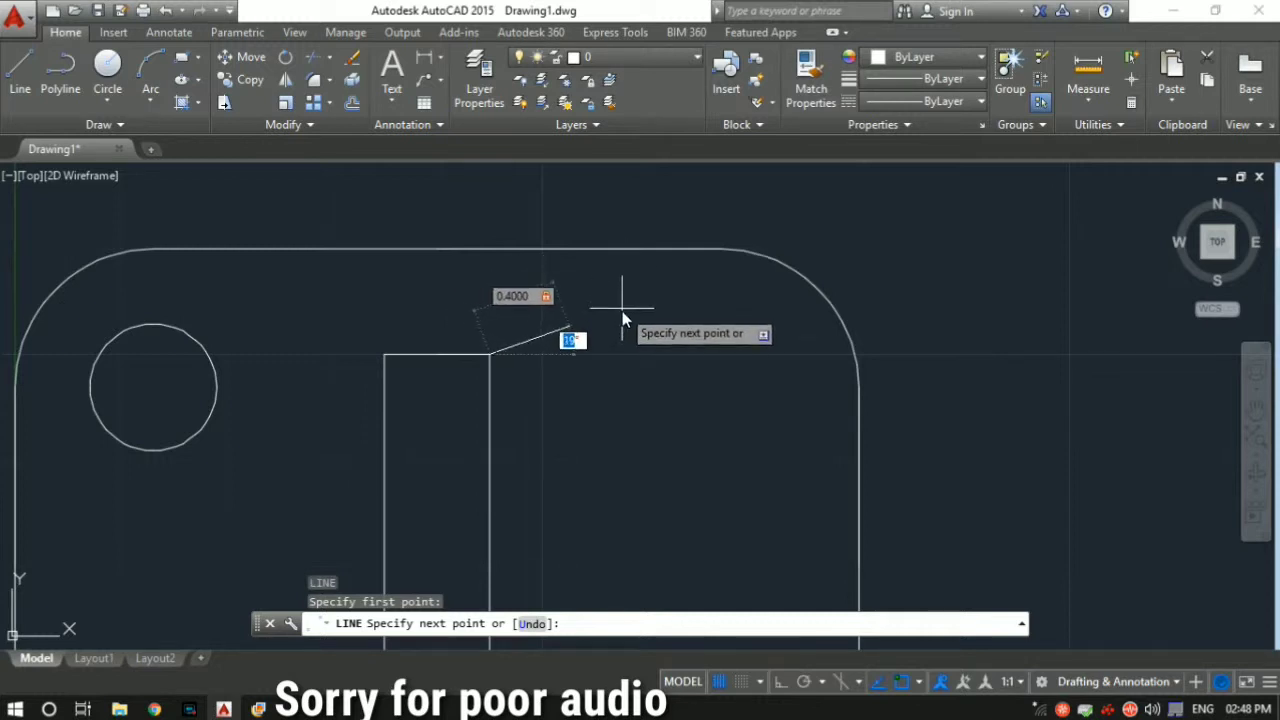
text(63.5)
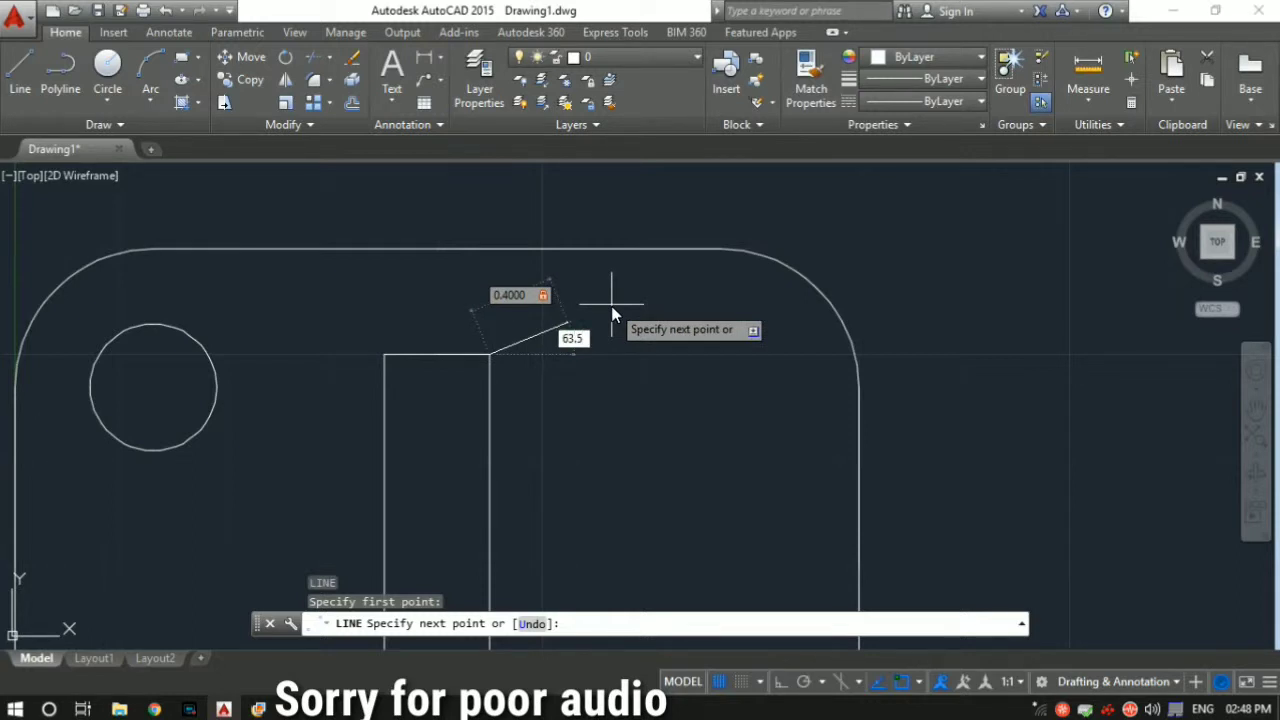
key(Return)
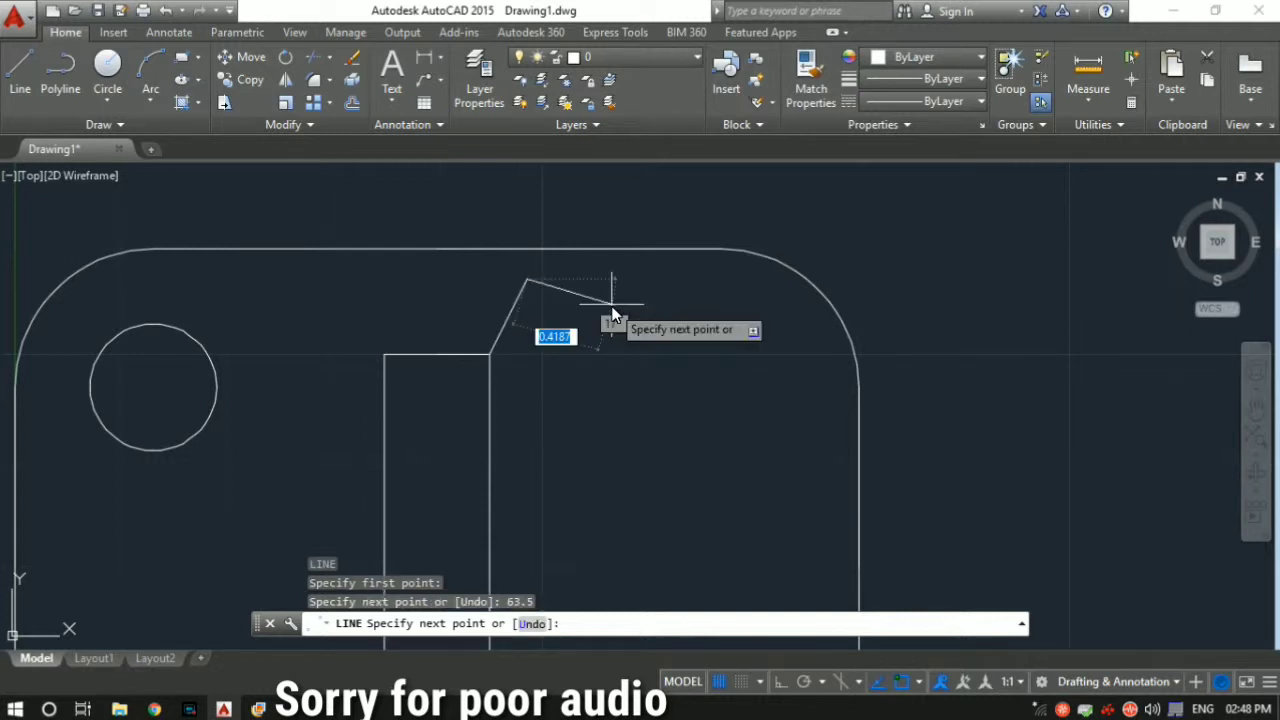
key(Escape)
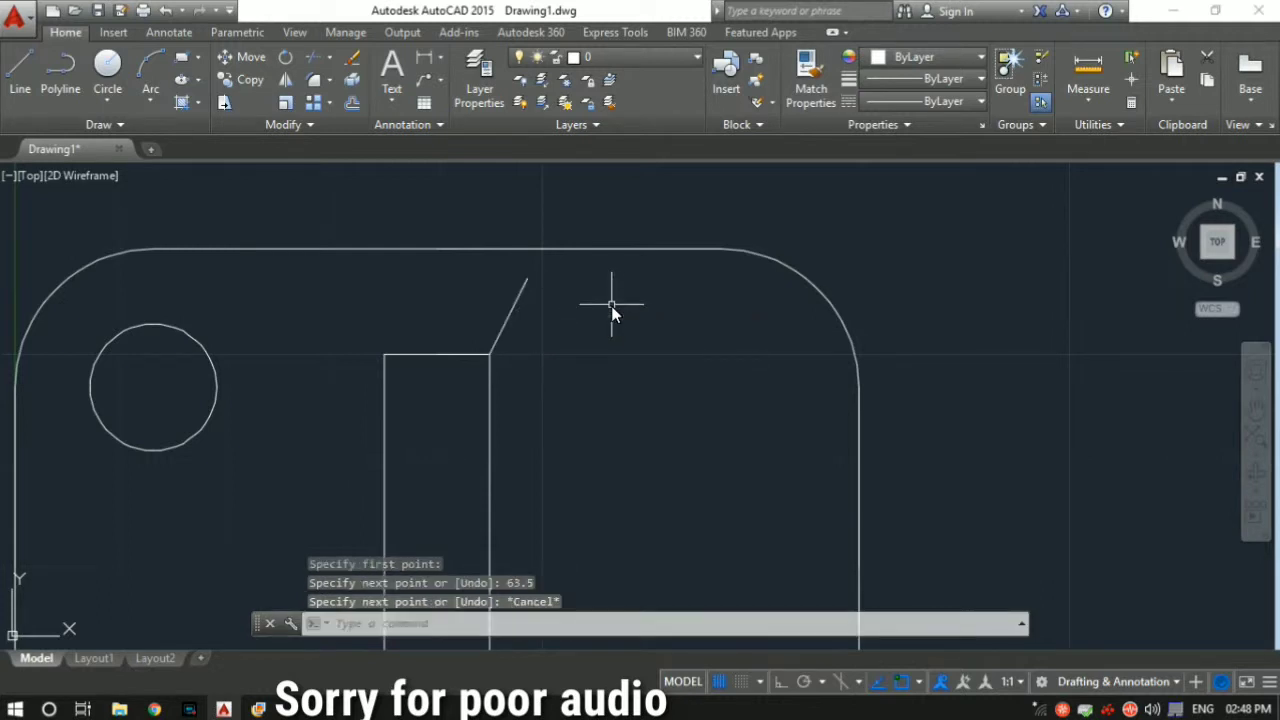
click(512, 327)
scroll(549, 371, down, 3)
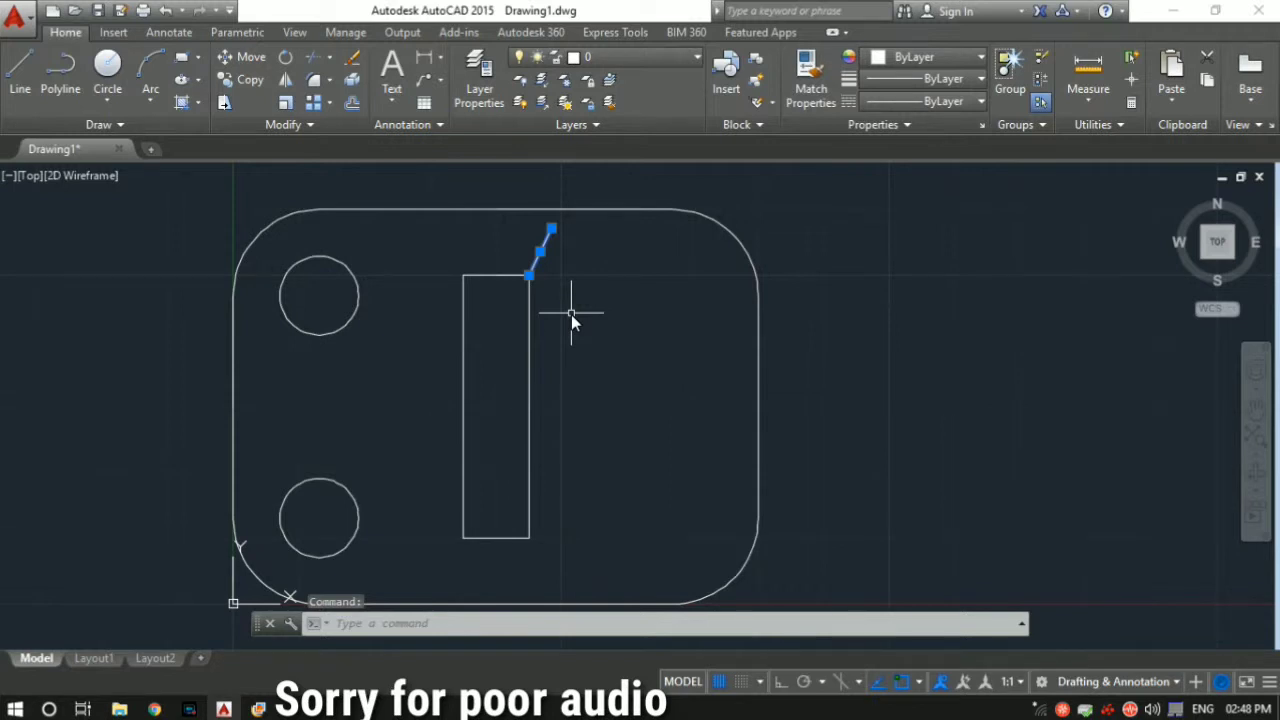
key(Escape)
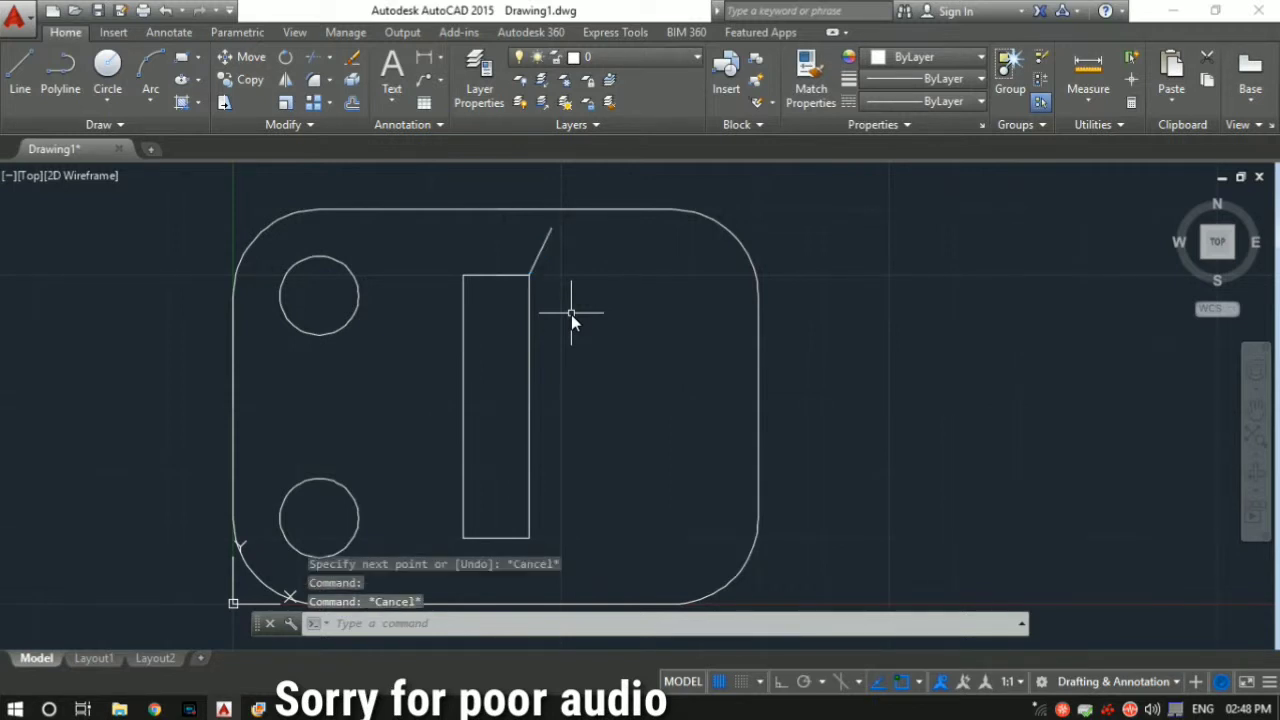
Step: Draw a short diagonal line from the rectangle's lower-right corner, slanting outward toward the plate's bottom edge
middle_drag(598, 499, 599, 365)
text(l)
key(Return)
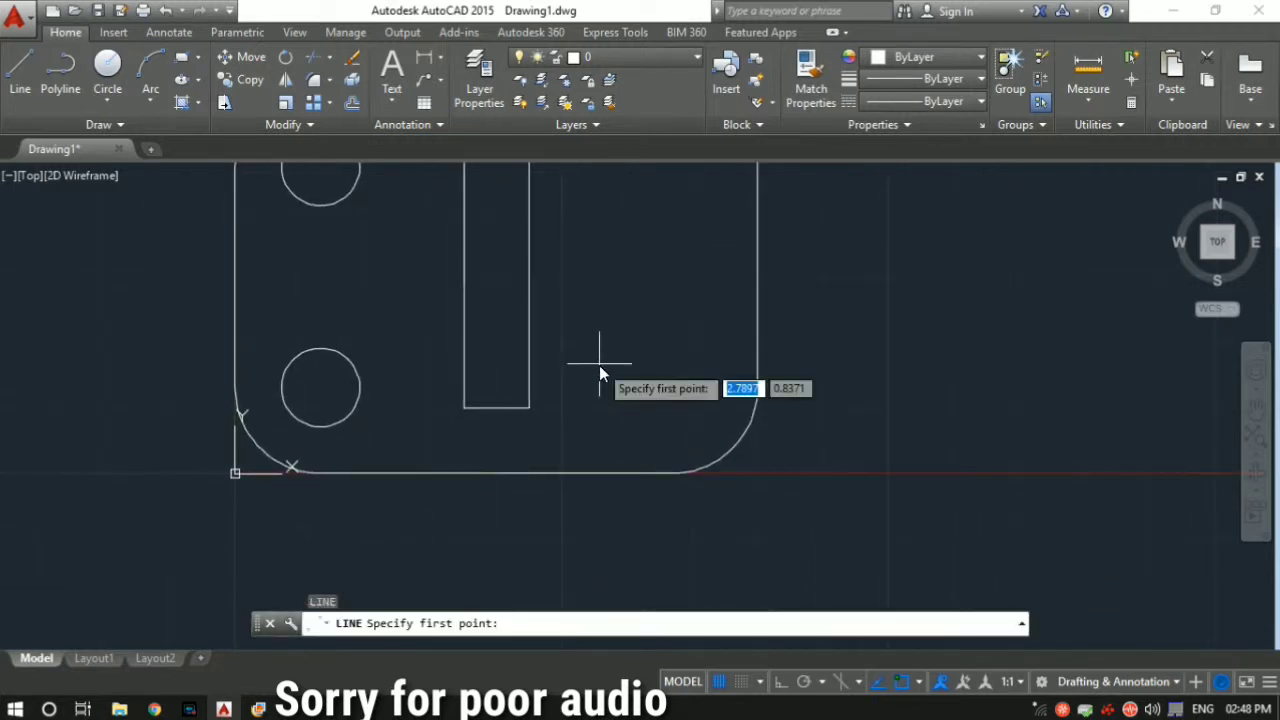
click(528, 408)
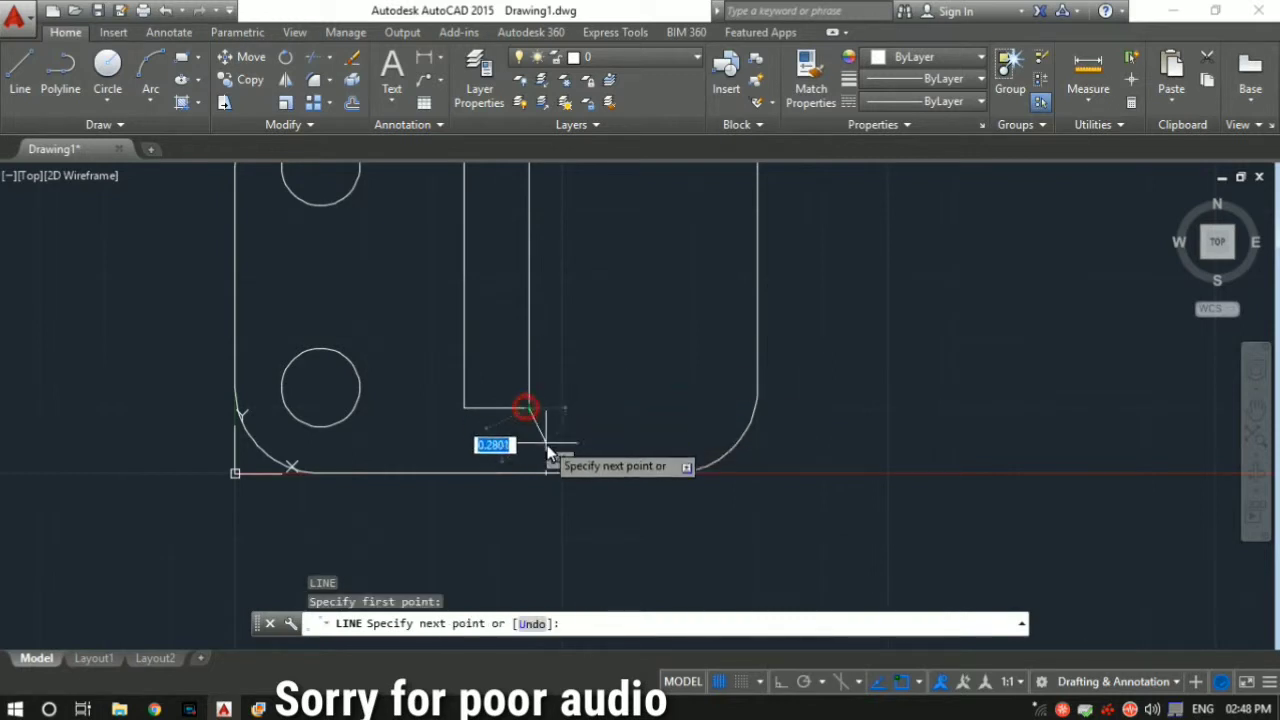
click(559, 451)
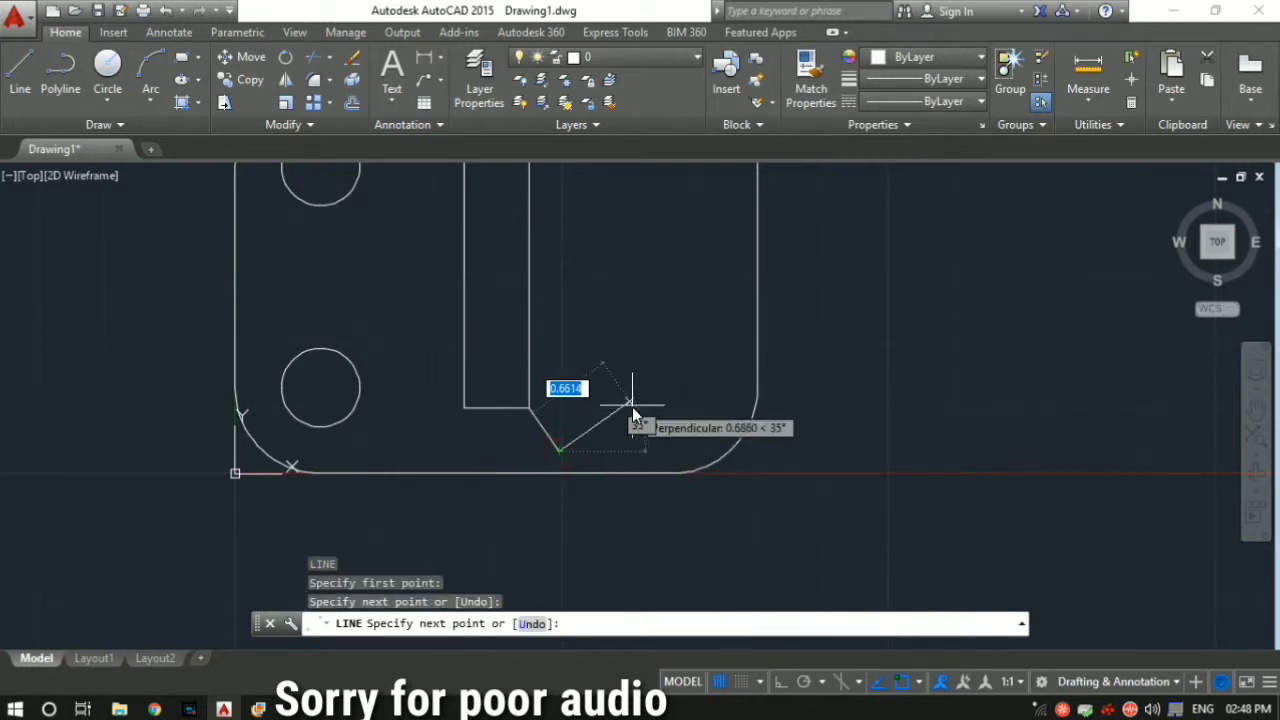
key(Escape)
Step: Draw a vertical centre line from the midpoint of the plate's top edge to its bottom edge
scroll(632, 407, down, 2)
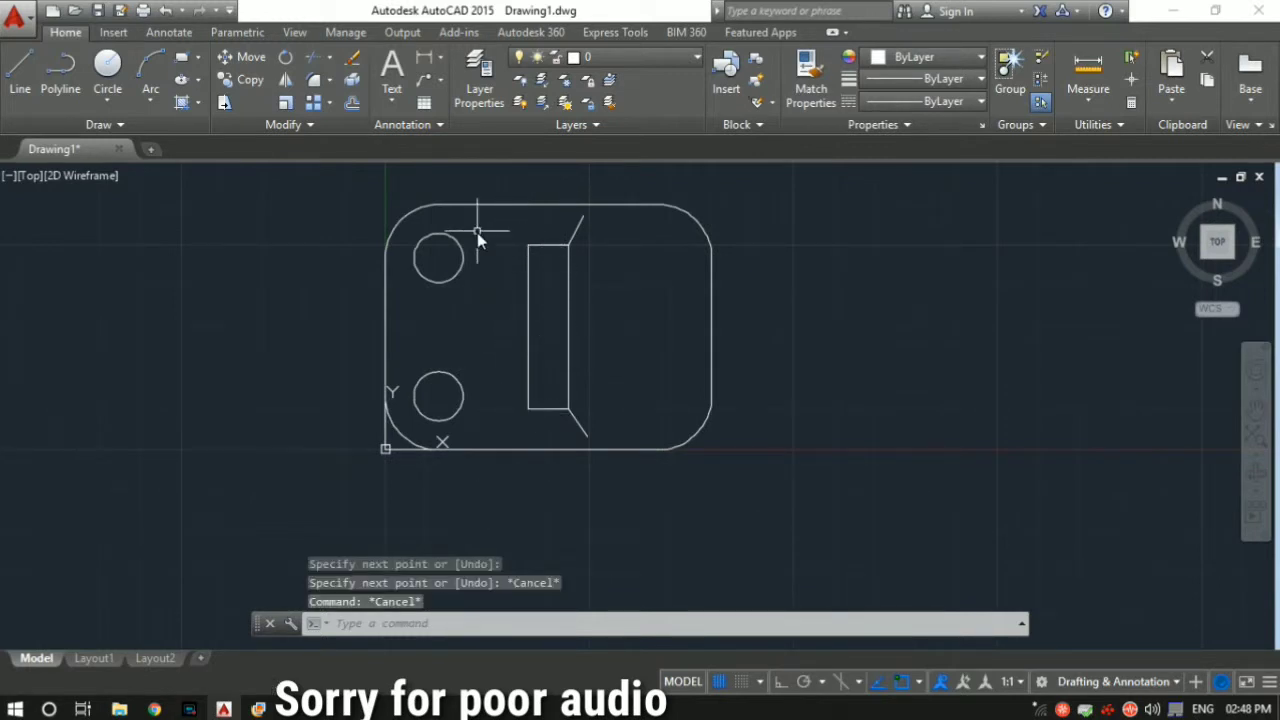
text(l)
key(Return)
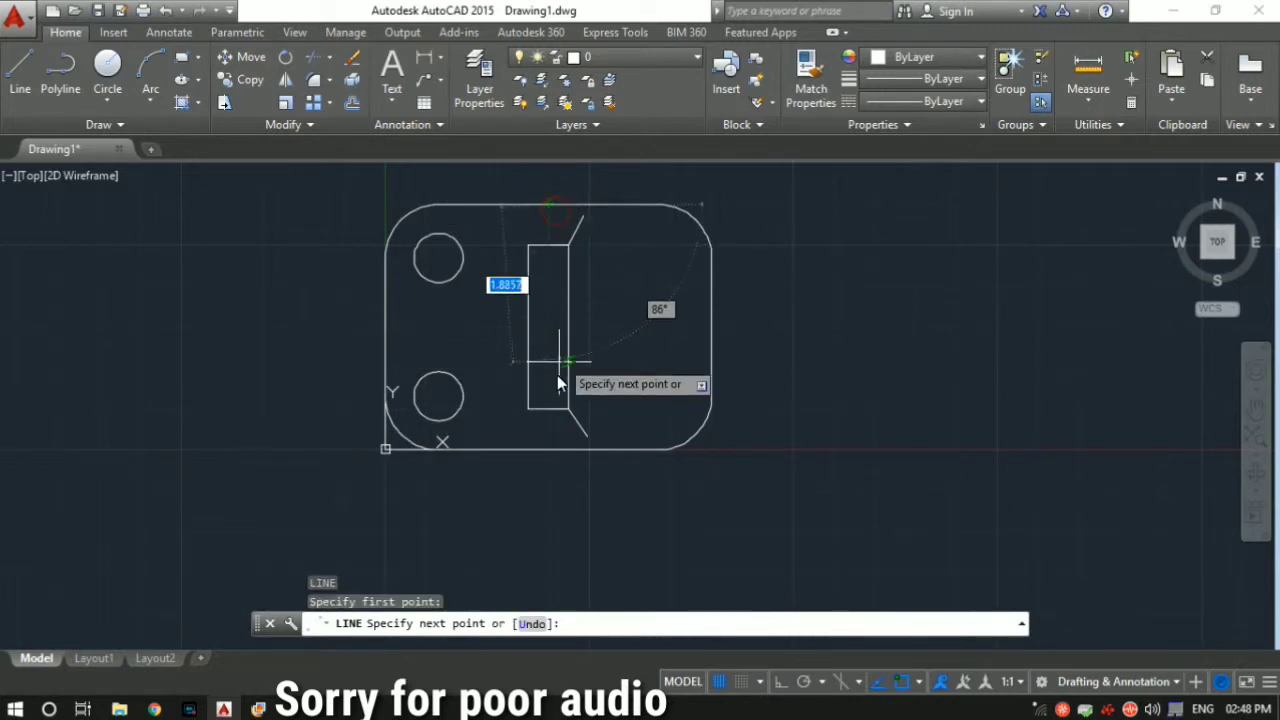
click(547, 441)
key(Escape)
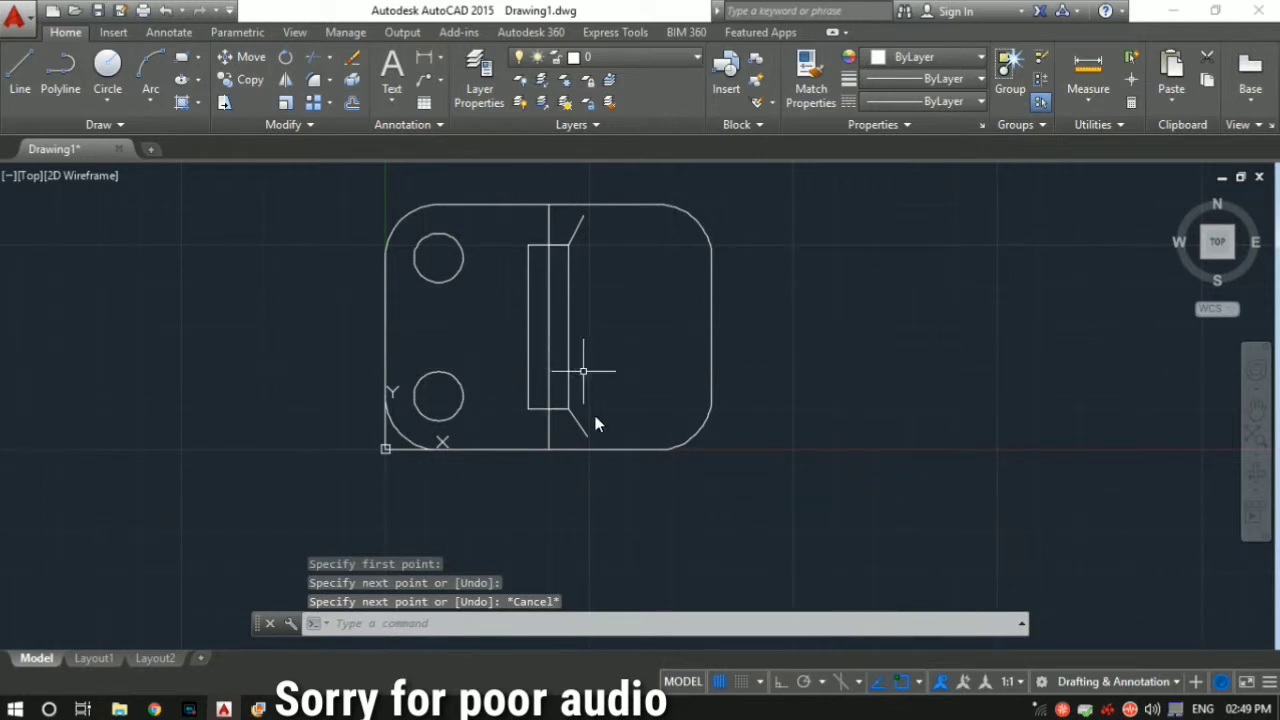
Step: Mirror the two diagonal corner lines about the vertical centre line, keeping the originals, and delete the centre line
click(578, 424)
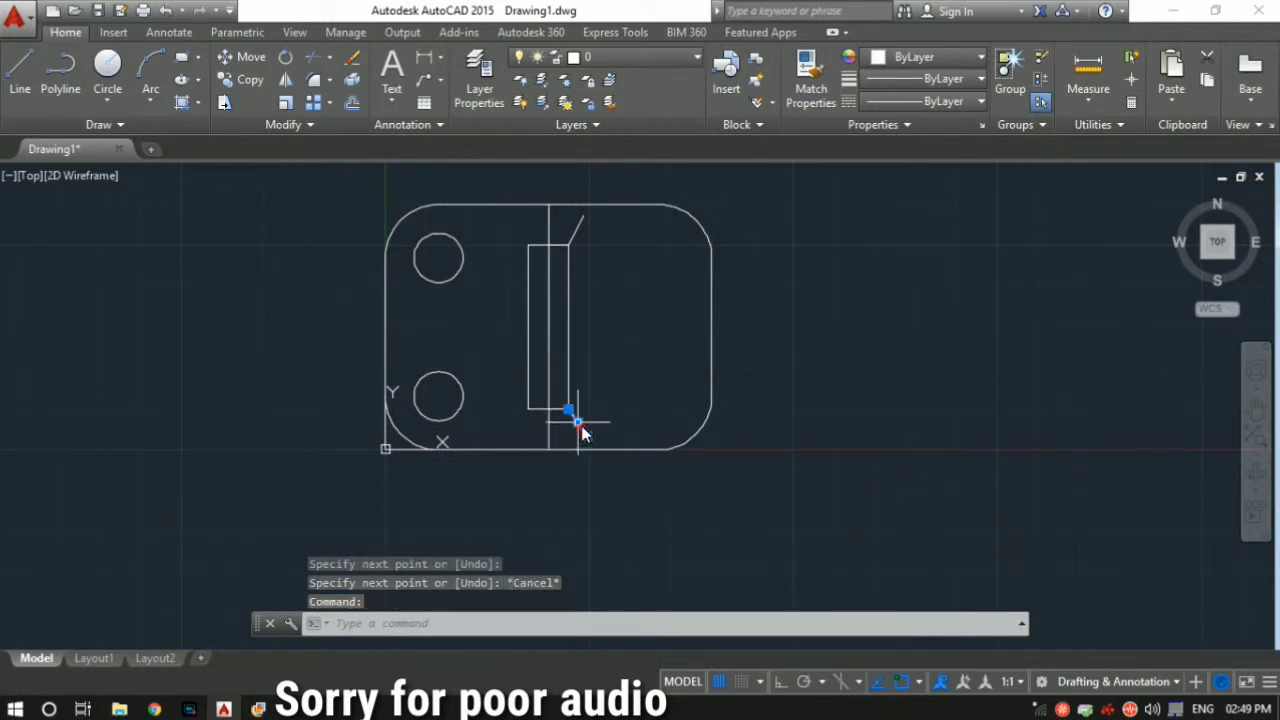
click(585, 240)
click(580, 226)
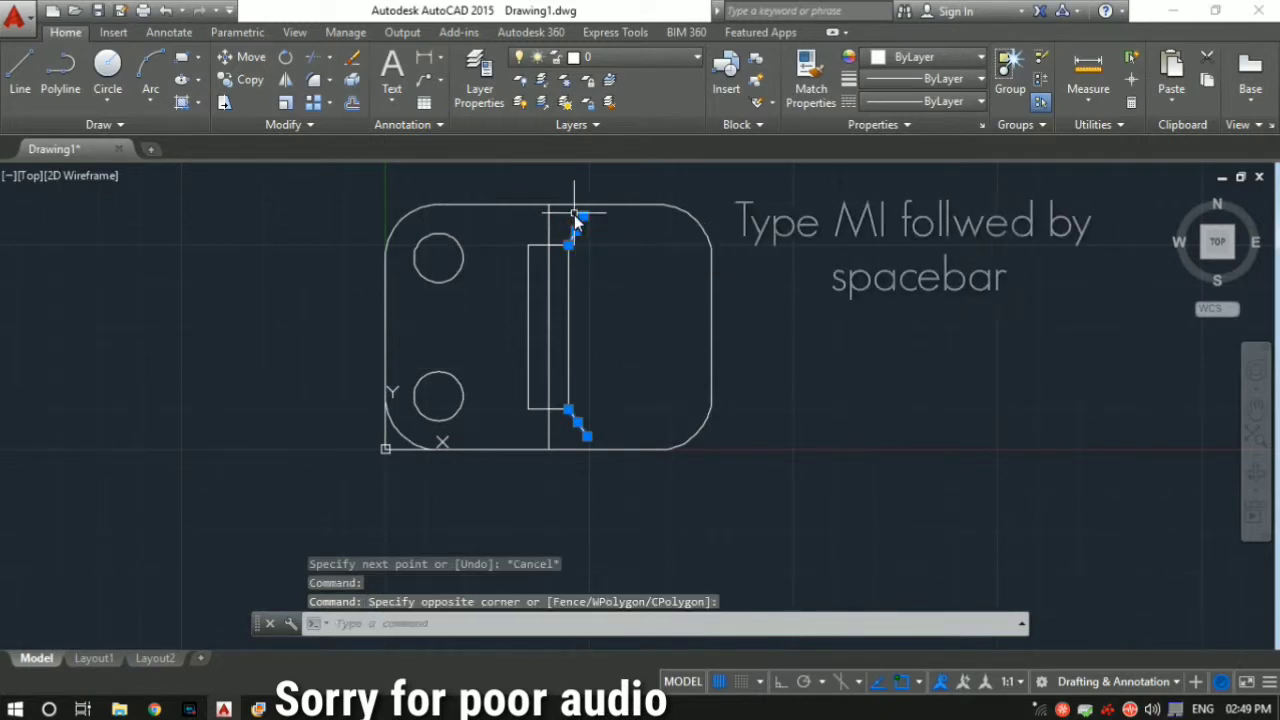
text(mi)
key(space)
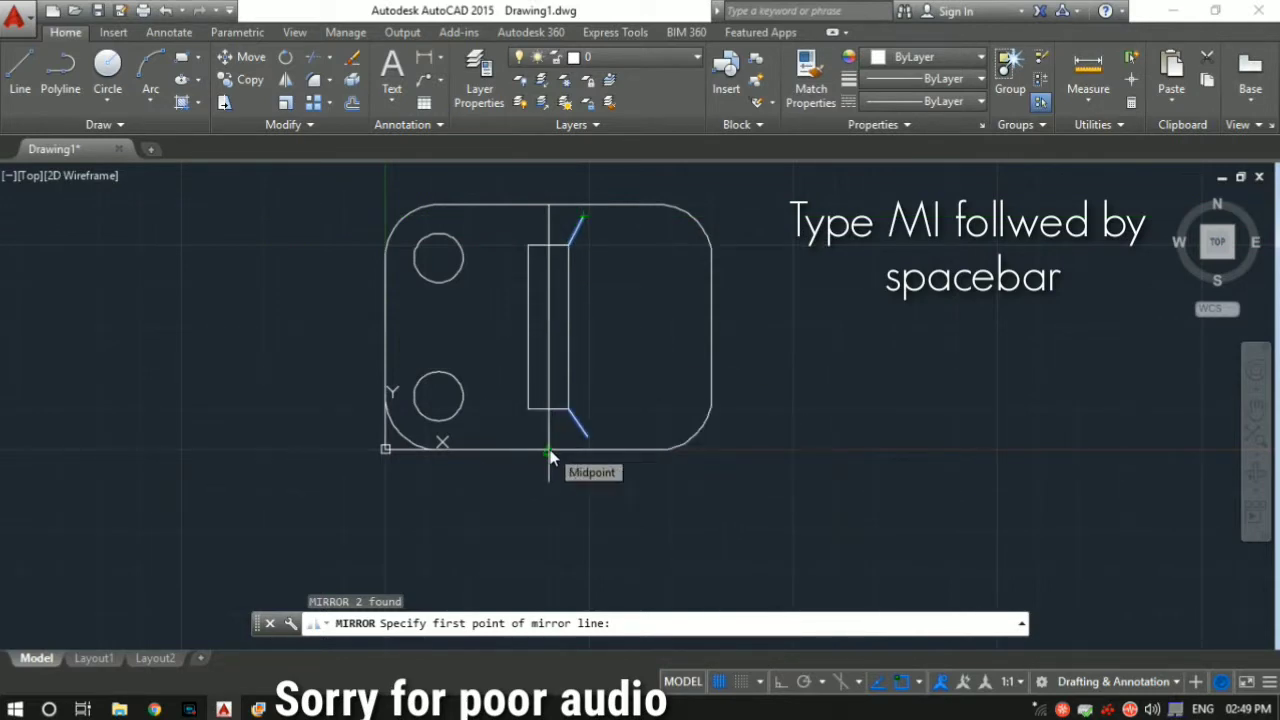
click(549, 455)
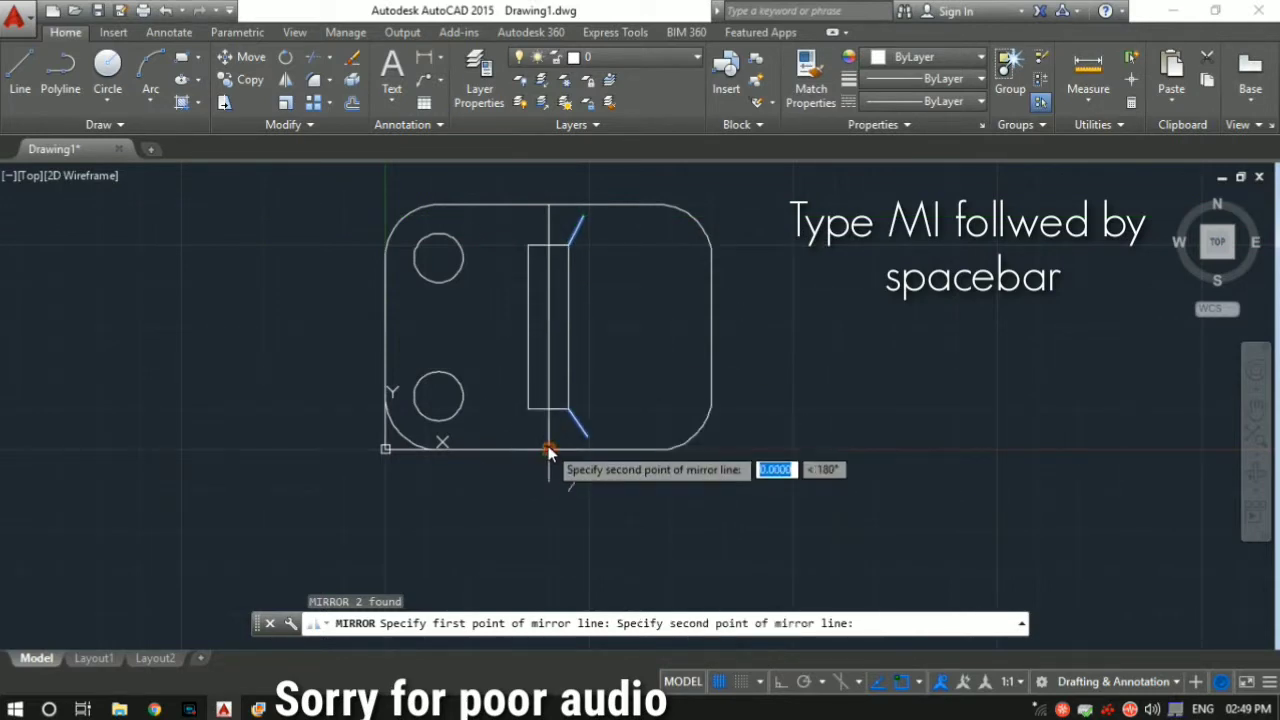
click(553, 213)
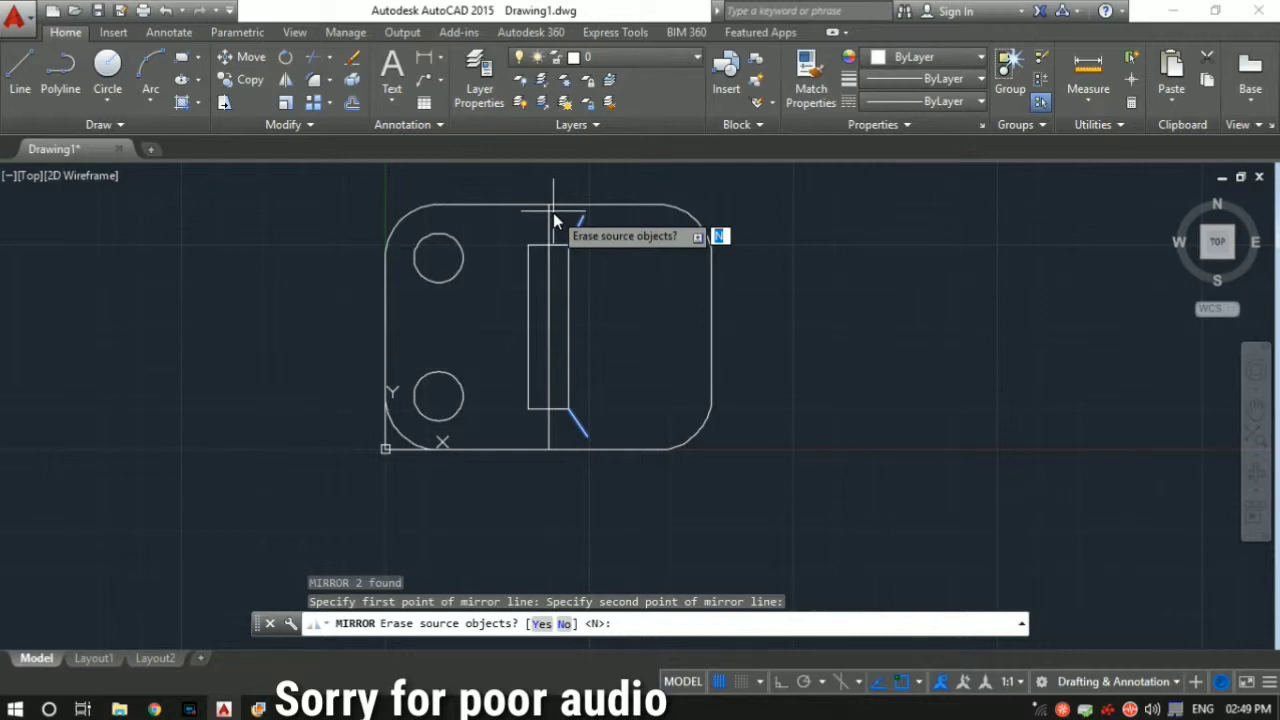
key(Return)
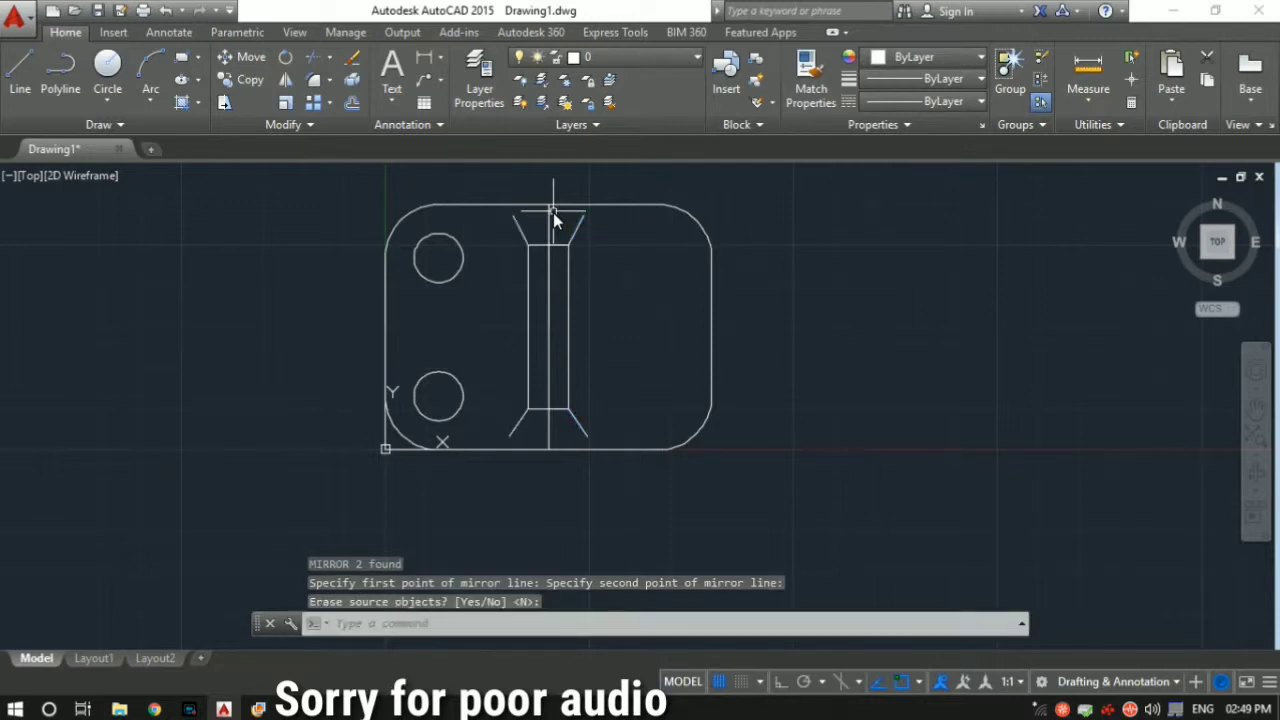
click(547, 288)
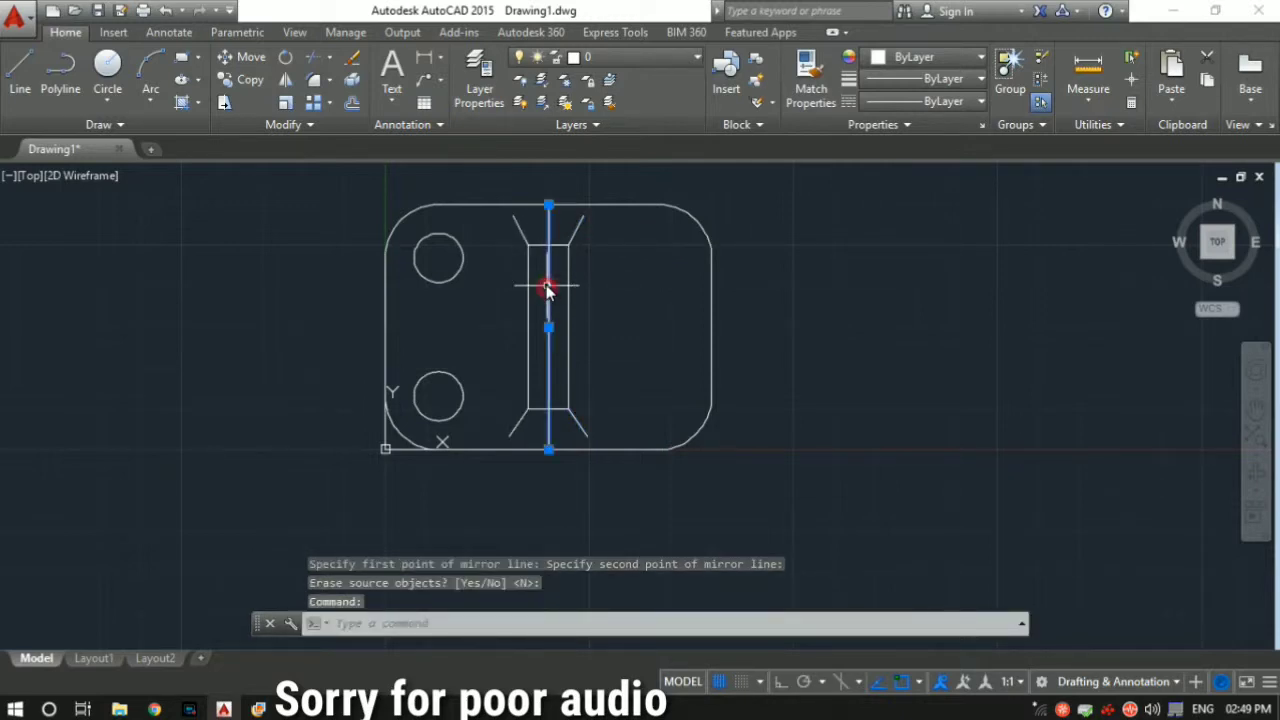
key(Delete)
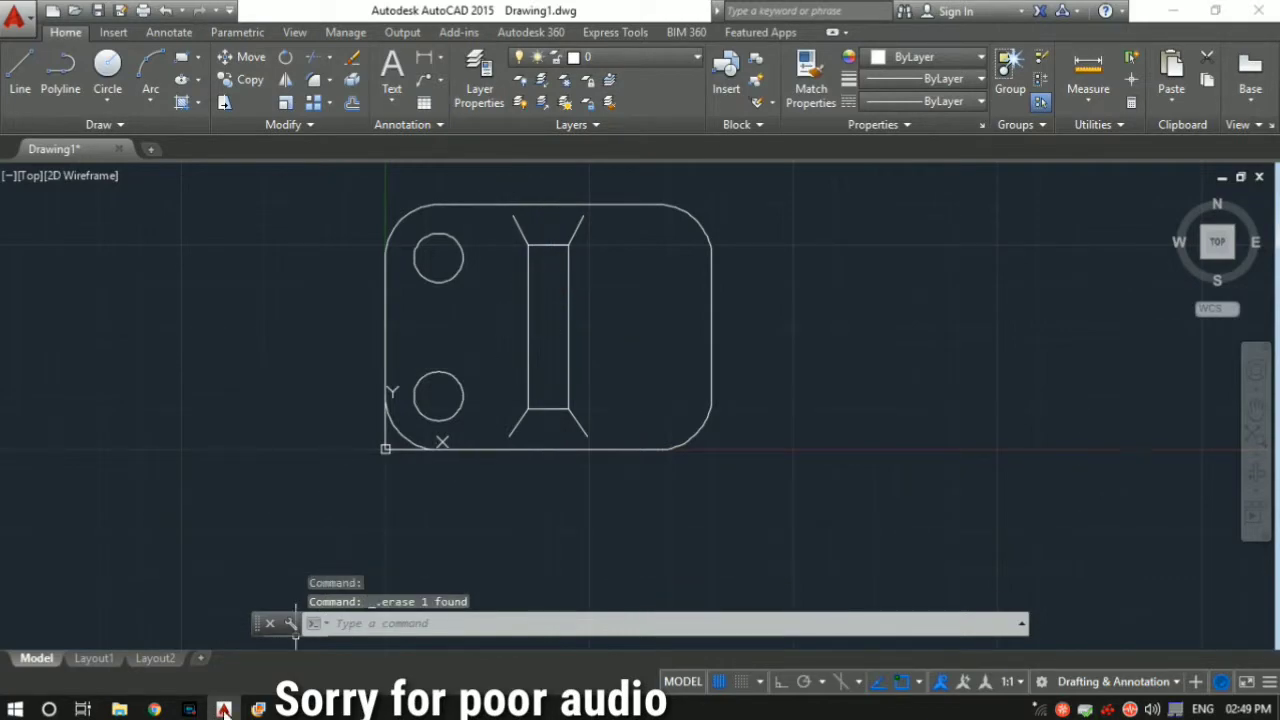
Step: Check the side view in the reference image, and draw a horizontal line 2 units long beside the plate's right side with Ortho on
click(258, 709)
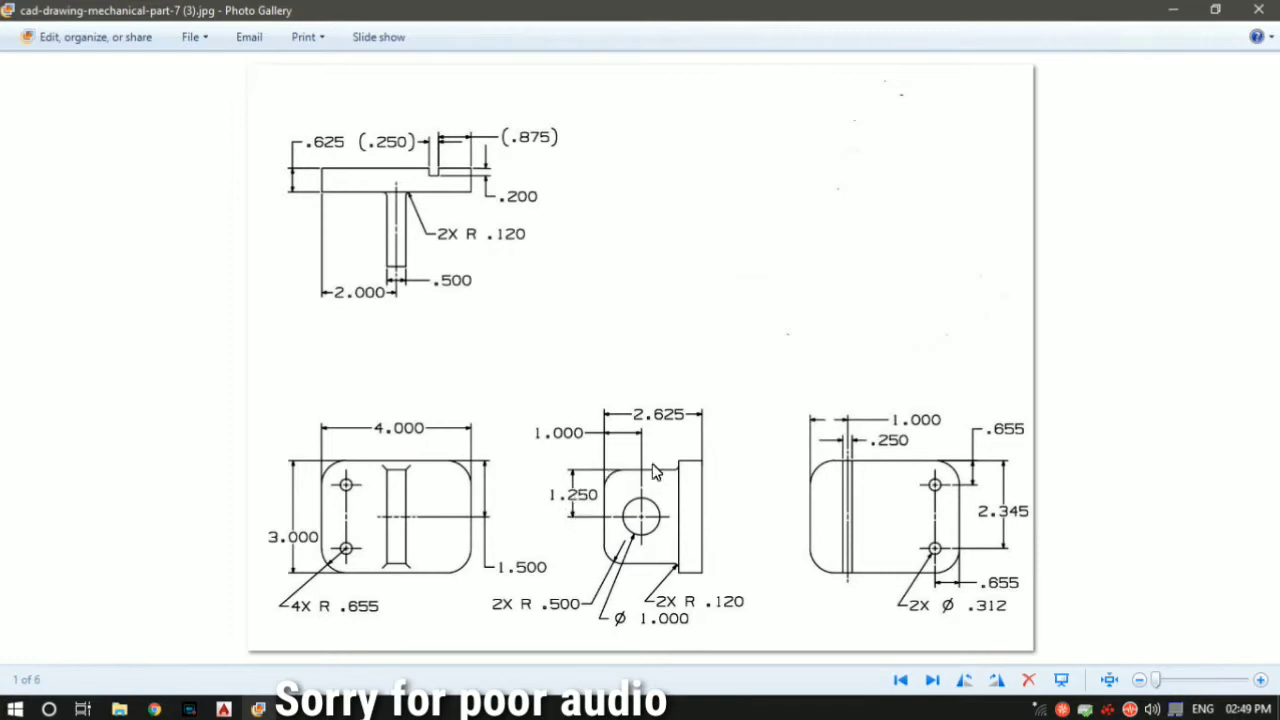
click(262, 709)
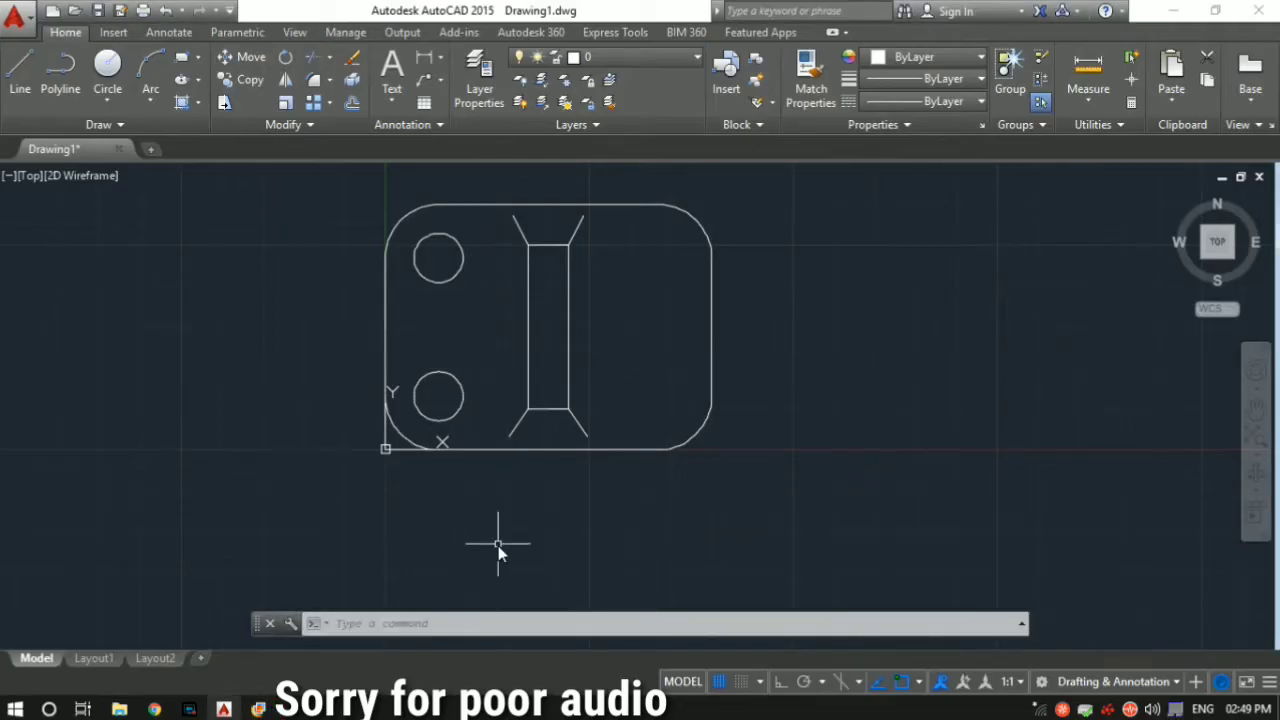
text(l)
key(Return)
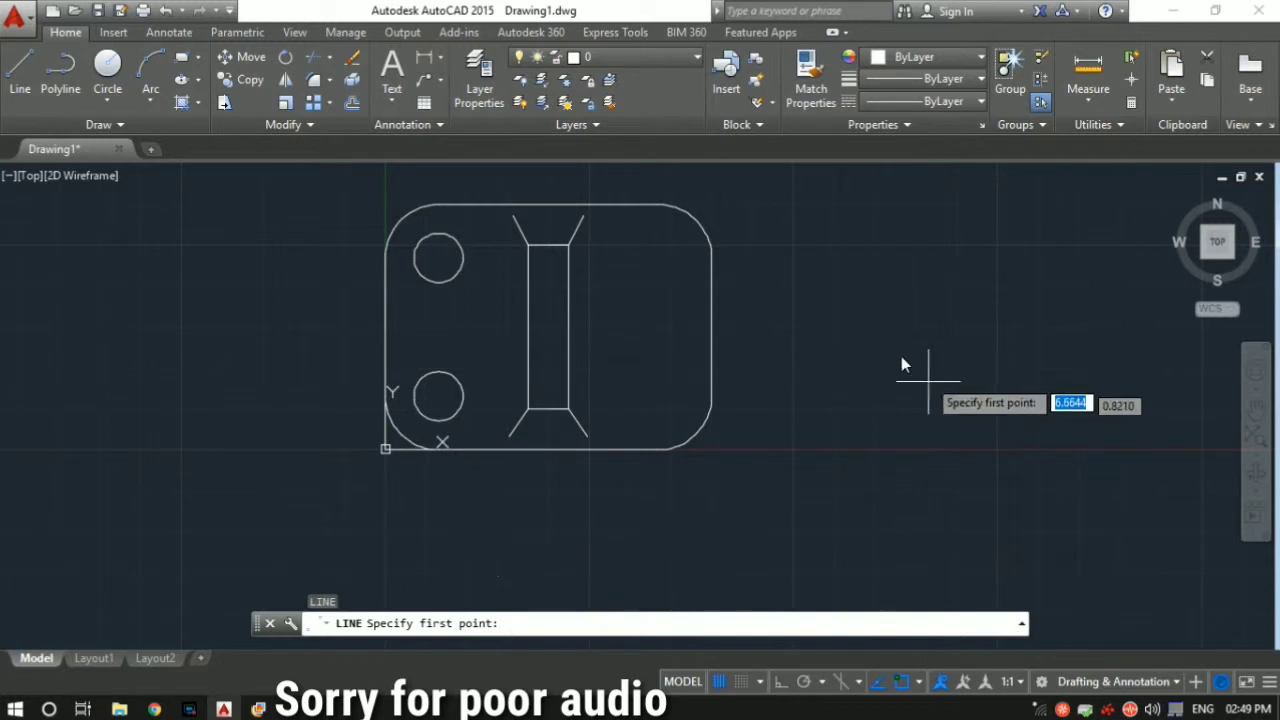
middle_drag(886, 318, 716, 398)
scroll(678, 448, down, 2)
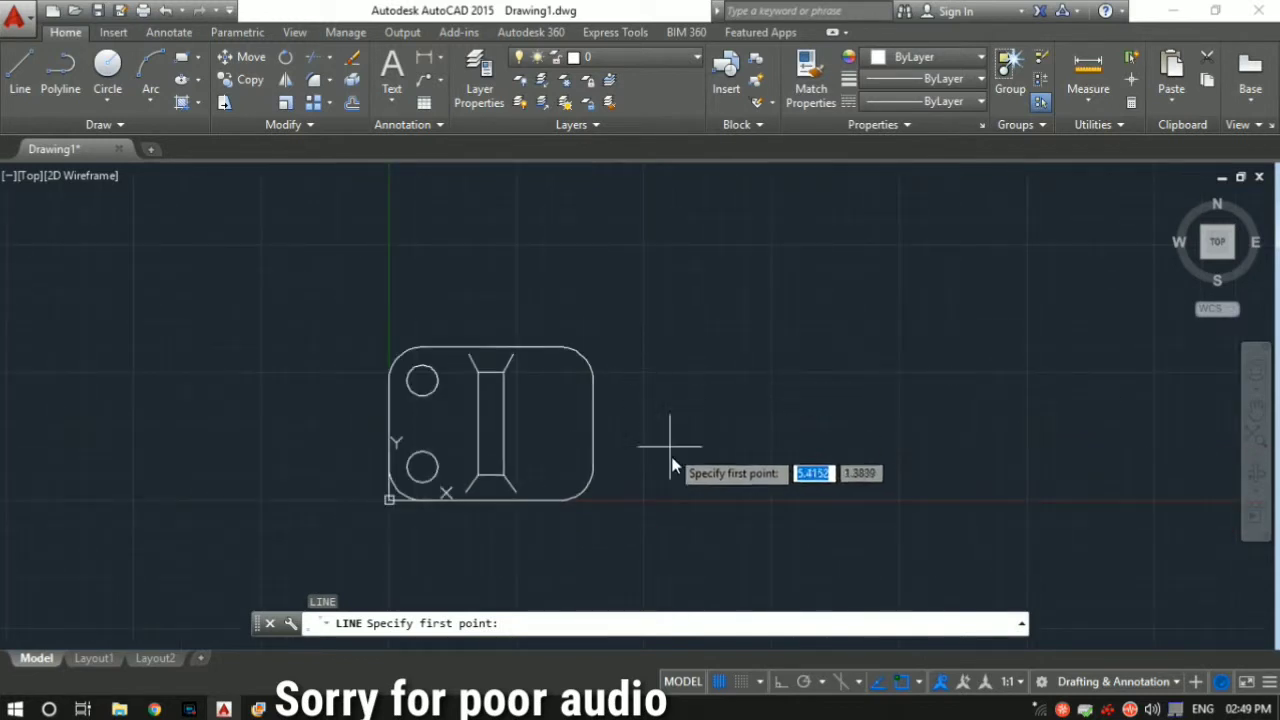
middle_drag(664, 502, 650, 434)
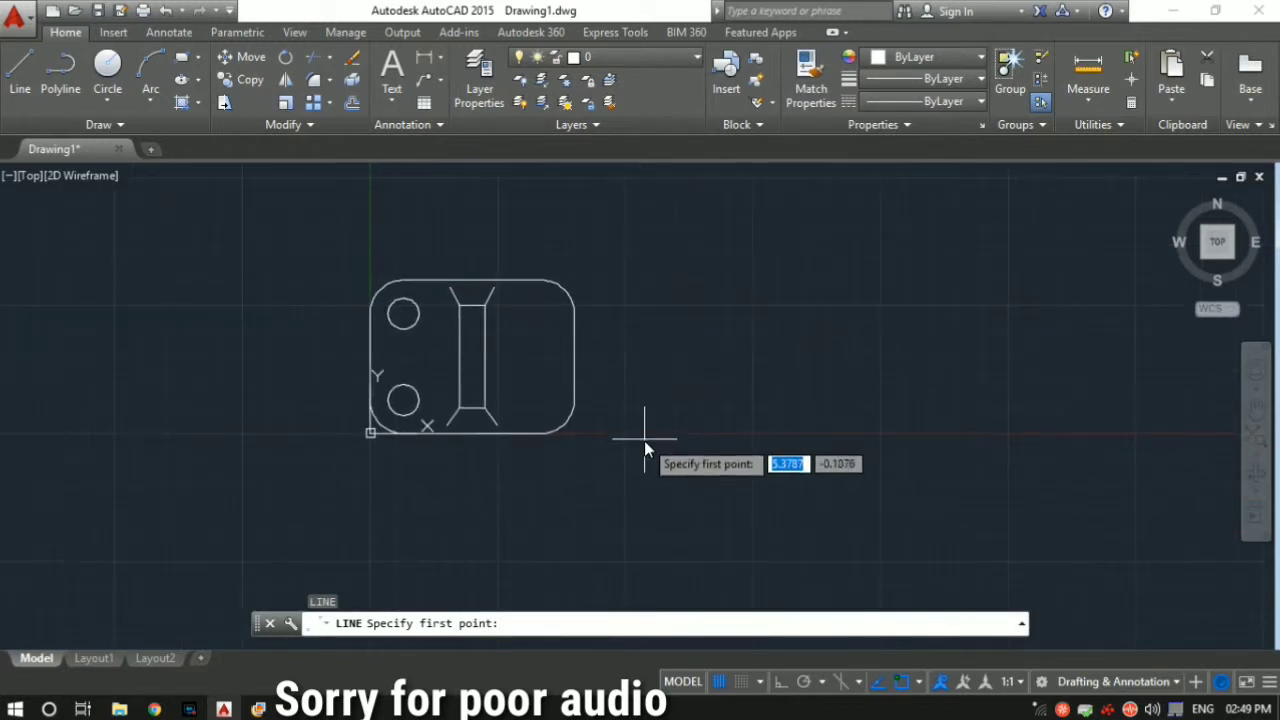
click(645, 440)
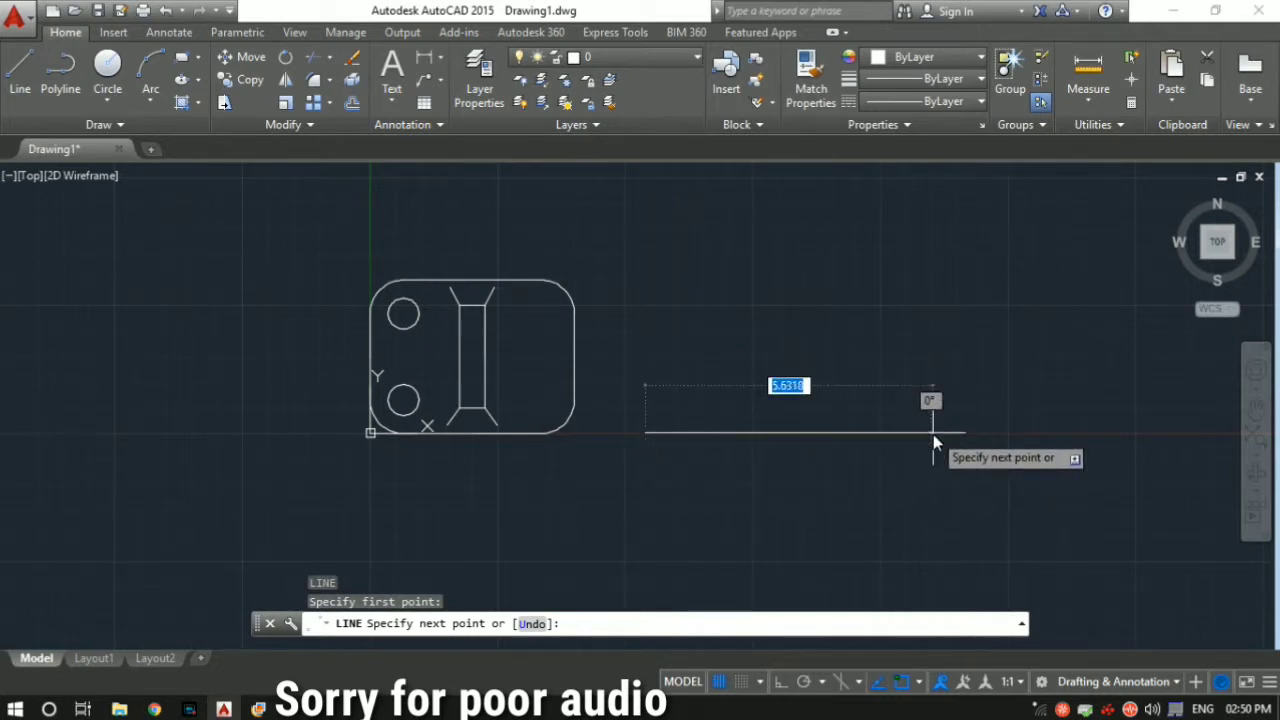
click(784, 688)
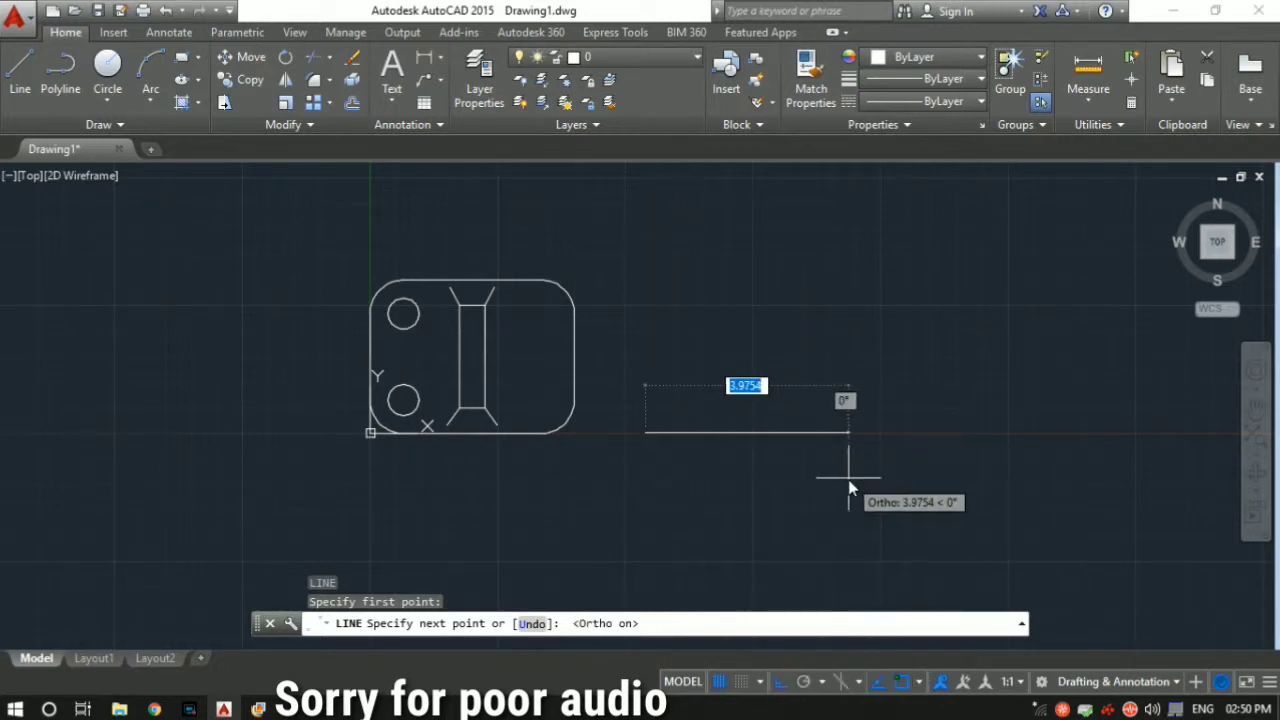
text(2)
key(Return)
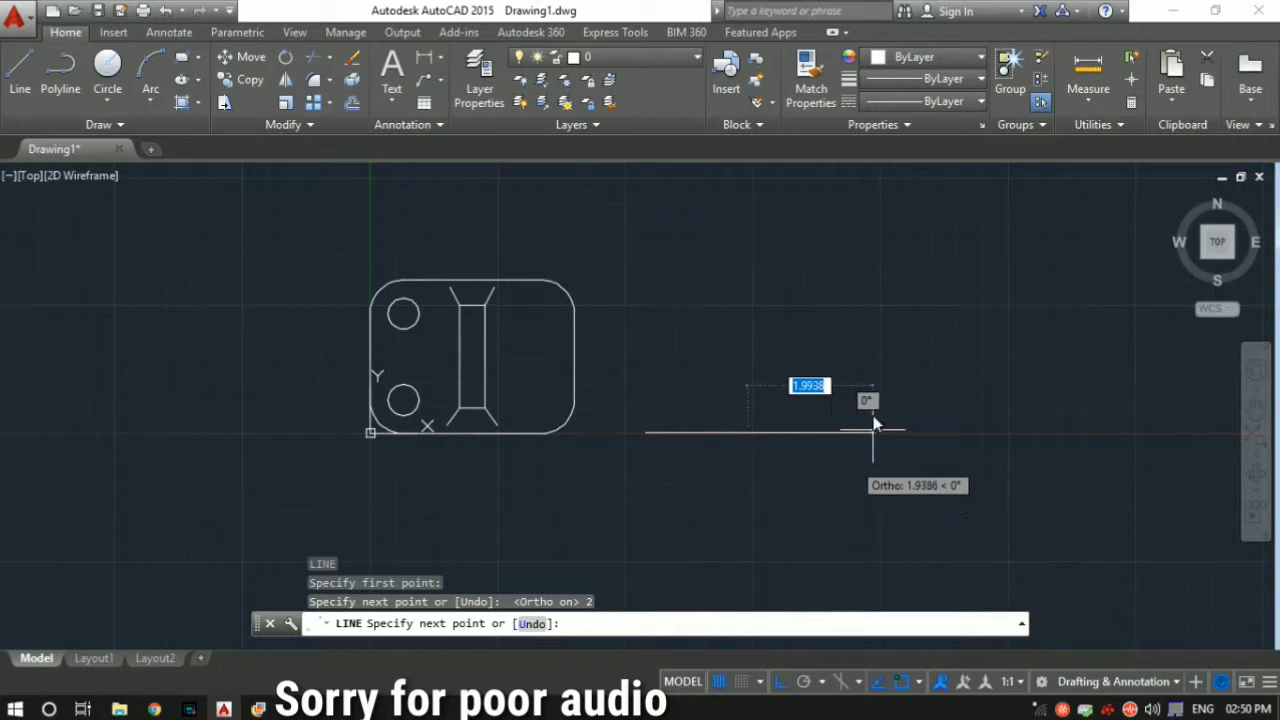
text(25)
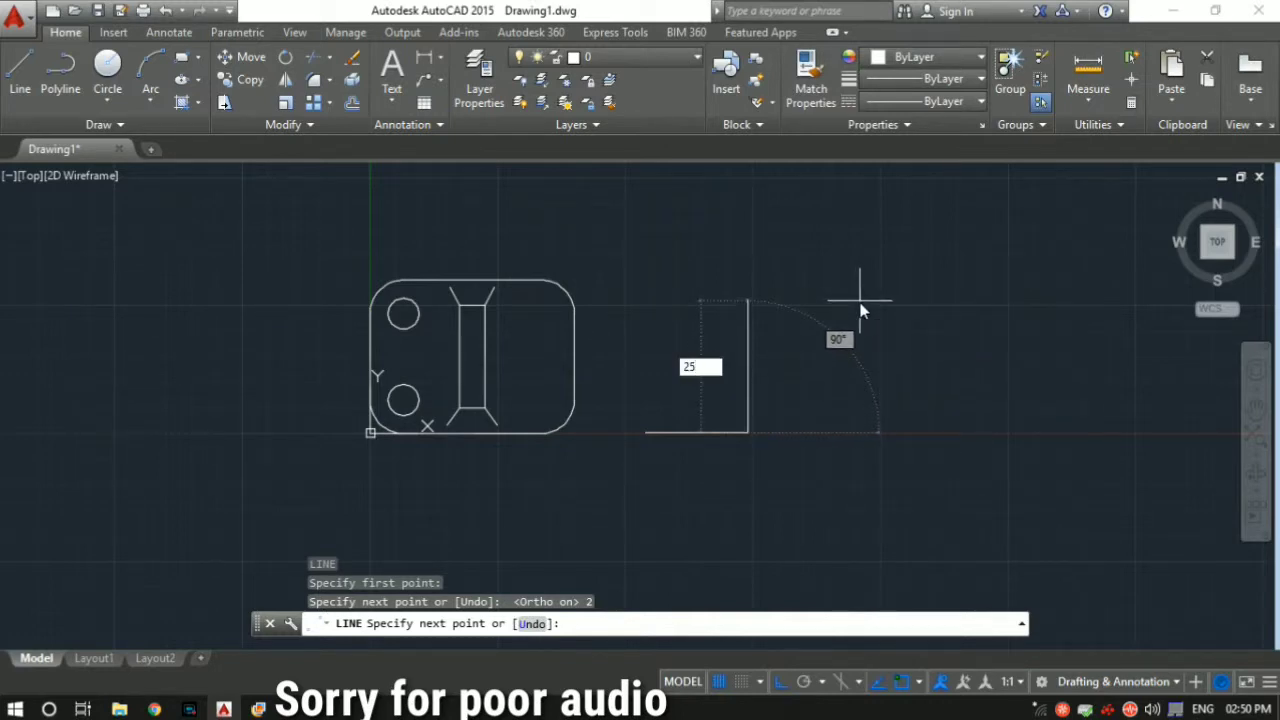
key(Return)
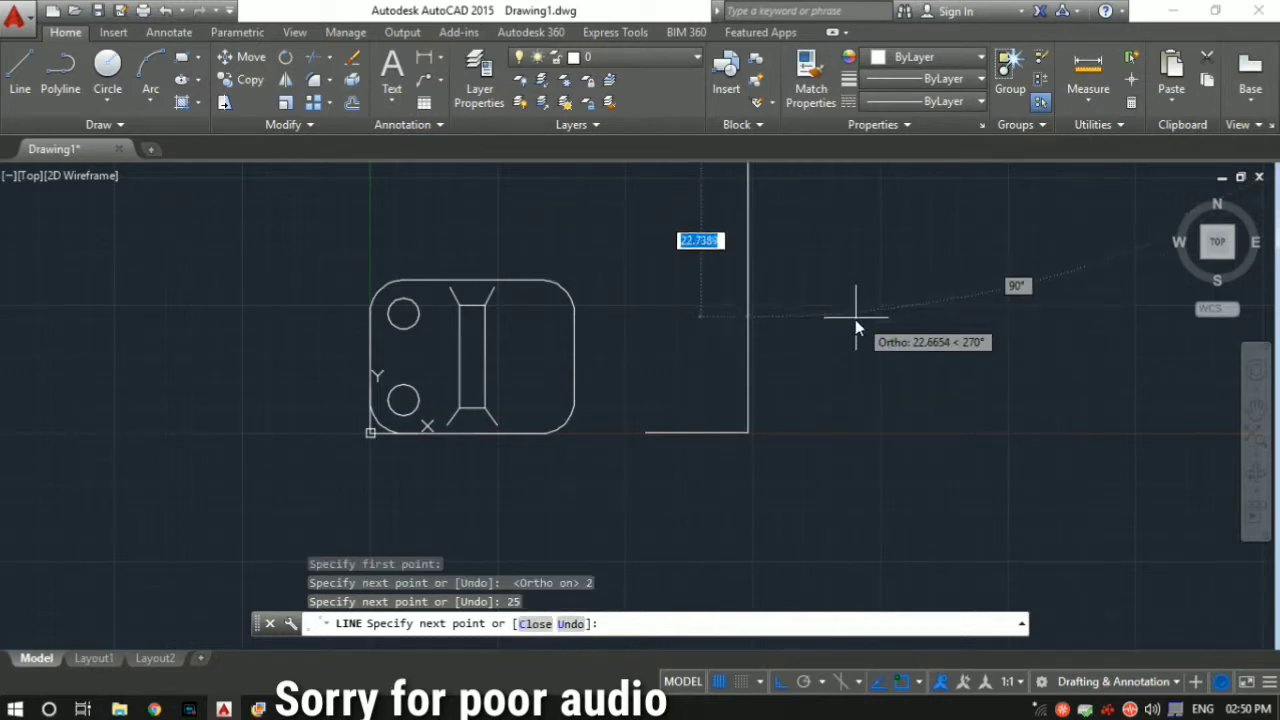
scroll(830, 325, down, 3)
middle_drag(774, 339, 728, 480)
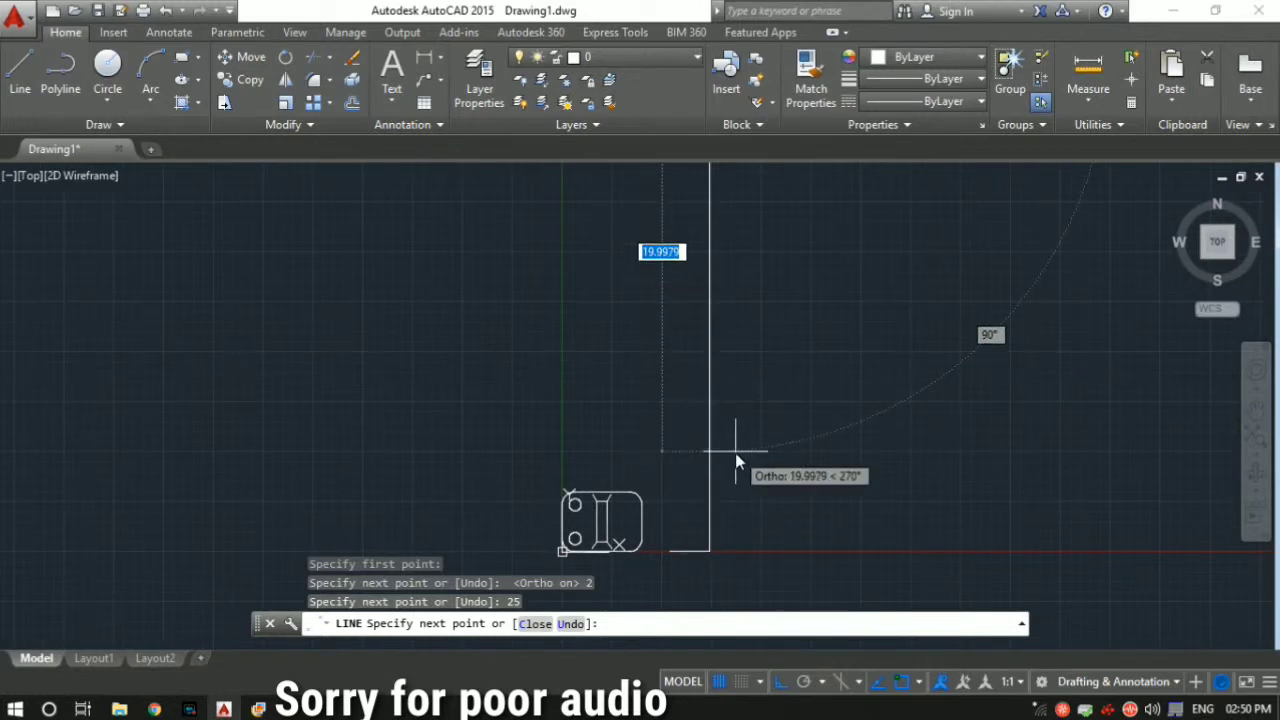
key(ctrl+z)
Step: Complete the side view's rectangle with a 2.5-unit vertical edge upward, a 2-unit top edge back left and a closing left edge
scroll(697, 535, up, 5)
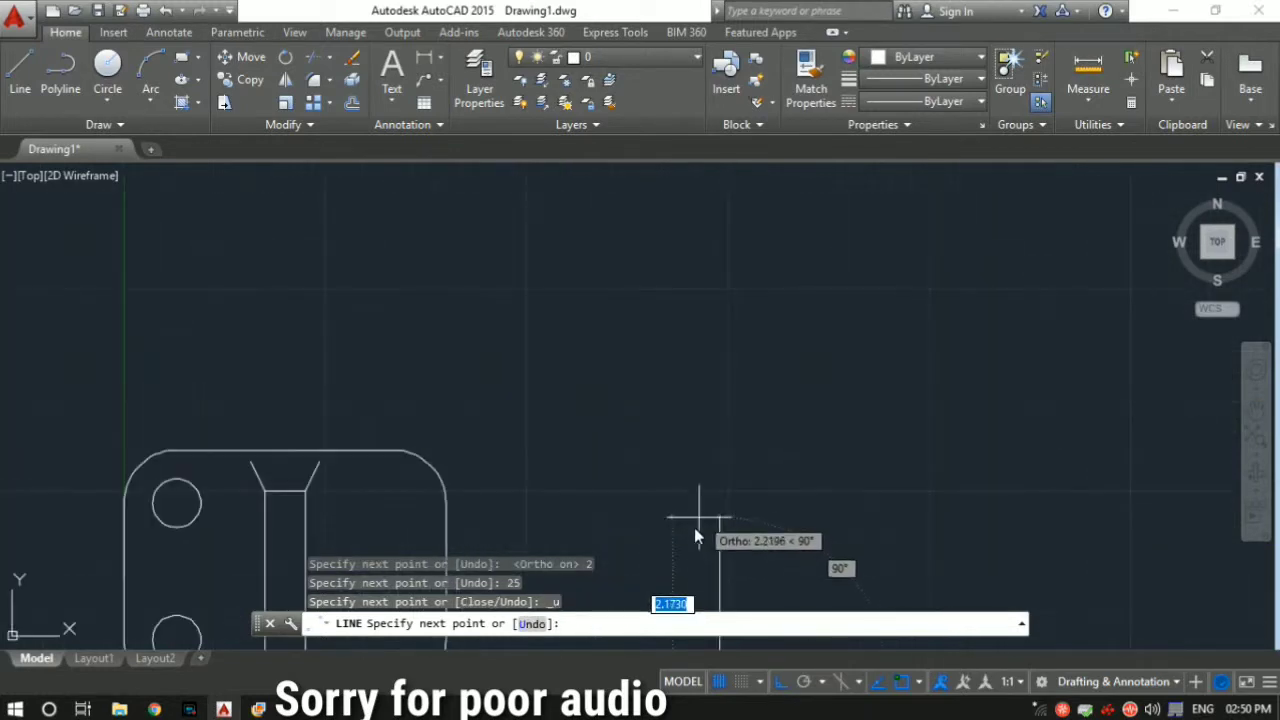
middle_drag(697, 537, 758, 372)
text(2.)
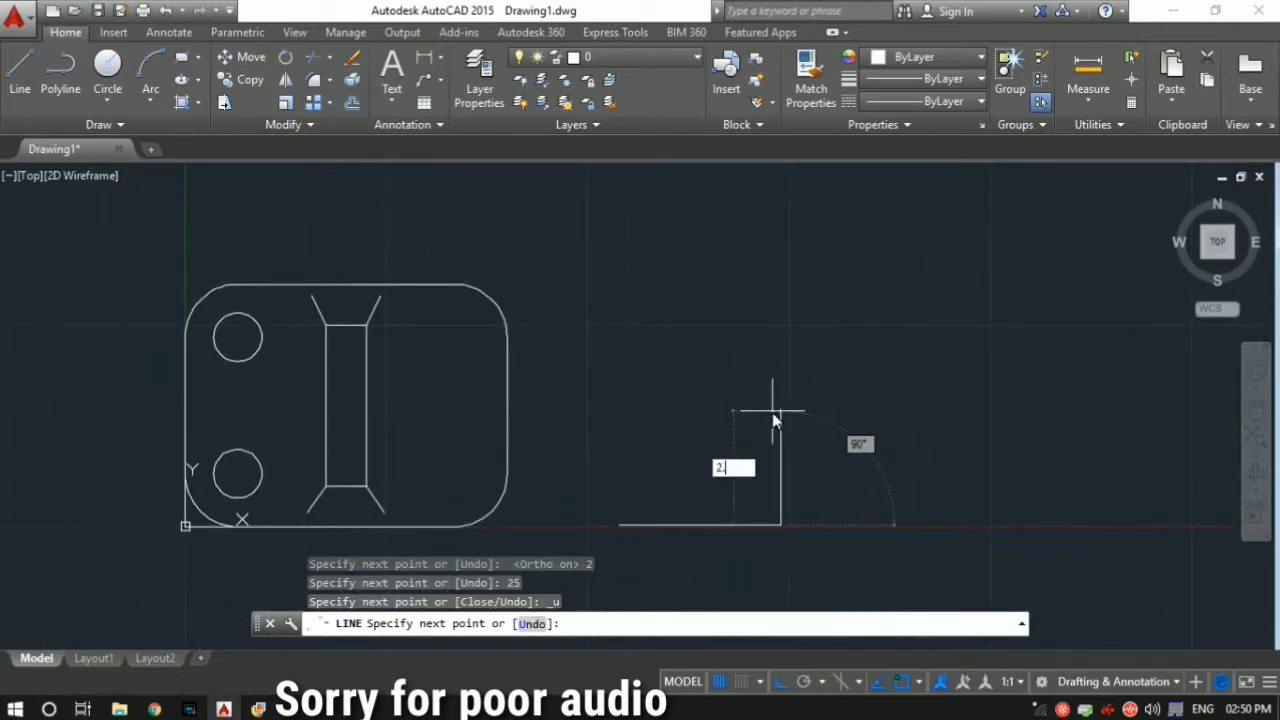
text(5)
key(Return)
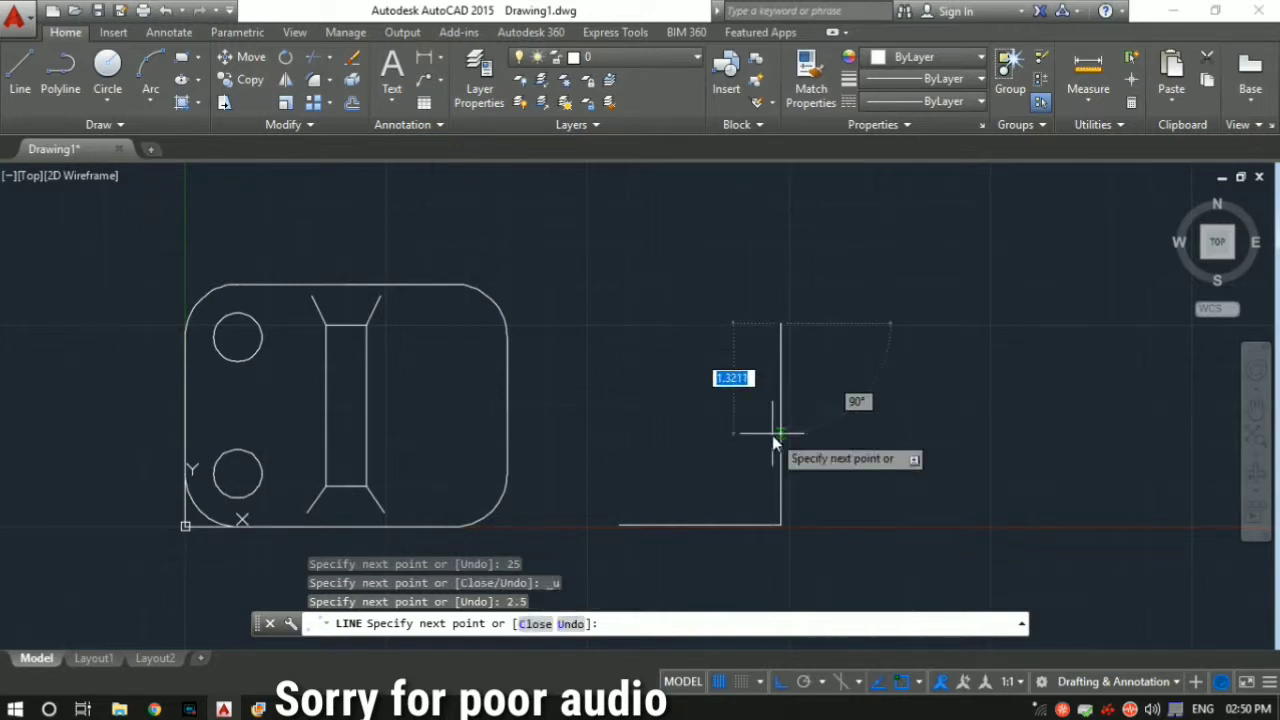
text(2)
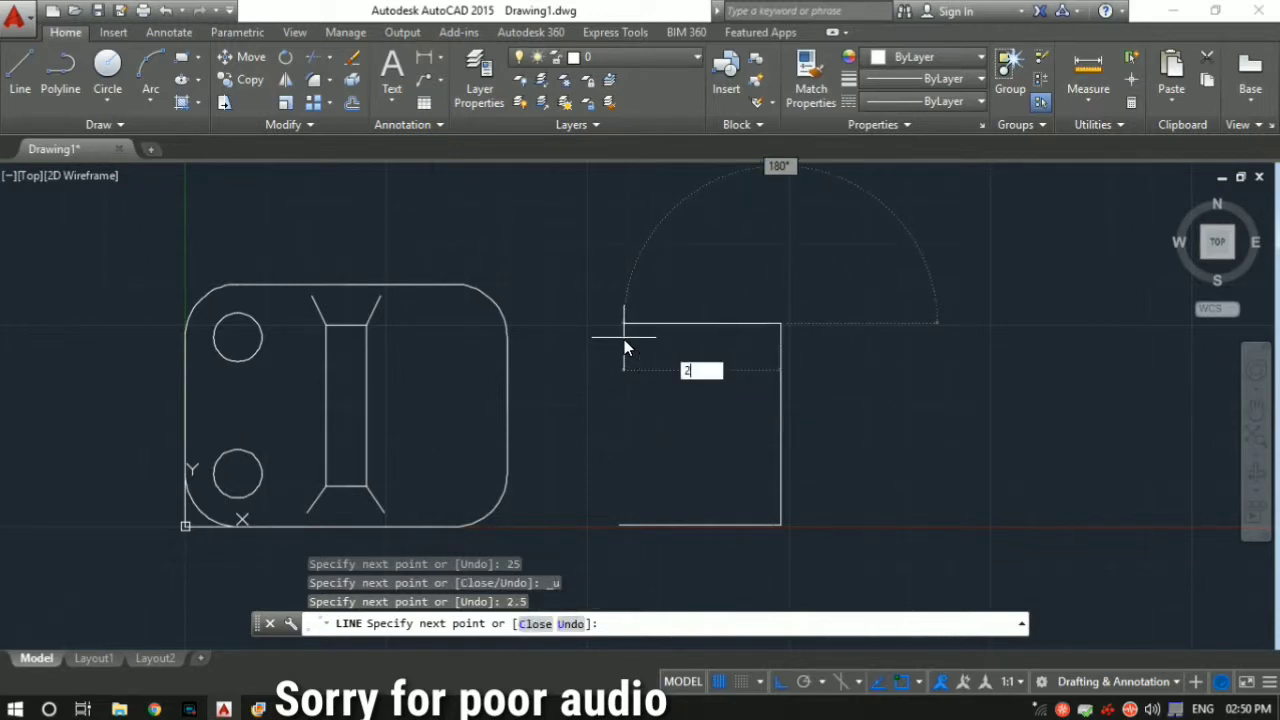
key(Return)
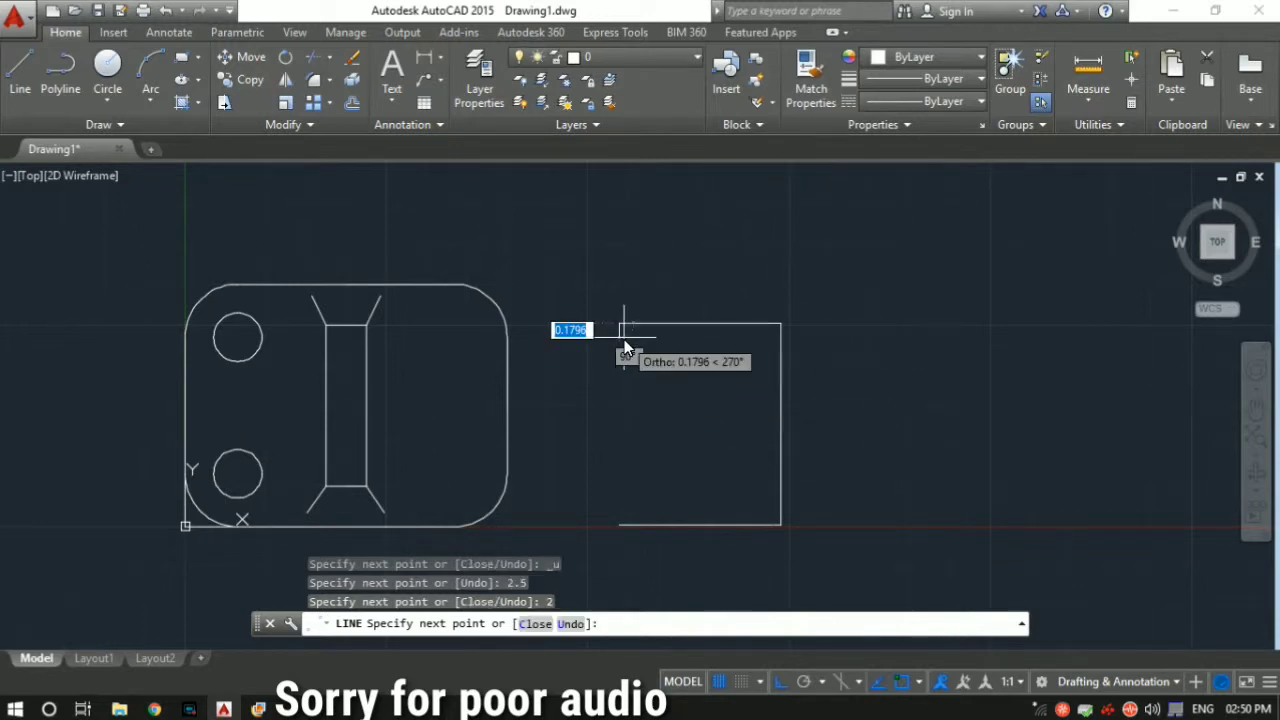
click(620, 522)
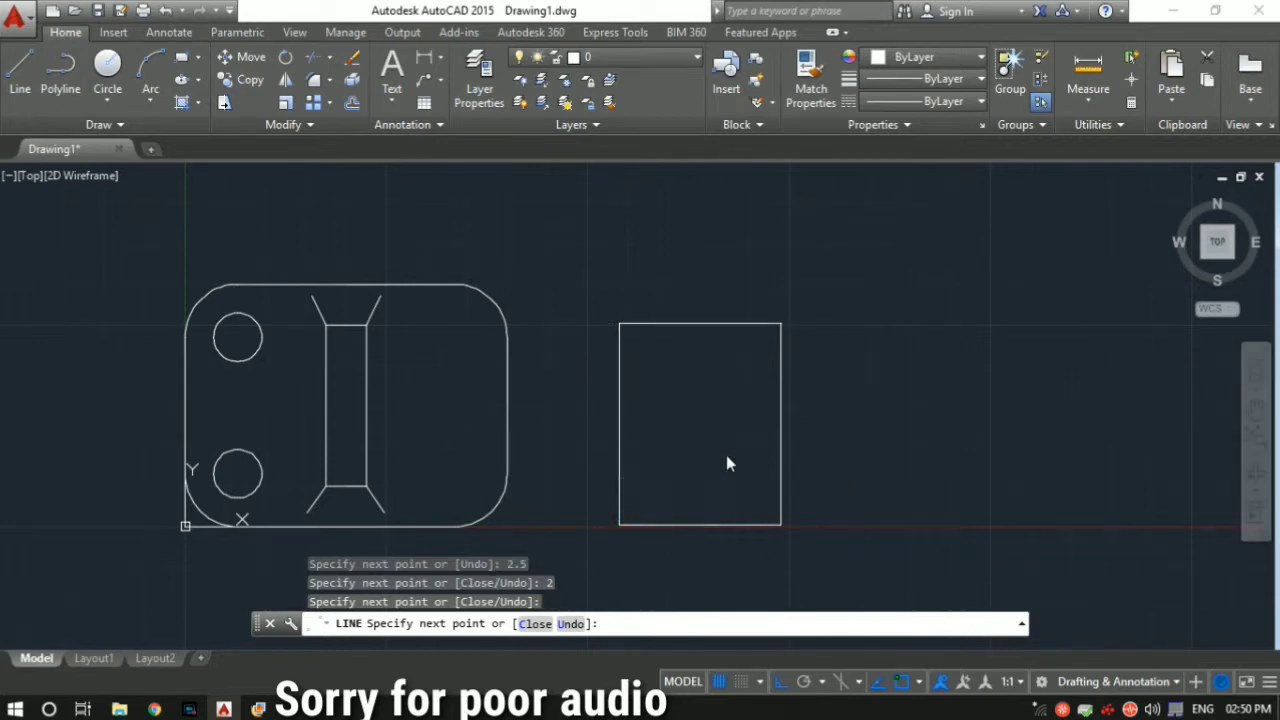
key(Escape)
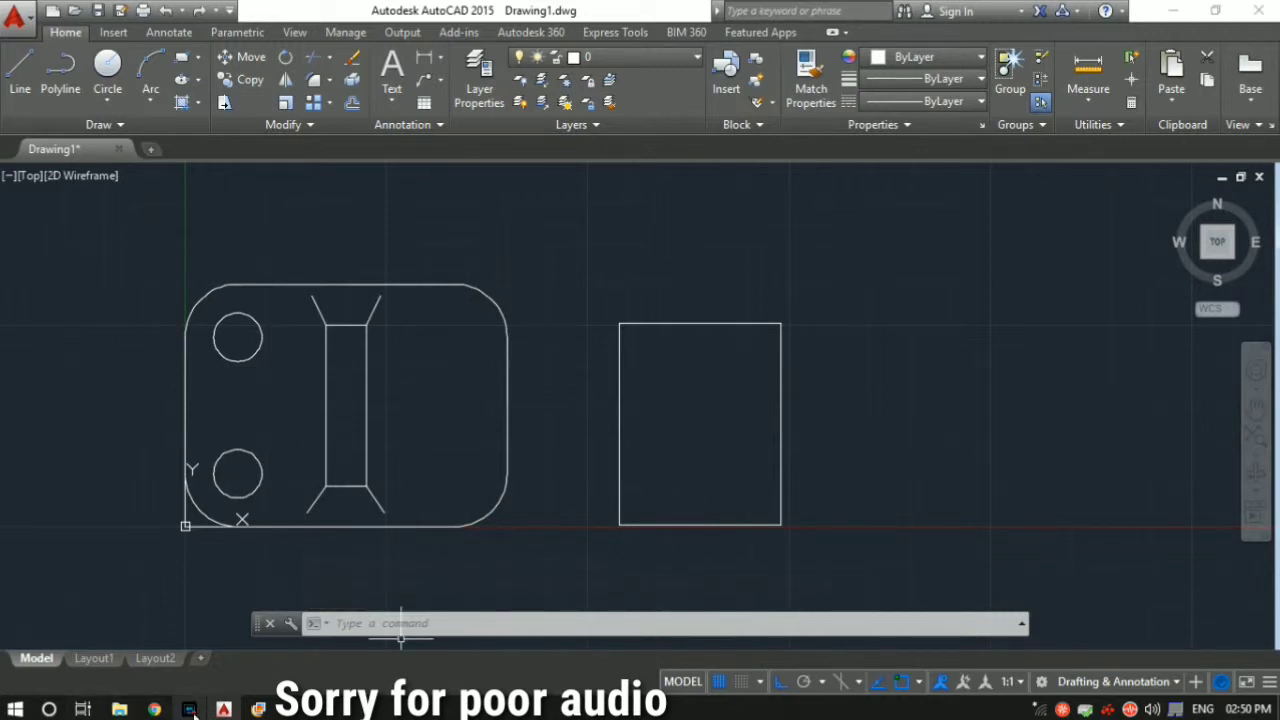
Step: Check the side view's overall width in the reference image, and offset the rectangle's left edge 2.6225 units to the right
click(259, 709)
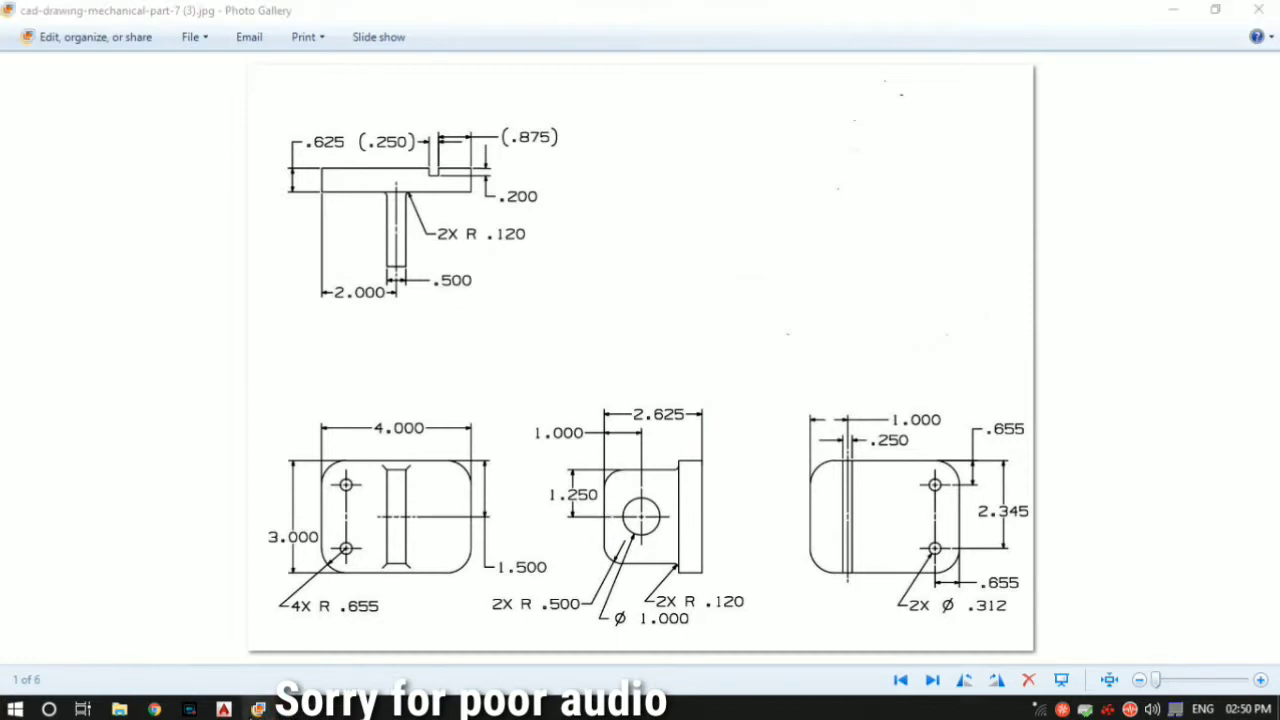
click(226, 708)
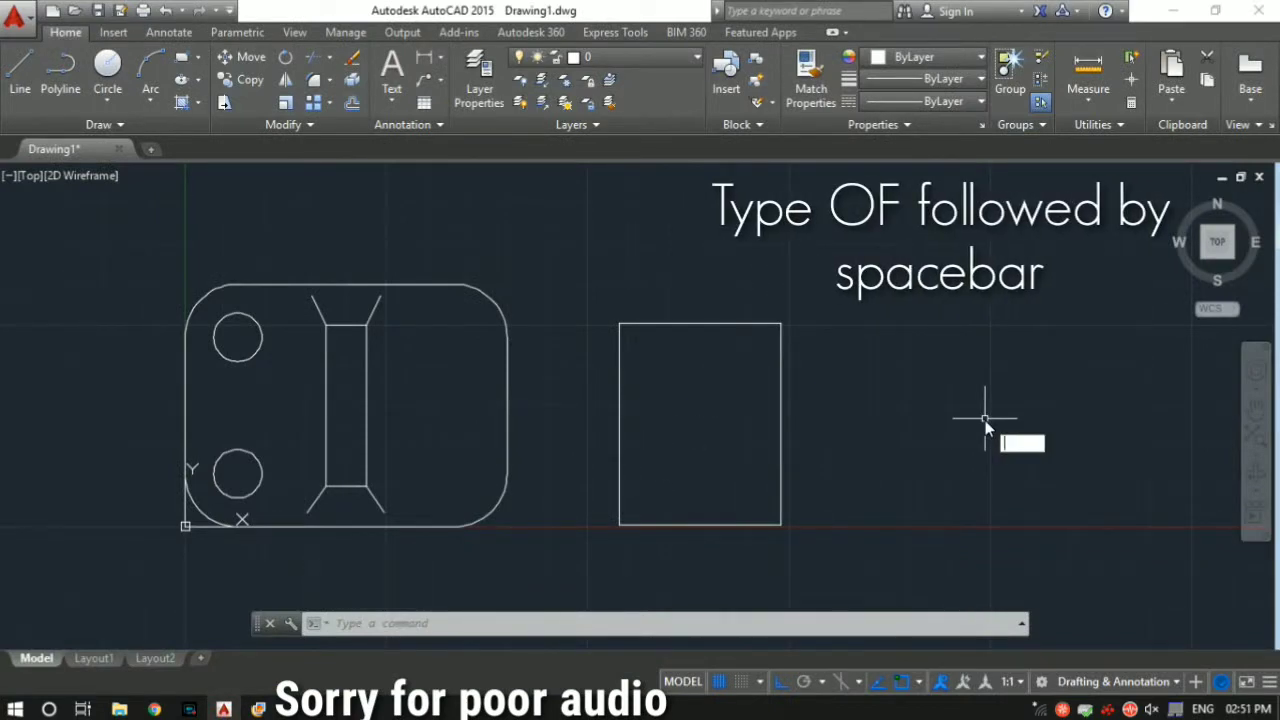
text(of)
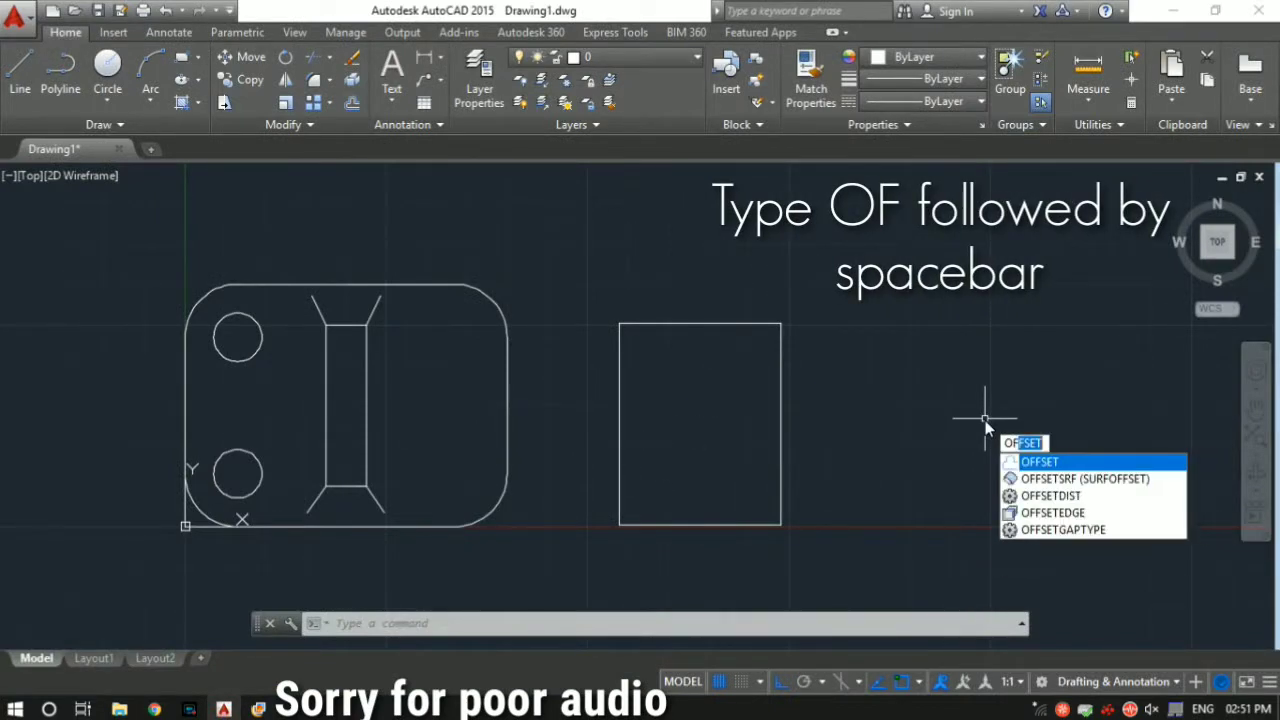
key(space)
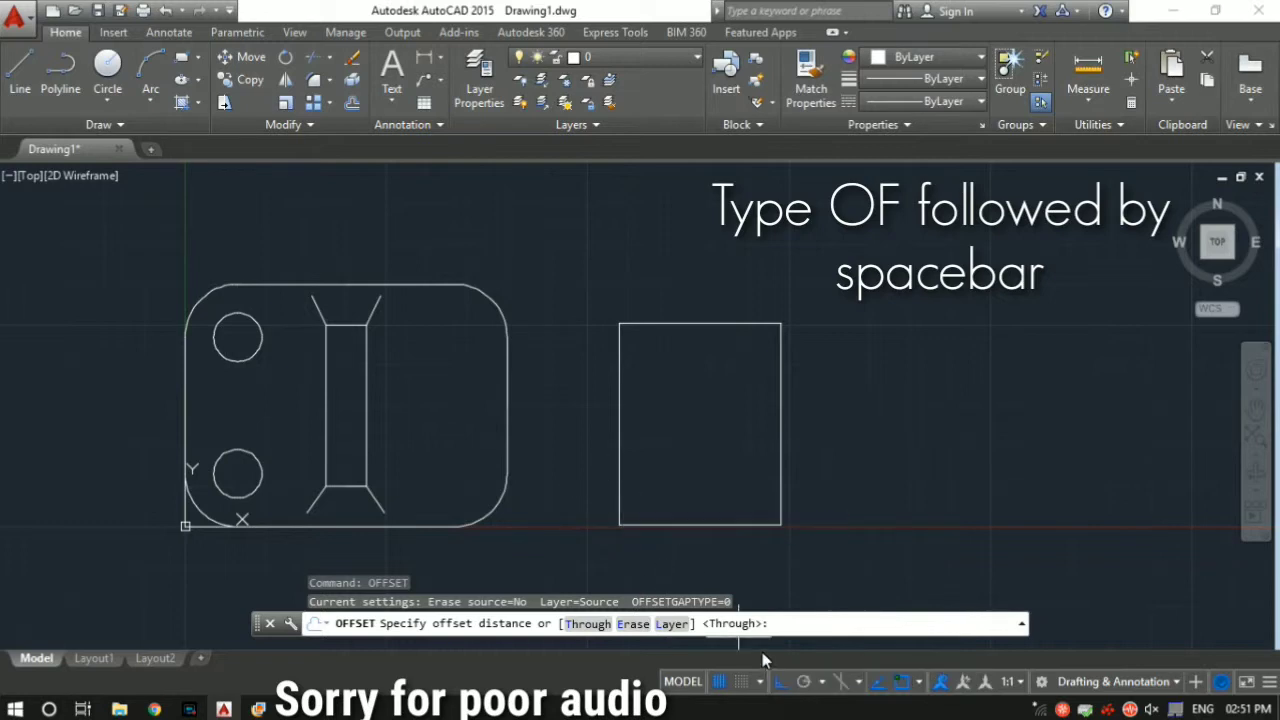
click(792, 640)
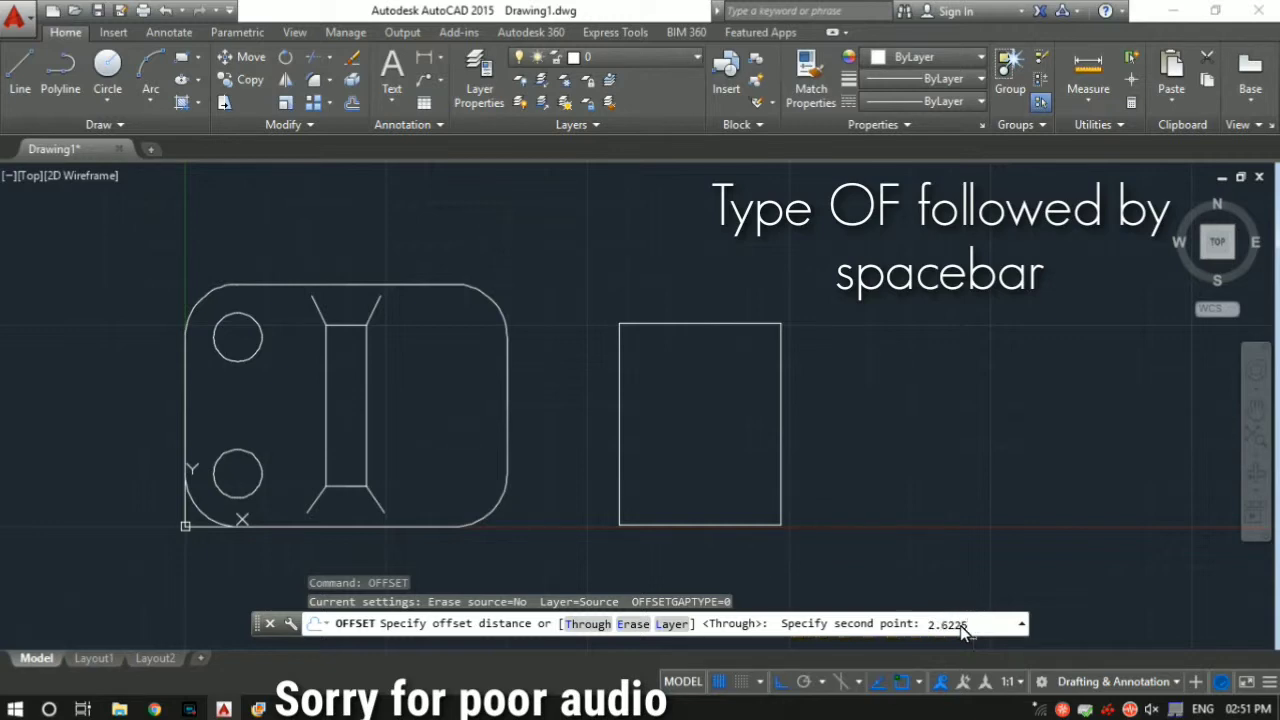
key(Return)
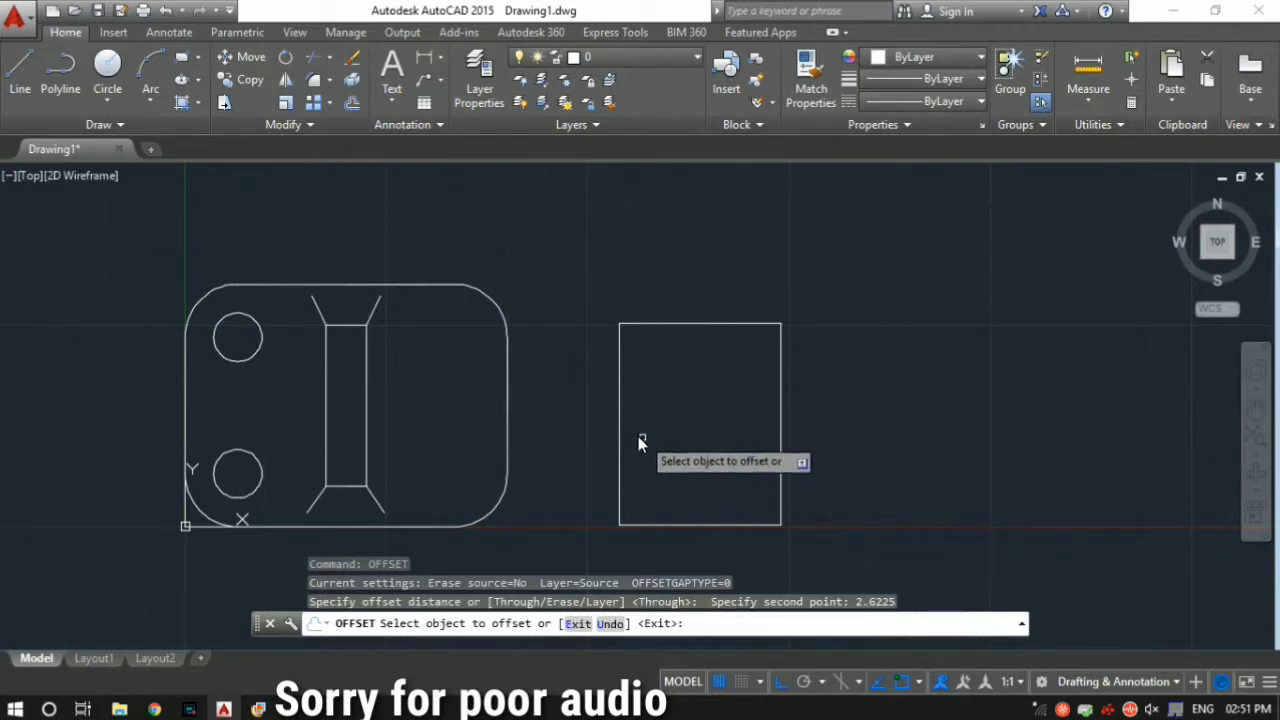
click(619, 408)
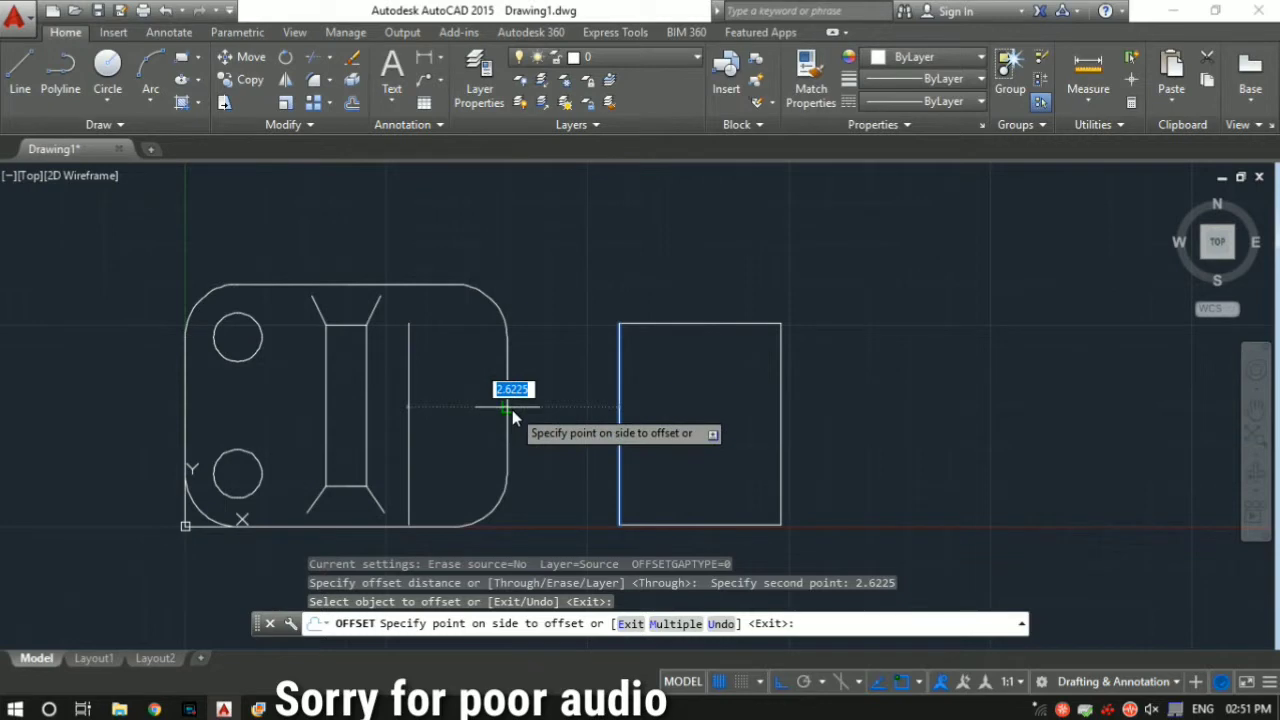
click(853, 416)
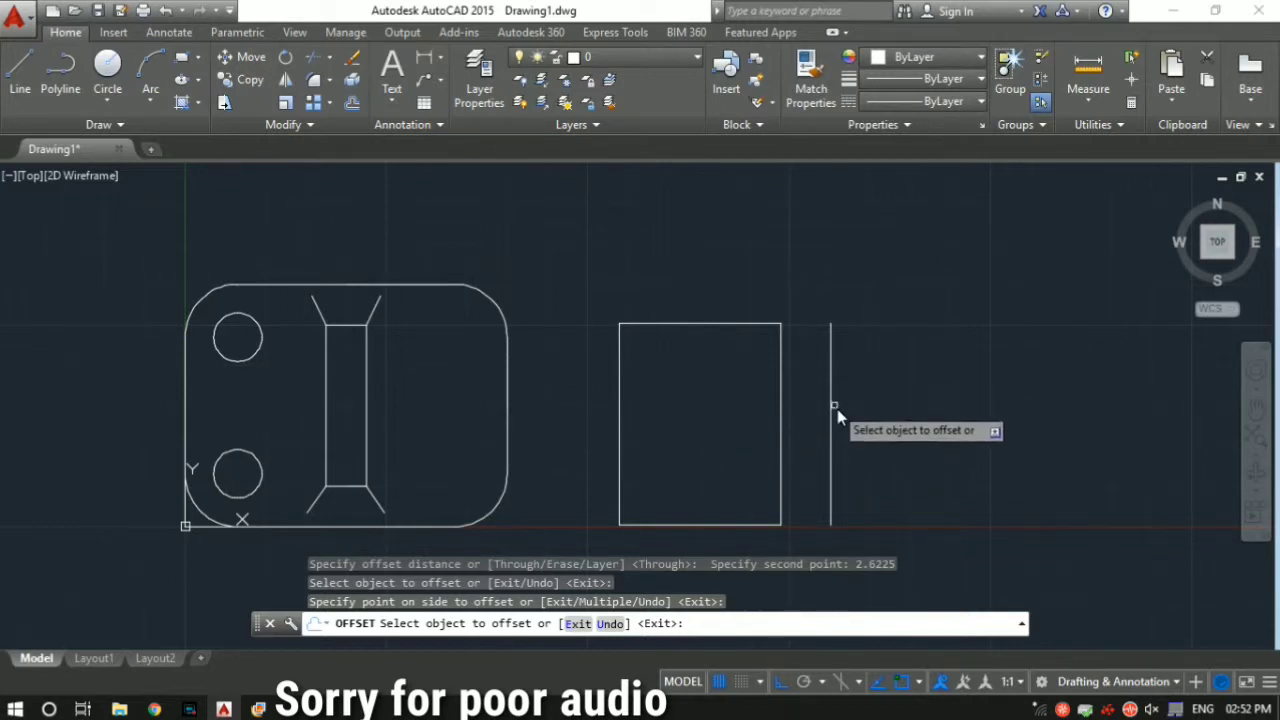
key(Escape)
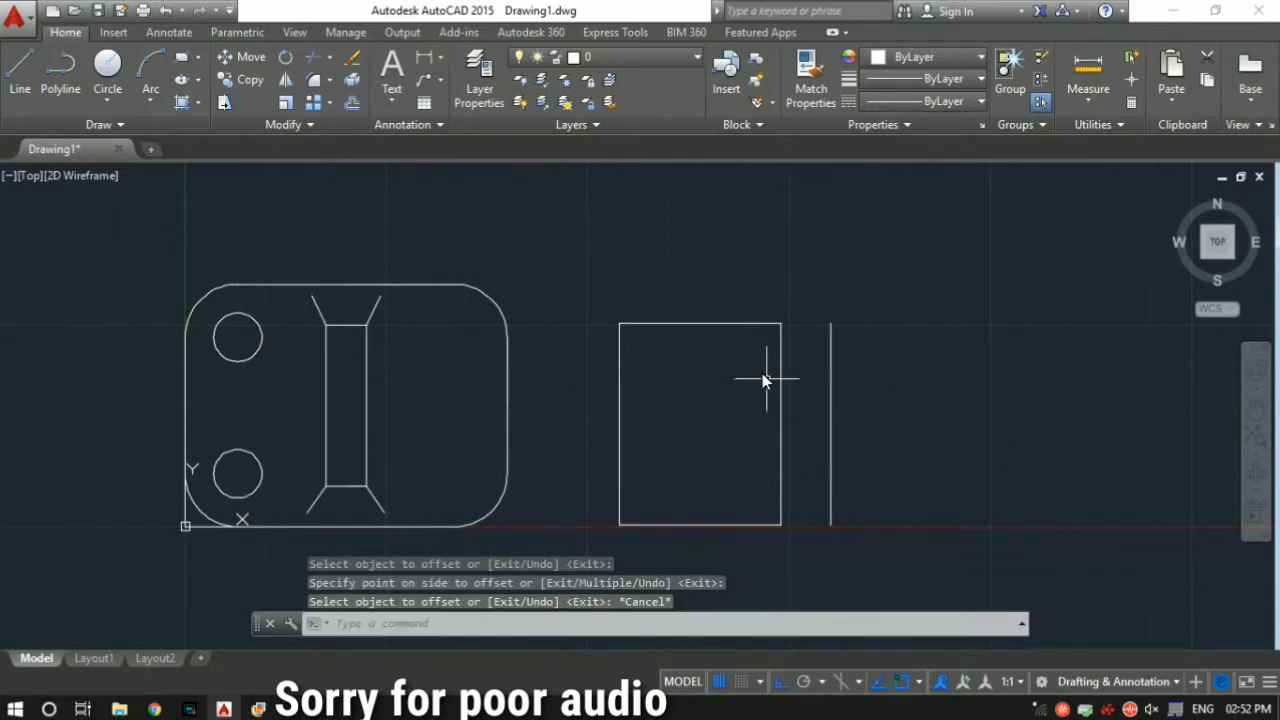
Step: Check the reference image, and stretch the offset line by 0.3 at both its upper and lower ends
click(257, 710)
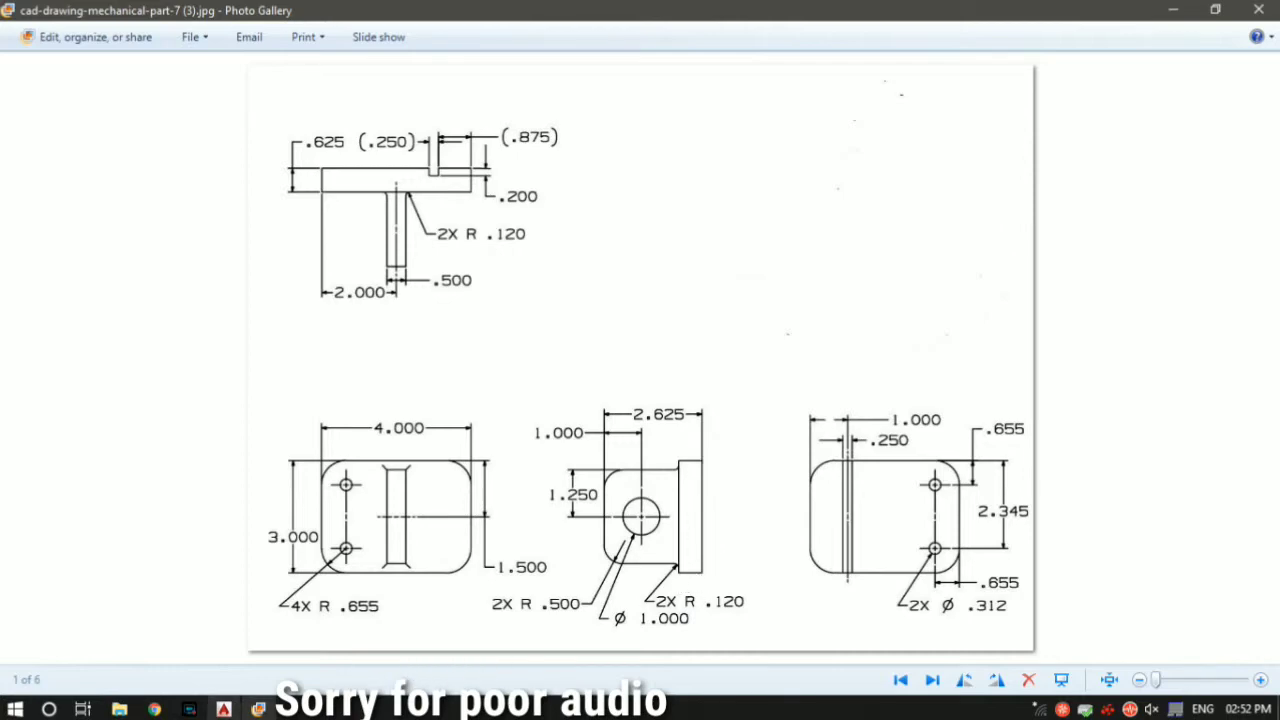
click(224, 710)
click(831, 412)
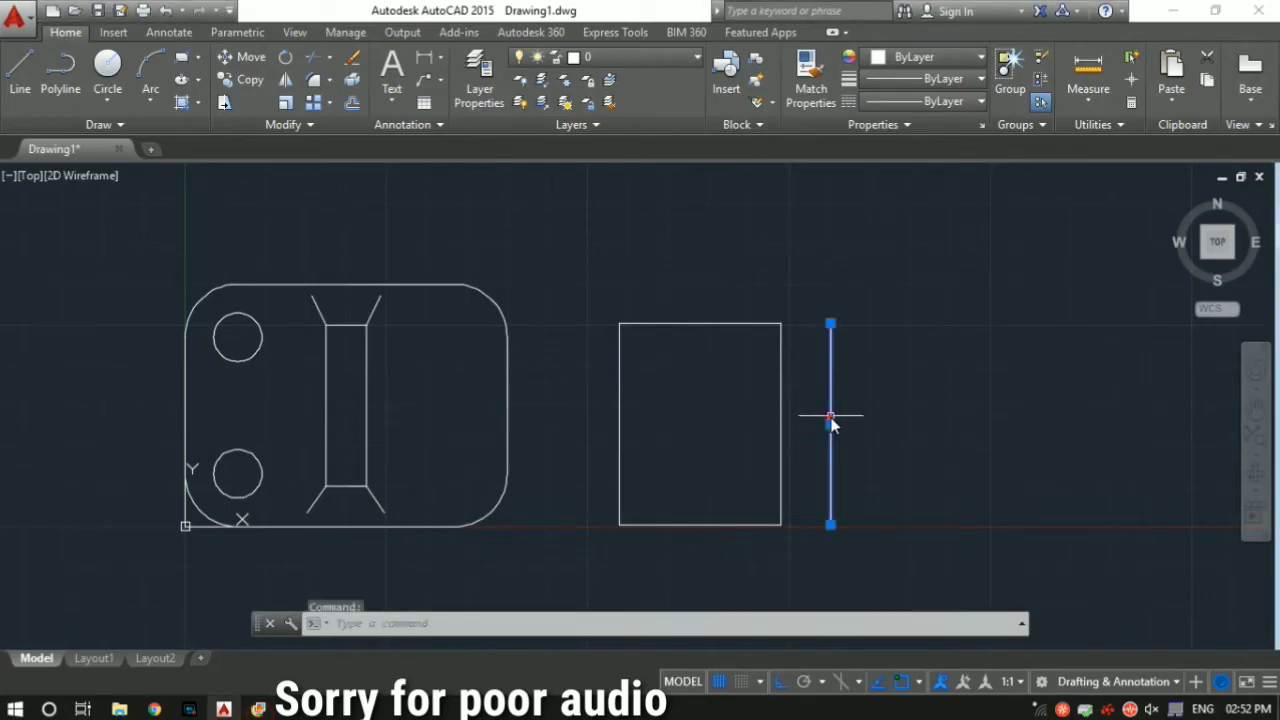
click(830, 323)
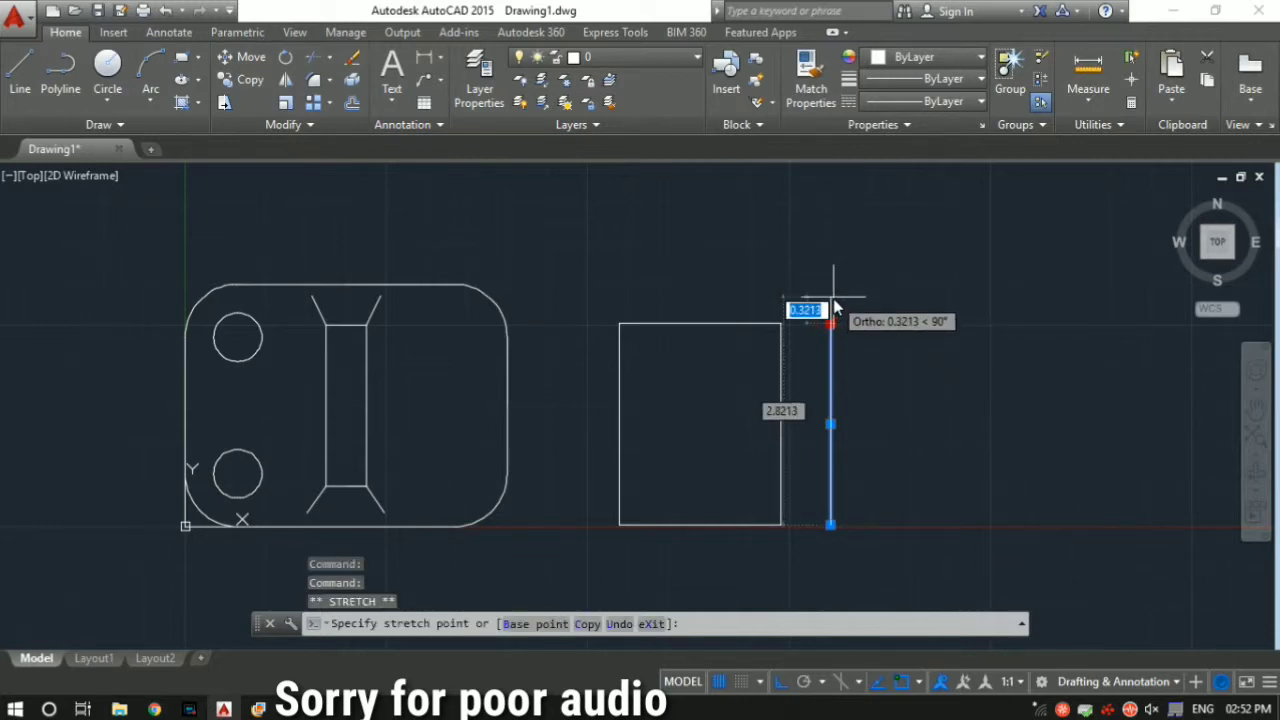
text(0.3)
key(Return)
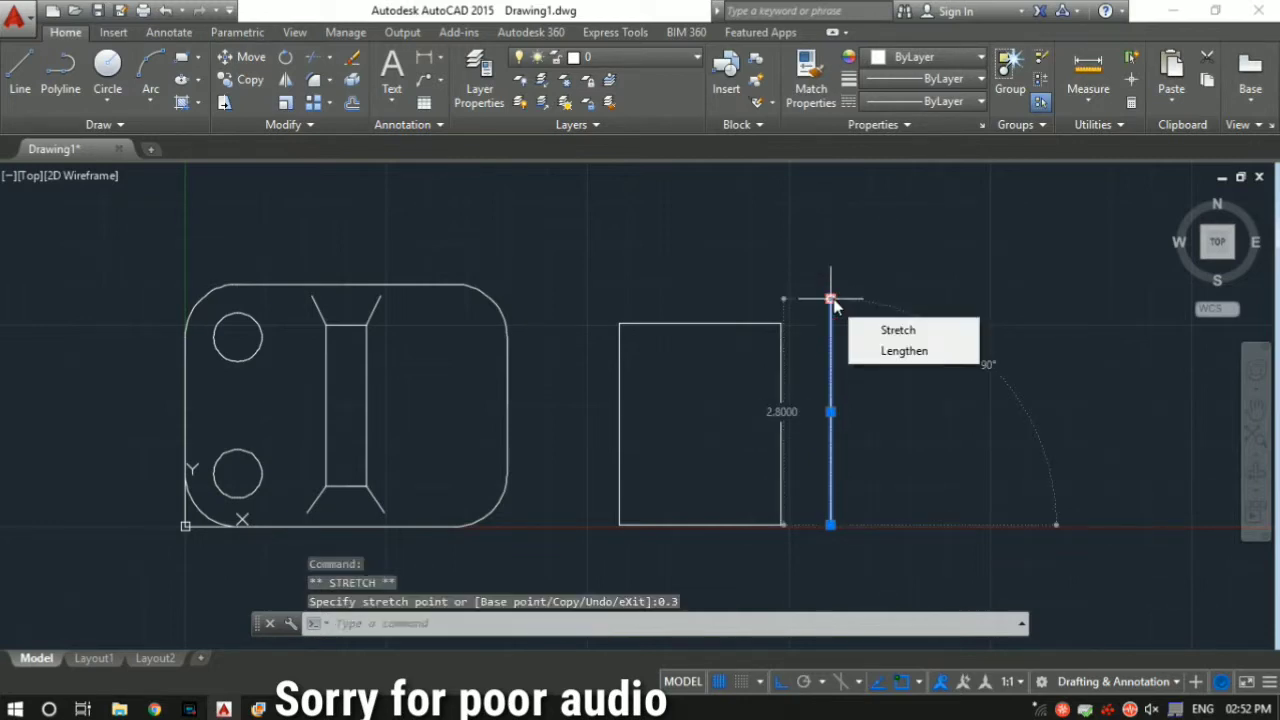
click(830, 524)
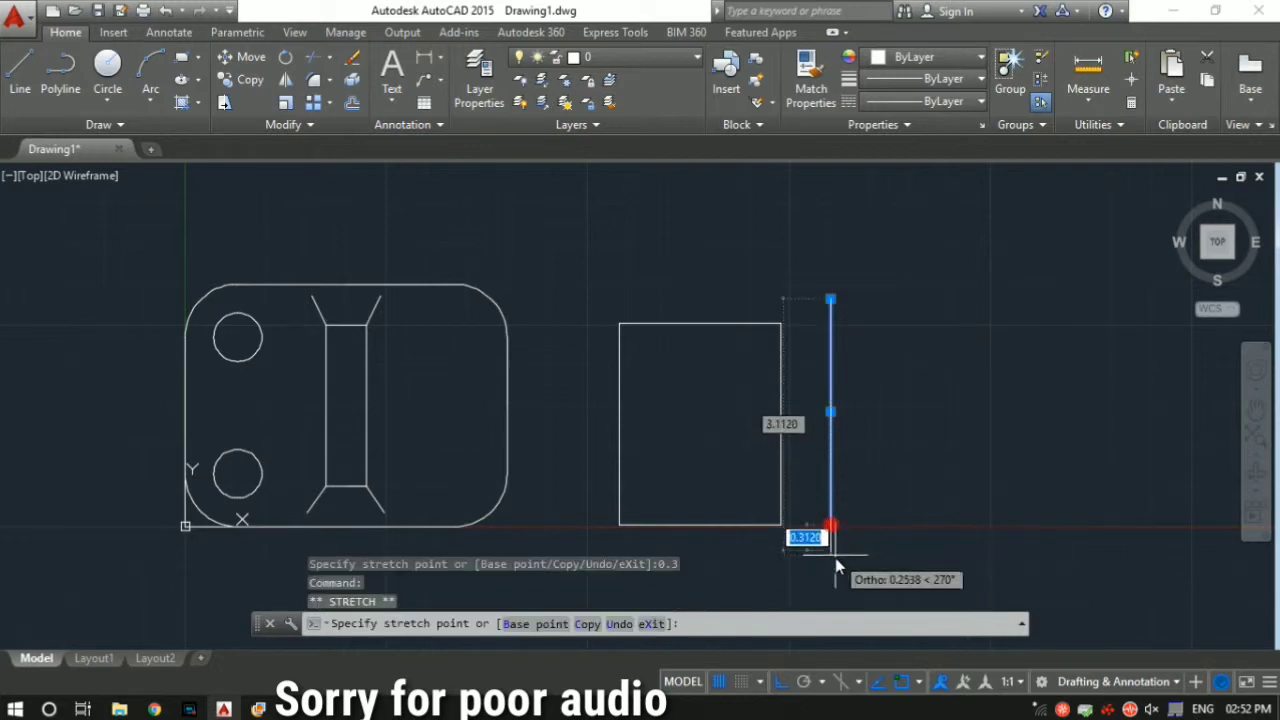
text(0.3)
key(Return)
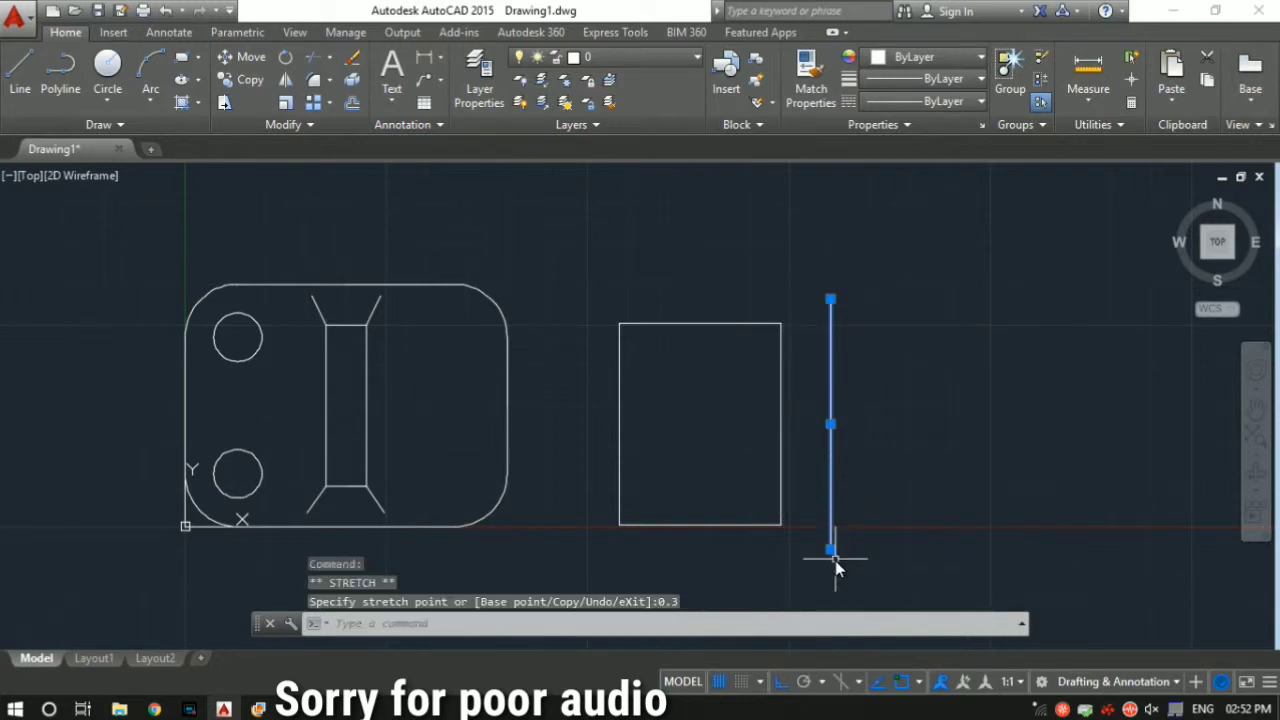
key(Escape)
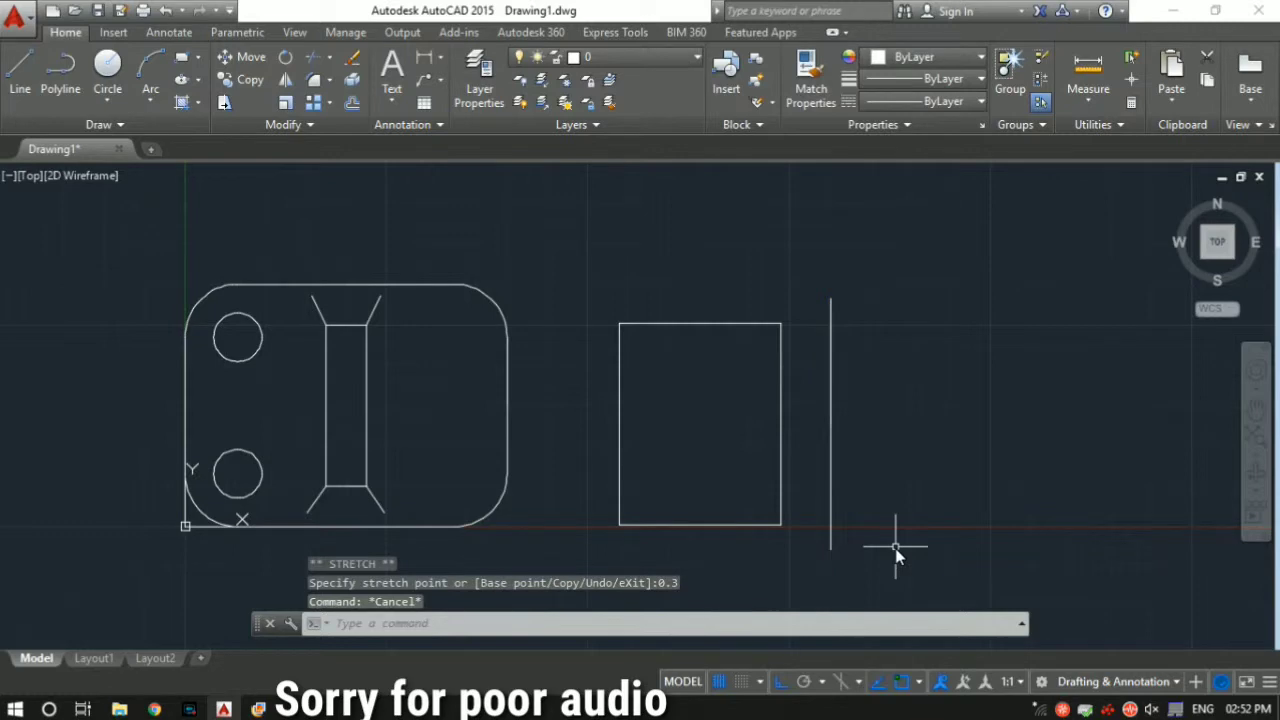
Step: Draw a line from the offset line's upper end left to above the rectangle's edge, and down to its upper-right corner
text(l)
key(Return)
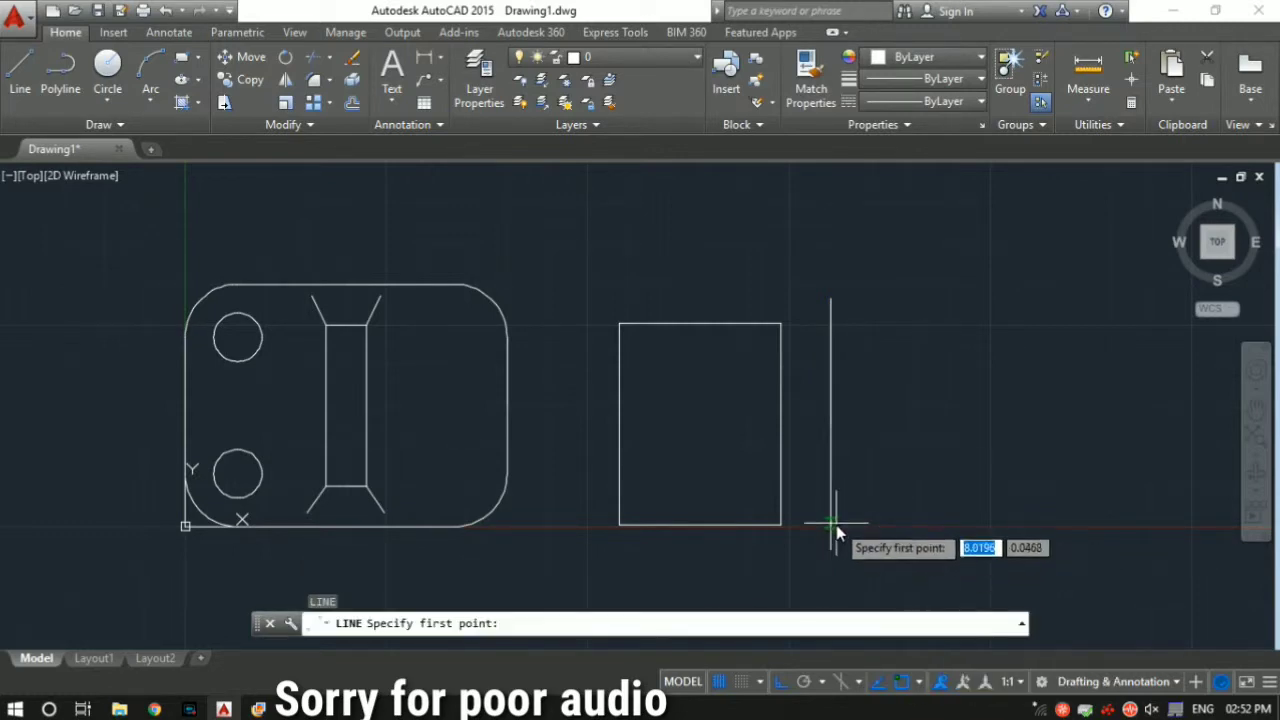
click(830, 300)
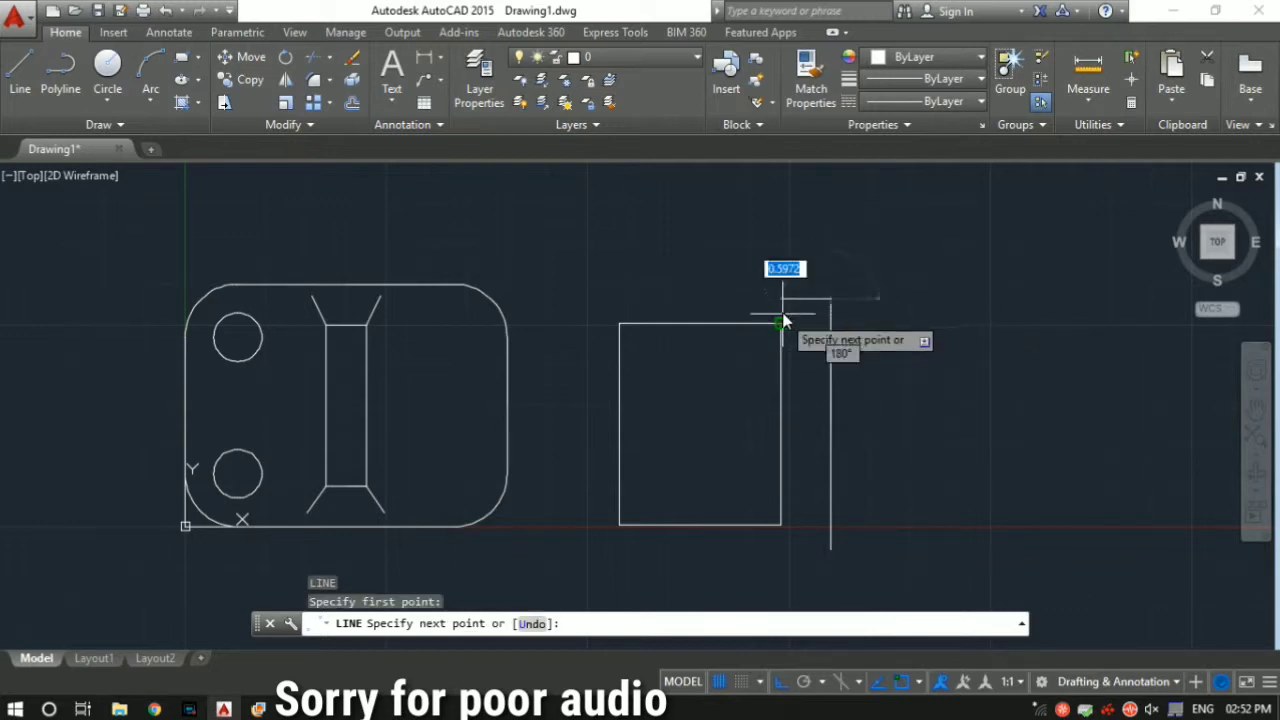
click(782, 298)
click(781, 324)
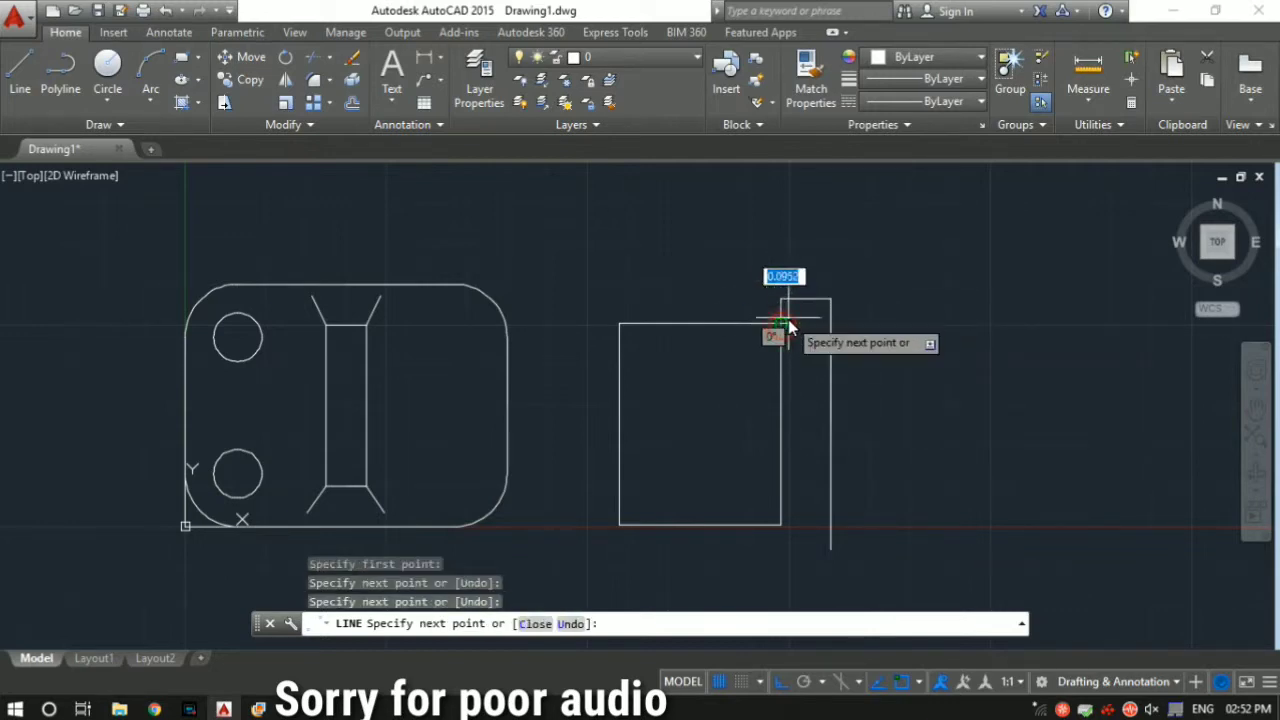
key(Escape)
Step: Draw a line from the offset line's lower end left to below the rectangle's edge, and up to its lower-right corner
key(Return)
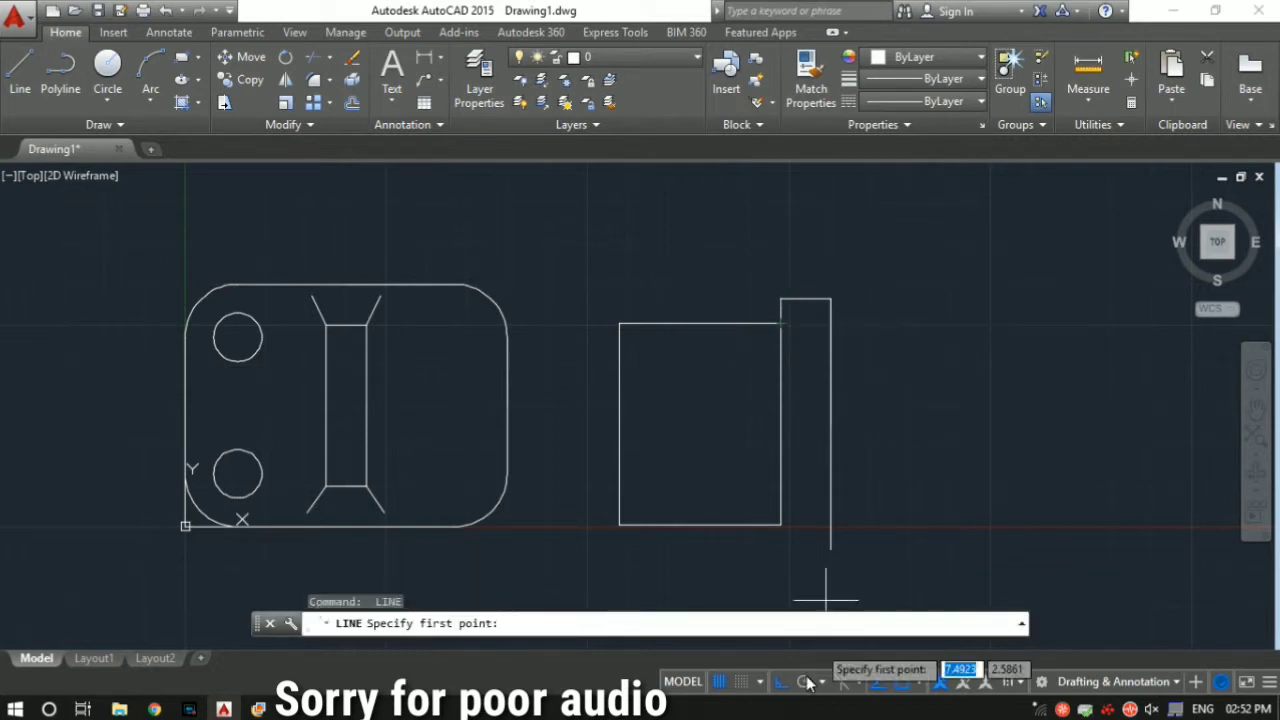
click(831, 547)
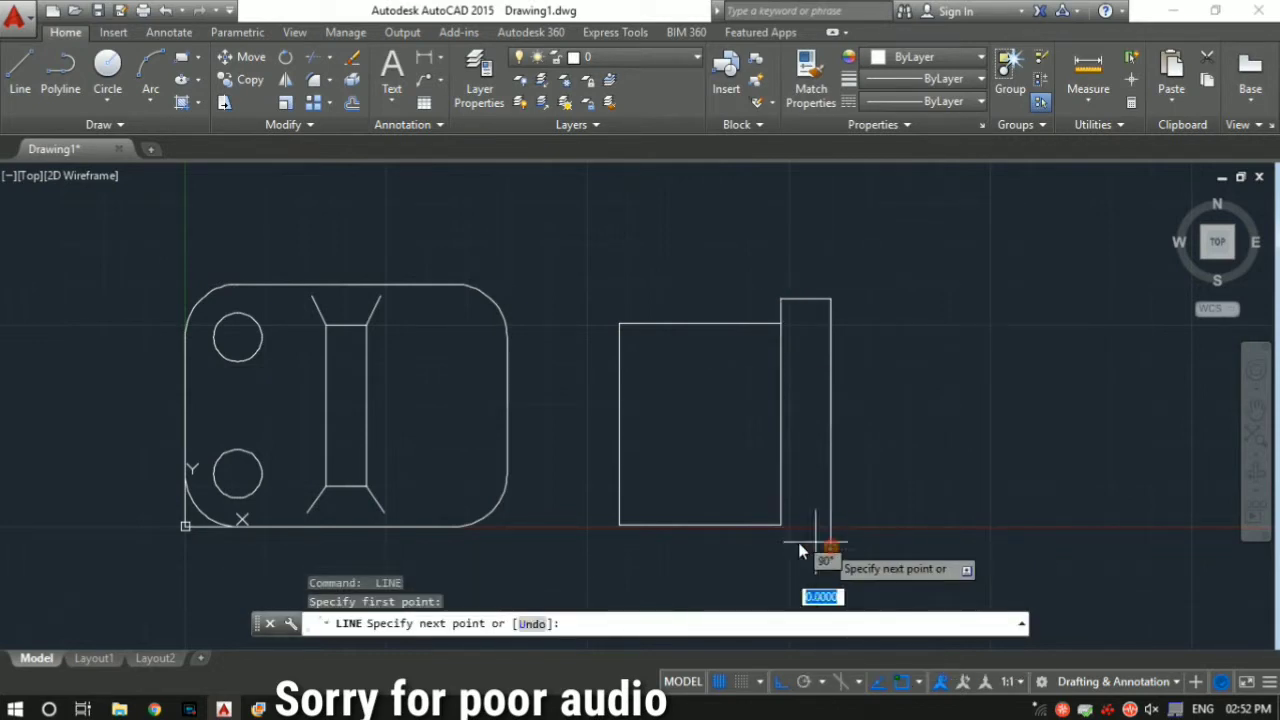
click(781, 547)
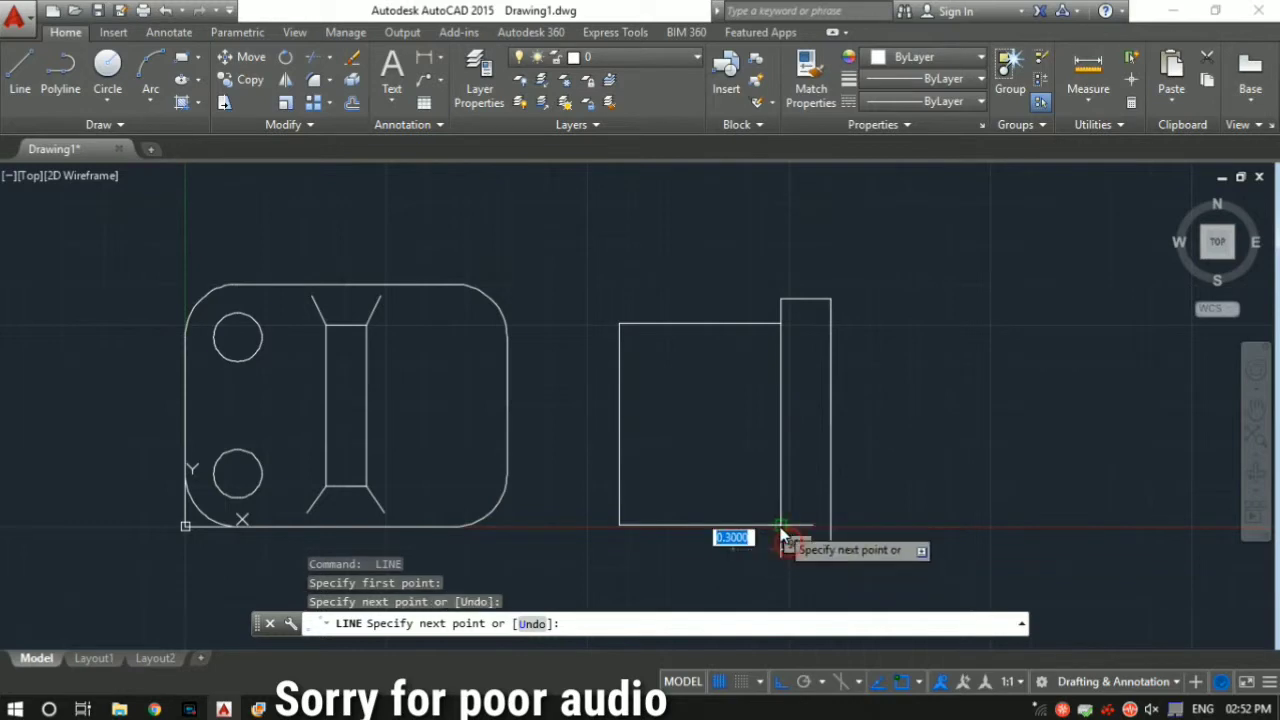
click(781, 524)
key(Escape)
key(Escape)
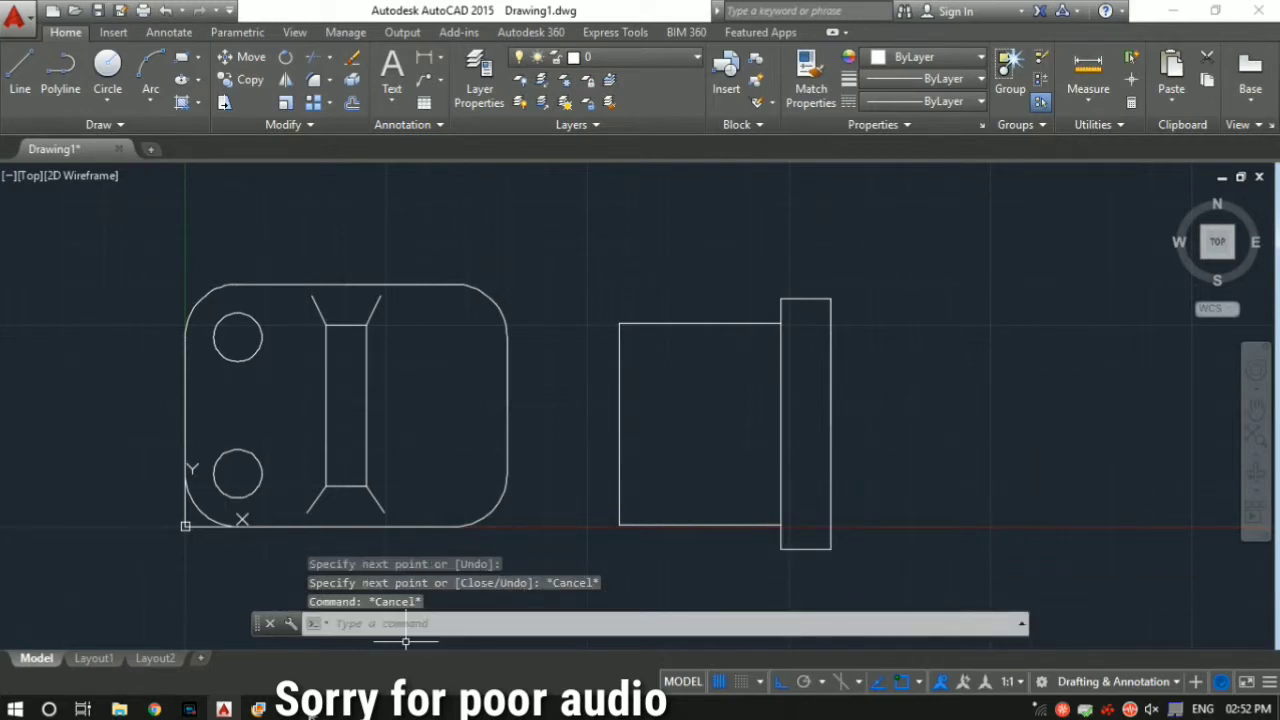
Step: Check the hole size in the reference image, and draw a 1-unit diameter circle at the centre of the side view's square
click(257, 709)
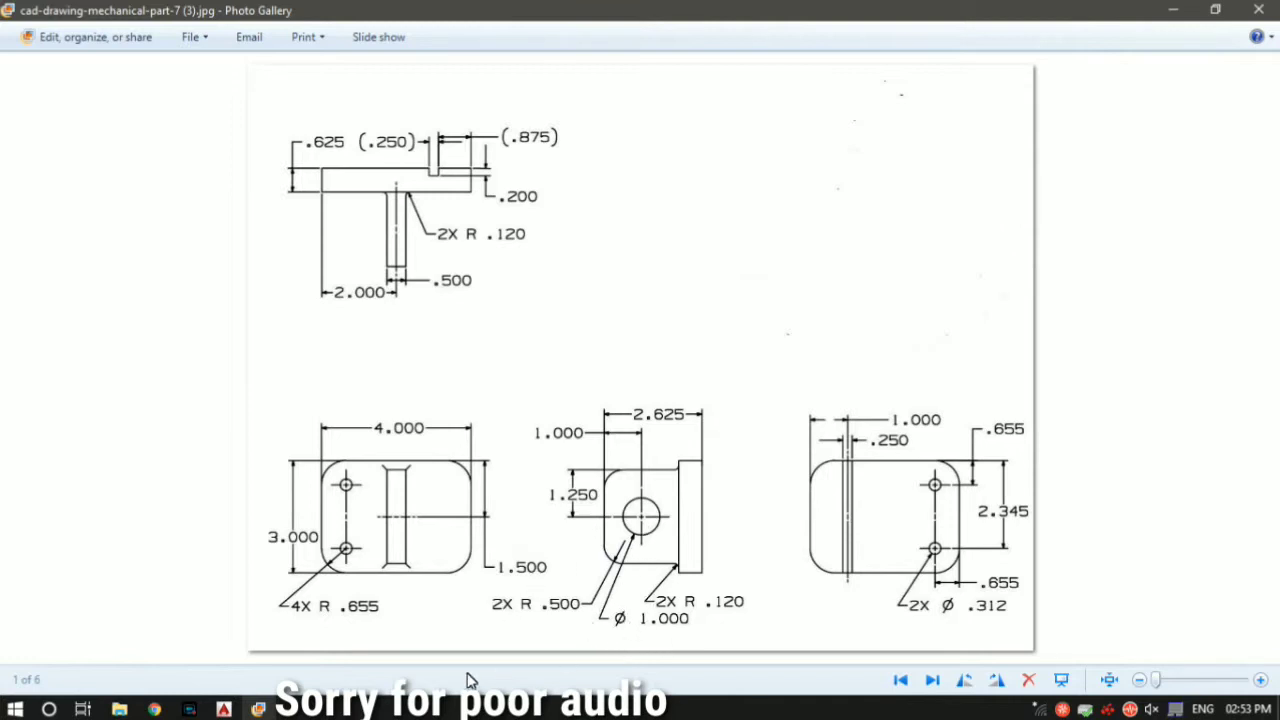
click(262, 710)
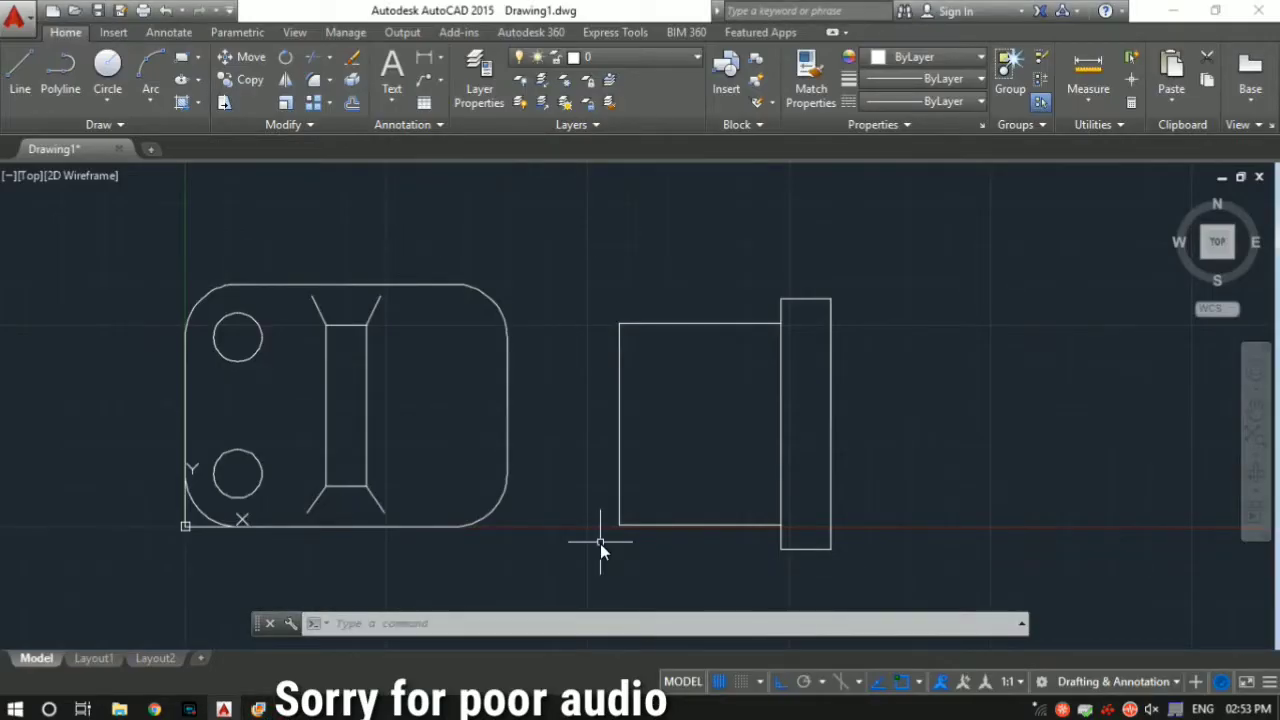
text(c)
key(Return)
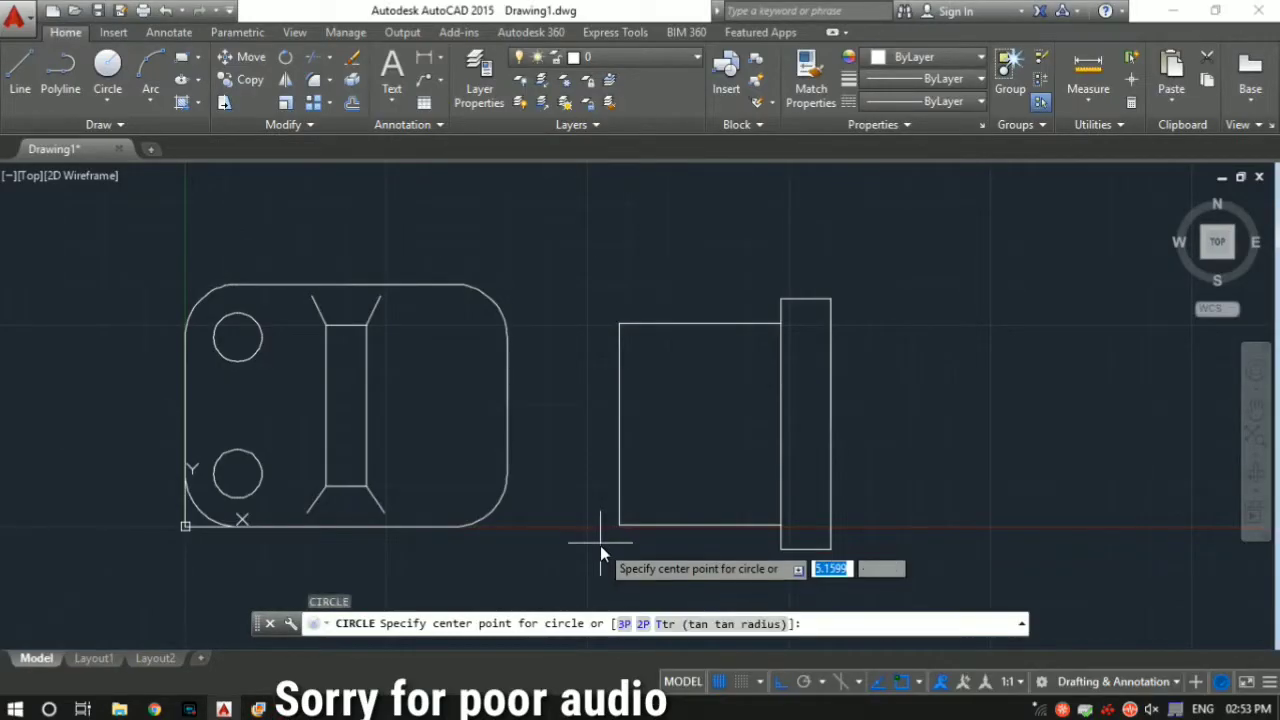
click(699, 427)
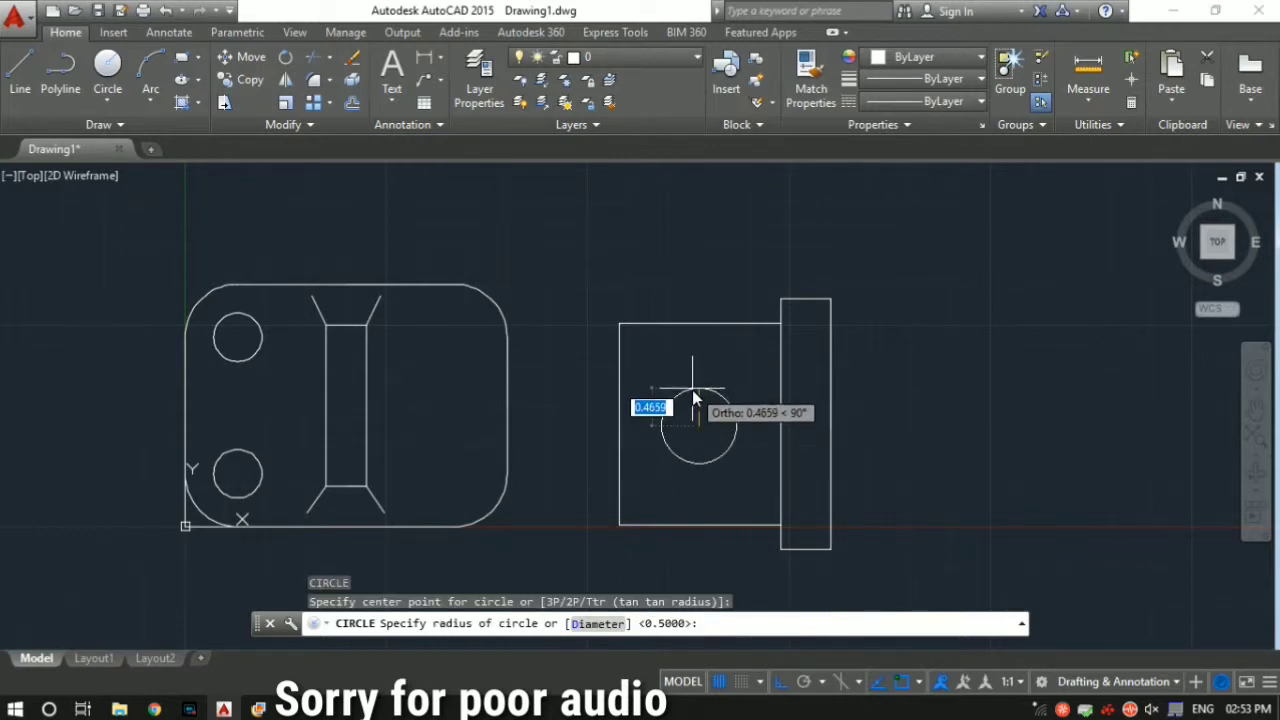
click(598, 623)
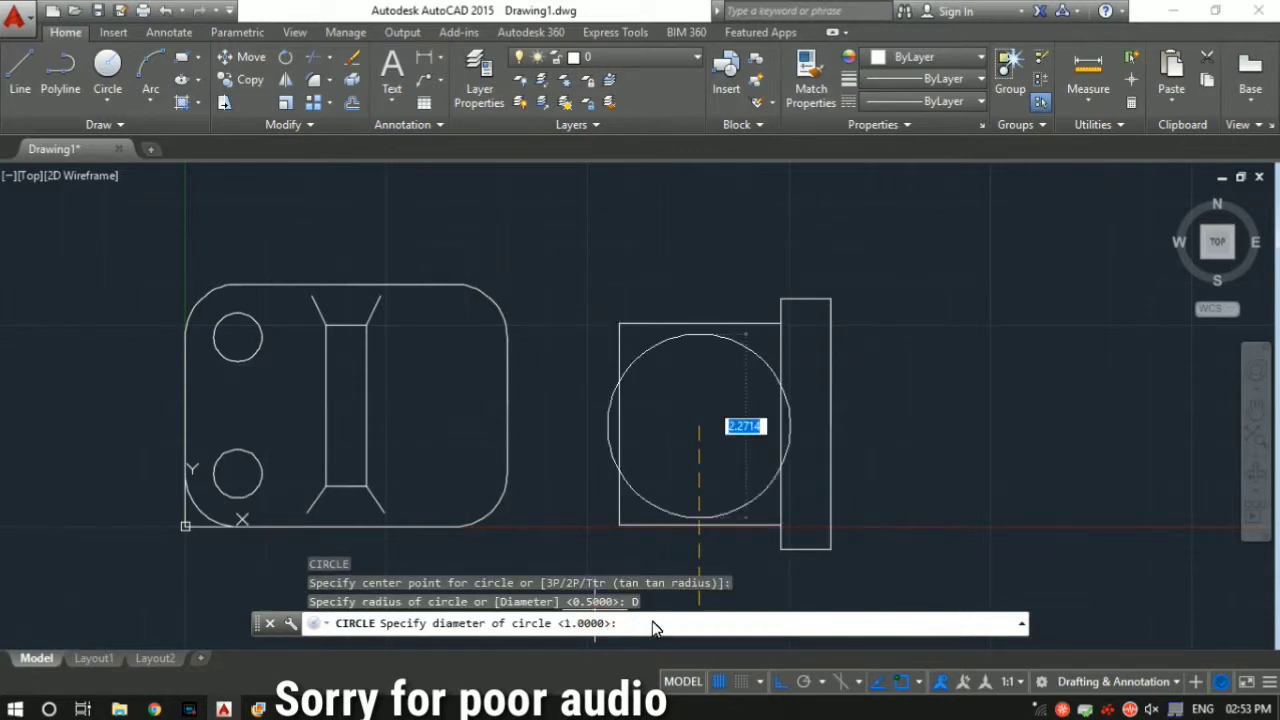
text(1)
key(Return)
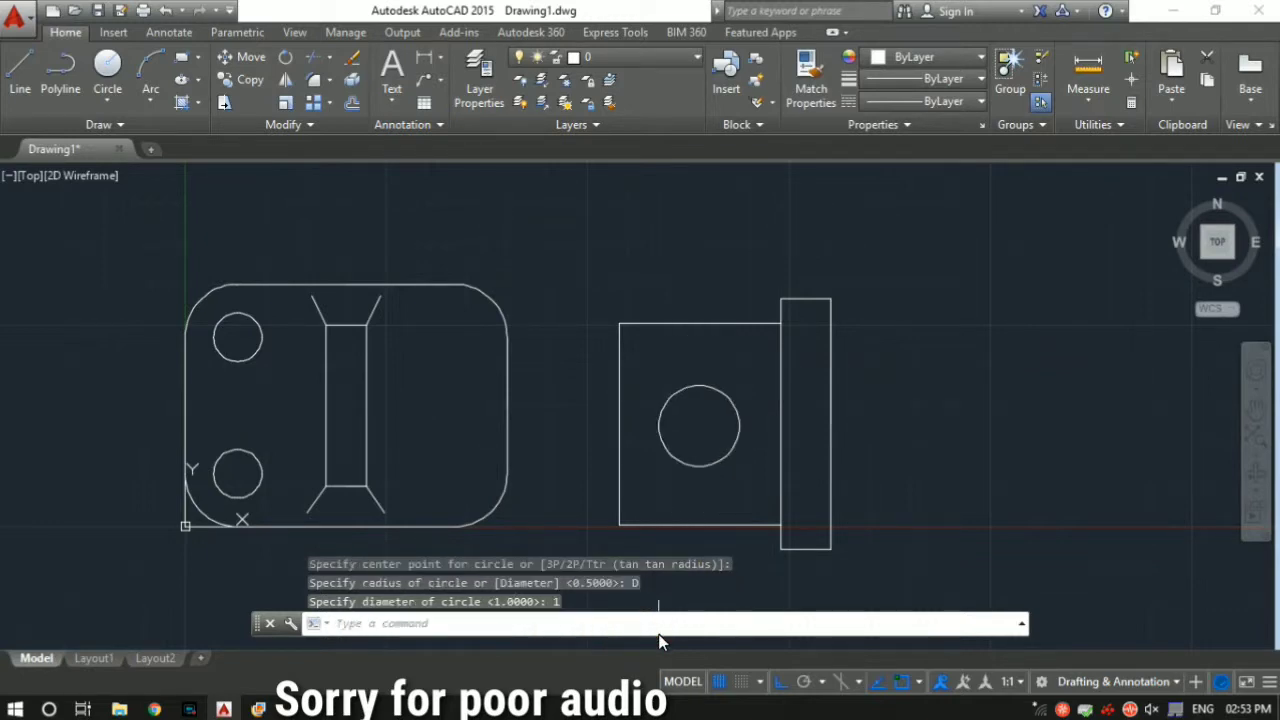
click(707, 469)
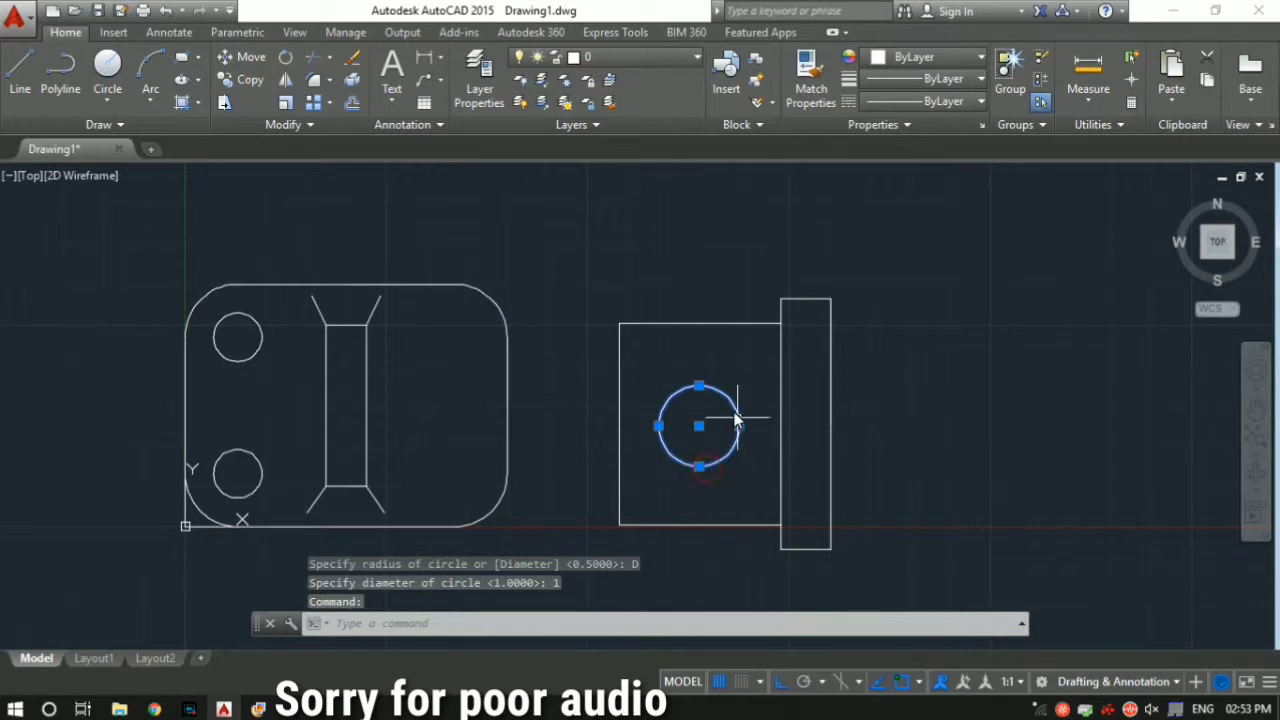
click(708, 325)
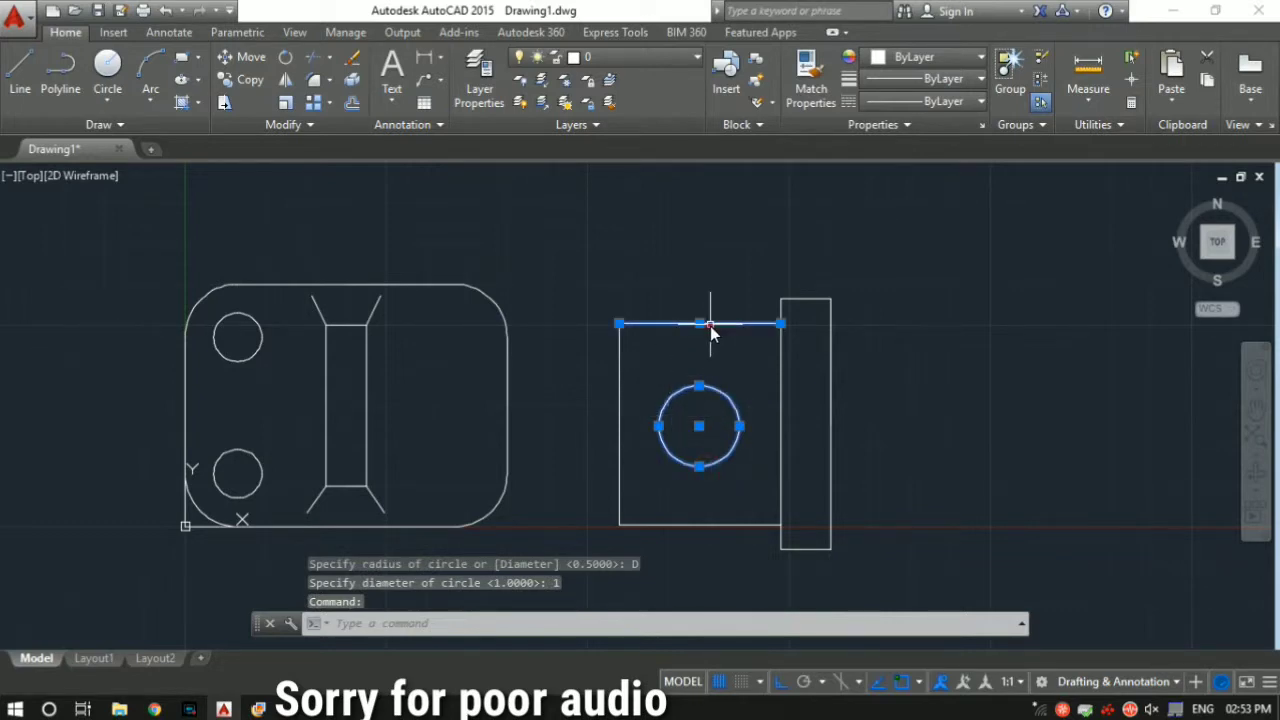
key(Escape)
key(Escape)
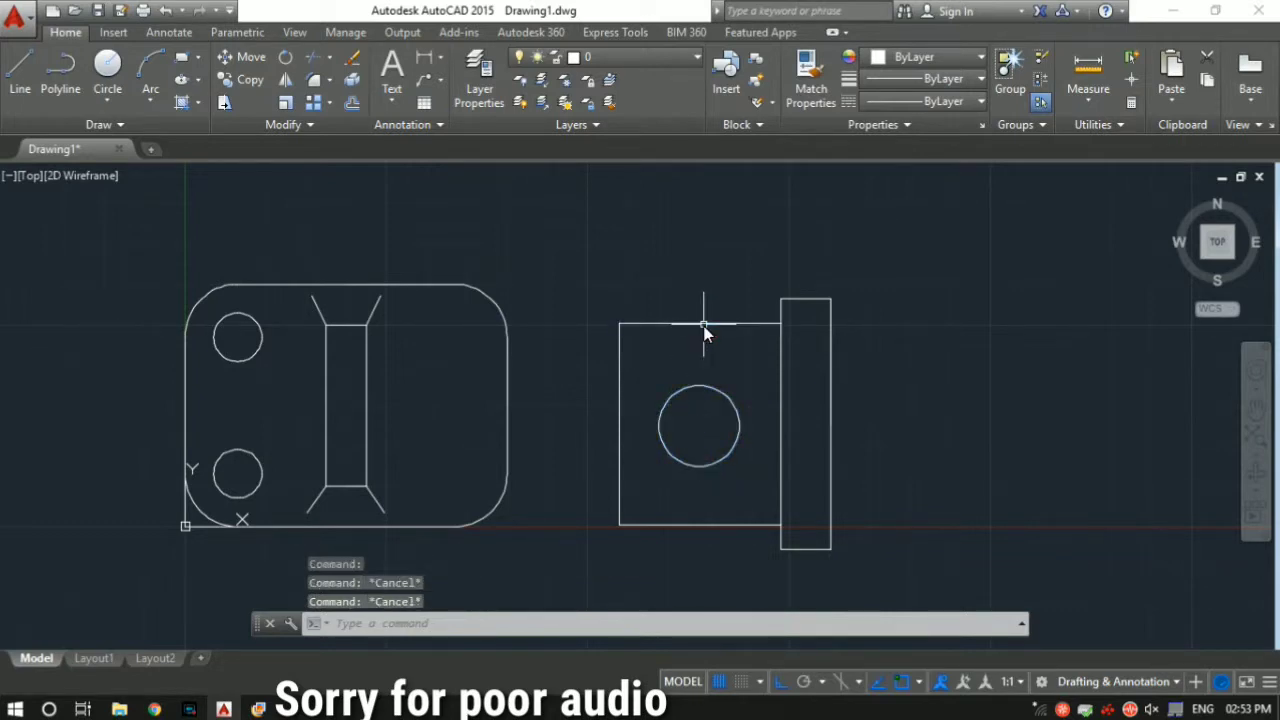
Step: Draw a vertical construction line down from the square's upper edge midpoint and a horizontal one across from its left edge midpoint
text(l)
key(Return)
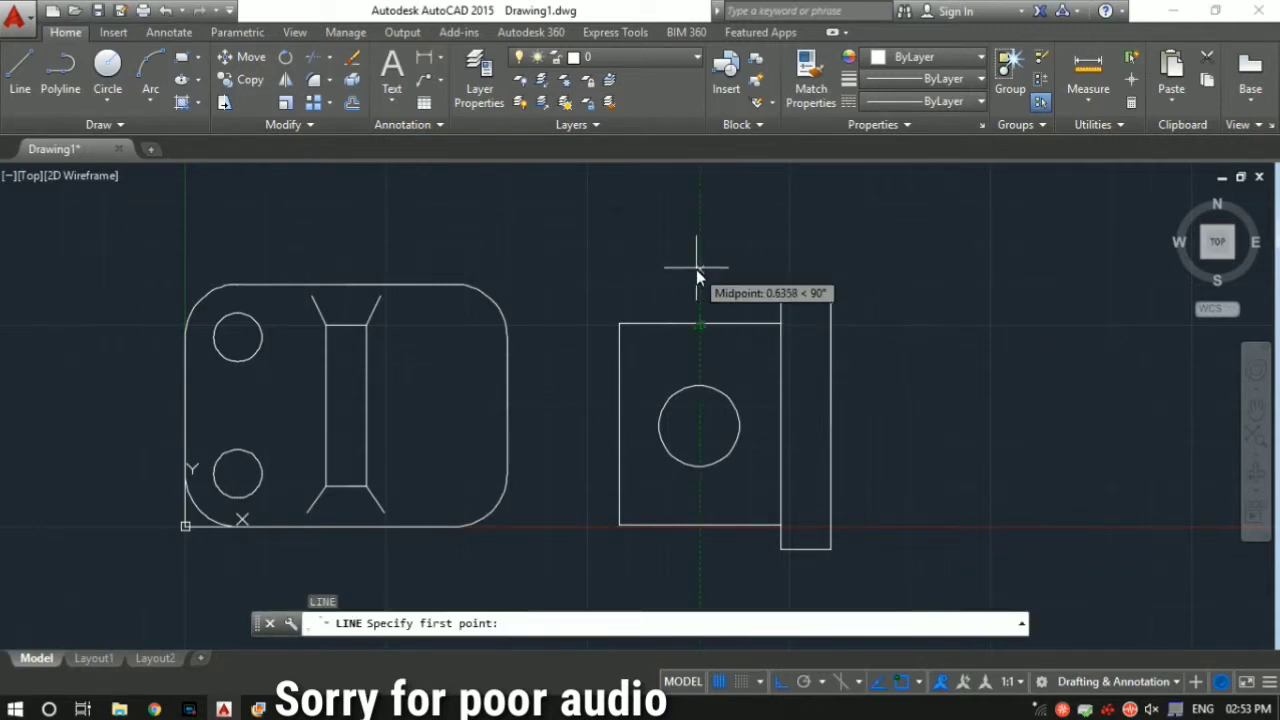
click(700, 324)
click(700, 510)
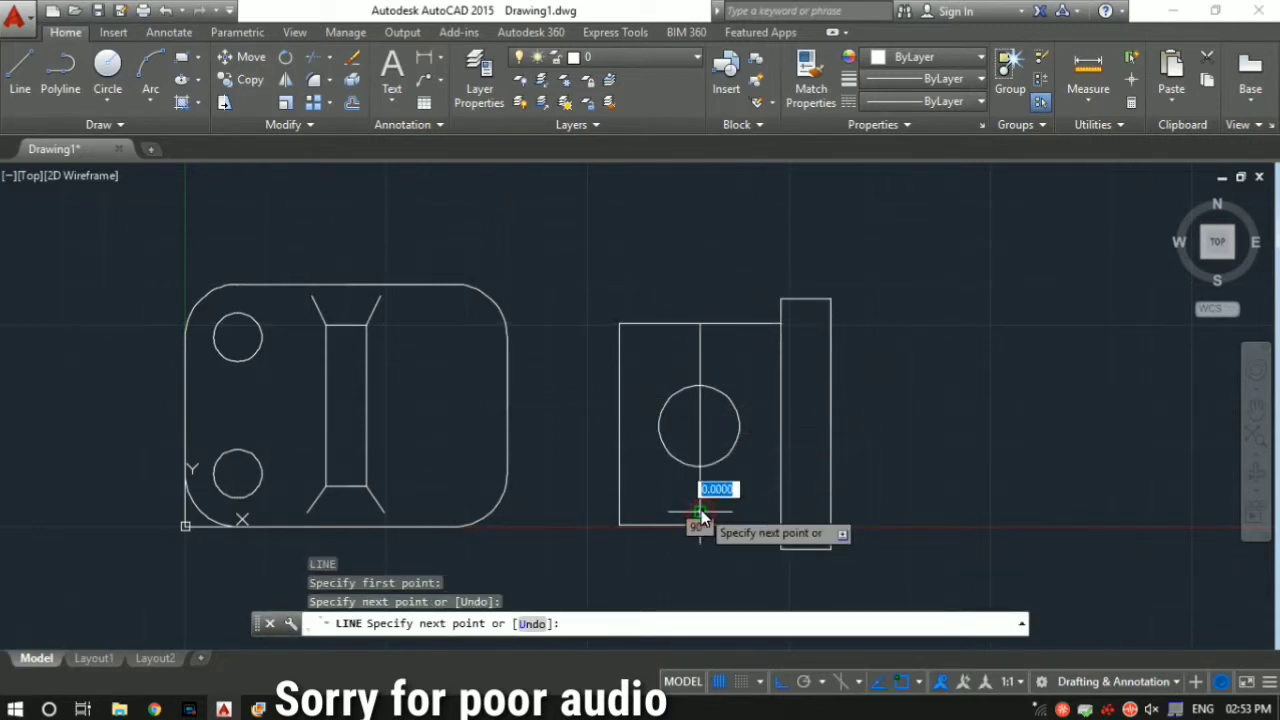
key(Escape)
text(l)
key(Return)
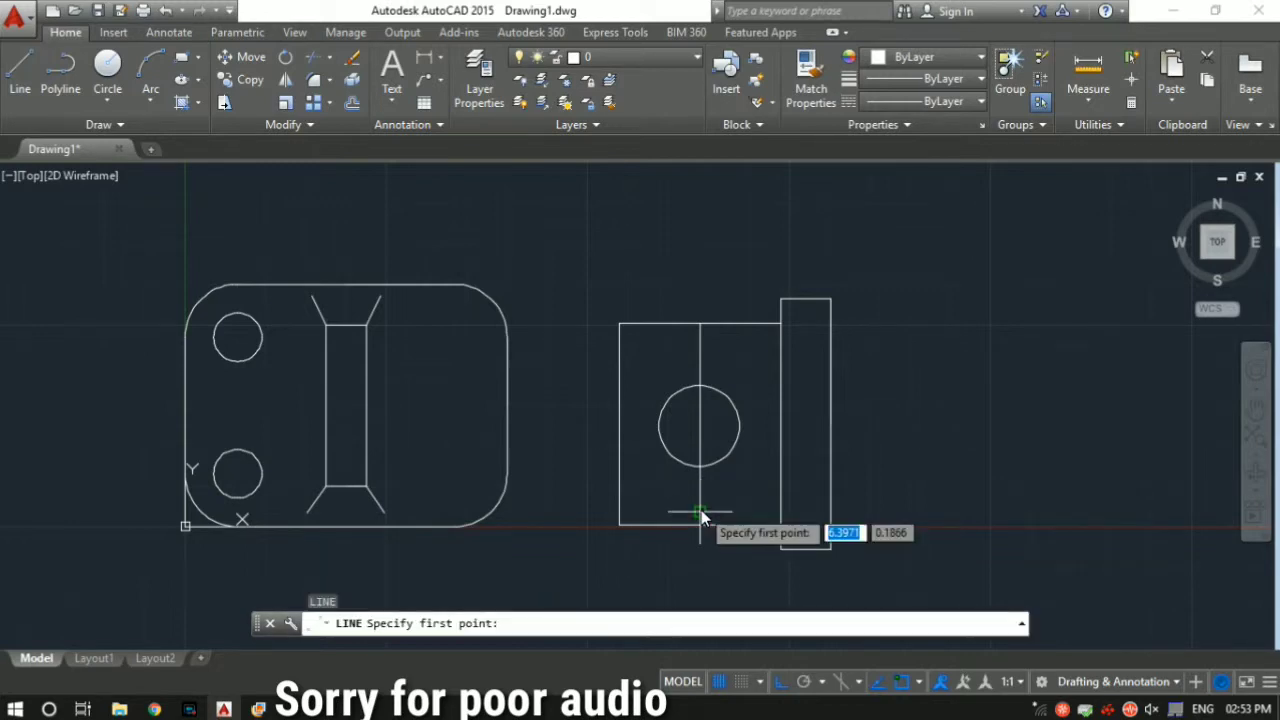
click(622, 427)
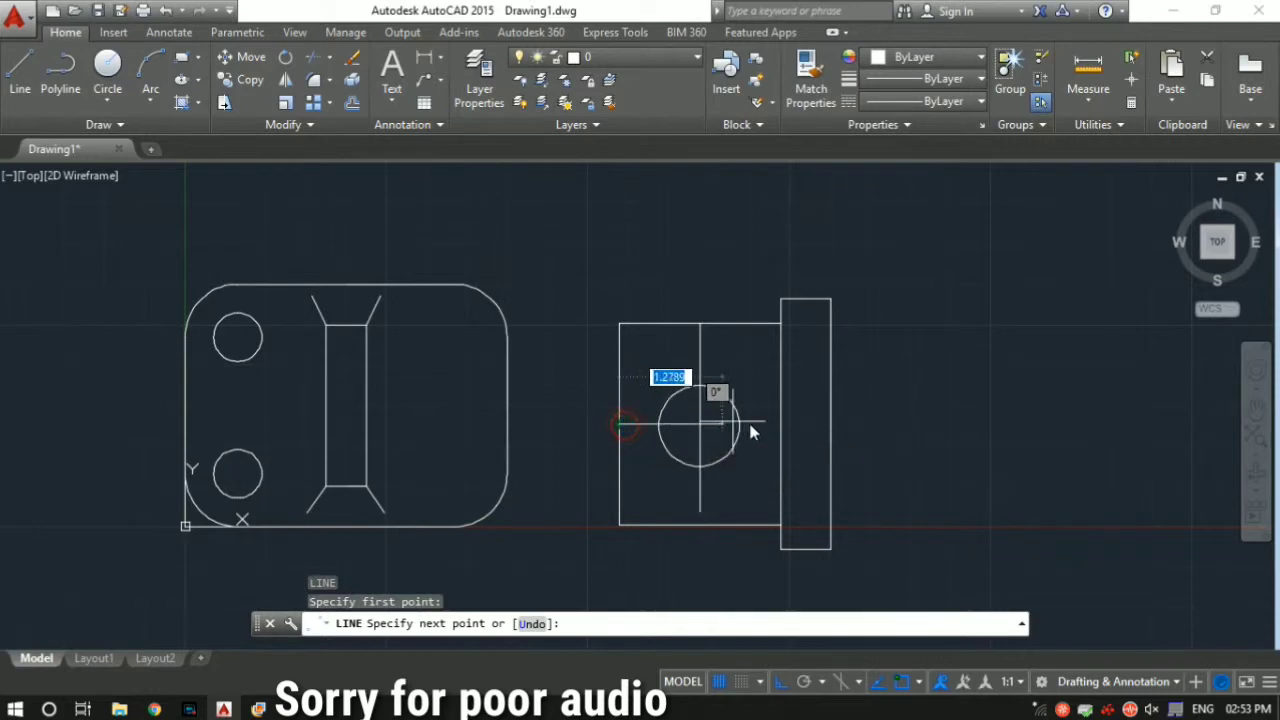
key(Escape)
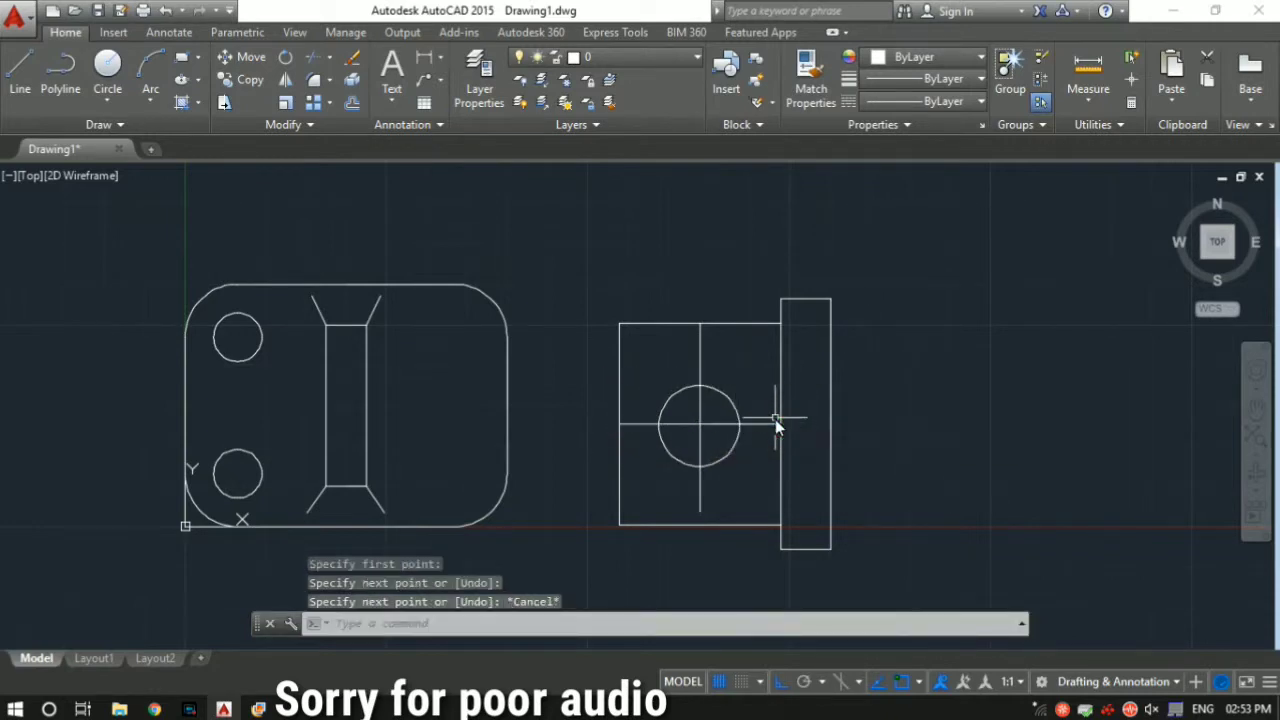
Step: Move the circle by its centre onto the intersection of the two construction lines
click(728, 459)
scroll(729, 457, up, 2)
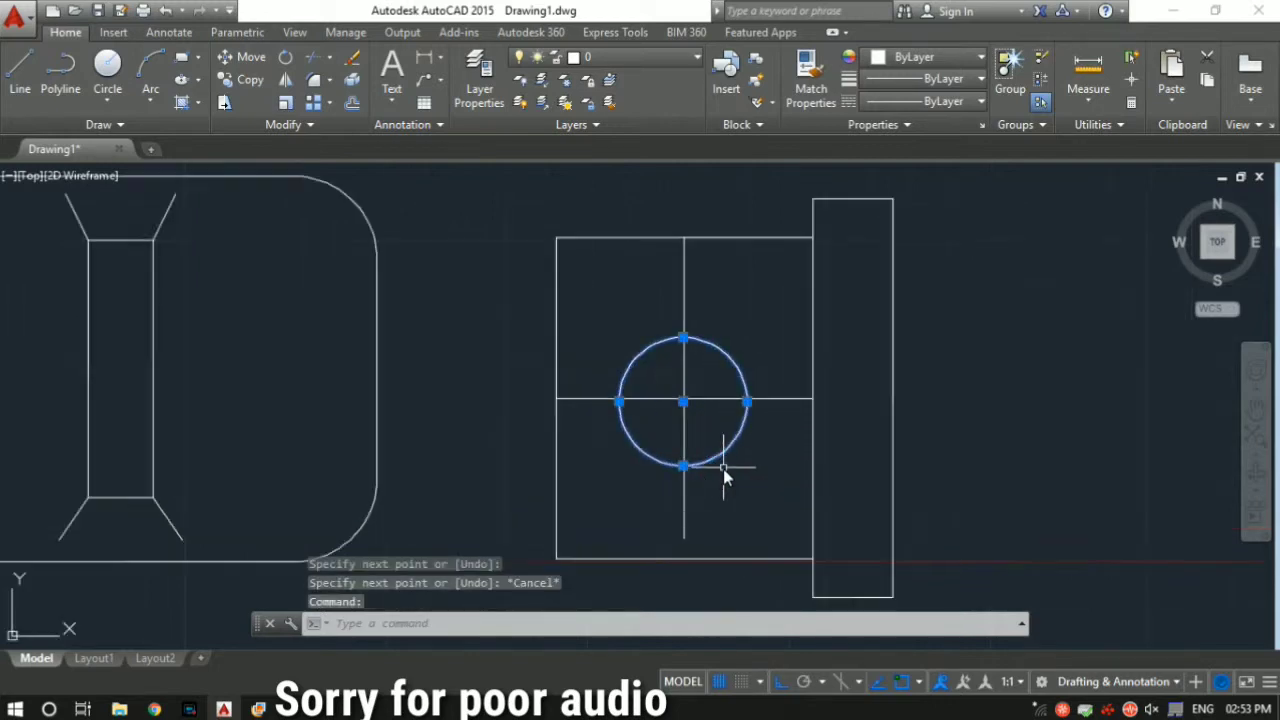
scroll(723, 469, up, 5)
text(m)
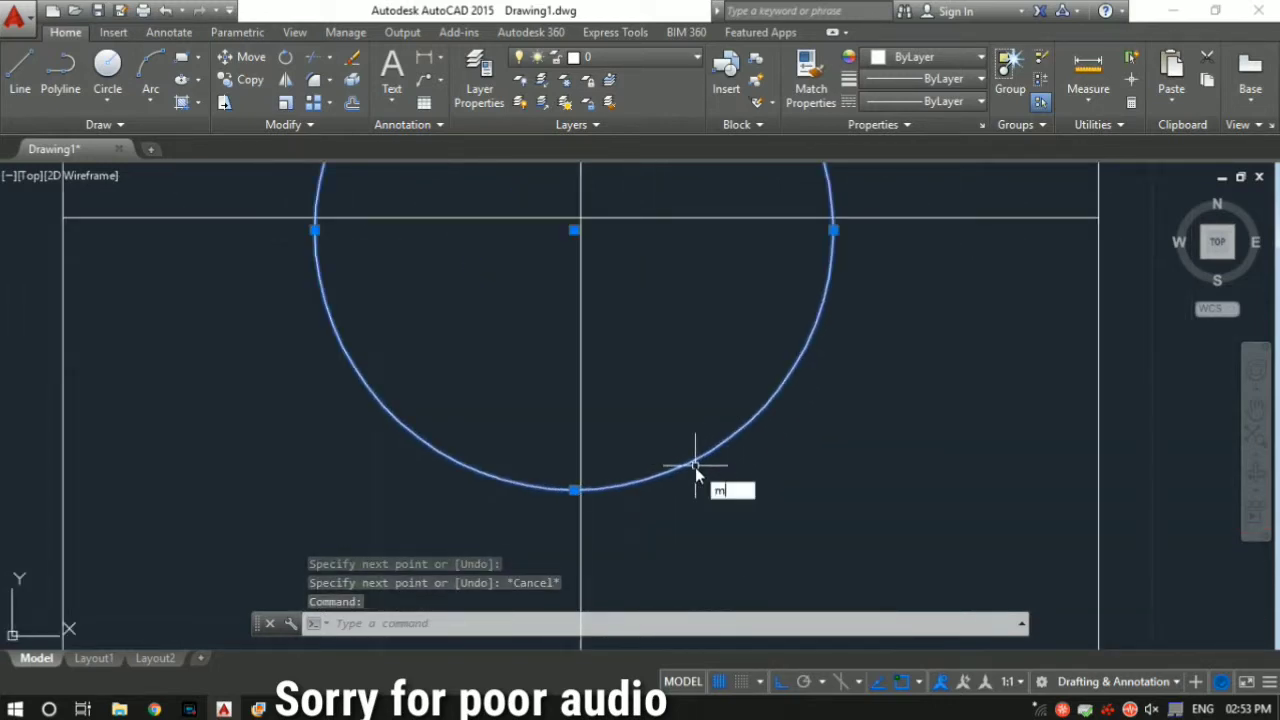
key(Return)
middle_drag(651, 383, 670, 456)
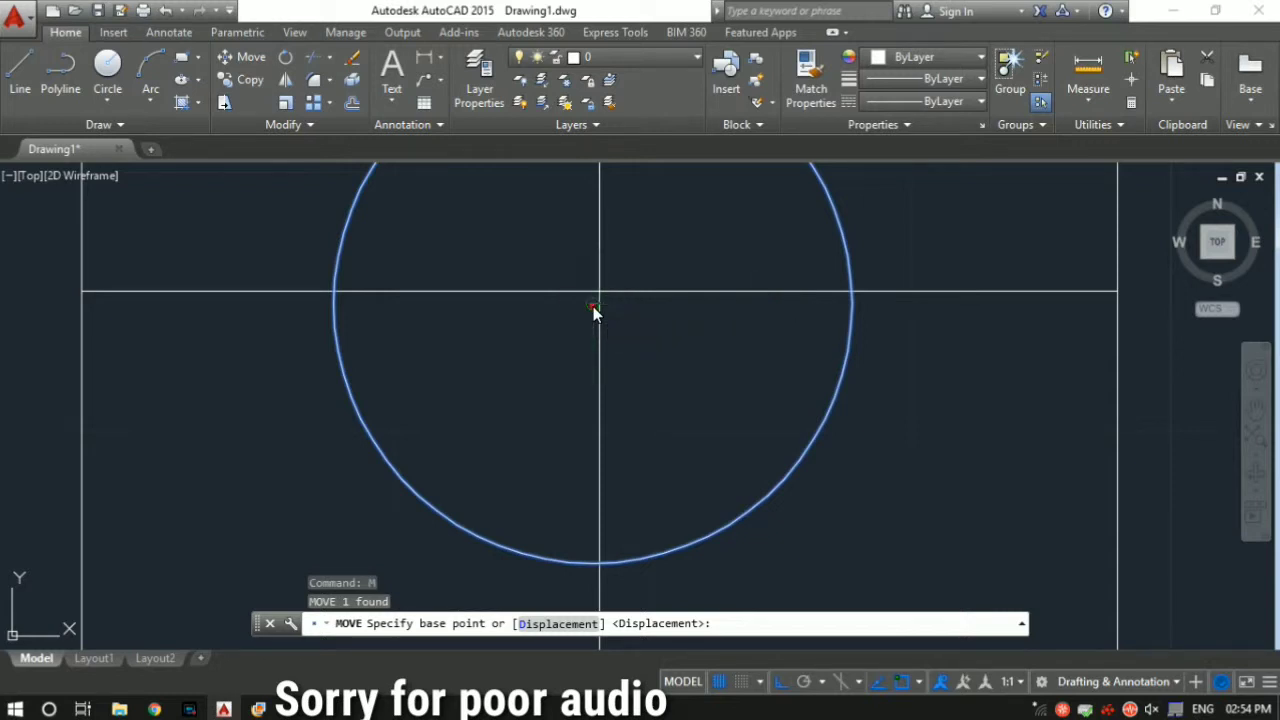
click(593, 306)
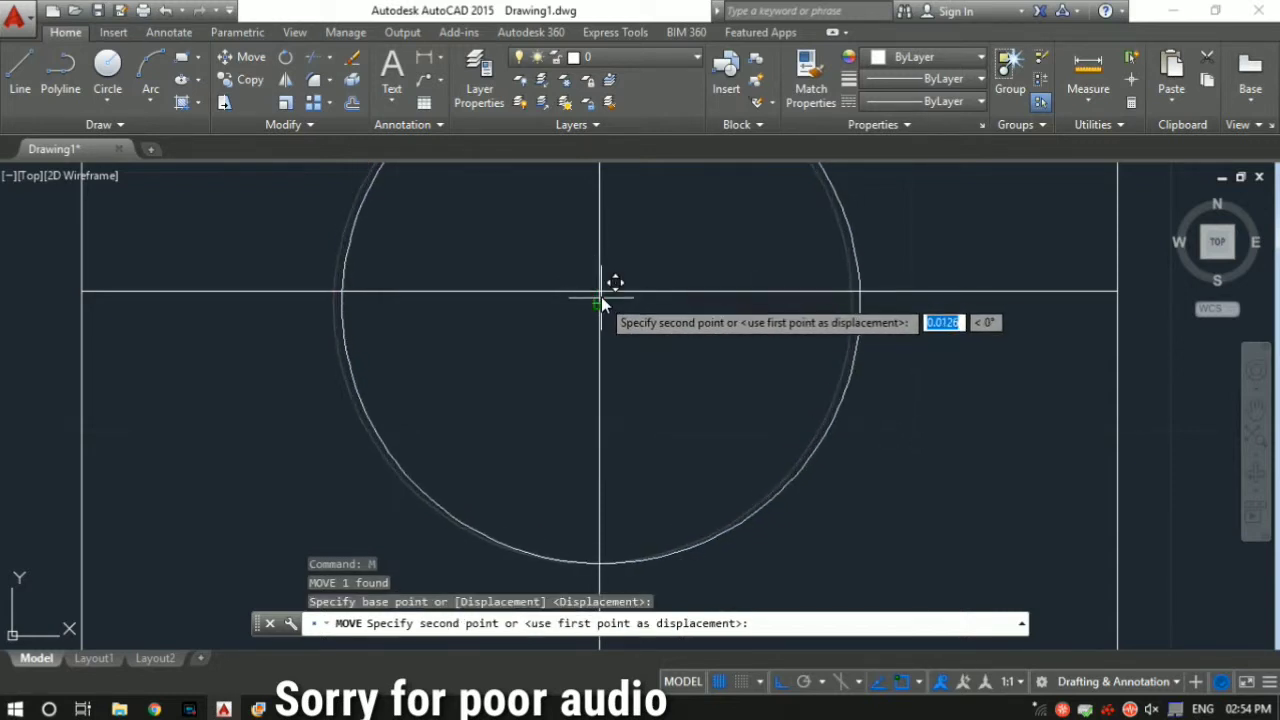
click(603, 299)
scroll(656, 328, down, 5)
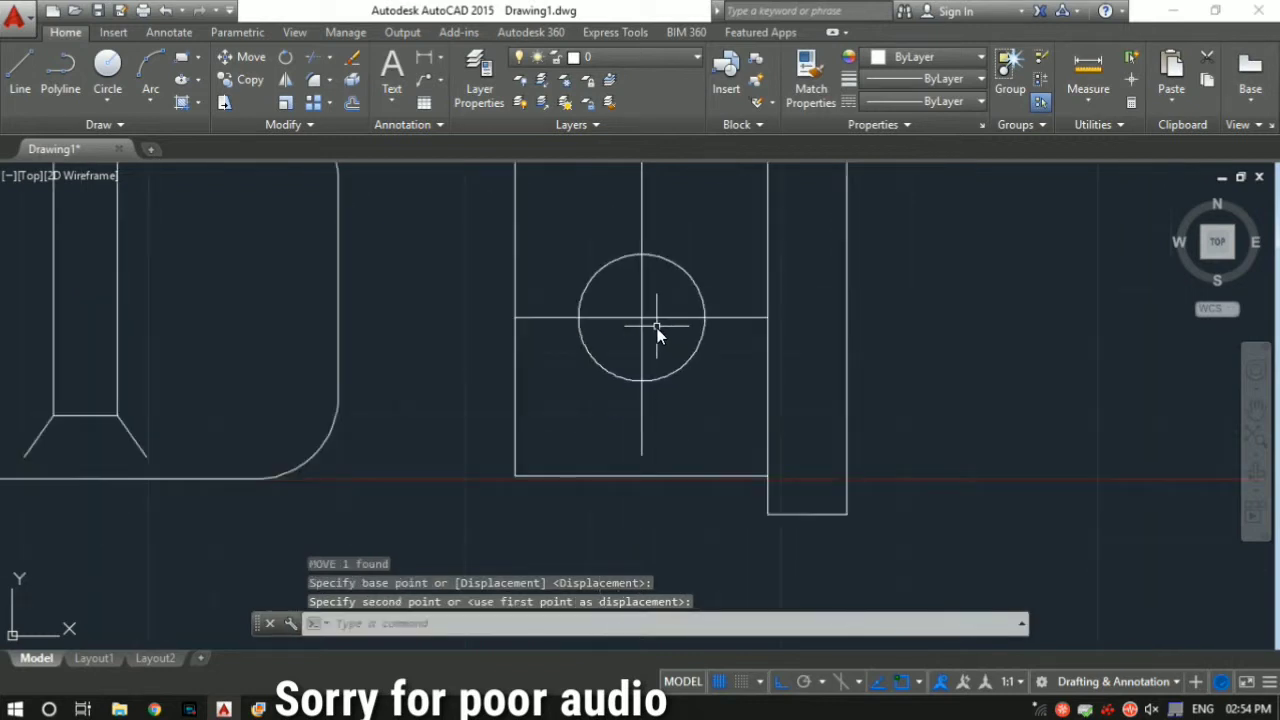
Step: Erase the vertical and horizontal construction lines through the circle
click(645, 430)
click(641, 430)
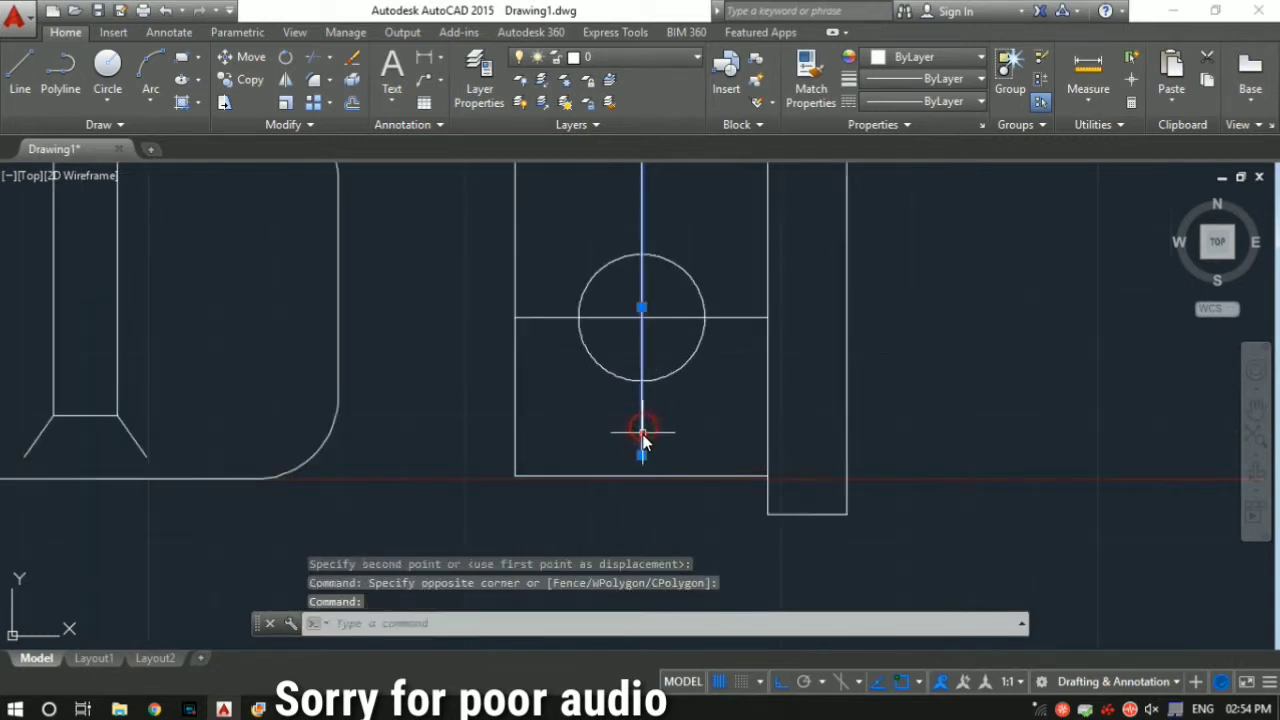
key(Delete)
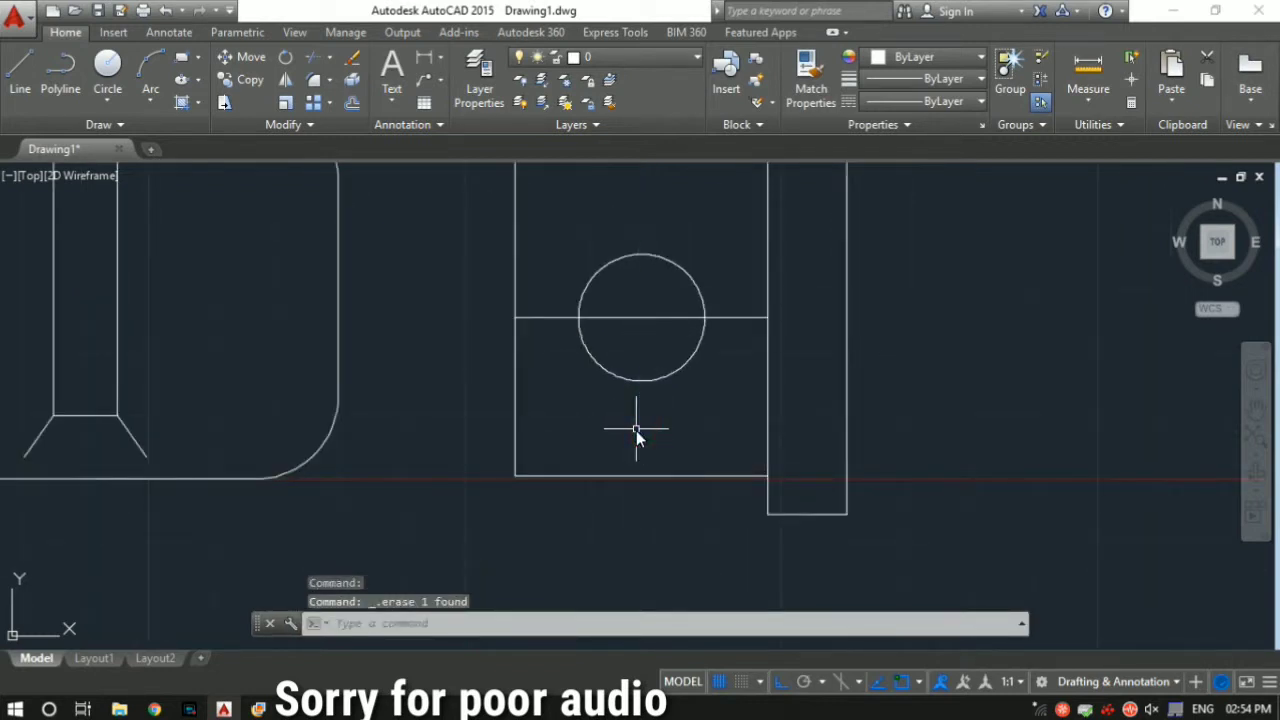
click(733, 317)
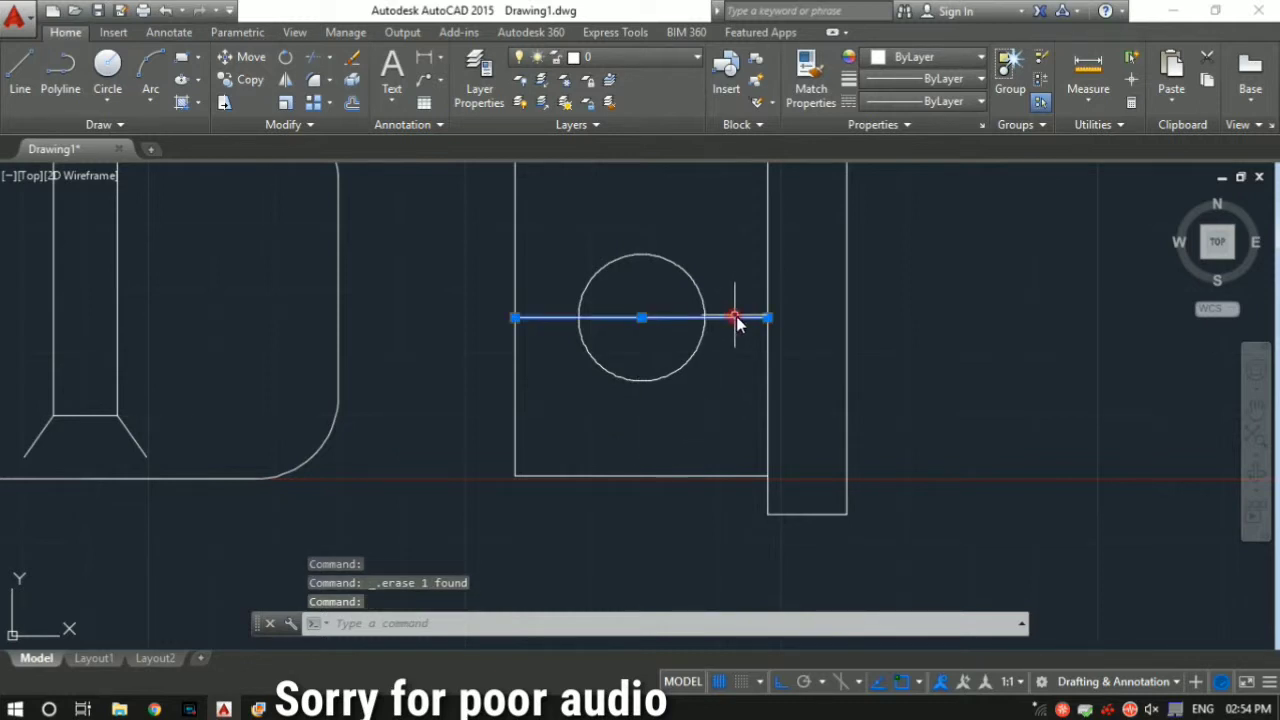
key(Delete)
scroll(650, 239, down, 1)
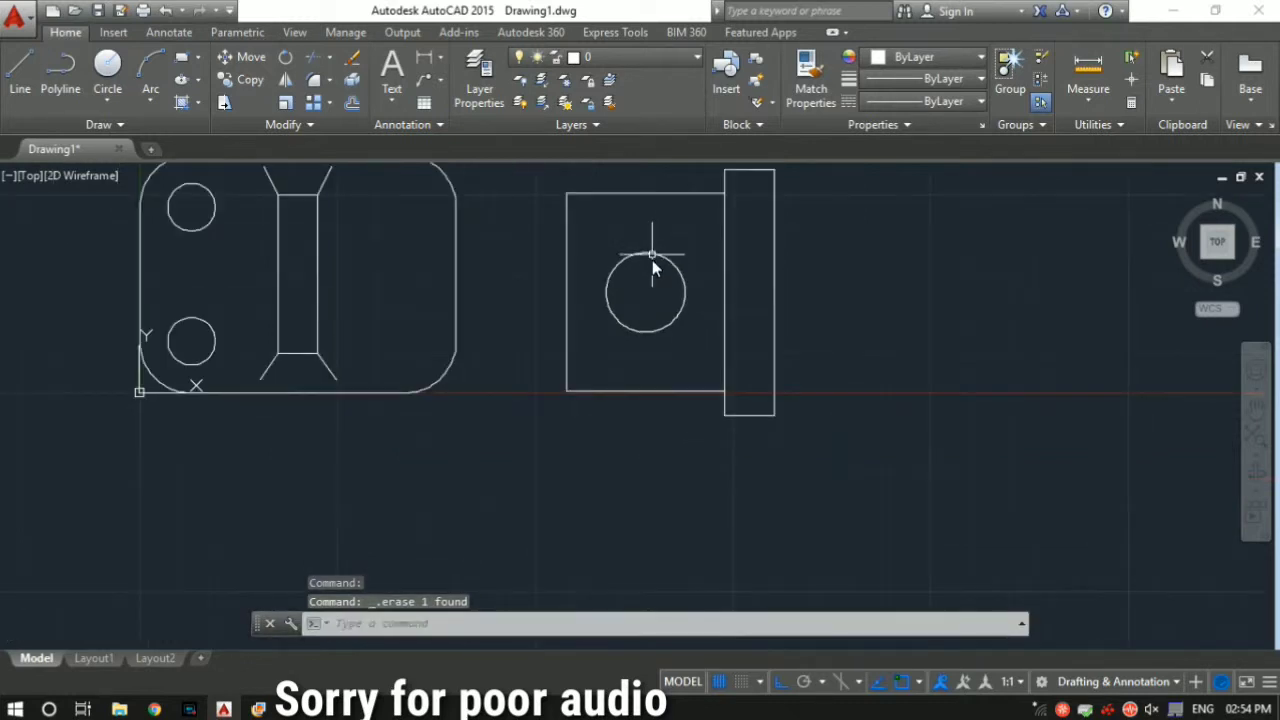
scroll(654, 264, up, 1)
middle_drag(649, 257, 640, 329)
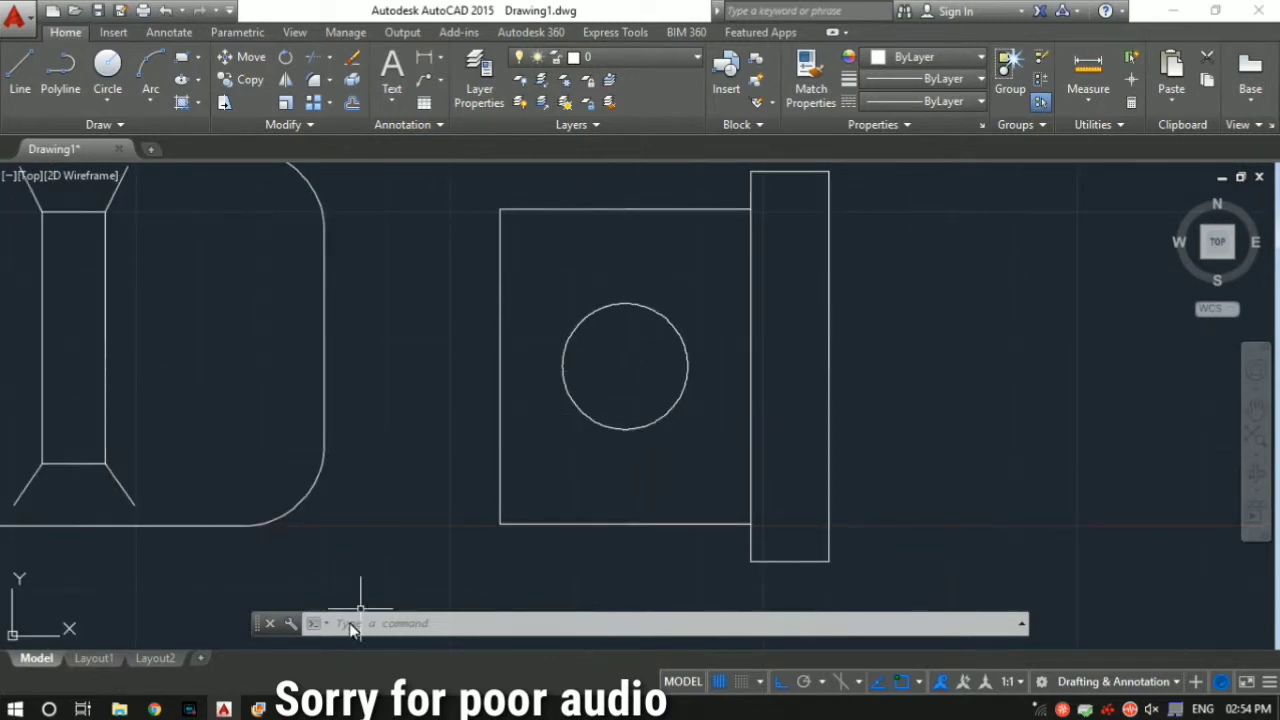
Step: Check the corner radius in the reference image, and fillet the square's lower-left corner with radius 0.5
click(258, 709)
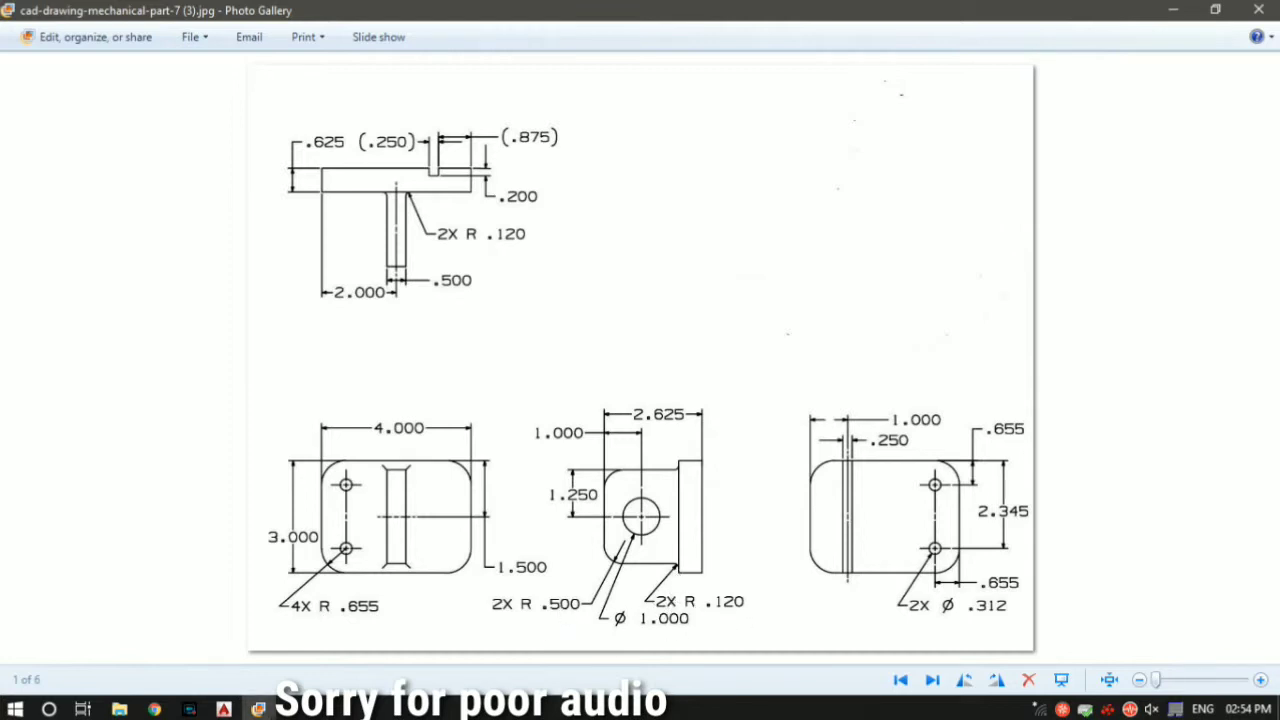
key(alt+Tab)
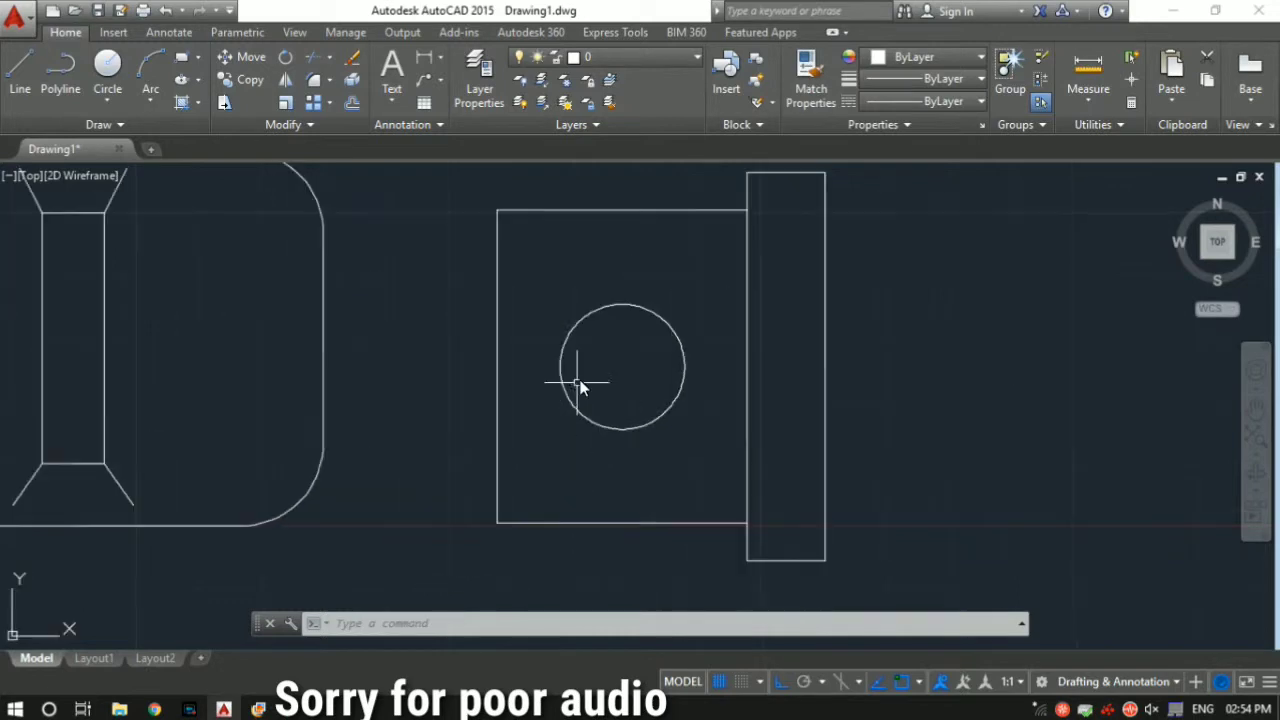
scroll(578, 384, down, 3)
text(f)
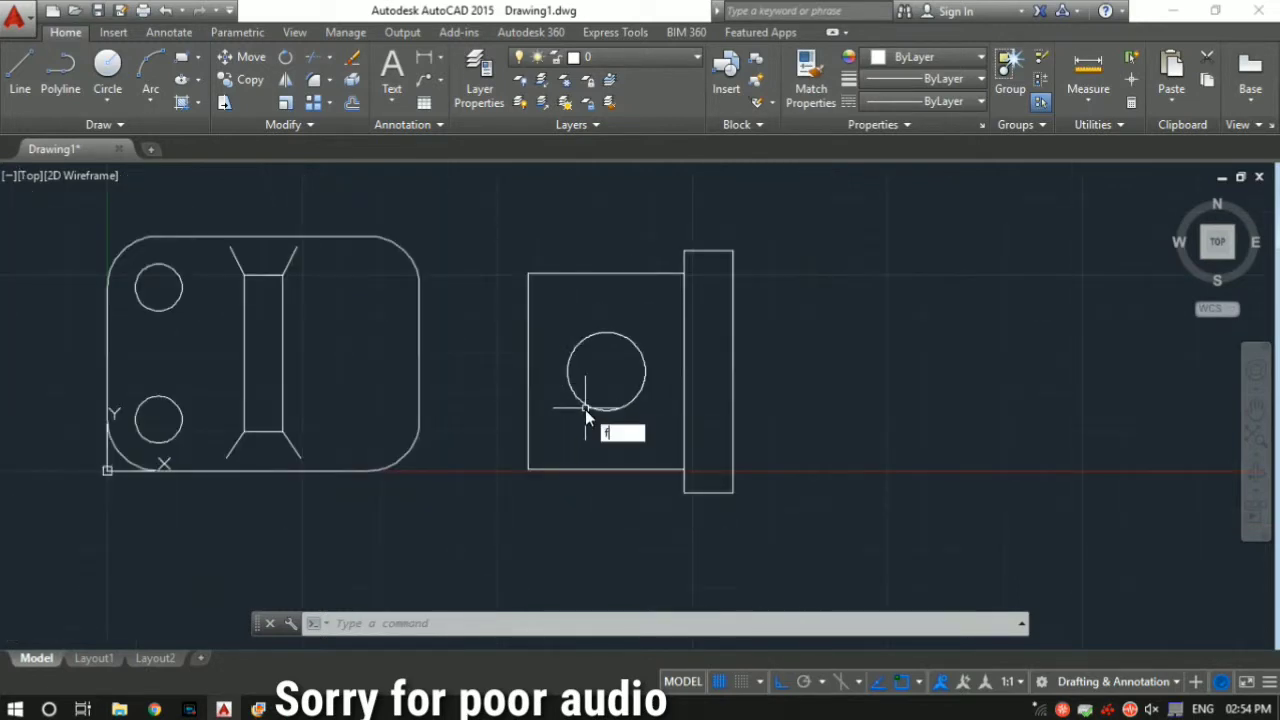
key(Return)
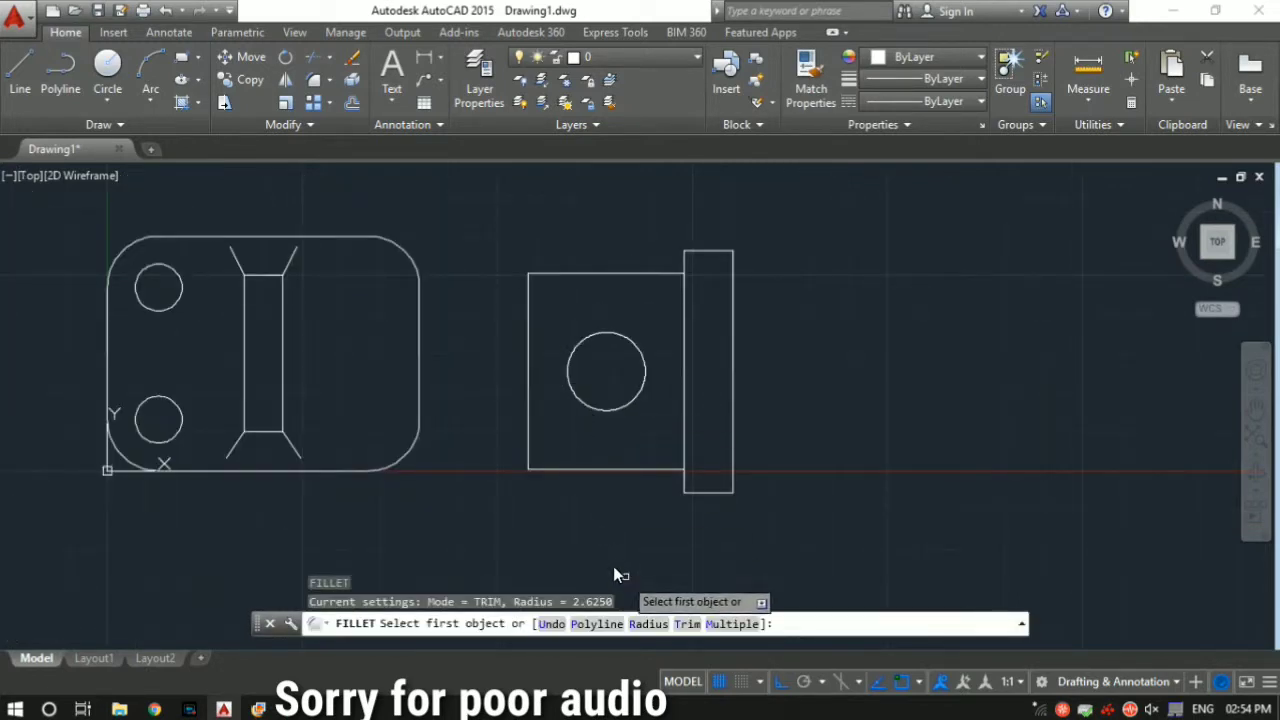
click(530, 440)
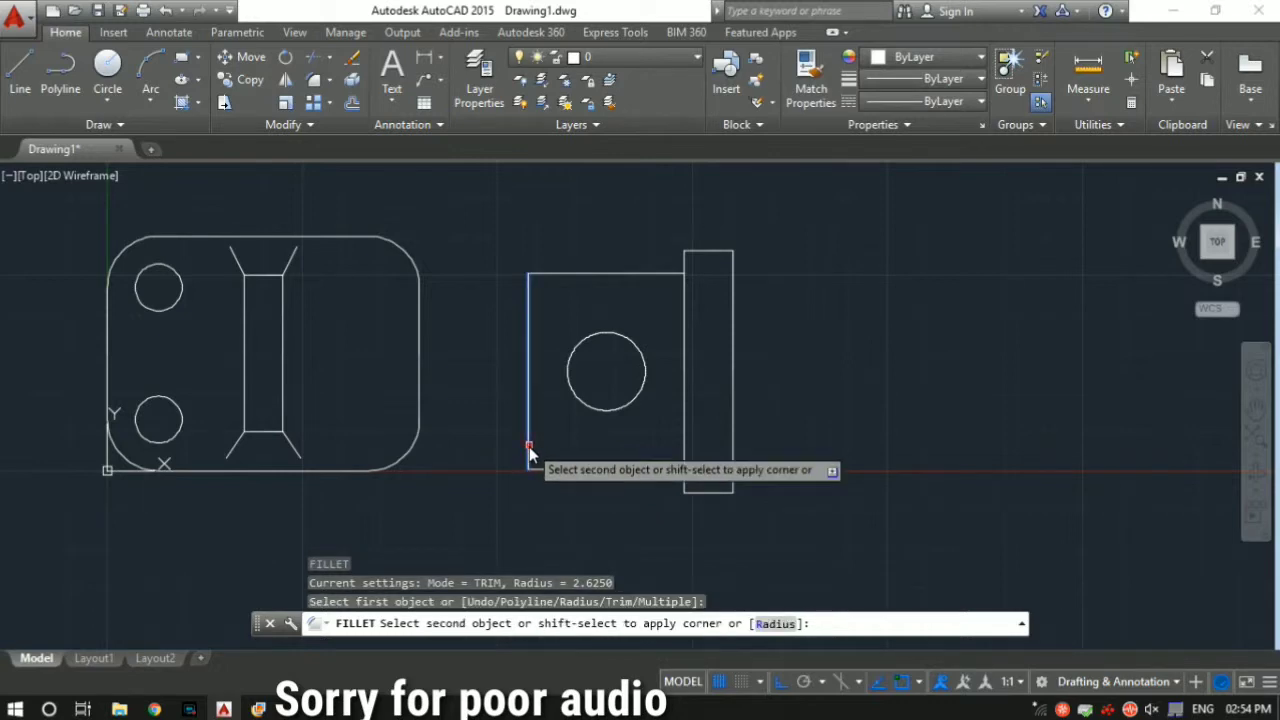
click(775, 624)
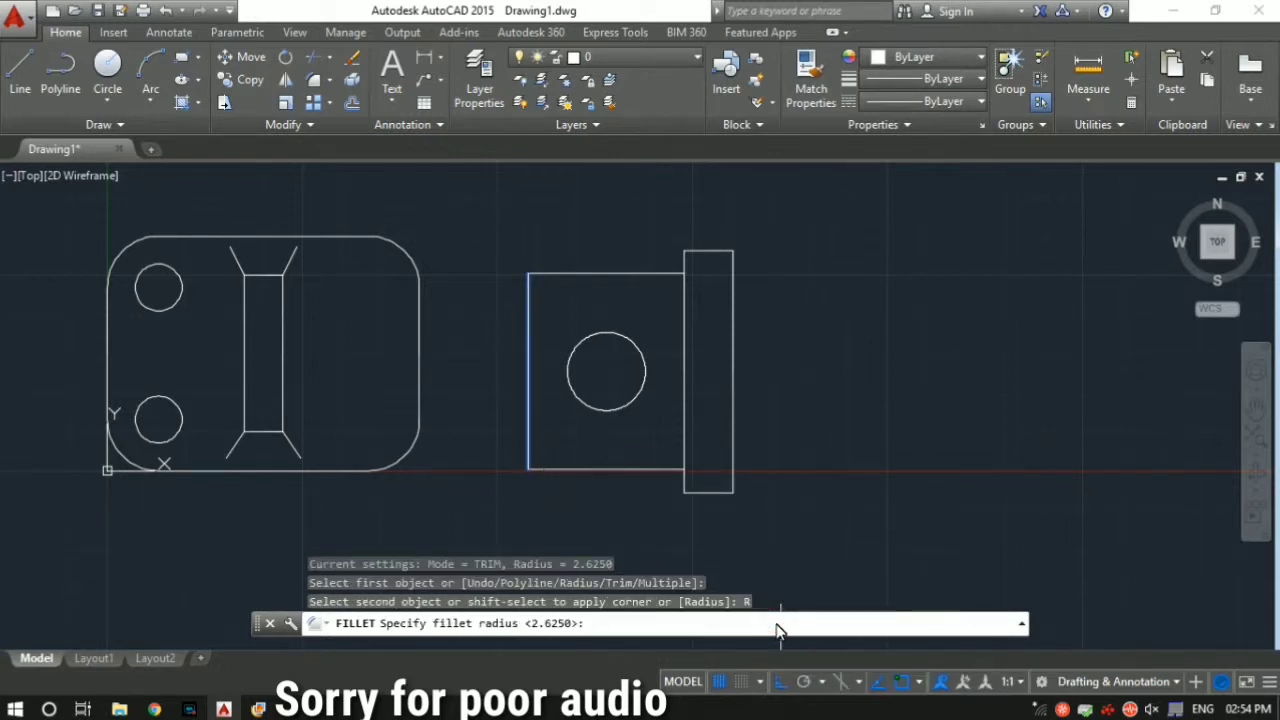
text(0.5)
key(Return)
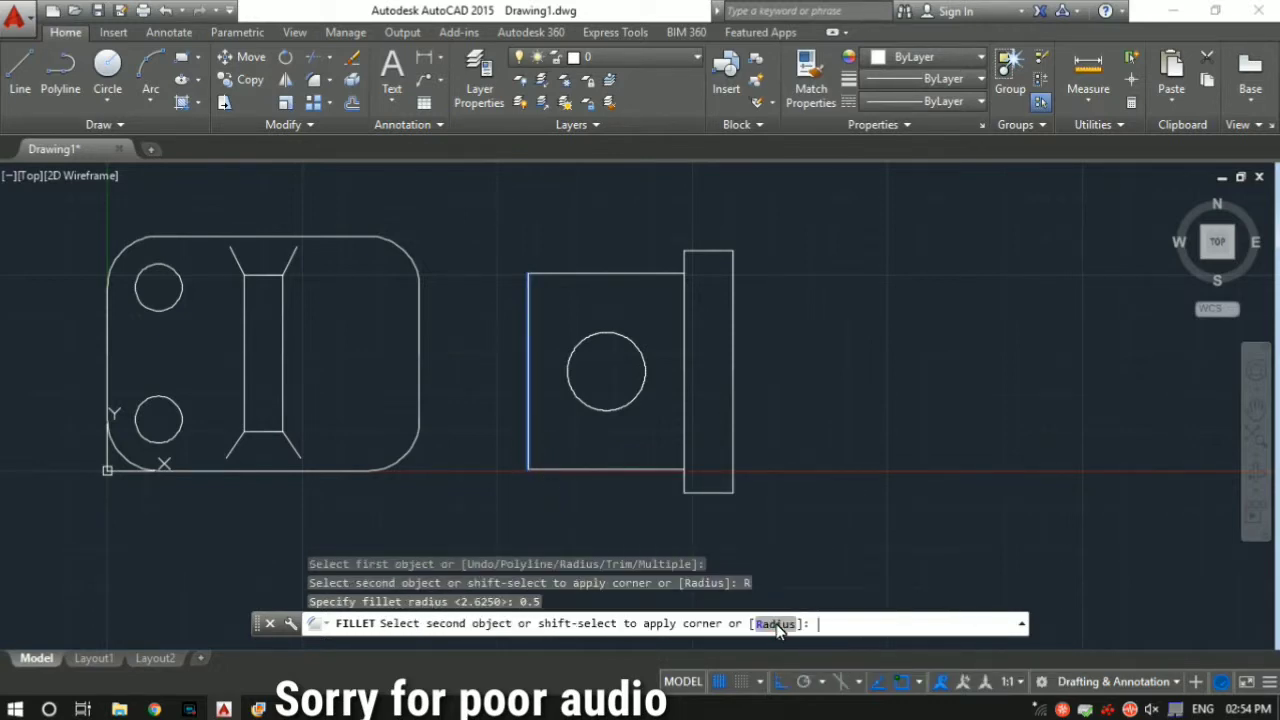
click(561, 474)
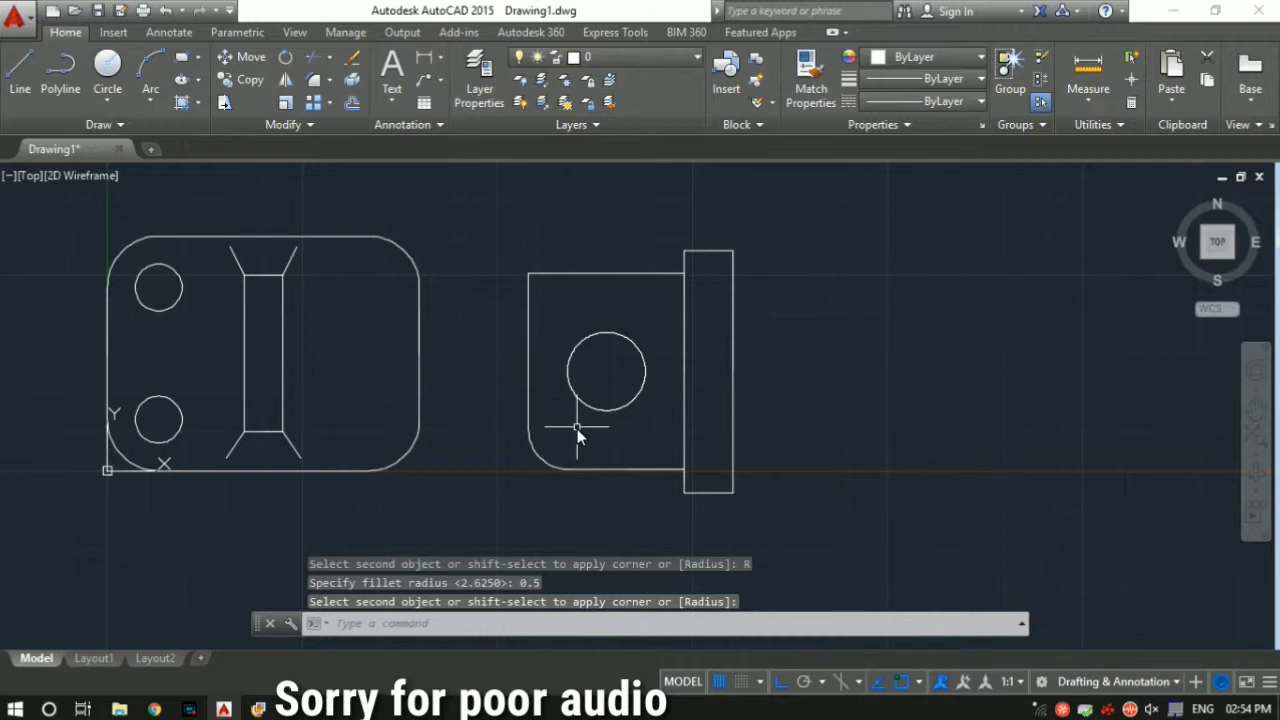
Step: Fillet the square's upper-left corner with the same 0.5 radius
key(Return)
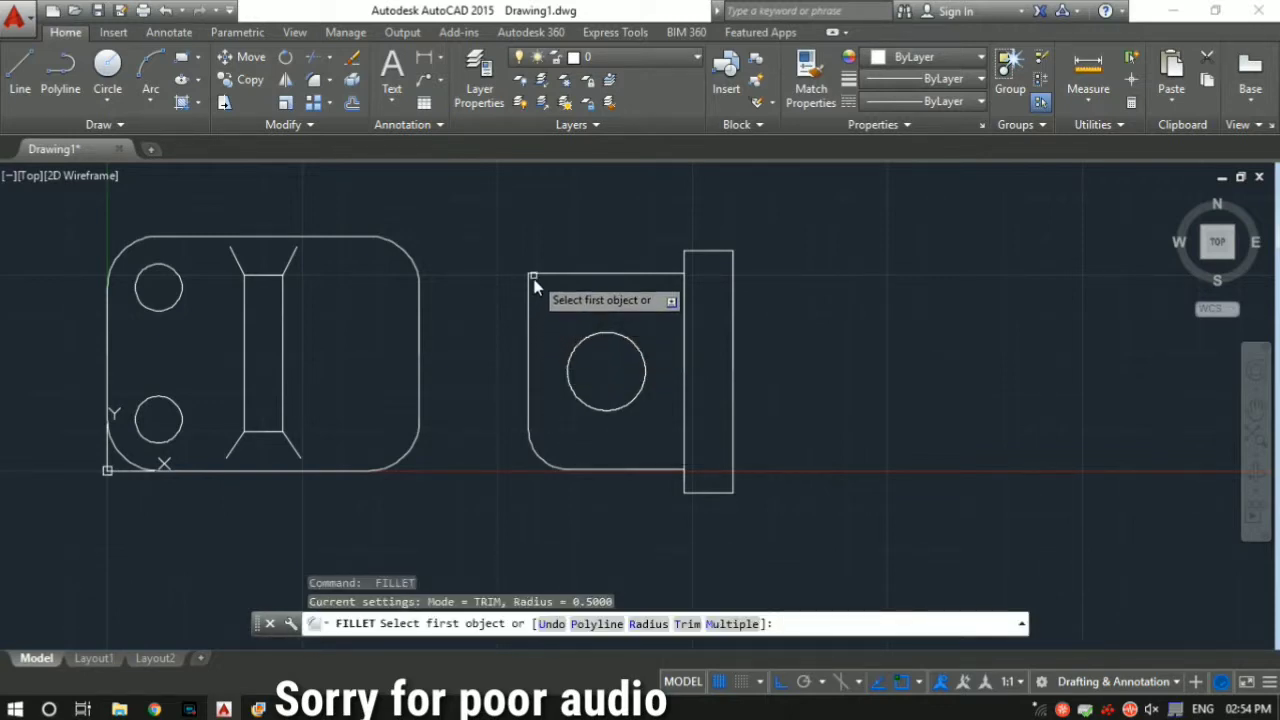
click(528, 304)
click(546, 274)
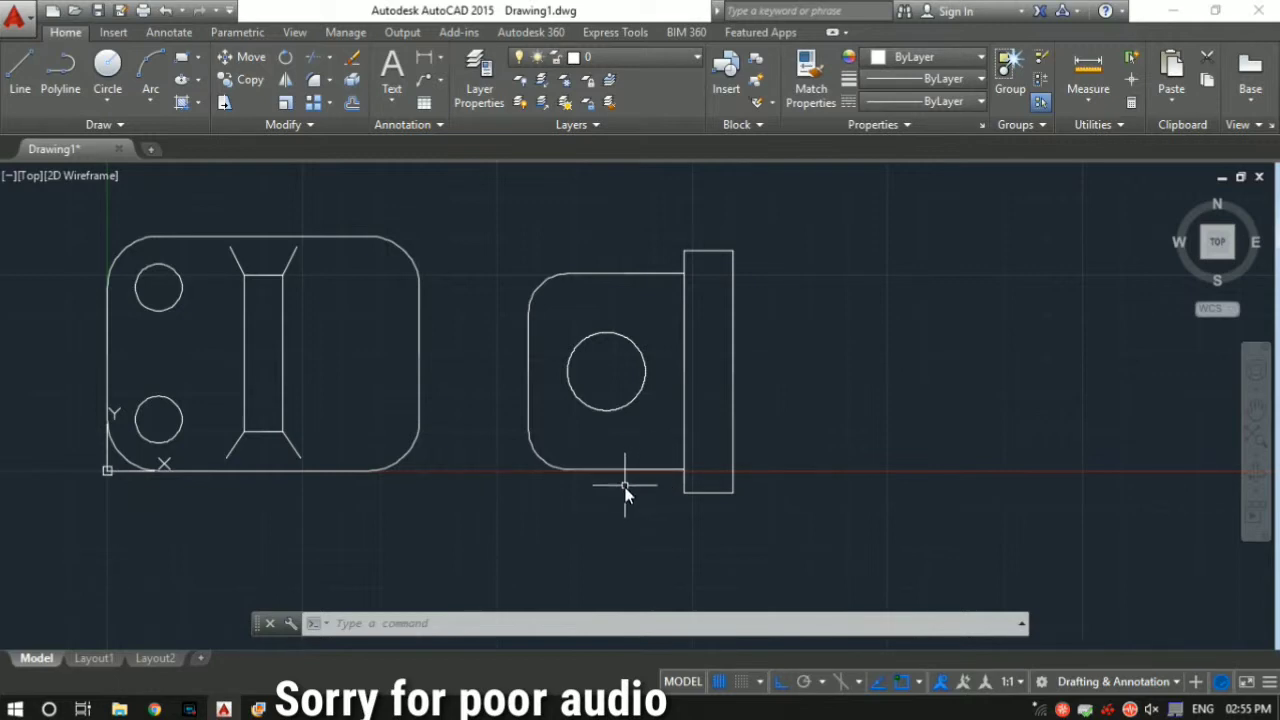
Step: Check the small fillet radius in the reference image, and fillet the side view's lower junction between square and plate with radius 0.12
click(258, 709)
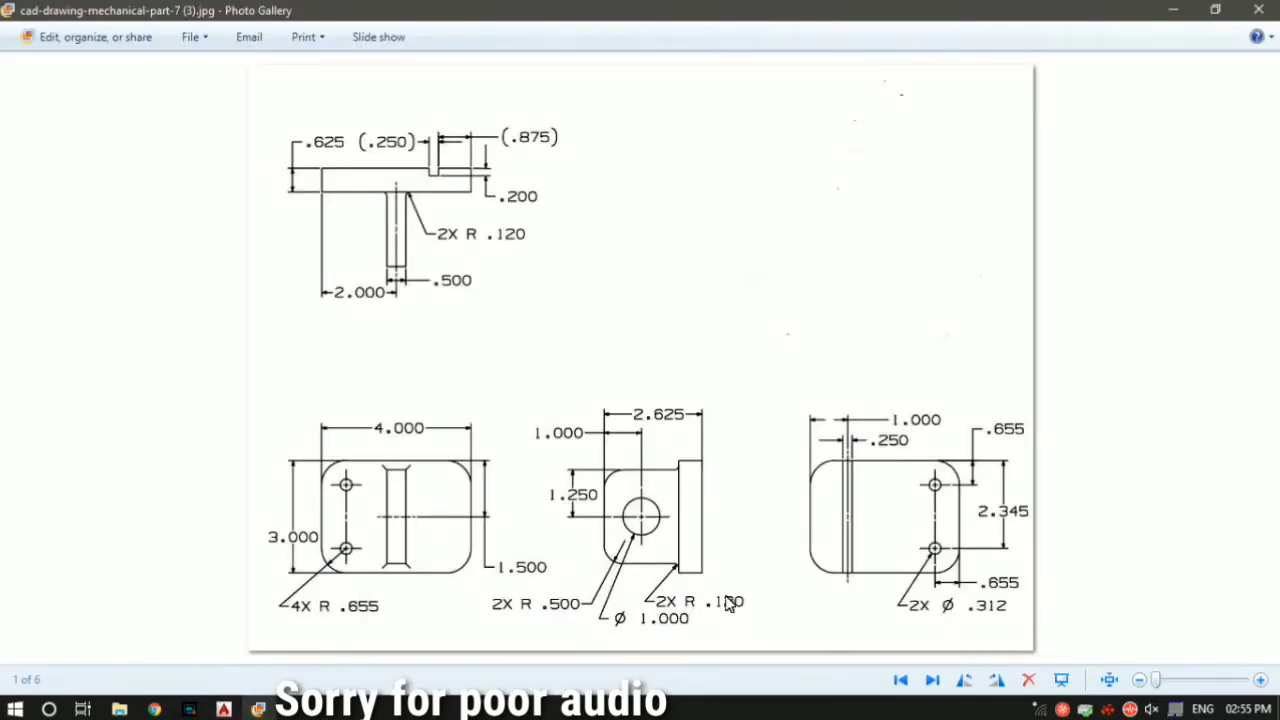
click(258, 709)
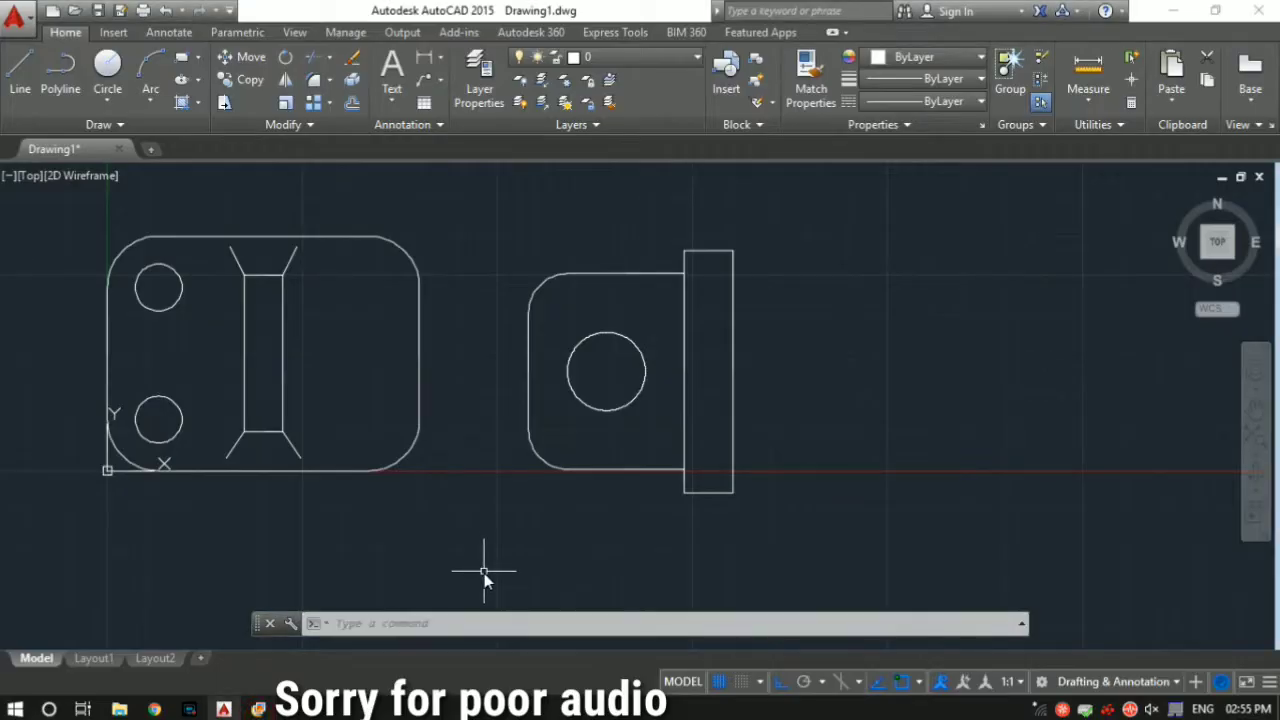
text(f)
key(Return)
scroll(662, 412, up, 3)
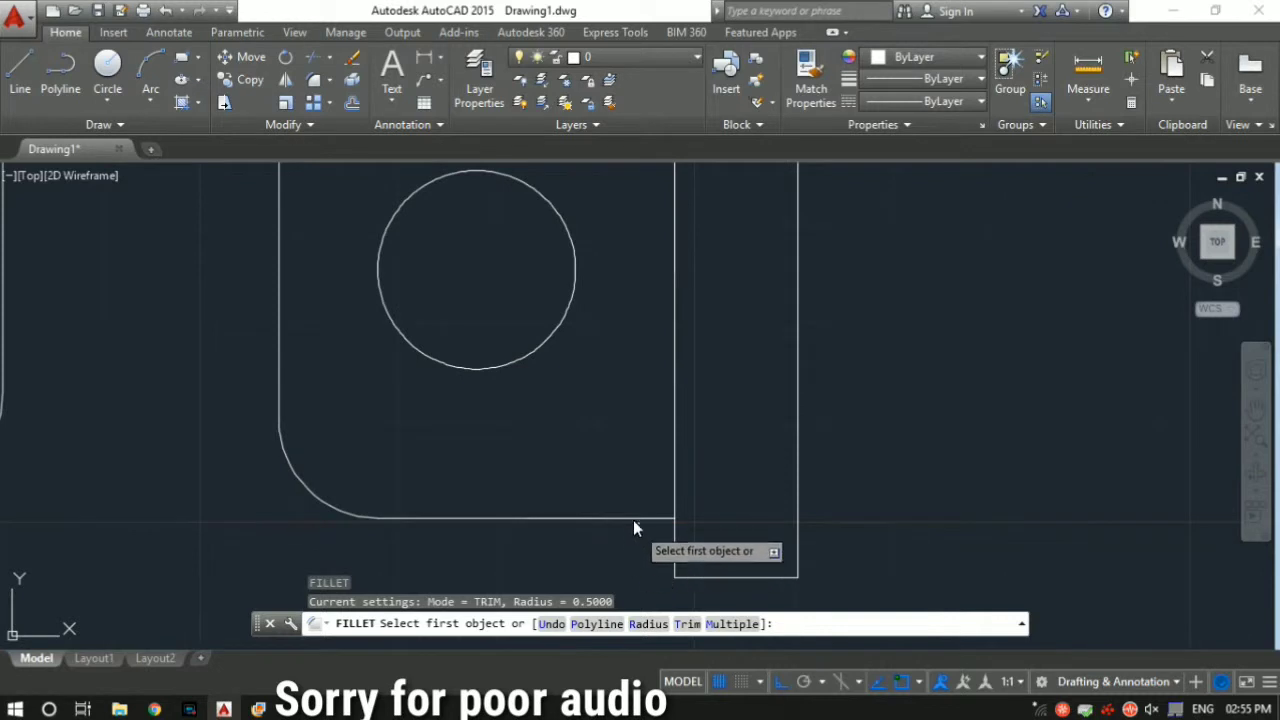
click(645, 521)
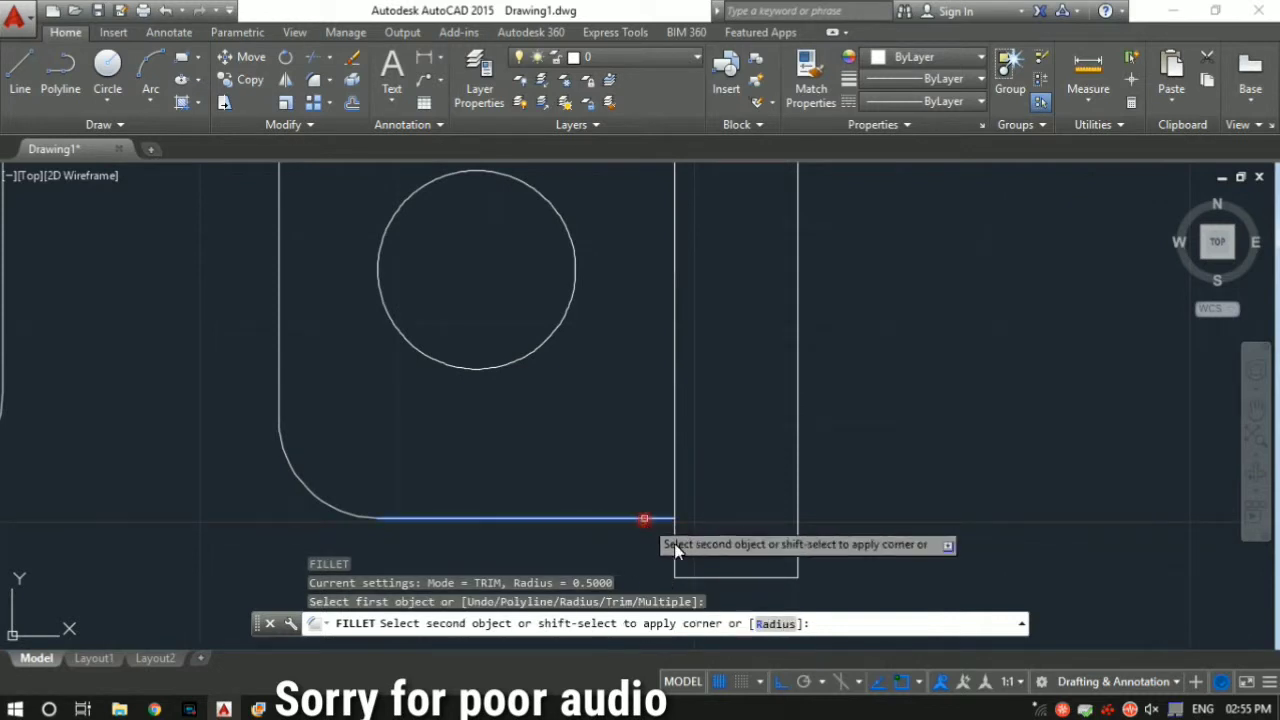
click(784, 626)
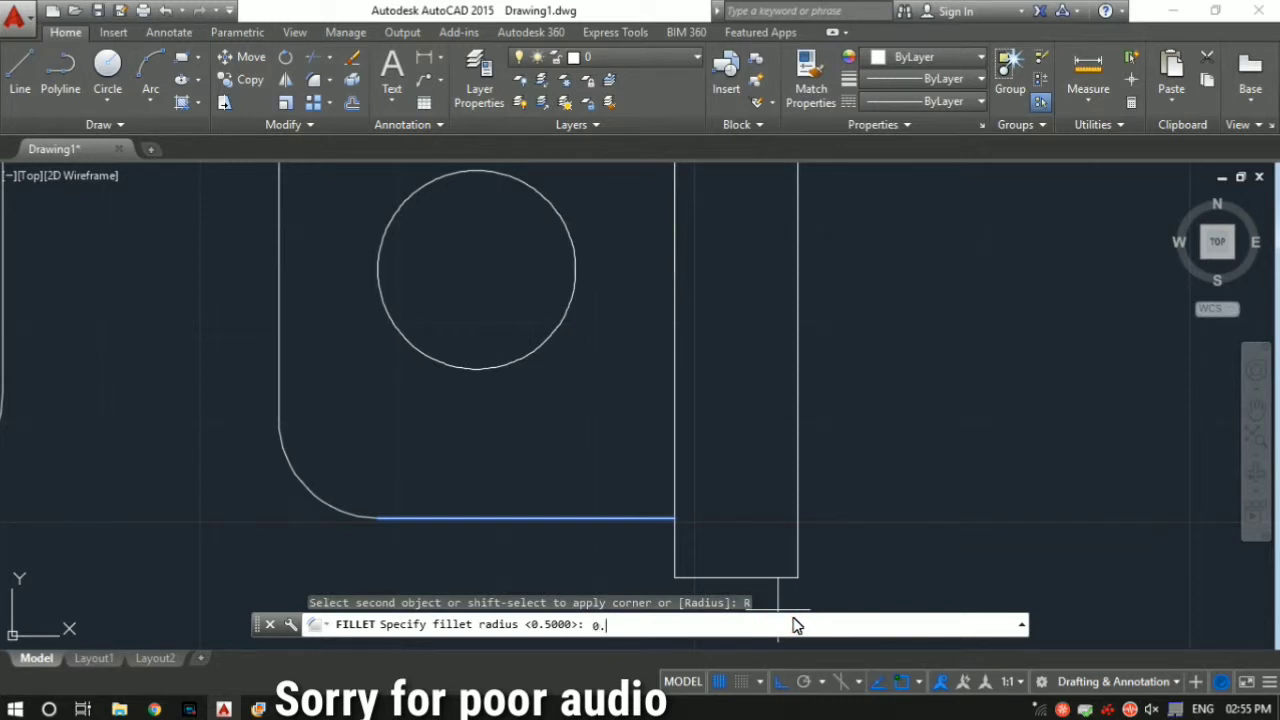
key(Return)
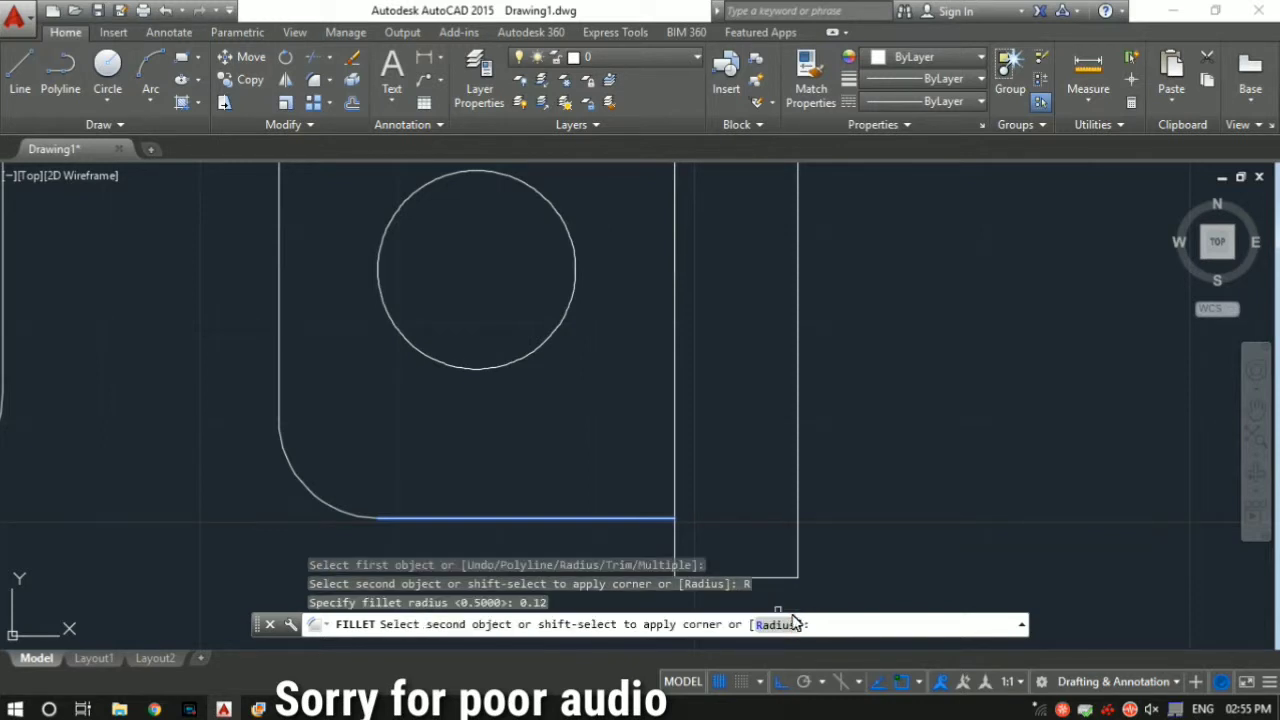
click(675, 544)
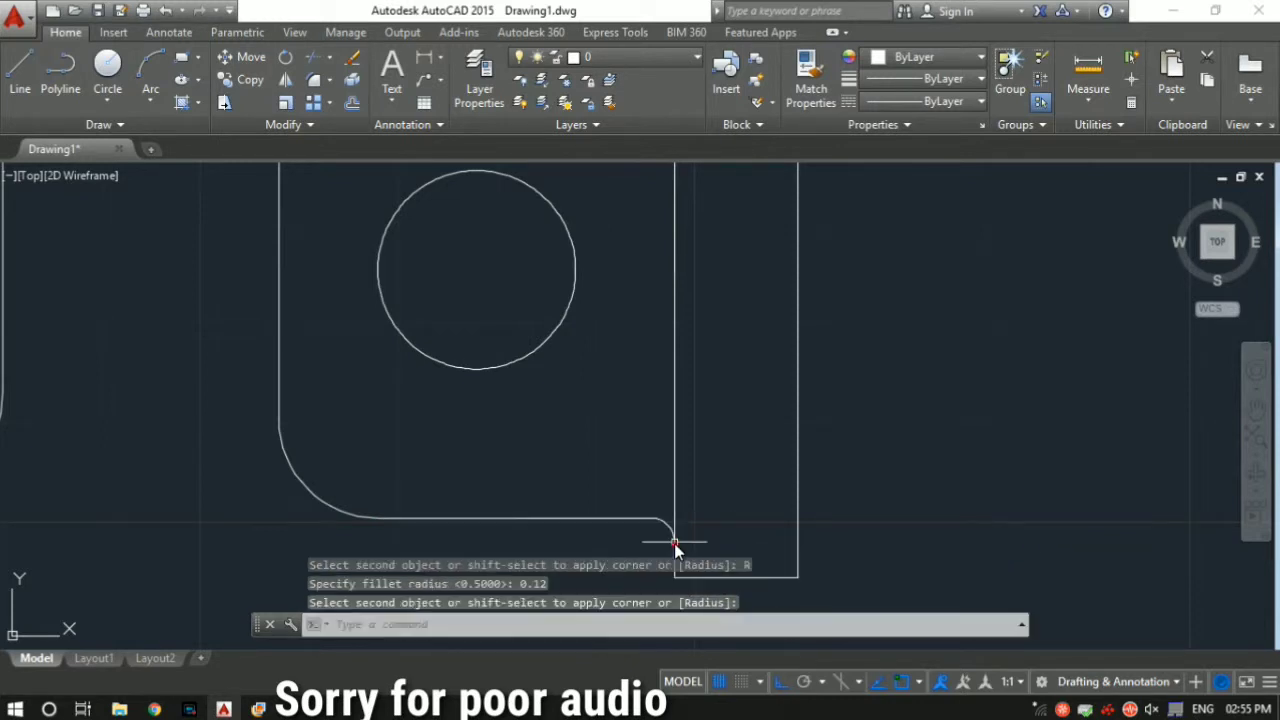
Step: Fillet the upper junction between the square's top edge and the plate with the same 0.12 radius
scroll(675, 547, down, 4)
scroll(676, 505, up, 2)
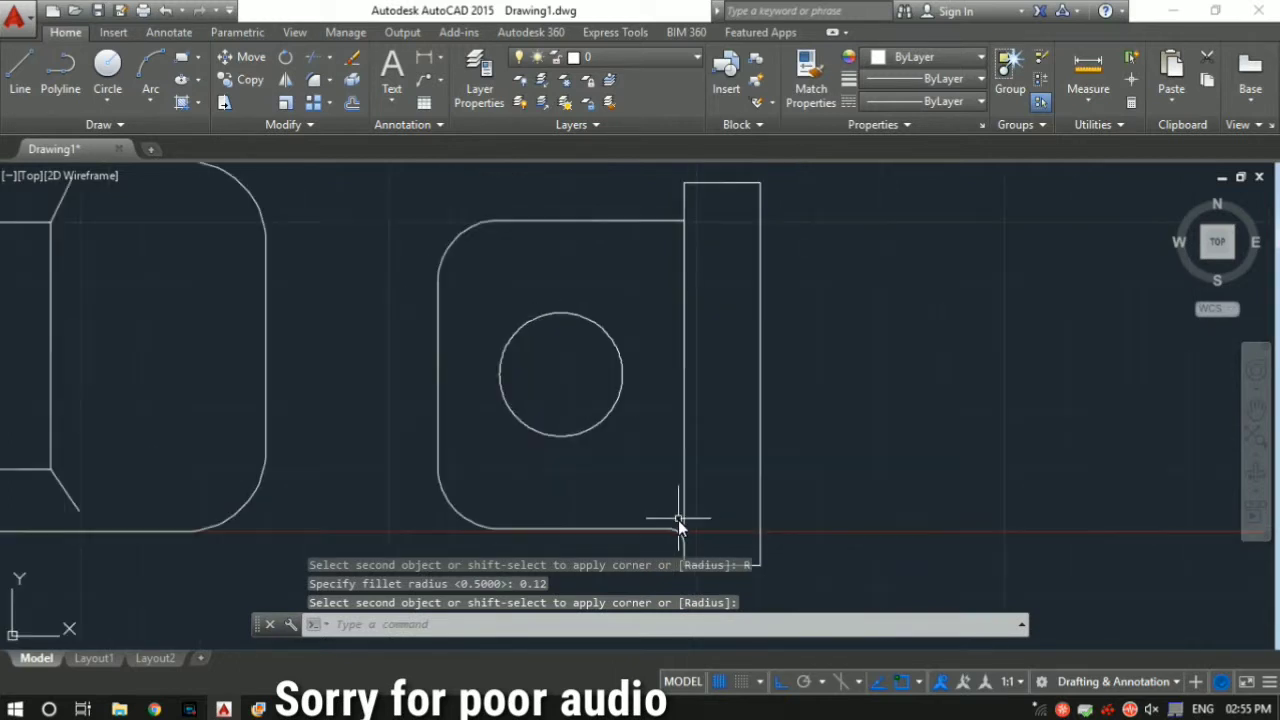
key(Return)
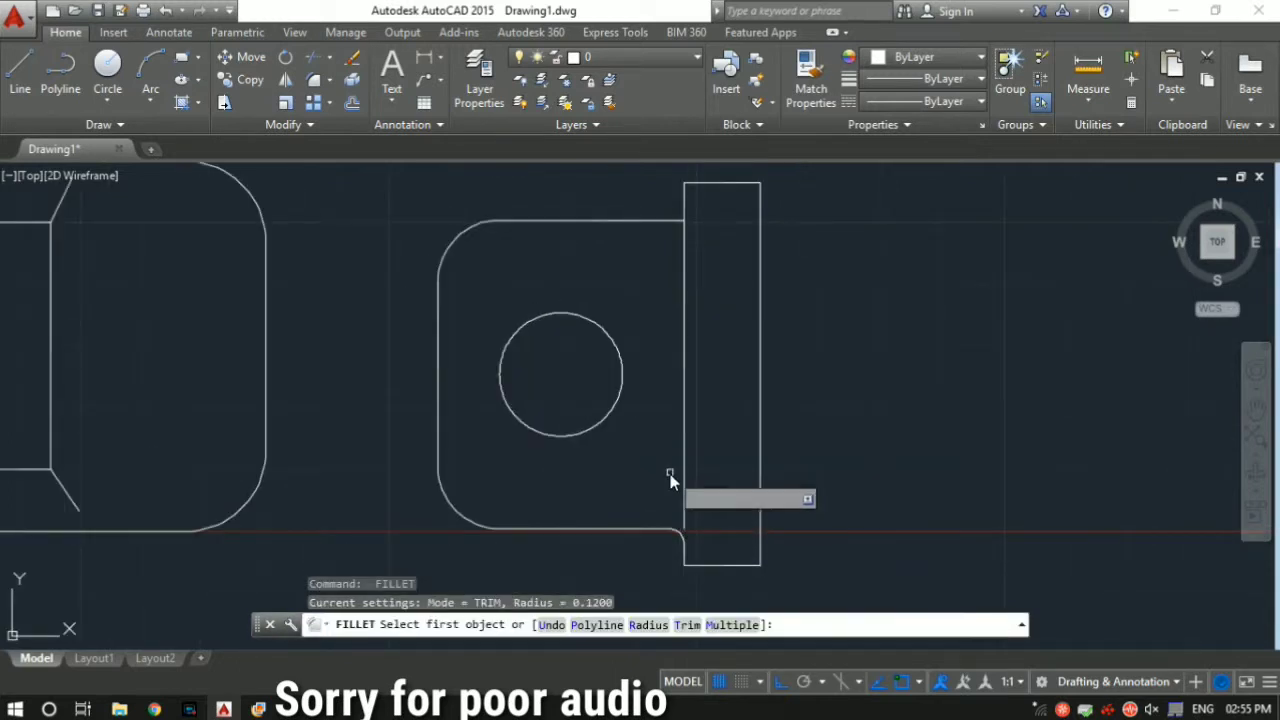
scroll(690, 260, up, 2)
middle_drag(698, 320, 689, 341)
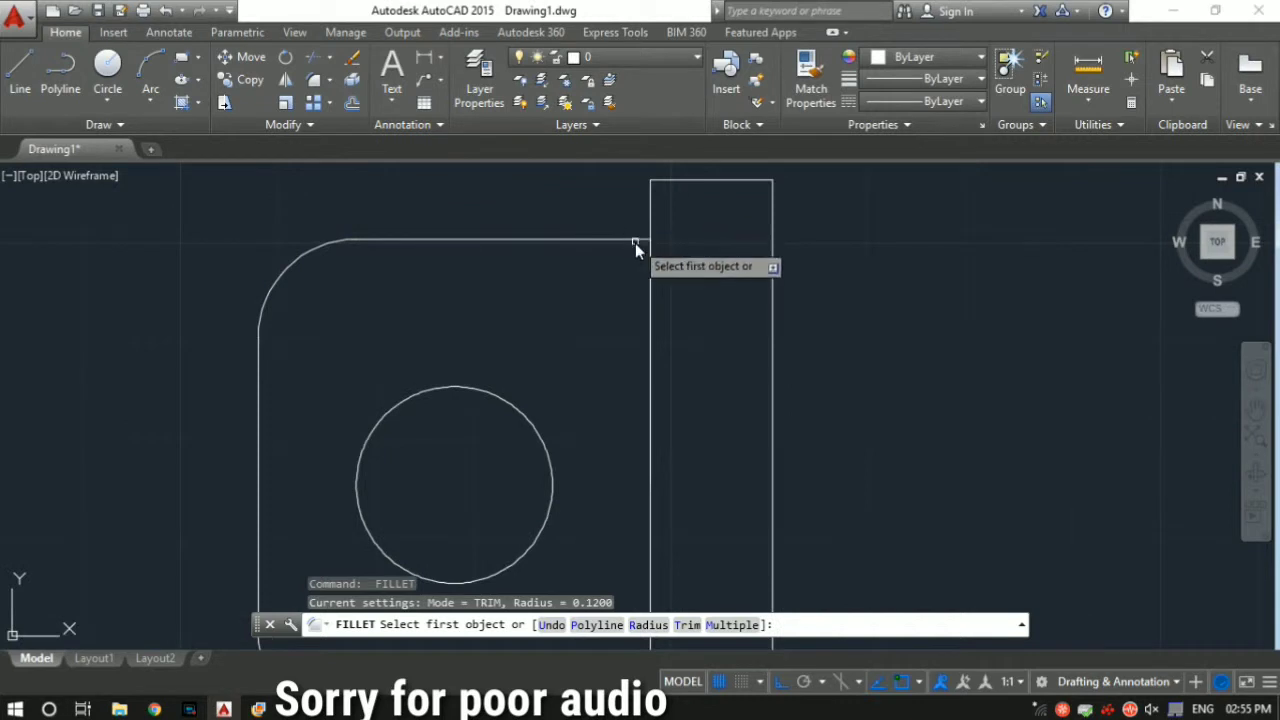
click(634, 239)
click(649, 220)
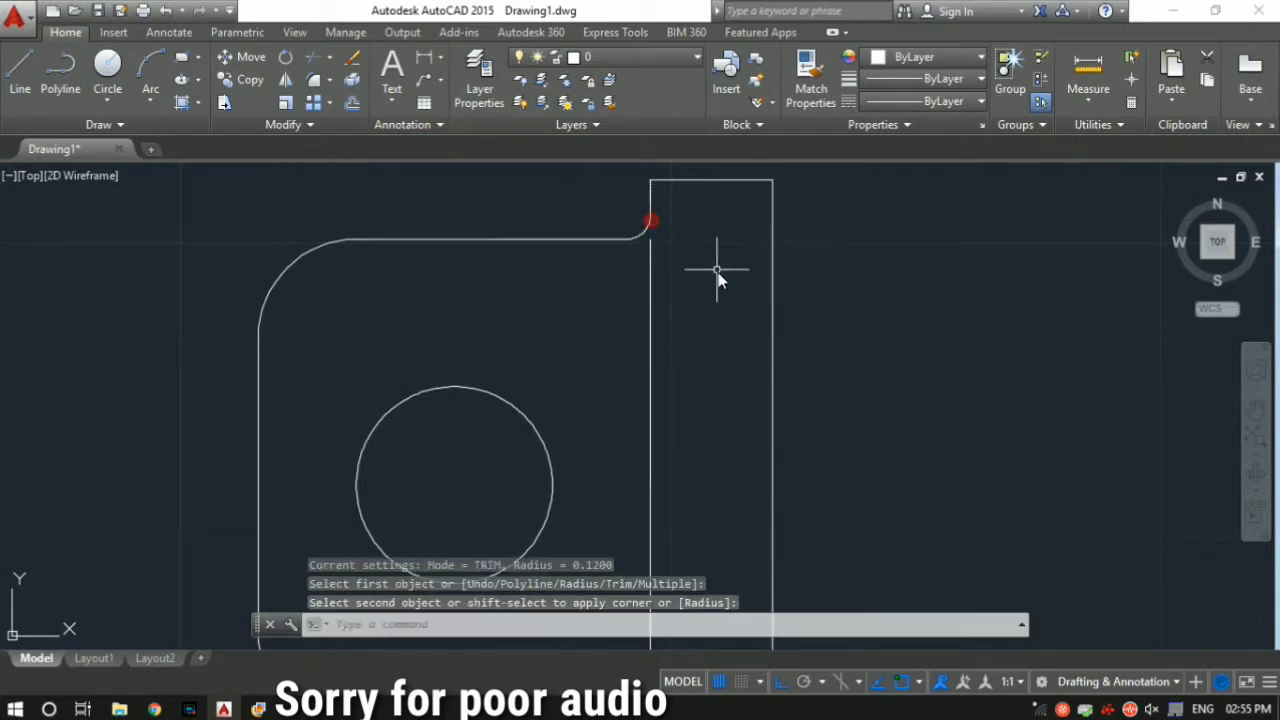
Step: Stretch the lower end of the vertical line between square and plate down to the end of the lower 0.12 fillet
scroll(621, 254, up, 2)
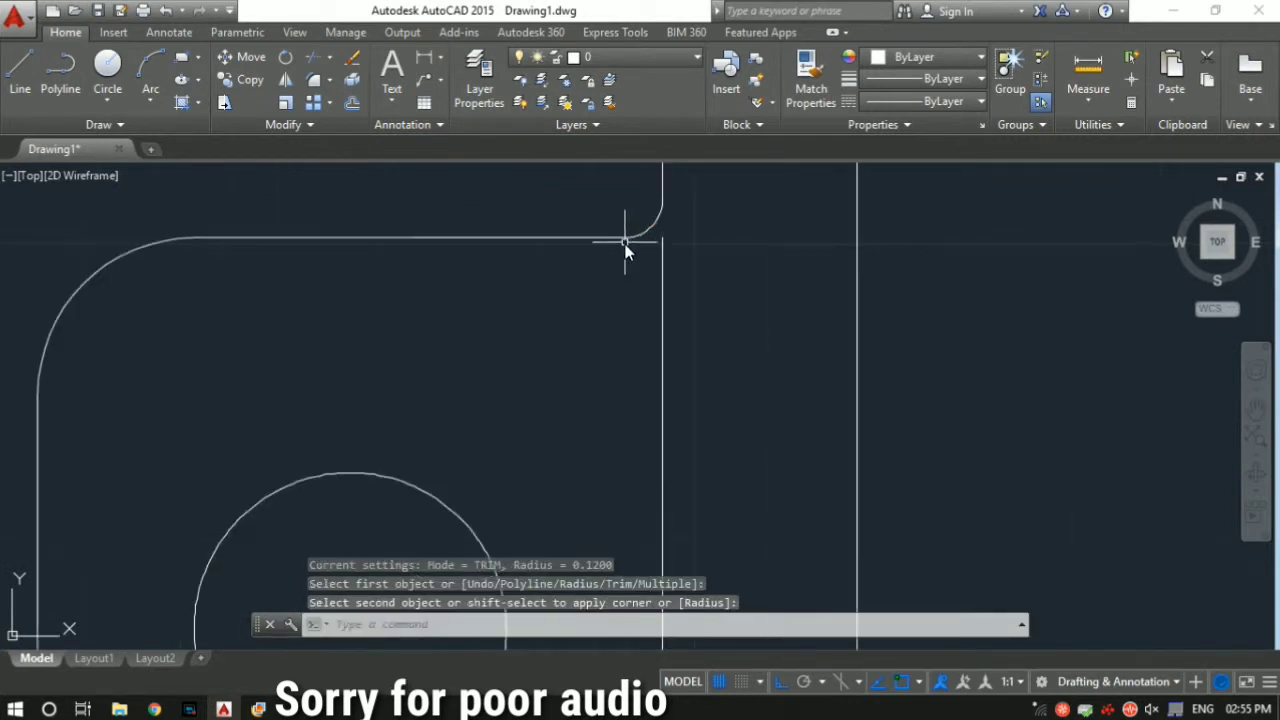
middle_drag(703, 240, 674, 288)
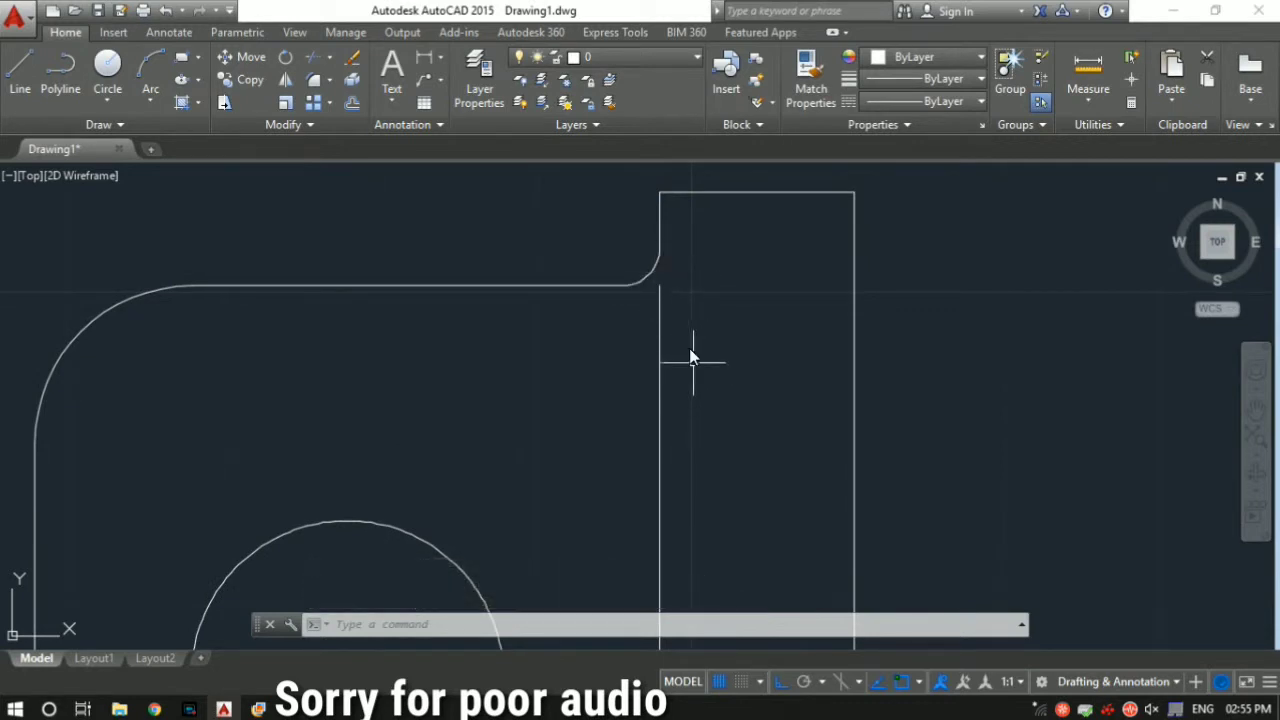
middle_drag(728, 480, 677, 270)
middle_drag(665, 429, 665, 270)
middle_drag(659, 603, 648, 362)
scroll(643, 402, up, 2)
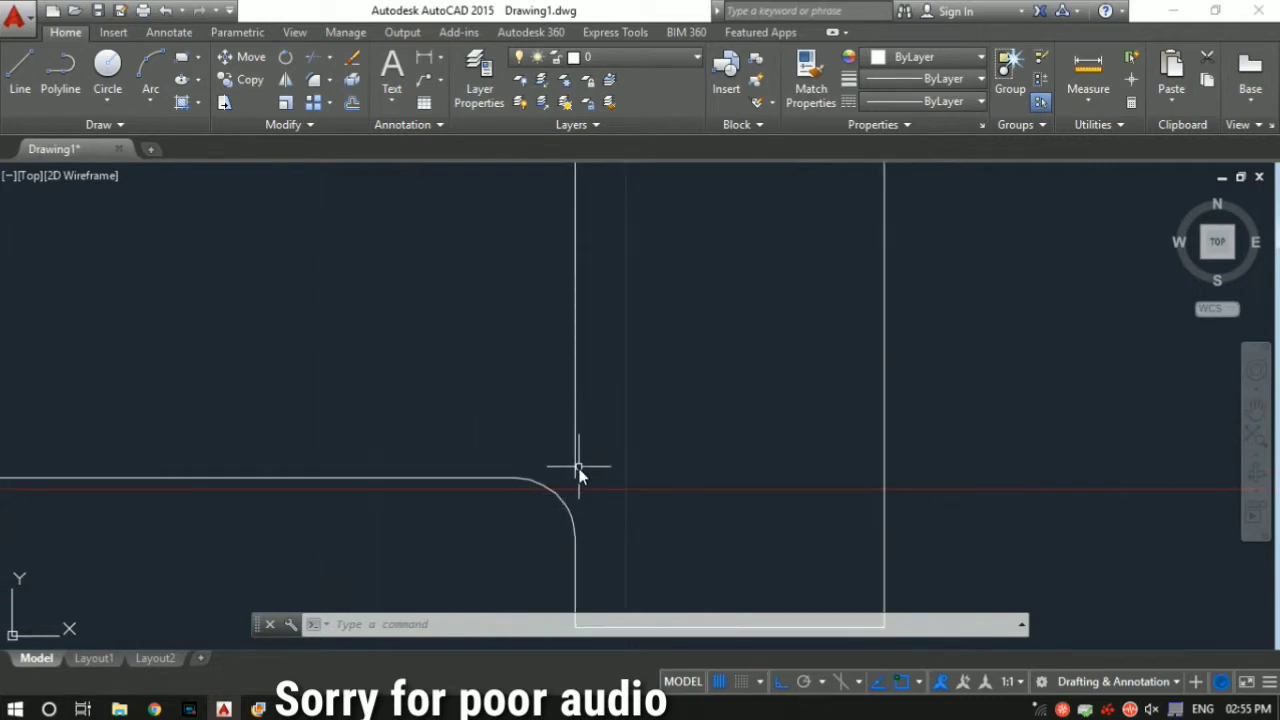
click(575, 466)
middle_drag(652, 513, 651, 411)
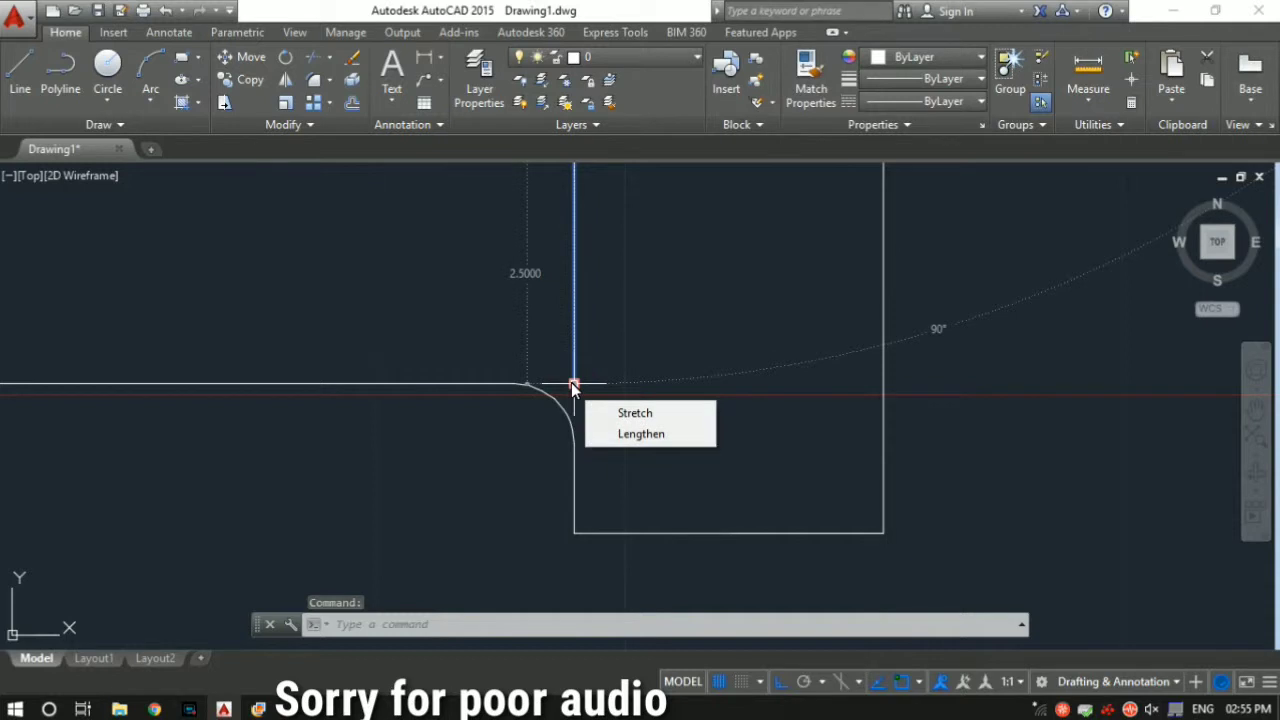
scroll(556, 400, down, 4)
scroll(600, 278, down, 2)
middle_drag(602, 369, 608, 394)
scroll(611, 388, up, 8)
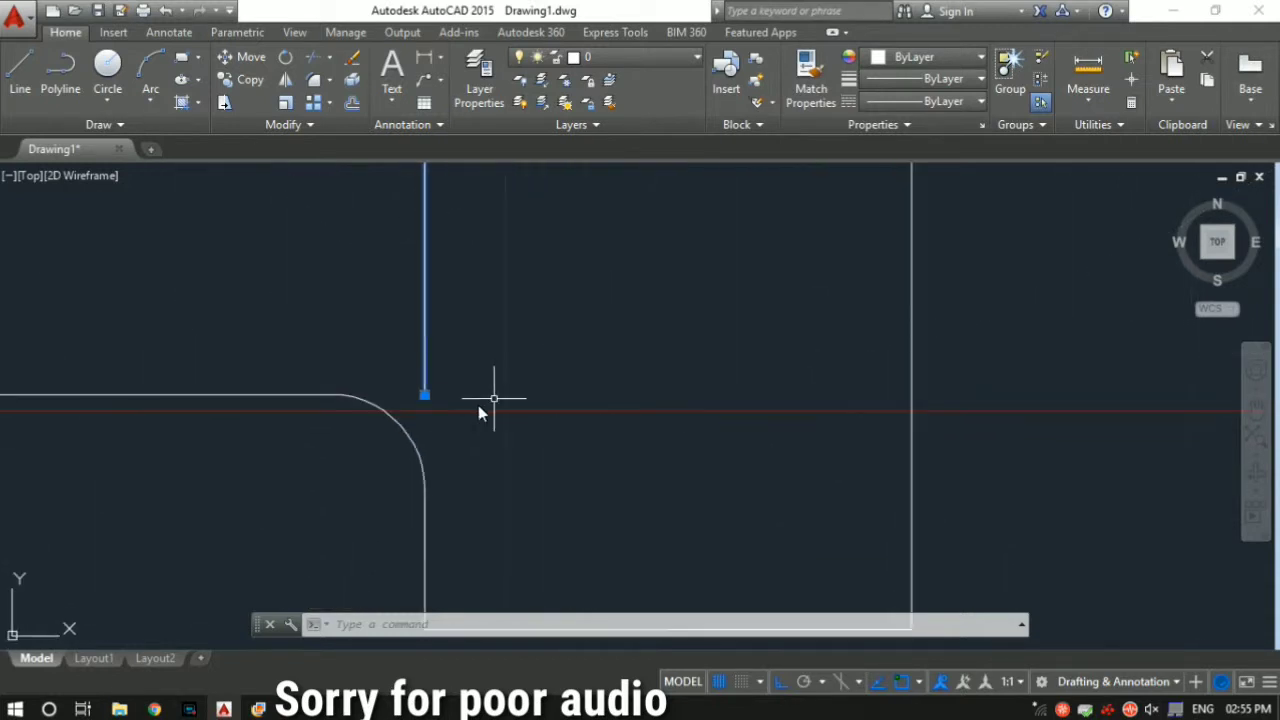
click(424, 396)
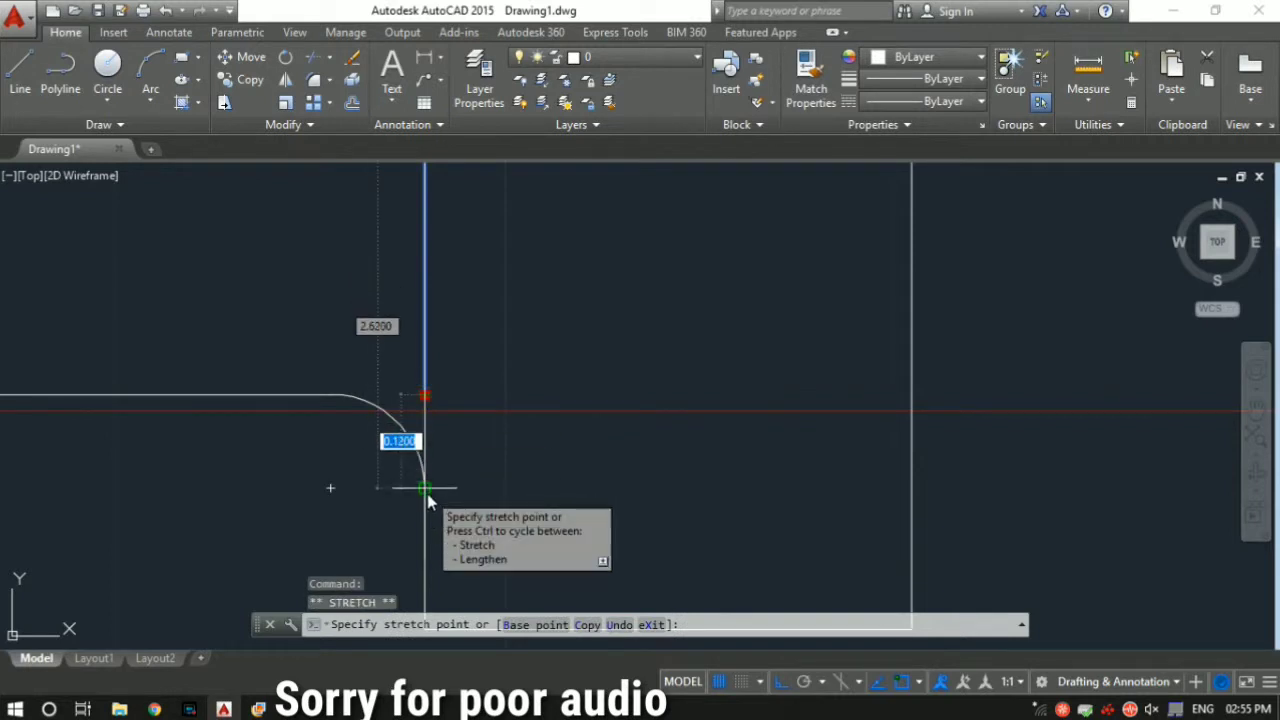
click(427, 492)
Step: Stretch the upper end of the same vertical line up to the end of the upper fillet, and deselect it
scroll(483, 418, down, 4)
middle_drag(484, 328, 504, 492)
scroll(508, 366, down, 2)
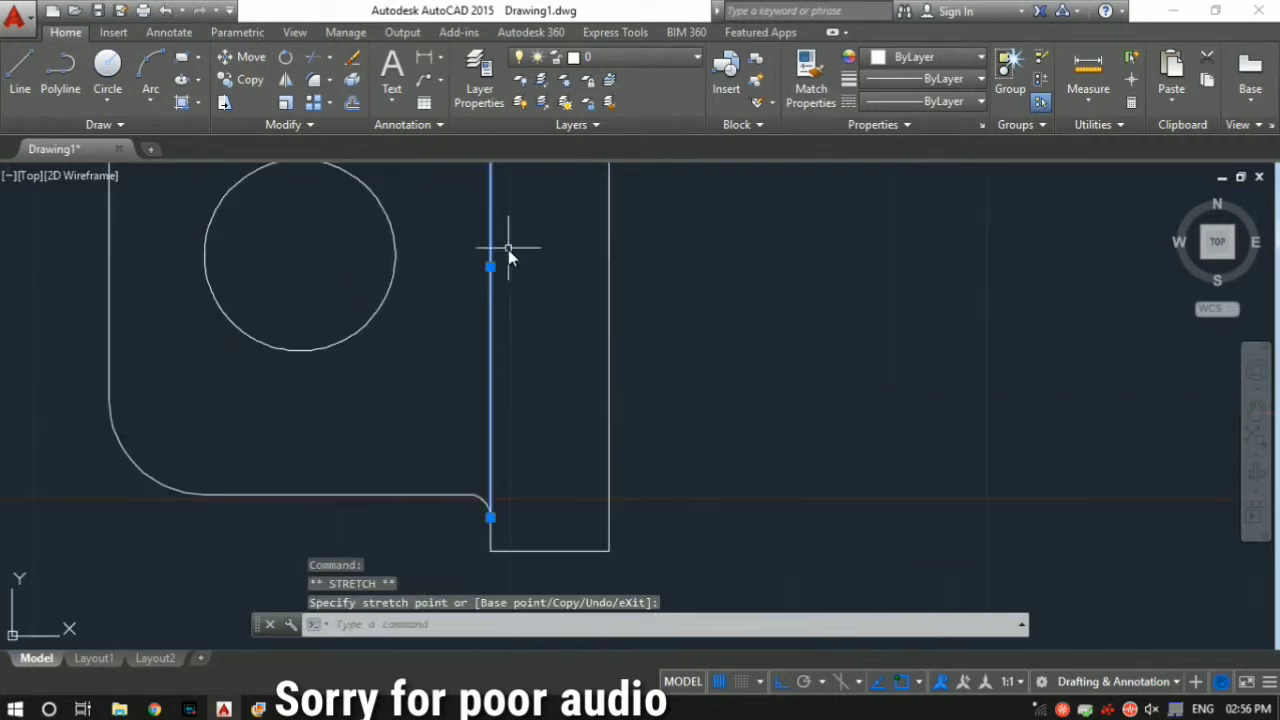
middle_drag(509, 220, 549, 464)
middle_drag(529, 300, 546, 402)
scroll(522, 311, up, 6)
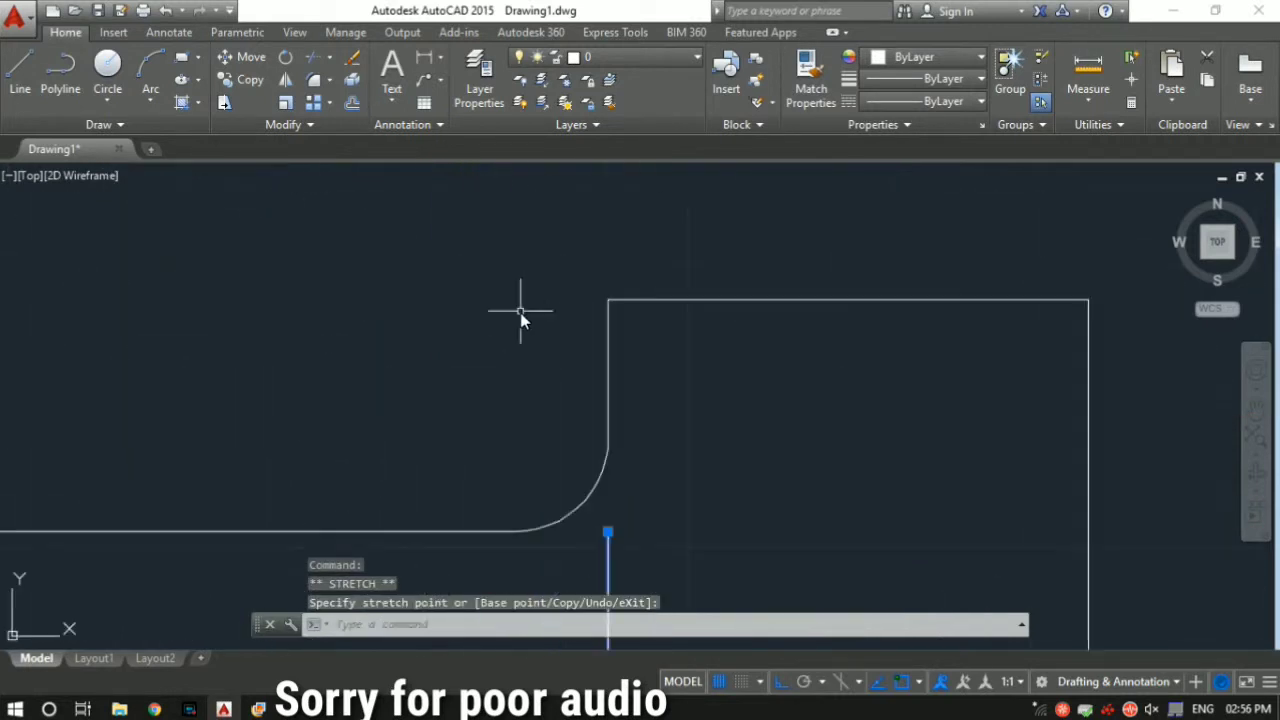
click(608, 532)
click(607, 441)
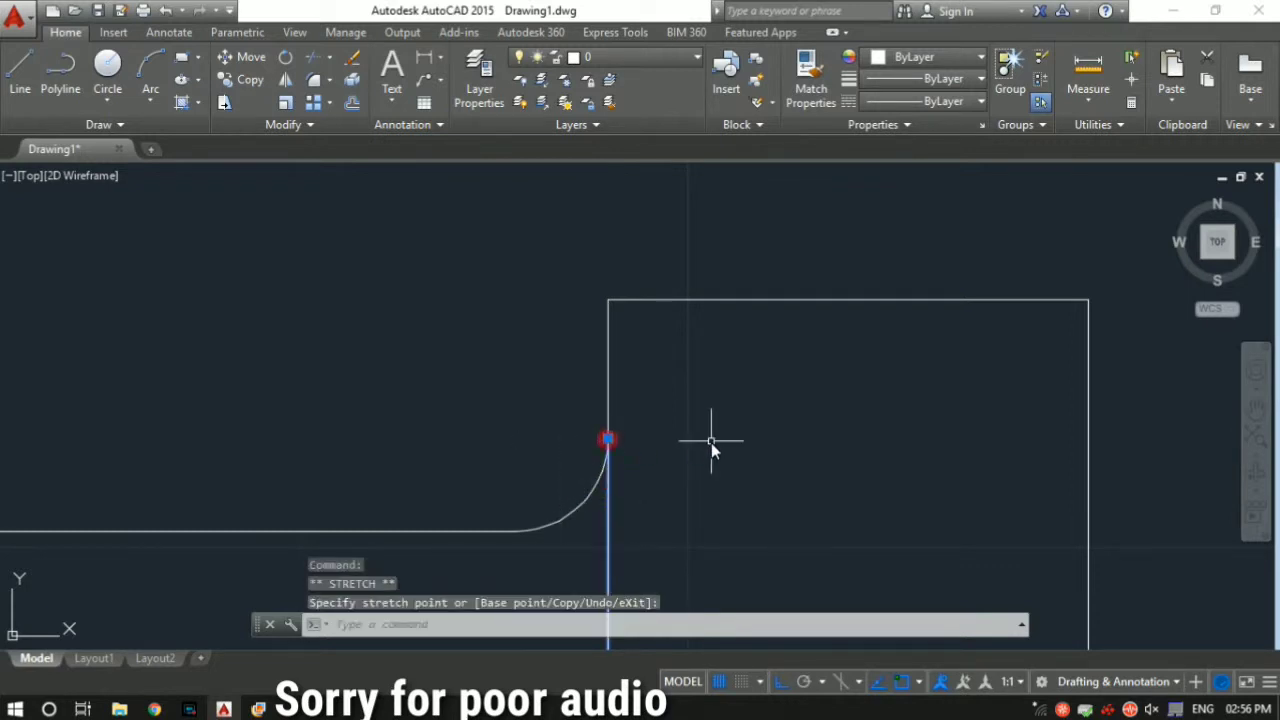
key(Escape)
key(Escape)
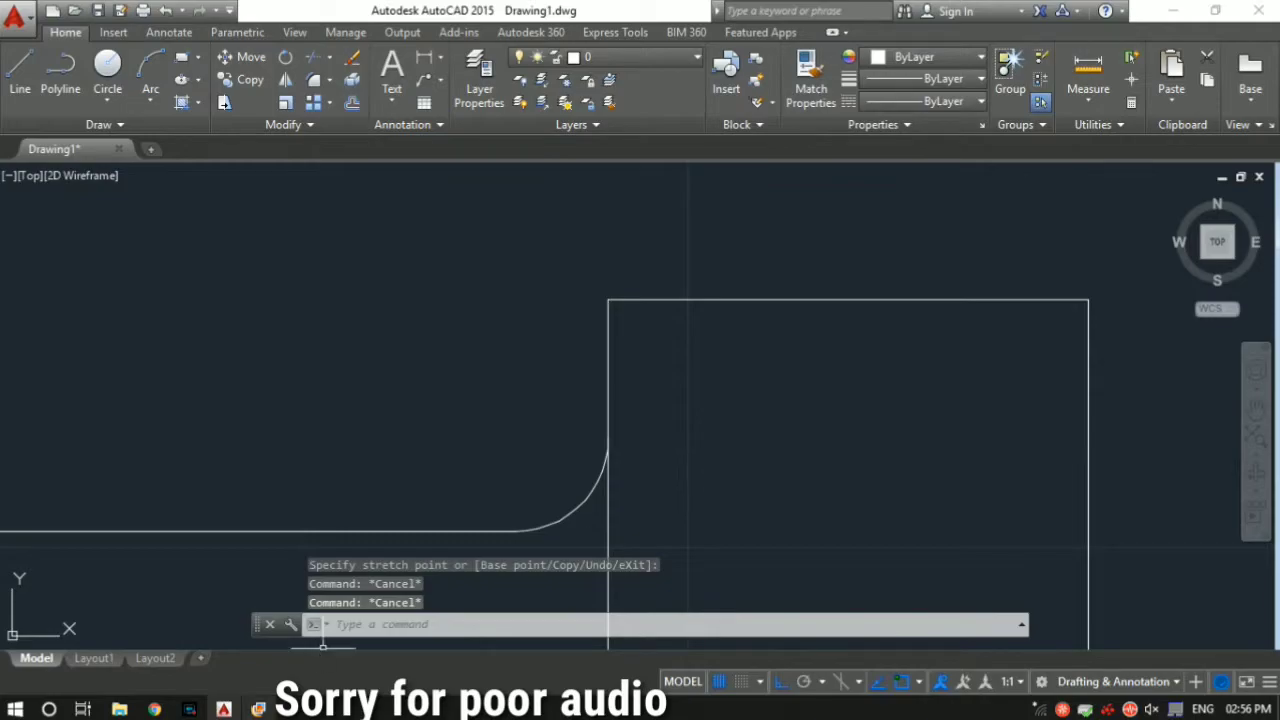
Step: Check the third view's overall size in the reference image, and draw a rectangle 3 wide and 4 high beside the side view
click(260, 708)
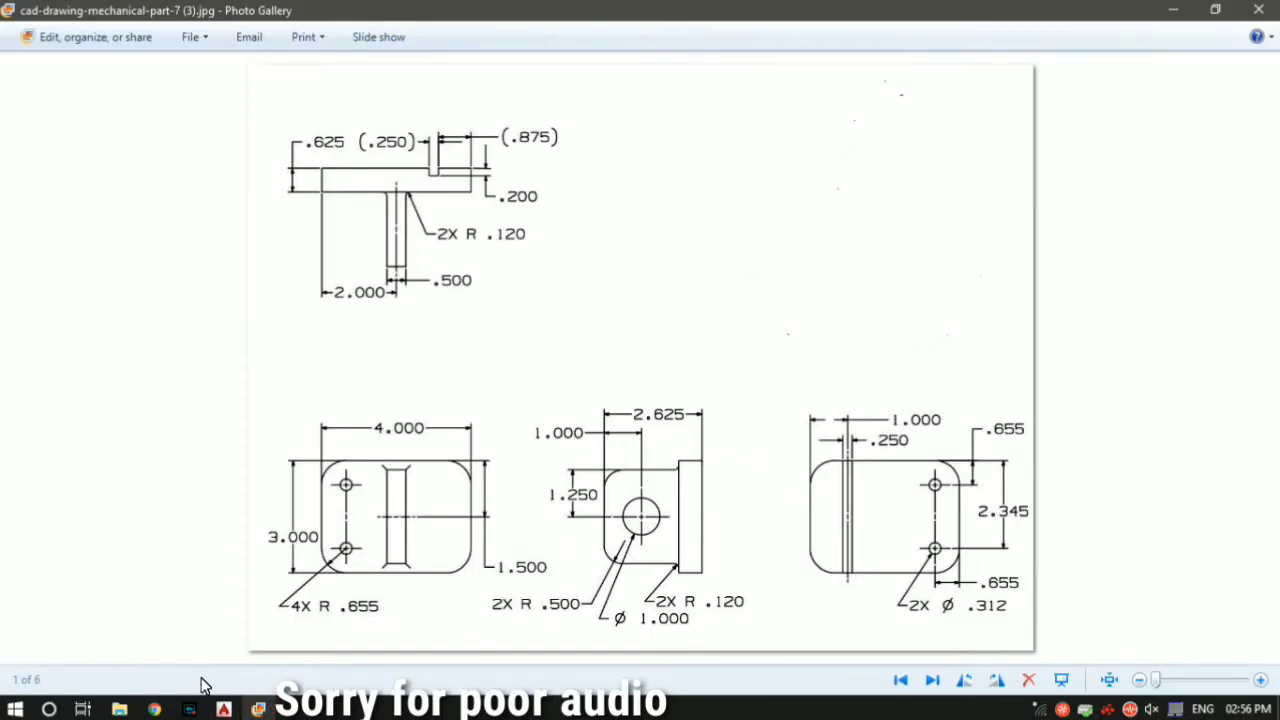
click(259, 708)
scroll(426, 551, down, 8)
mouse_move(426, 551)
middle_down()
mouse_move(578, 445)
mouse_move(611, 340)
middle_up()
scroll(578, 452, down, 2)
click(257, 709)
click(224, 709)
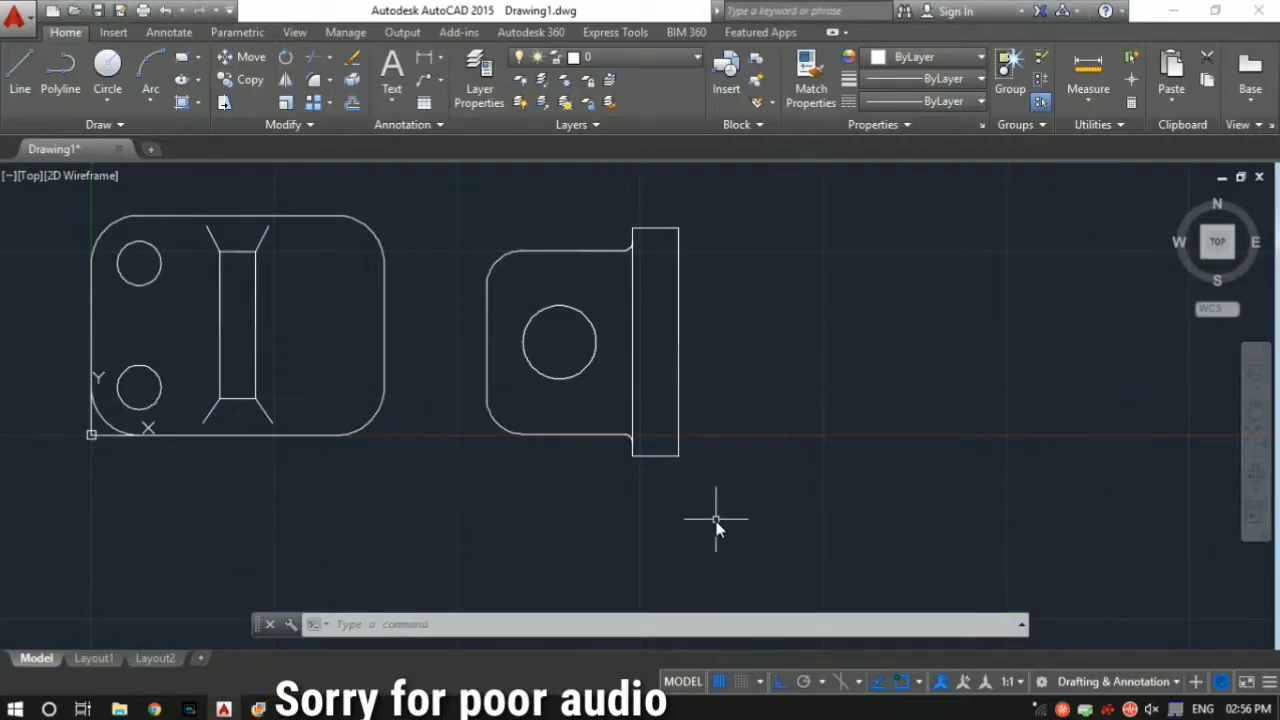
text(REC)
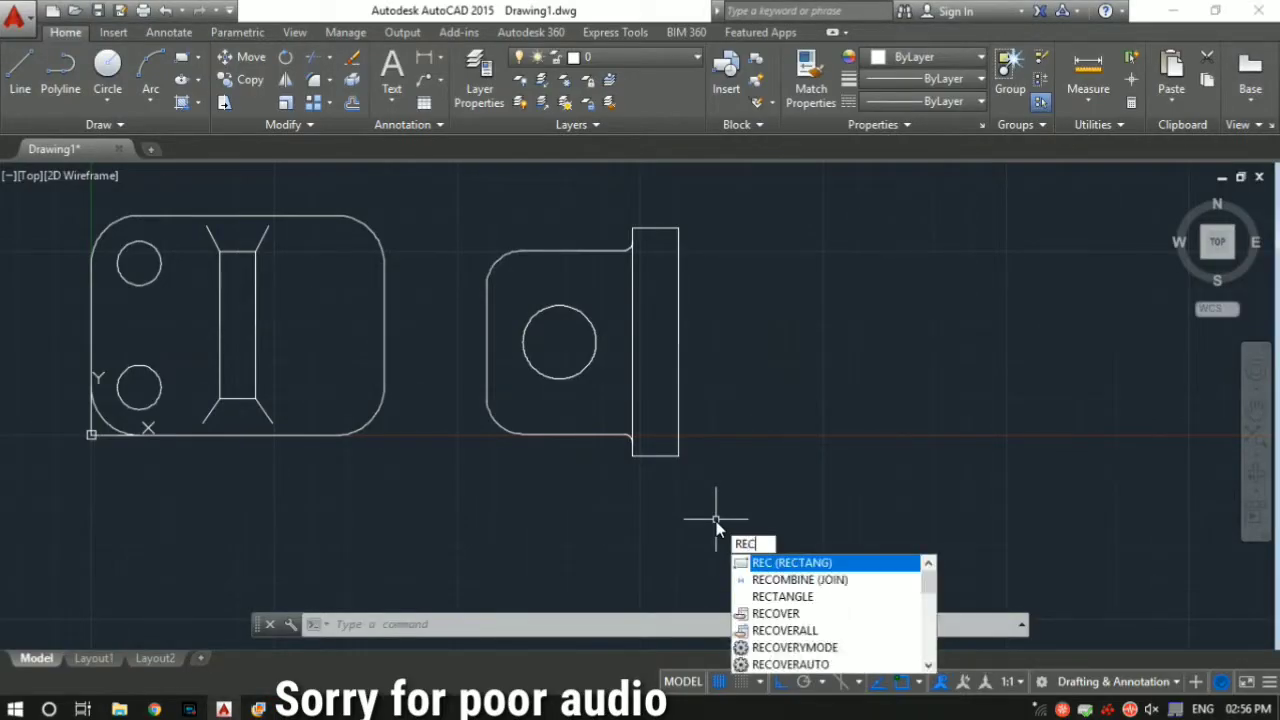
key(Return)
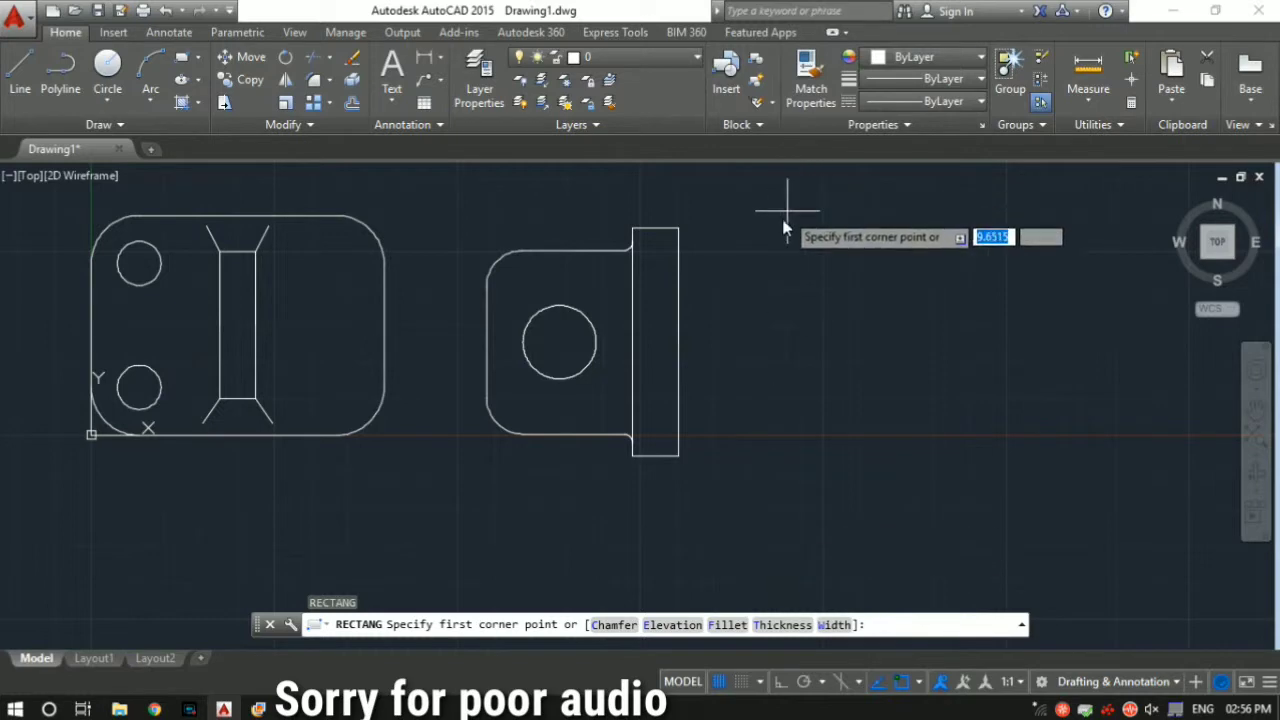
click(767, 243)
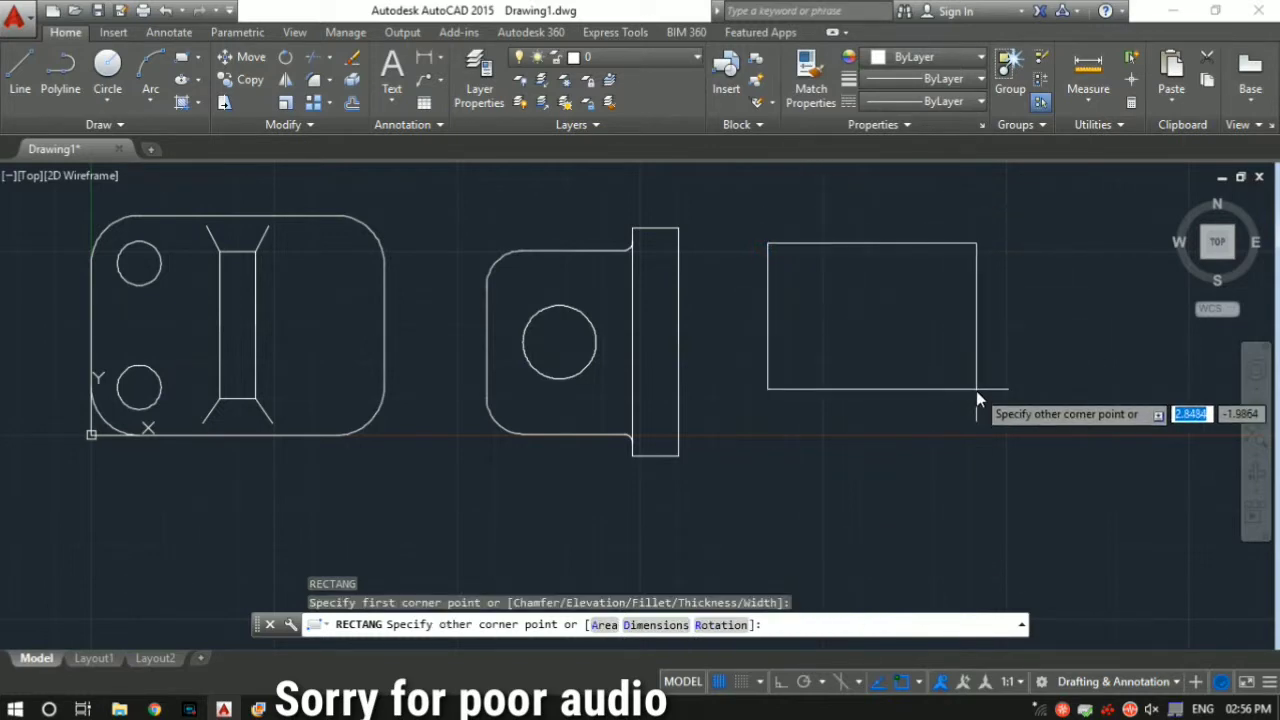
text(3)
key(Tab)
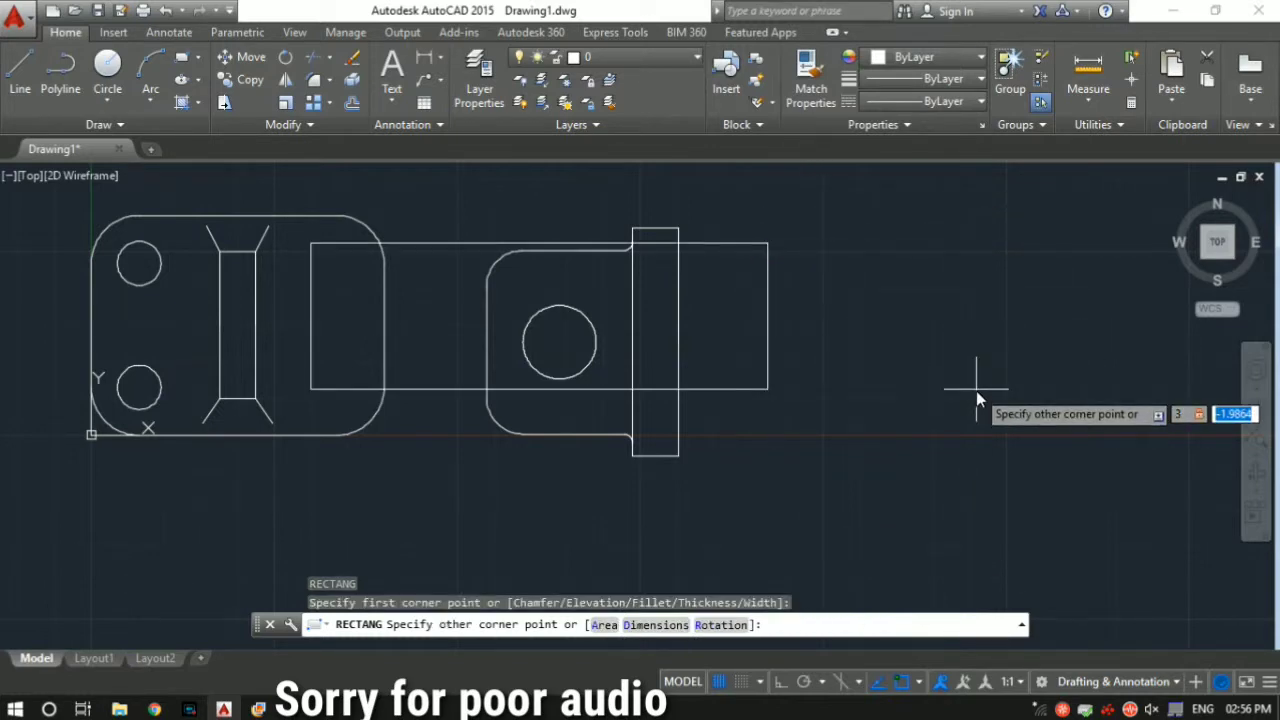
text(4)
key(Return)
Step: Rotate the new rectangle by 270° about its lower-left corner so its long side lies horizontally
scroll(977, 389, down, 1)
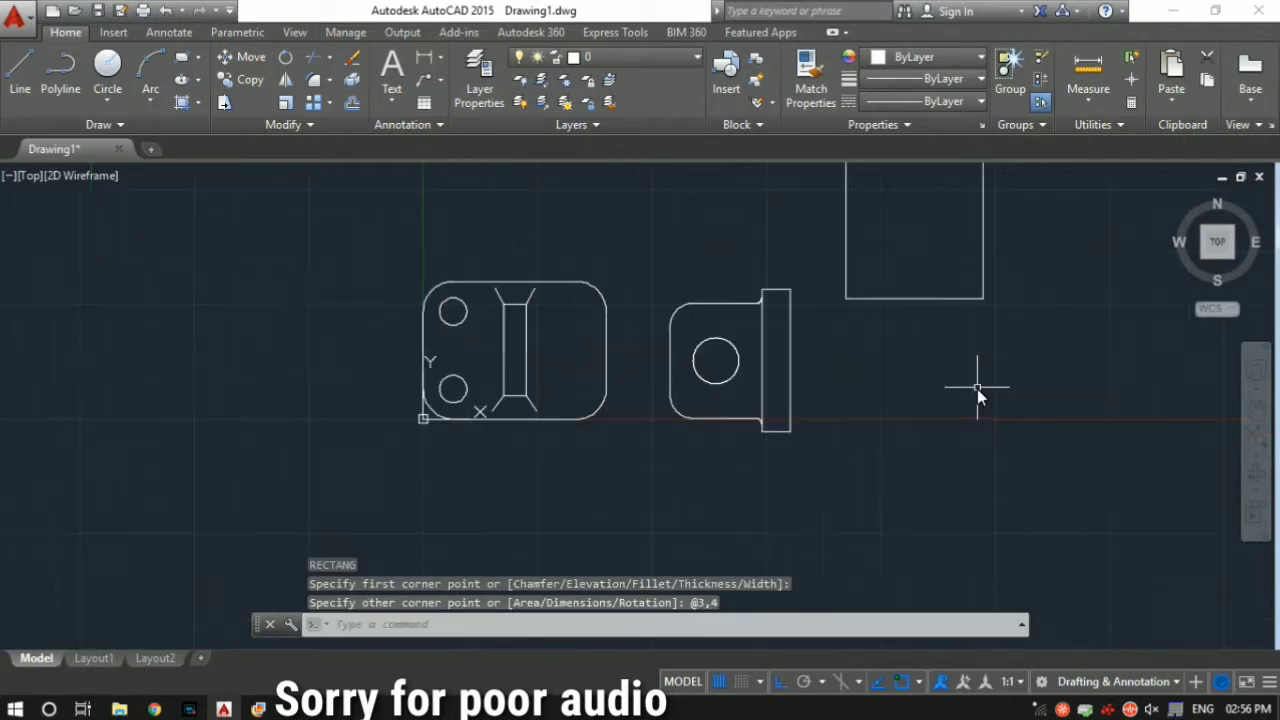
middle_drag(982, 363, 965, 426)
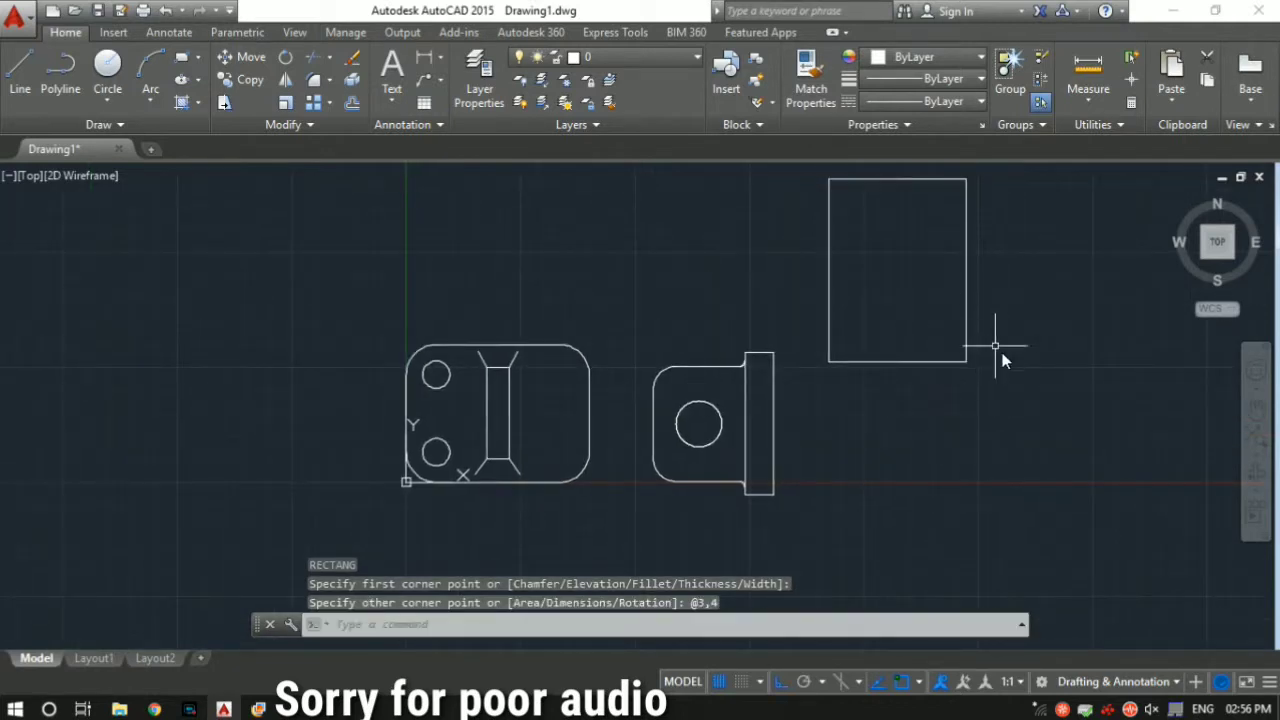
click(1023, 398)
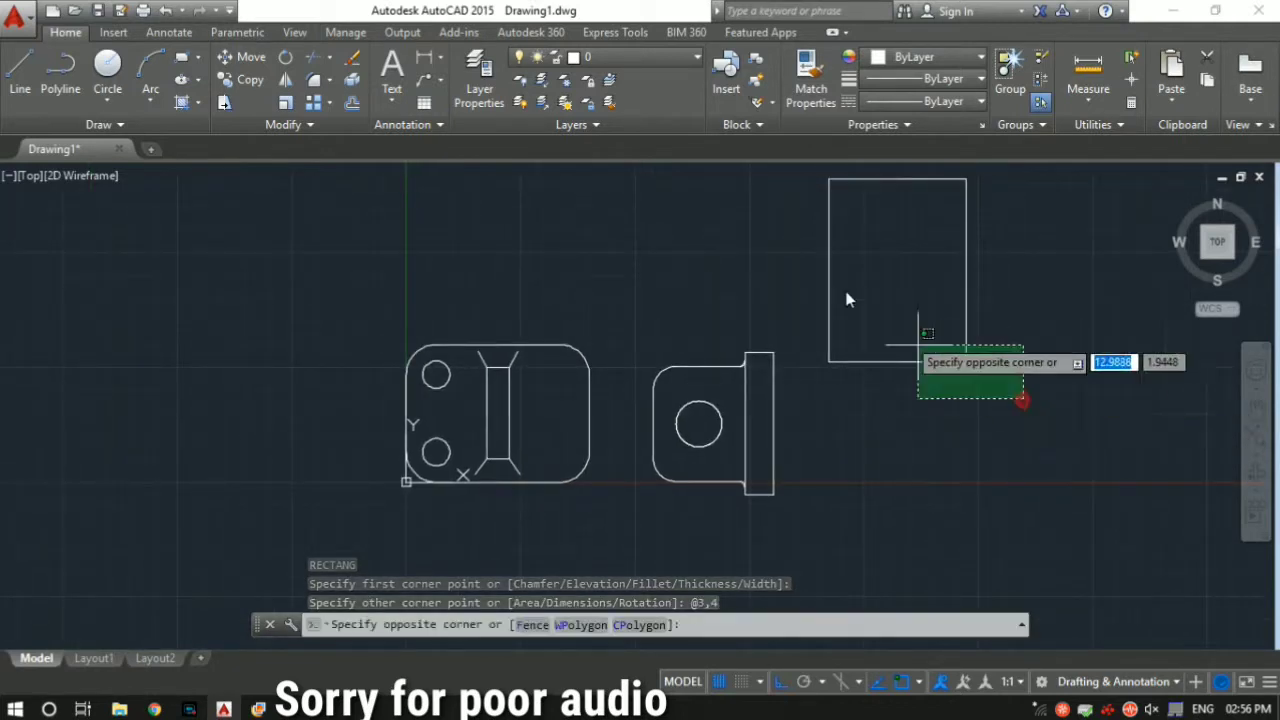
click(816, 185)
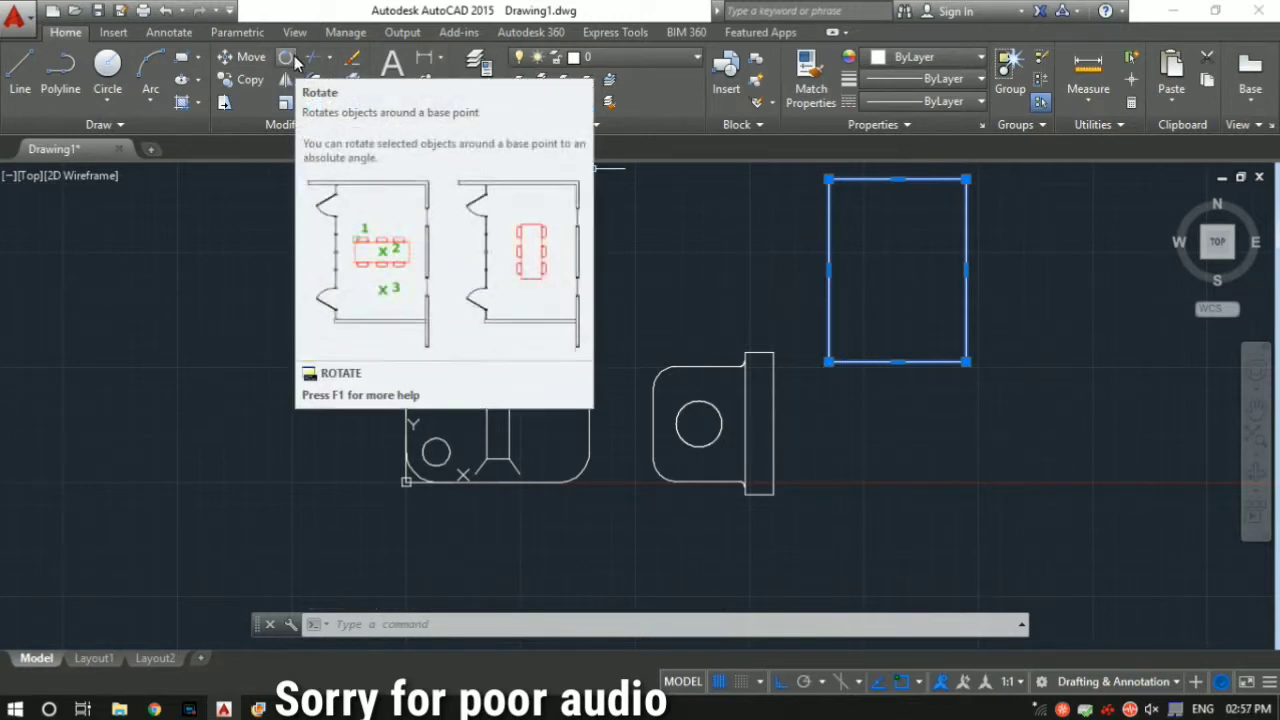
text(RO)
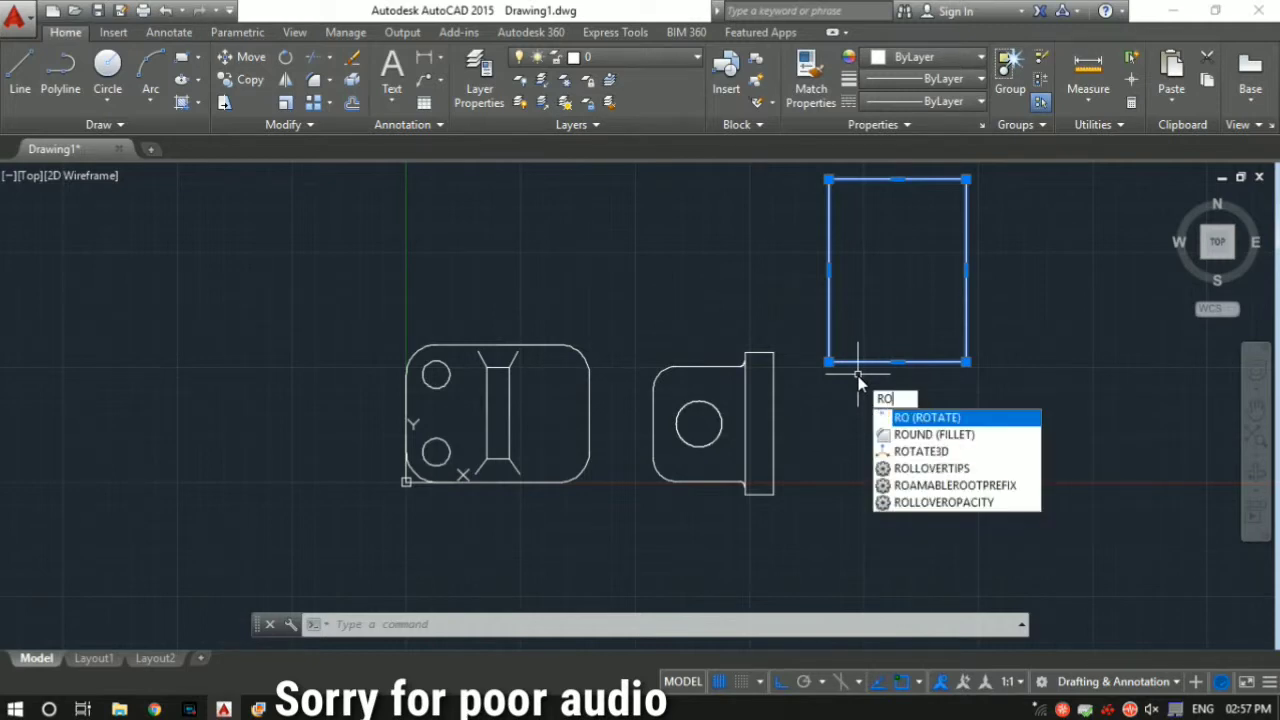
key(Escape)
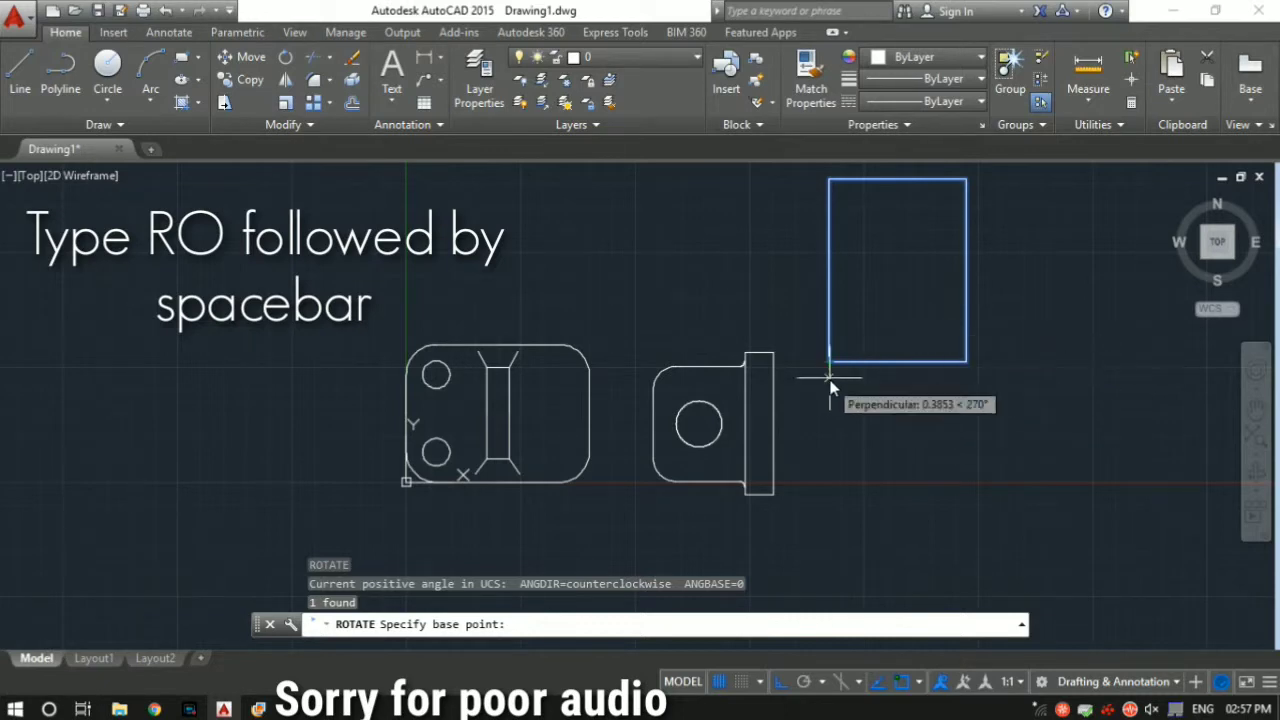
click(830, 362)
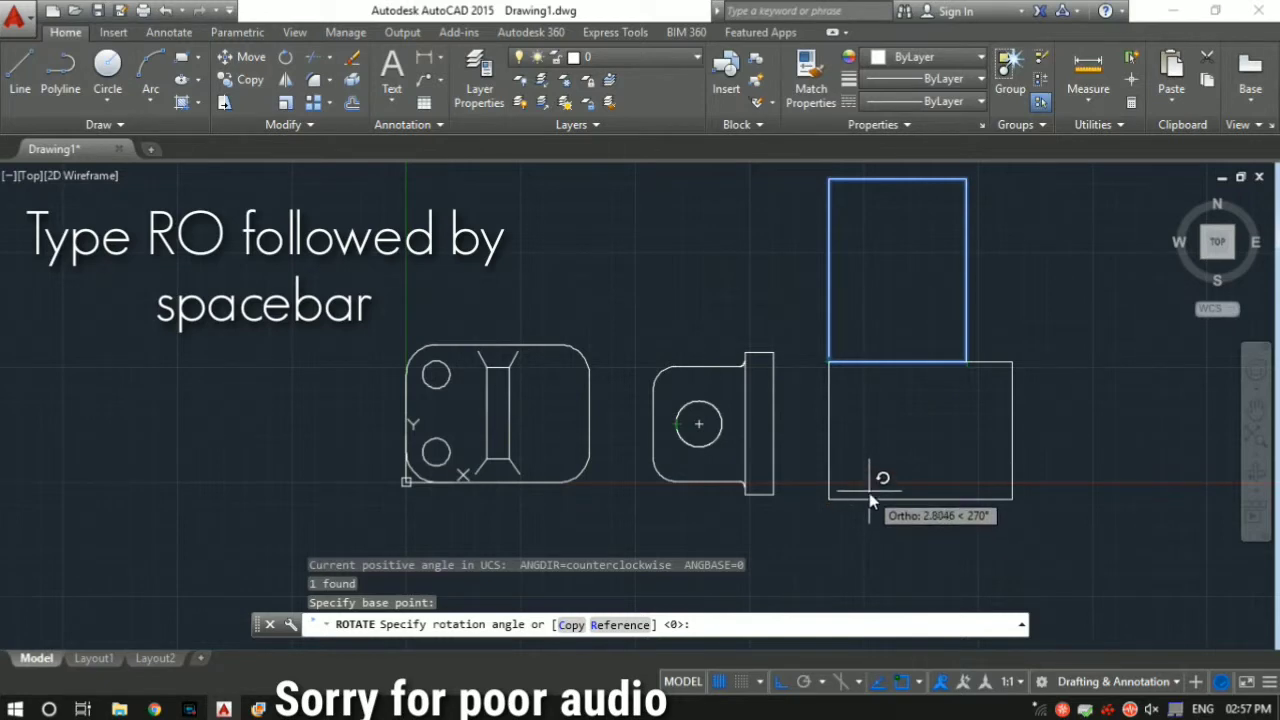
key(space)
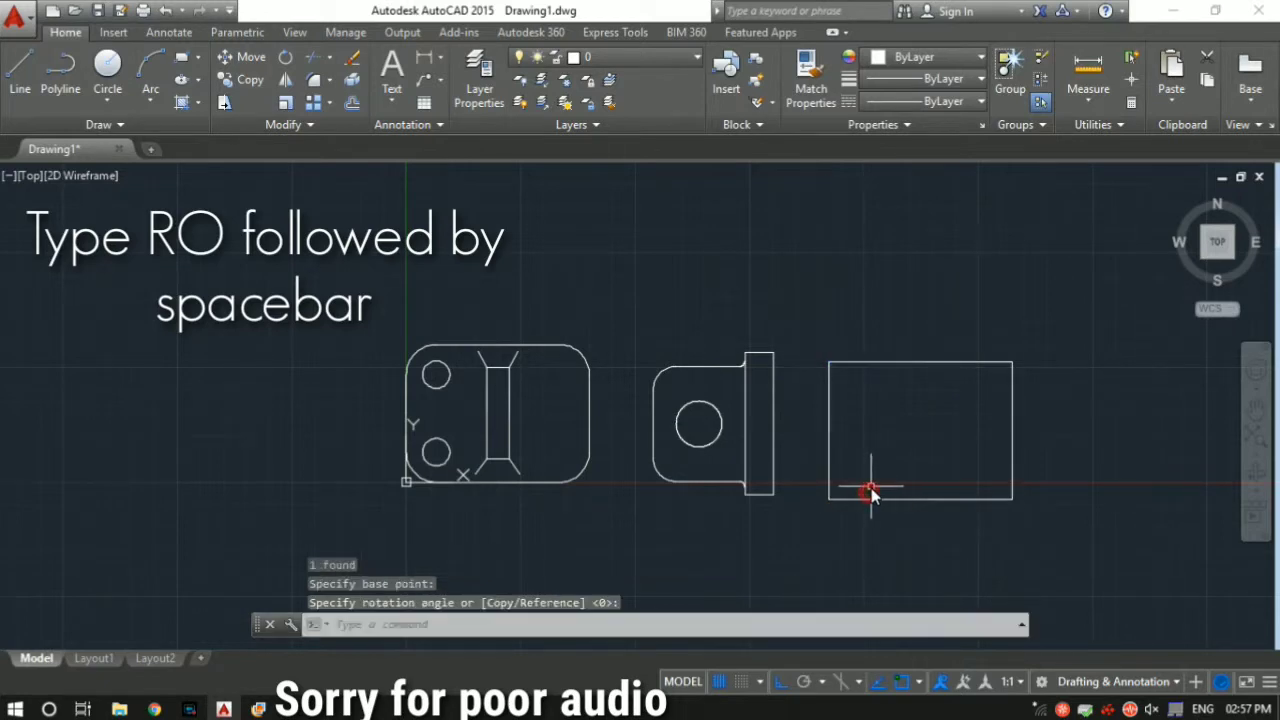
Step: Select the rotated rectangle and start moving it
scroll(870, 494, down, 3)
scroll(914, 429, up, 3)
click(1053, 490)
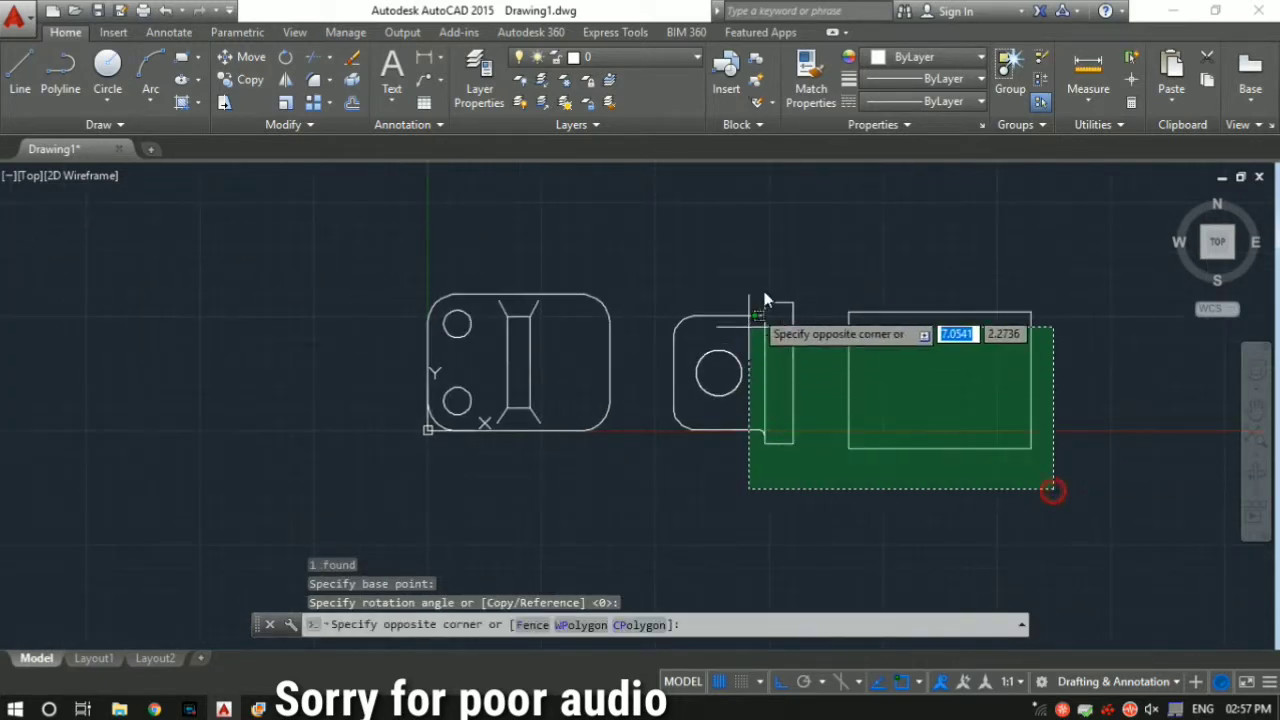
click(840, 271)
text(m)
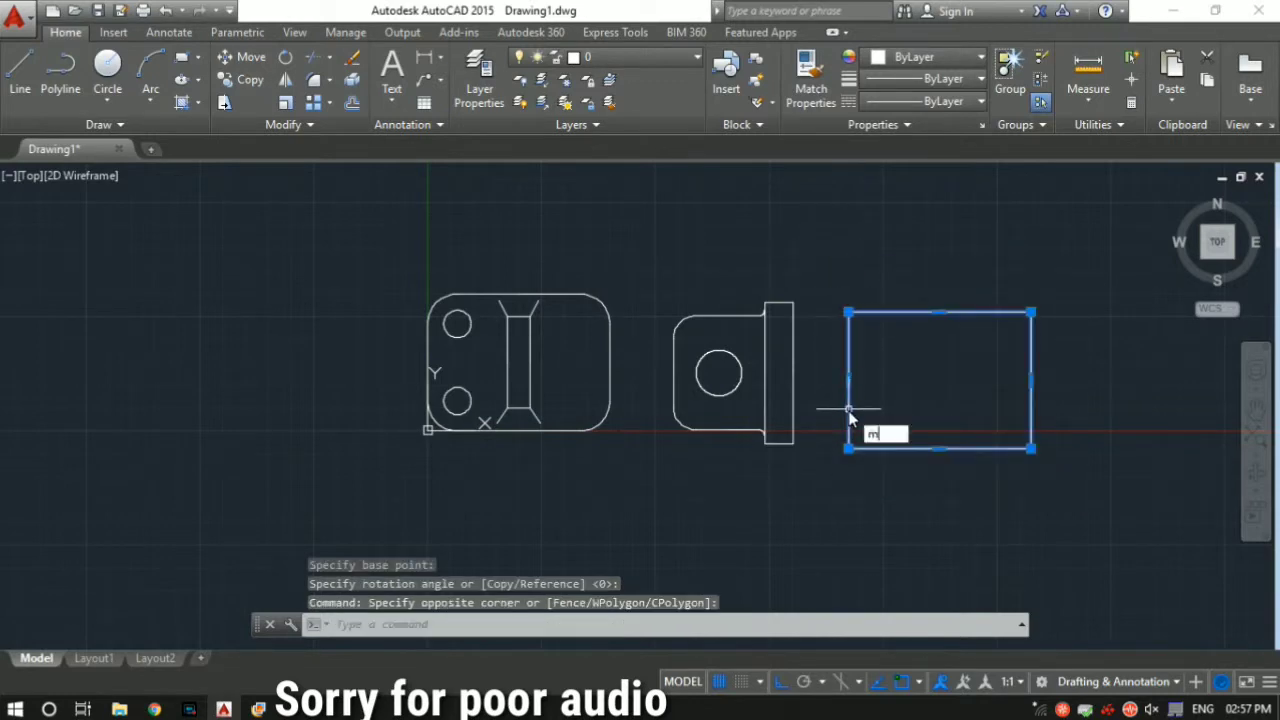
Step: Move the plain rectangle straight up from its lower-left corner so its lower edge sits just above the X axis
key(space)
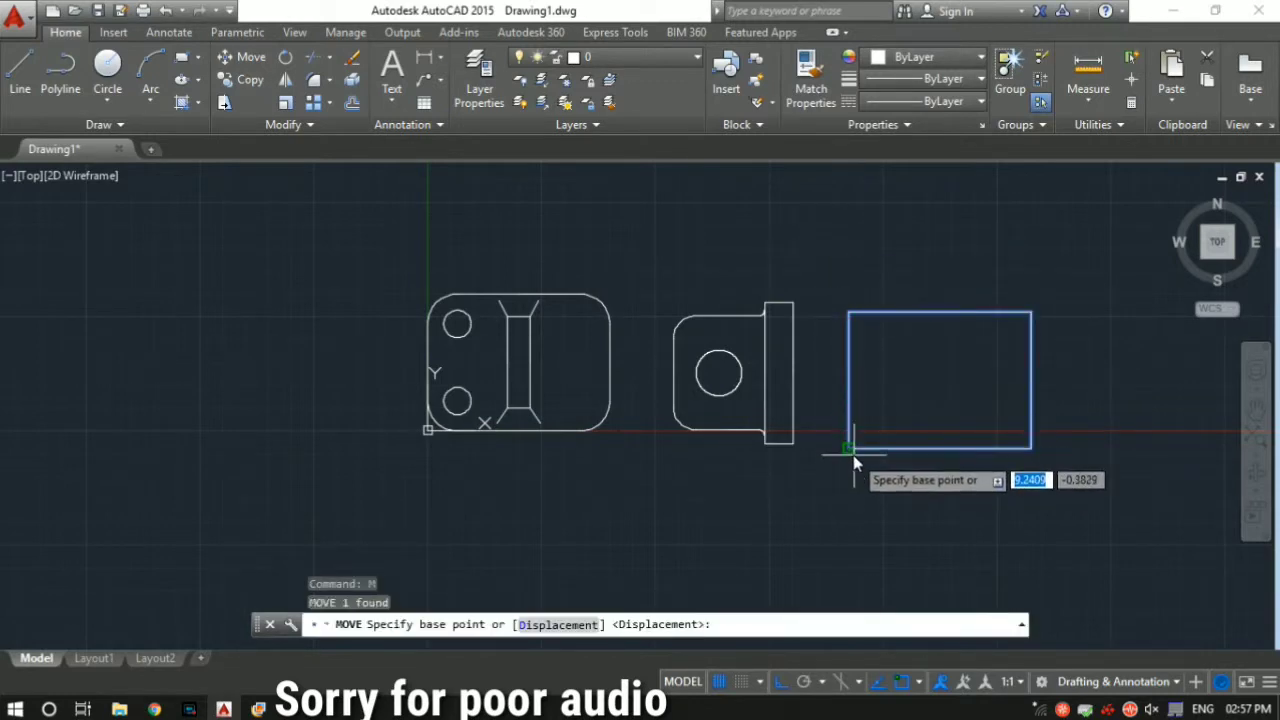
click(851, 440)
click(865, 432)
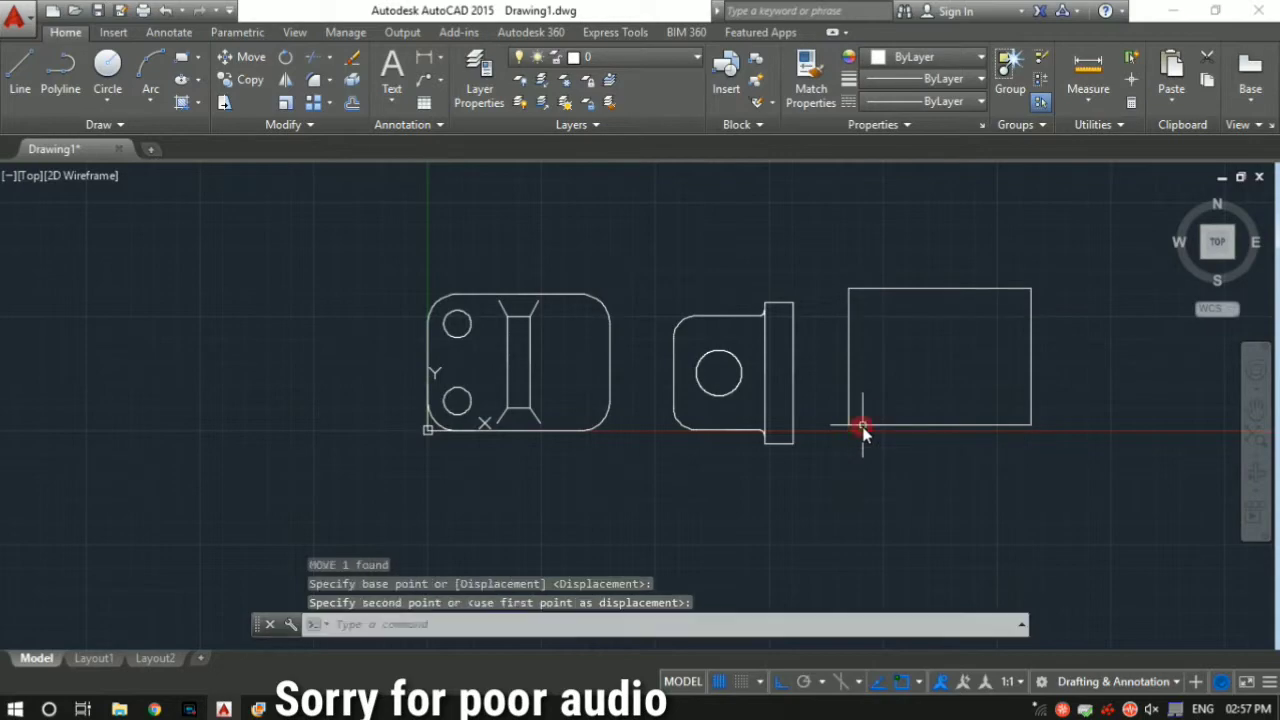
Step: Check the slot and hole dimensions of the rounded plate's side view in the Photo Gallery reference image, and return to AutoCAD
scroll(866, 425, up, 2)
click(259, 709)
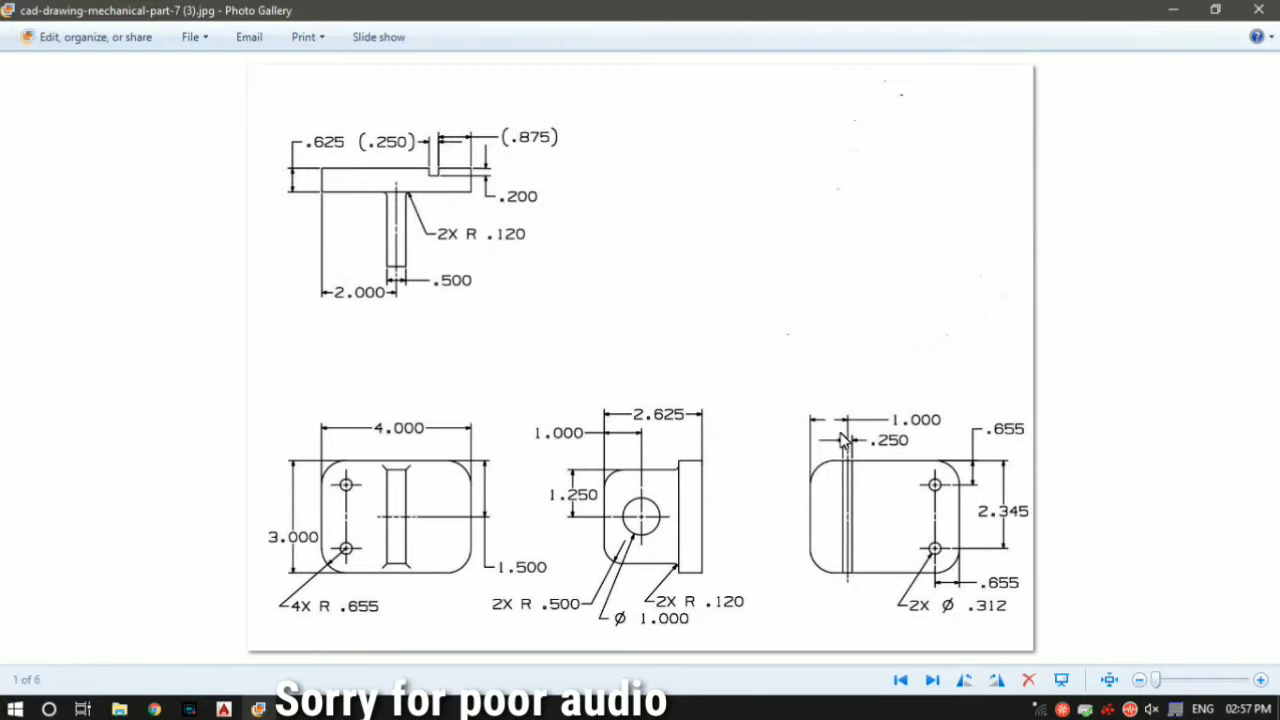
click(260, 709)
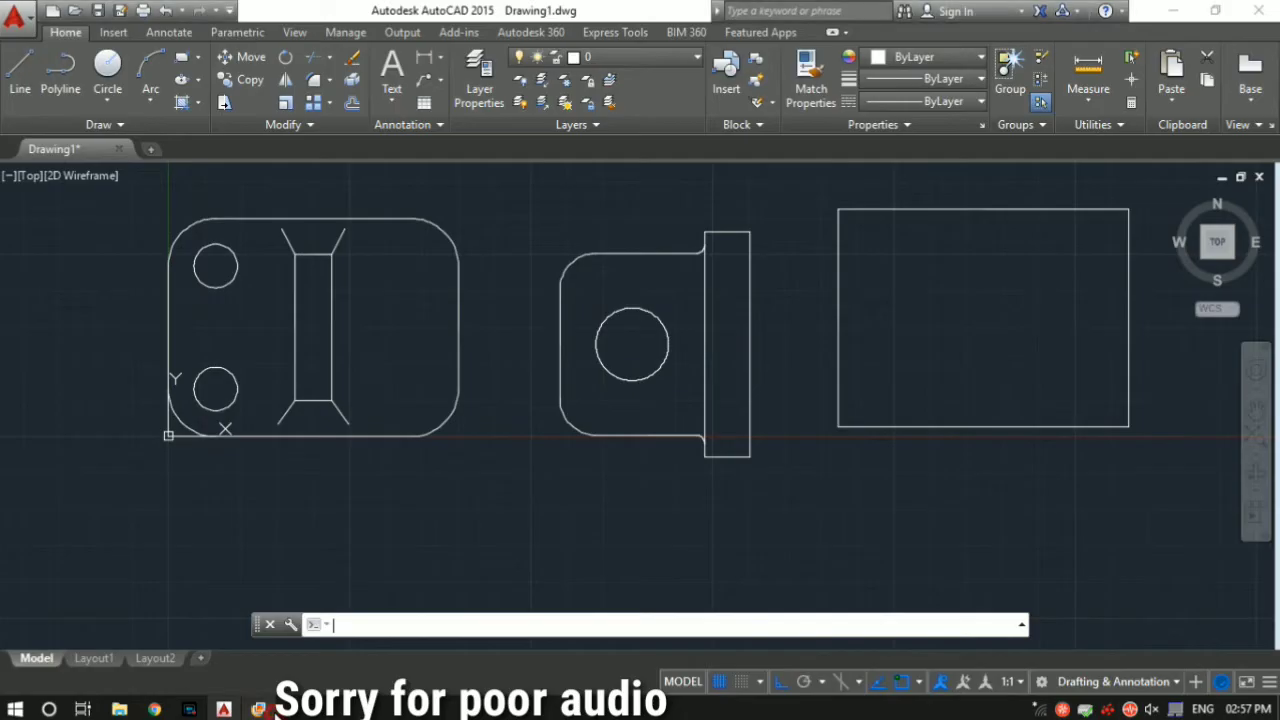
middle_drag(617, 428, 544, 547)
scroll(544, 548, down, 2)
middle_drag(707, 424, 705, 401)
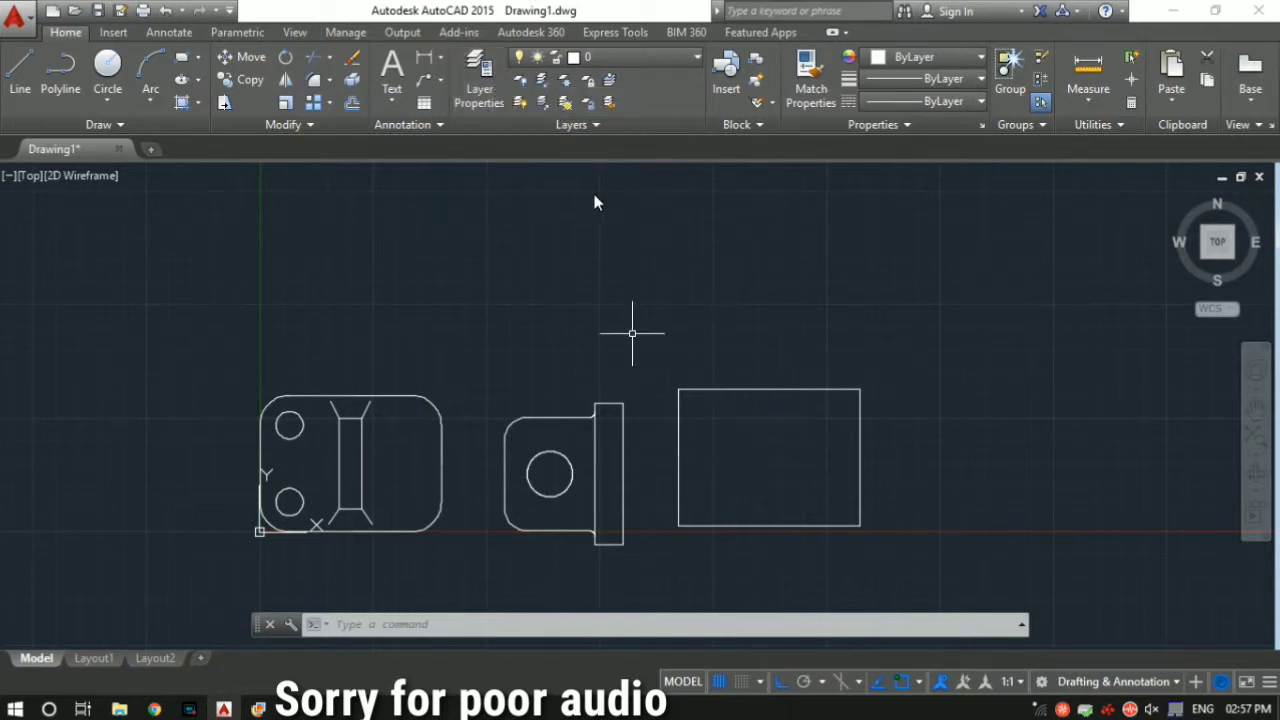
Step: Create a new layer named "dotted"
click(689, 57)
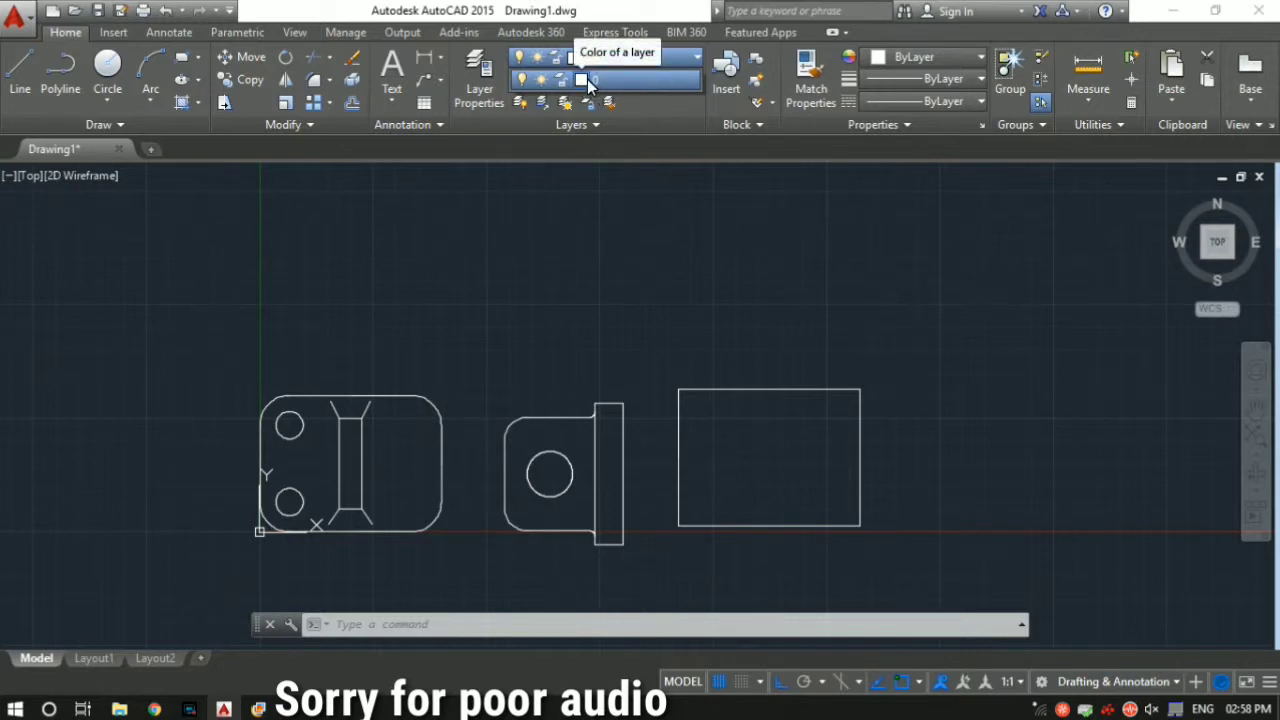
click(740, 197)
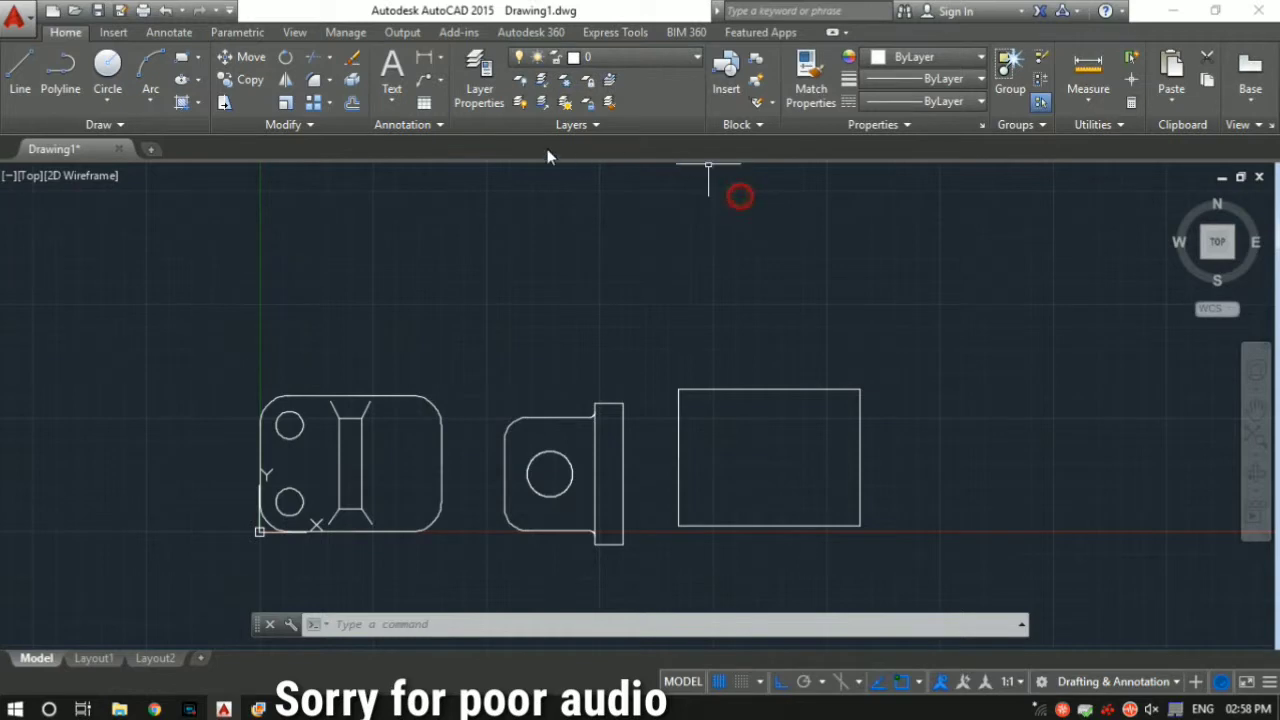
click(480, 85)
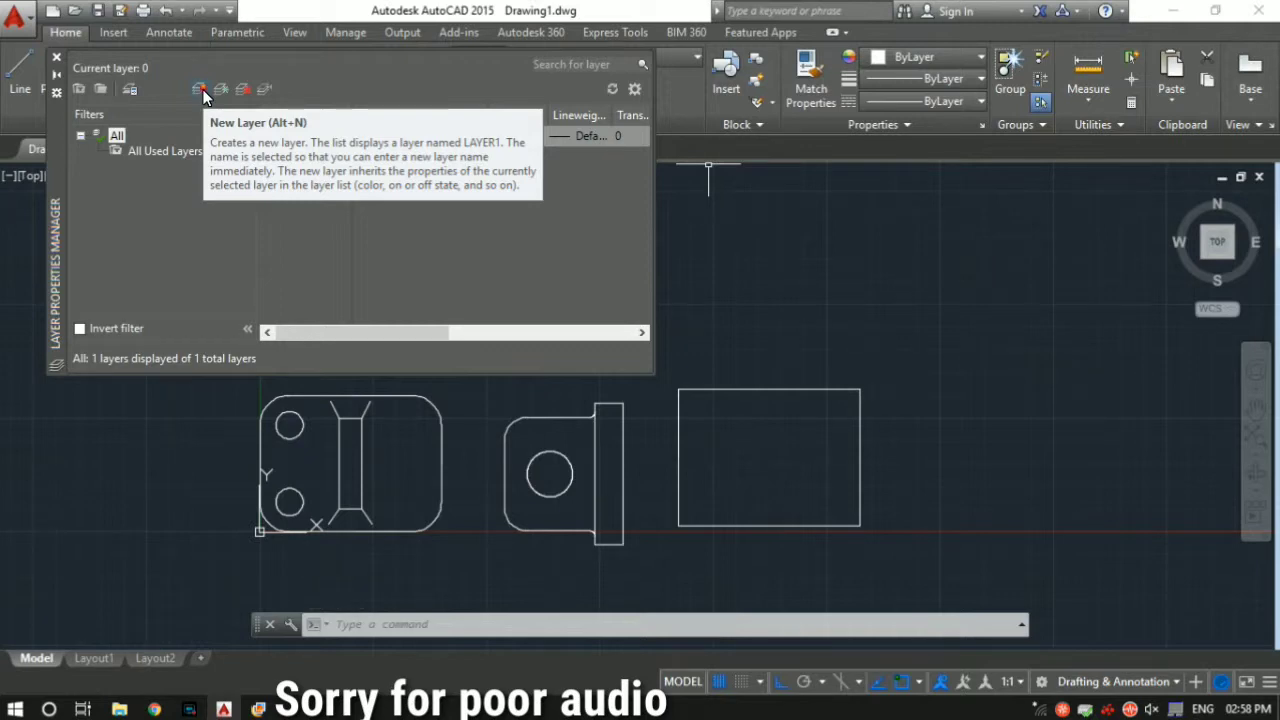
click(200, 90)
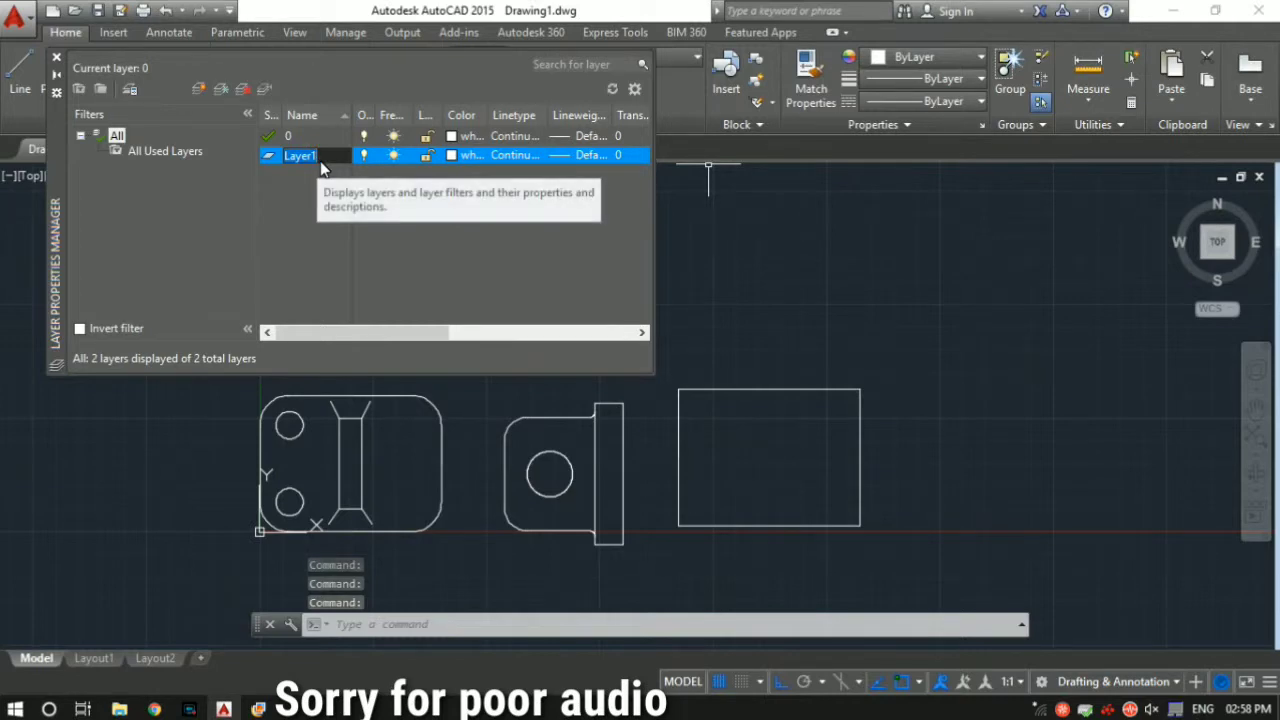
text(dotw)
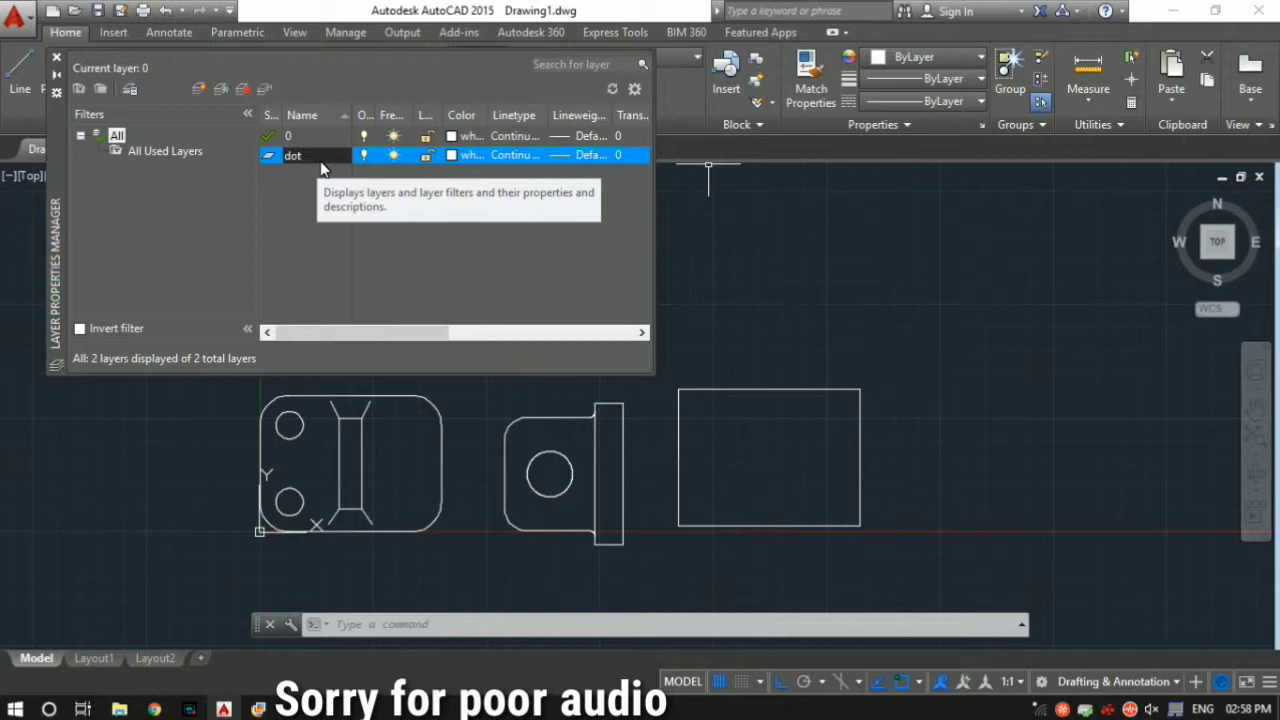
key(Return)
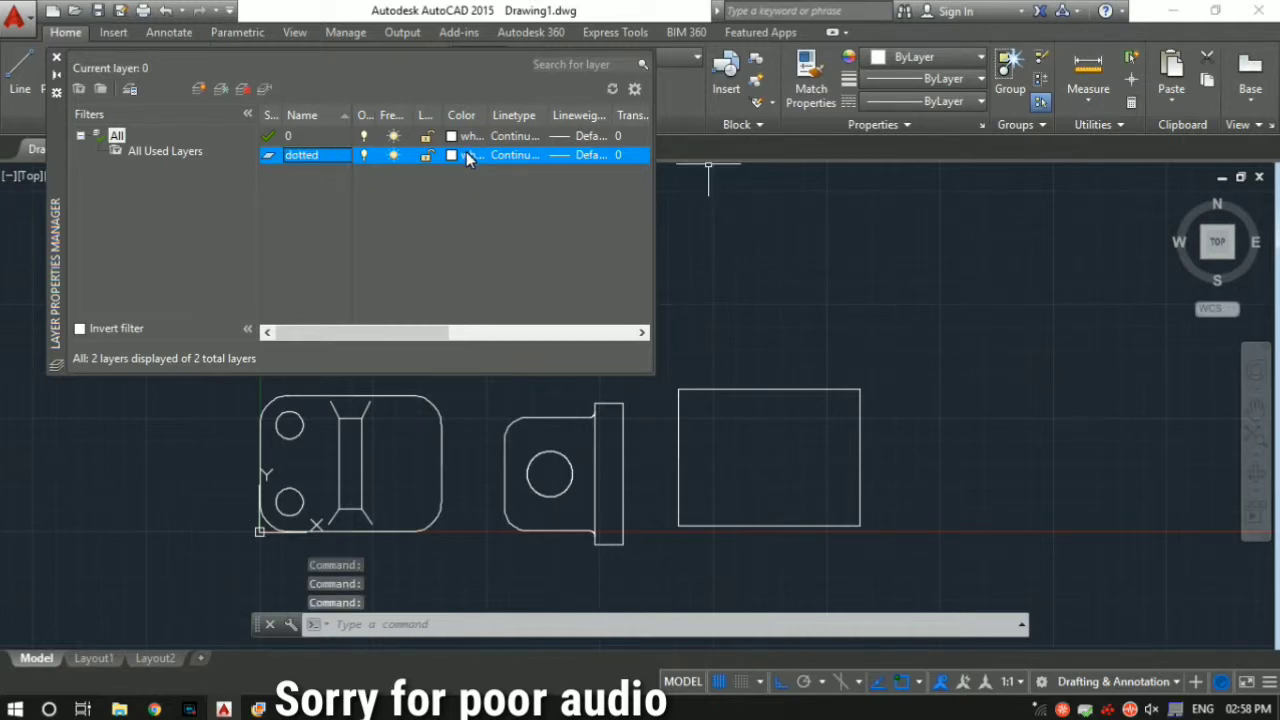
Step: Load the DIVIDE linetype from acad.lin, assign it to the dotted layer, and close the layer manager
click(520, 156)
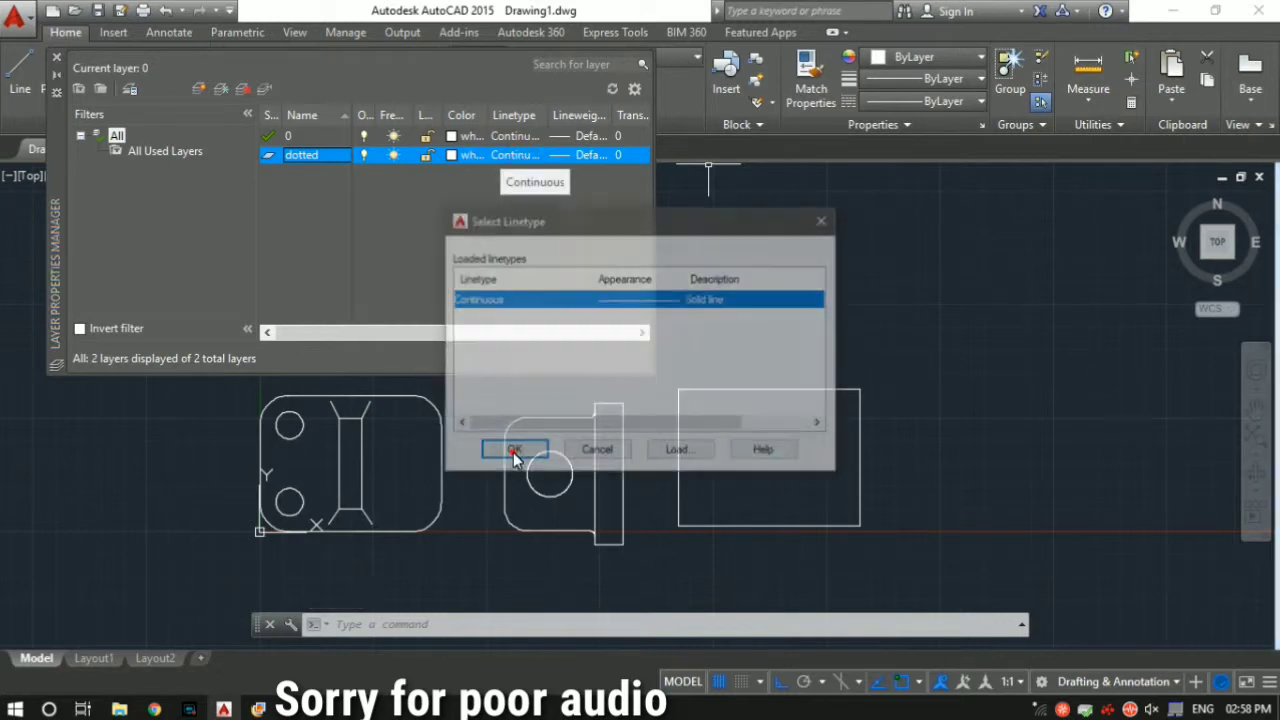
click(508, 449)
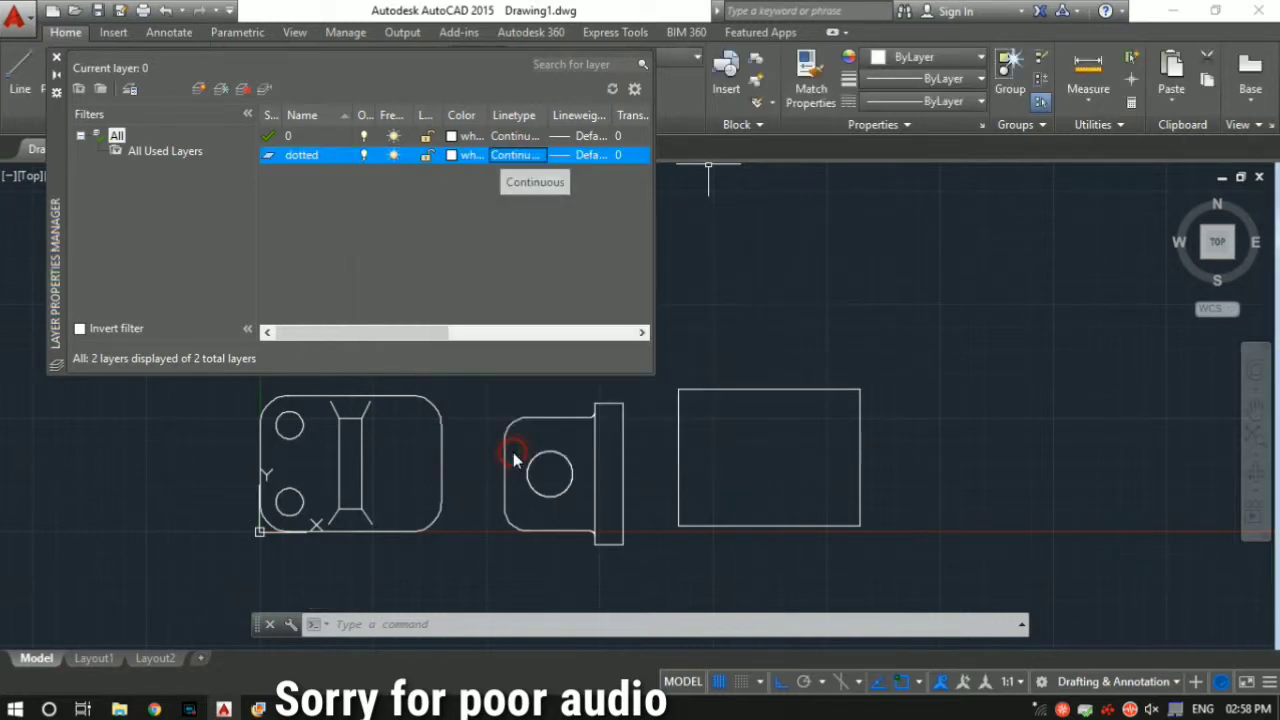
click(525, 157)
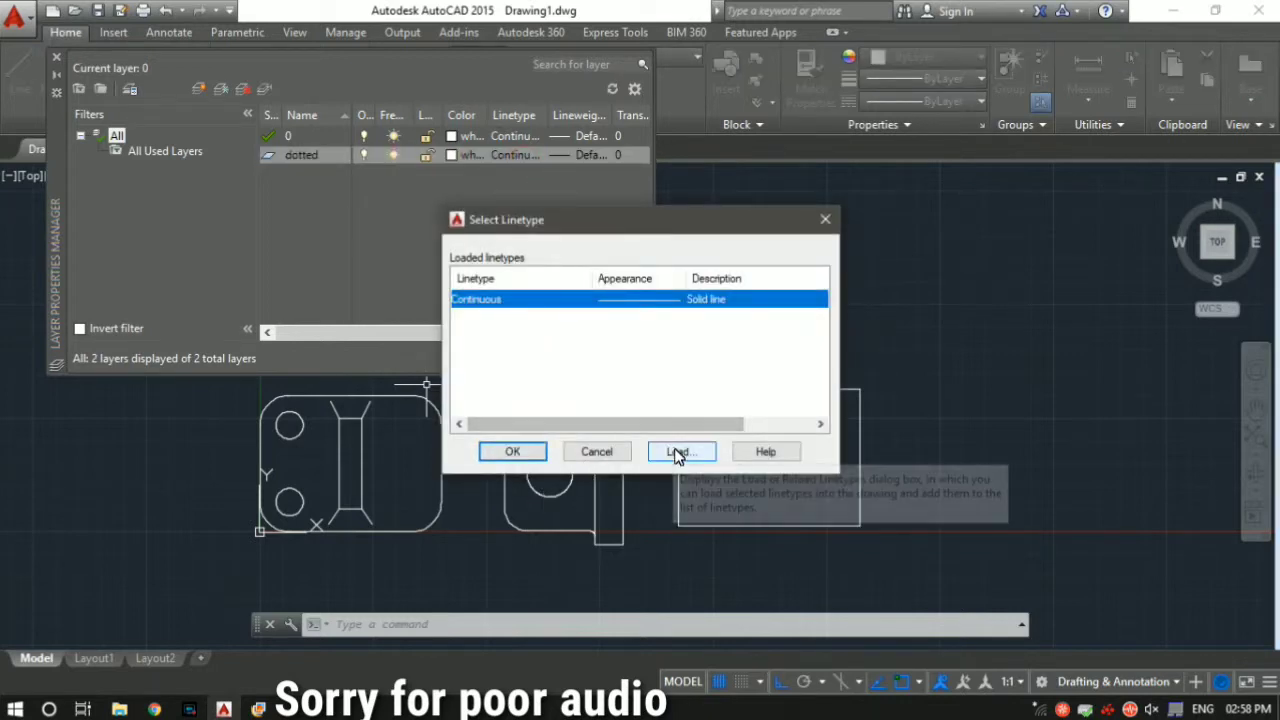
click(678, 452)
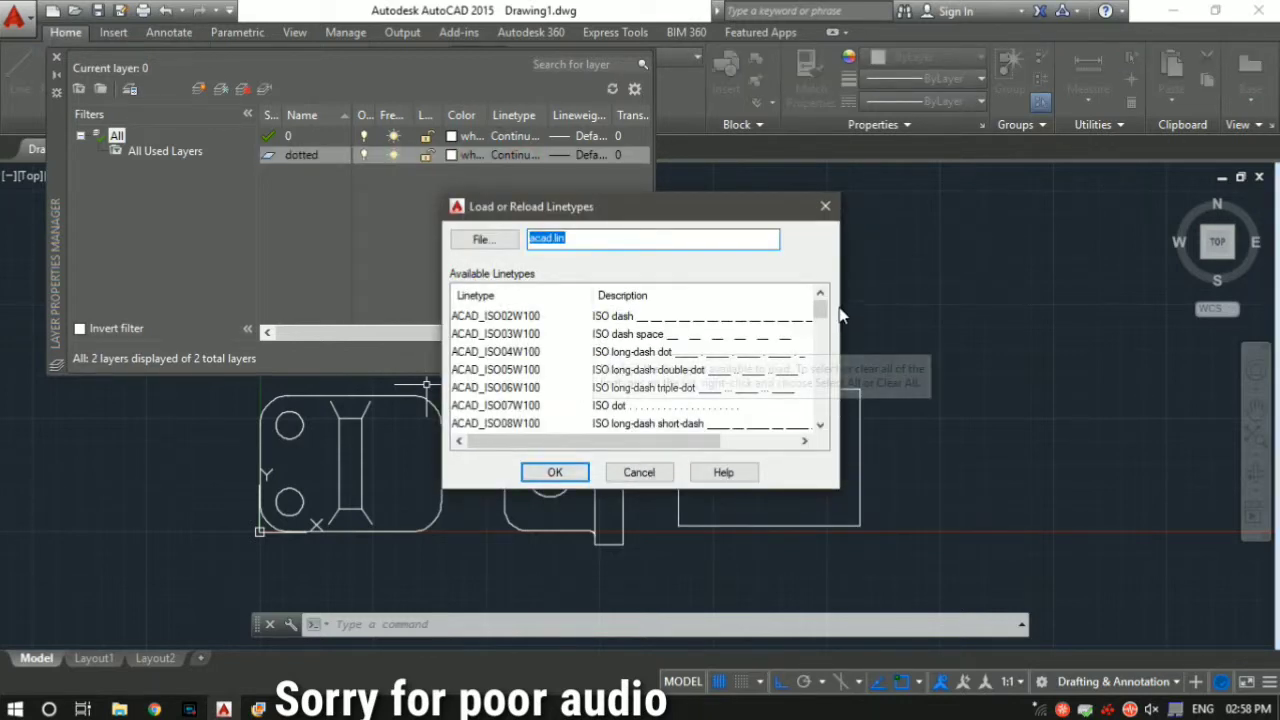
drag(818, 307, 830, 376)
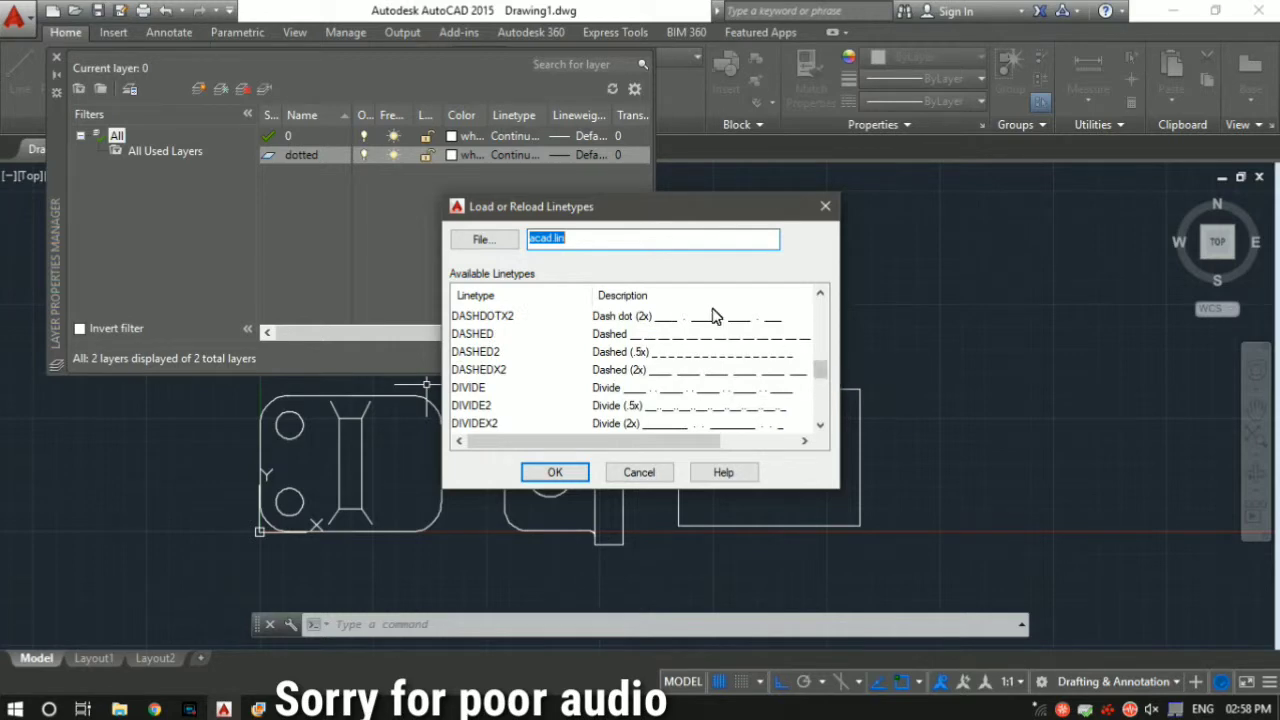
click(698, 390)
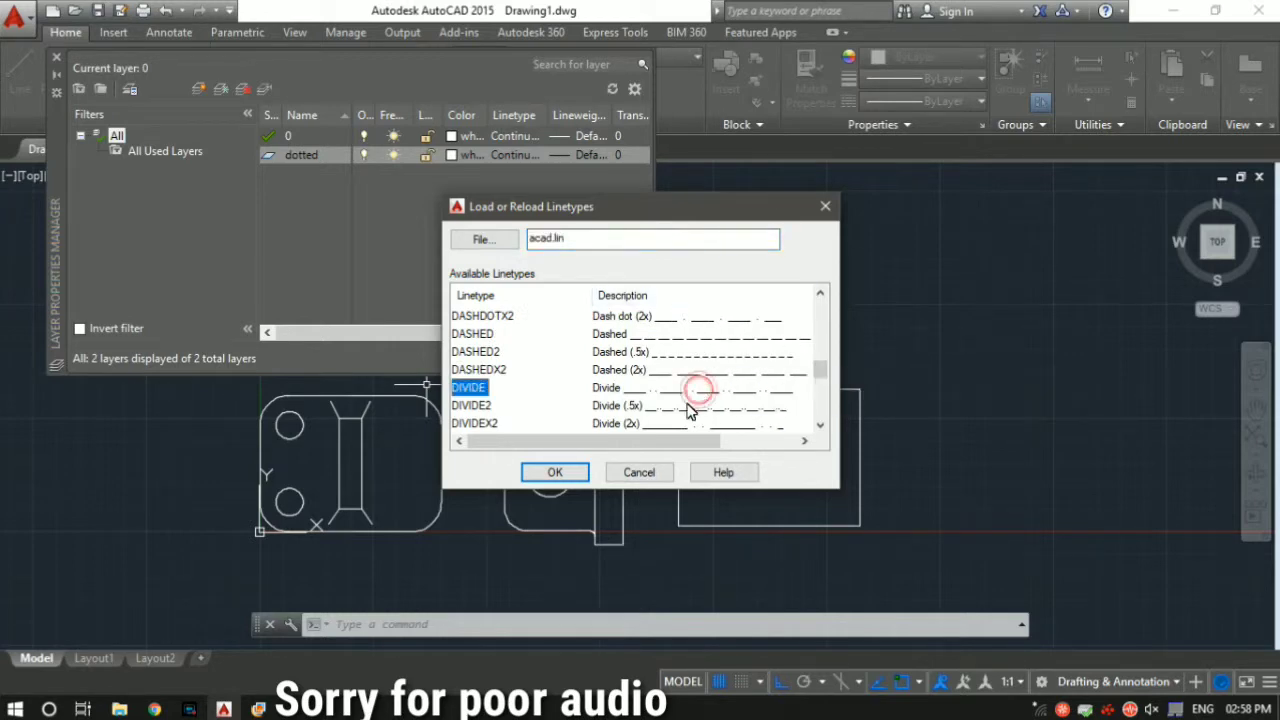
click(679, 397)
click(555, 475)
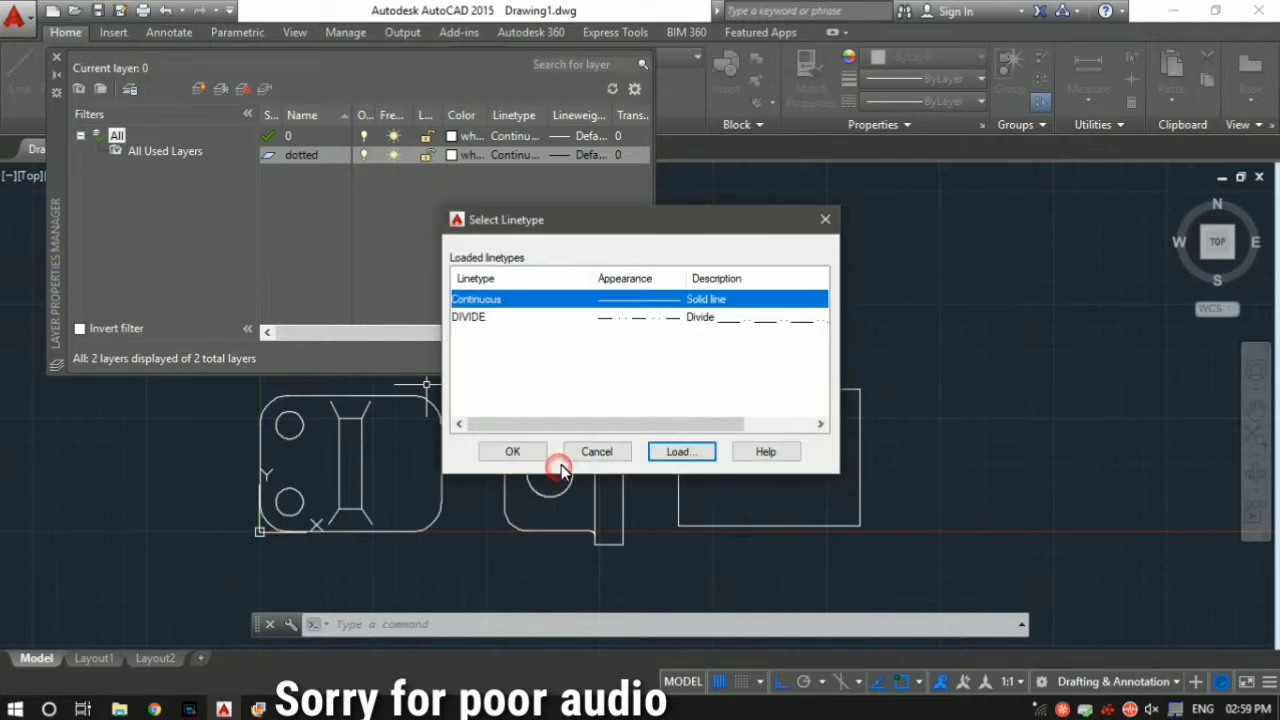
click(660, 319)
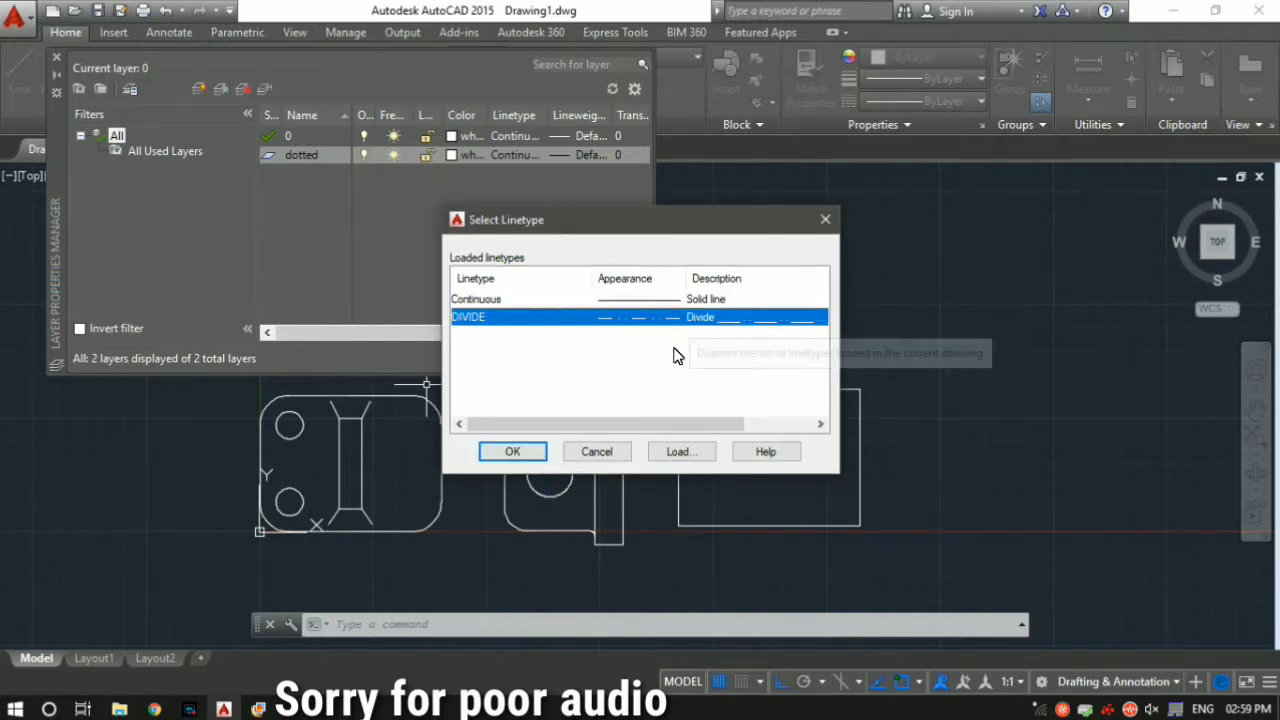
click(533, 452)
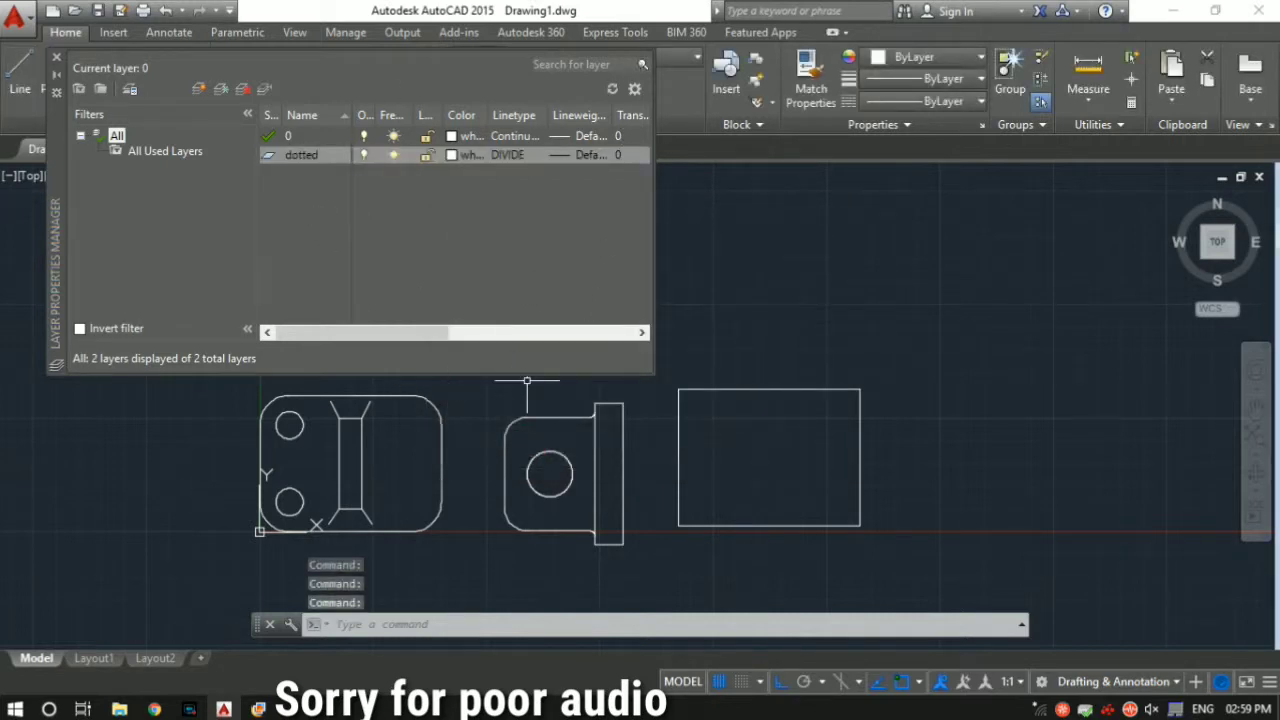
click(57, 58)
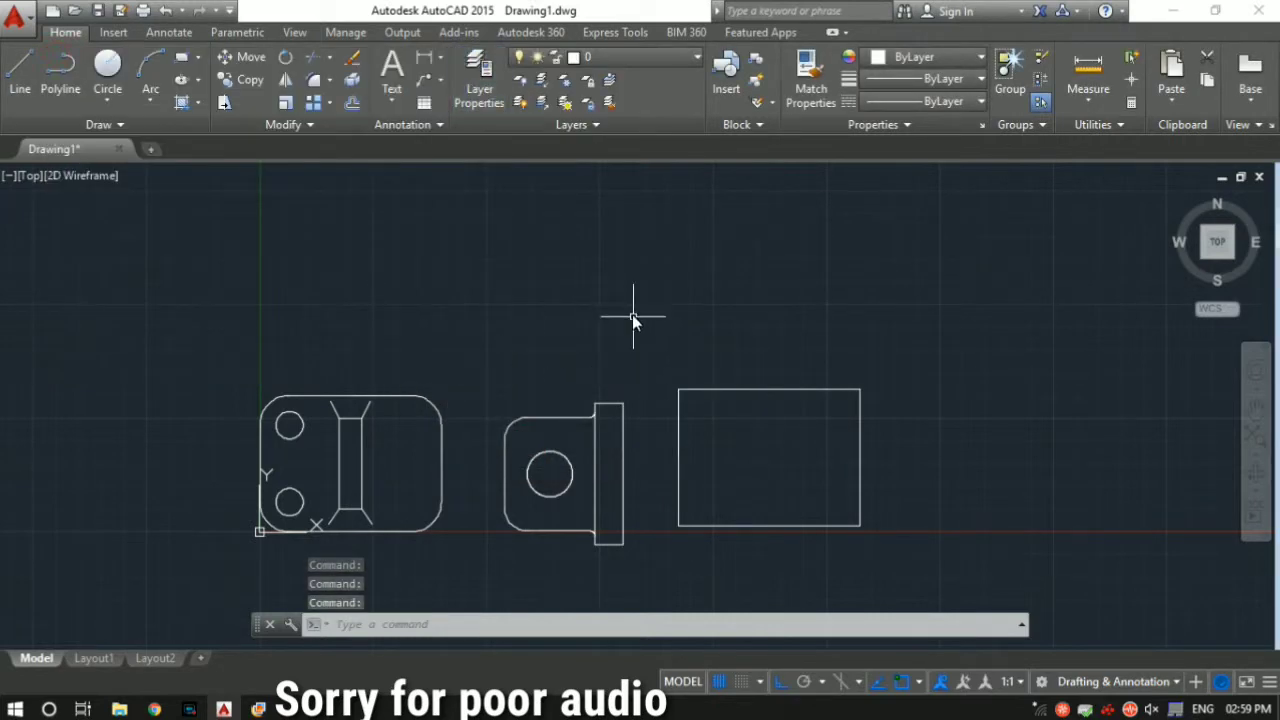
Step: Make the dotted layer current and draw a vertical line through the left part of the rectangle, extending past both horizontal edges
click(661, 57)
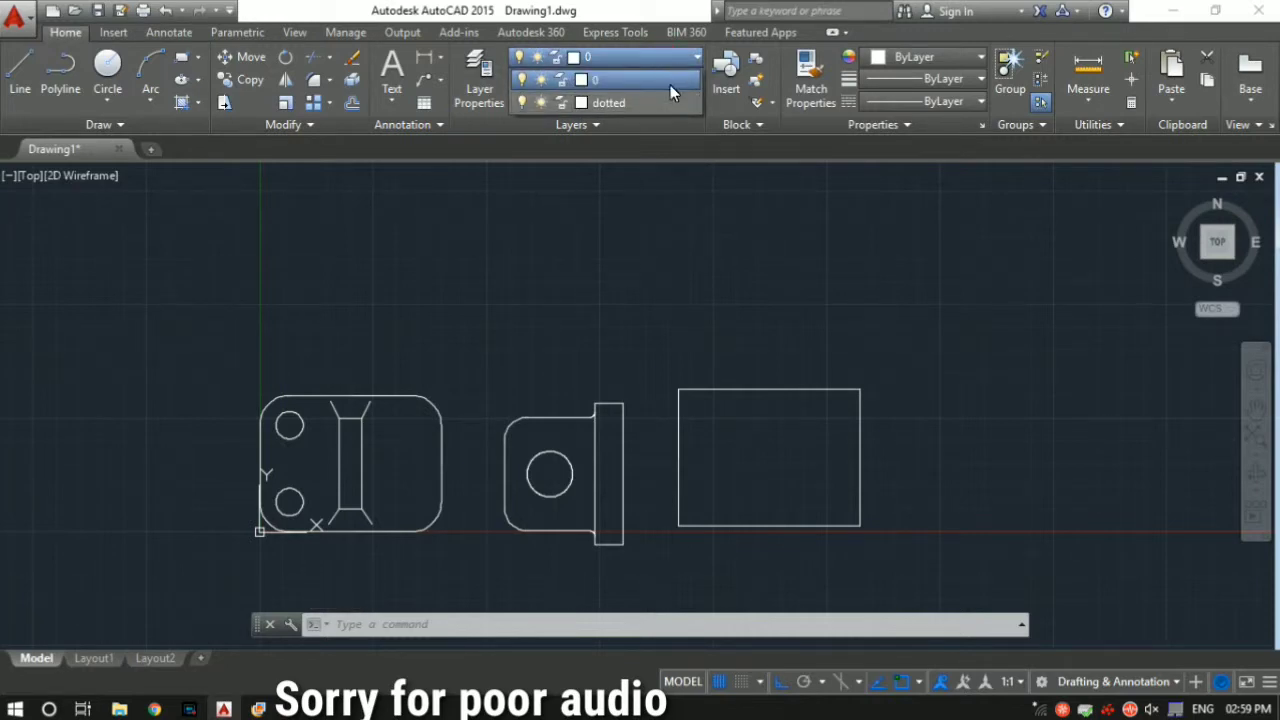
click(656, 102)
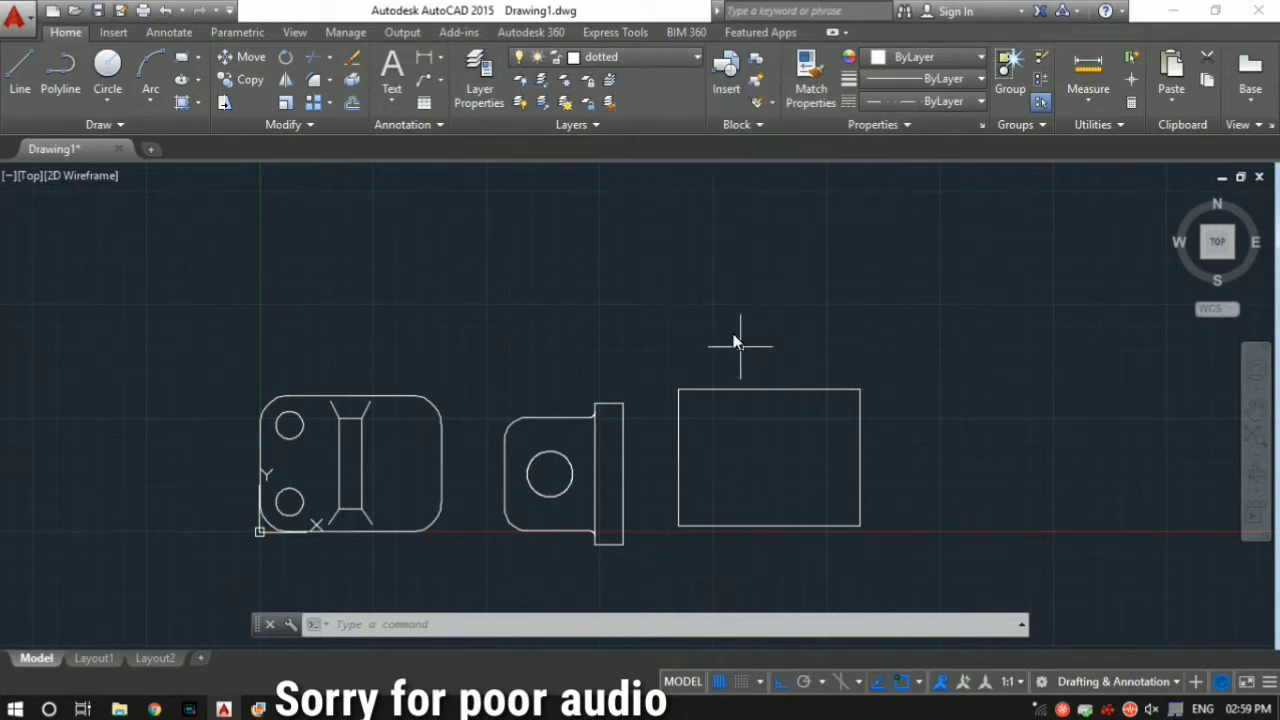
text(L)
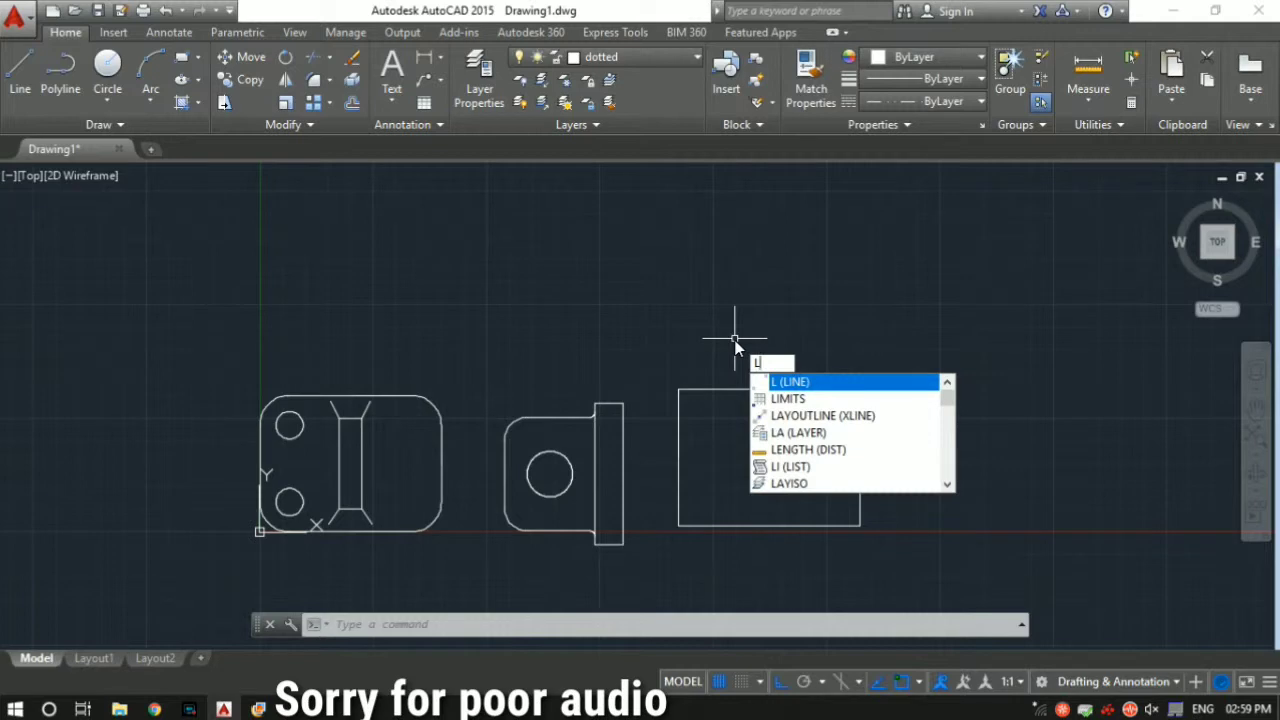
key(Return)
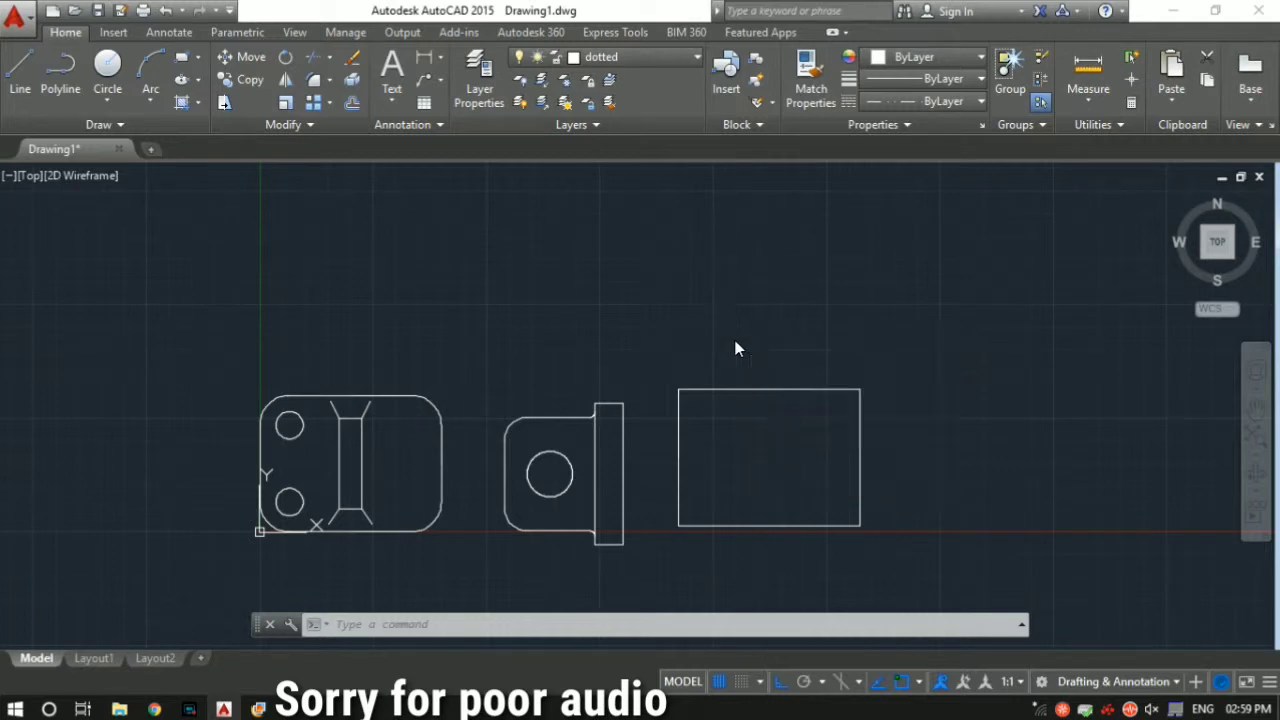
click(736, 565)
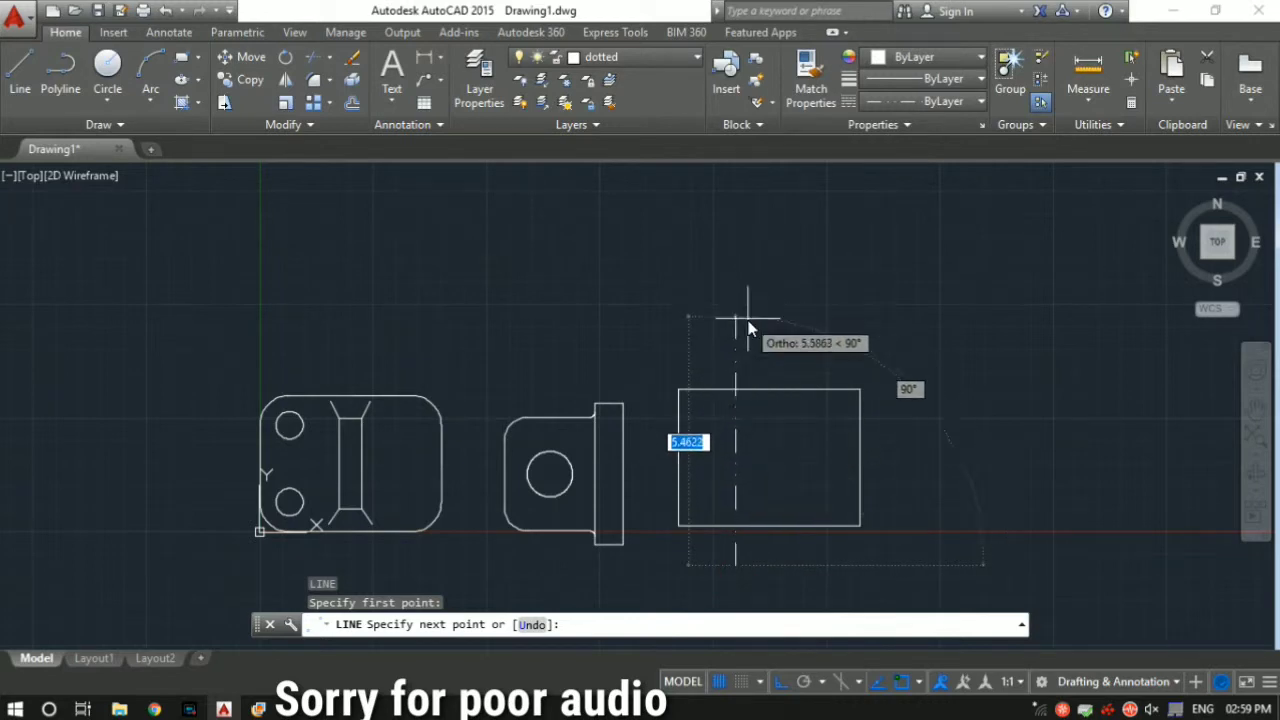
click(749, 350)
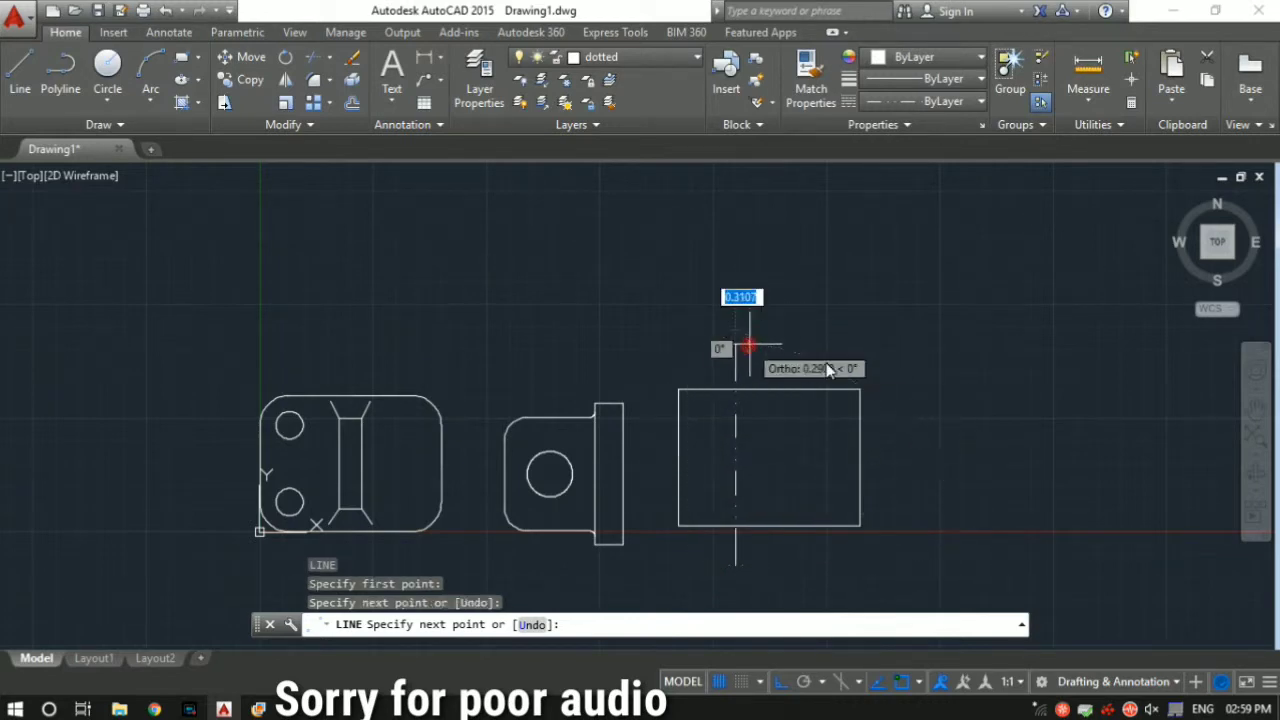
key(Escape)
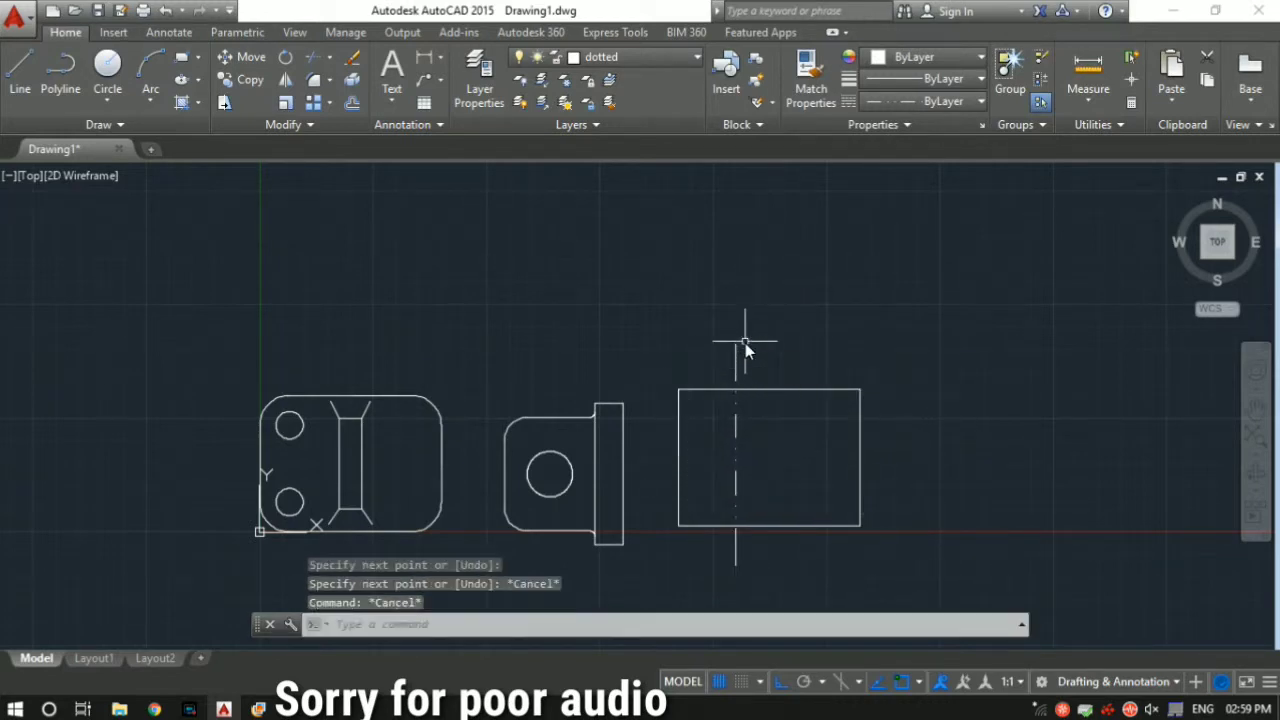
Step: Check the slot width around the centre line in the Photo Gallery reference image, and return to AutoCAD
scroll(746, 458, up, 2)
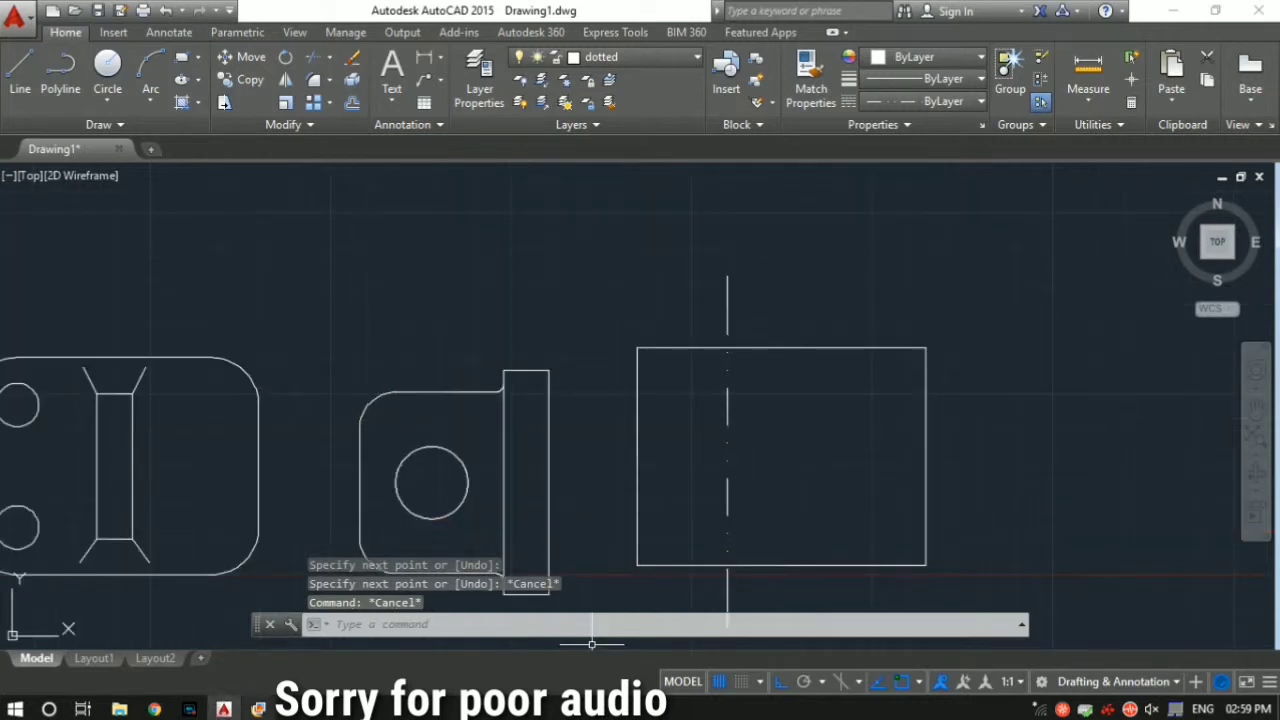
click(258, 709)
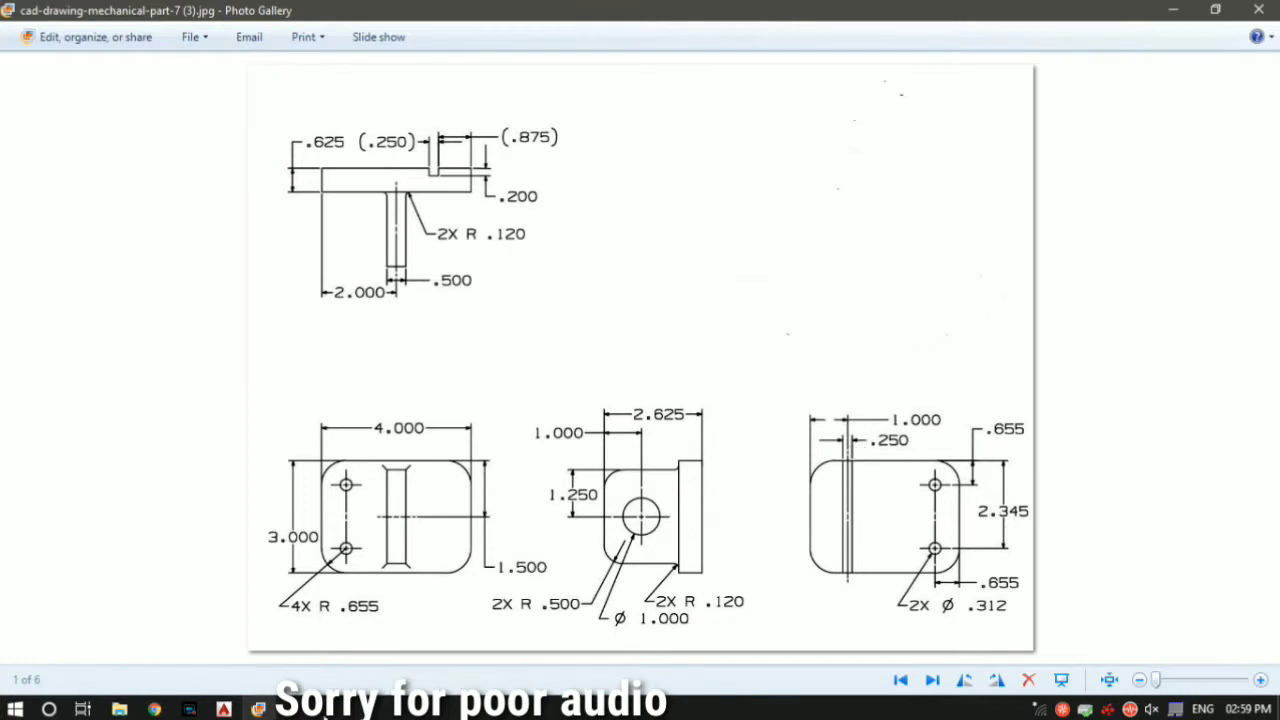
click(258, 709)
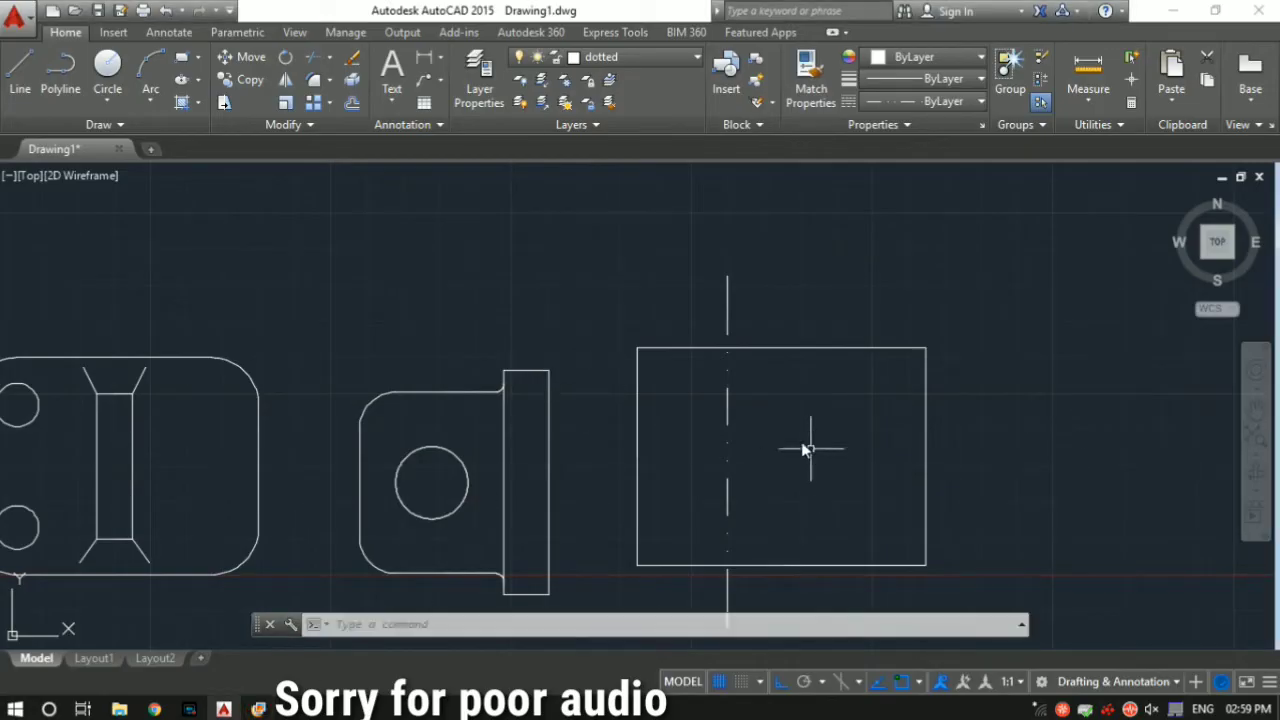
Step: Offset the dash-dot centre line in the right-hand rectangle by 0.125 to both sides
click(727, 407)
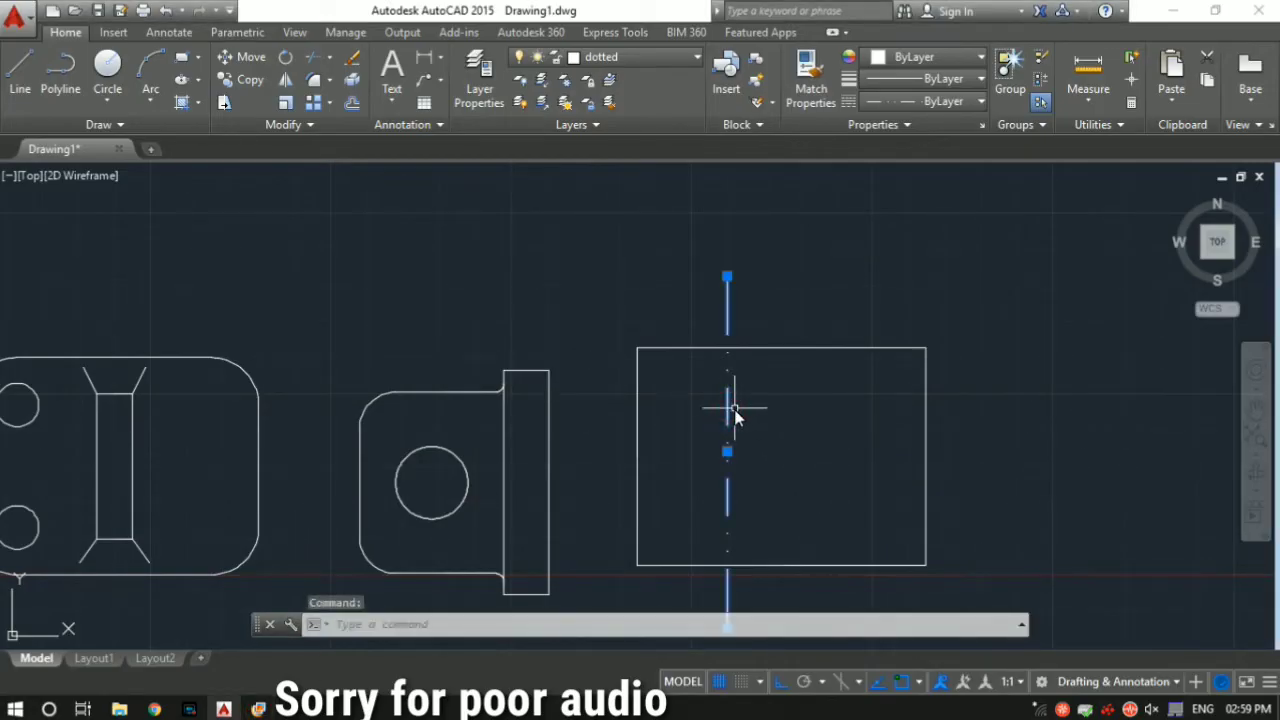
text(of)
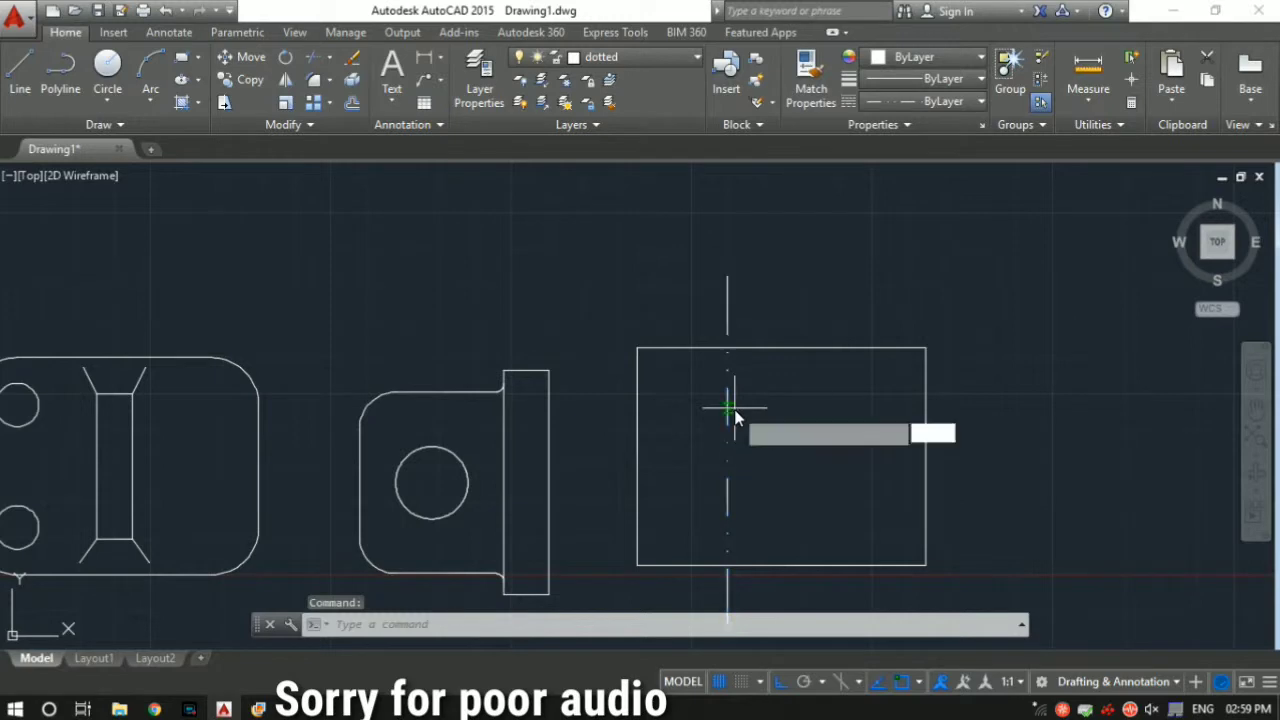
key(Return)
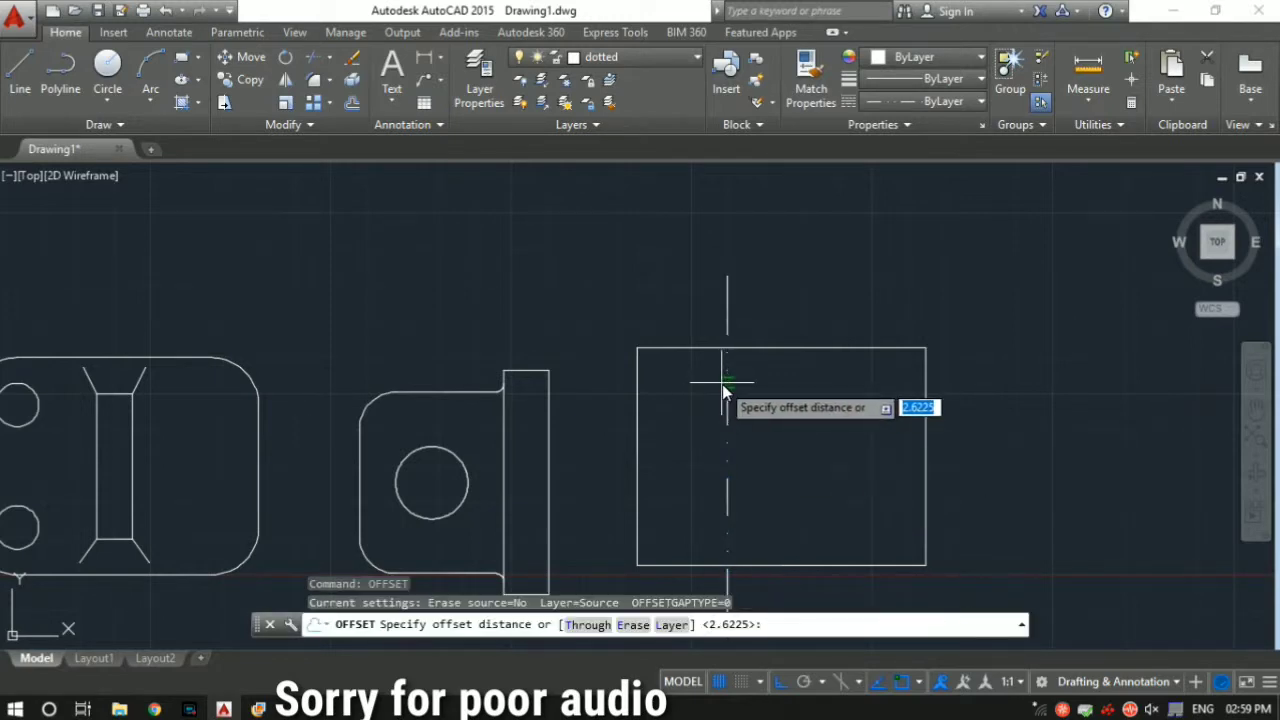
click(840, 628)
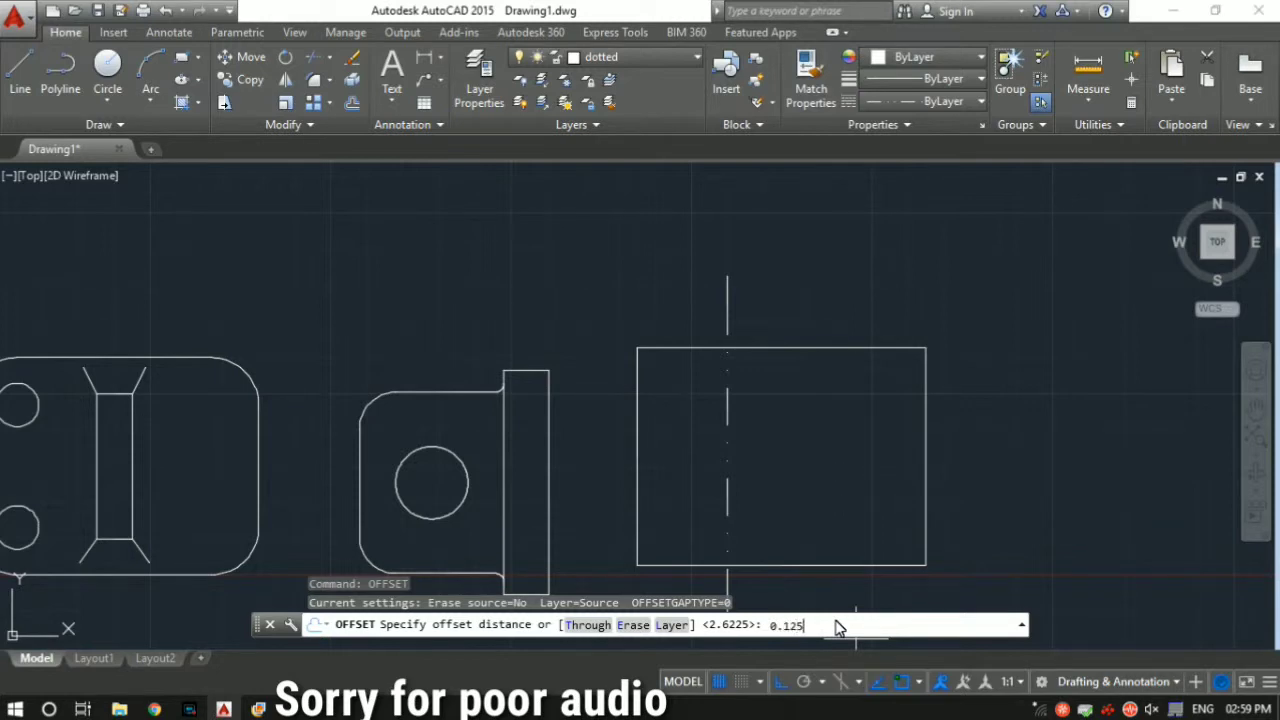
key(Return)
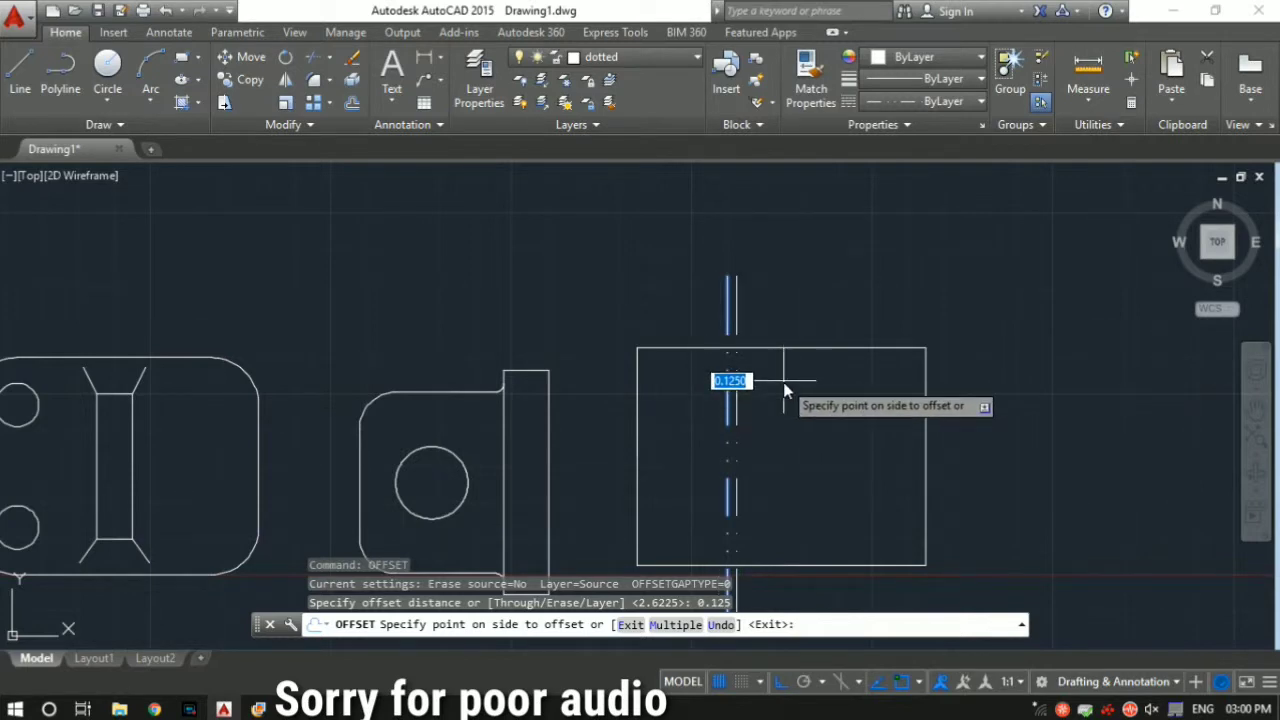
scroll(783, 383, up, 6)
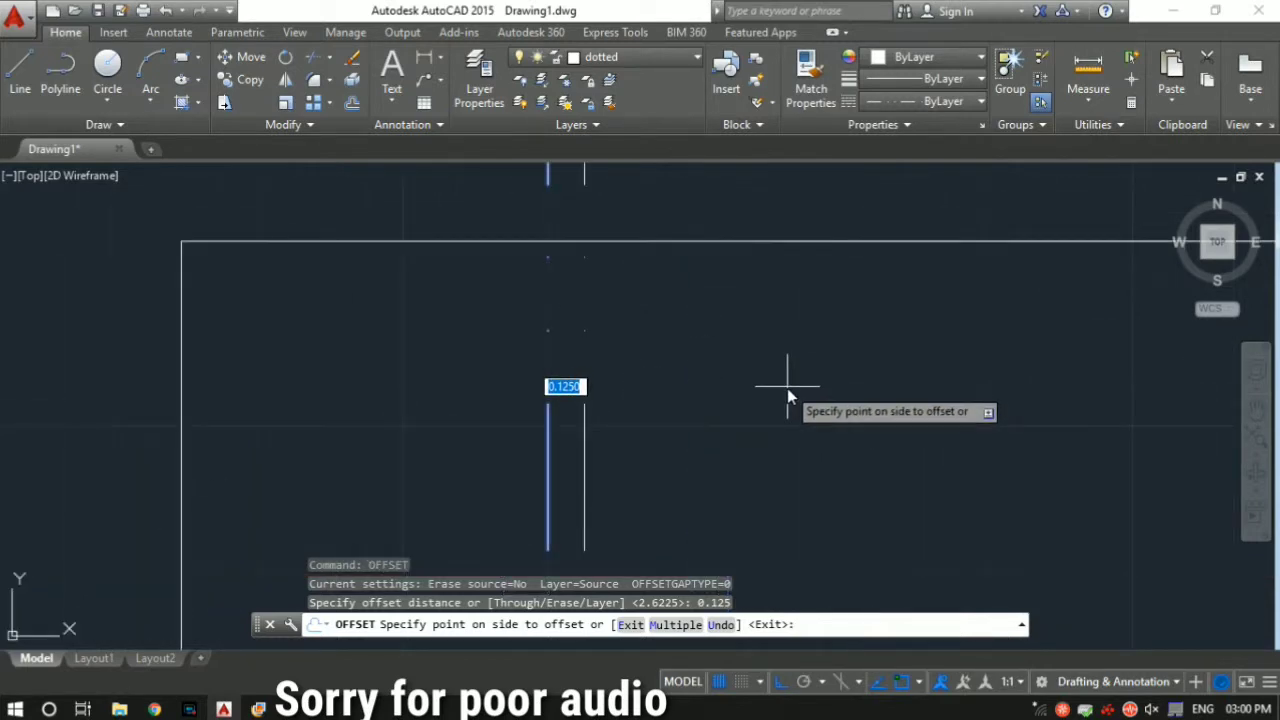
click(787, 388)
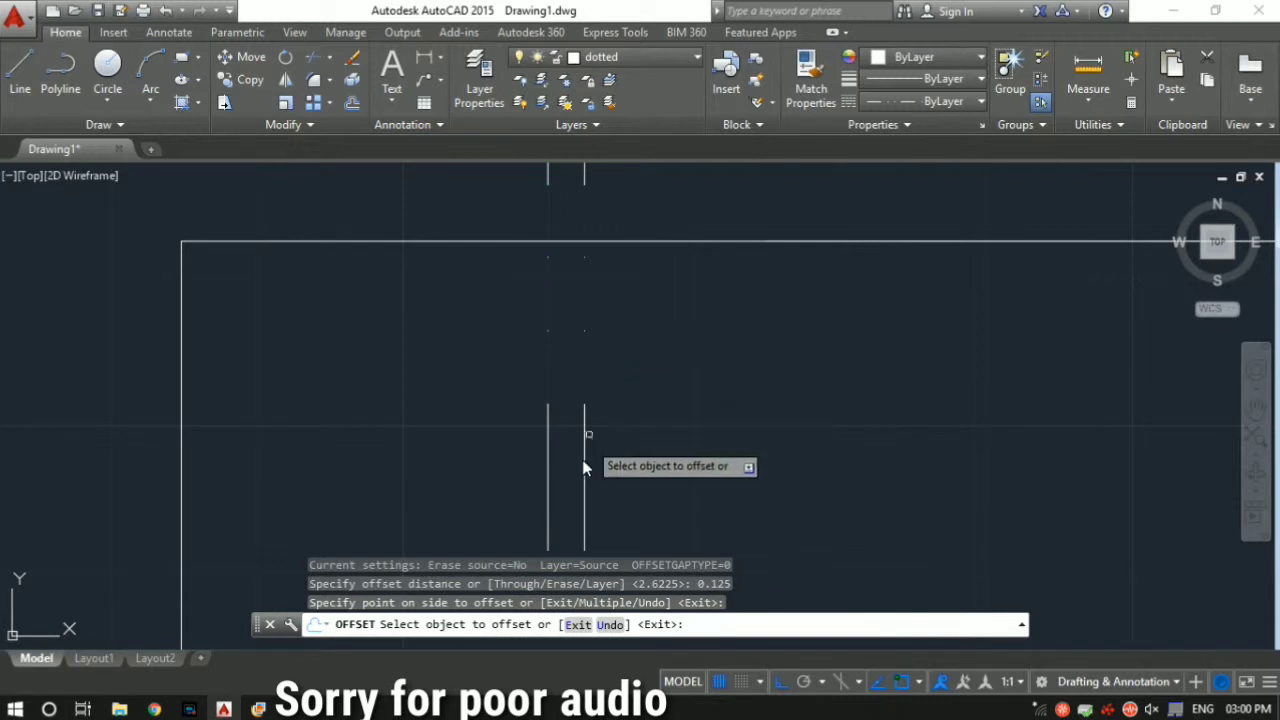
click(547, 436)
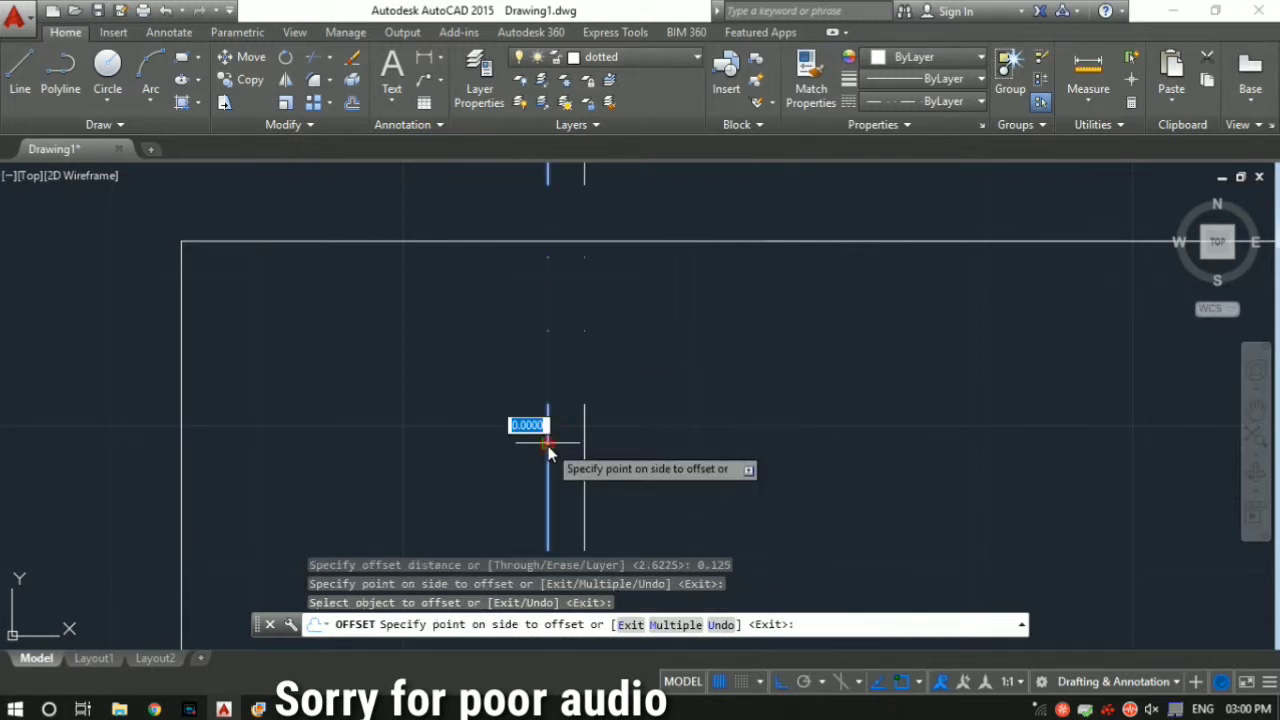
click(397, 431)
scroll(492, 421, down, 5)
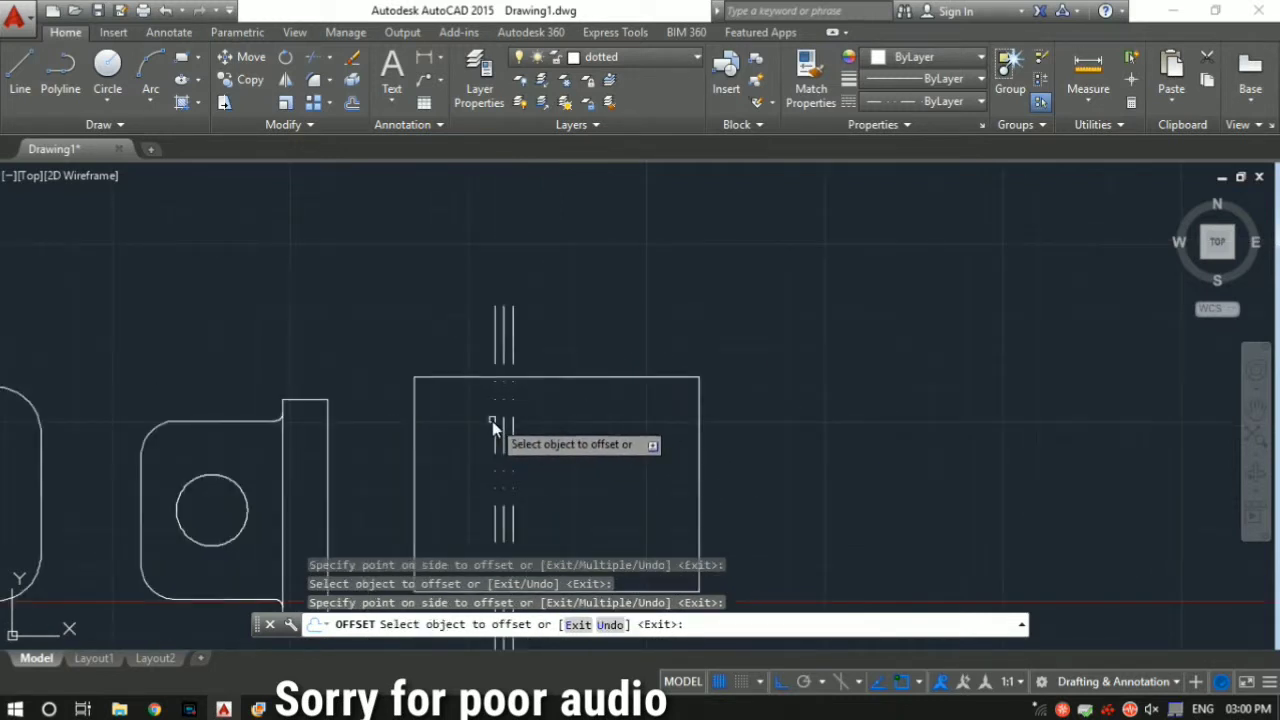
key(Escape)
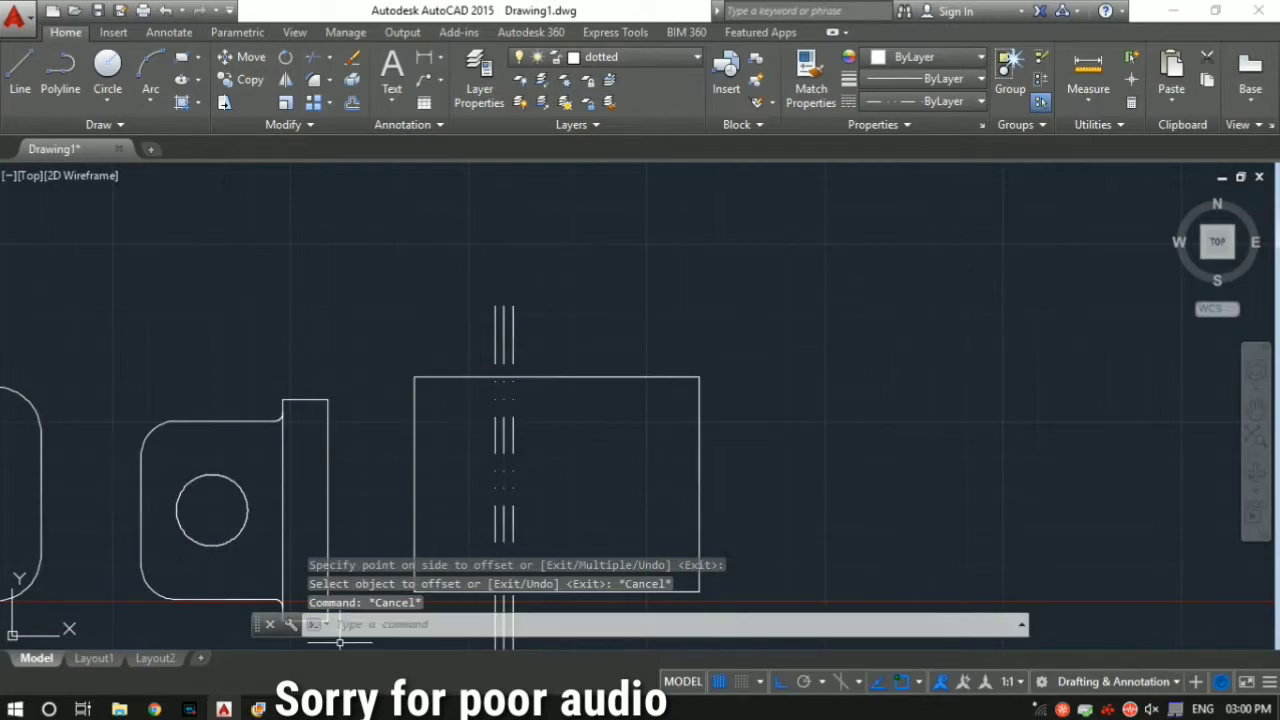
Step: Check the slot edges in the Photo Gallery reference image, then in AutoCAD move both offset lines to layer 0
click(262, 711)
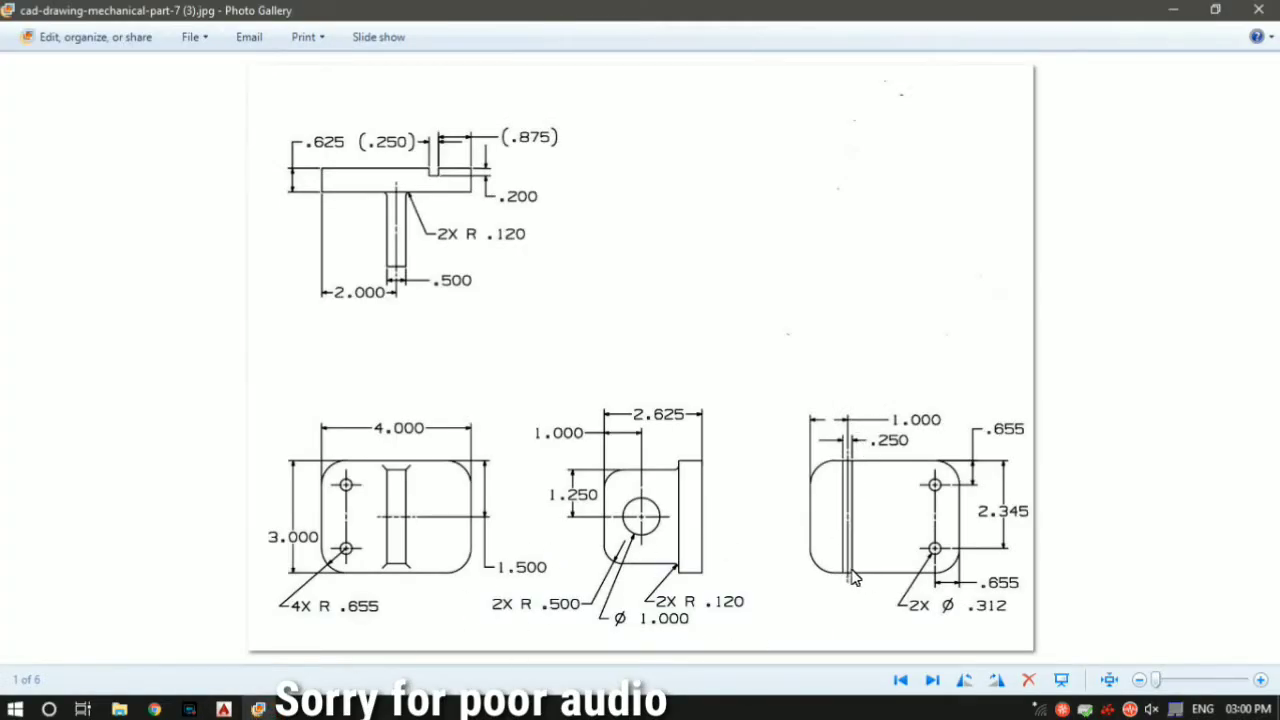
click(258, 709)
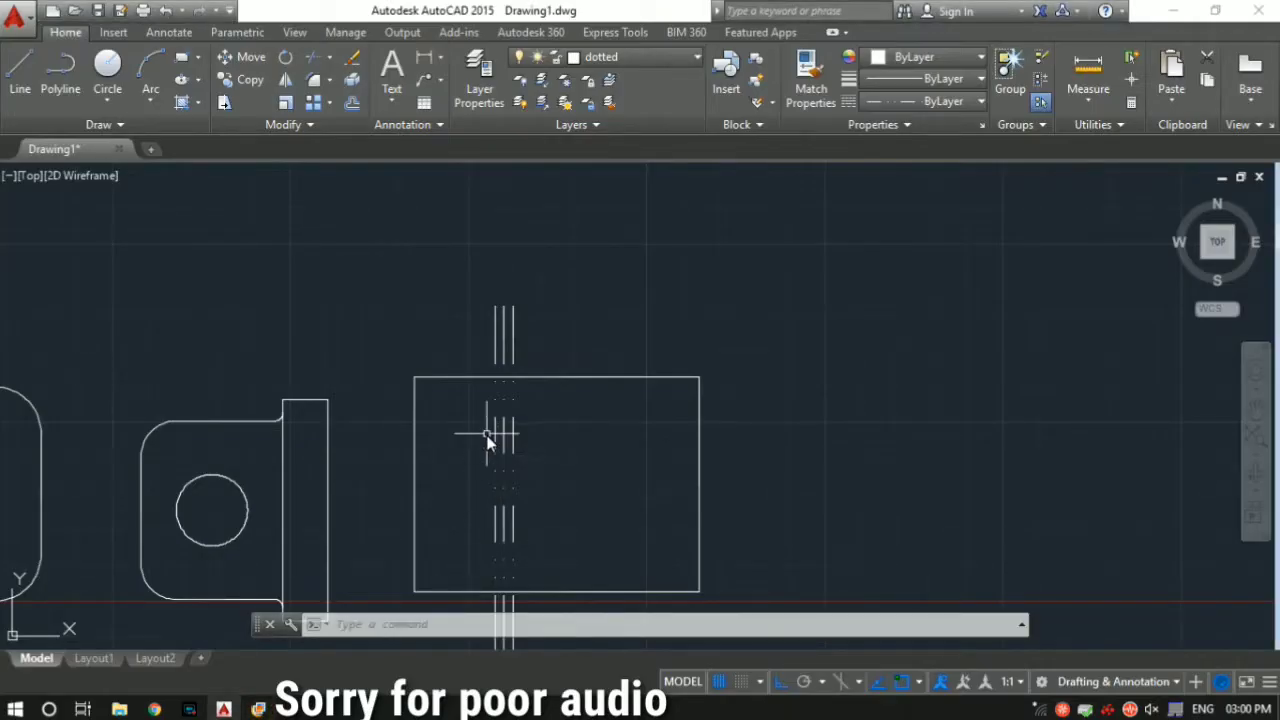
click(494, 436)
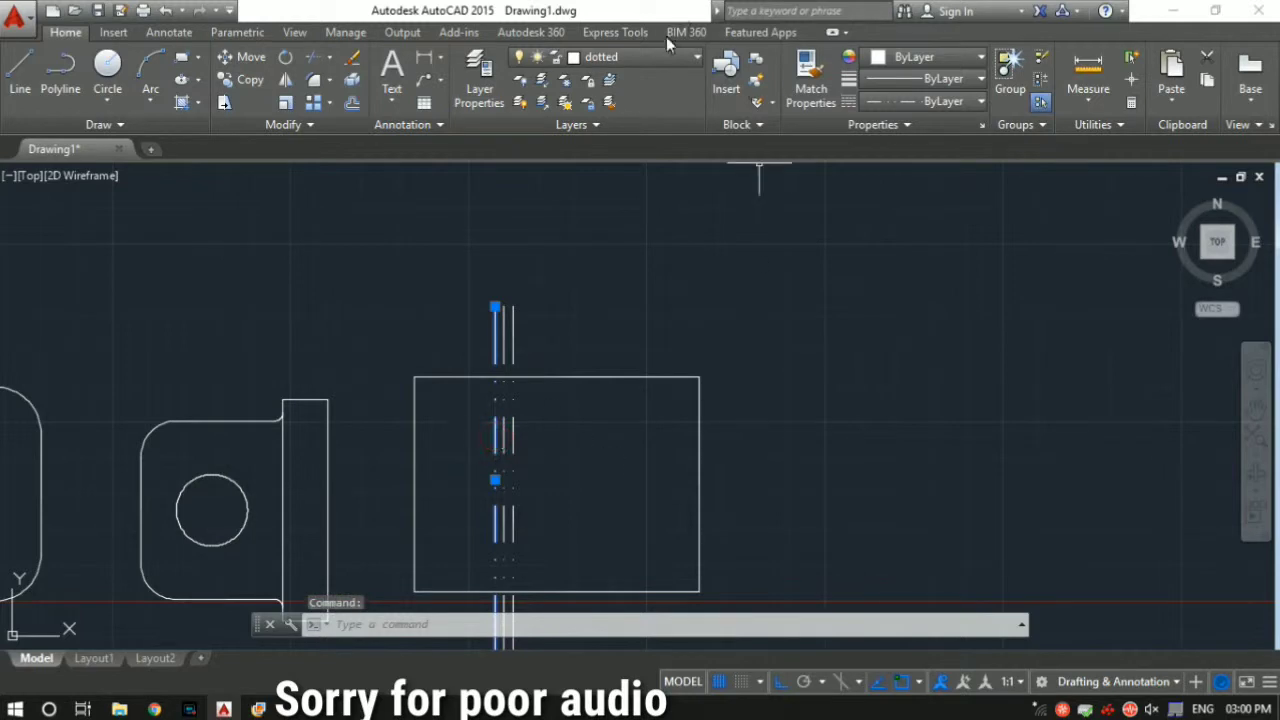
click(666, 65)
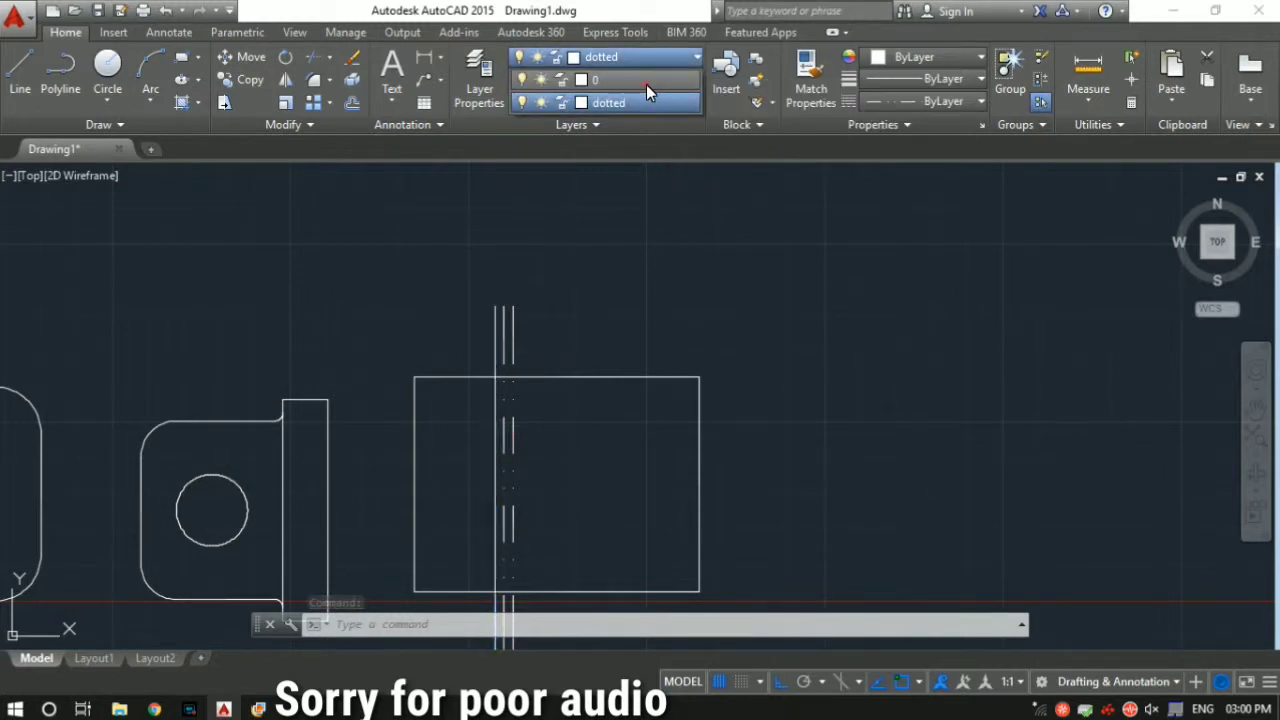
click(646, 83)
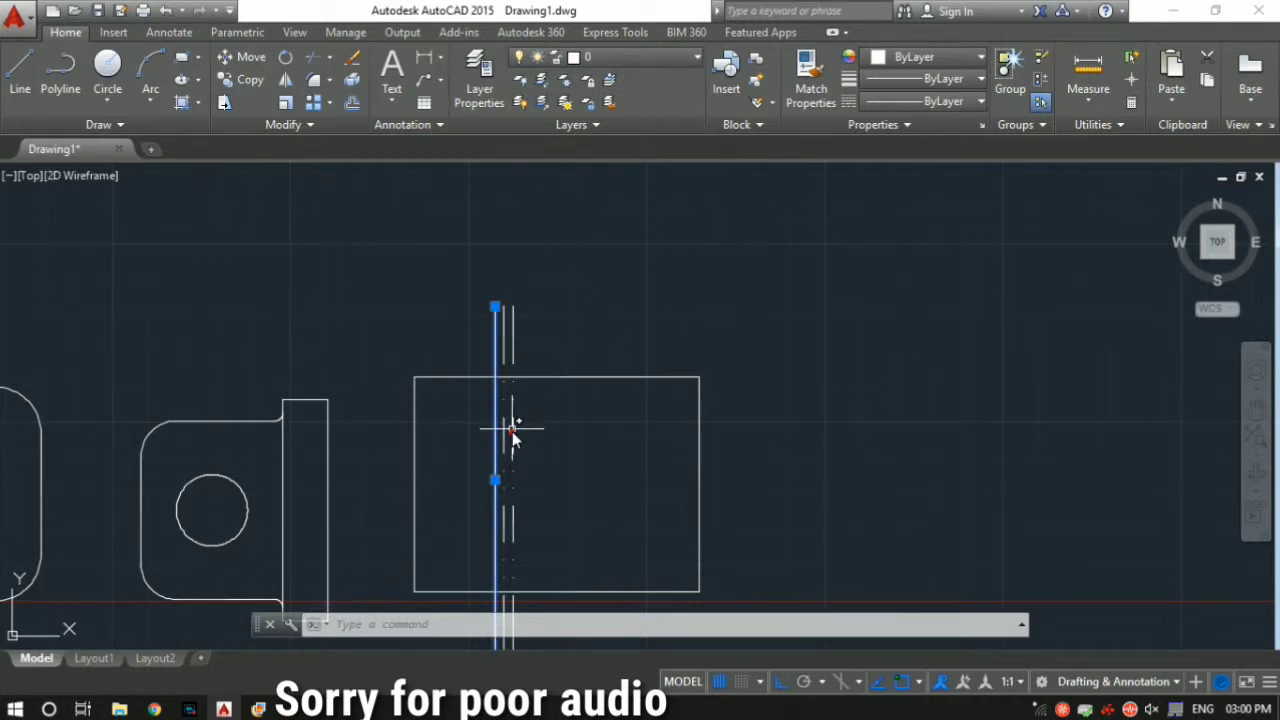
click(514, 426)
click(657, 63)
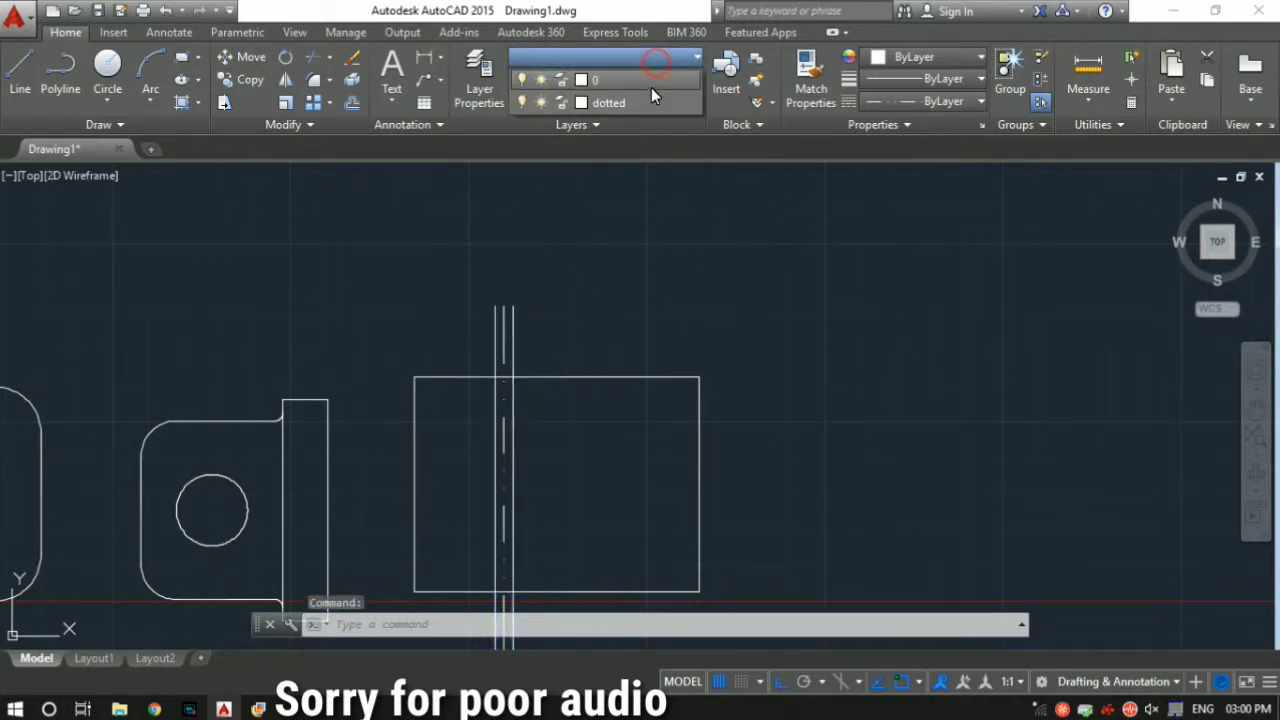
click(645, 80)
key(Escape)
key(Escape)
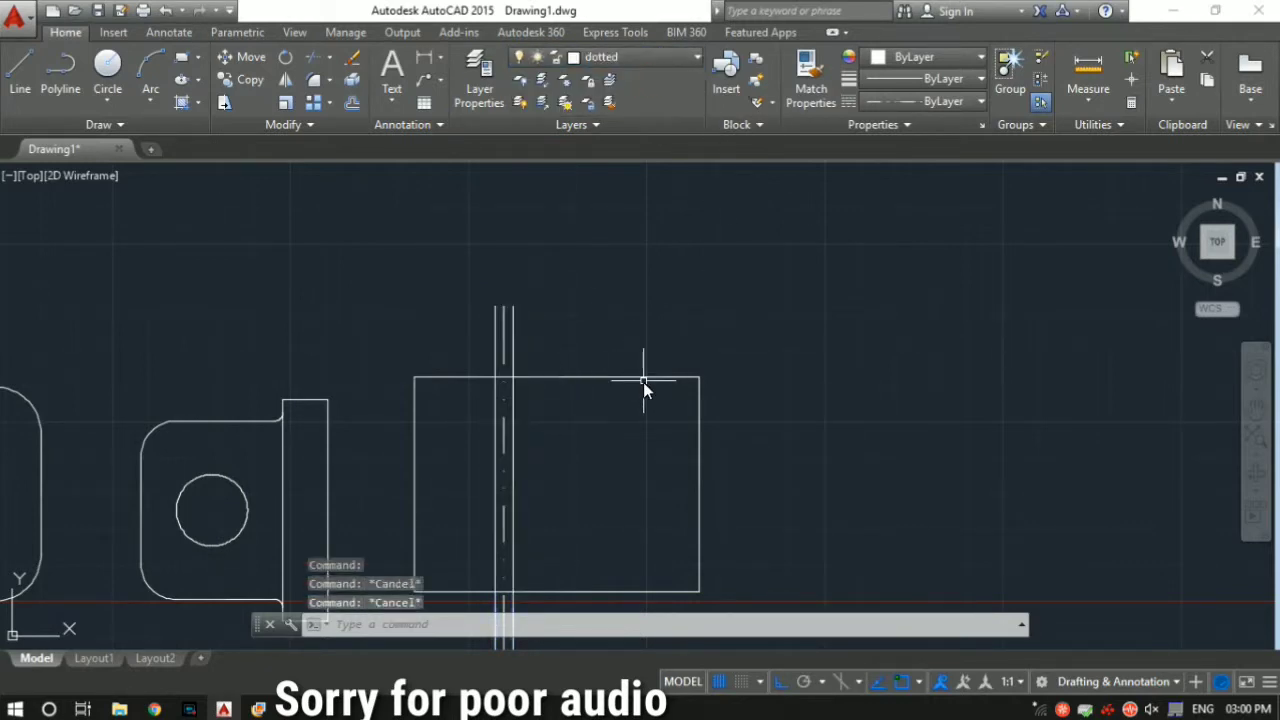
Step: Check the dimensions of the views in the Photo Gallery reference image, and return to AutoCAD
scroll(630, 360, down, 2)
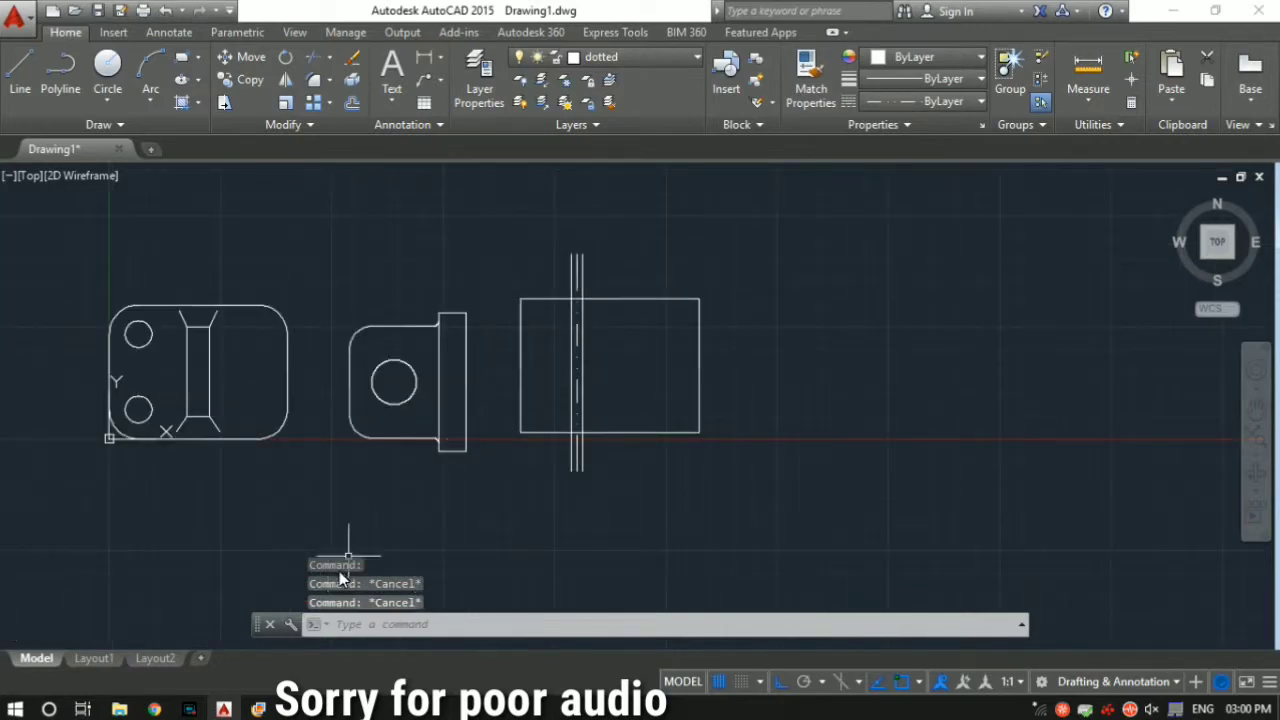
click(258, 709)
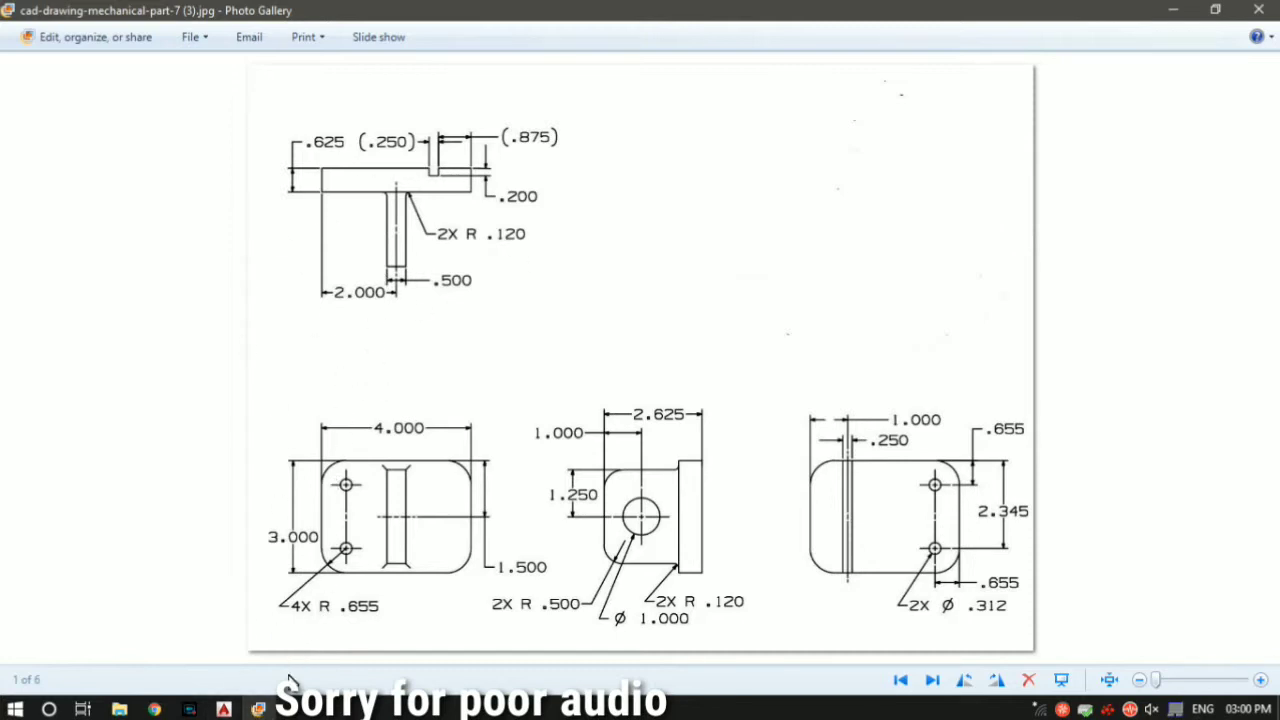
click(264, 709)
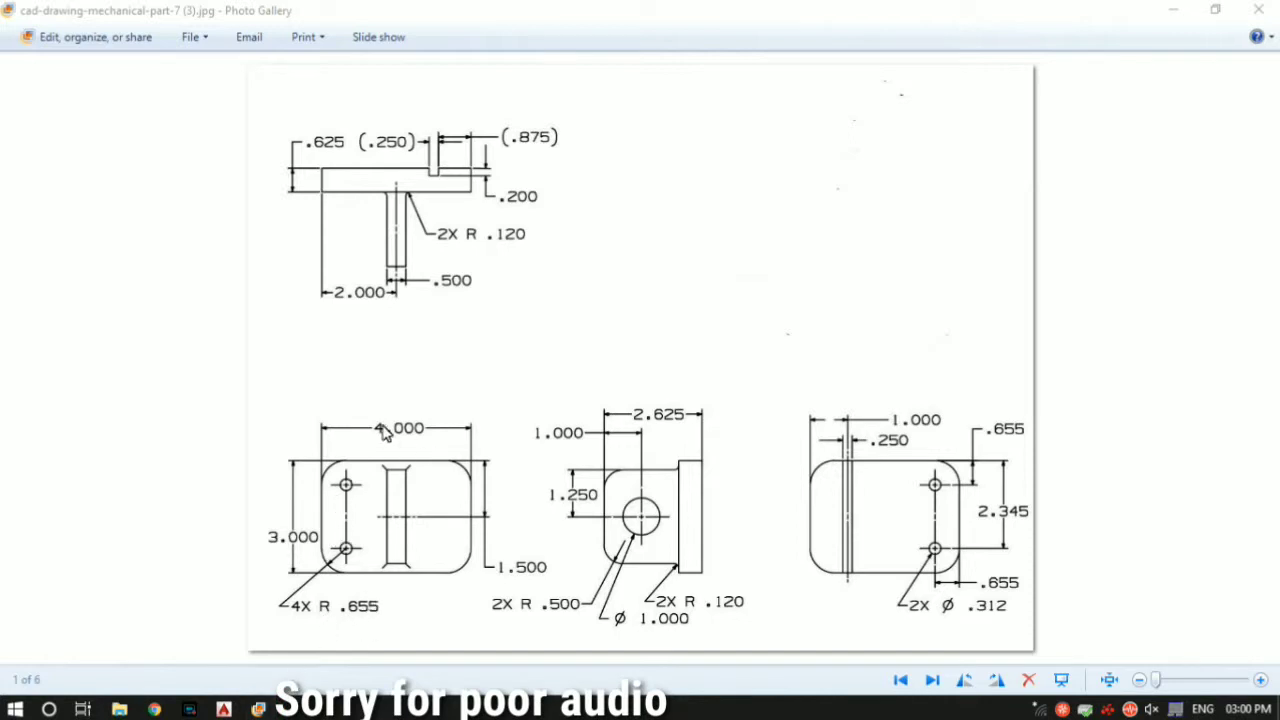
click(224, 709)
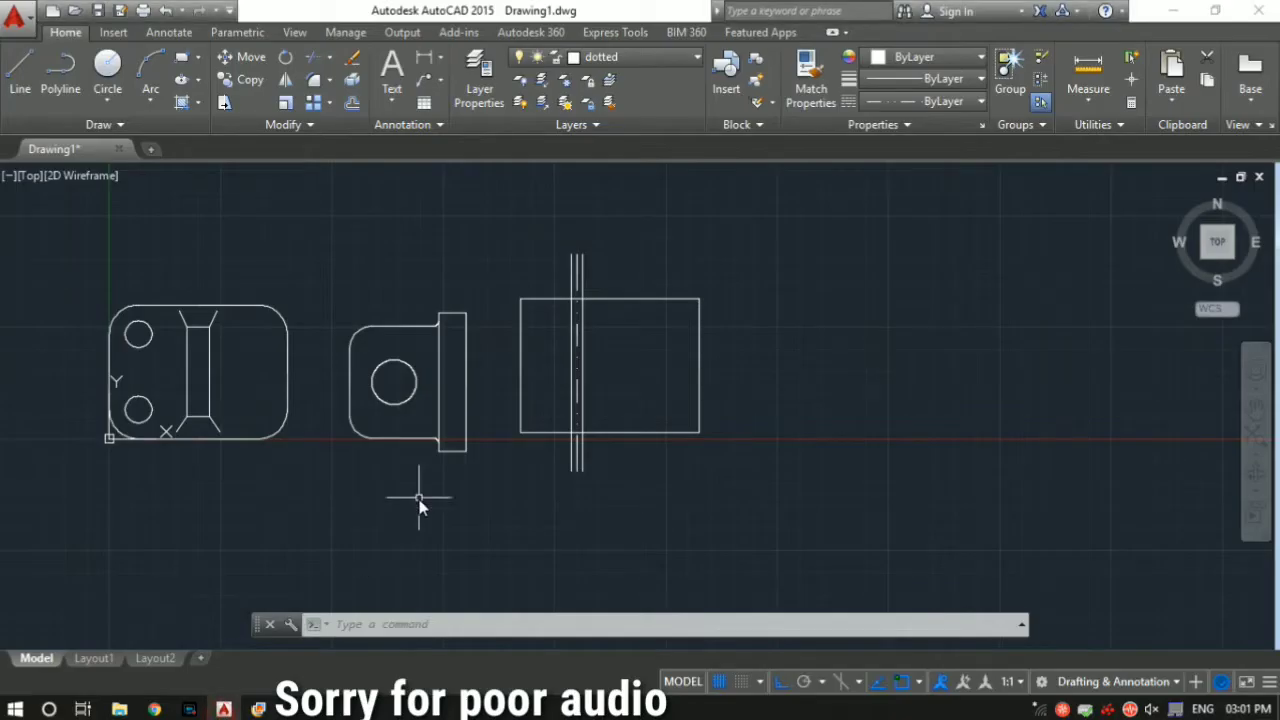
Step: Add a horizontal linear dimension for the overall width of the left-hand view, placed above its upper edge
mouse_move(600, 487)
middle_down()
mouse_move(588, 492)
mouse_move(600, 528)
middle_up()
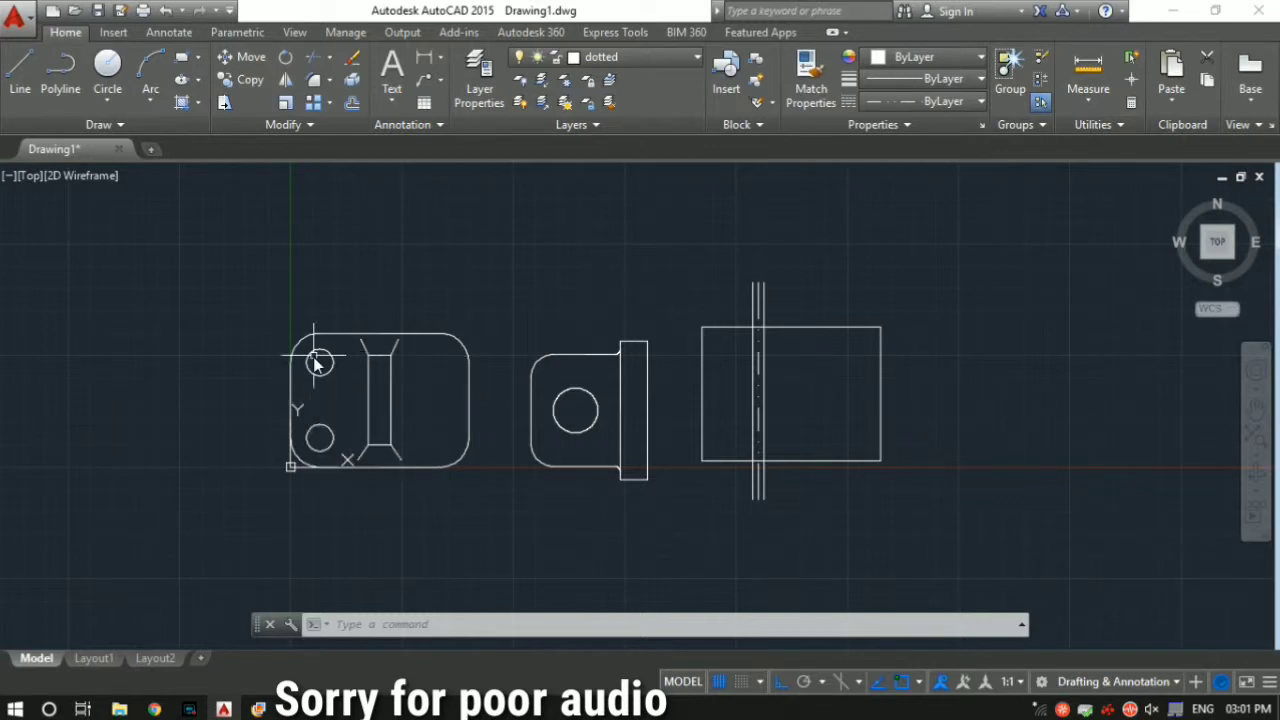
text(DLI)
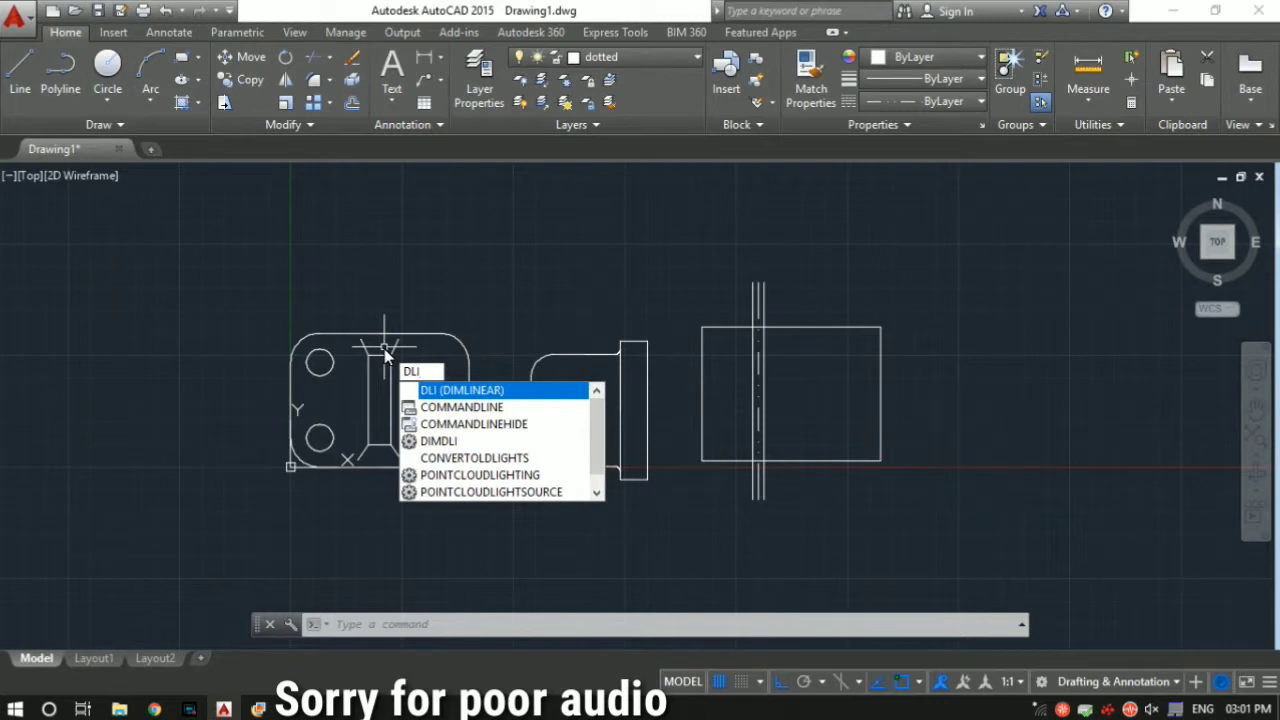
key(space)
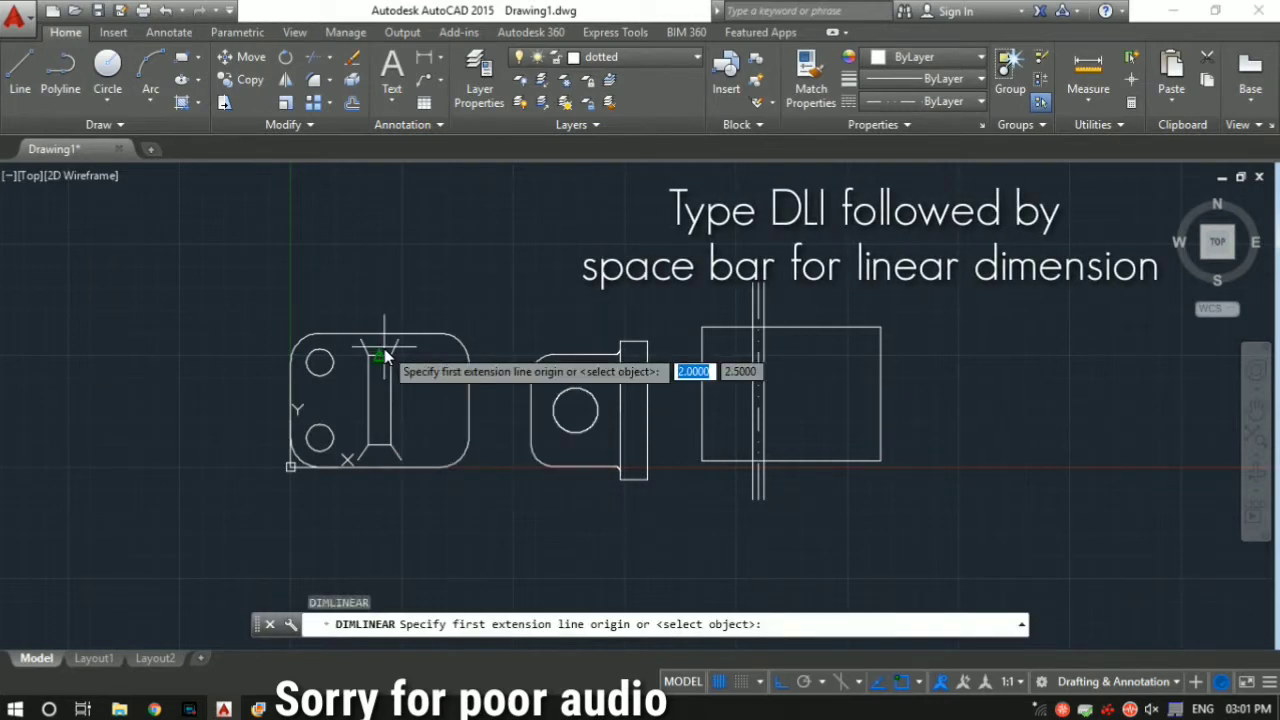
click(286, 366)
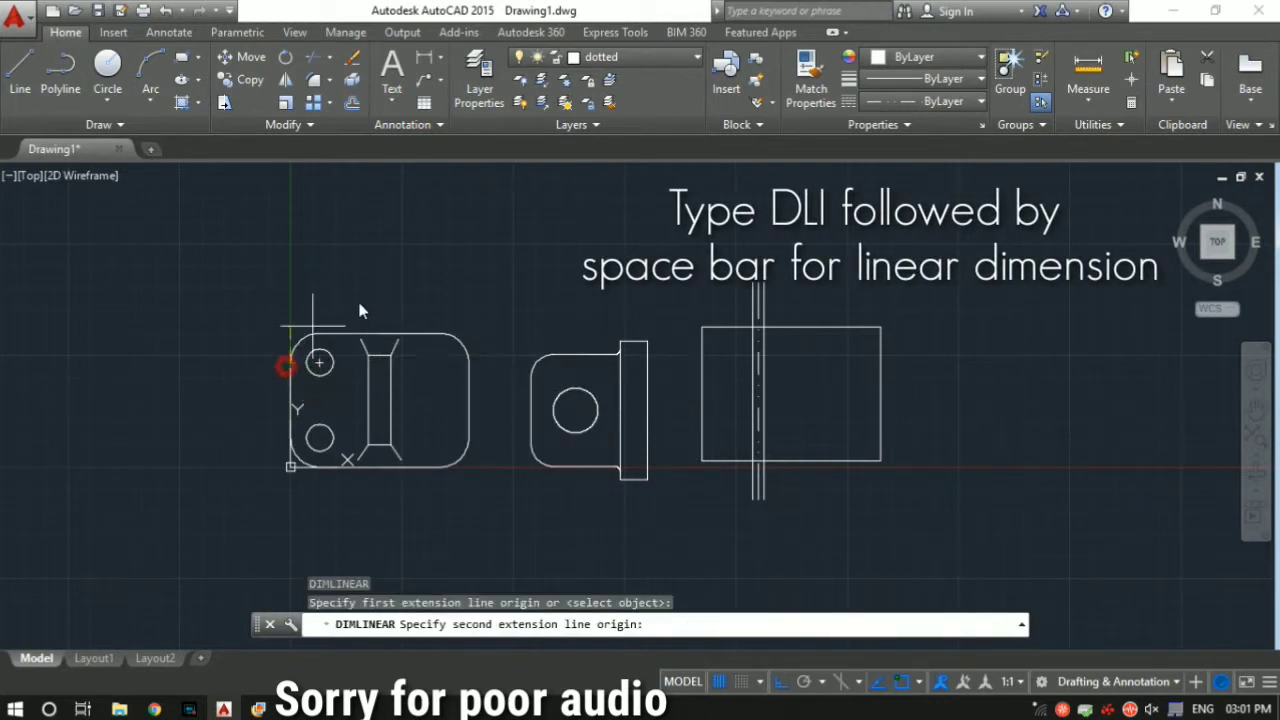
click(469, 364)
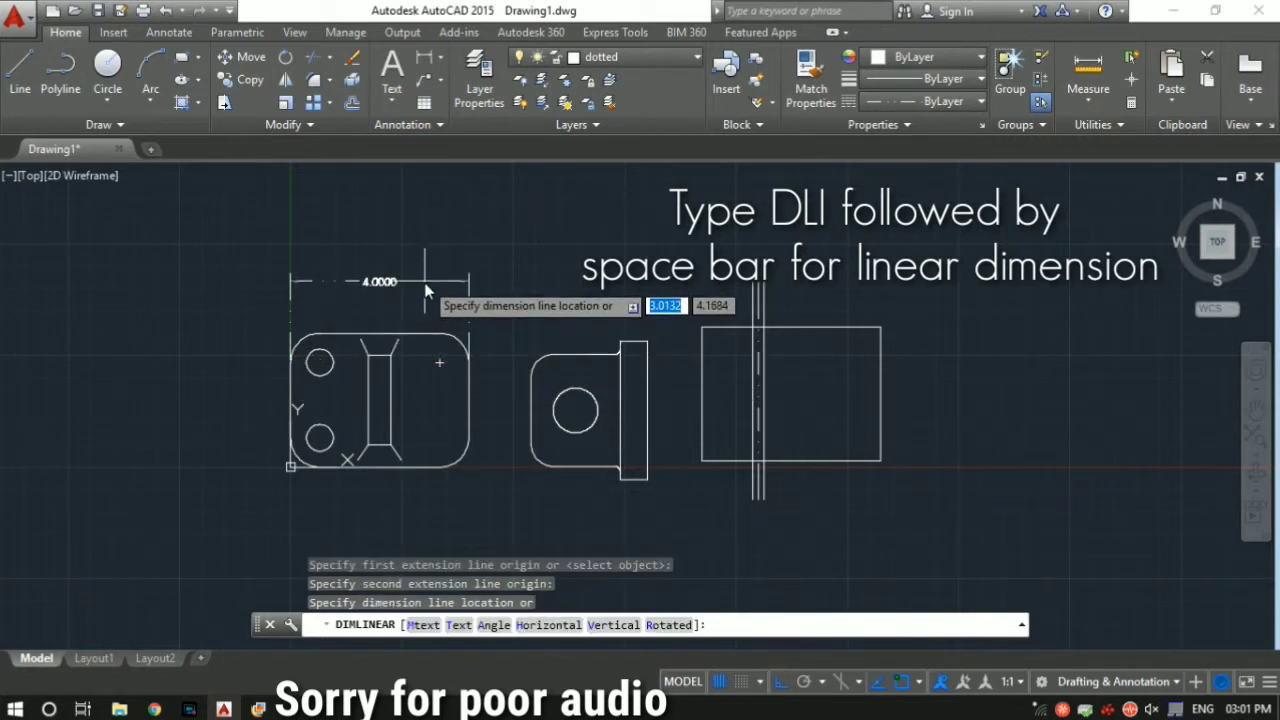
click(424, 283)
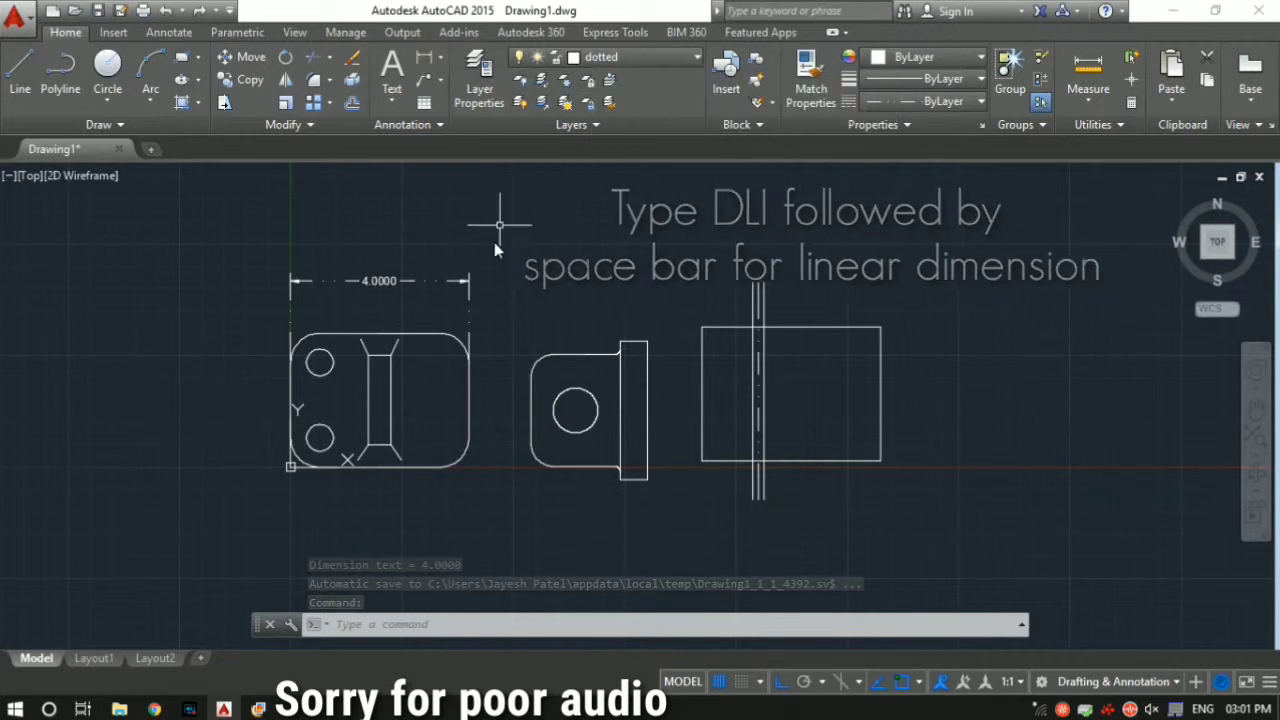
Step: Move the overall width dimension to layer 0, and make layer 0 the current layer
click(470, 287)
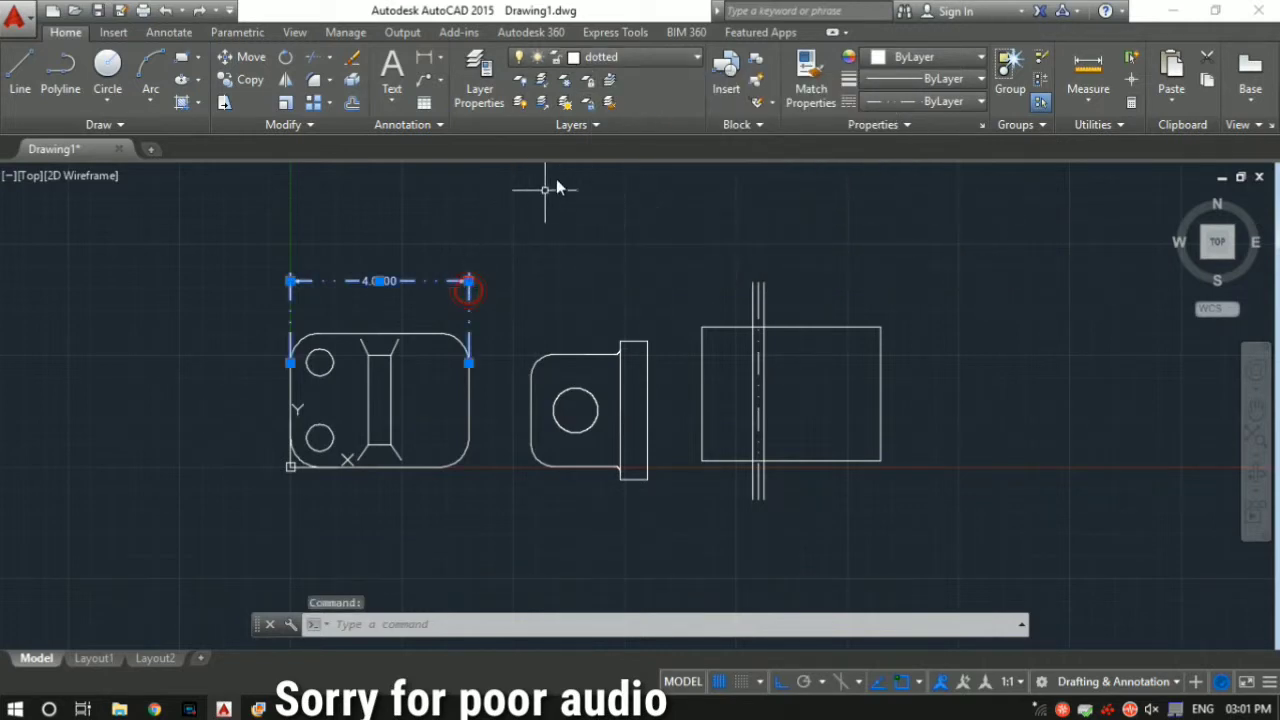
click(669, 61)
click(628, 85)
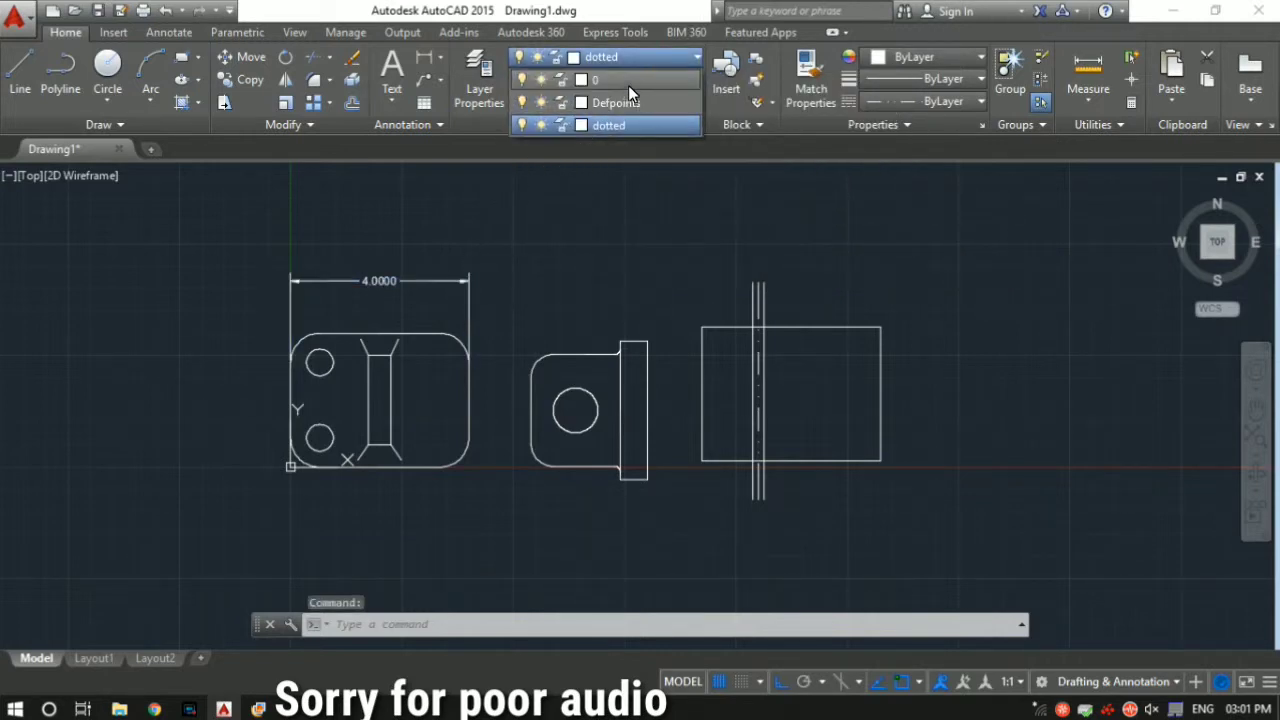
click(540, 217)
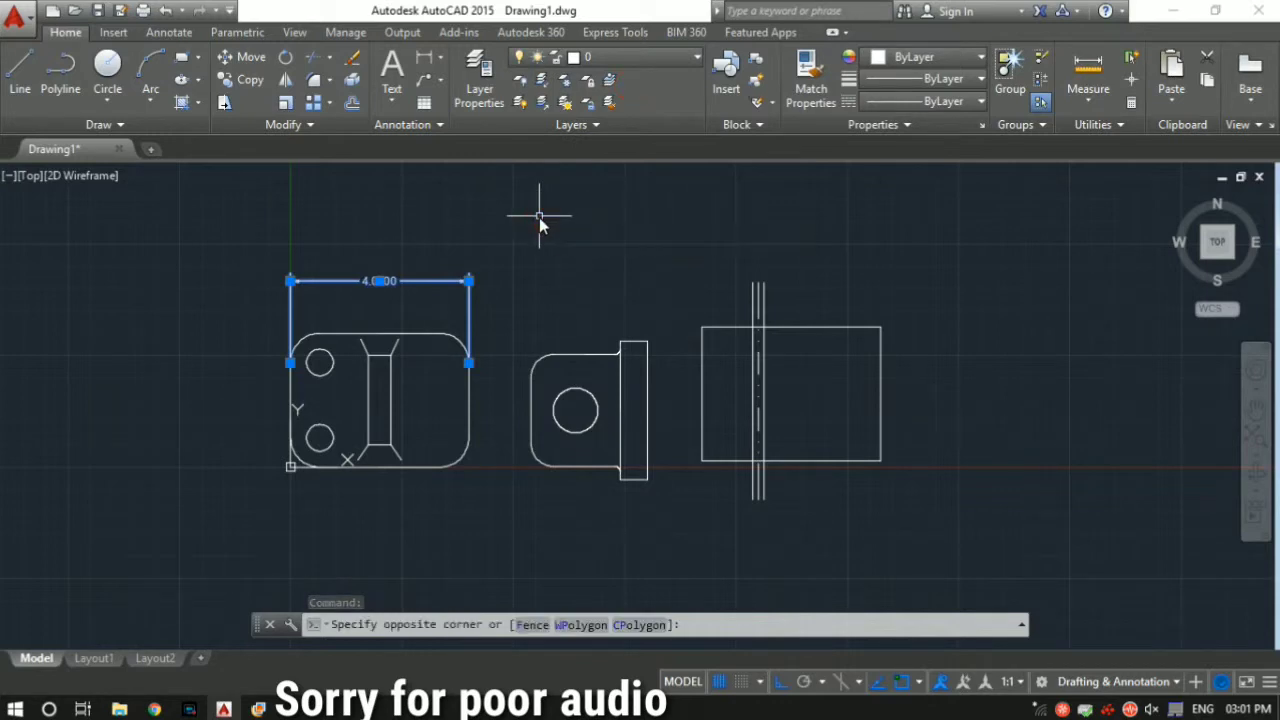
key(Escape)
key(Escape)
key(Escape)
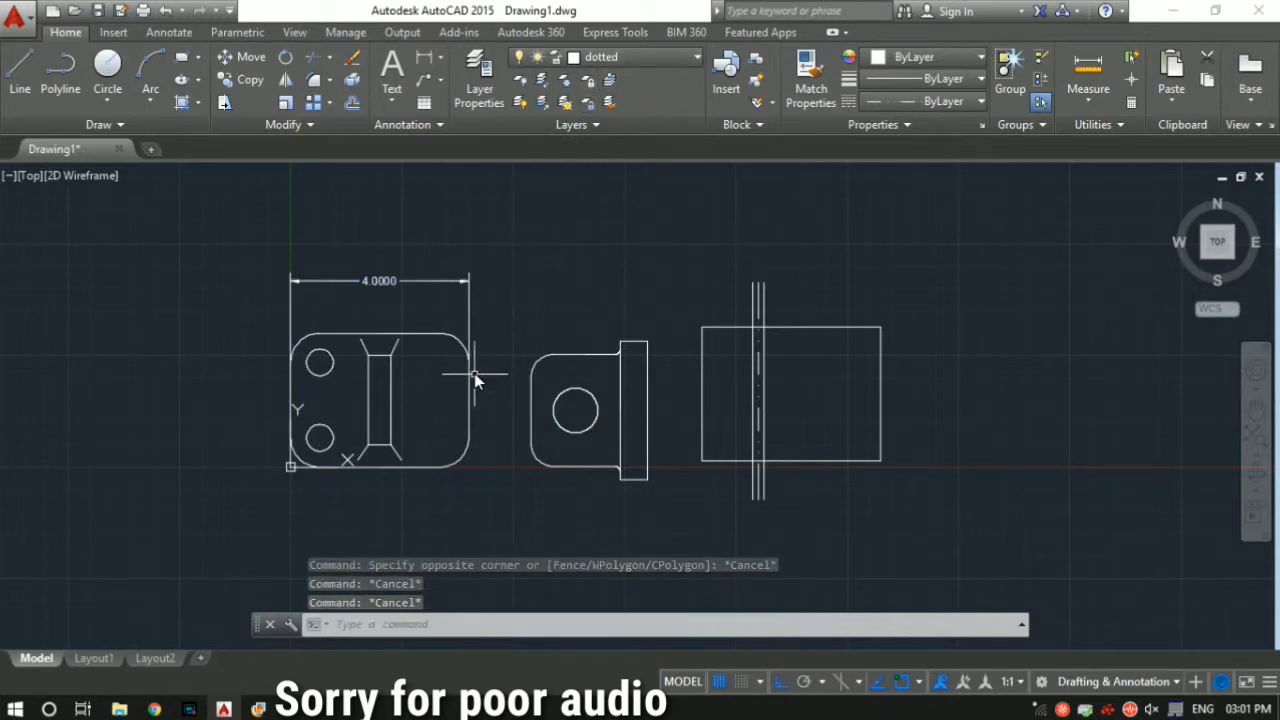
click(686, 60)
click(622, 83)
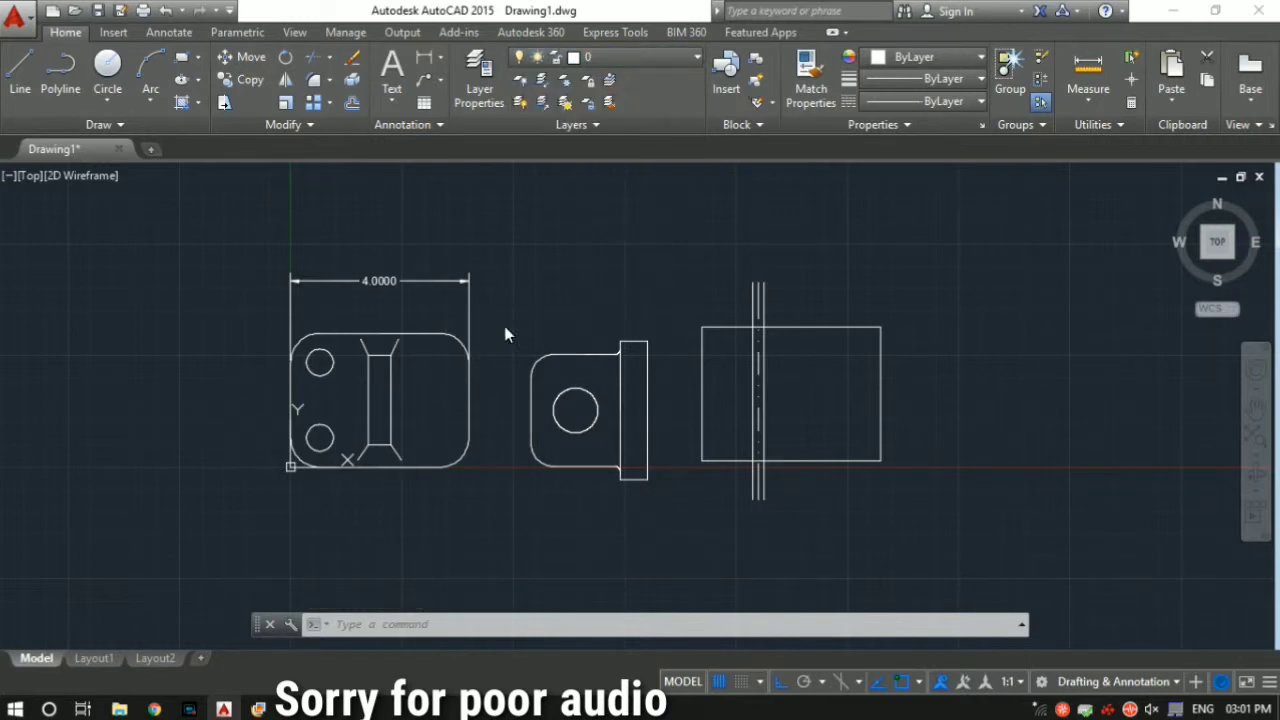
Step: Add a vertical linear dimension for the overall height of the left-hand view, placed to the left of its outline
middle_drag(440, 488, 511, 430)
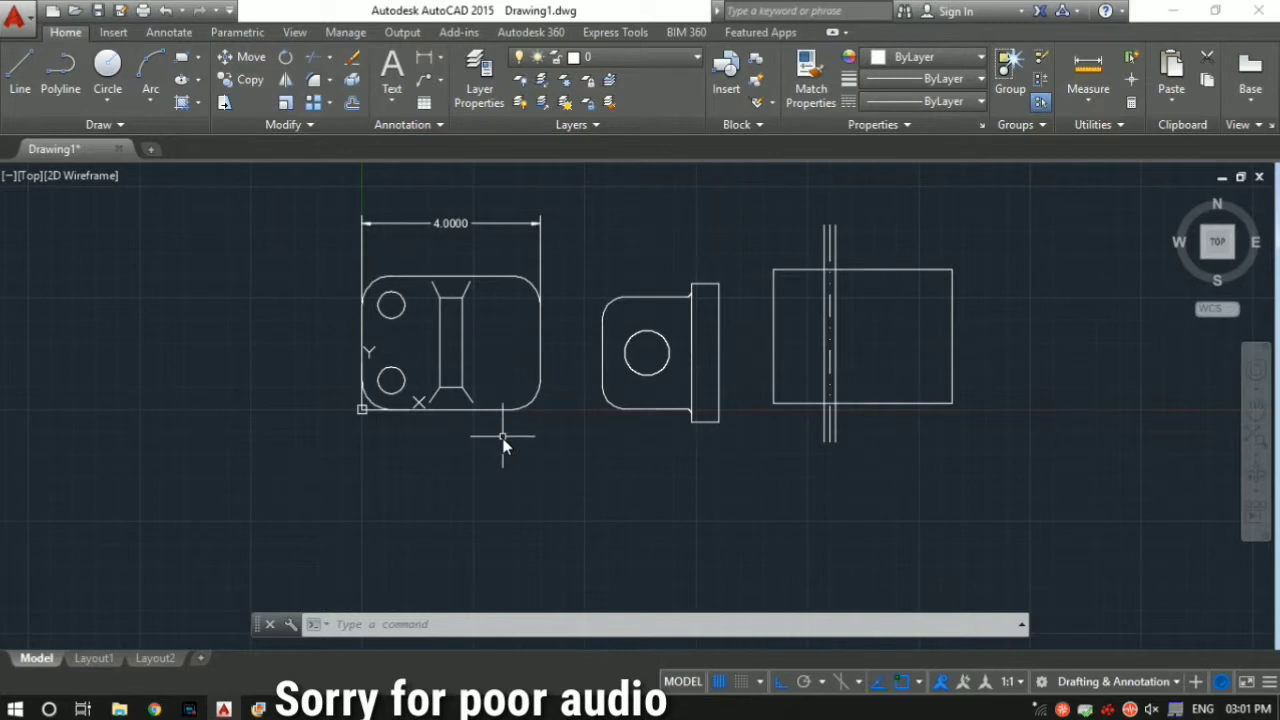
text(DLI)
key(Return)
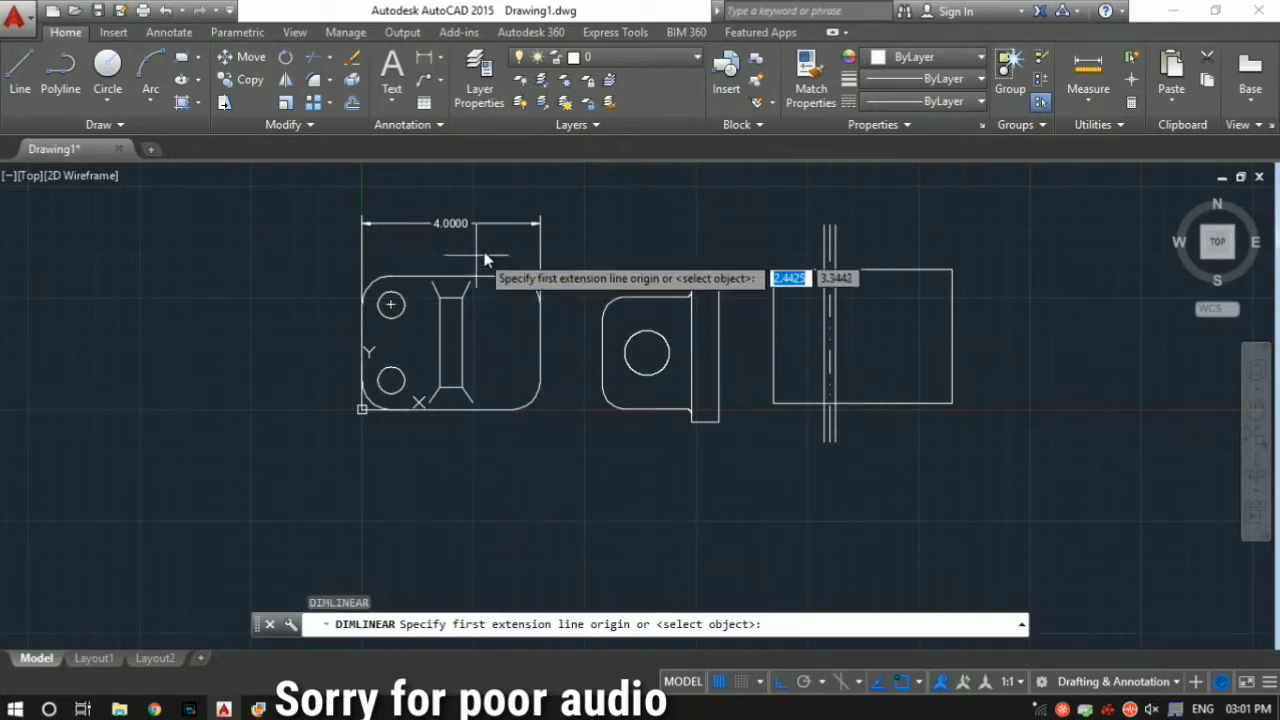
click(467, 275)
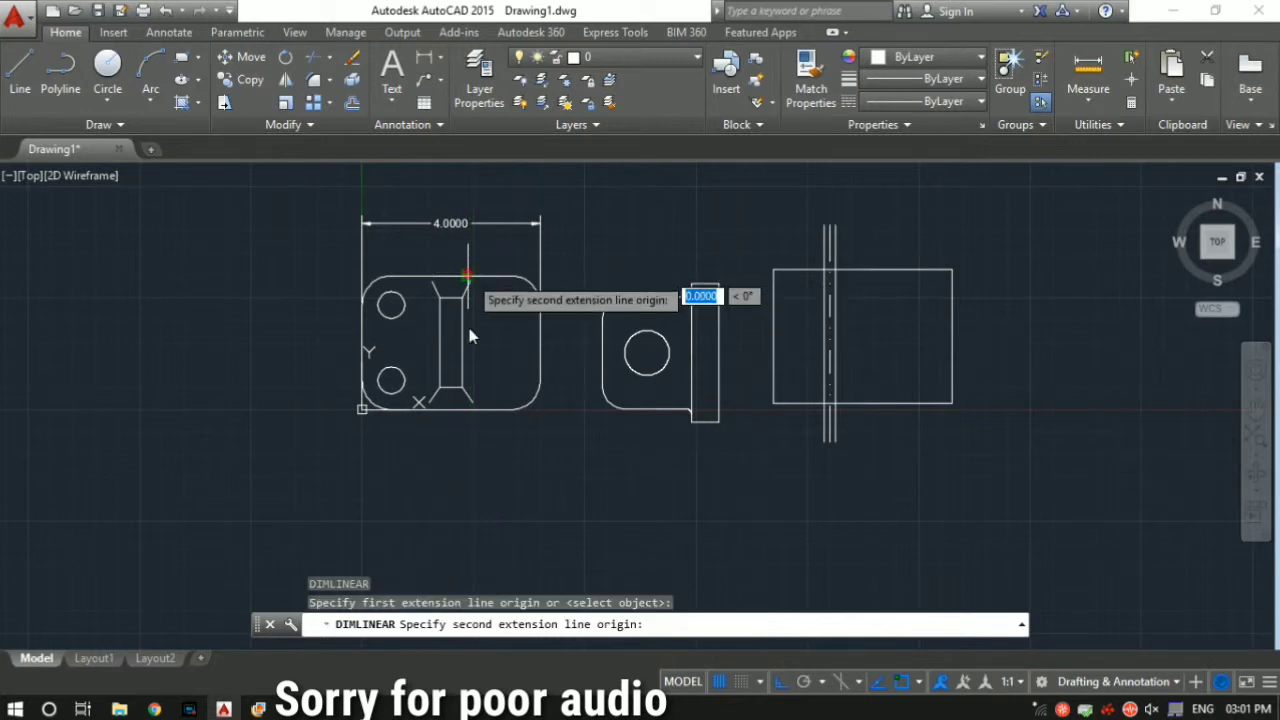
click(466, 408)
click(273, 343)
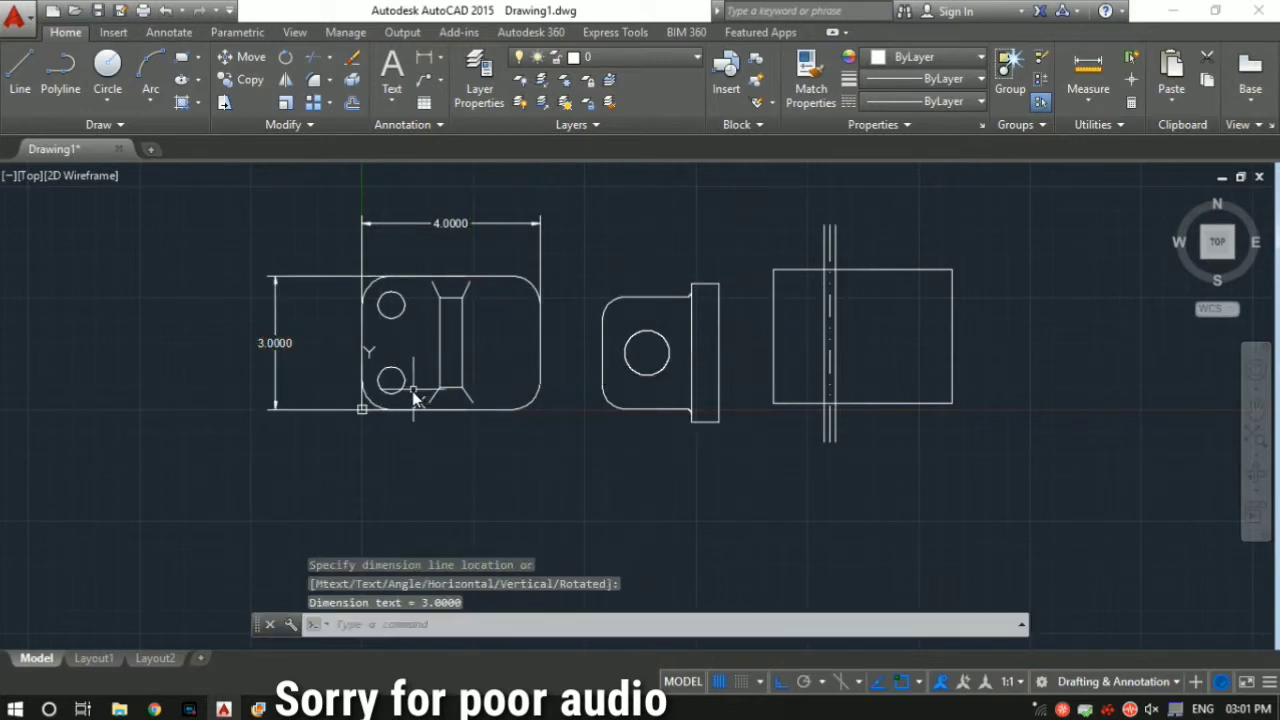
Step: Add a radius dimension to the lower small circle of the left-hand view, placed below the outline
scroll(411, 395, up, 2)
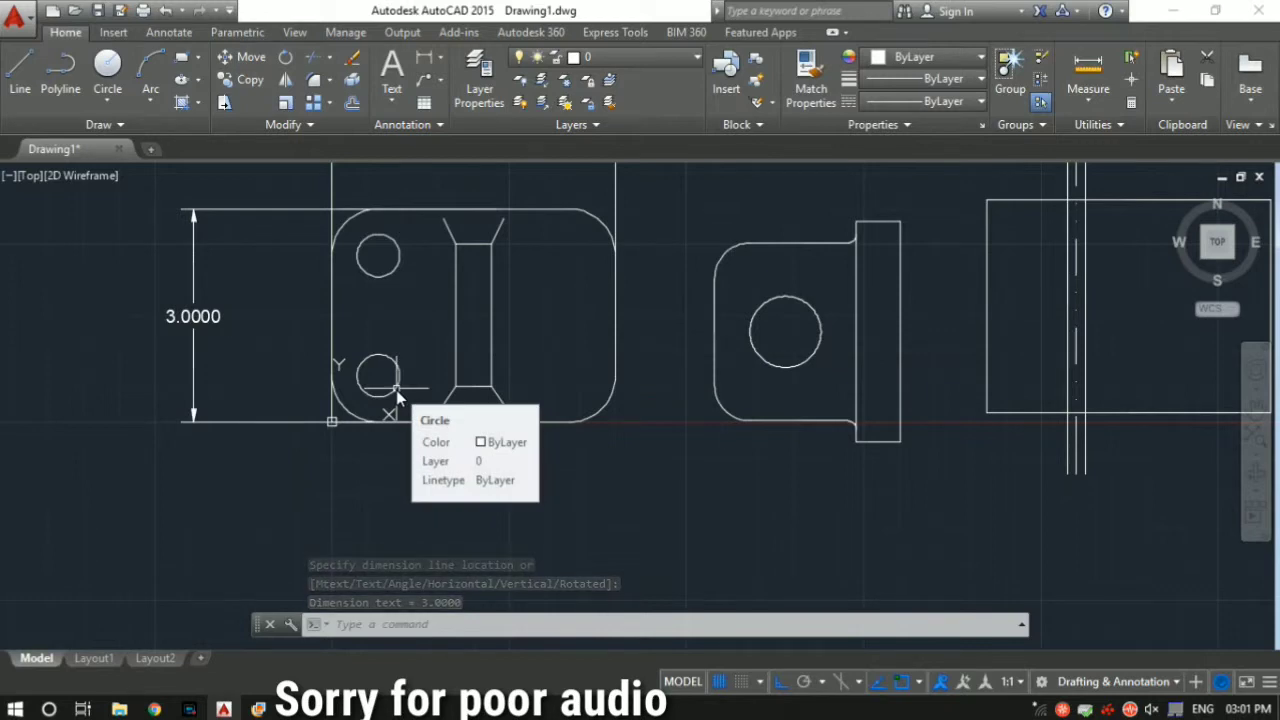
text(dra)
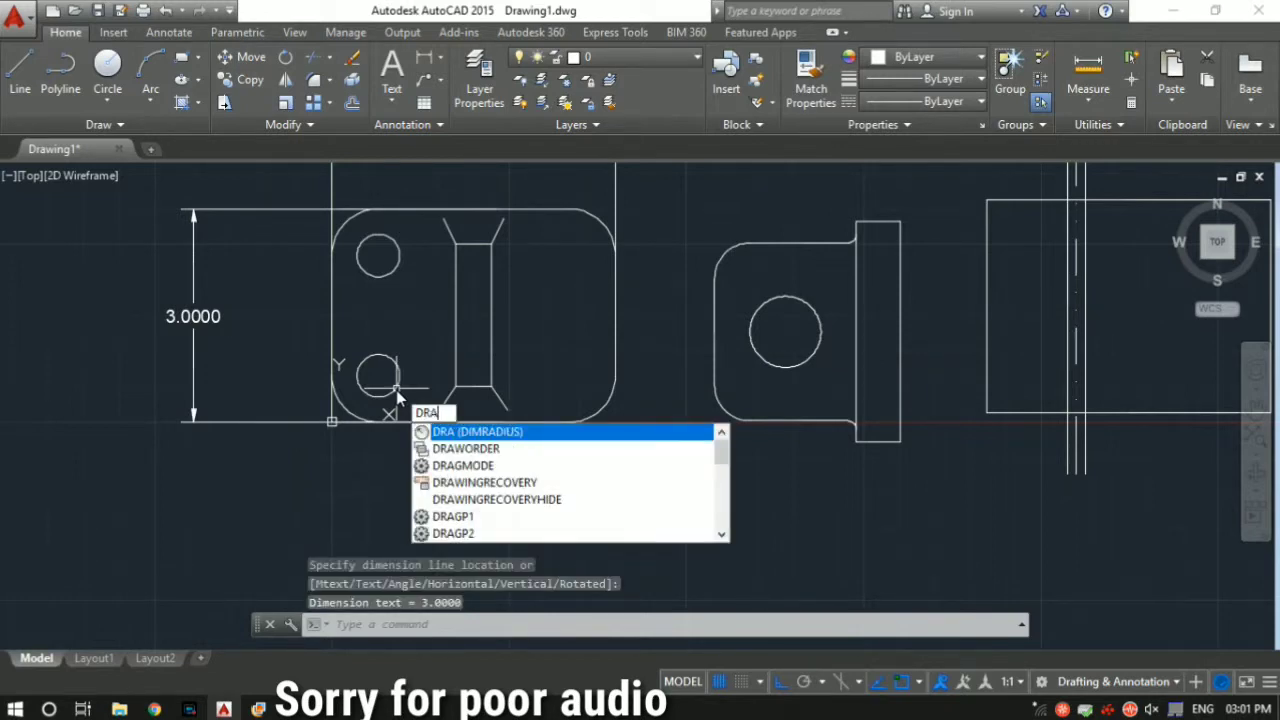
key(space)
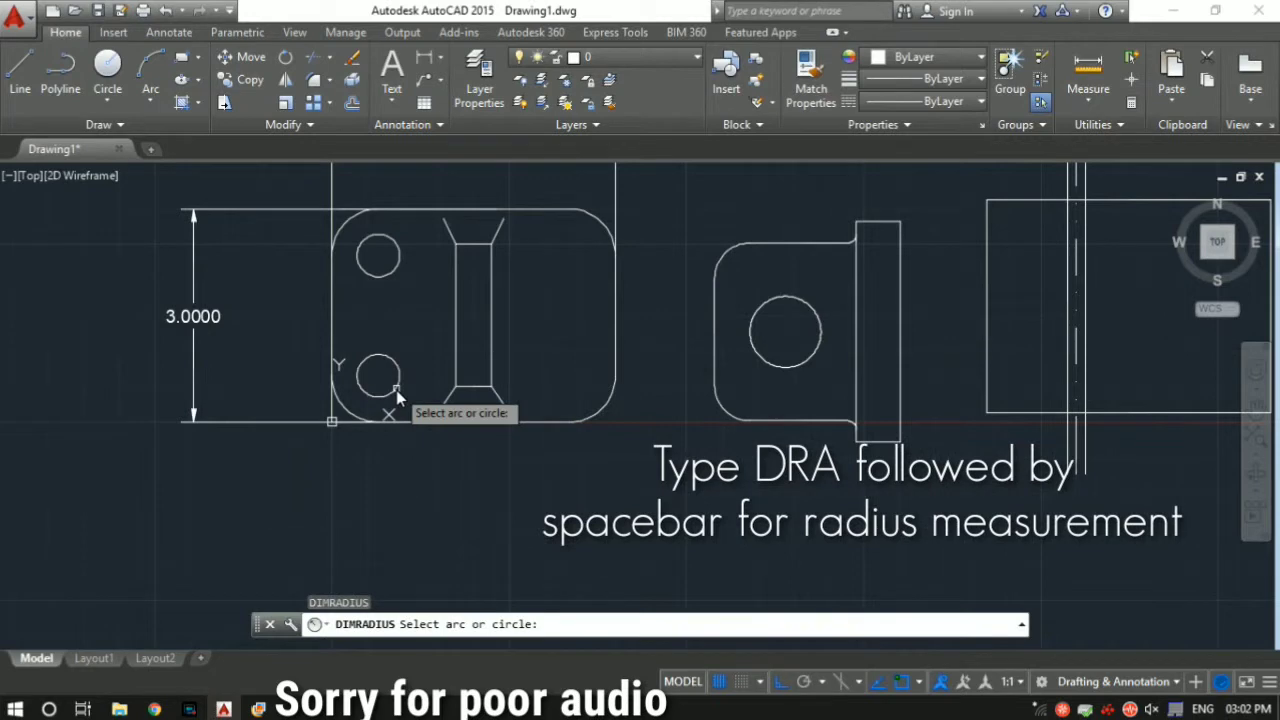
click(396, 396)
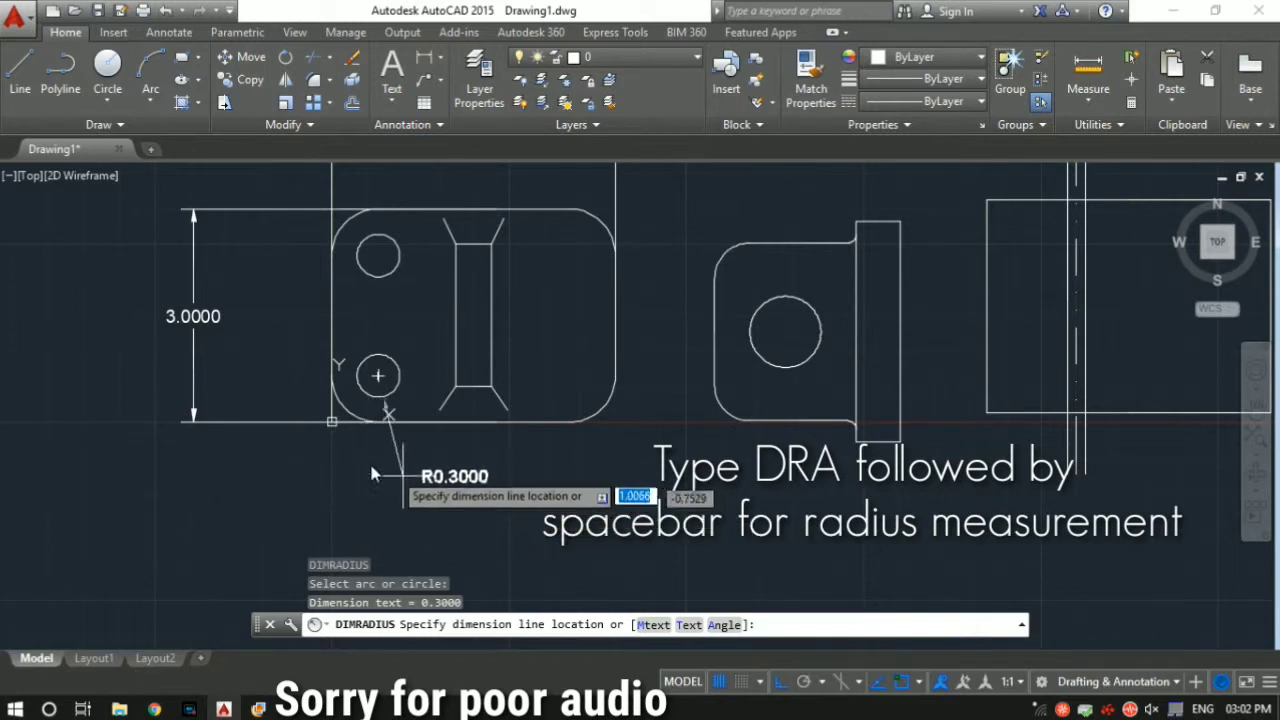
click(407, 508)
Step: Add a diameter dimension to the upper small circle of the left-hand view, placed outside the outline's upper-left corner
middle_drag(621, 414, 654, 471)
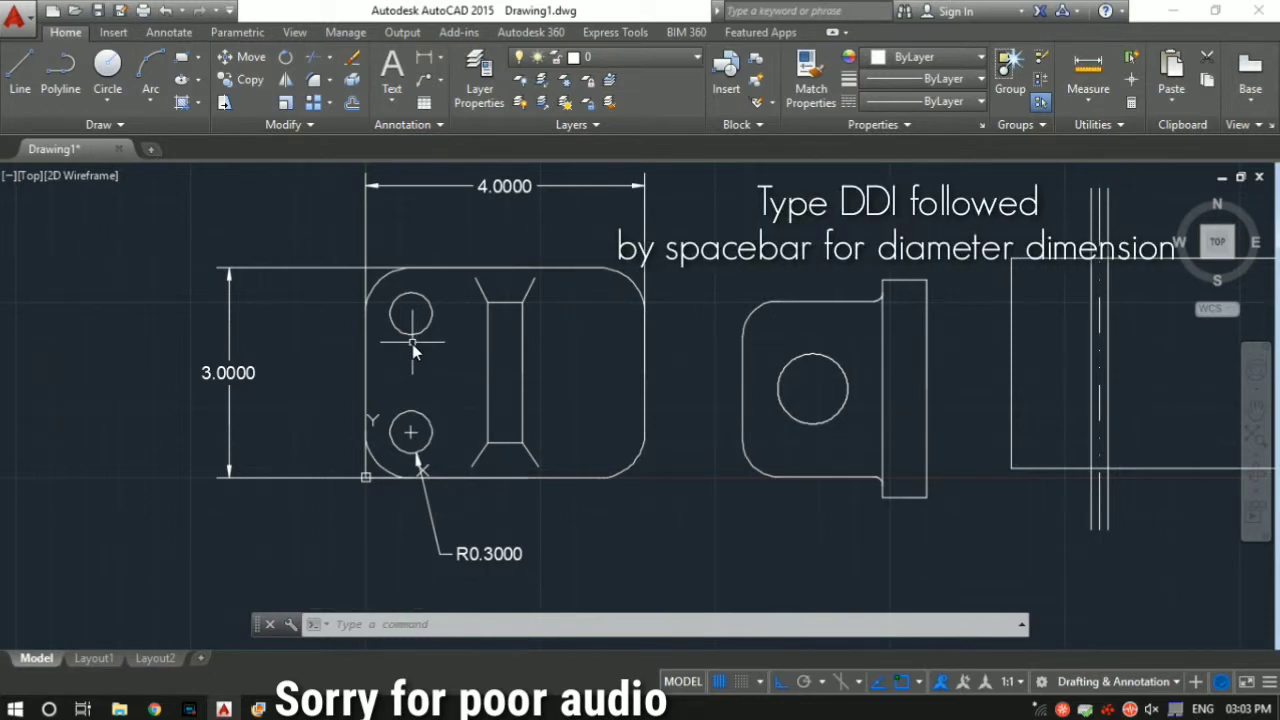
text(DDI)
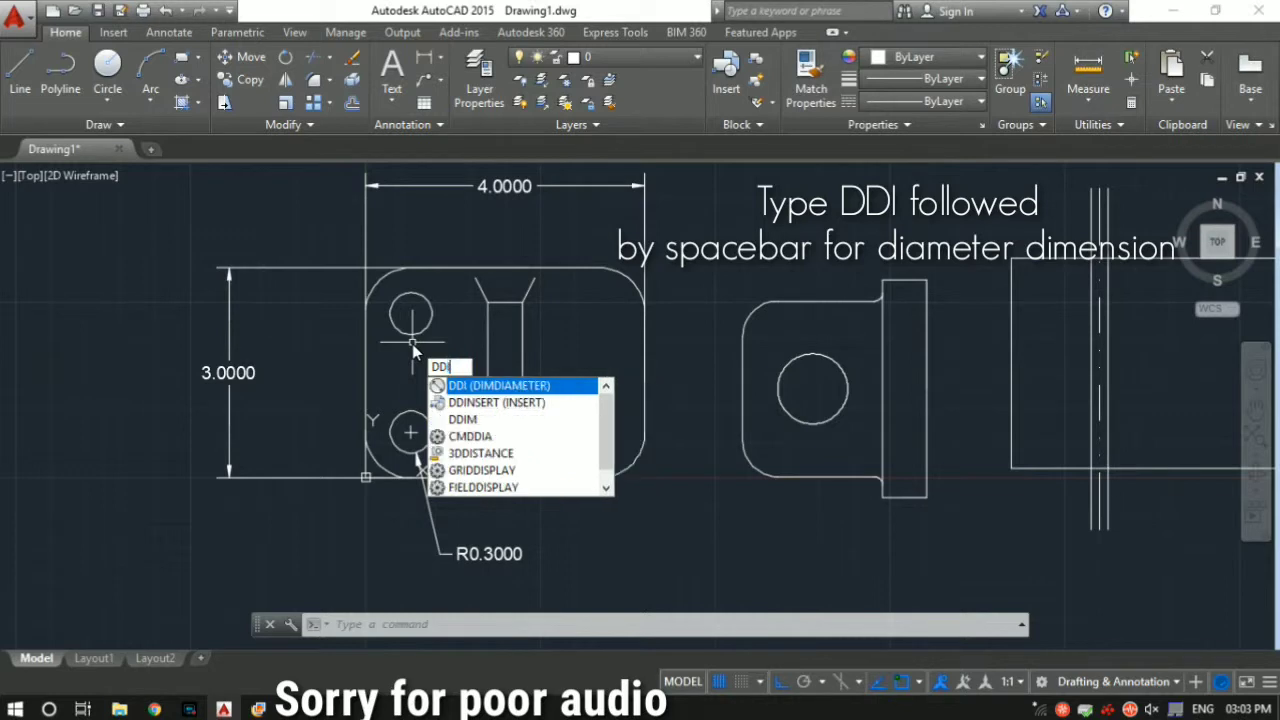
key(space)
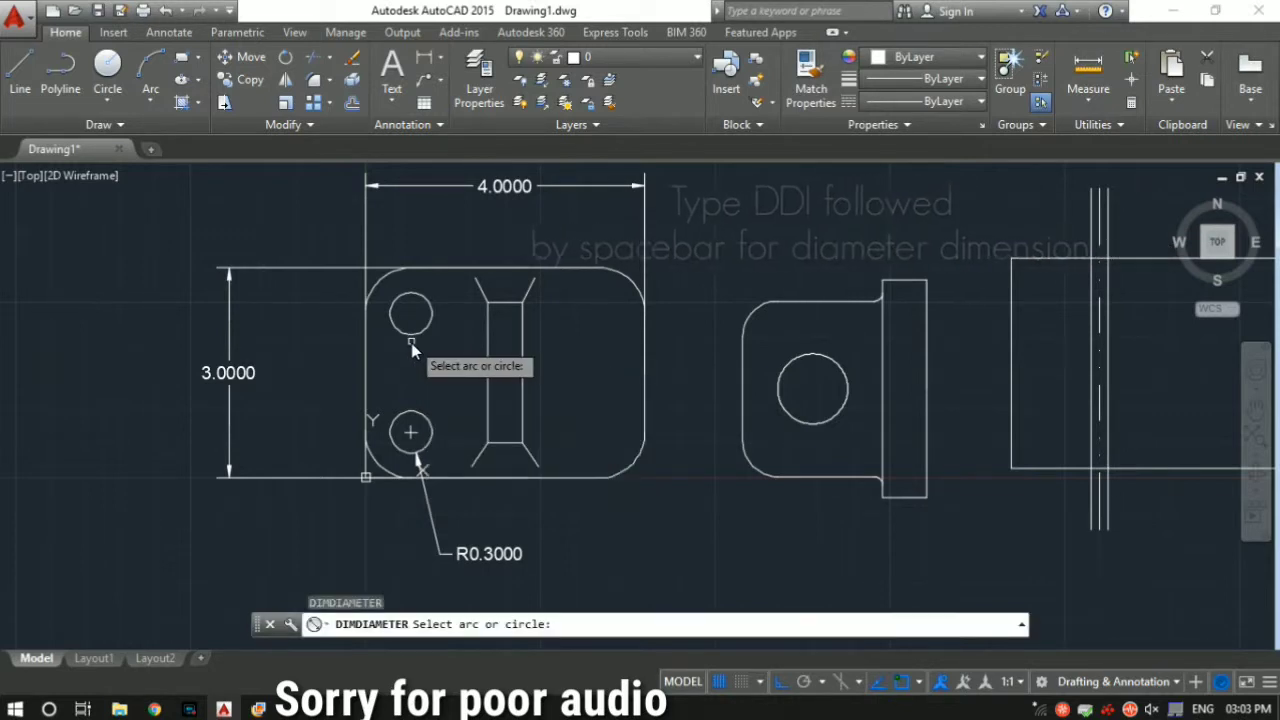
click(418, 338)
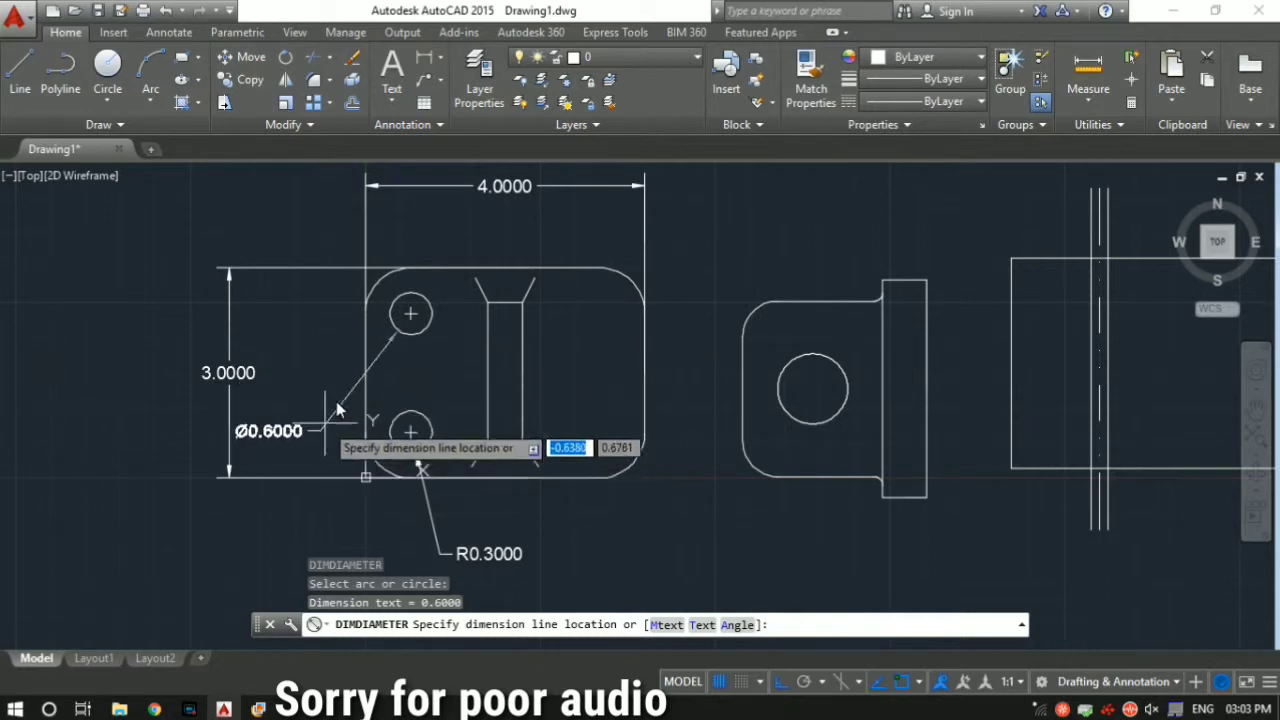
click(317, 252)
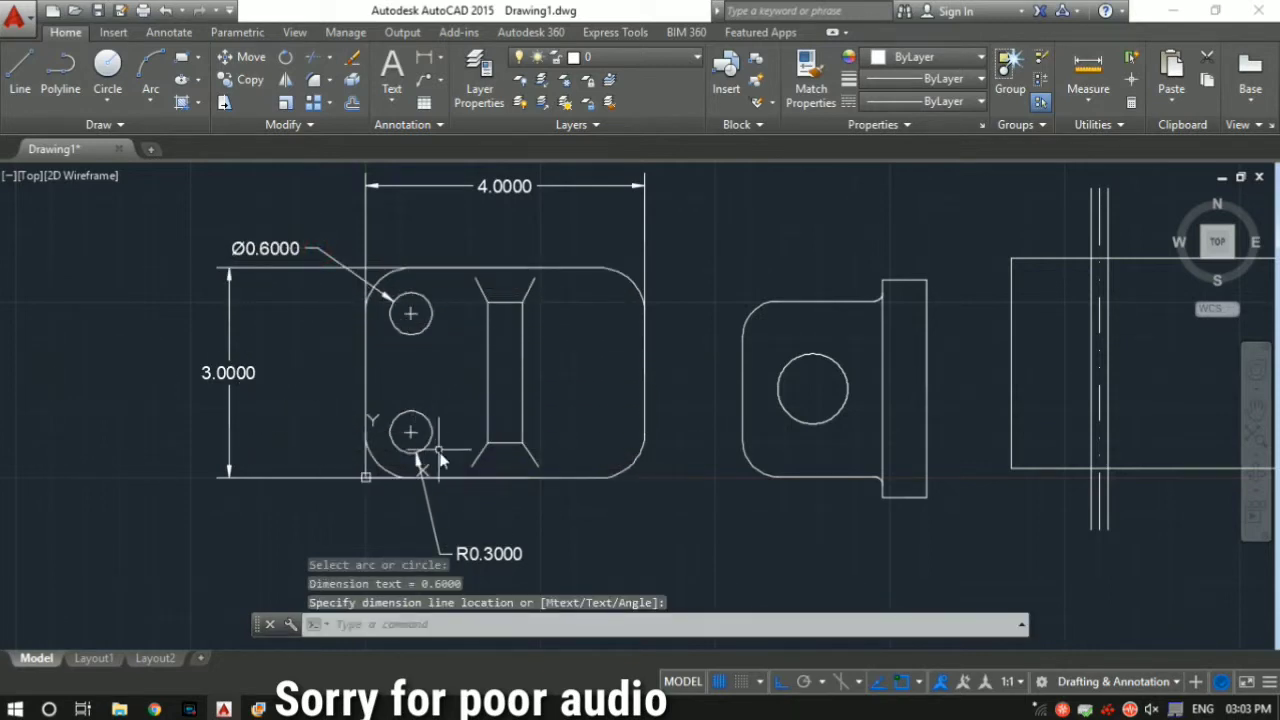
Step: Add an angular dimension between the slot's upper edge and its upper-right slanted line, with the arc above the edge
middle_drag(420, 423, 417, 377)
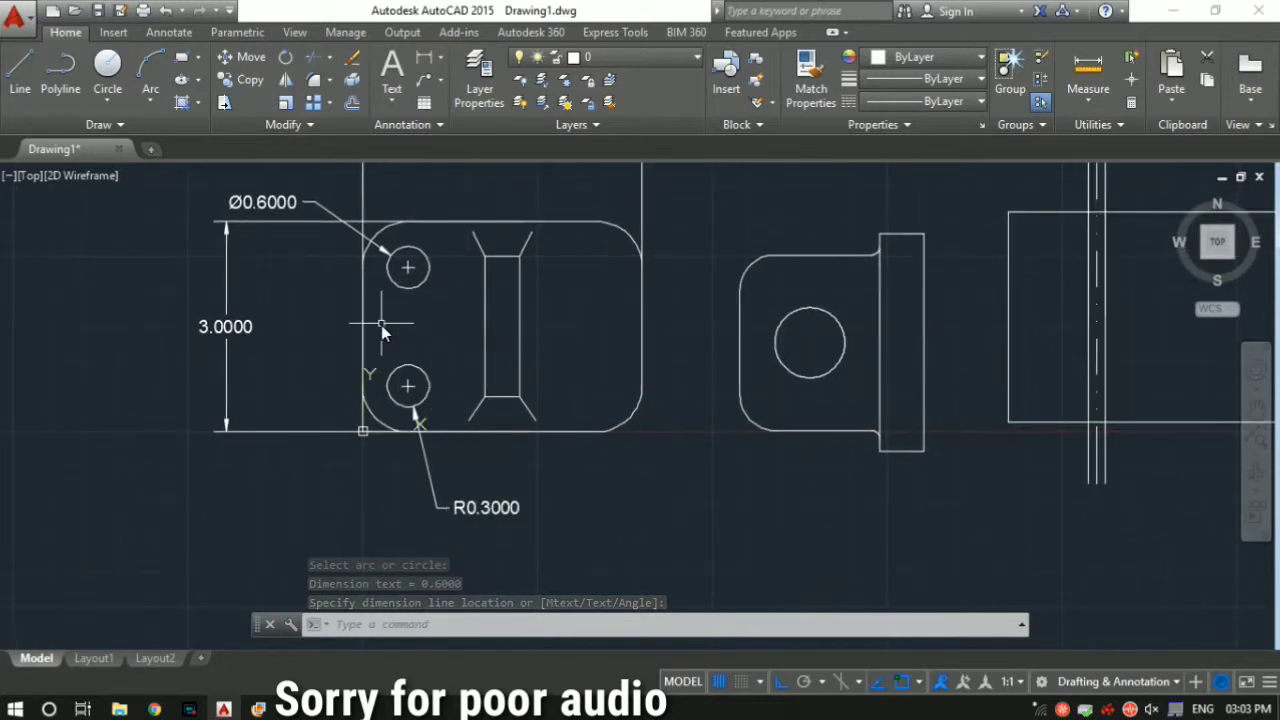
middle_drag(282, 208, 299, 249)
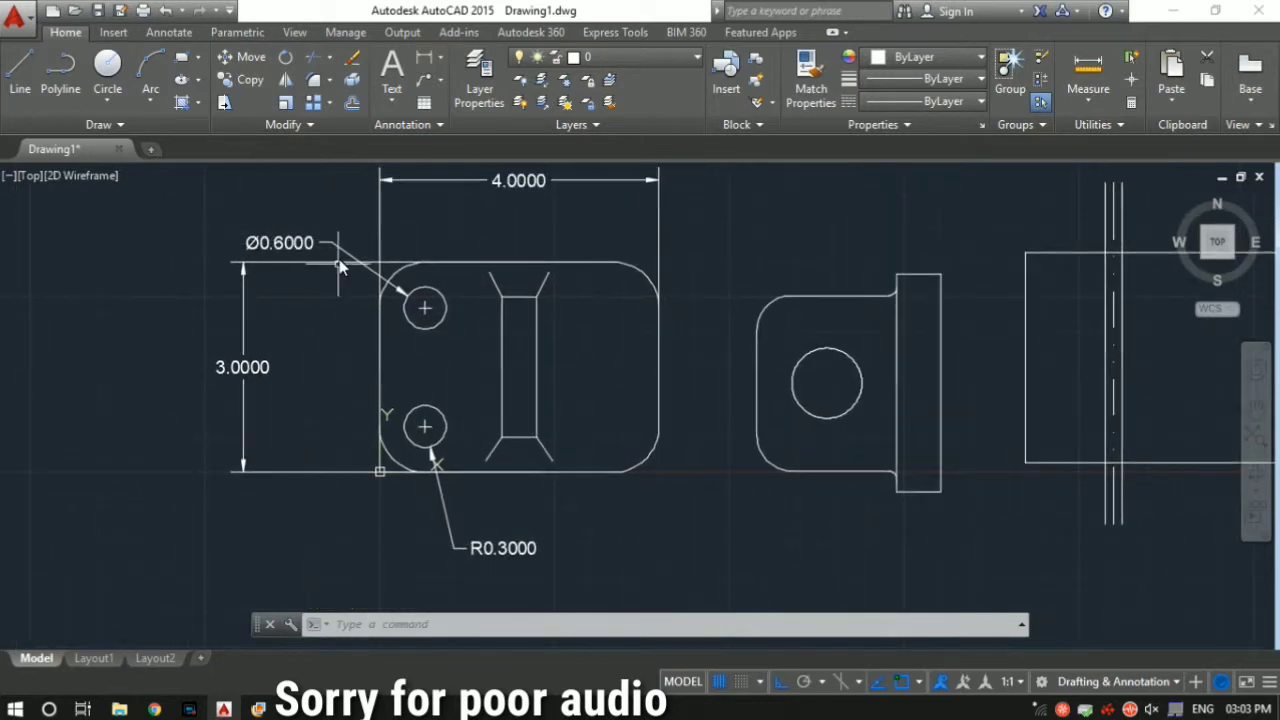
scroll(571, 366, down, 3)
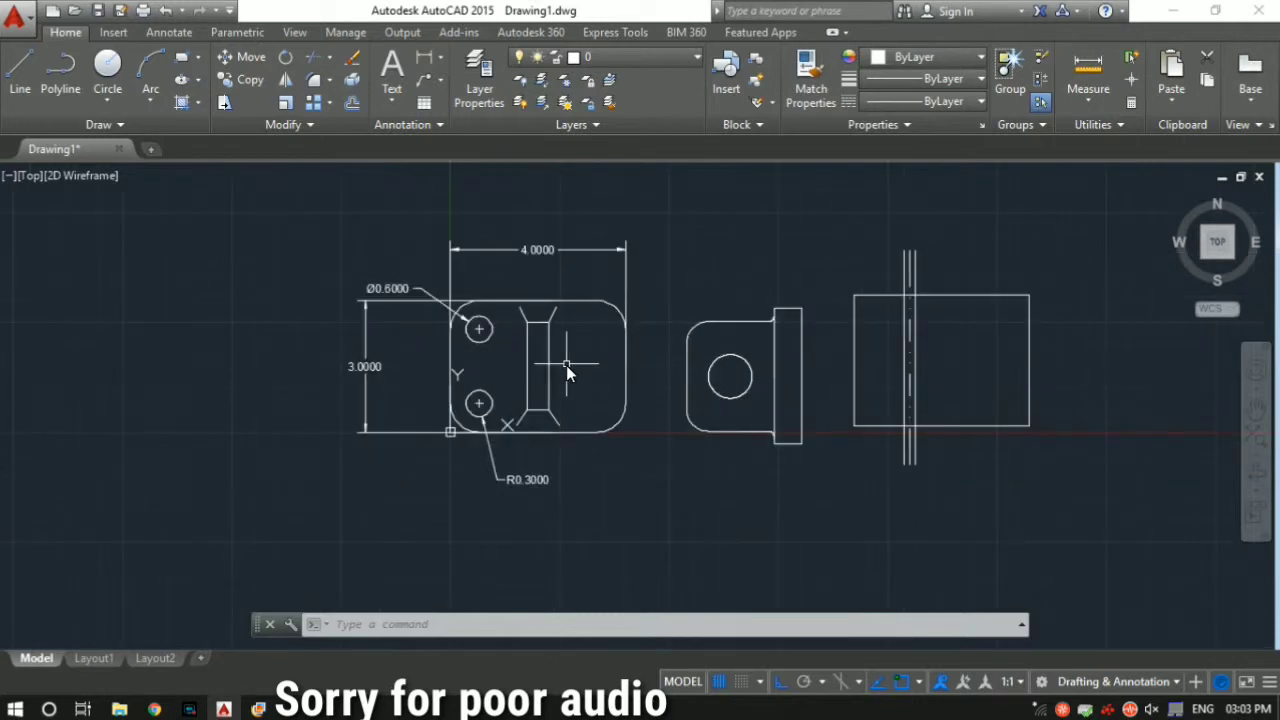
scroll(523, 372, up, 3)
middle_drag(523, 372, 533, 375)
scroll(533, 375, up, 4)
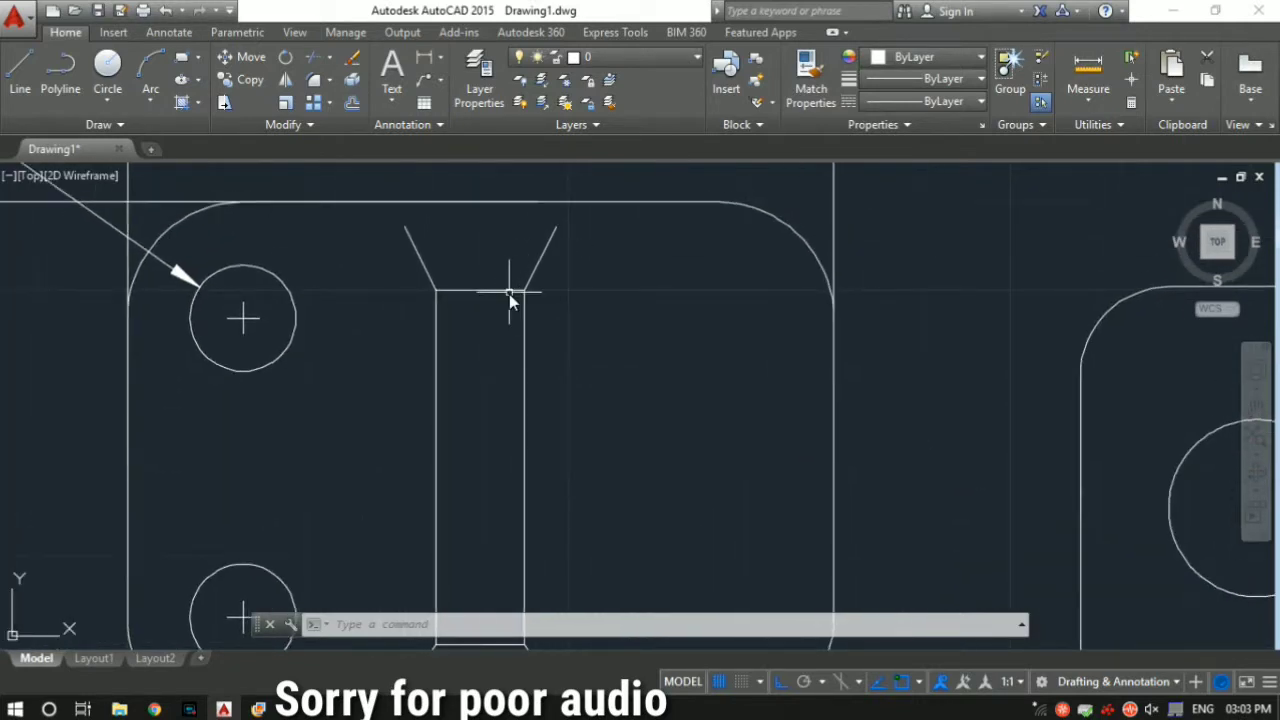
scroll(471, 318, down, 2)
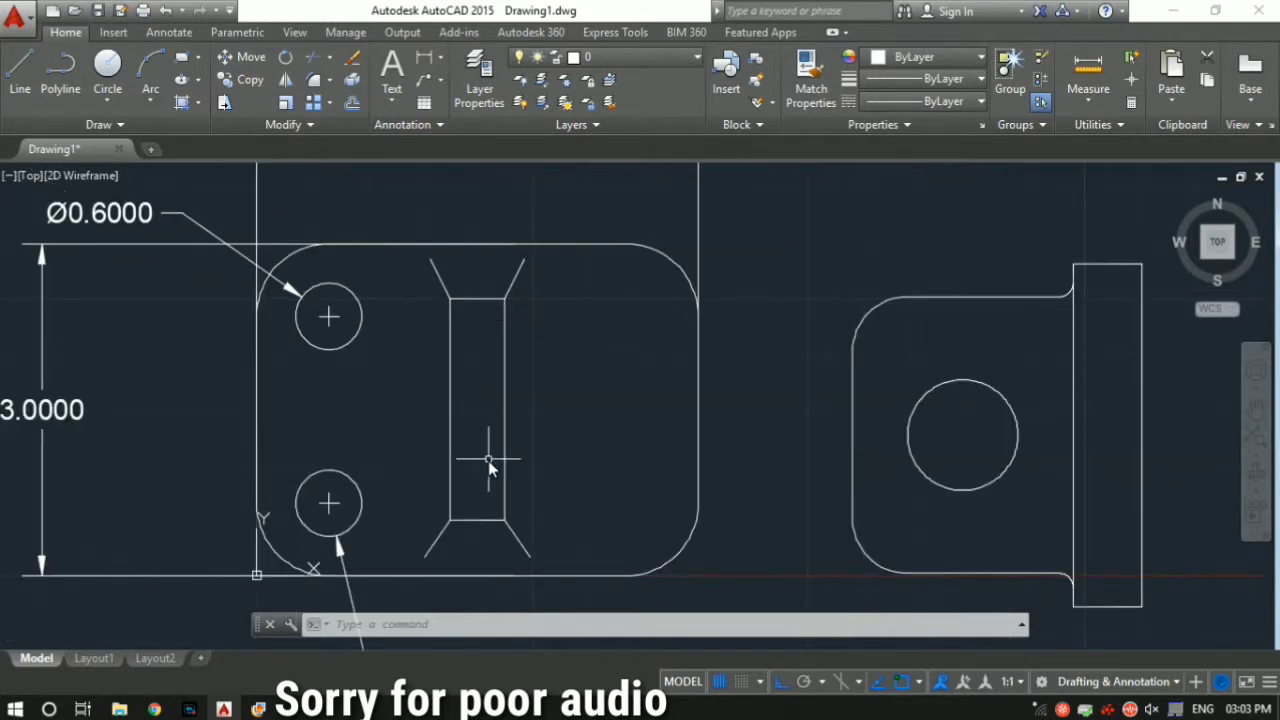
text(da)
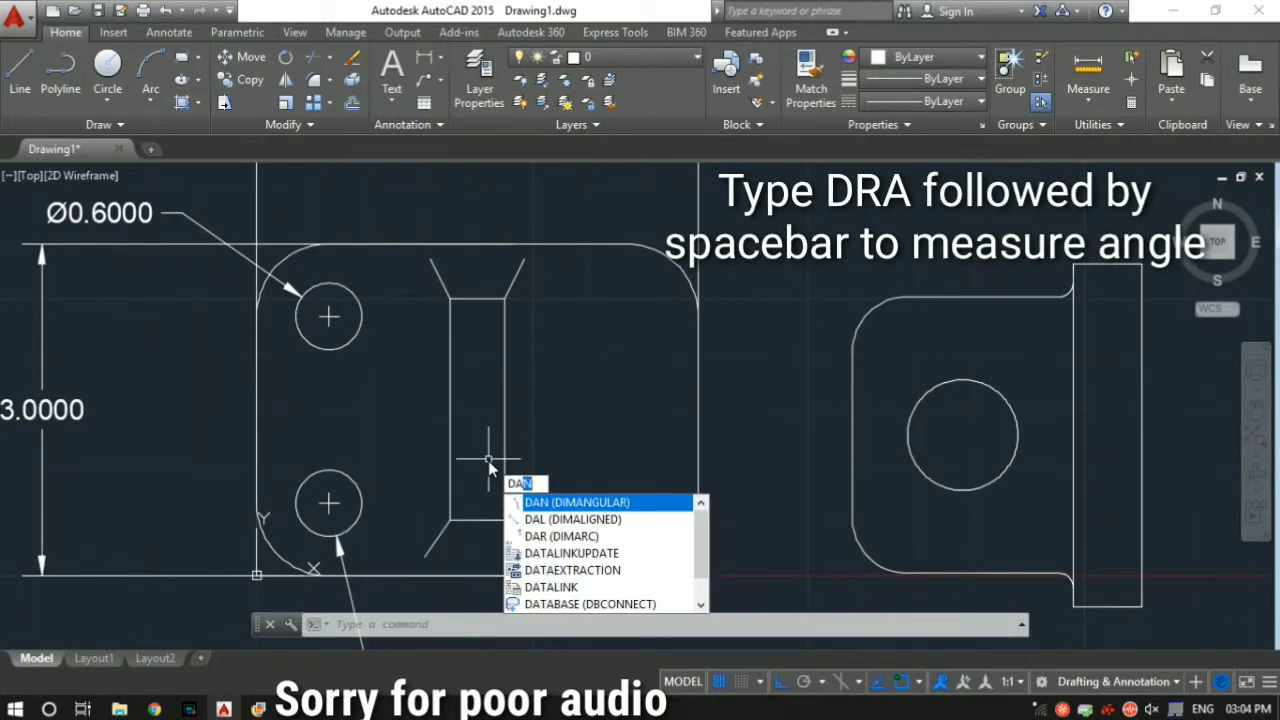
text(n)
key(space)
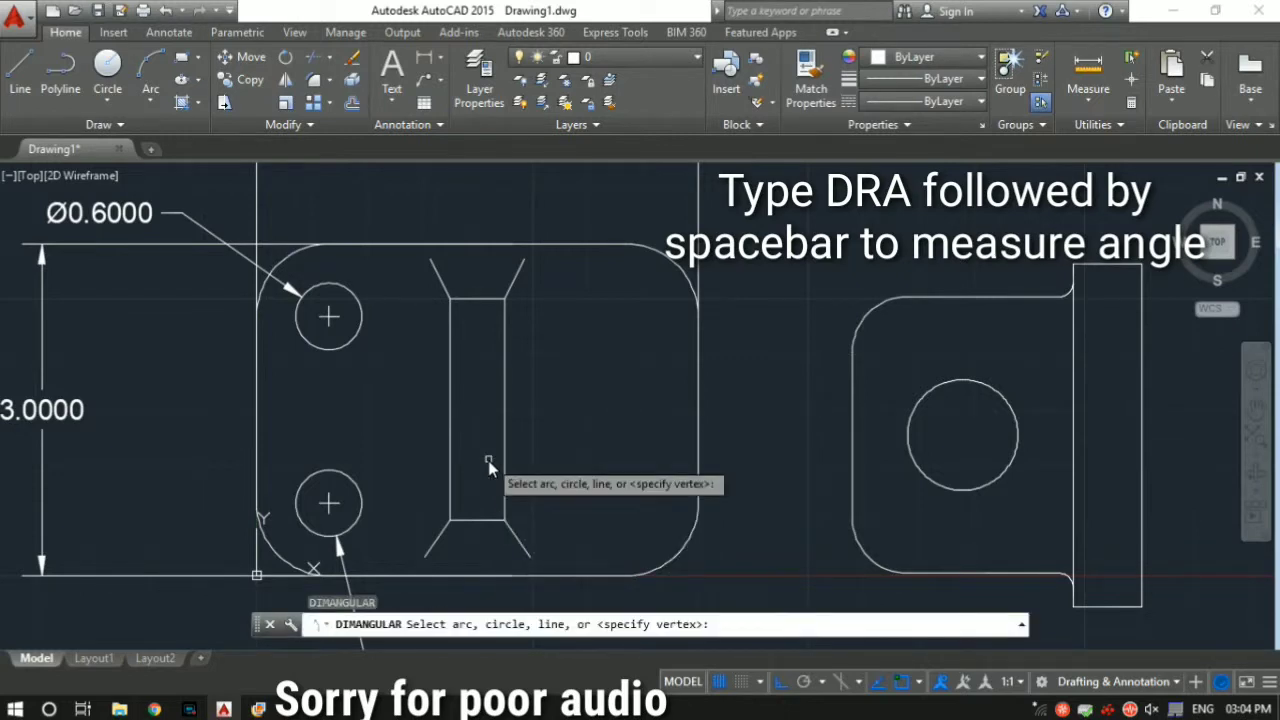
scroll(481, 291, up, 2)
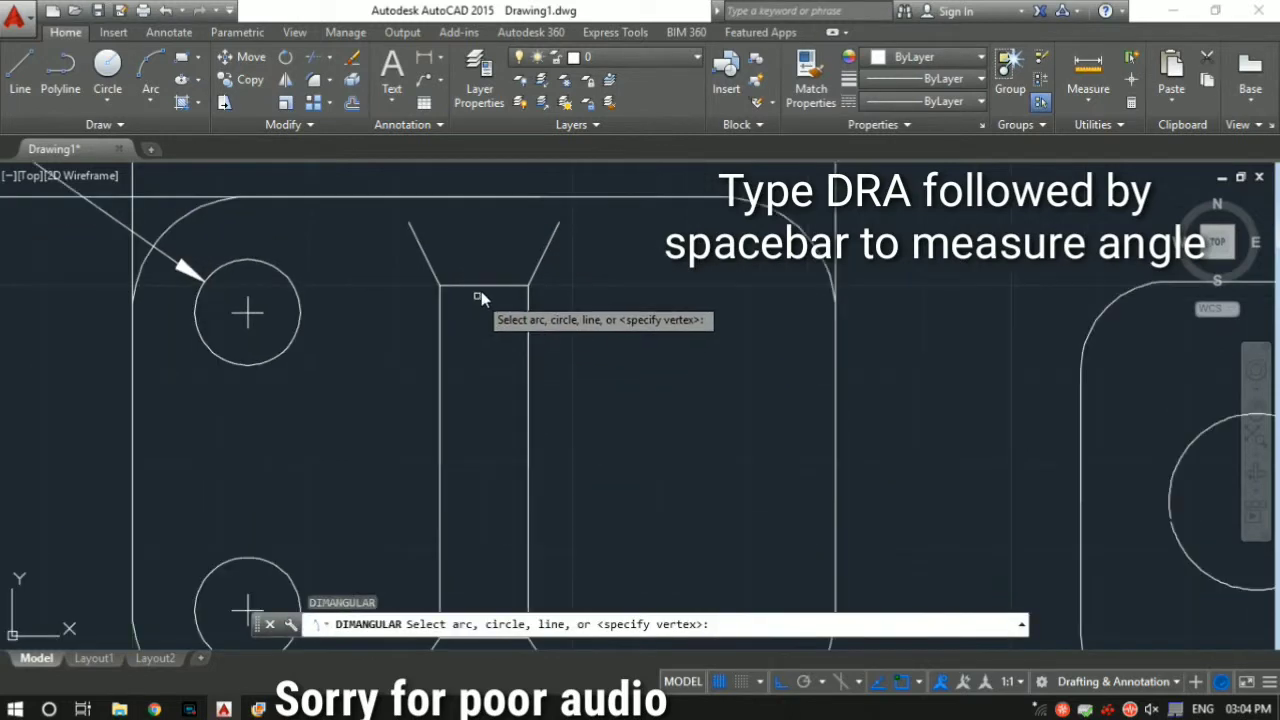
middle_drag(481, 291, 490, 331)
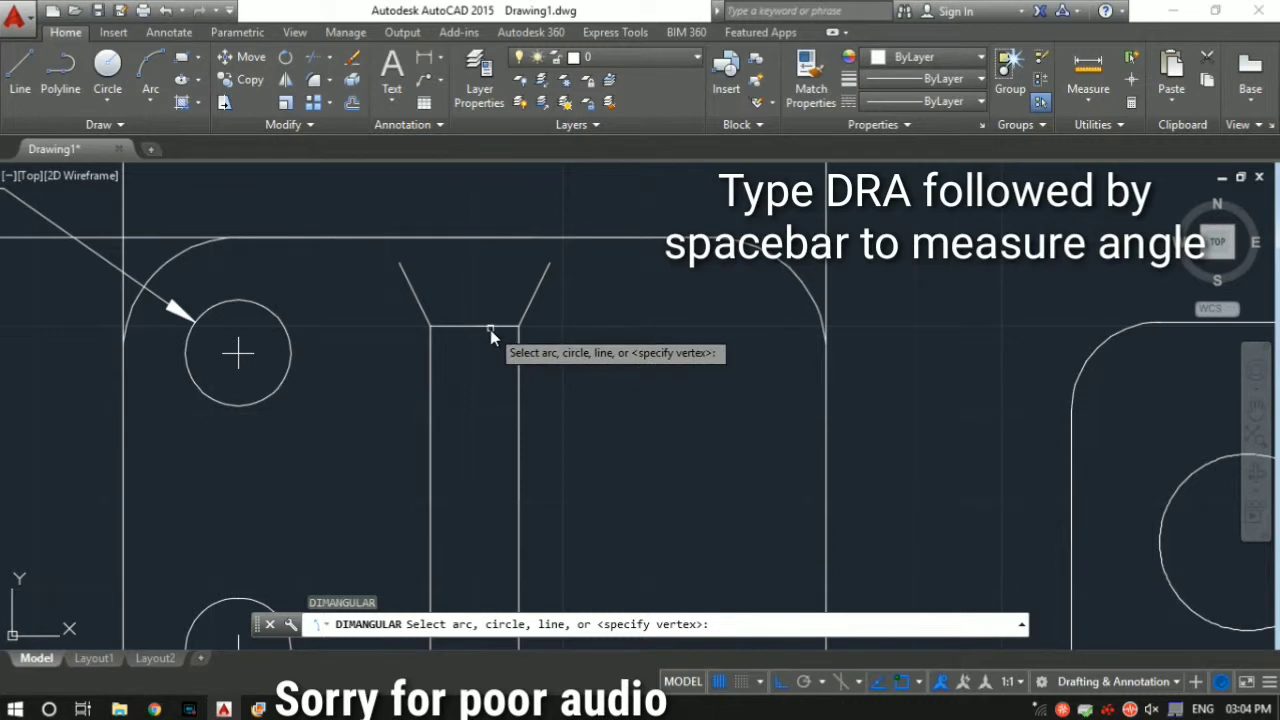
click(490, 329)
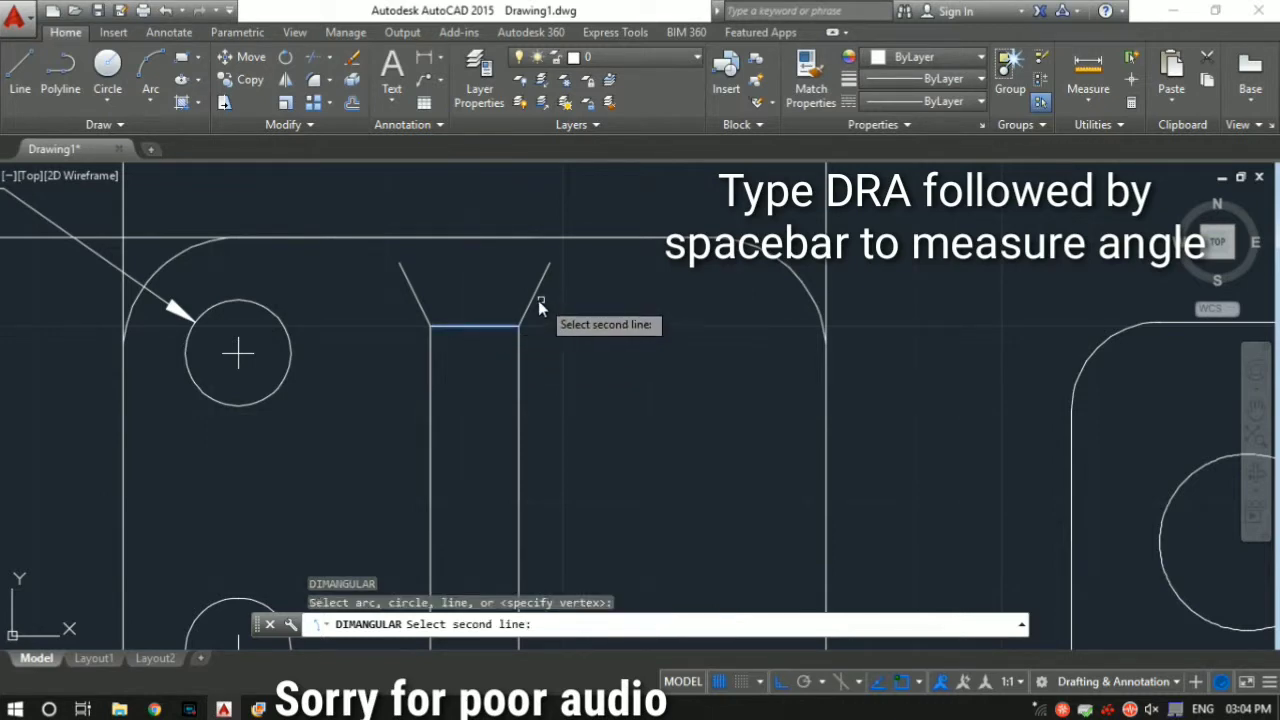
click(534, 298)
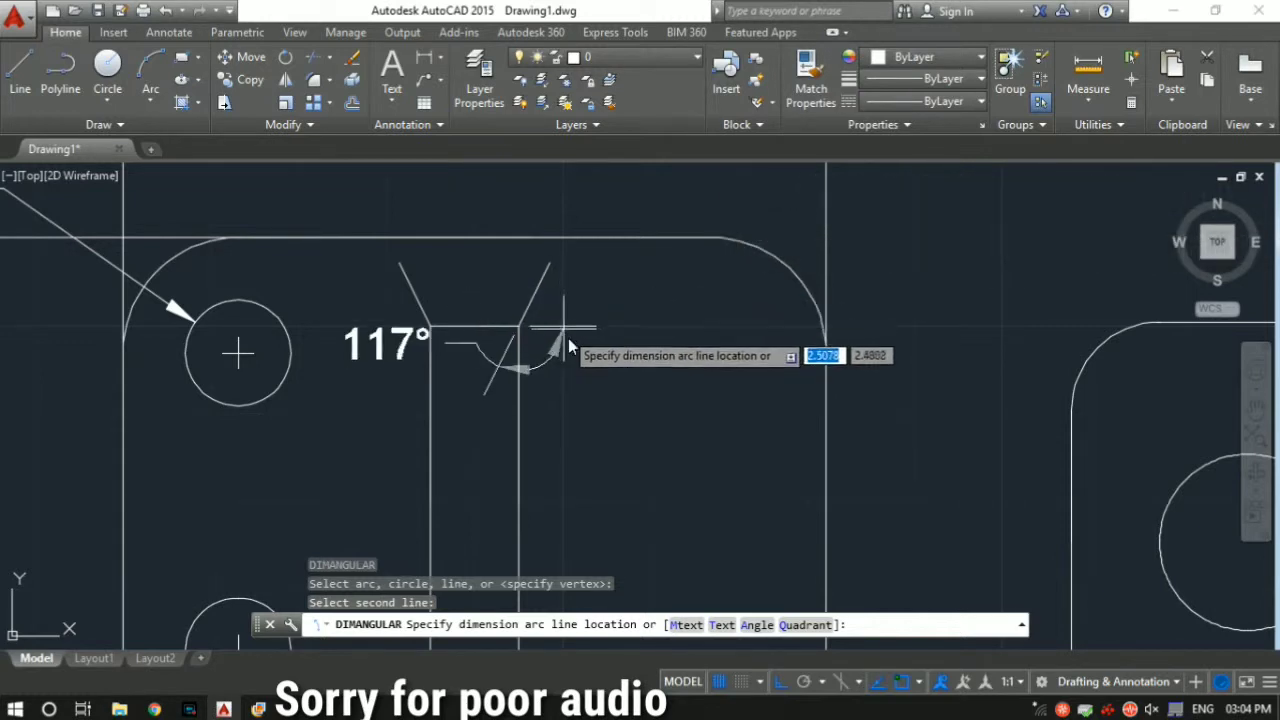
click(484, 296)
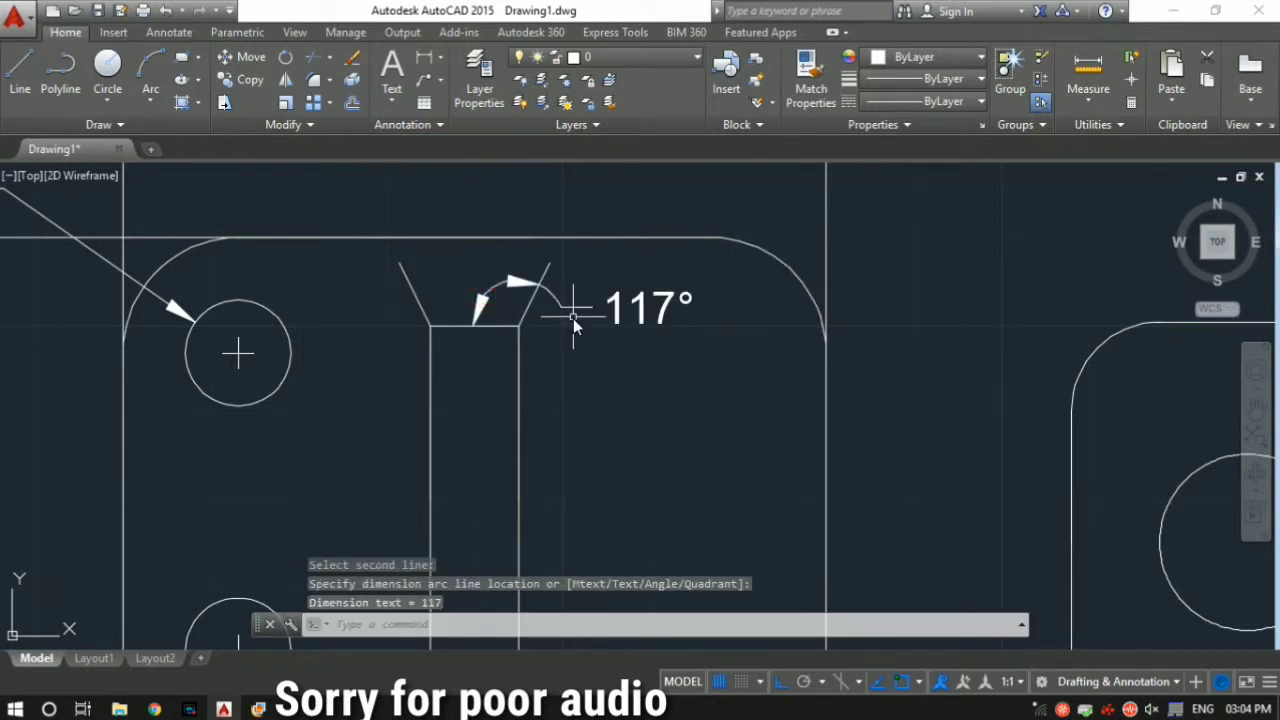
key(Escape)
key(Escape)
key(Escape)
Step: Check the corner radius callout of the left-hand view in the Photo Gallery reference image, and return to AutoCAD
scroll(522, 471, down, 4)
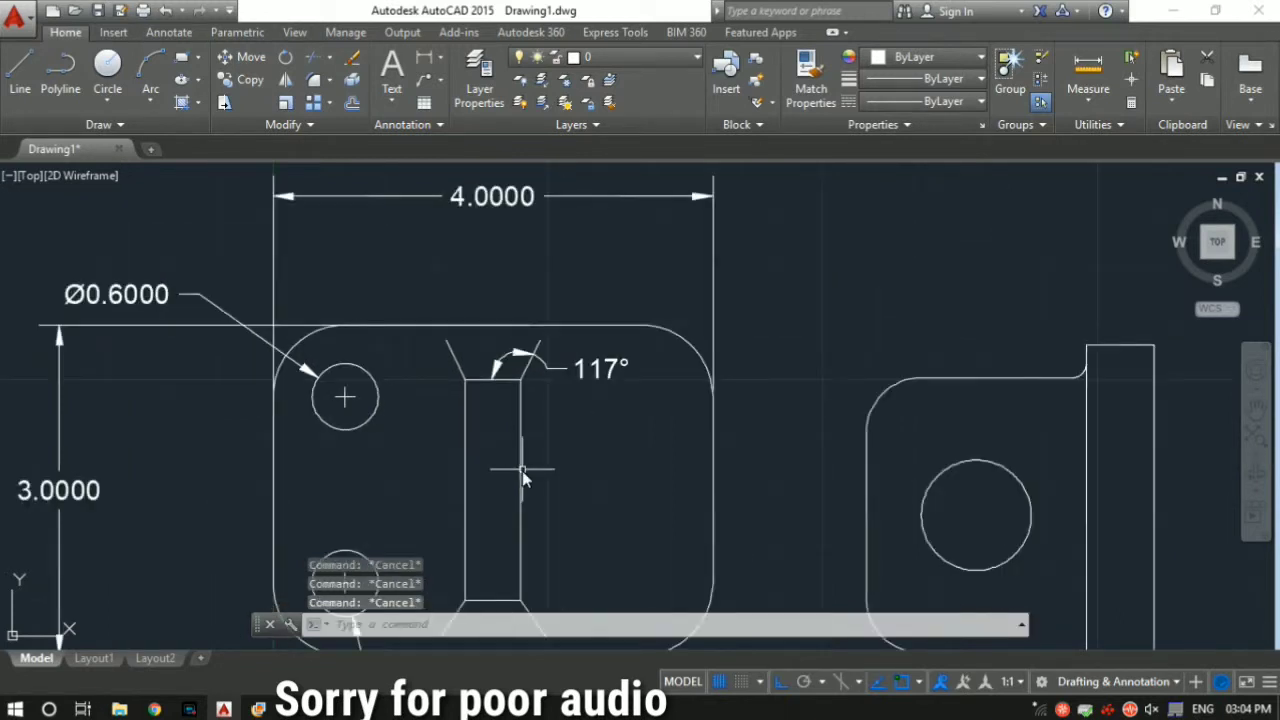
middle_drag(600, 424, 617, 411)
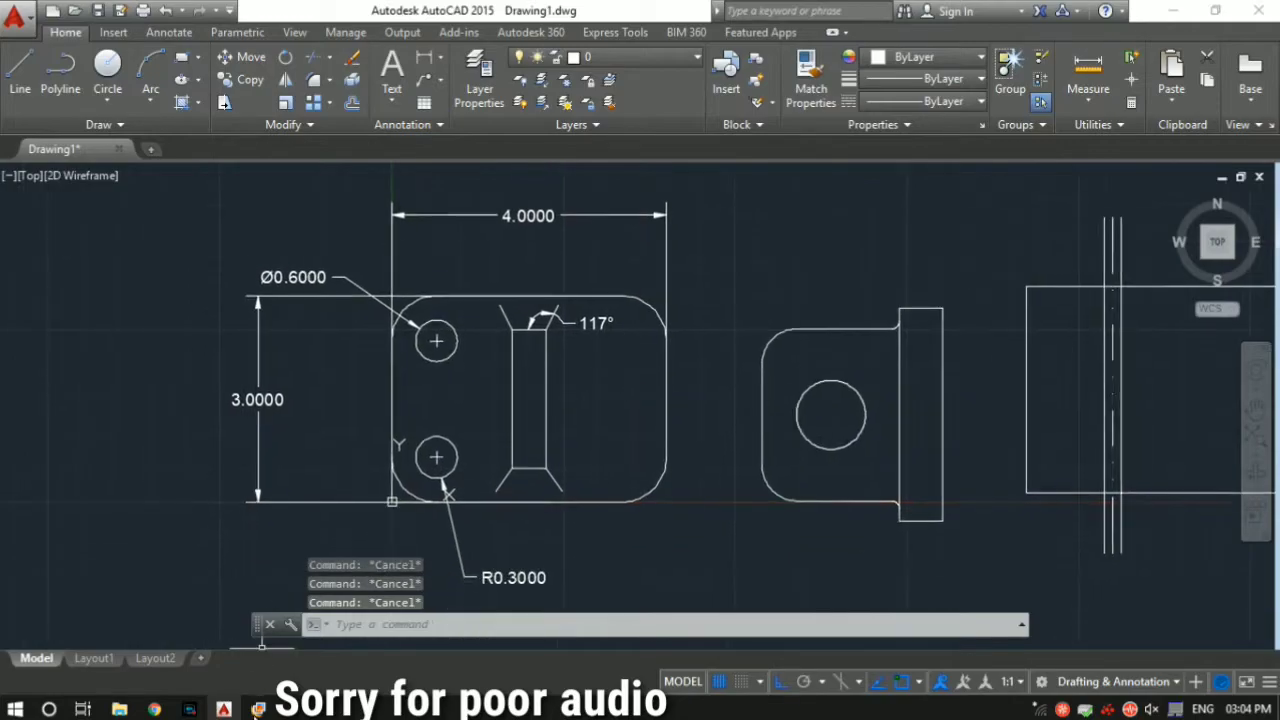
click(258, 709)
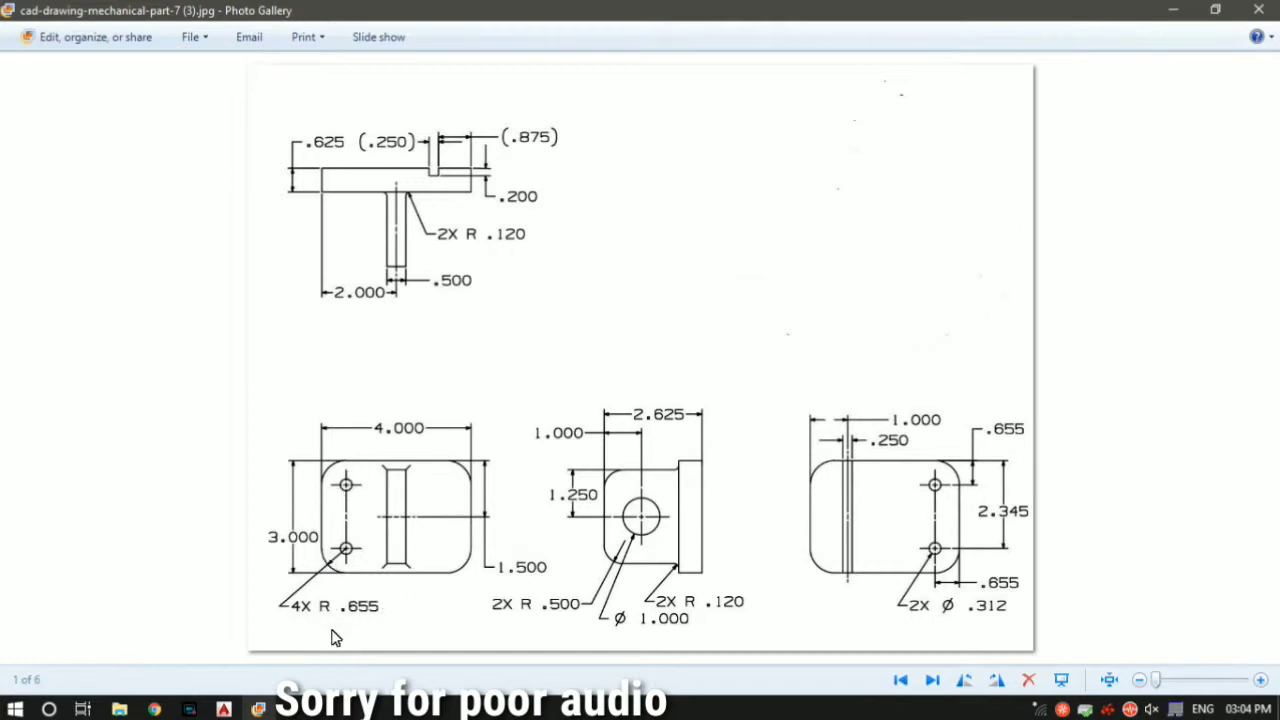
click(259, 709)
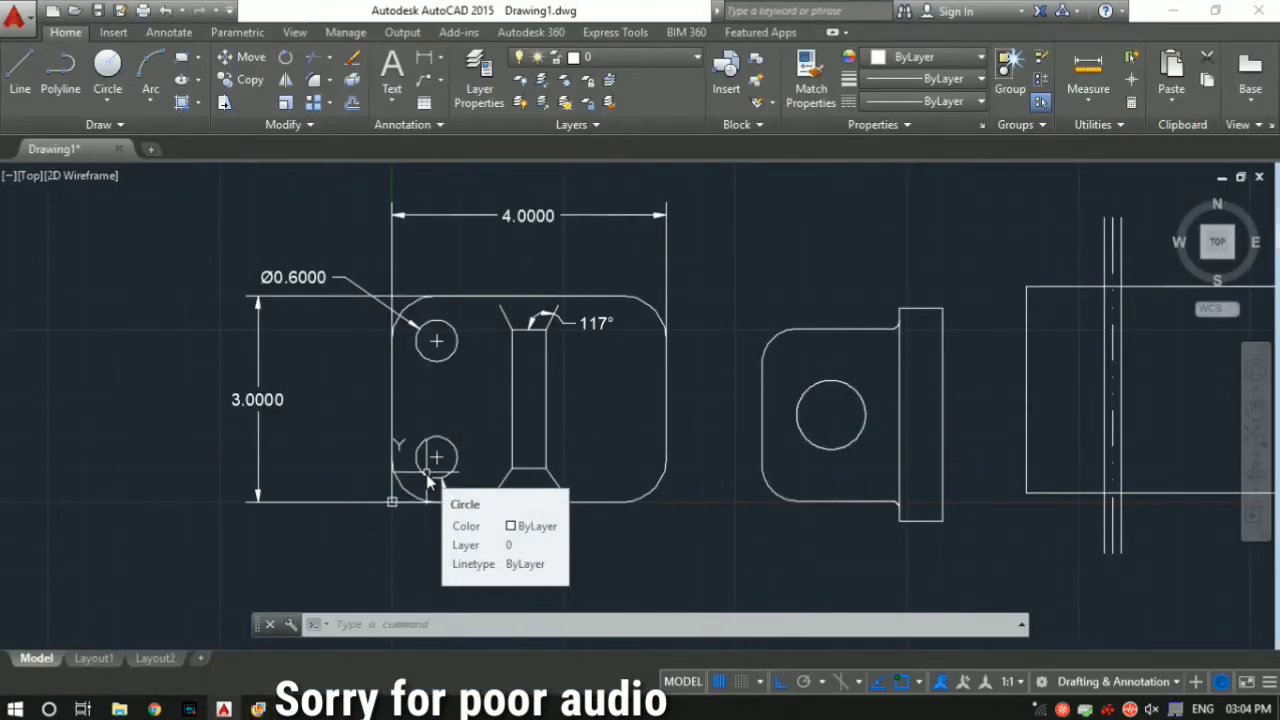
Step: Add a radius dimension to the rounded lower-left corner of the left-hand view, placed below and left of the outline
text(DIM)
text(R)
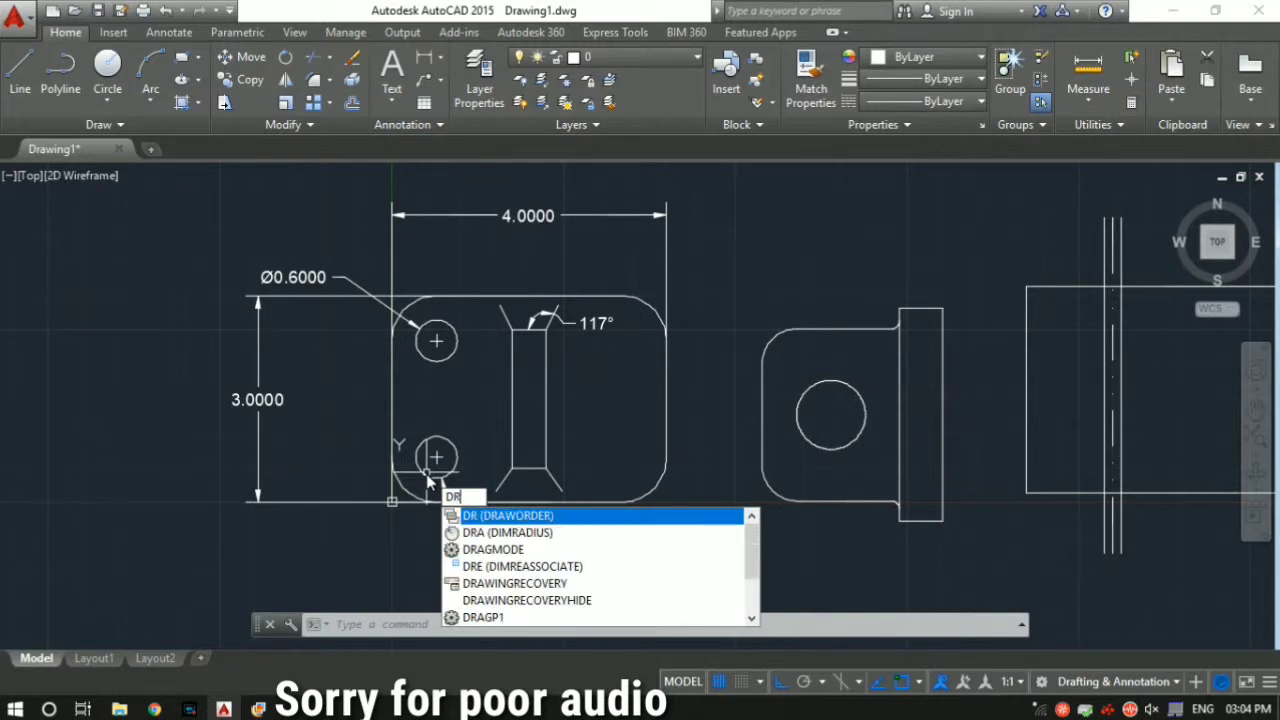
text(A)
key(Return)
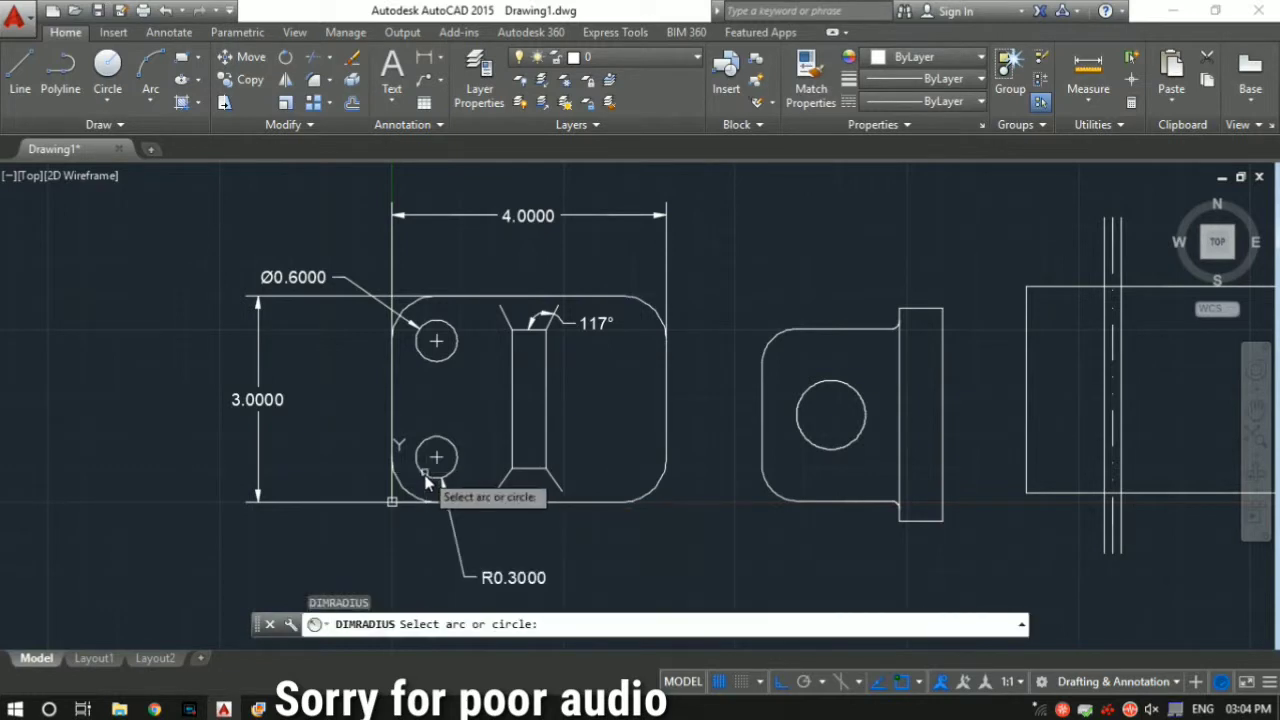
click(404, 496)
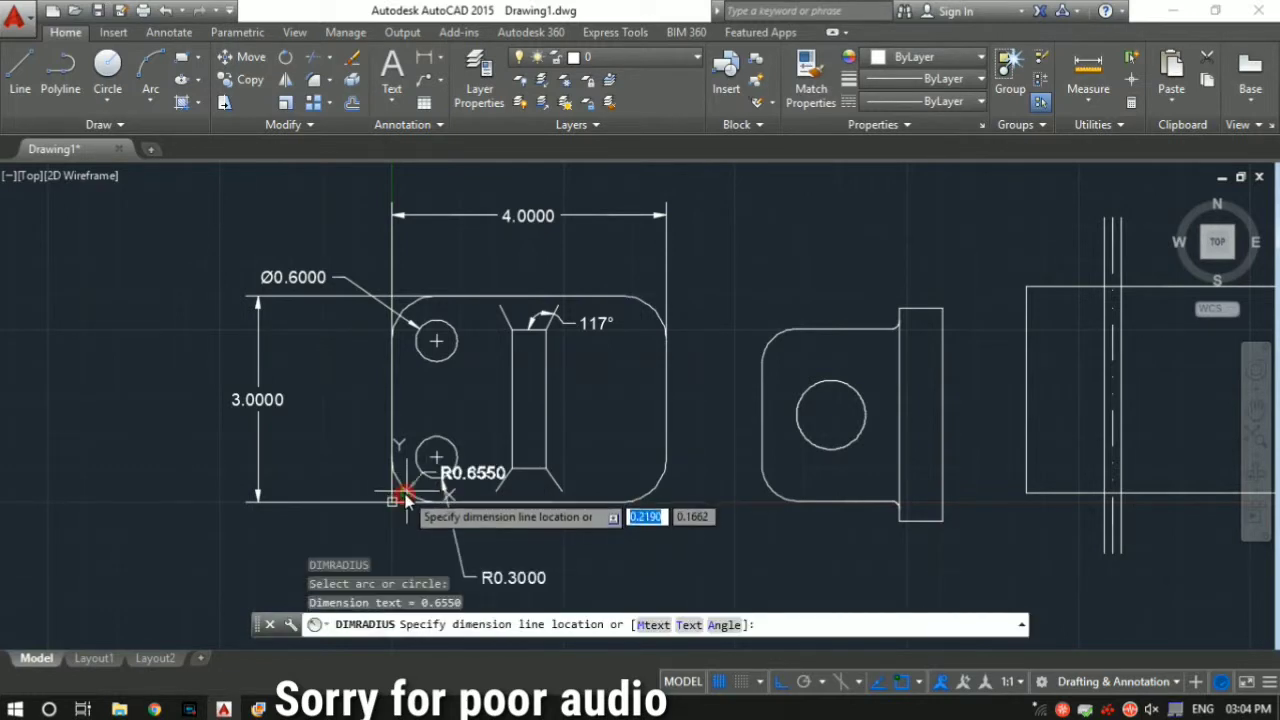
scroll(366, 531, up, 2)
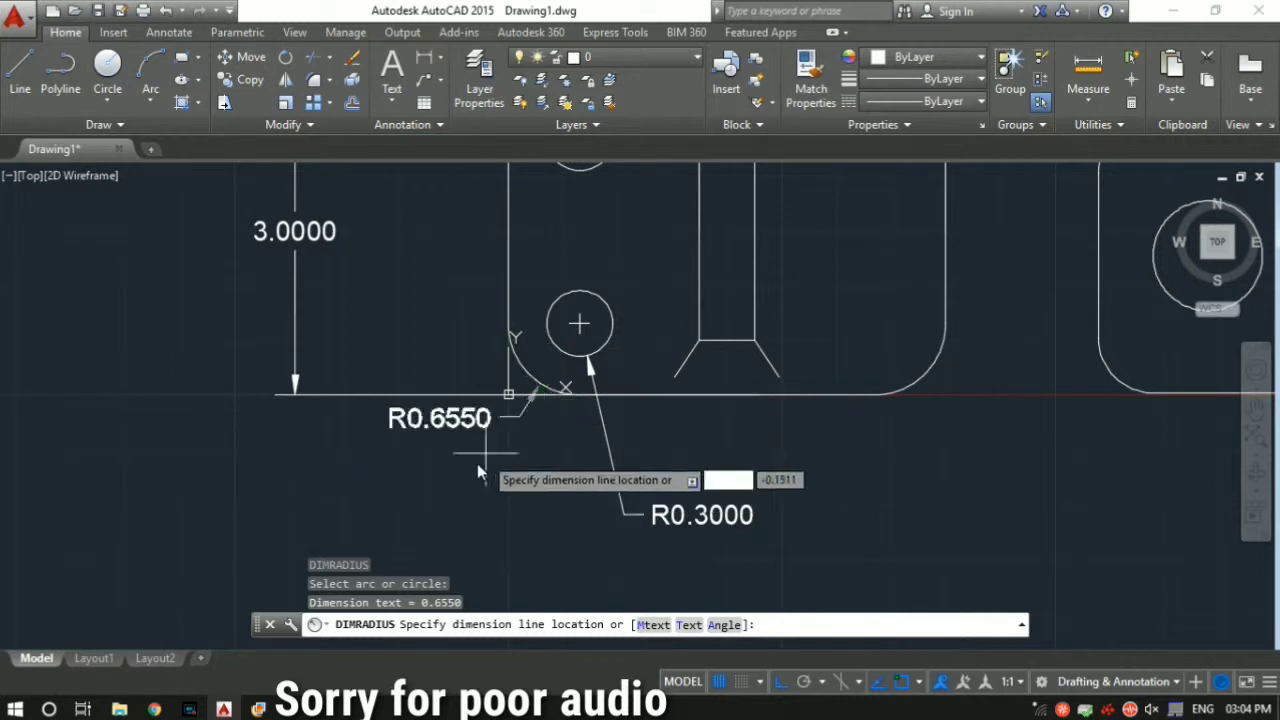
click(443, 484)
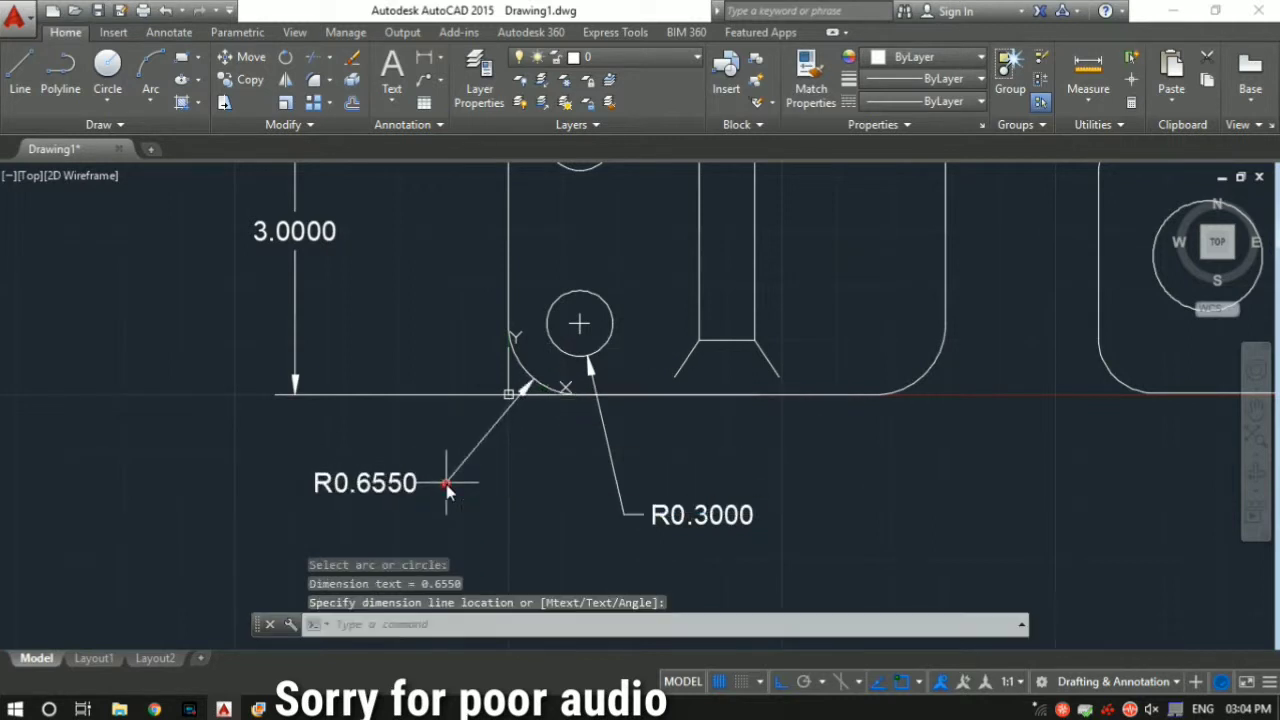
Step: Prefix the lower-left corner's radius dimension text with "4 x" on the same line, and save the text change
click(386, 485)
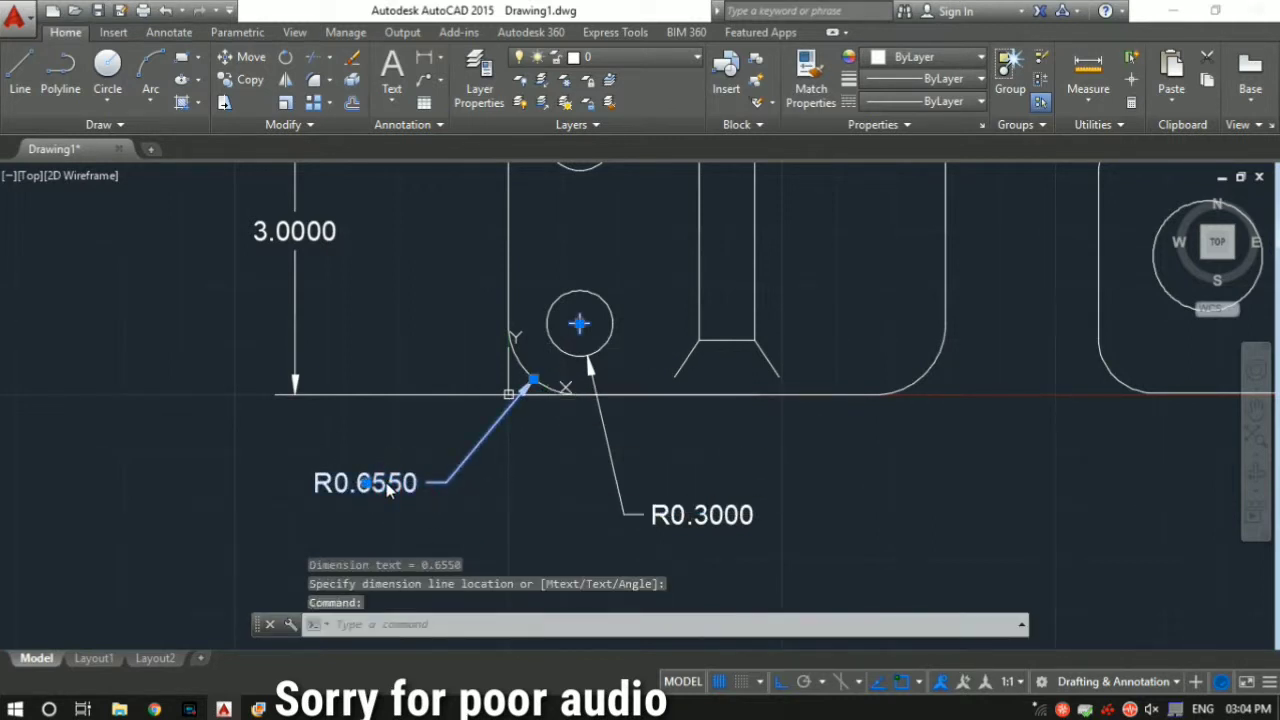
double_click(333, 503)
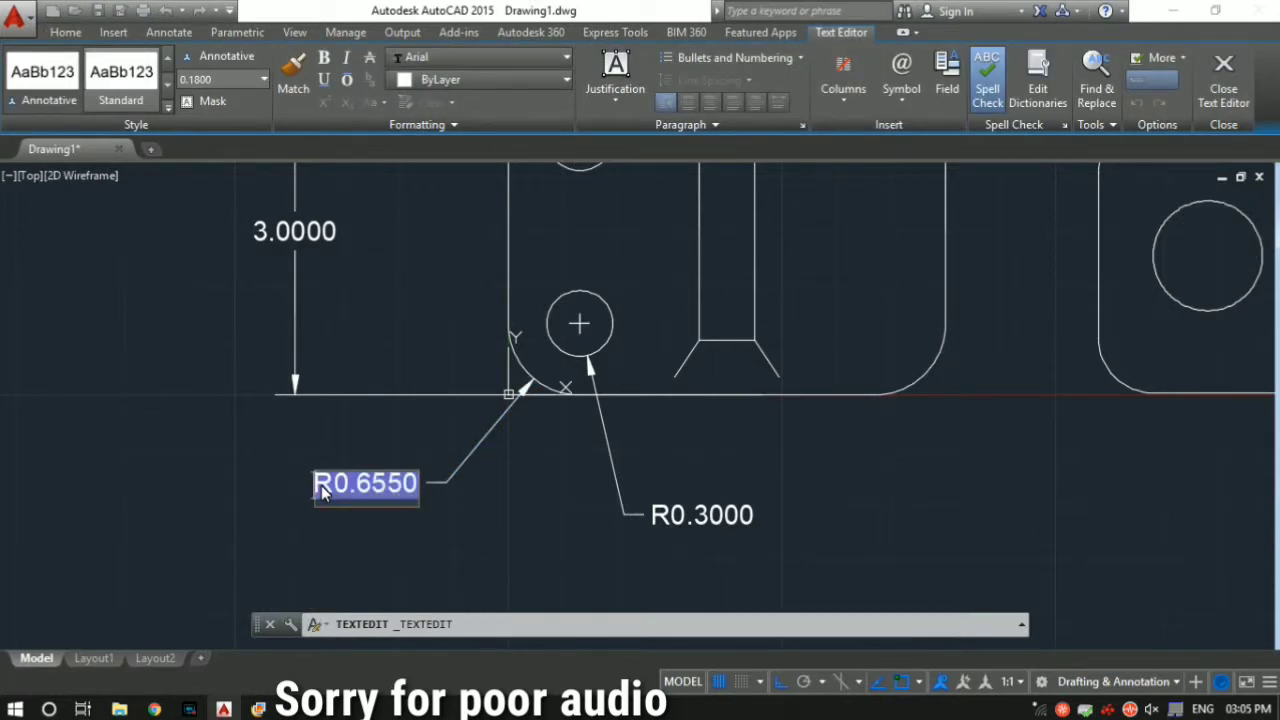
text(4 x)
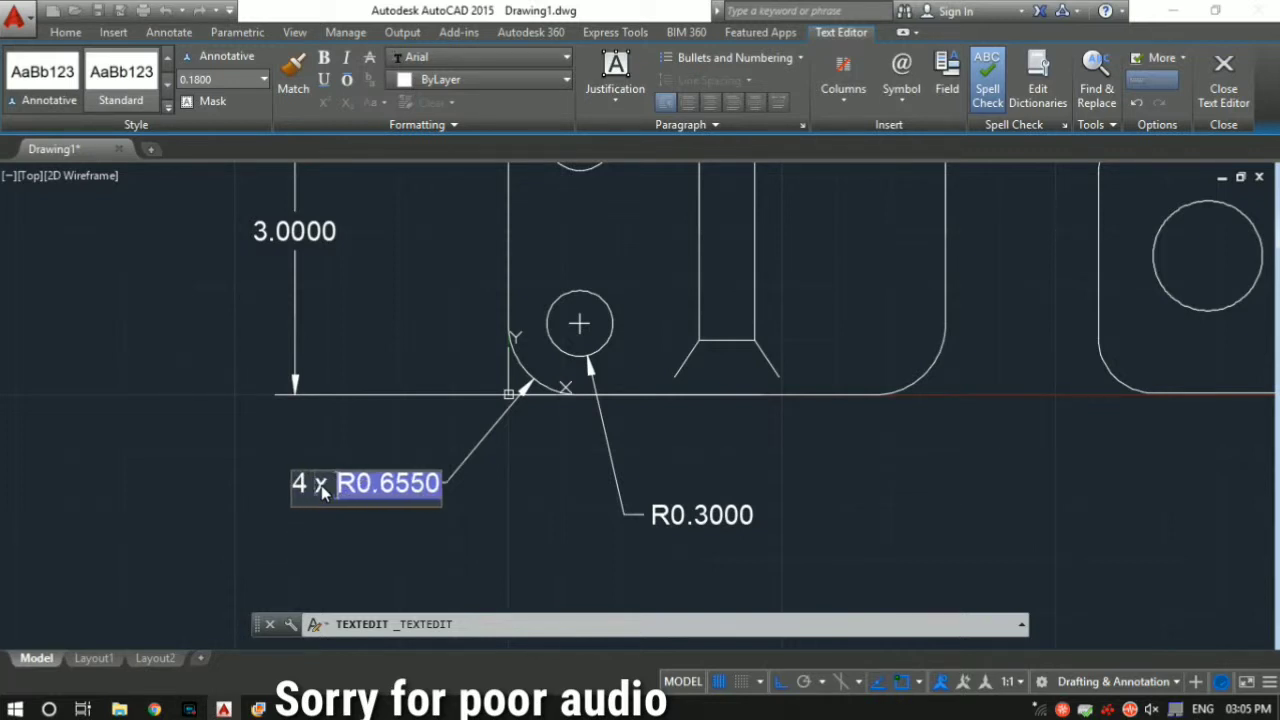
key(Return)
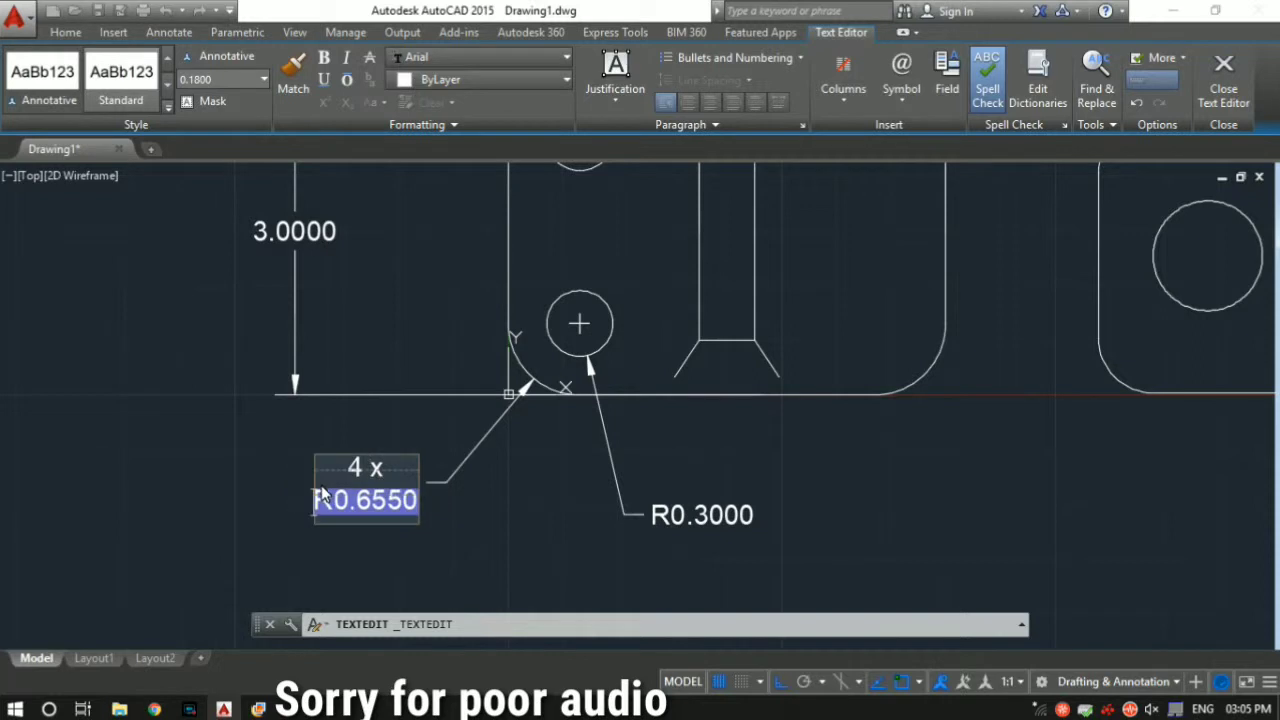
key(BackSpace)
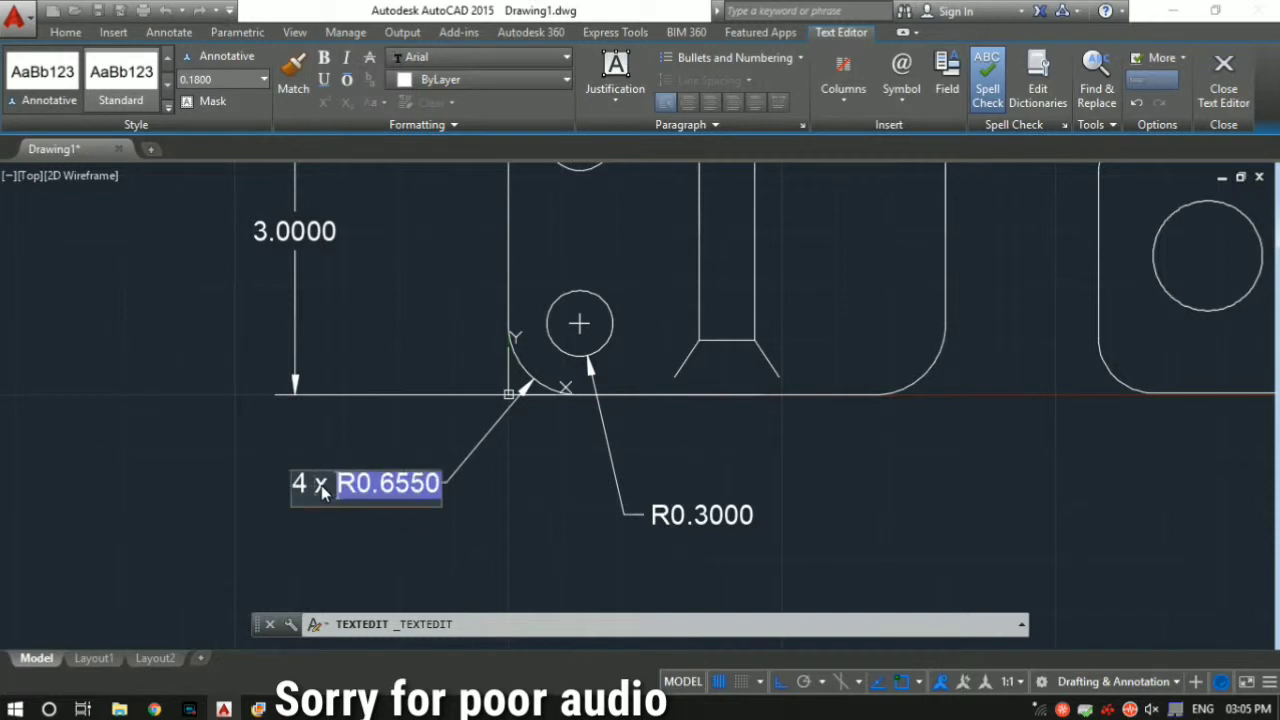
key(Escape)
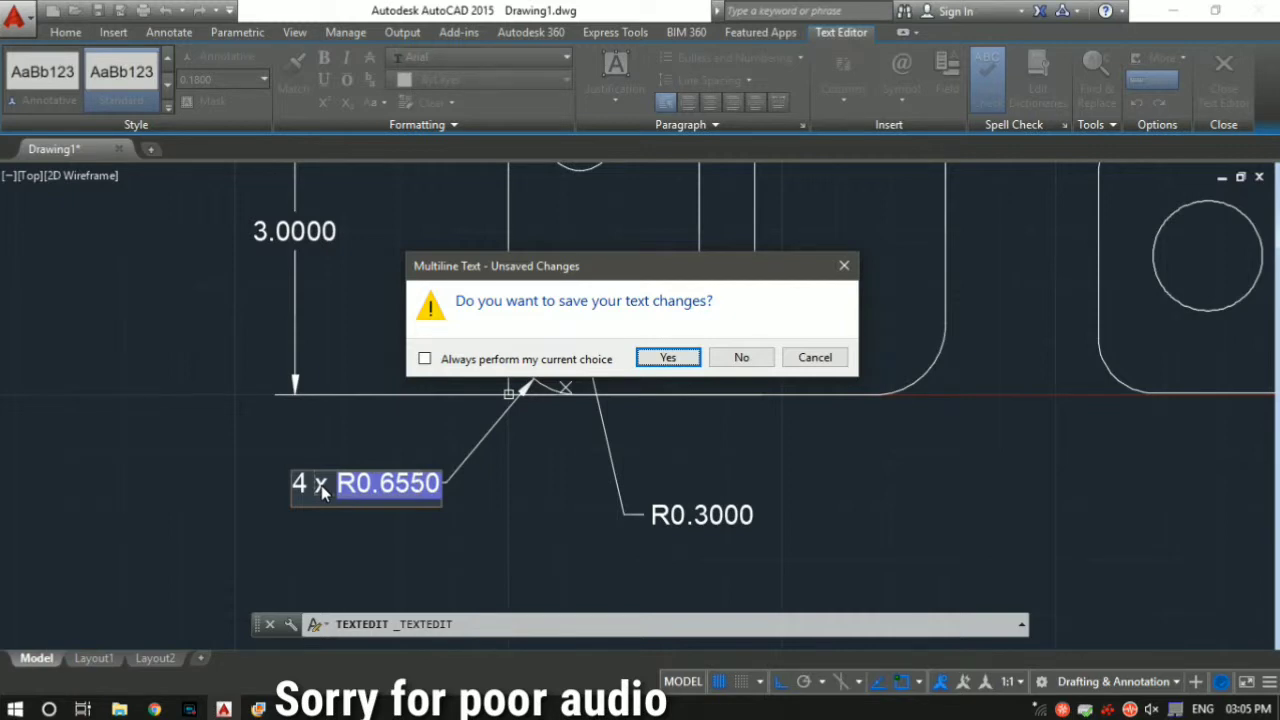
key(Return)
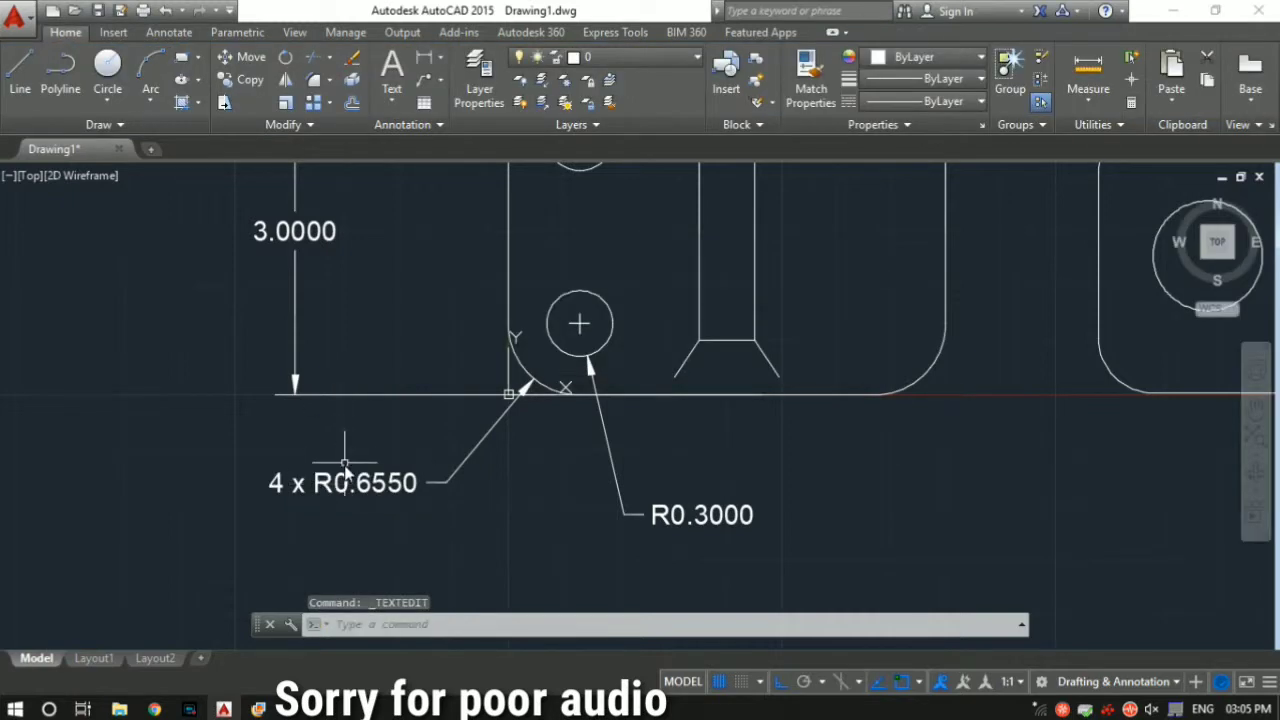
Step: Compare the 4 x corner radius callout with the one in the Photo Gallery reference image, and return to AutoCAD
scroll(344, 465, down, 2)
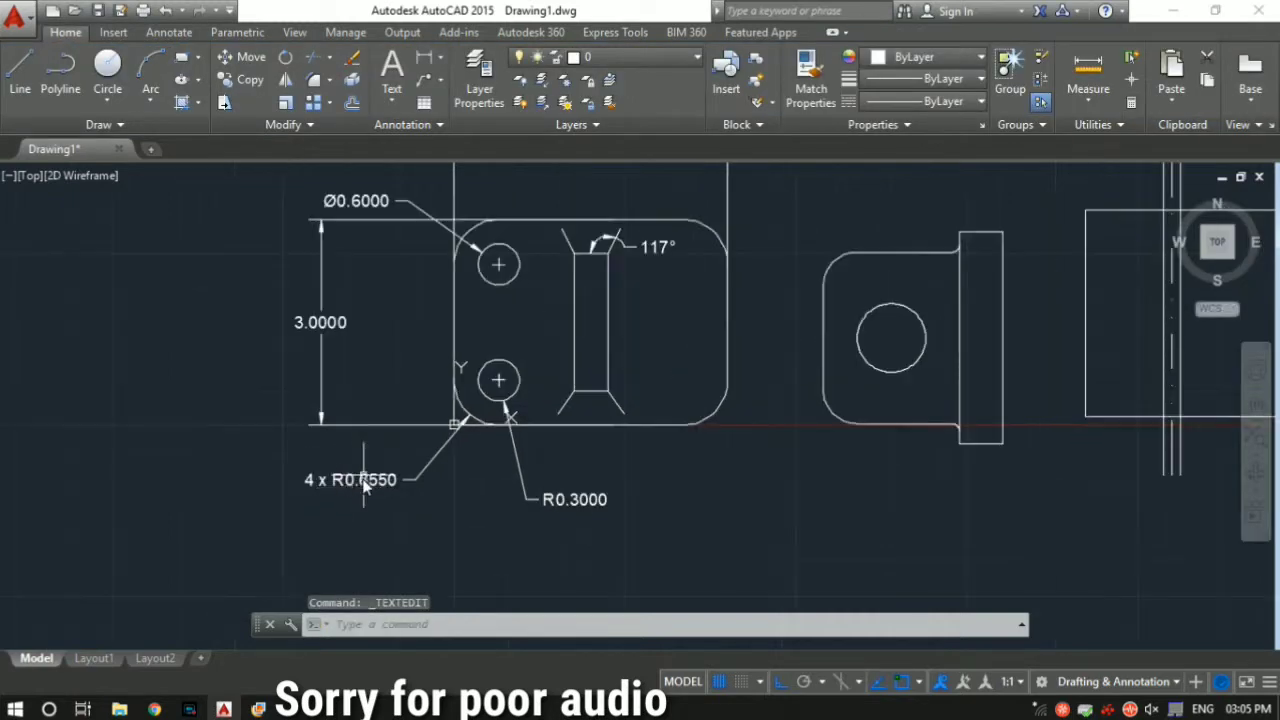
click(258, 709)
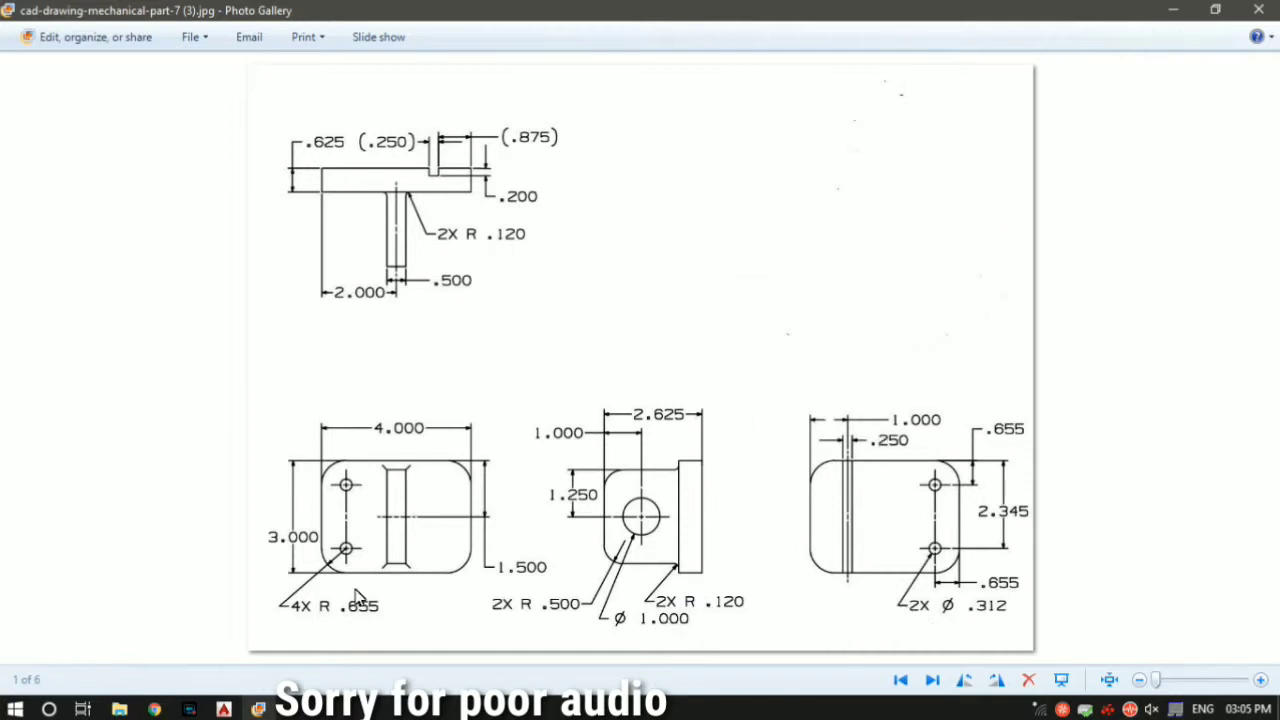
key(alt+Tab)
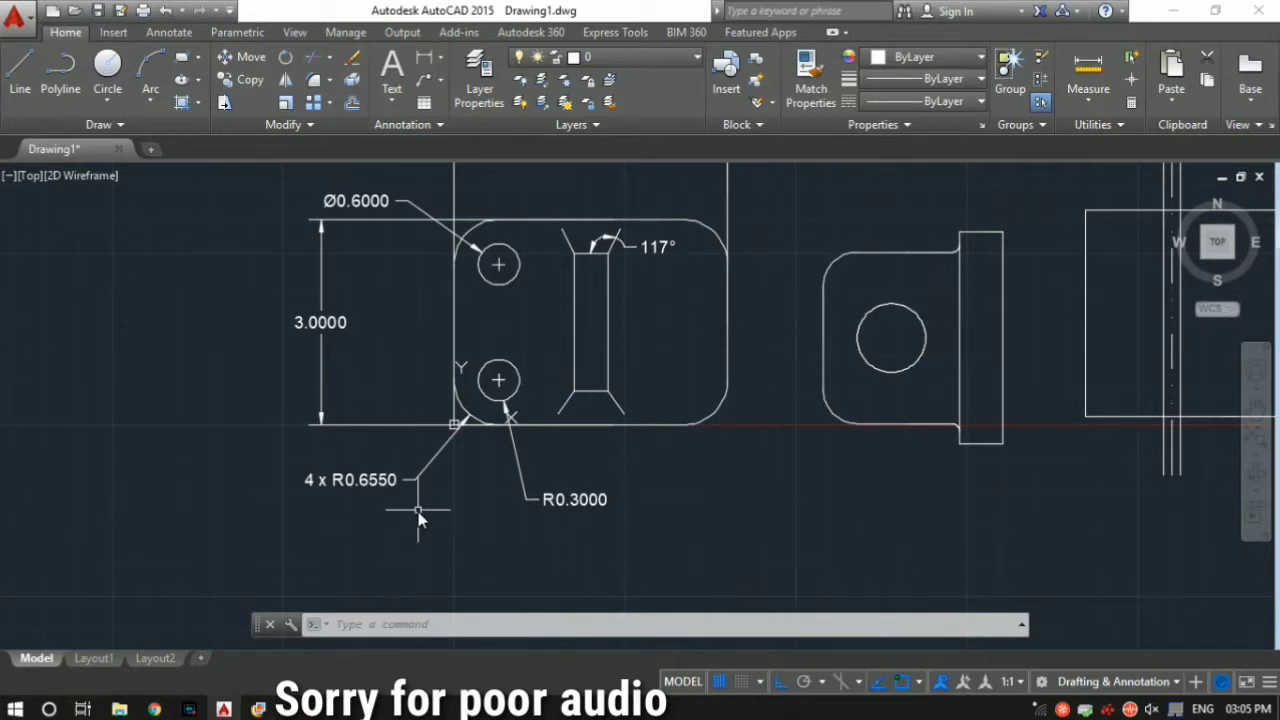
Step: Add the multiline text "AUTOCAD BEGINEERS" below the middle view, and save it
scroll(419, 517, down, 3)
scroll(445, 468, up, 2)
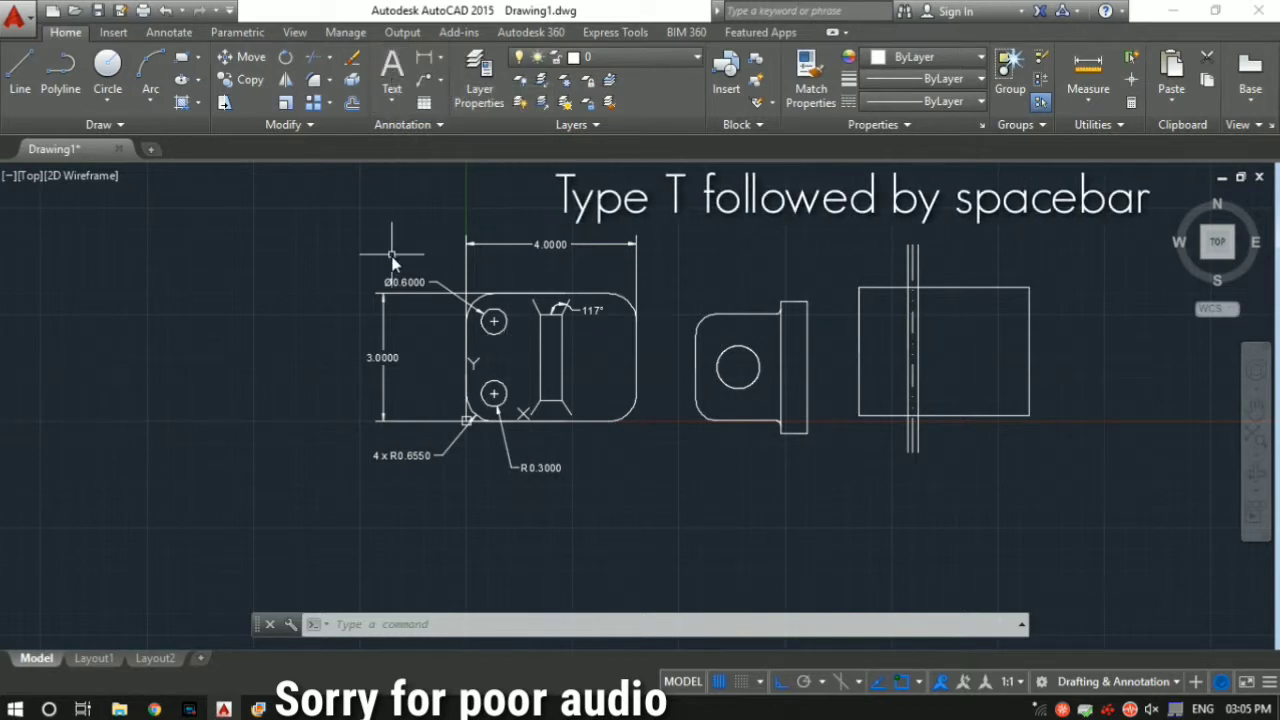
text(t)
key(space)
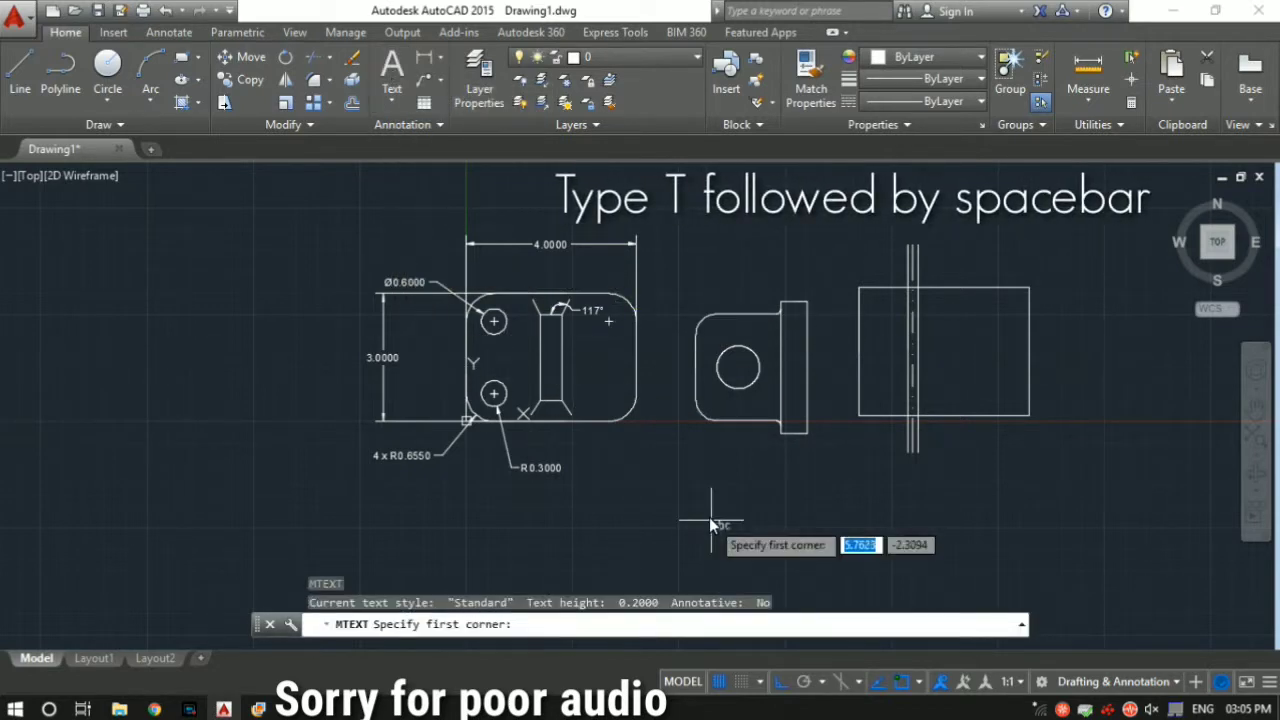
click(655, 477)
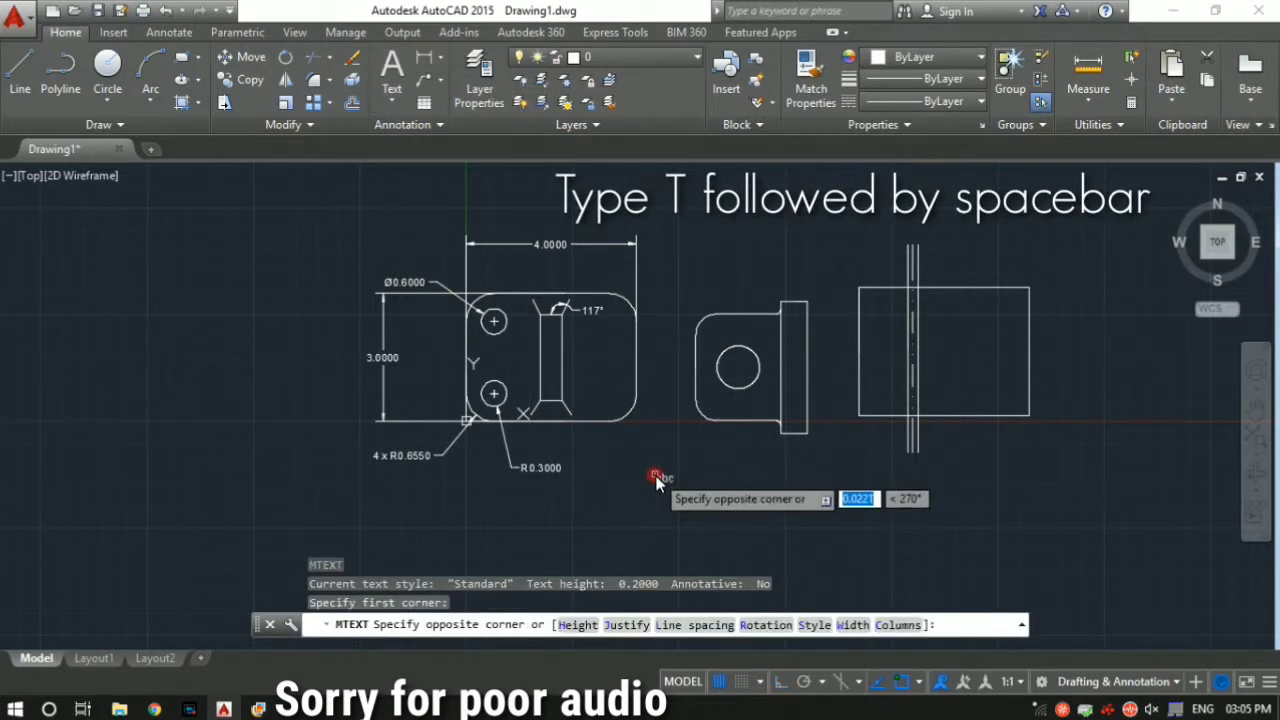
click(897, 532)
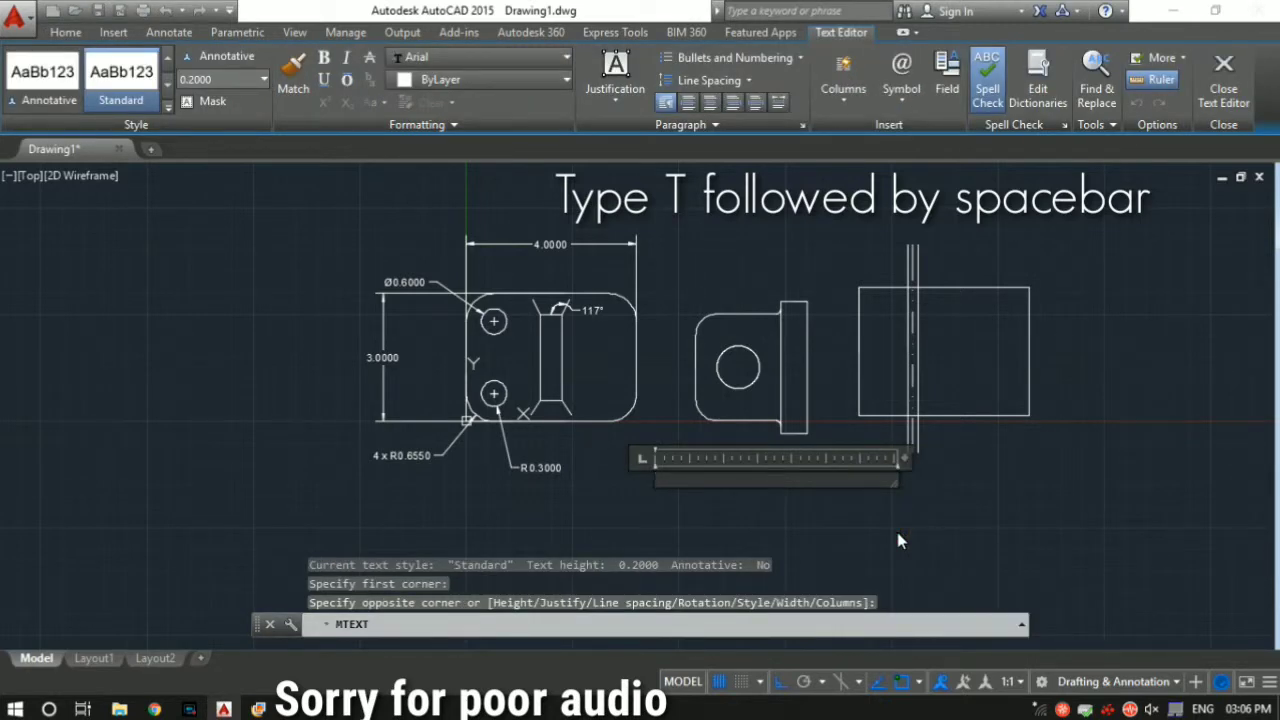
text(A)
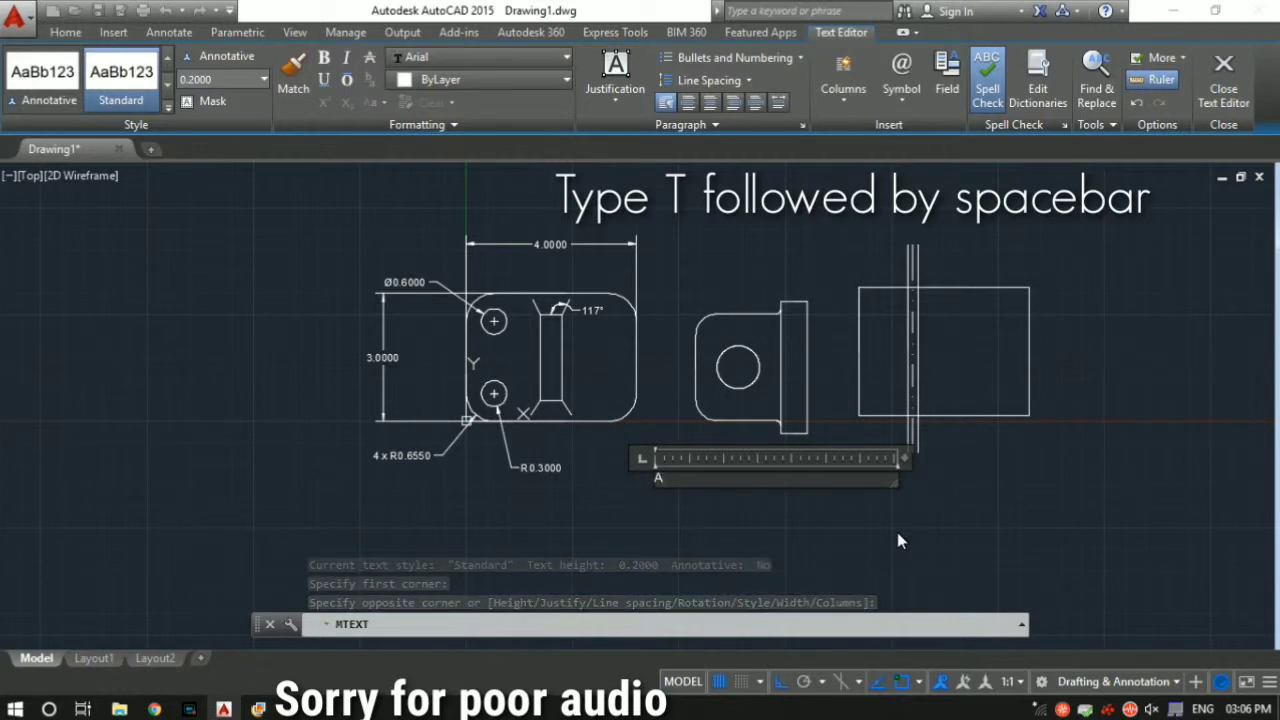
text(UTOCAD)
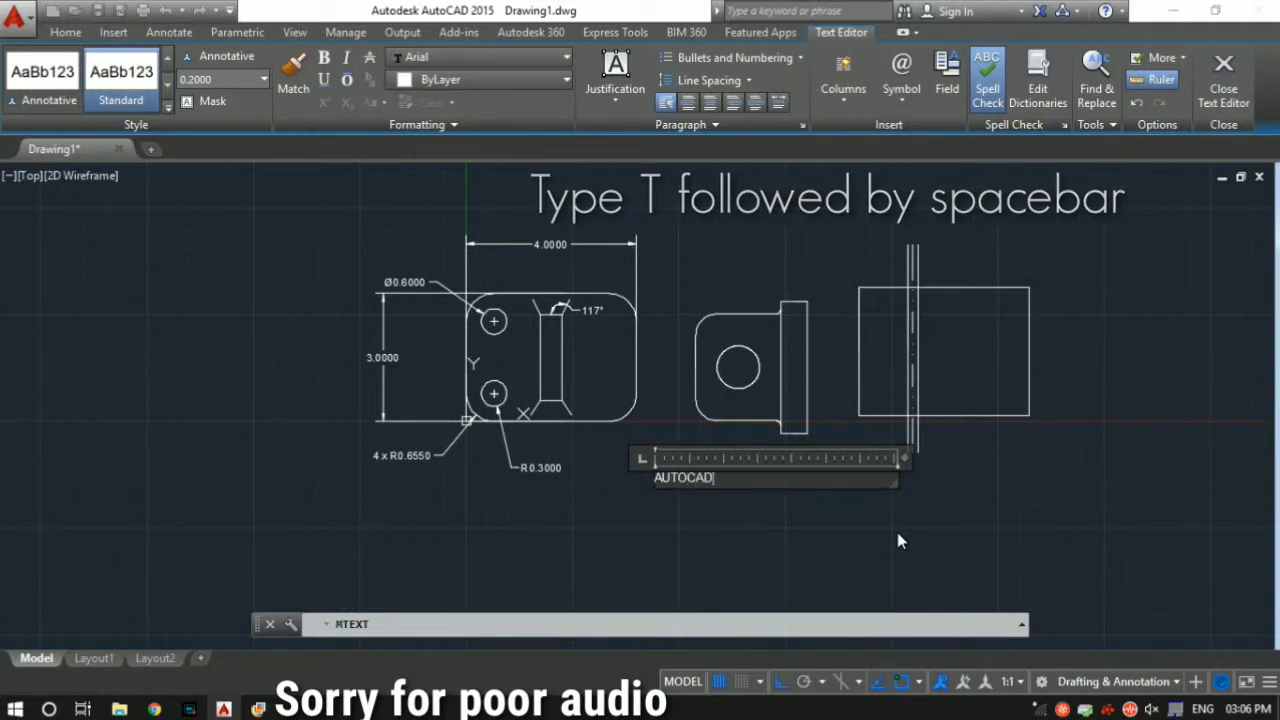
text( BEG)
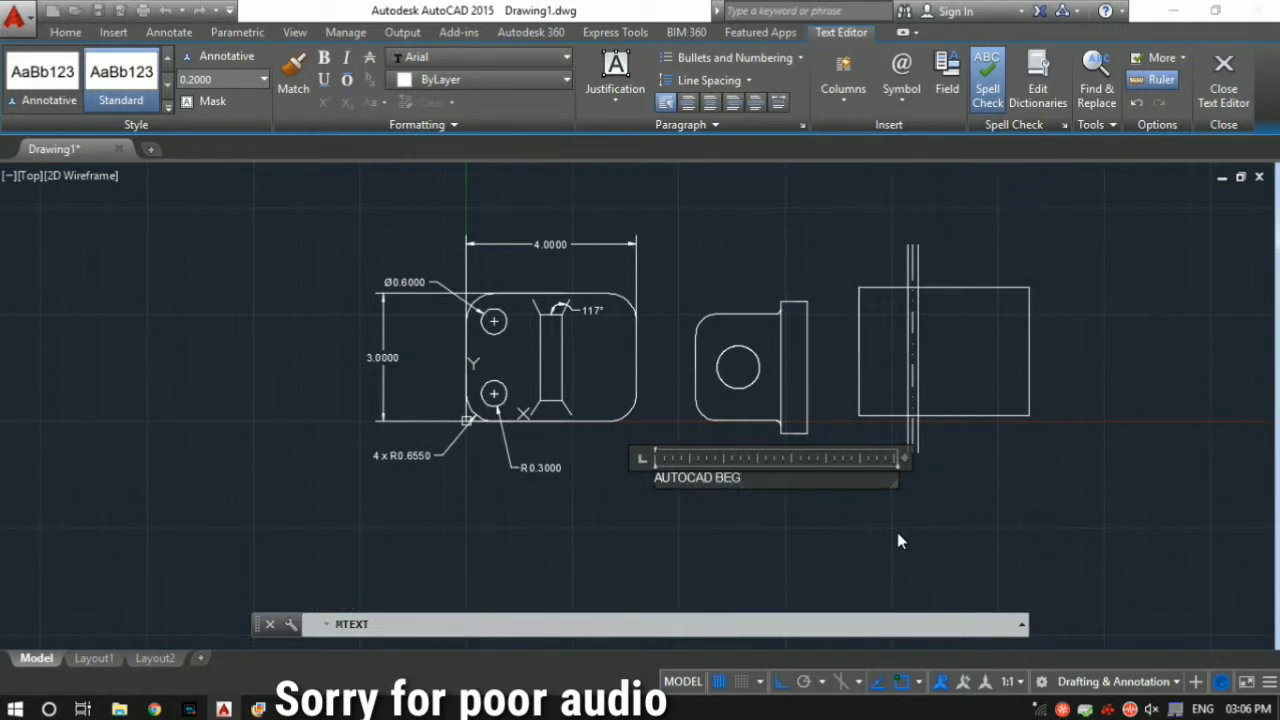
text(INEERS)
key(Escape)
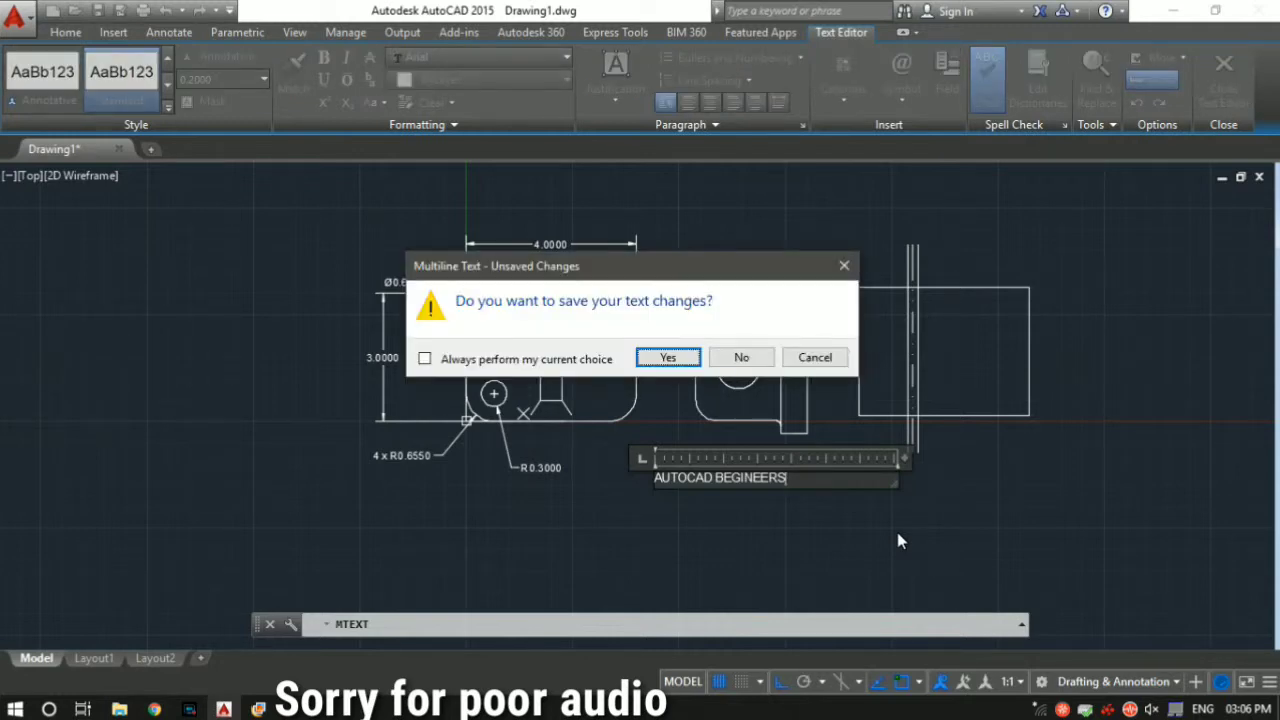
key(Return)
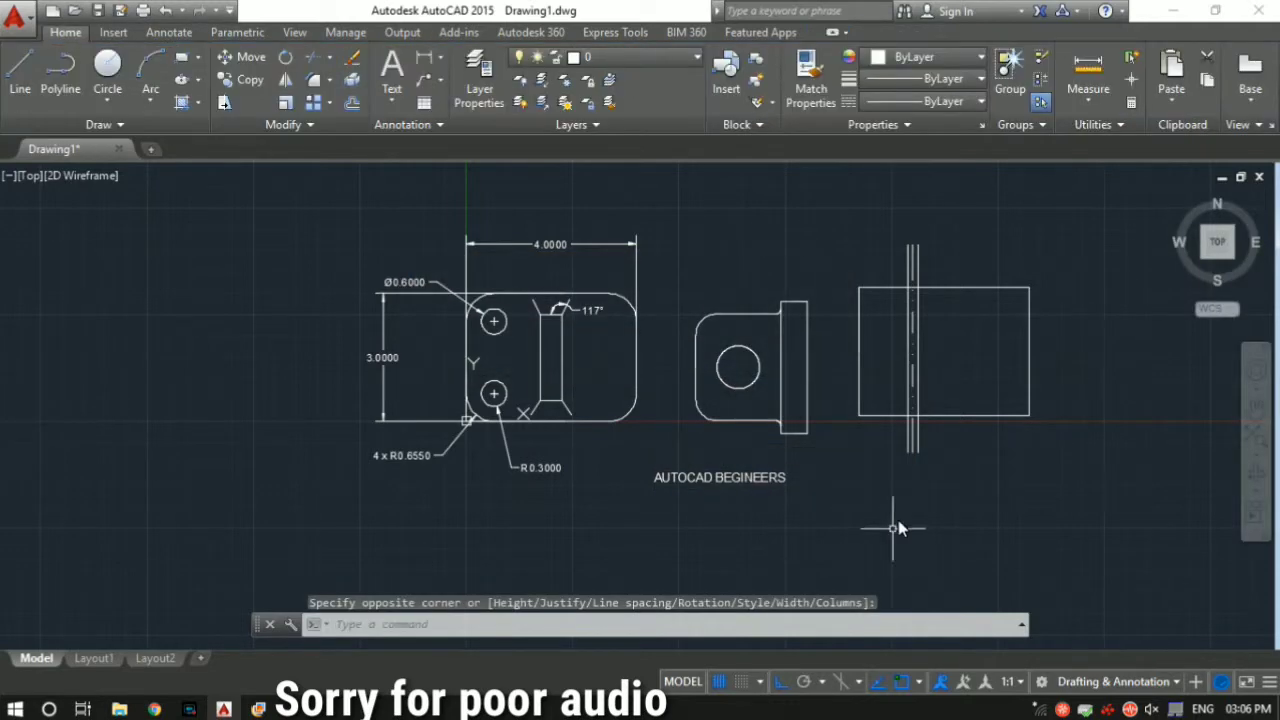
Step: Set the height of the whole "AUTOCAD BEGINEERS" text to 1, and save the change
scroll(808, 490, down, 1)
scroll(790, 484, up, 5)
click(773, 479)
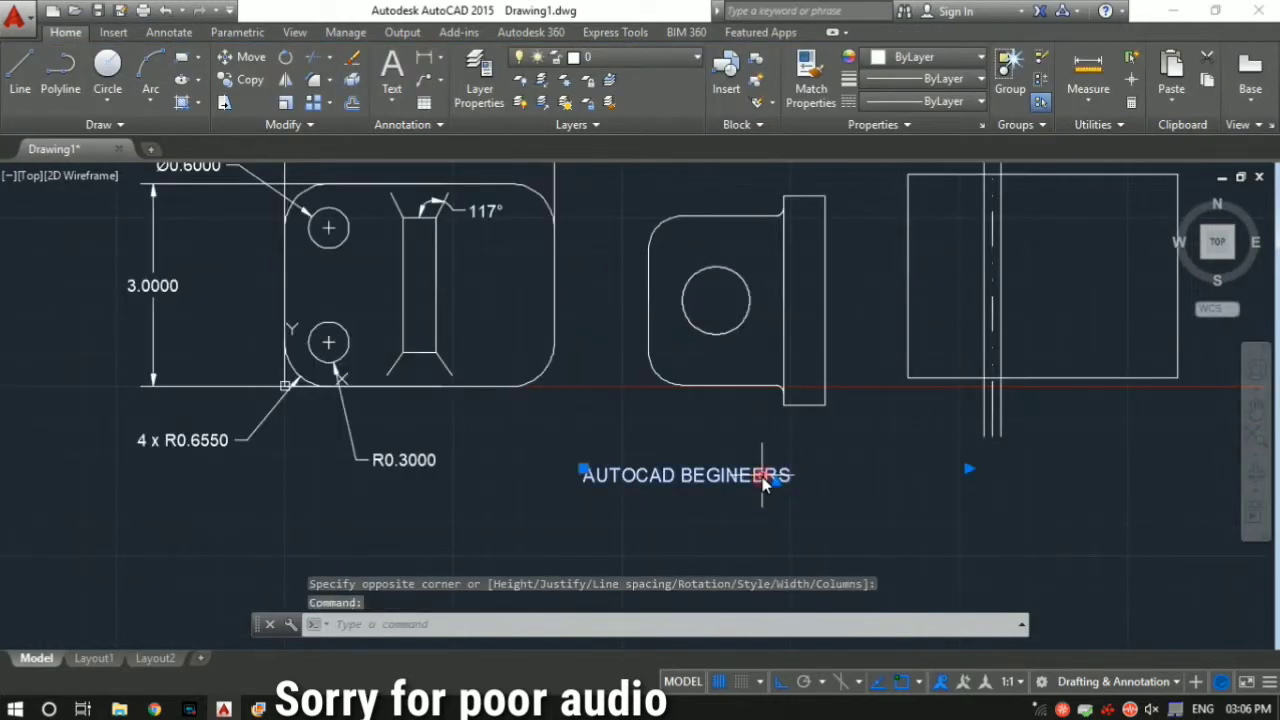
double_click(704, 480)
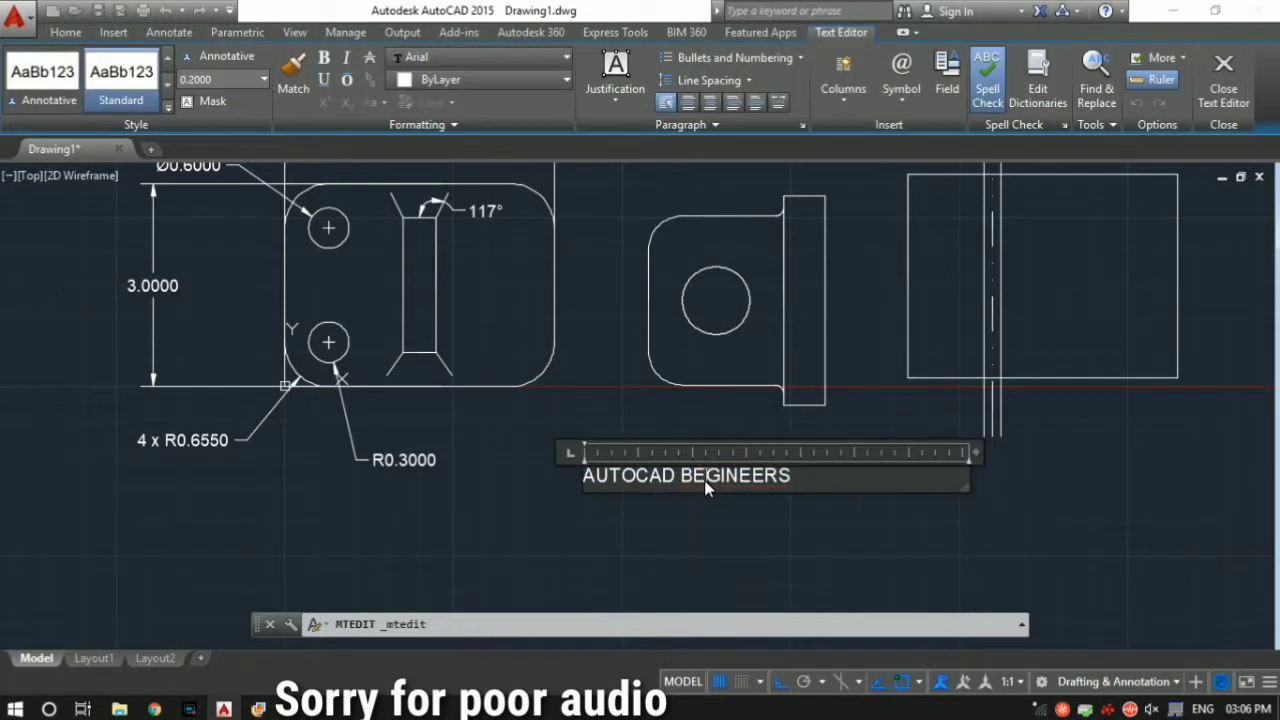
click(704, 480)
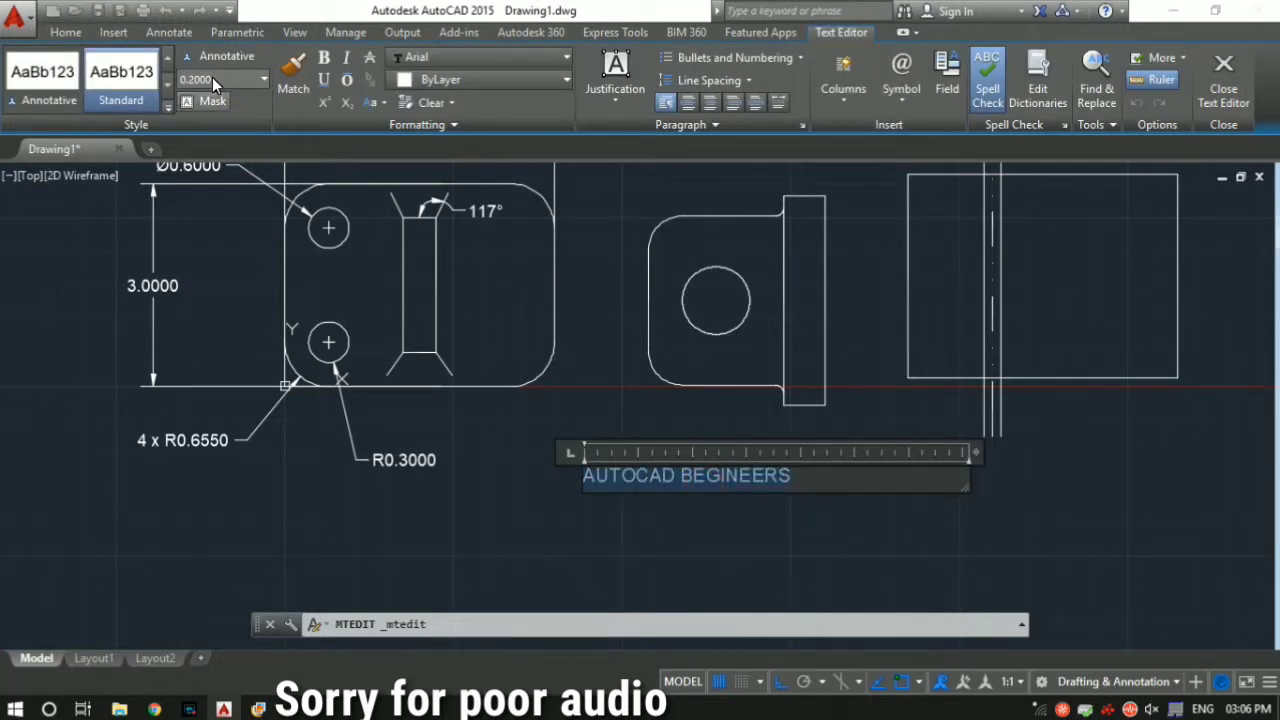
text(1)
key(Return)
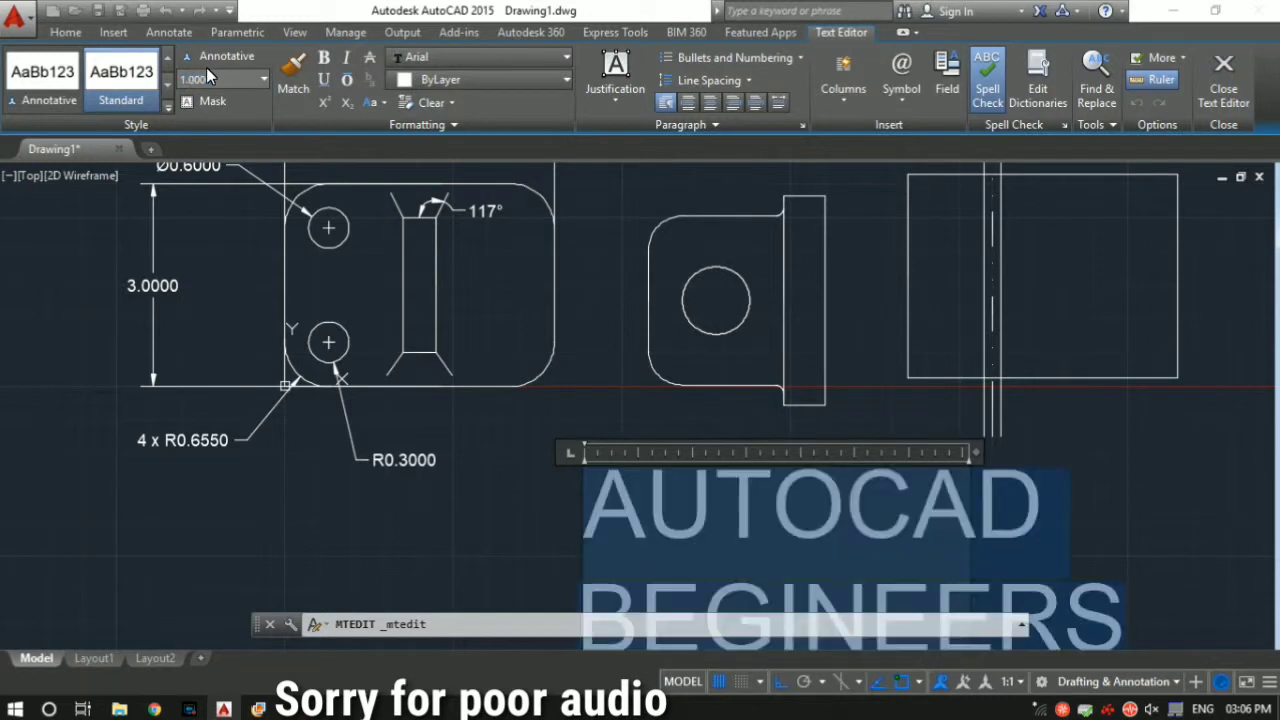
key(Escape)
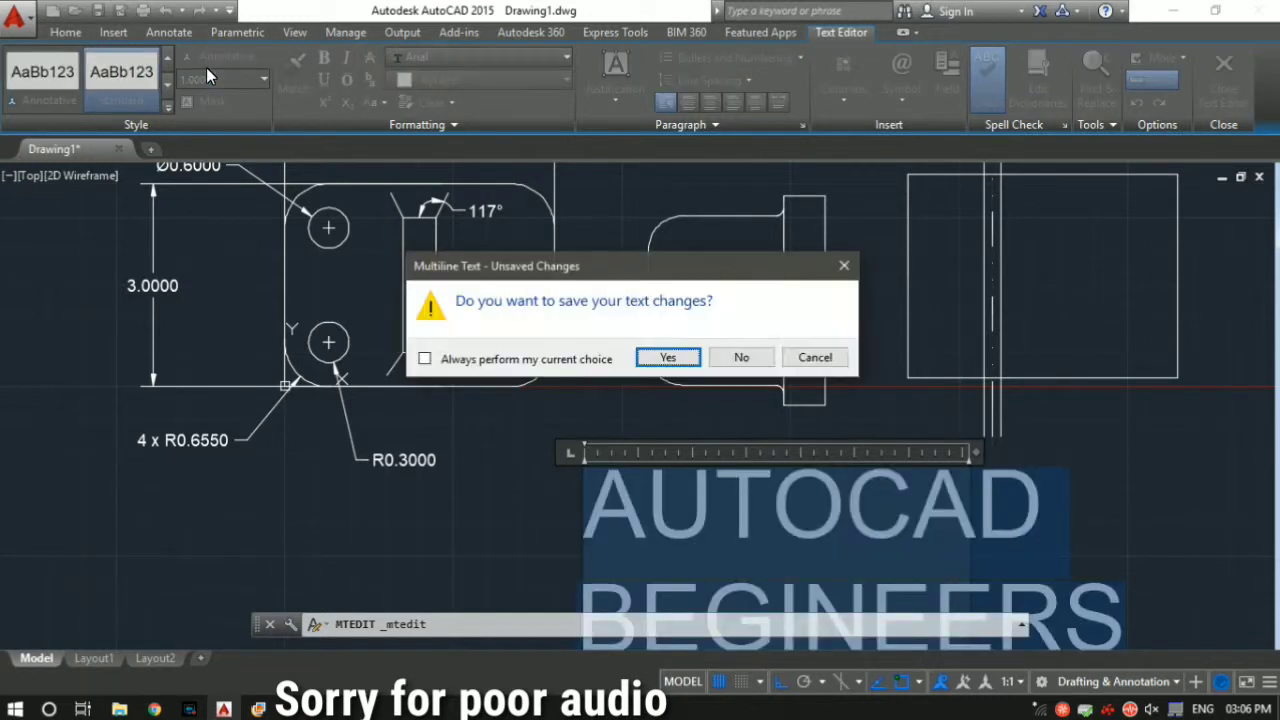
click(665, 358)
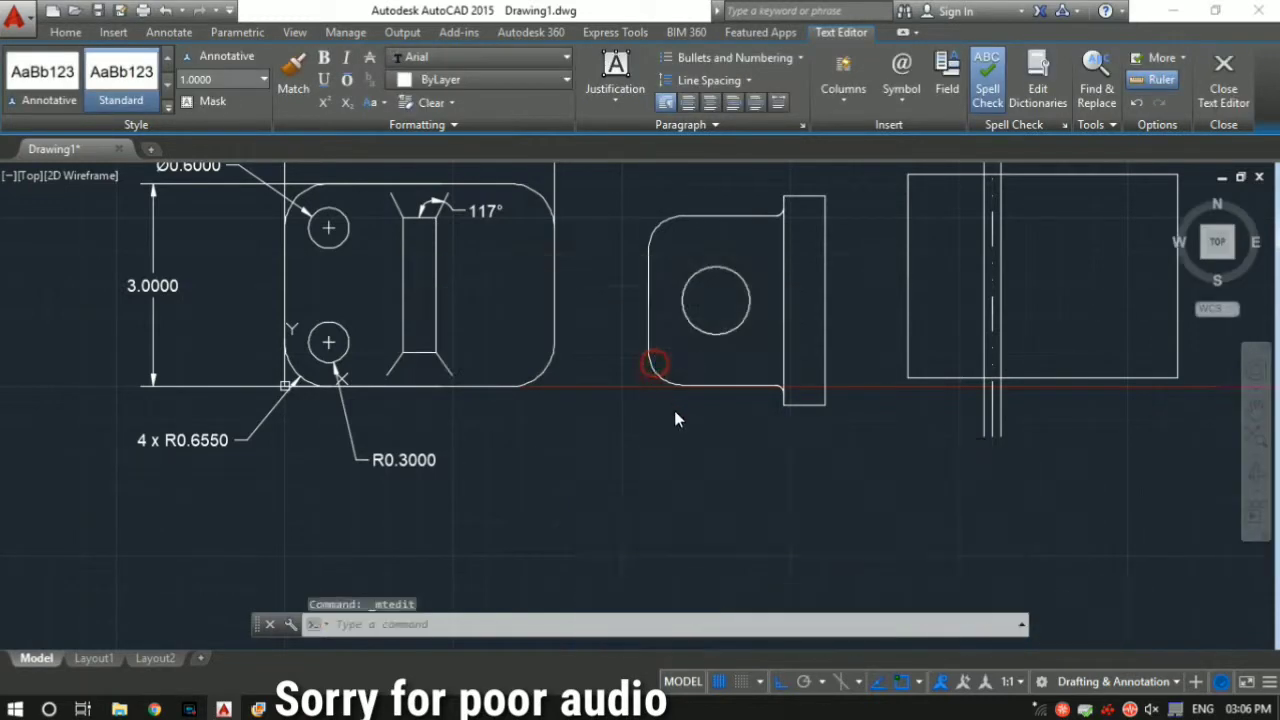
Step: Widen the frame of the "AUTOCAD BEGINEERS" text to the right so both words fit on one line
scroll(677, 420, down, 2)
click(757, 545)
scroll(757, 545, down, 4)
scroll(745, 538, up, 2)
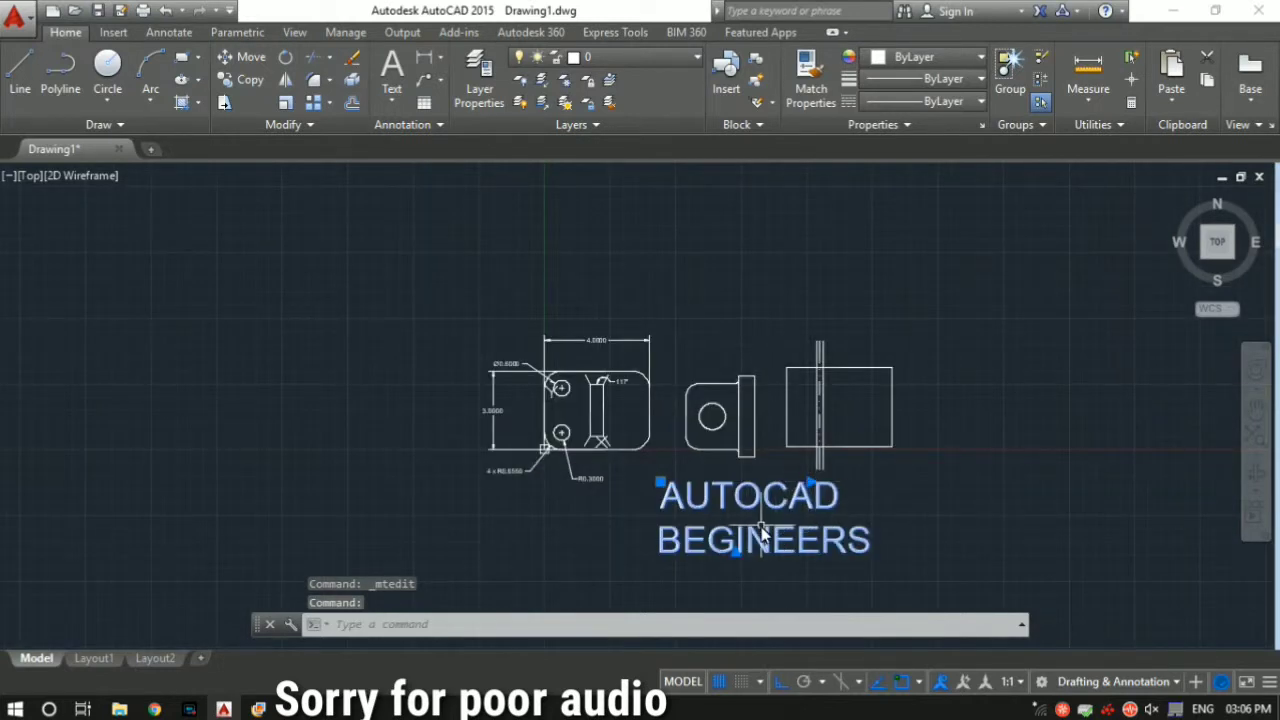
click(811, 484)
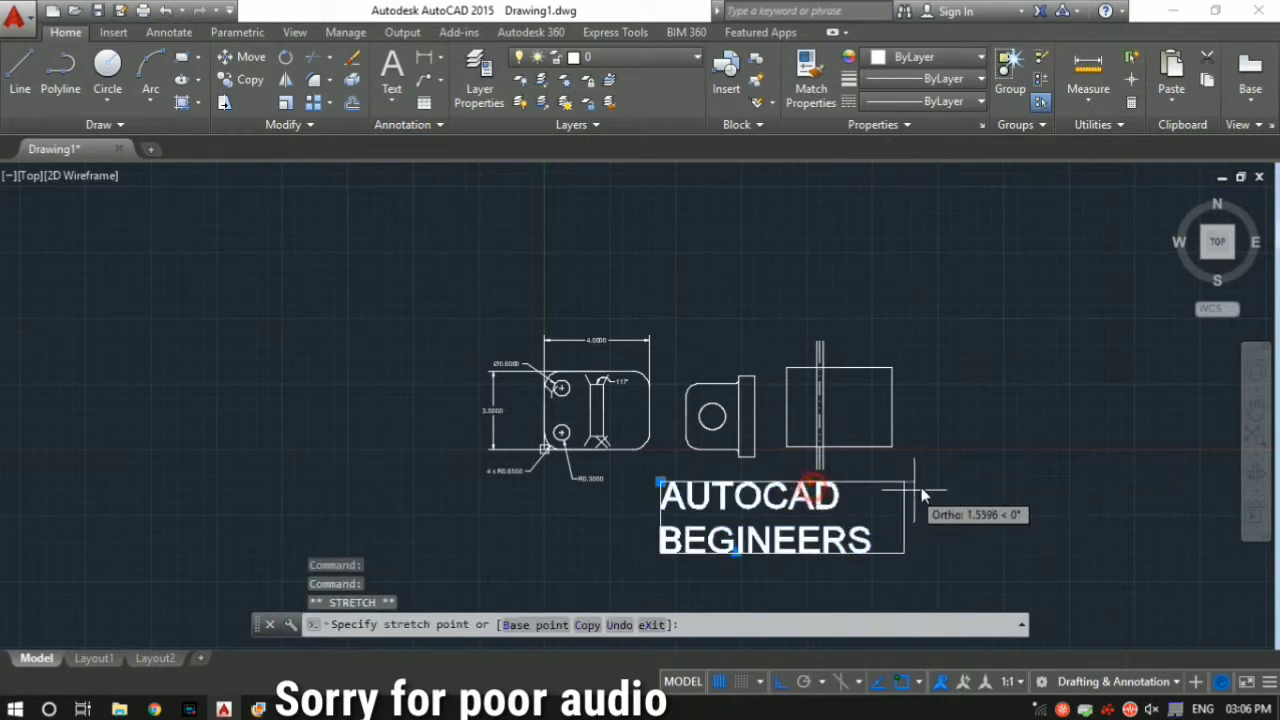
click(1121, 480)
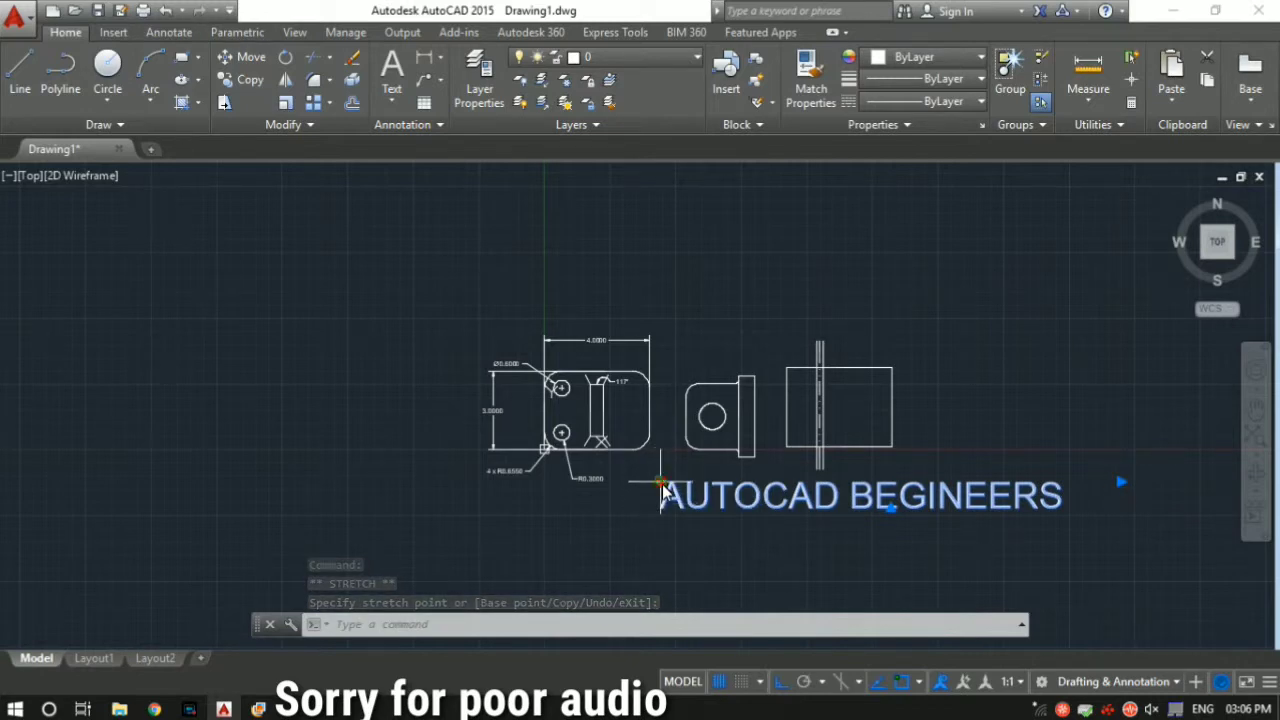
Step: Move the "AUTOCAD BEGINEERS" text left to align with the left-hand view's left edge, below its radius dimensions
click(660, 483)
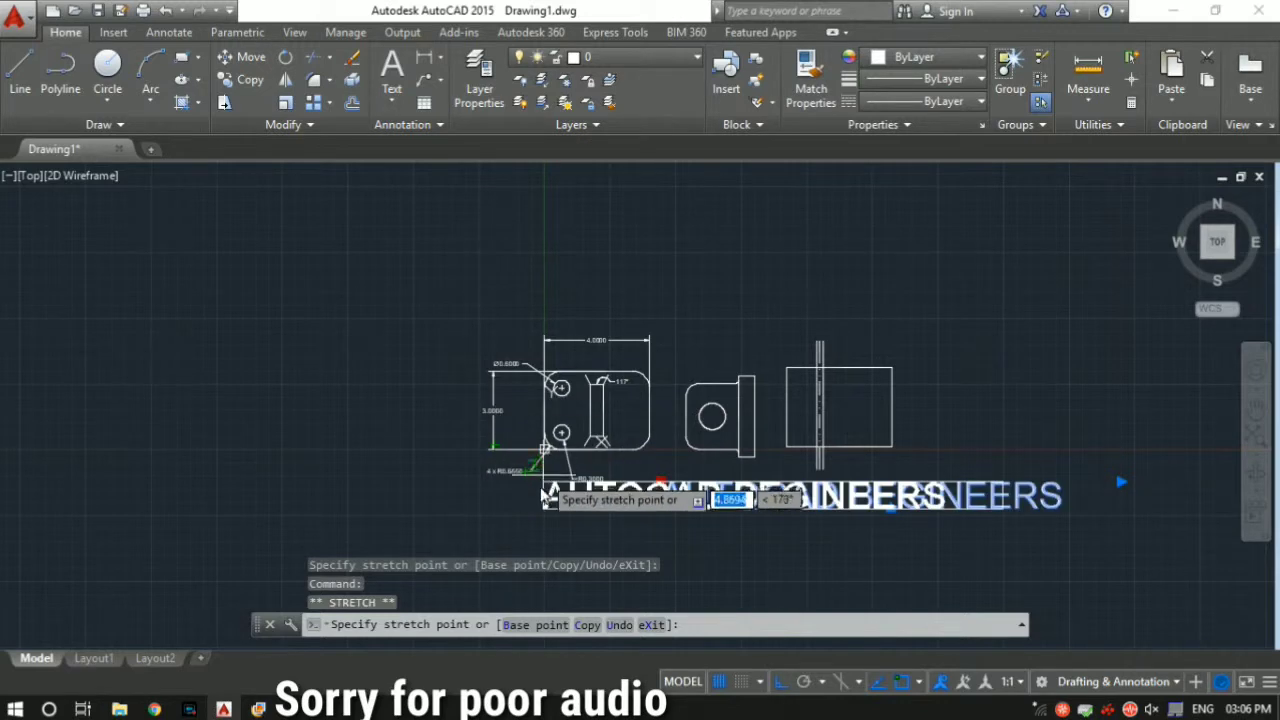
click(547, 494)
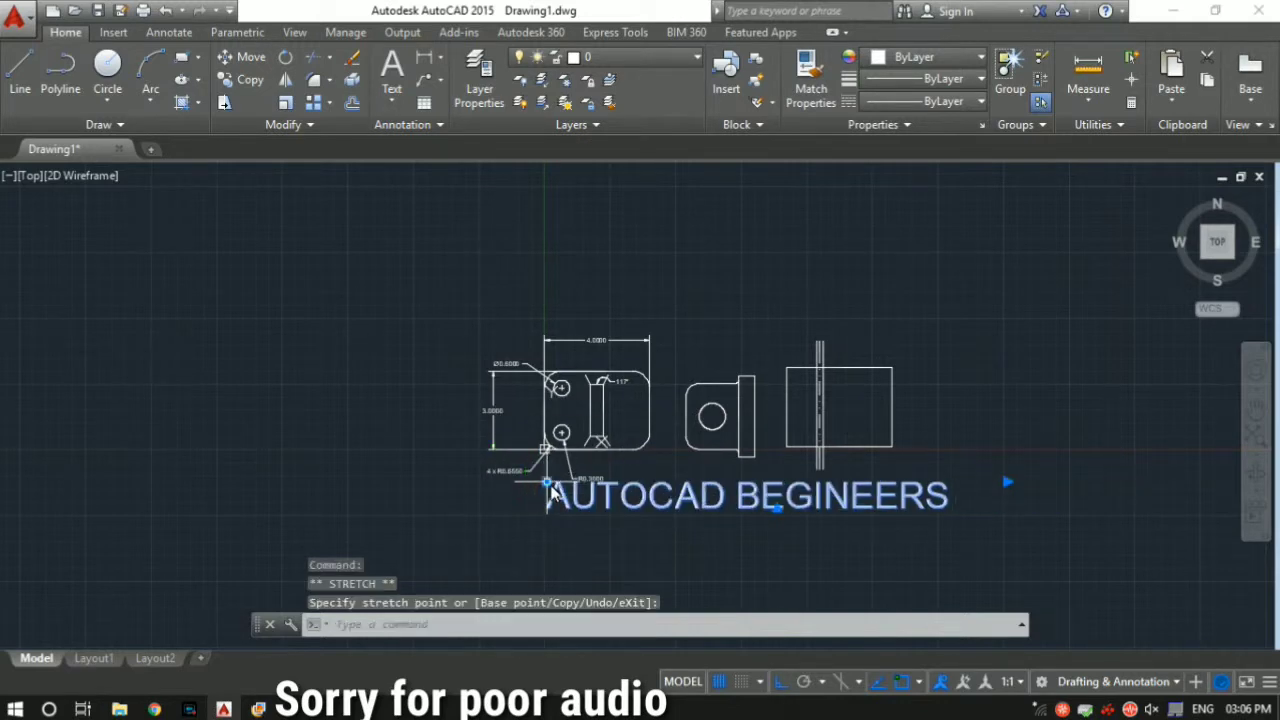
click(547, 482)
click(551, 509)
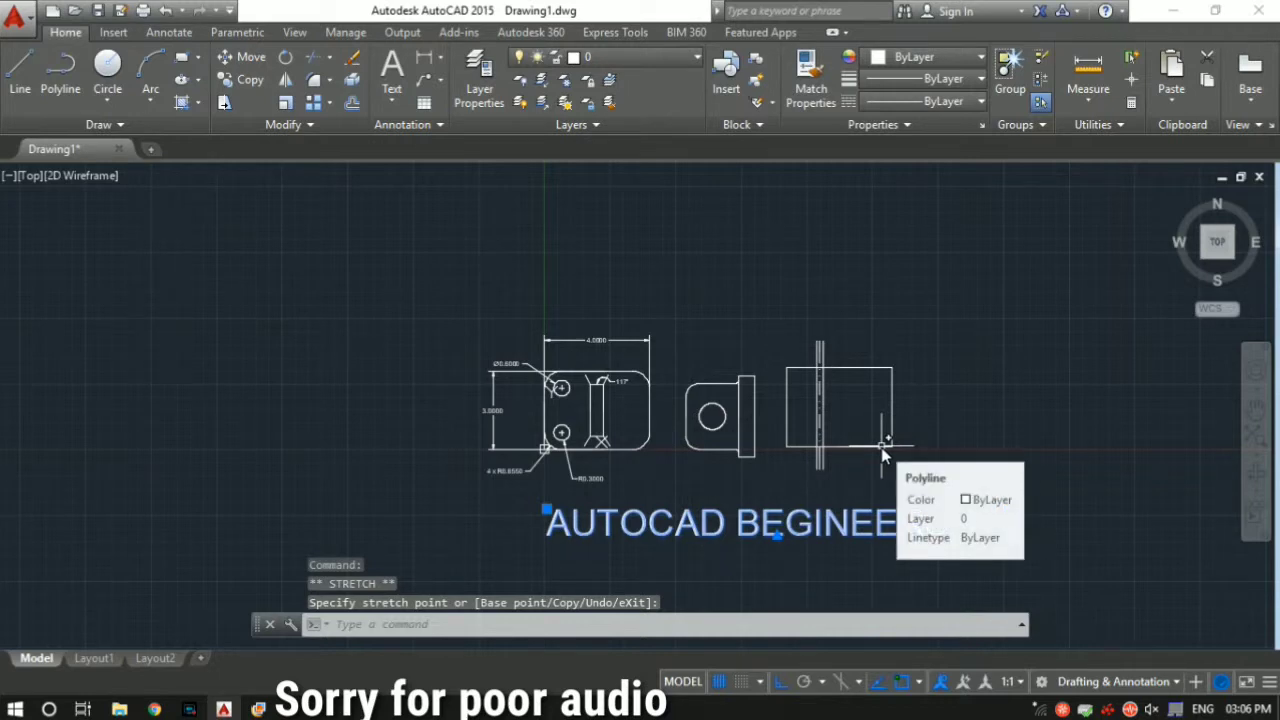
Step: Start a hatch and apply it to the interior of the middle view's circle
scroll(635, 432, up, 4)
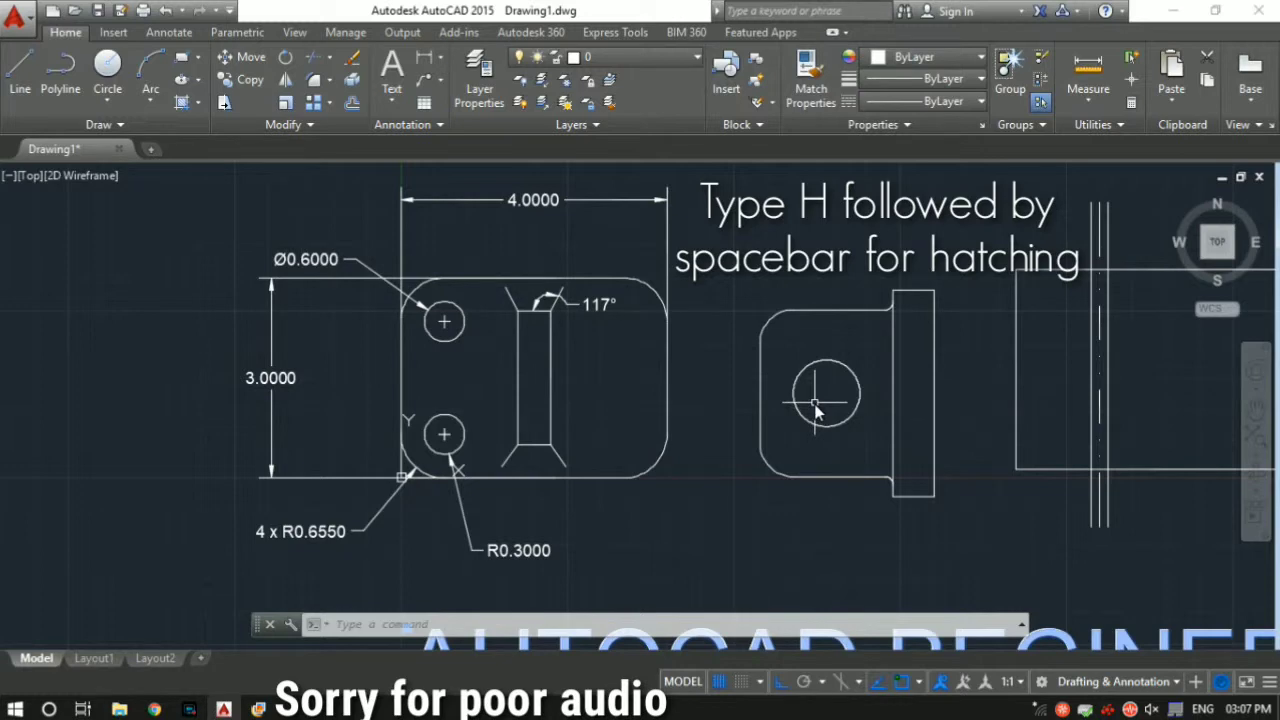
text(h)
key(space)
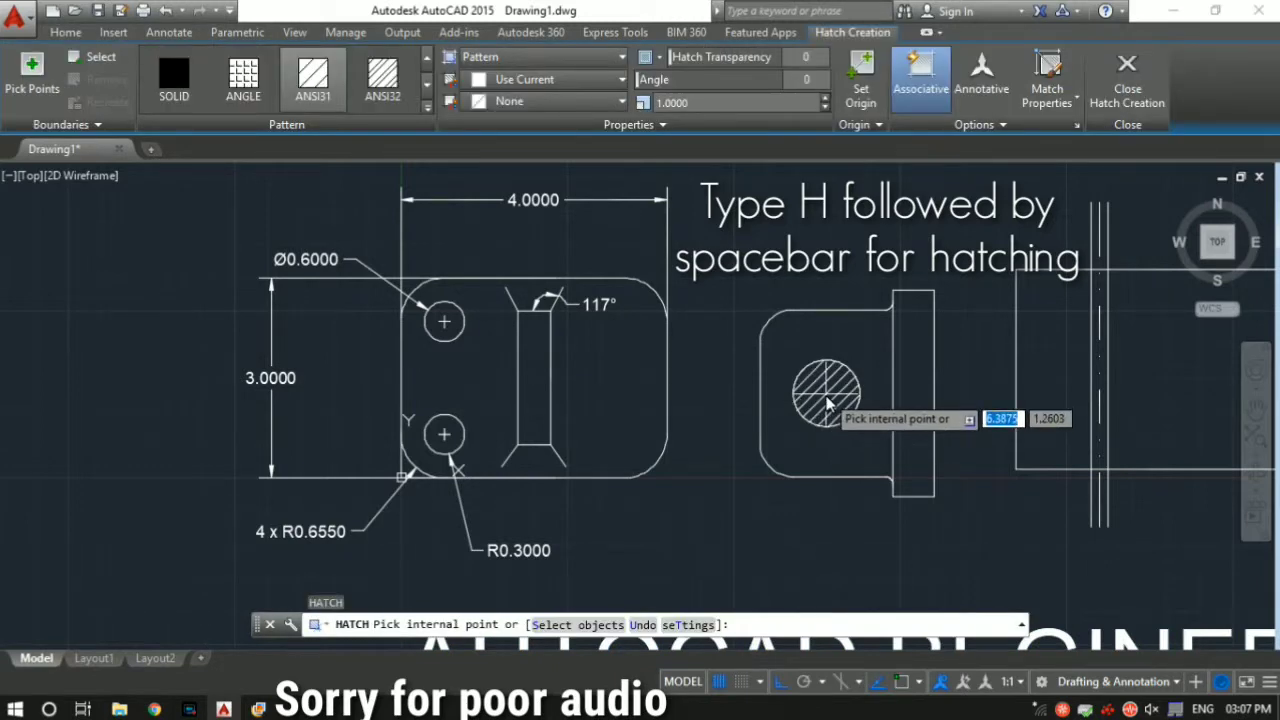
click(826, 402)
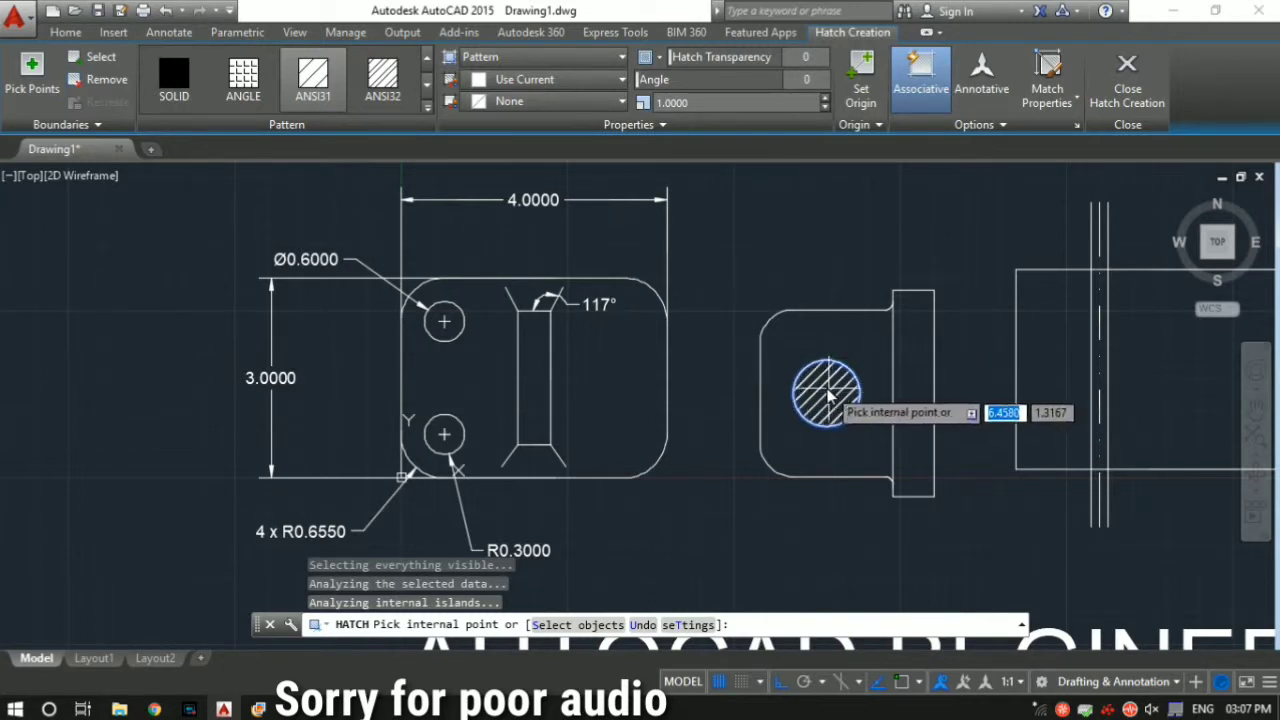
Step: Change the circle's hatch to the GR_INVSPH blue and yellow gradient, and finish the hatch
click(427, 107)
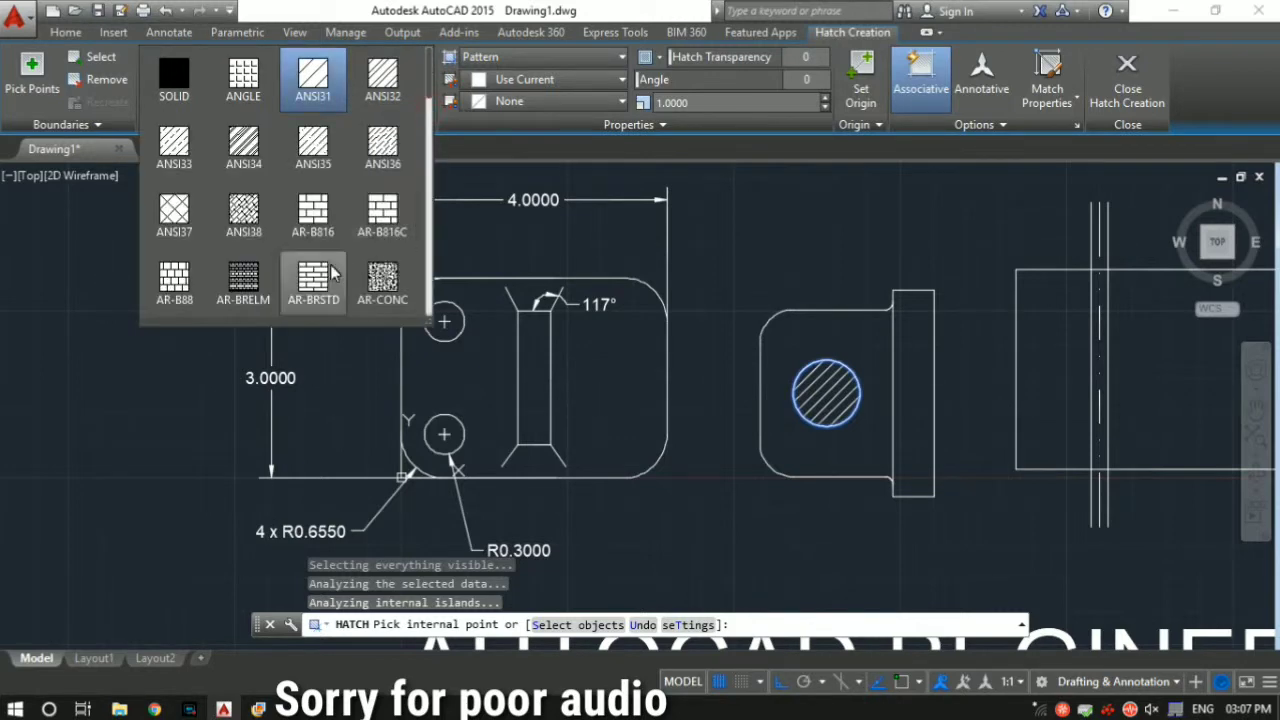
scroll(300, 275, down, 5)
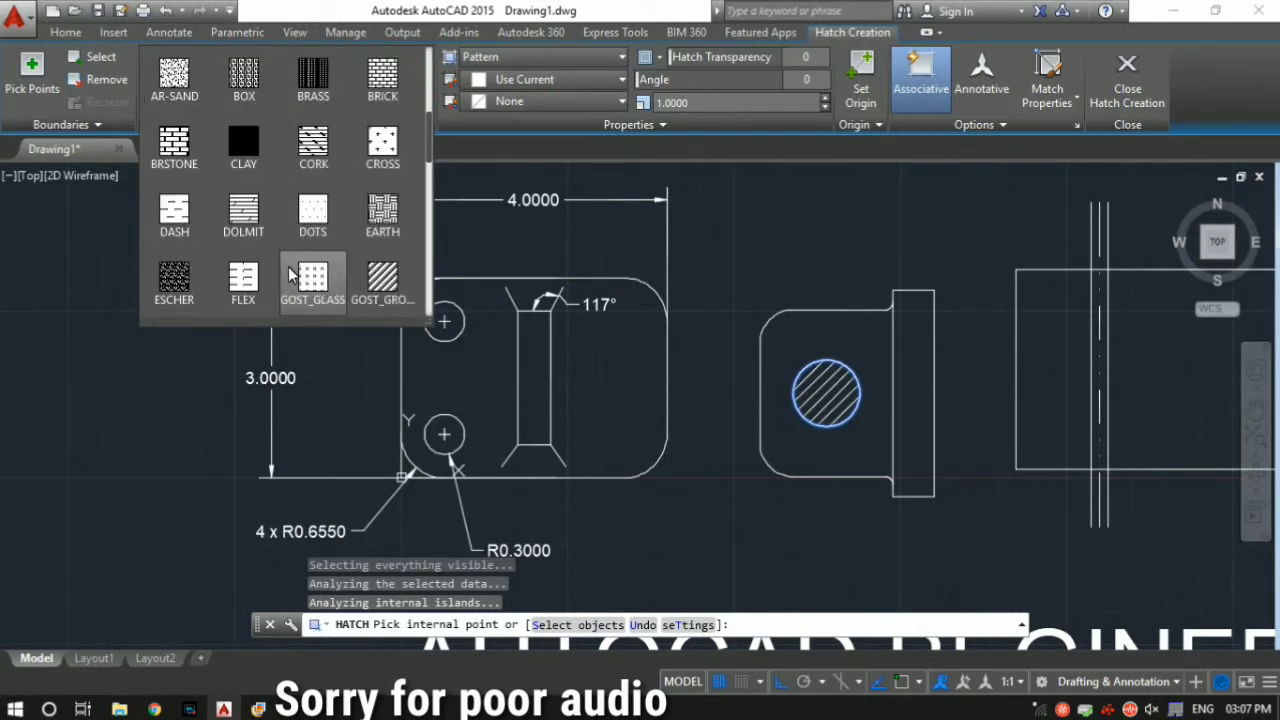
scroll(293, 276, down, 1)
scroll(293, 268, up, 1)
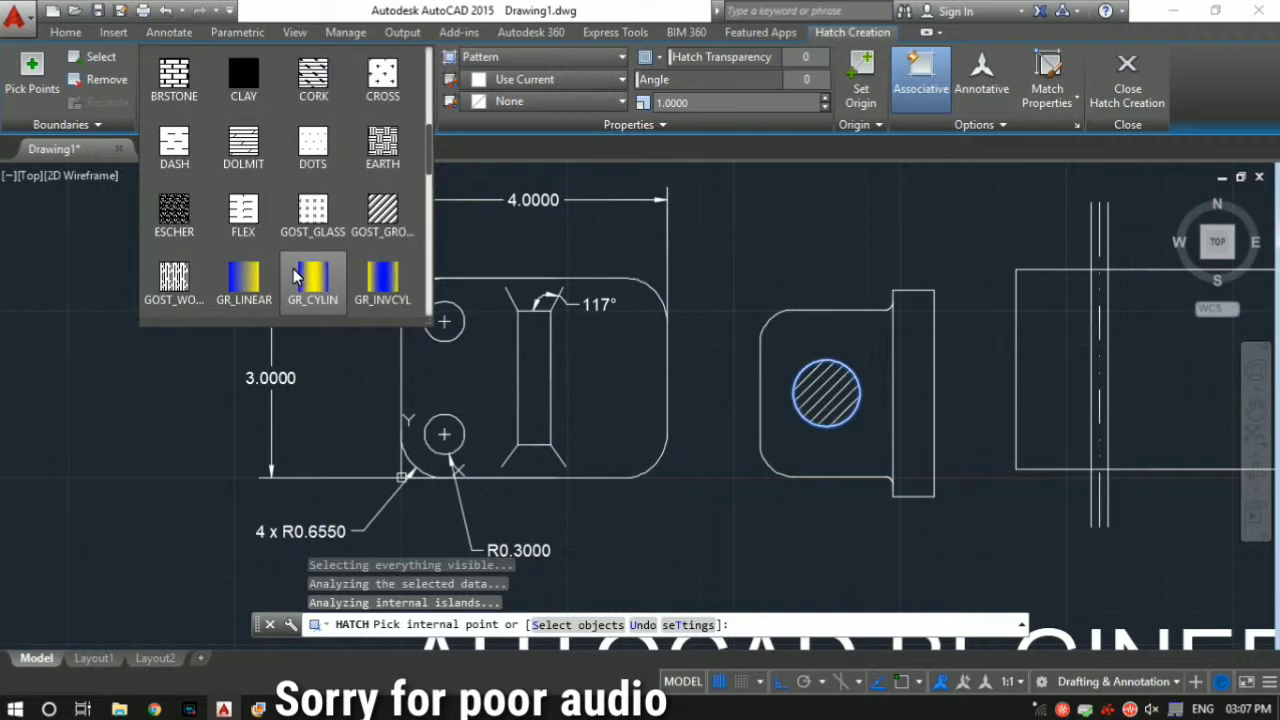
scroll(293, 267, down, 1)
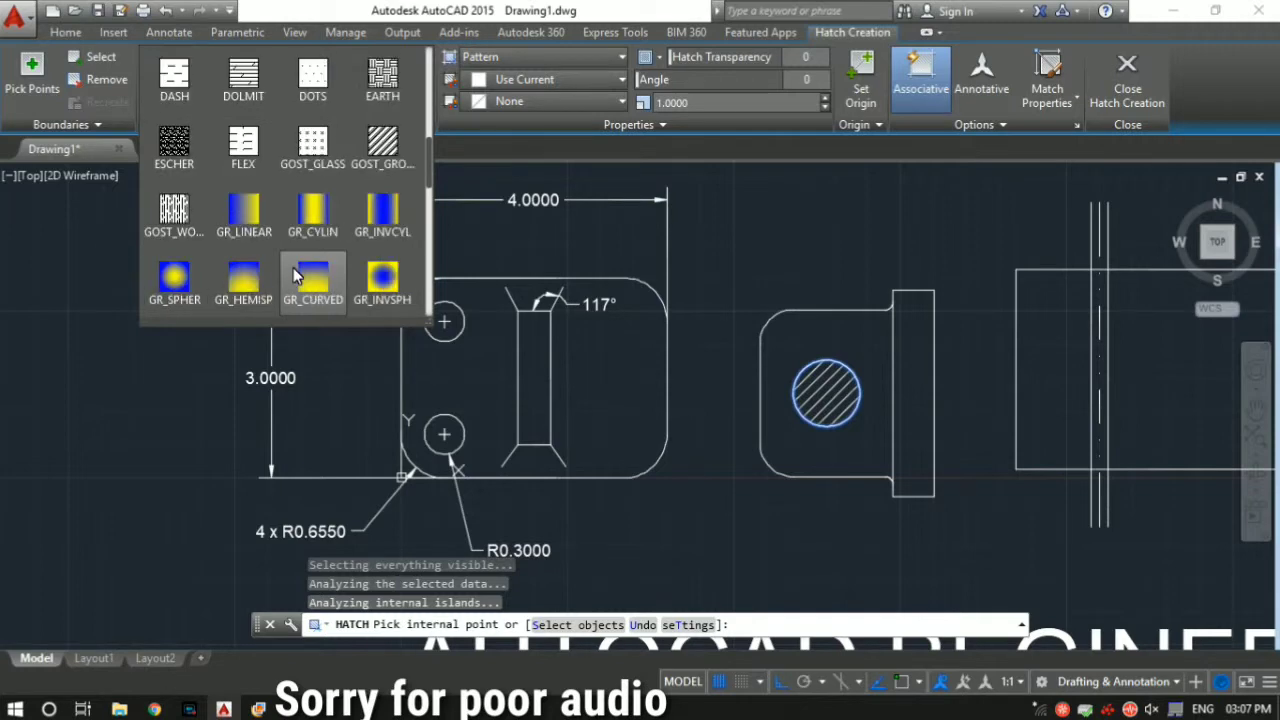
click(372, 284)
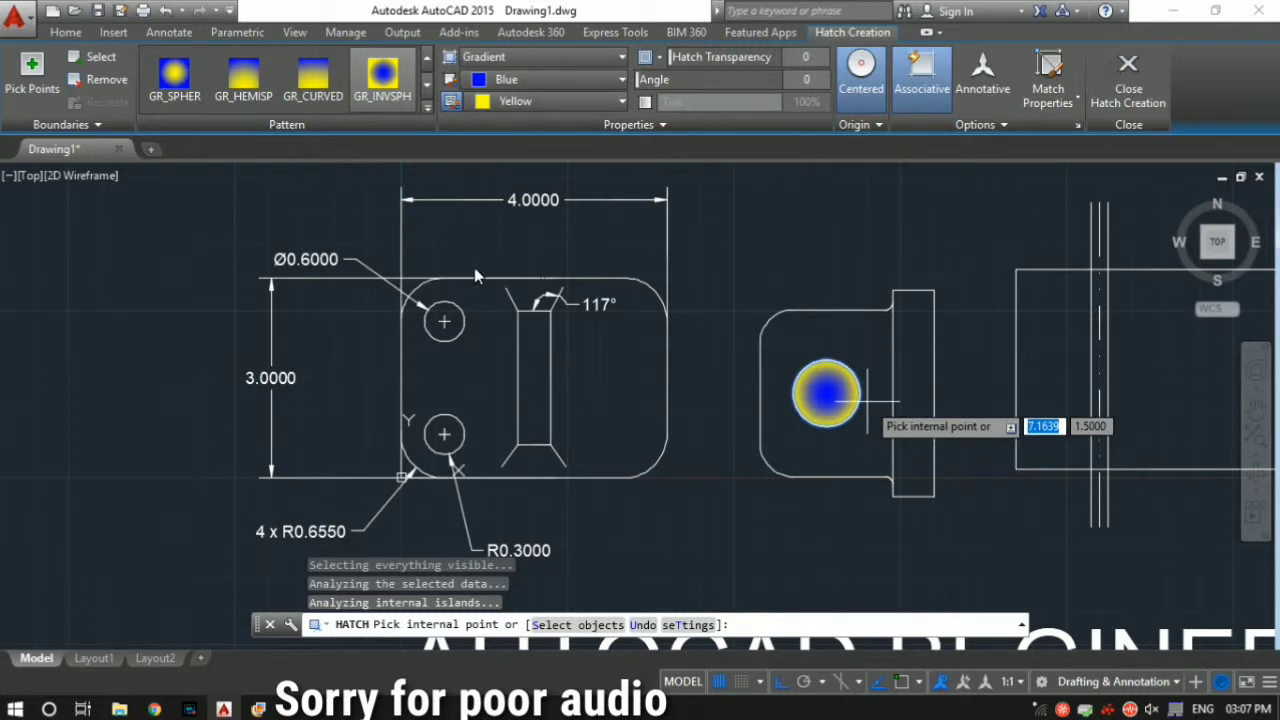
click(456, 388)
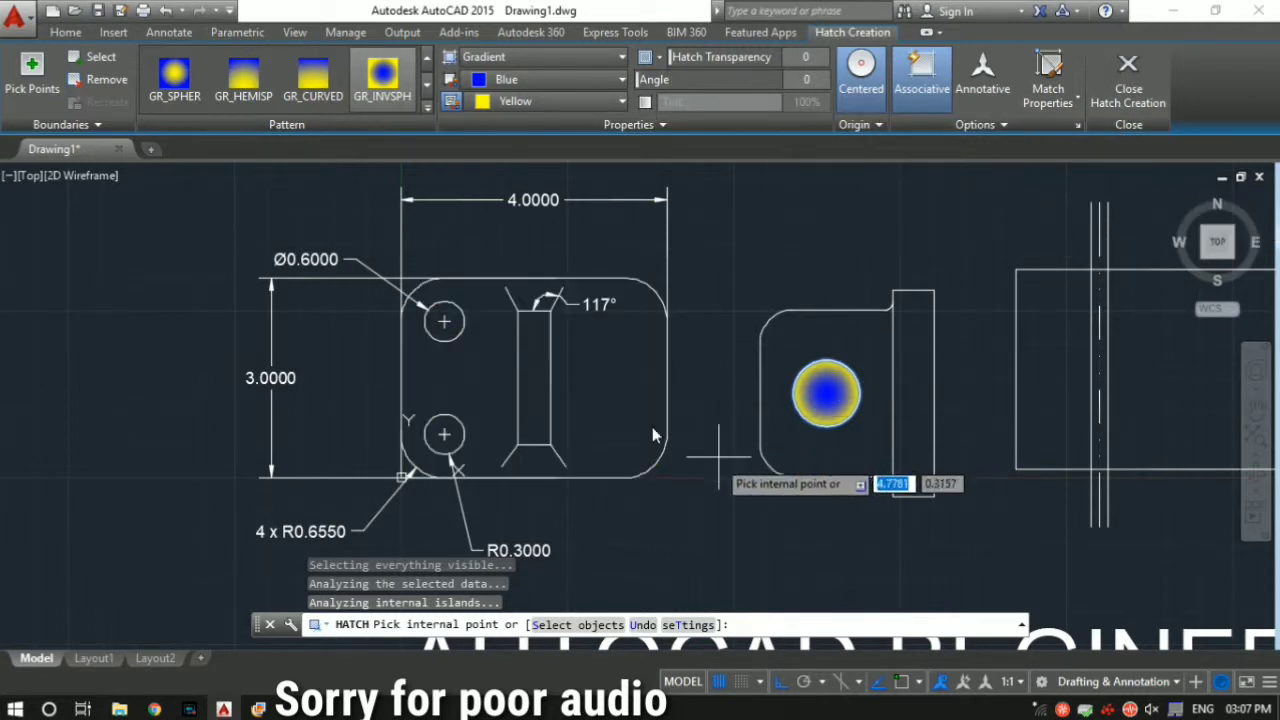
click(1137, 100)
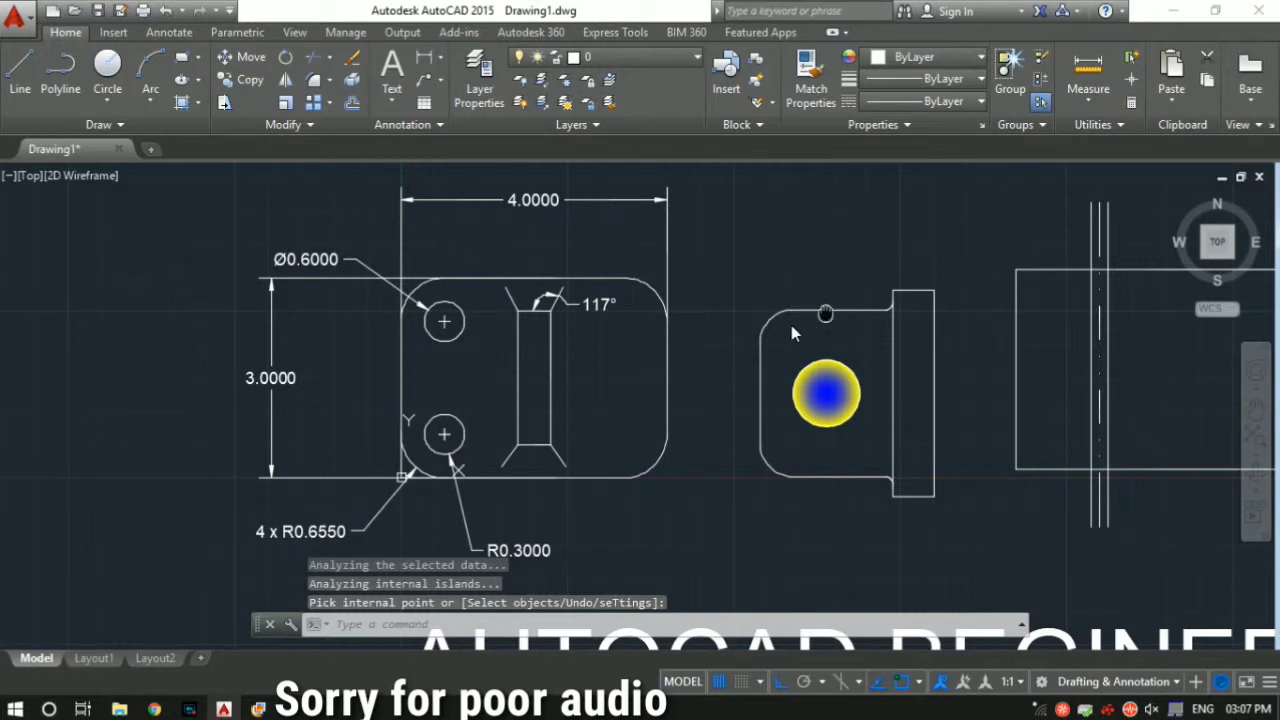
Step: Set up a plot of the model with Microsoft Print to PDF as the printer and A3 as the paper size
scroll(760, 322, down, 4)
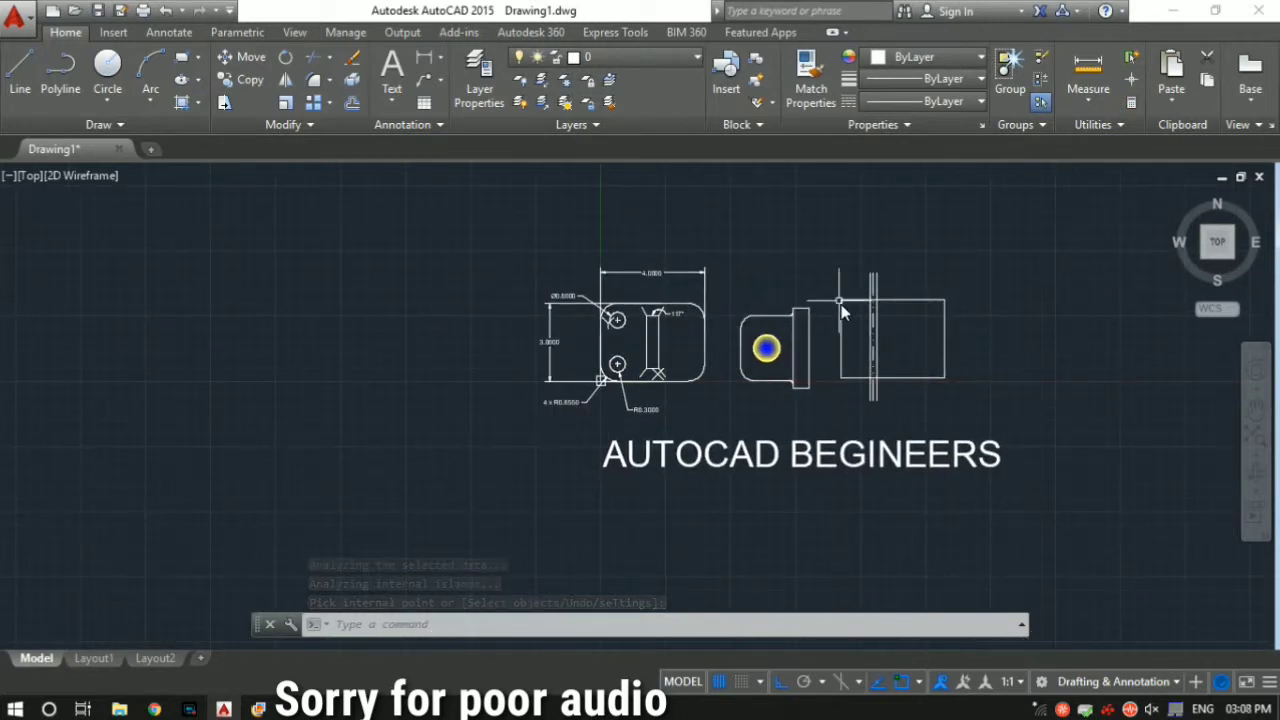
scroll(841, 313, up, 2)
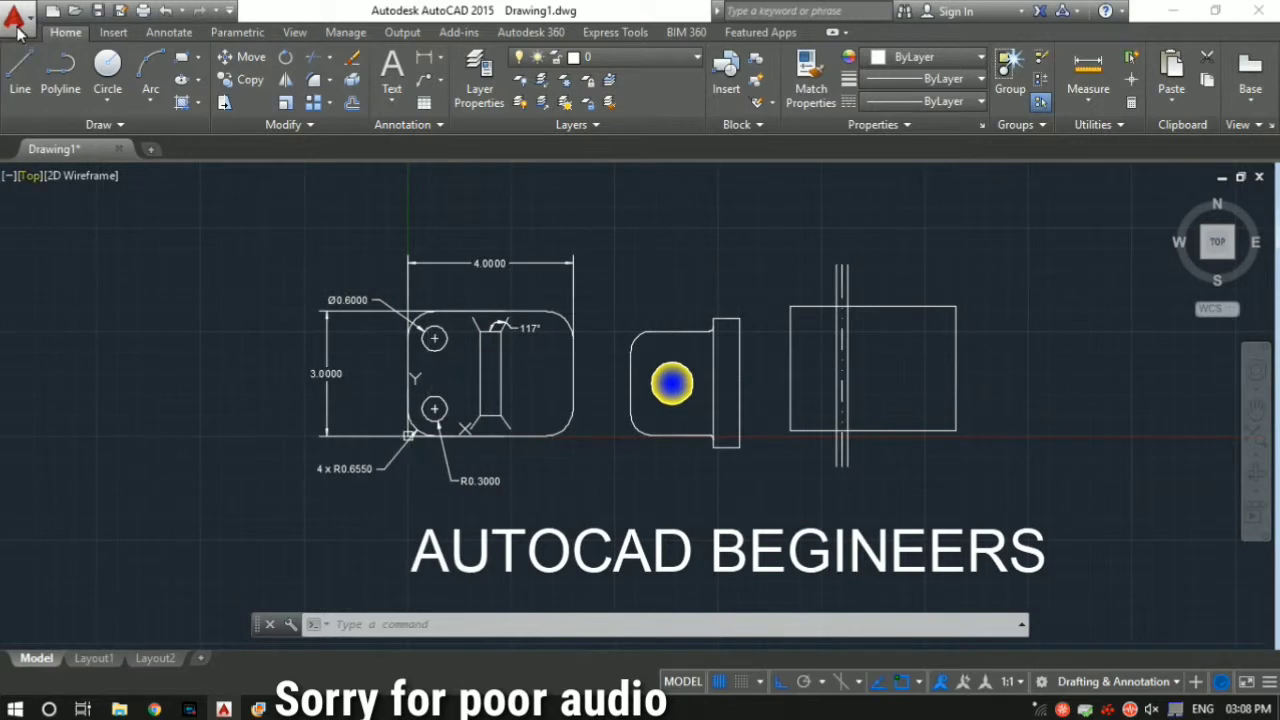
key(ctrl+p)
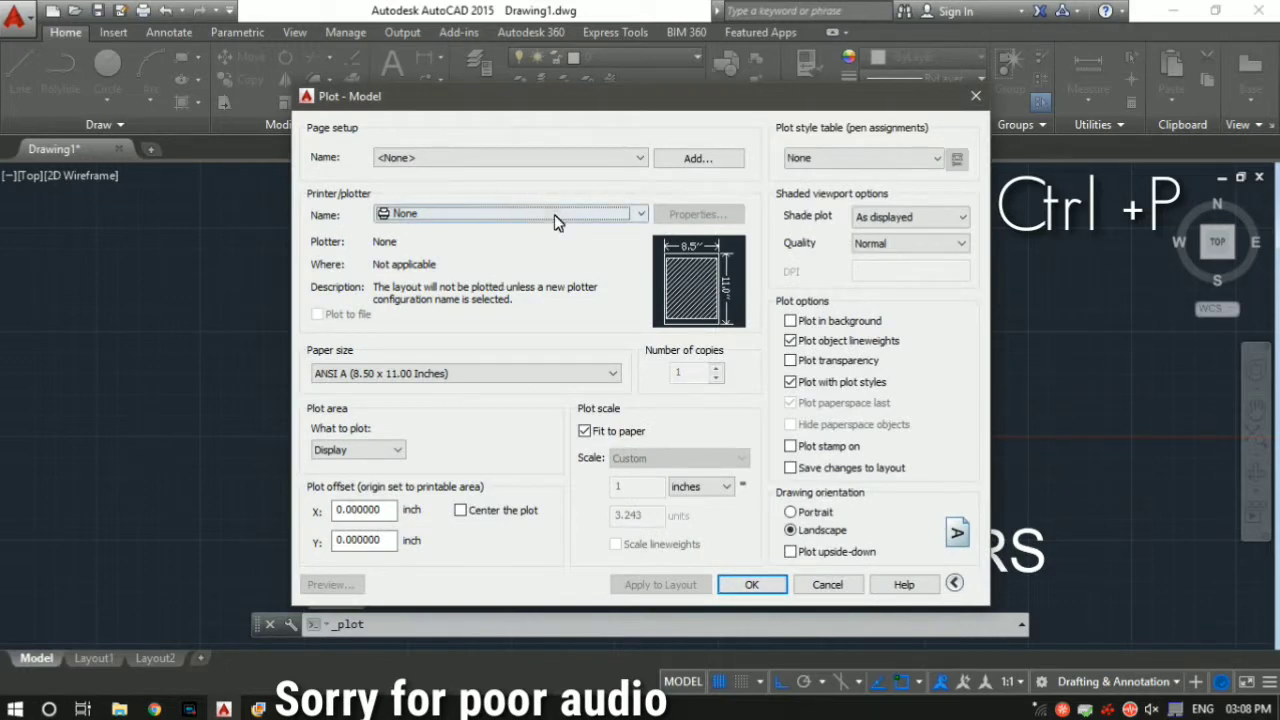
click(555, 216)
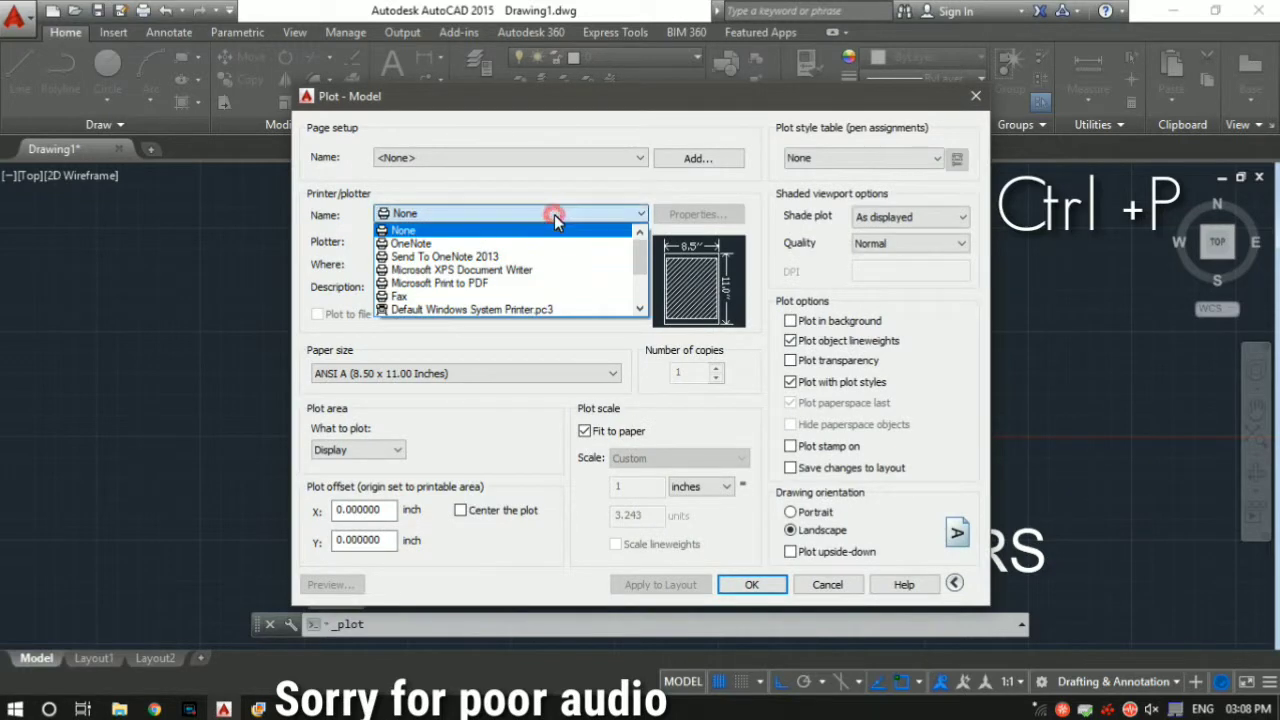
click(527, 284)
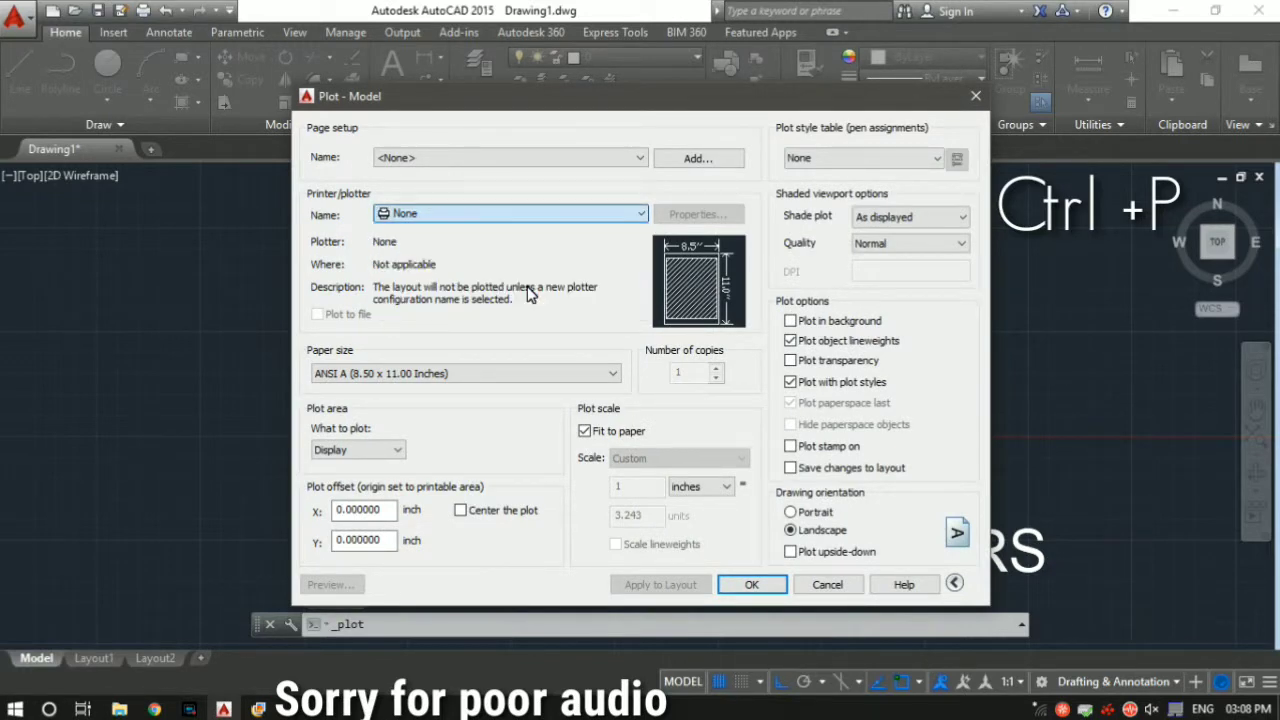
click(580, 374)
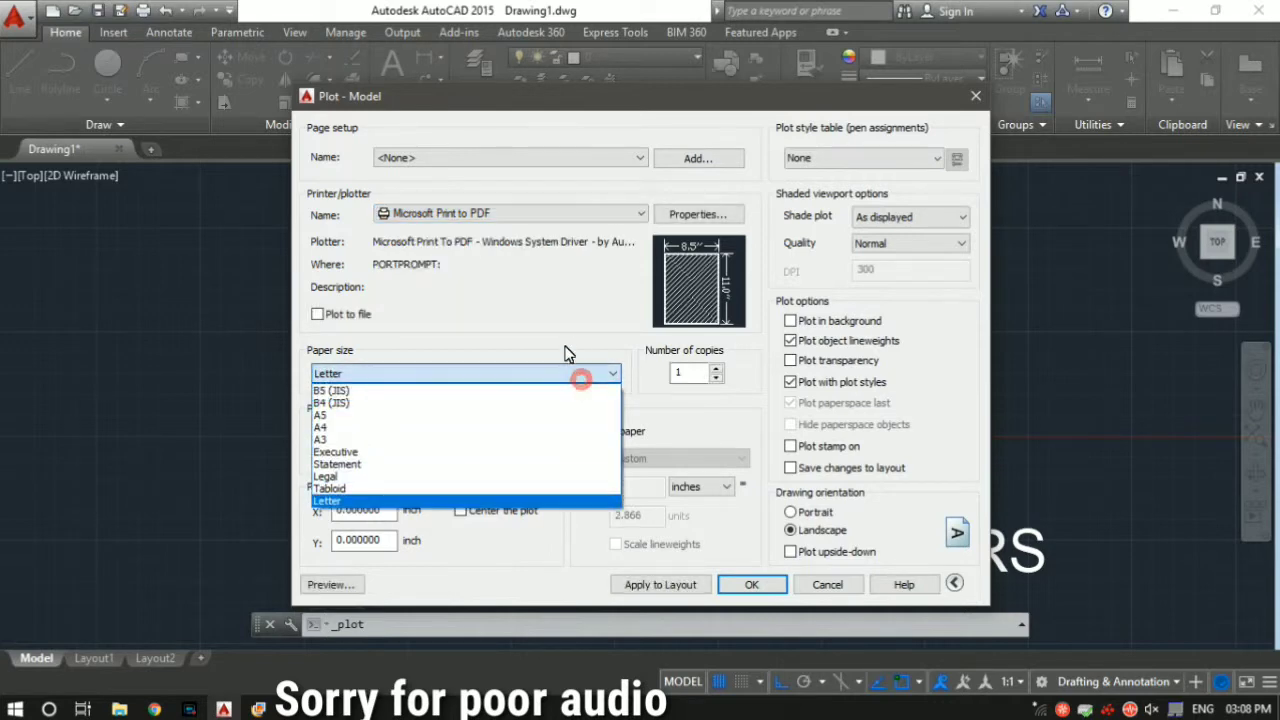
click(470, 451)
click(495, 379)
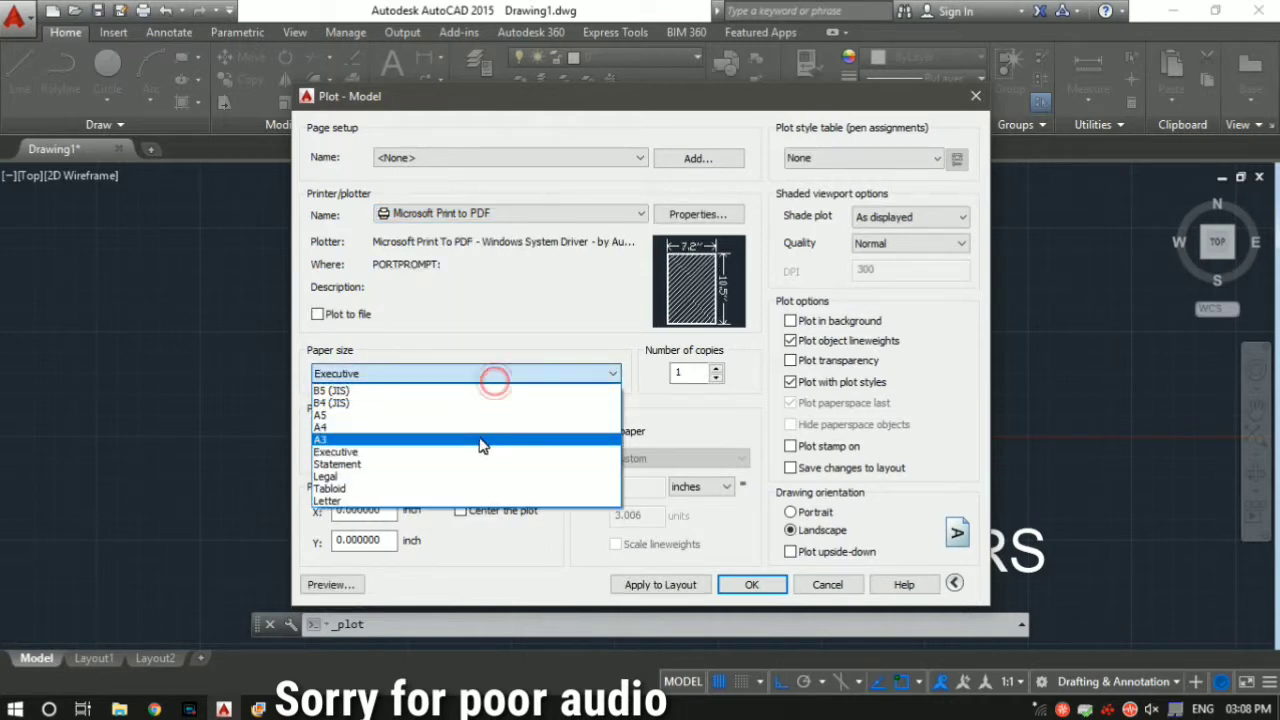
click(480, 441)
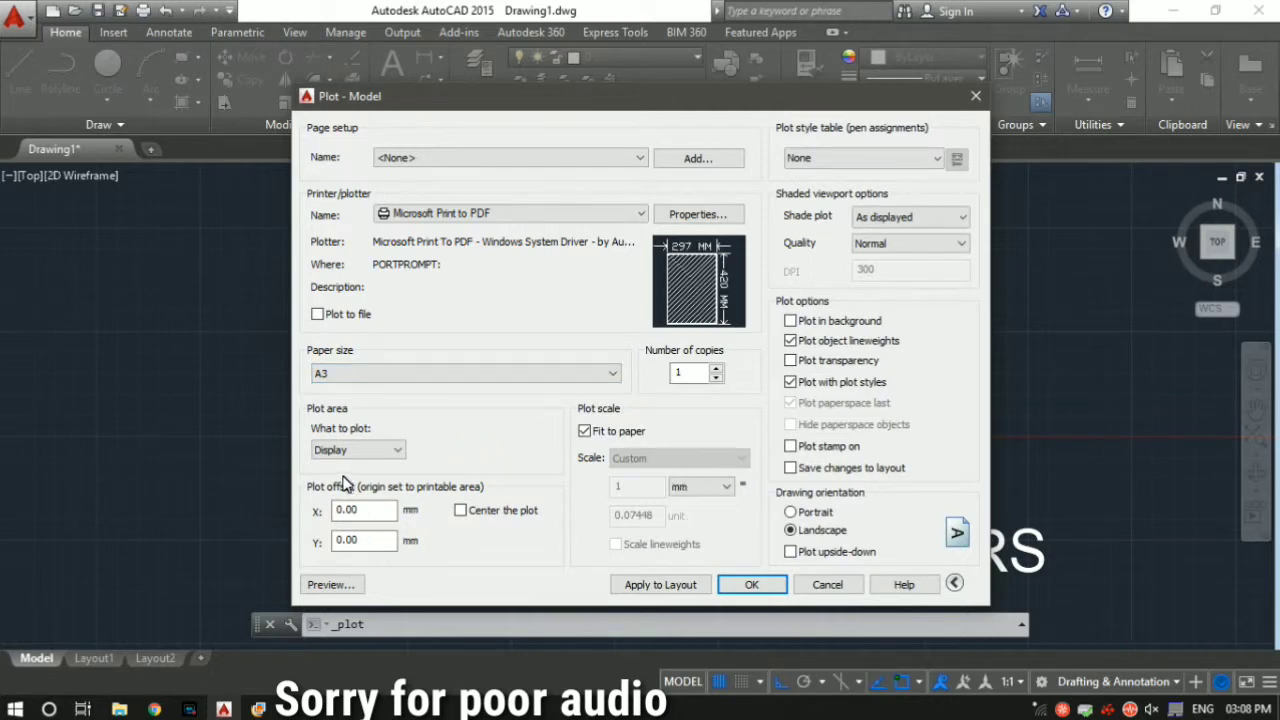
Step: Center the plot, set the plot area to Extents, and apply these plot settings to the layout
click(484, 511)
click(395, 450)
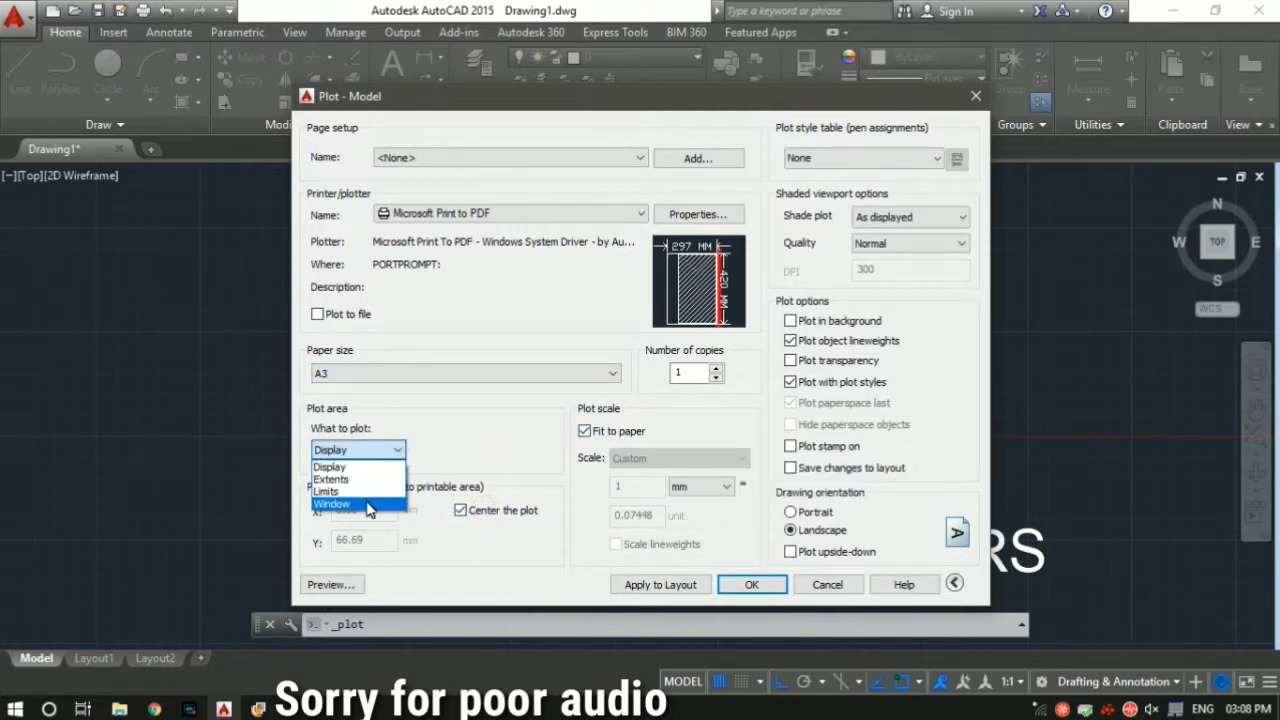
click(376, 478)
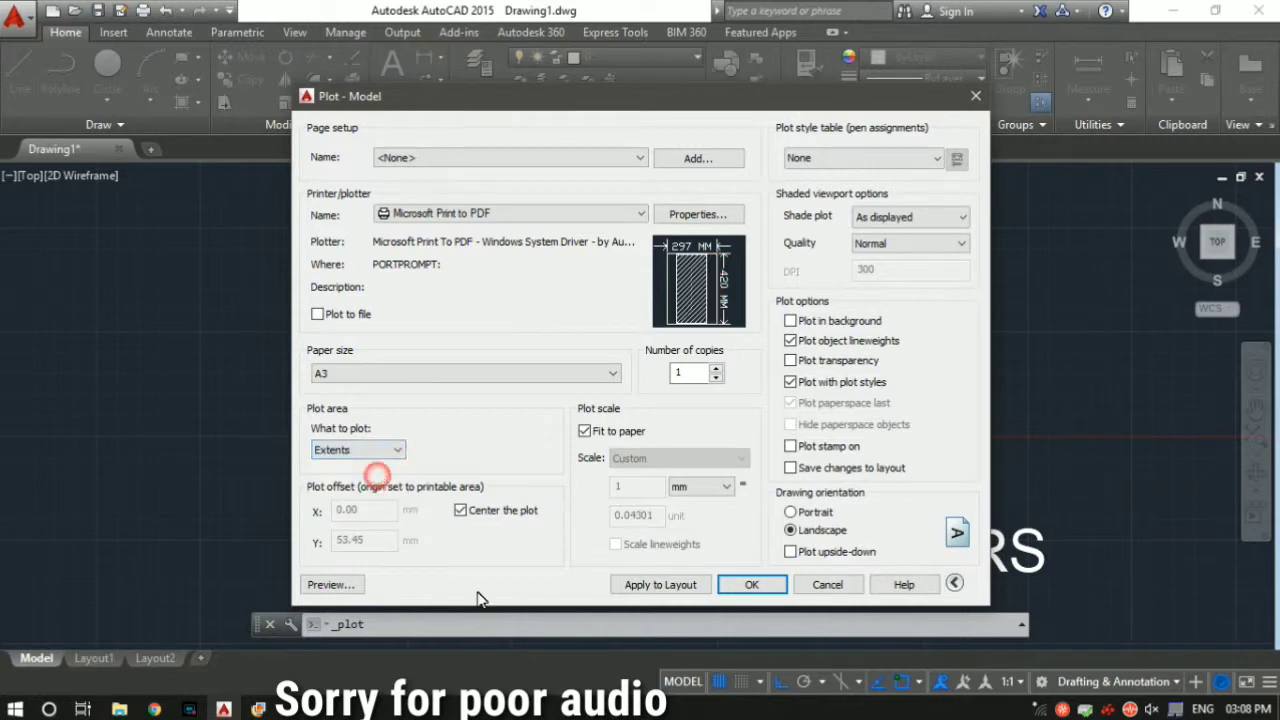
click(632, 585)
Step: Preview the plotted sheet, and leave the plot setup without printing
click(340, 585)
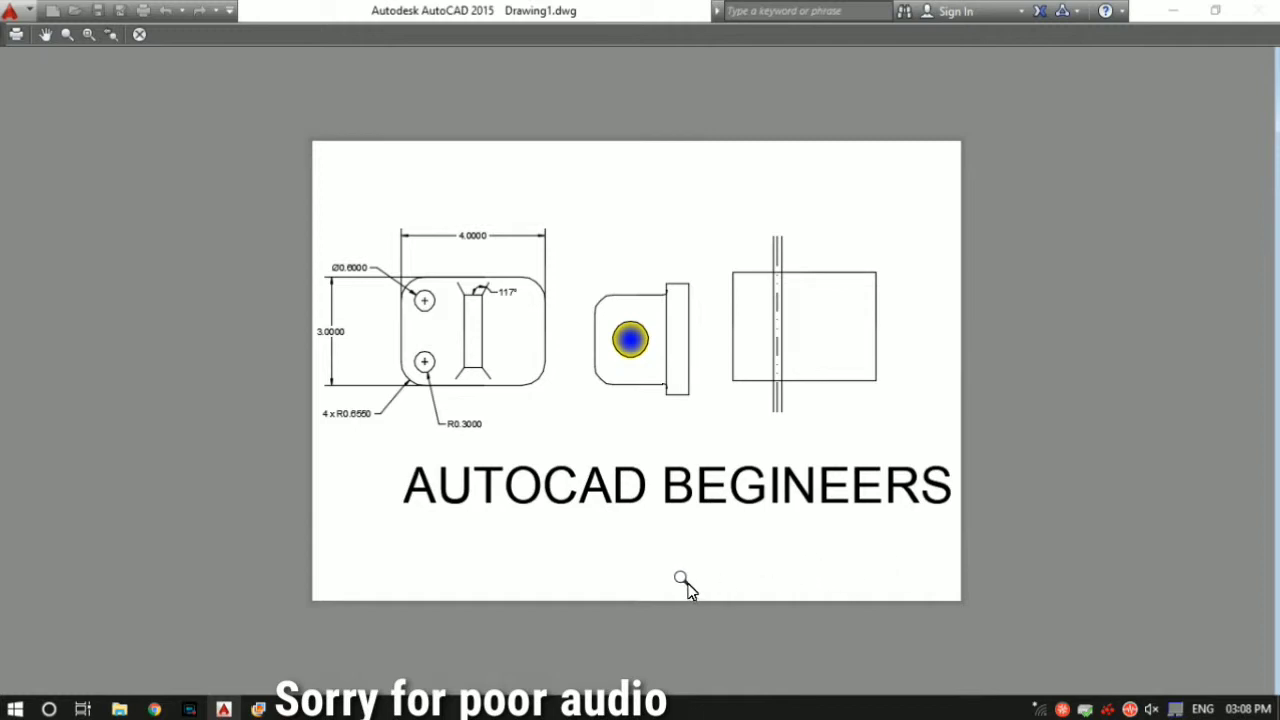
key(Escape)
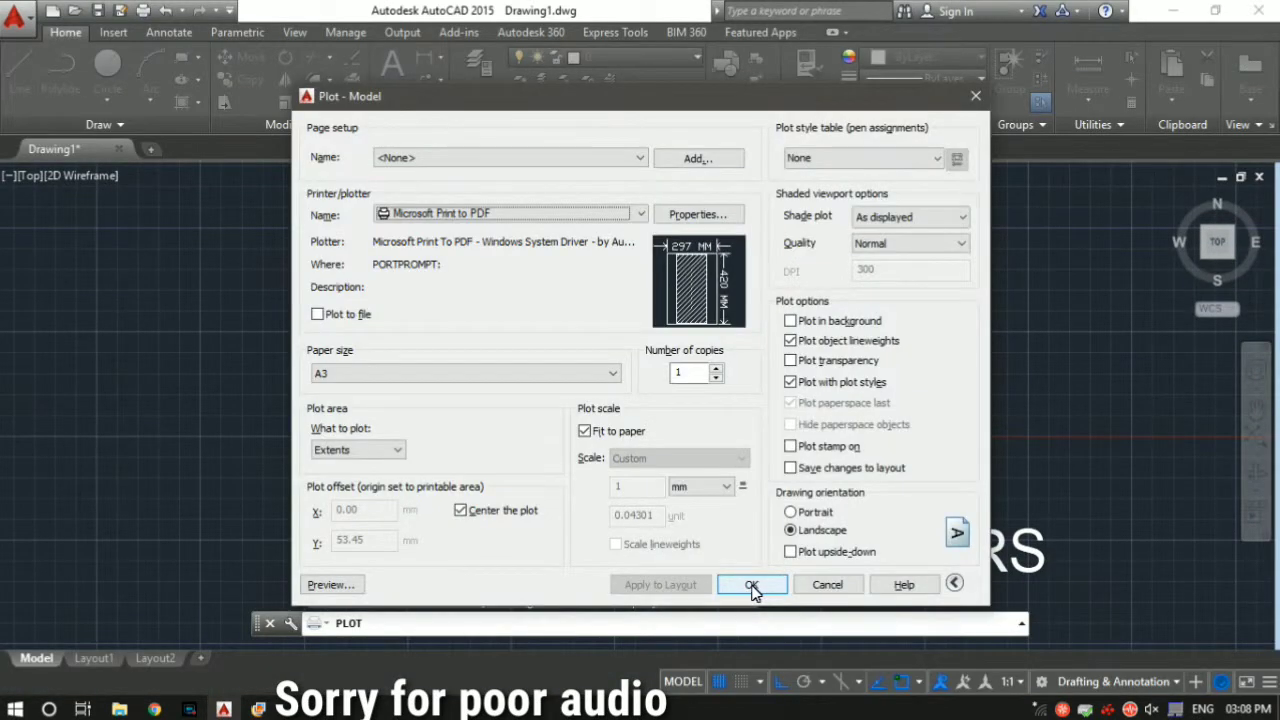
click(830, 586)
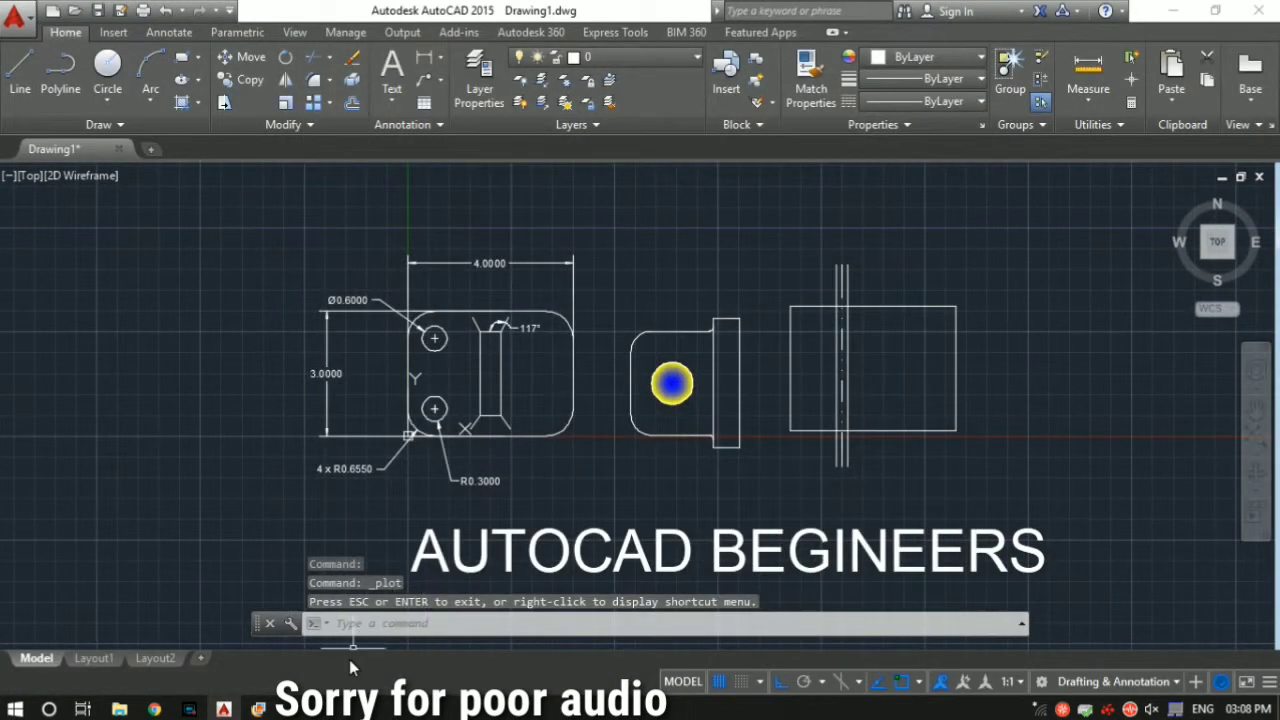
Step: Check how the drawing appears on the Layout1 and Layout2 sheets, ending on Layout2
click(150, 660)
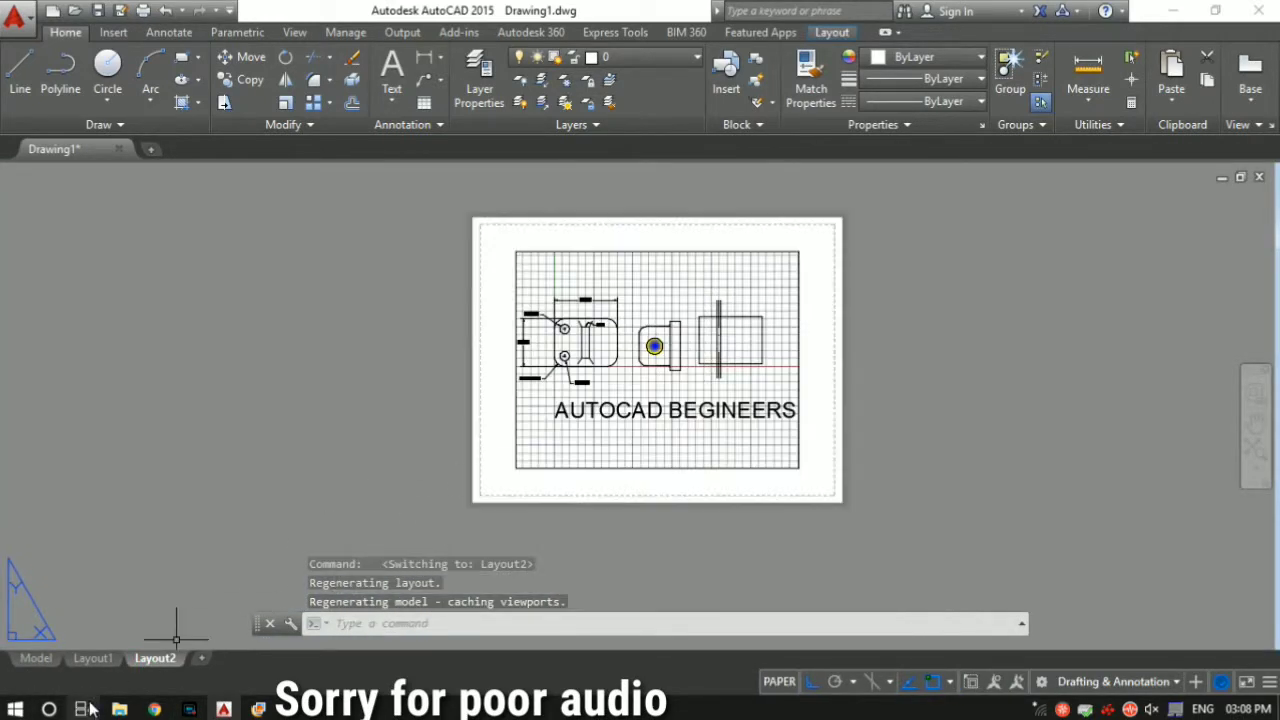
click(104, 662)
click(151, 659)
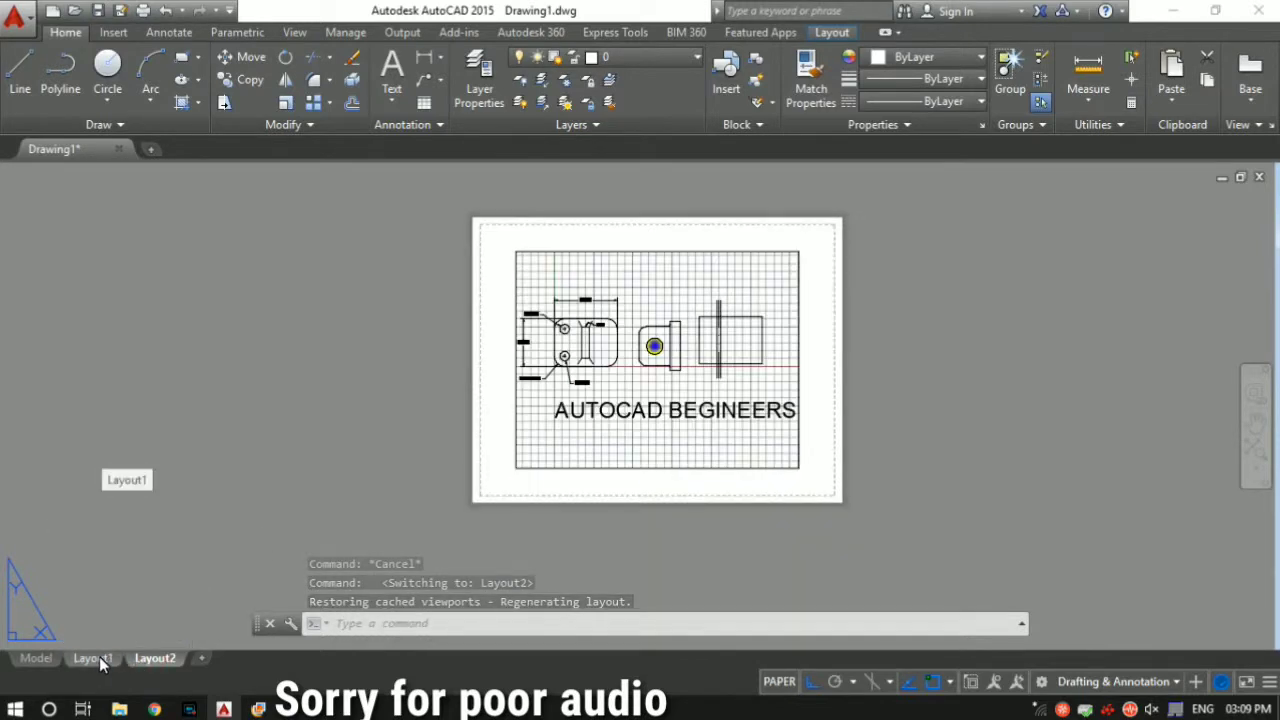
Step: Insert the ISO A1 Layout from the Tutorial-mArch.dwt template as a new layout
right_click(205, 657)
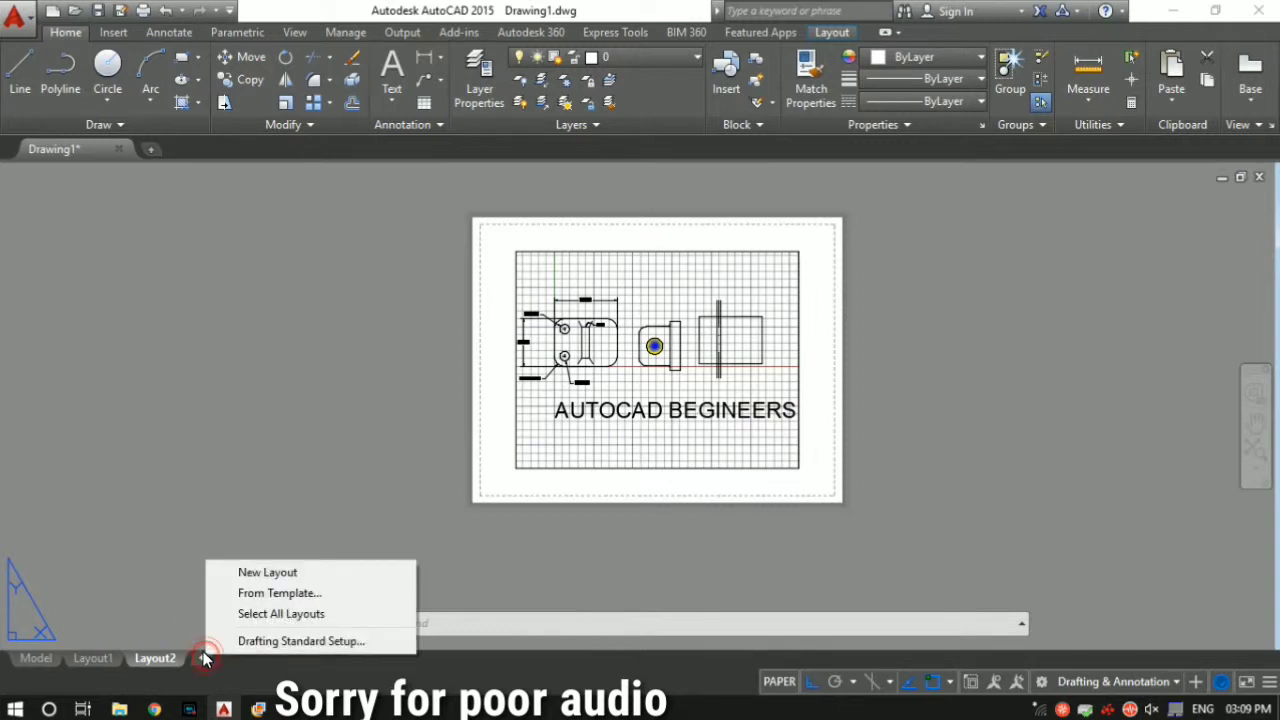
click(255, 598)
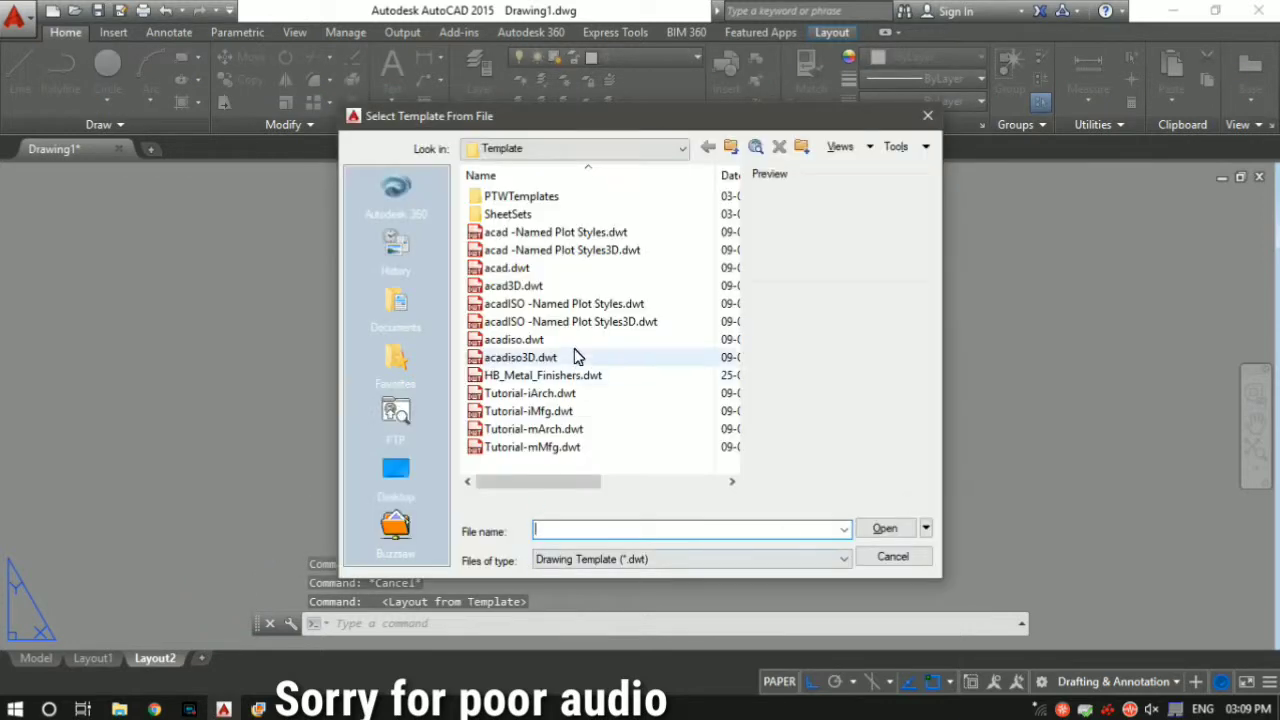
click(600, 452)
click(525, 427)
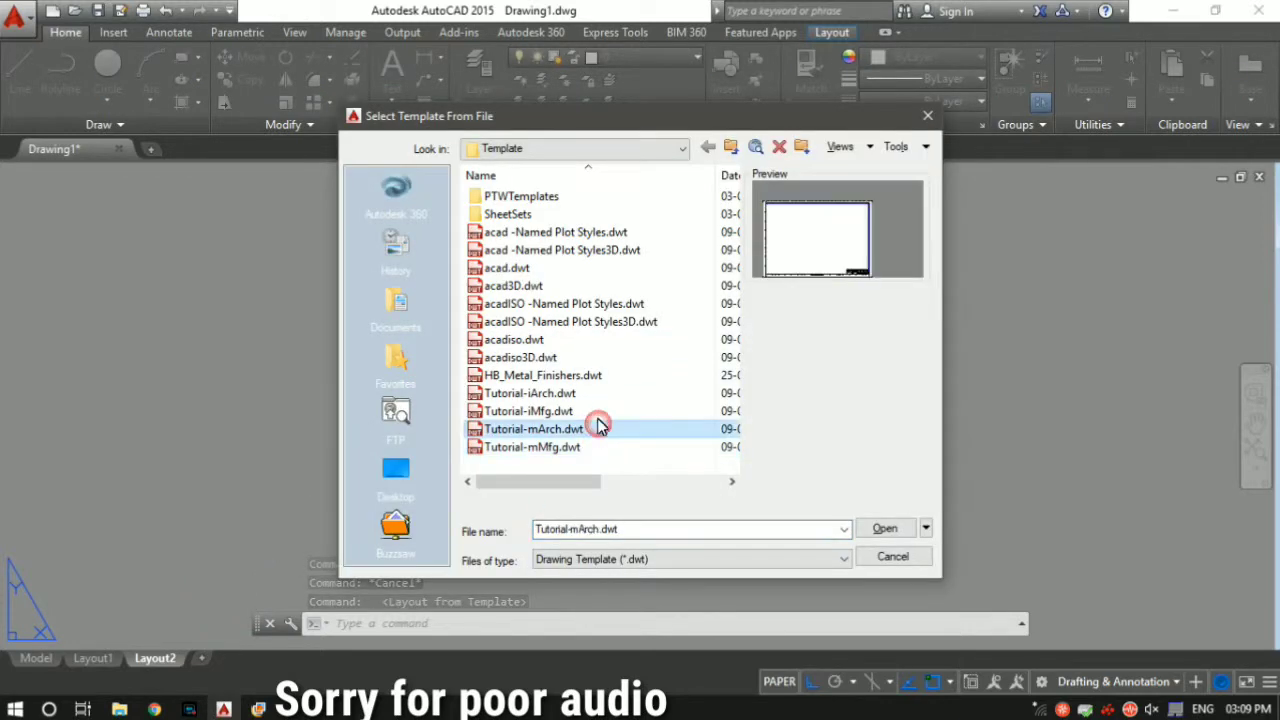
click(585, 393)
click(545, 411)
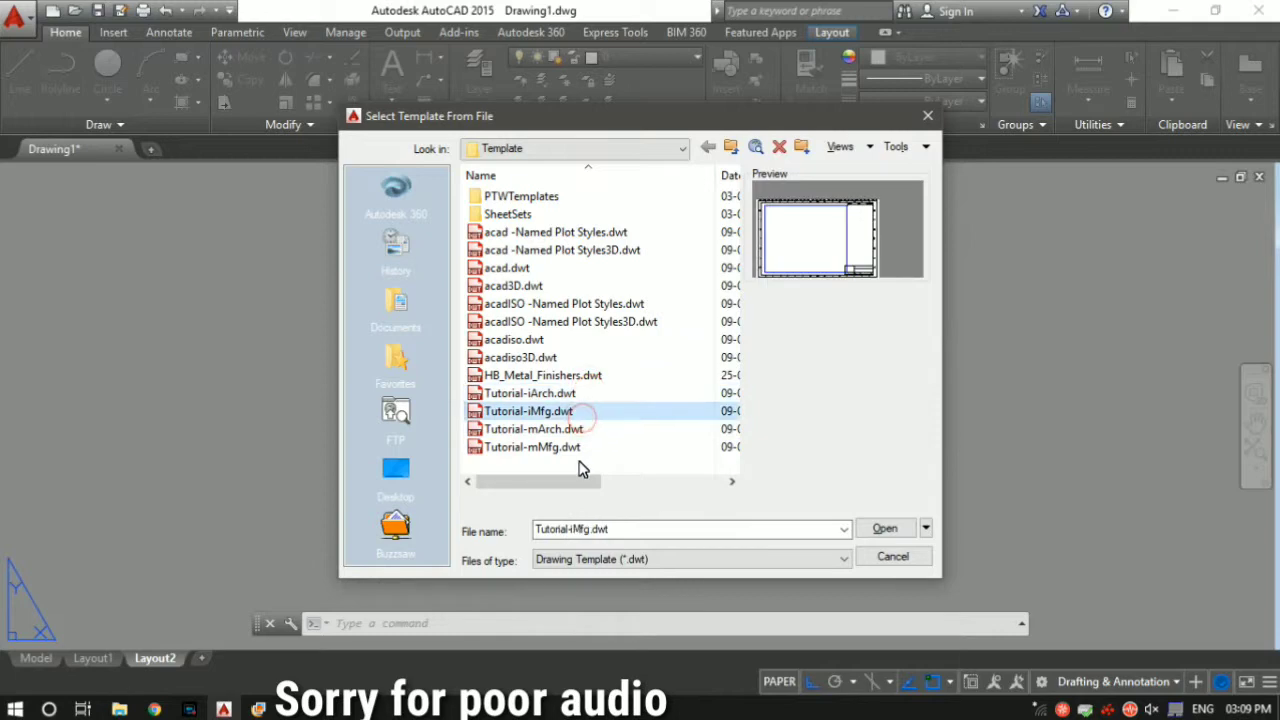
click(568, 428)
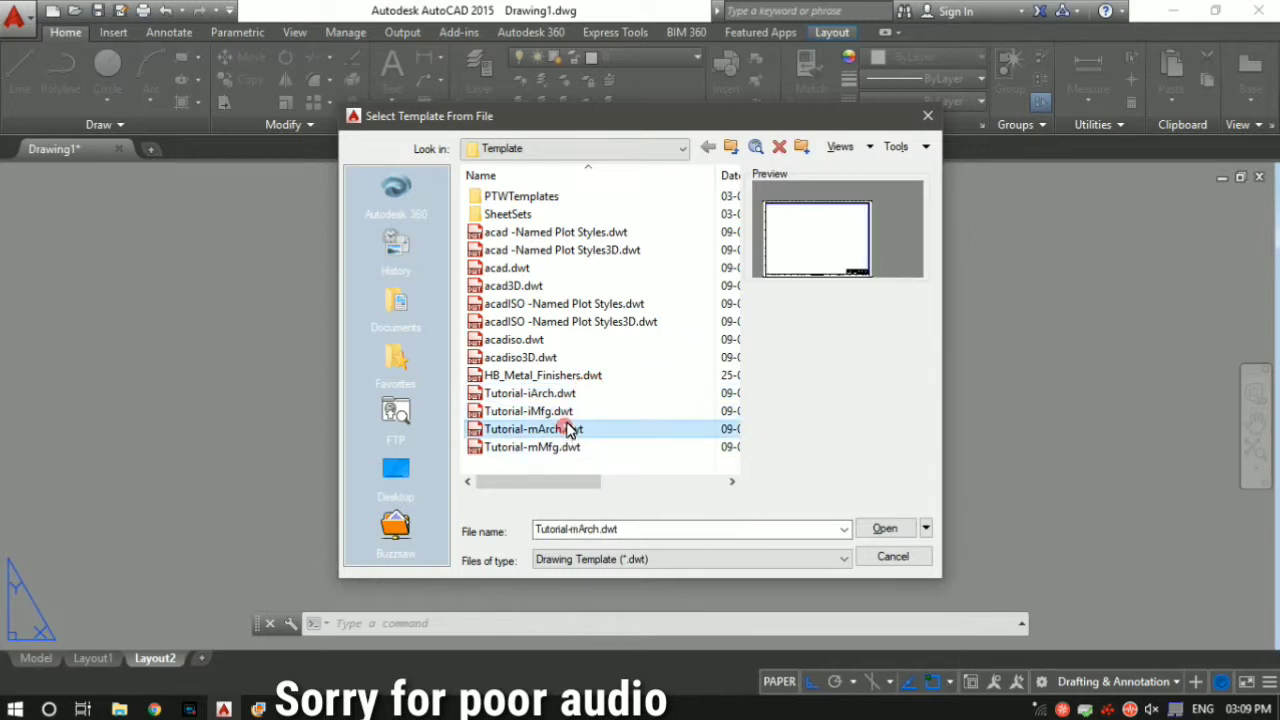
click(885, 532)
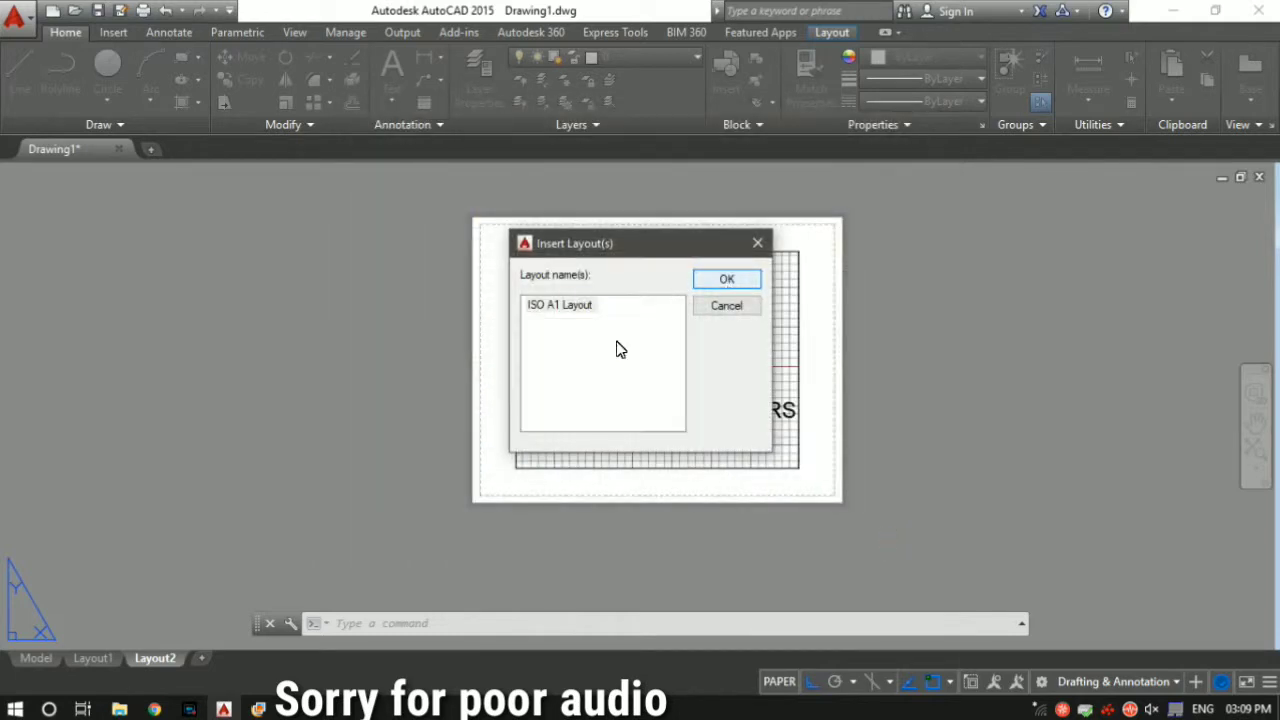
click(727, 280)
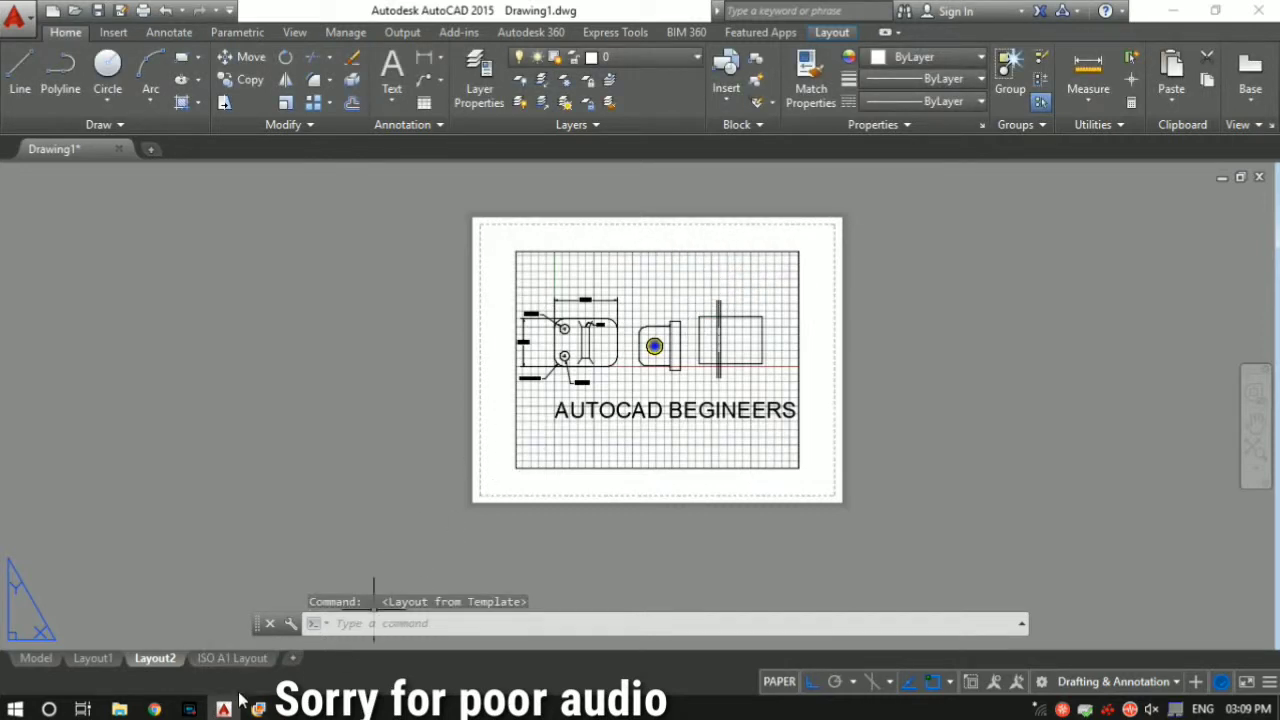
Step: Inspect the whole ISO A1 Layout sheet with its border and title block, and return to model space
click(258, 659)
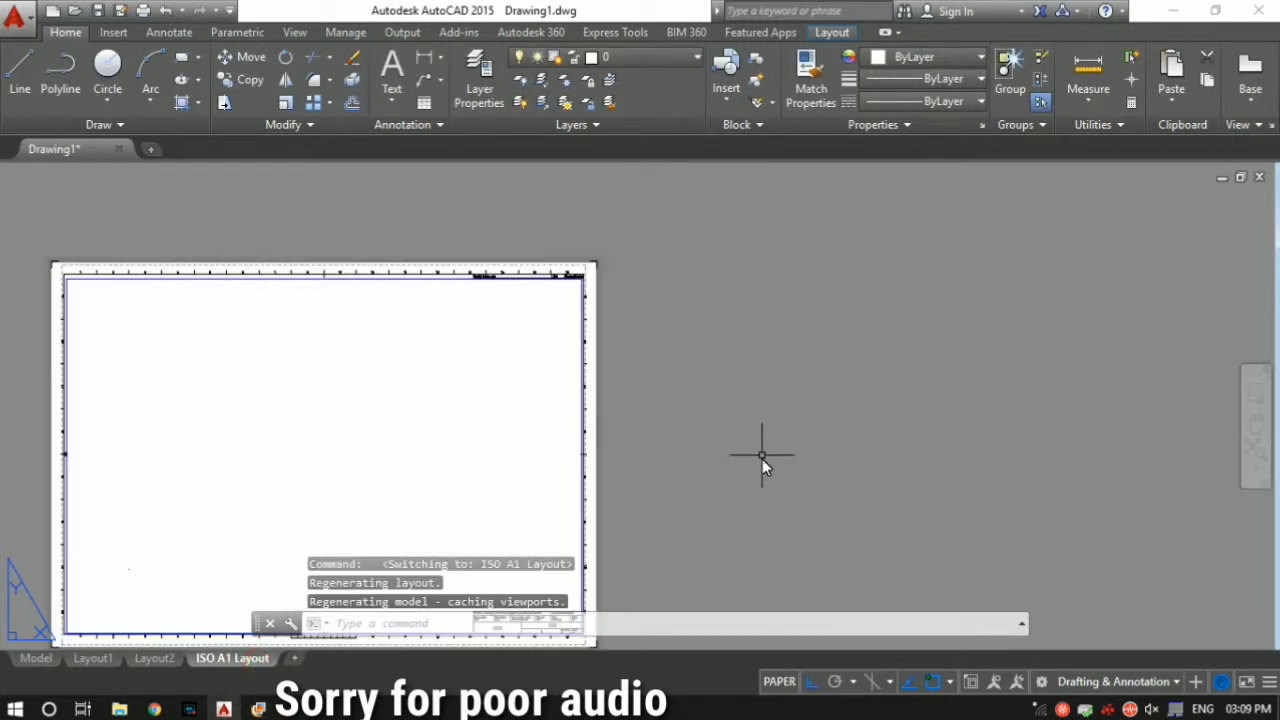
middle_drag(783, 432, 832, 346)
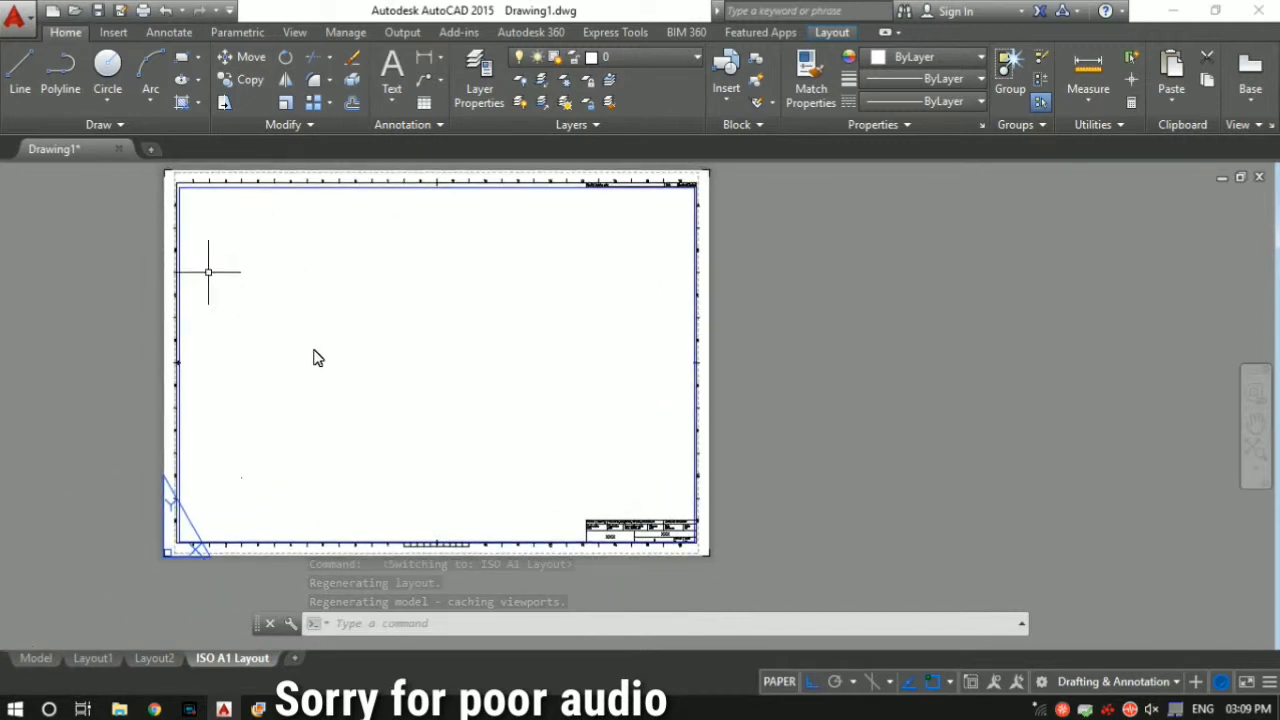
click(31, 659)
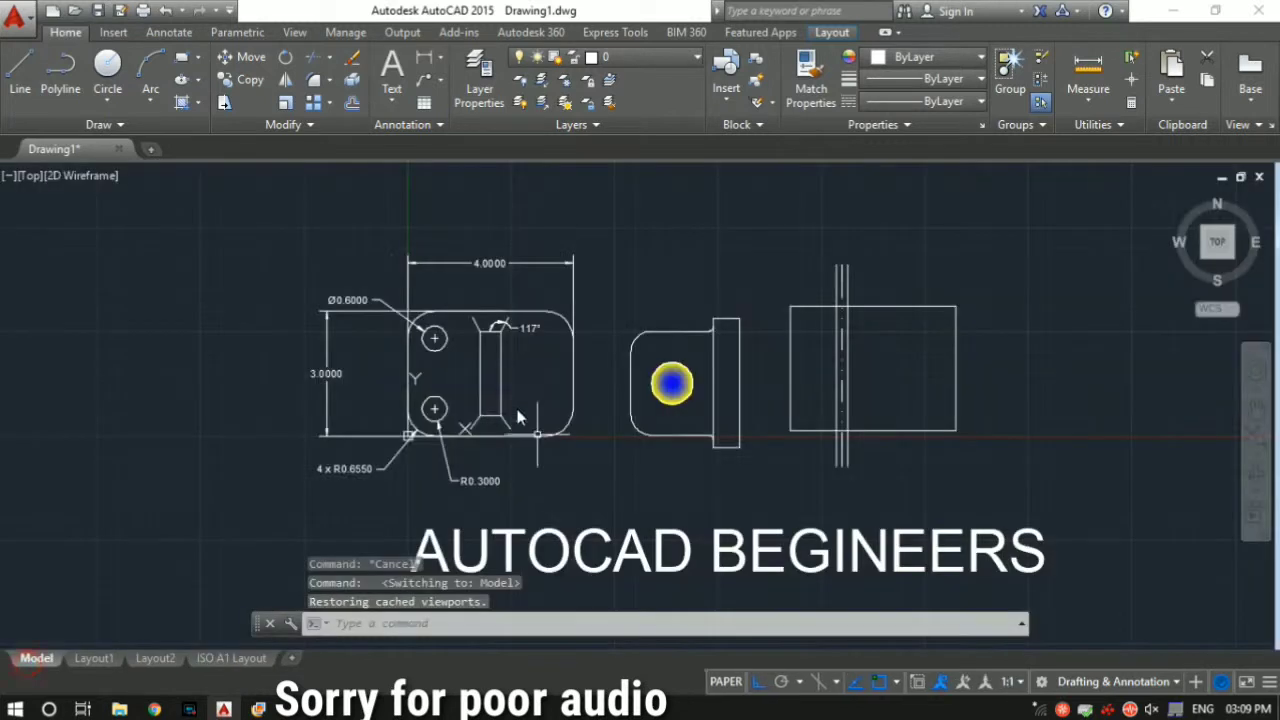
Step: Create a single viewport on the ISO A1 Layout, spanning the inner frame from its upper-left corner to the title block's upper-right corner
click(231, 660)
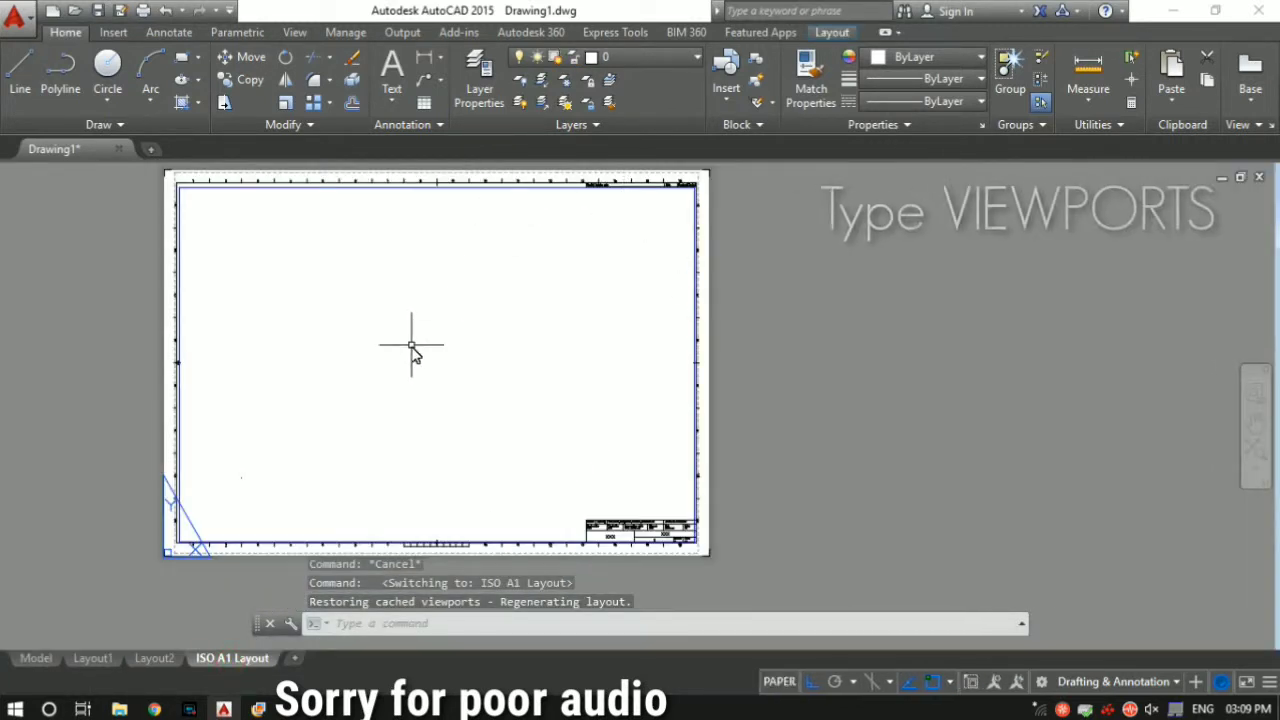
text(VIEW)
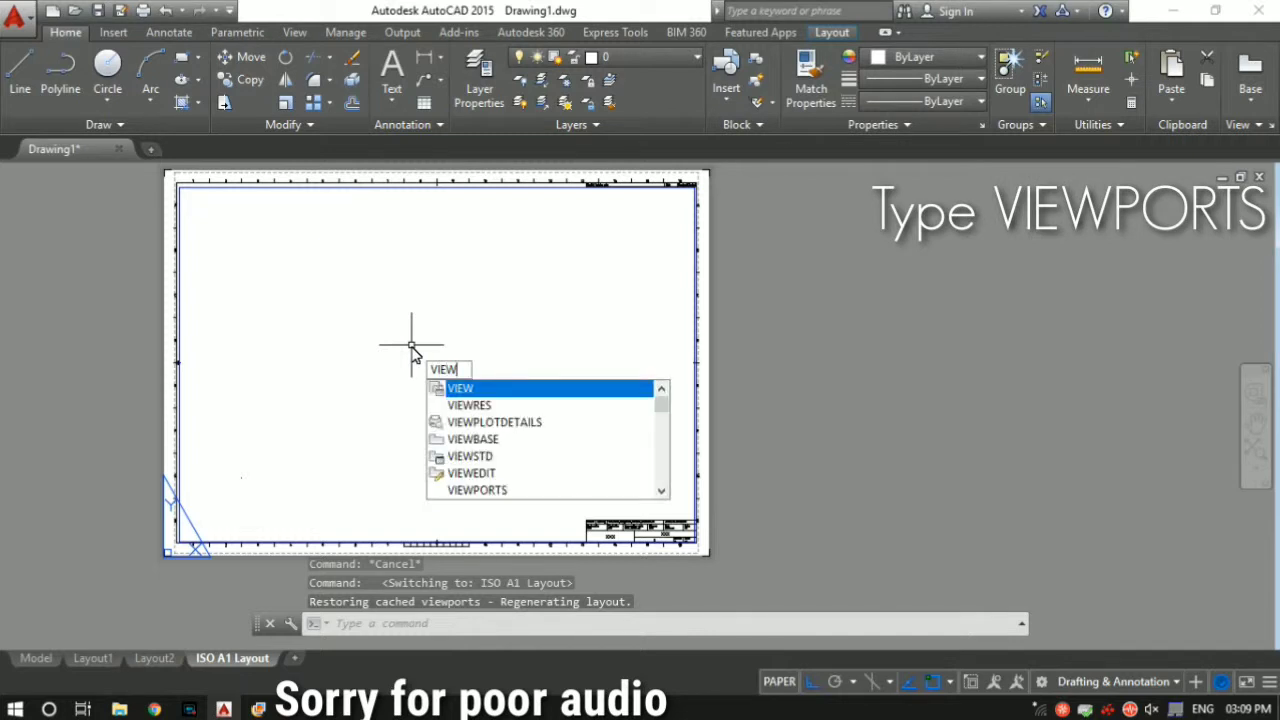
text(POT)
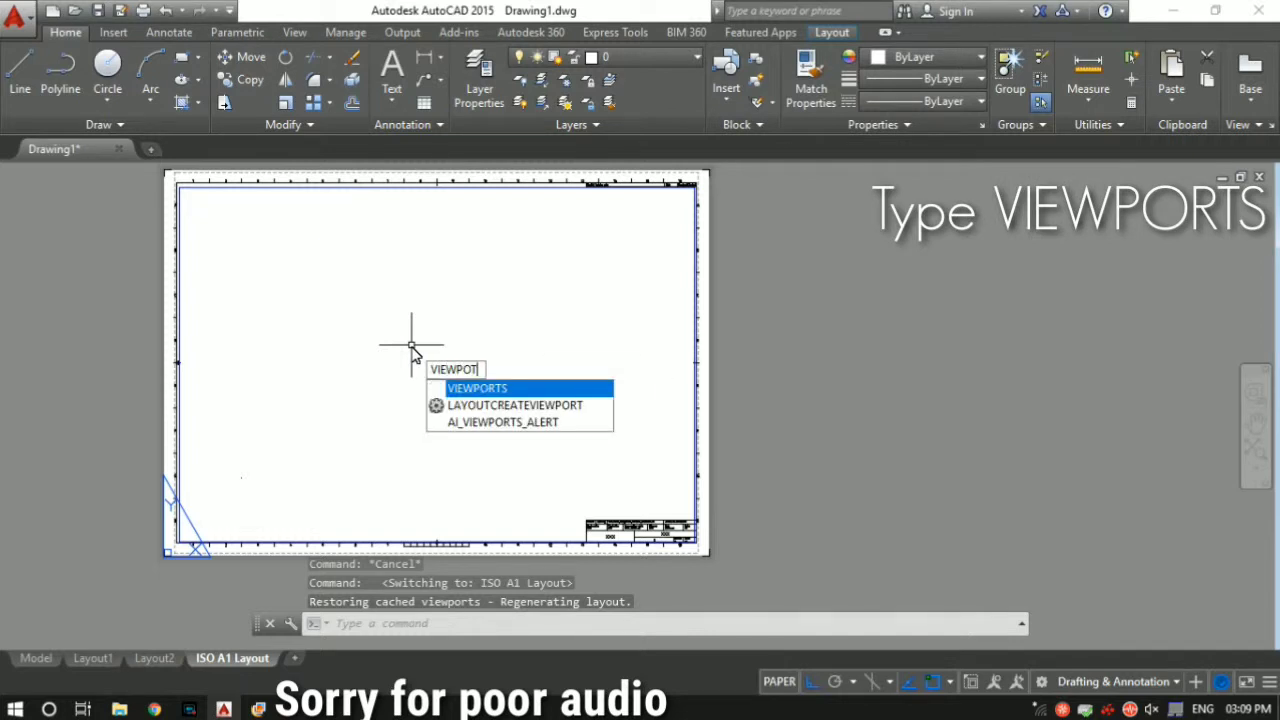
click(500, 391)
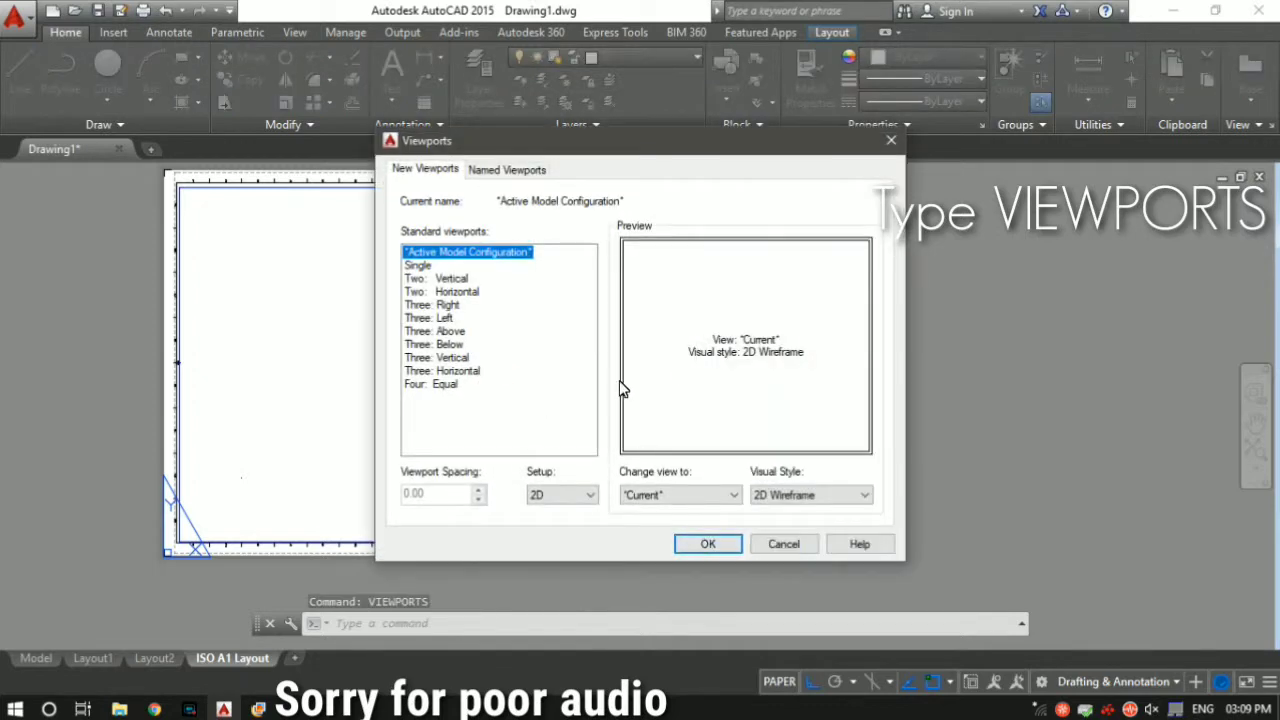
click(420, 266)
click(706, 543)
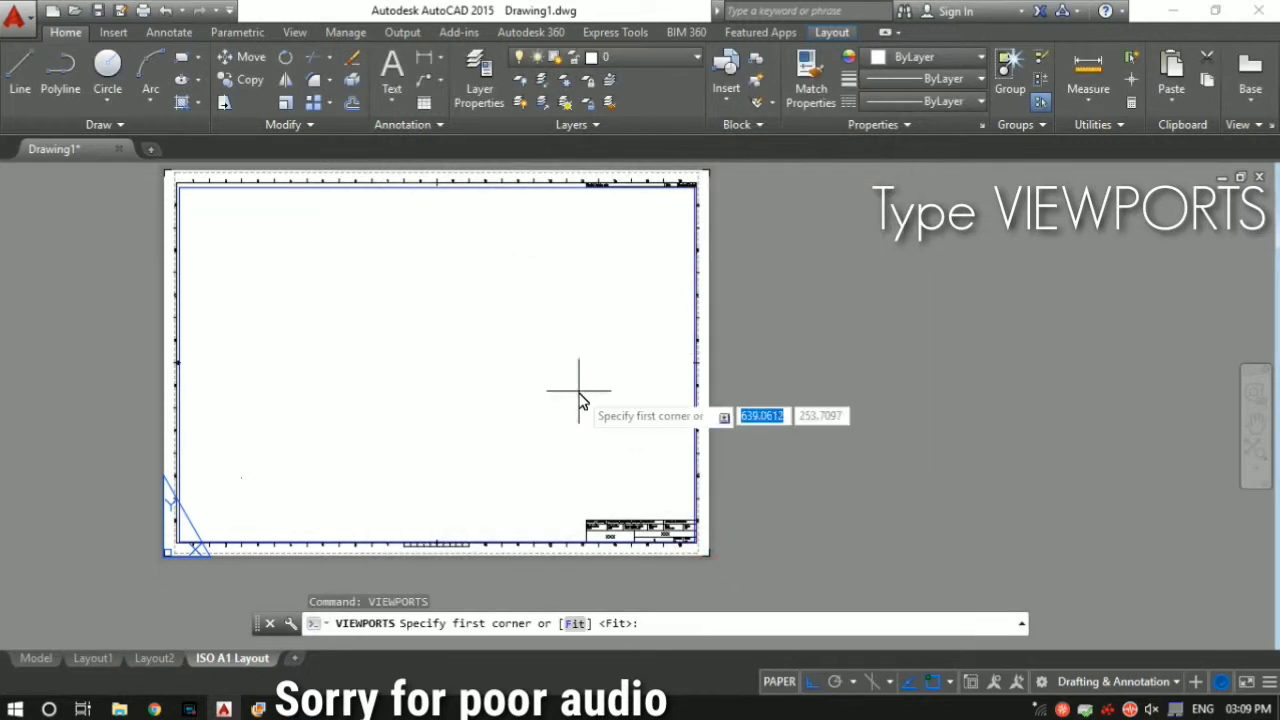
click(186, 201)
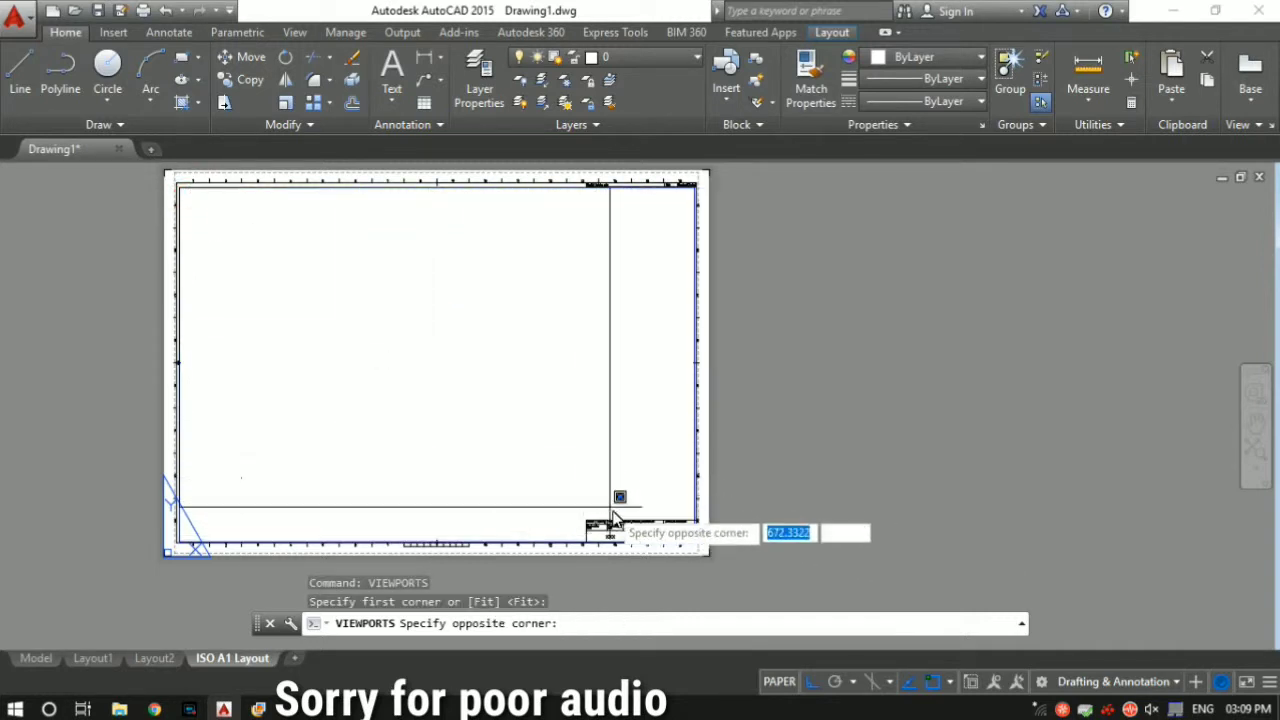
scroll(614, 523, up, 5)
scroll(499, 488, up, 2)
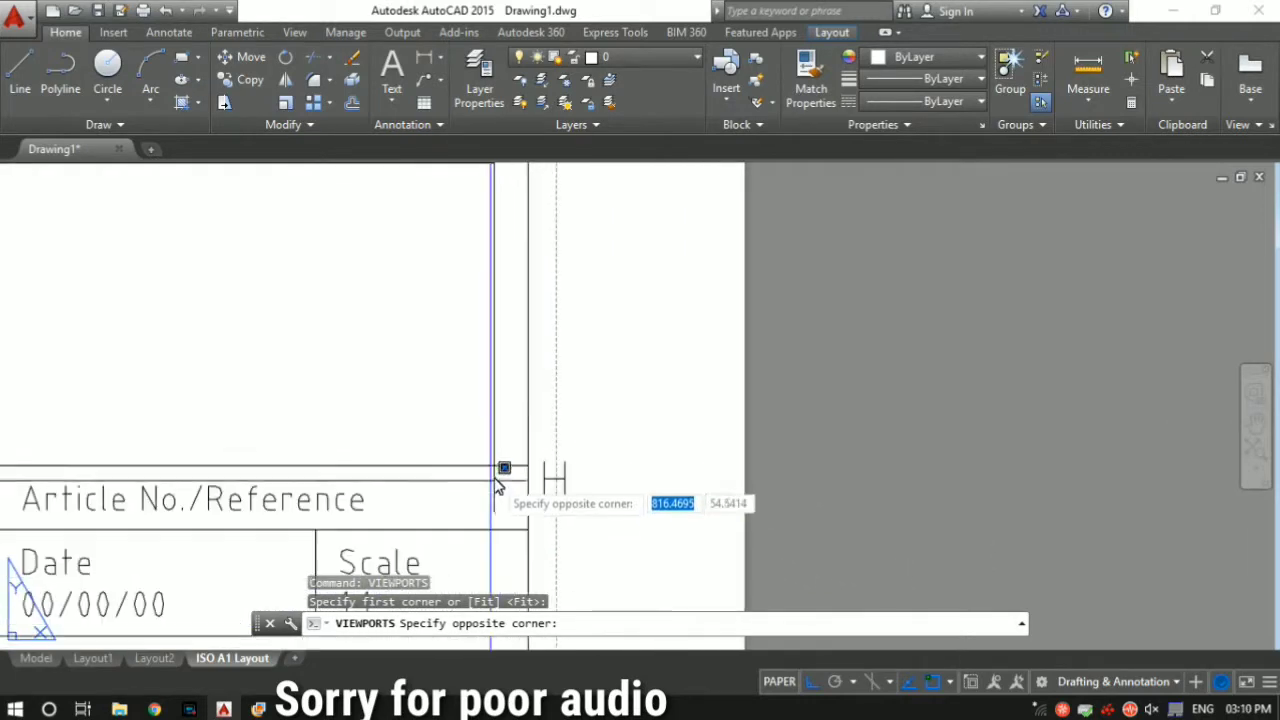
click(494, 466)
scroll(669, 422, down, 6)
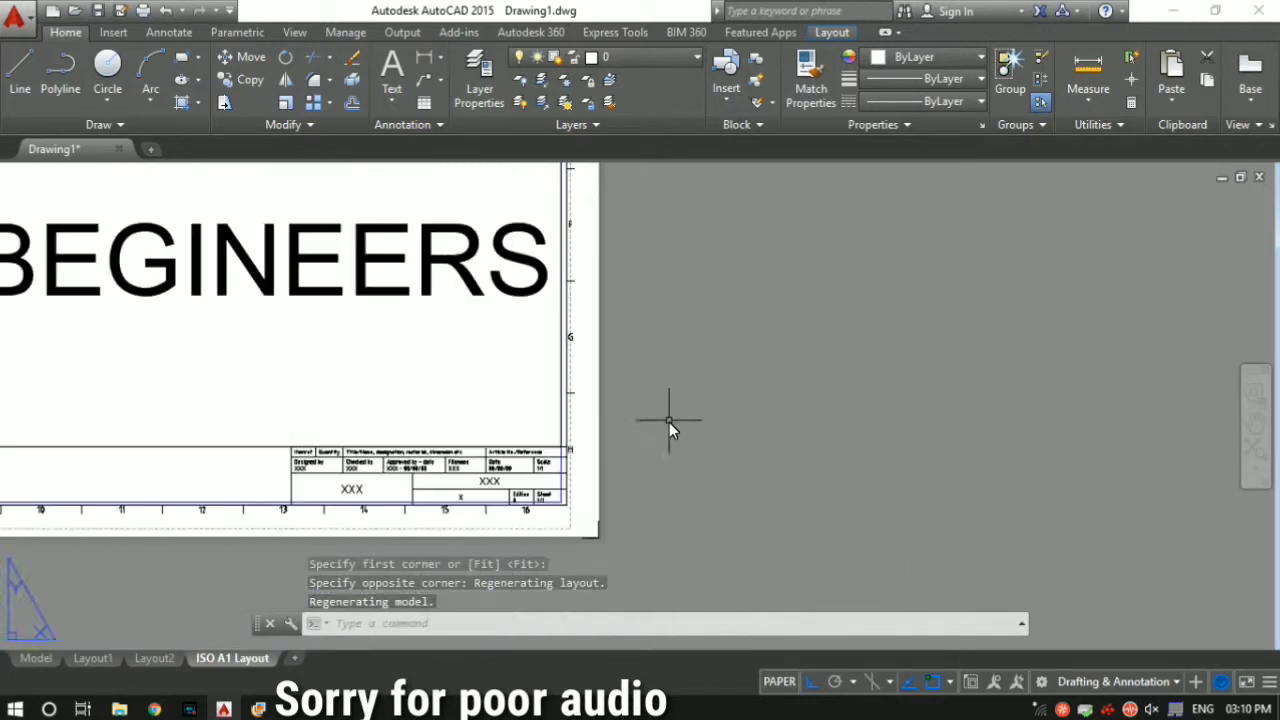
middle_drag(667, 417, 707, 493)
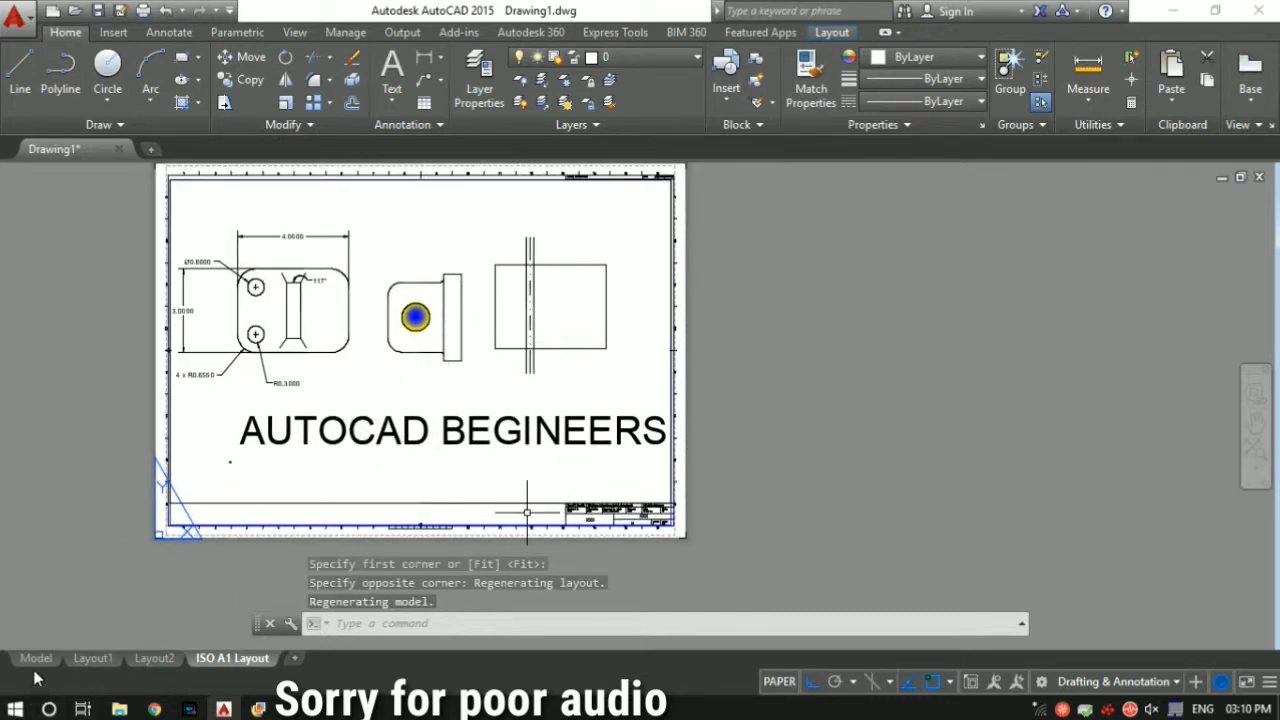
click(555, 283)
click(503, 433)
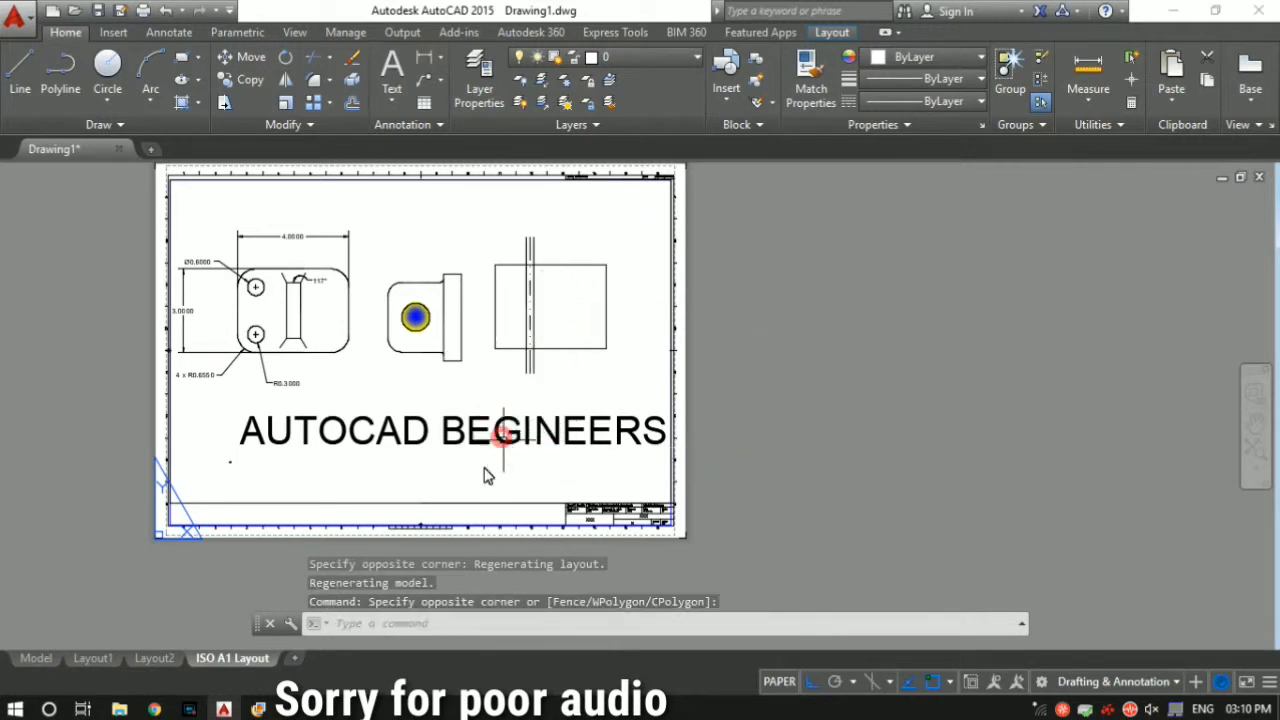
Step: Set the height of the AUTOCAD BEGINEERS text in model space to 0.8
click(38, 658)
click(597, 545)
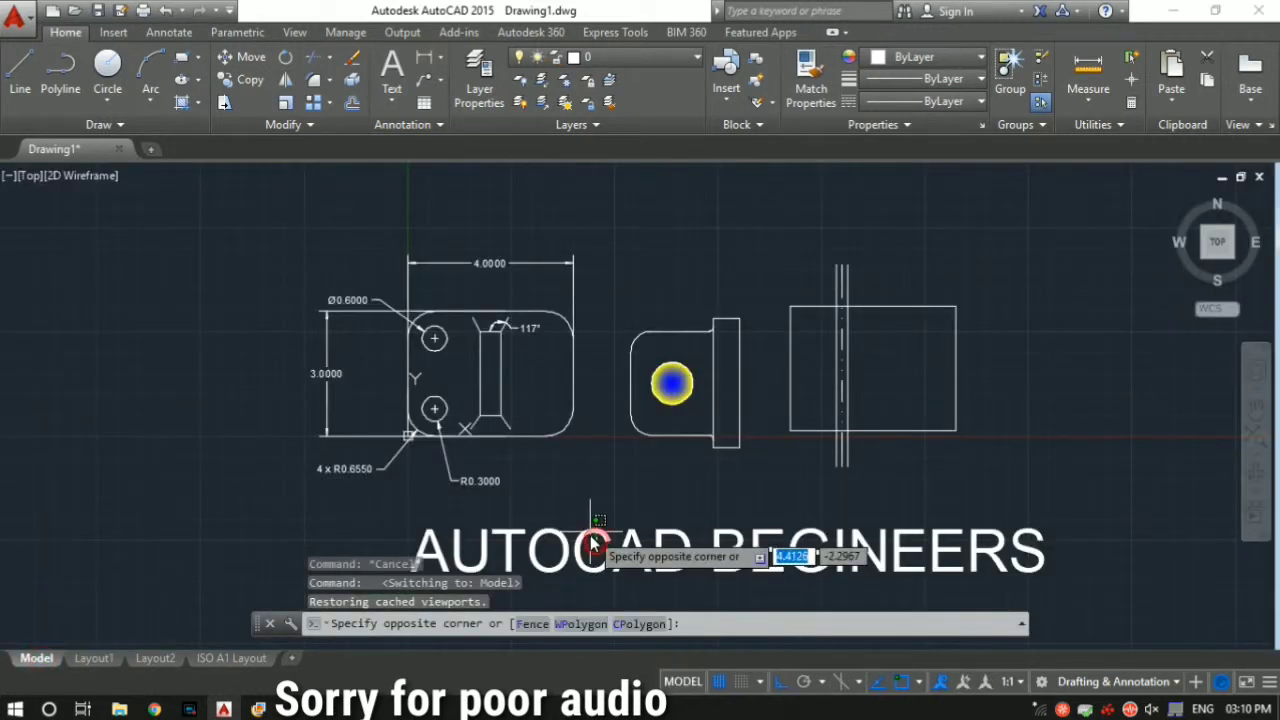
double_click(591, 540)
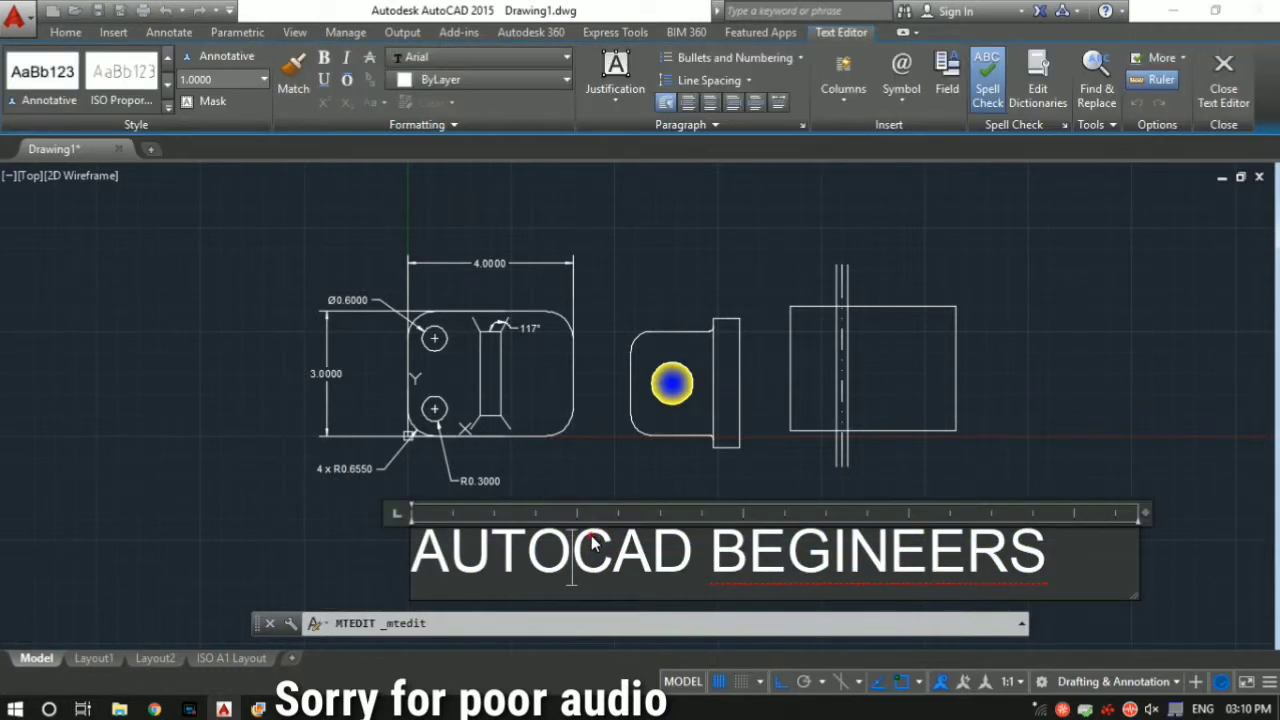
click(588, 539)
key(ctrl+a)
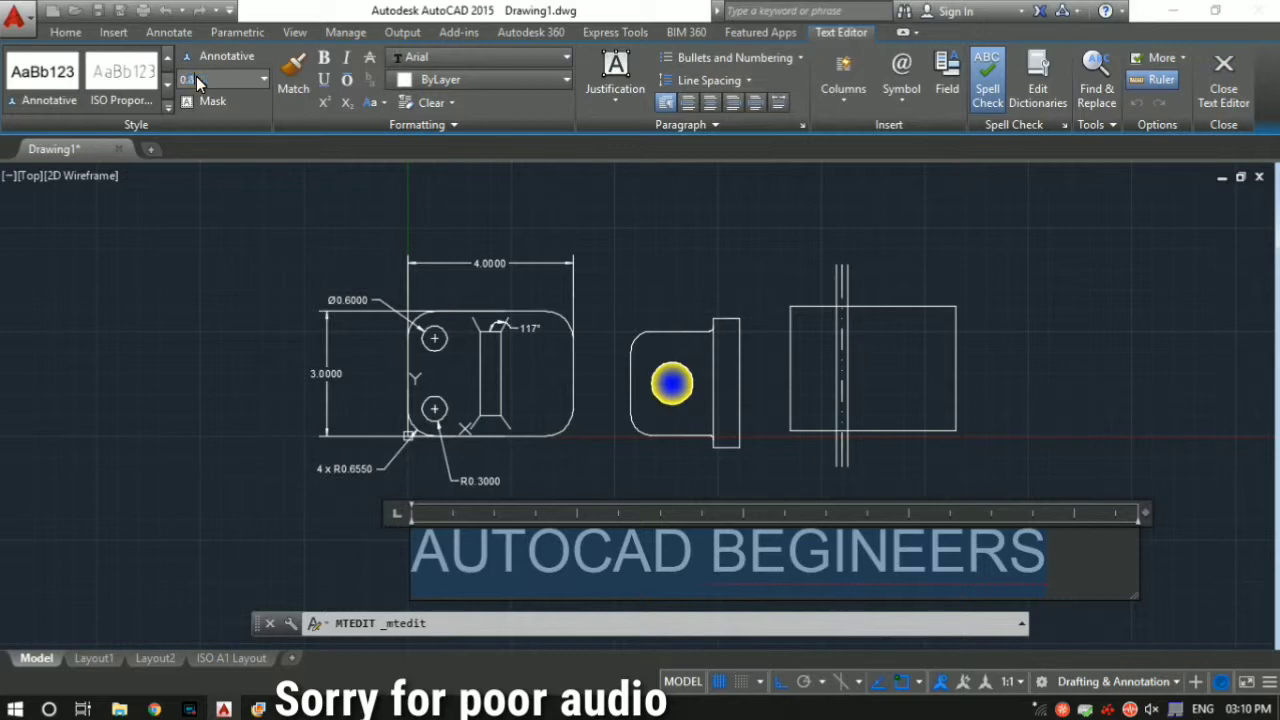
key(Return)
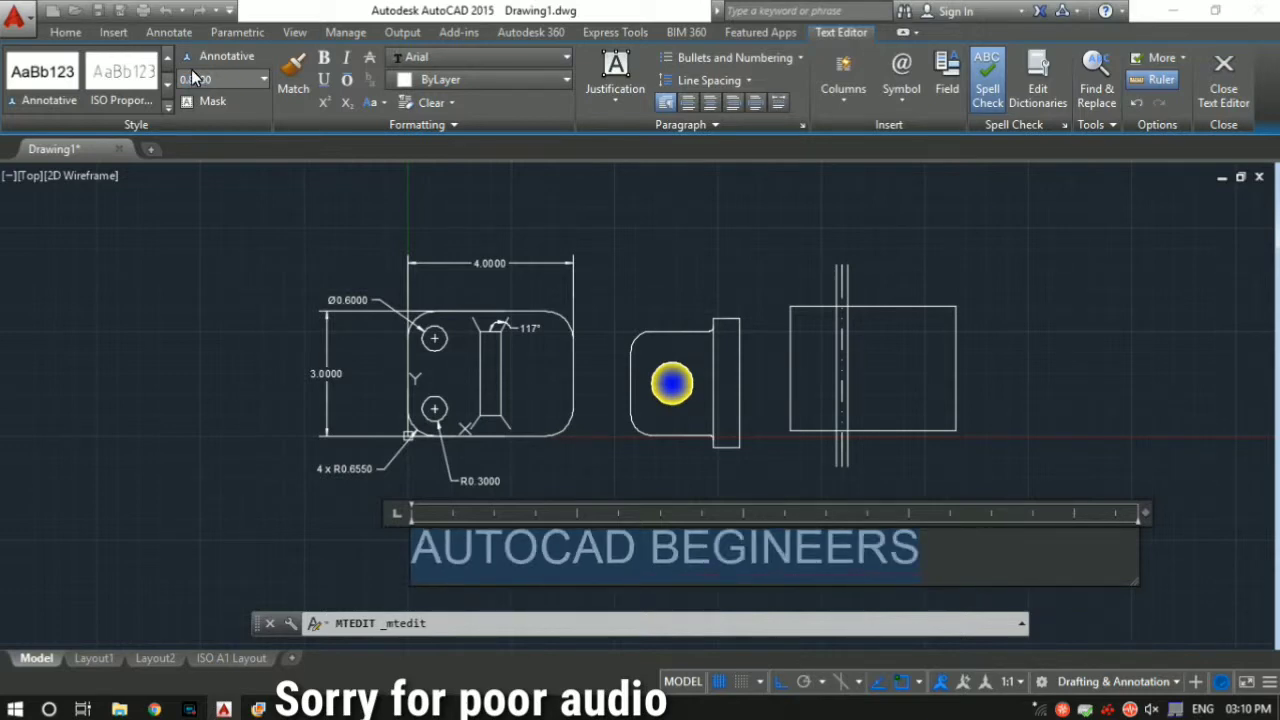
key(Escape)
key(Return)
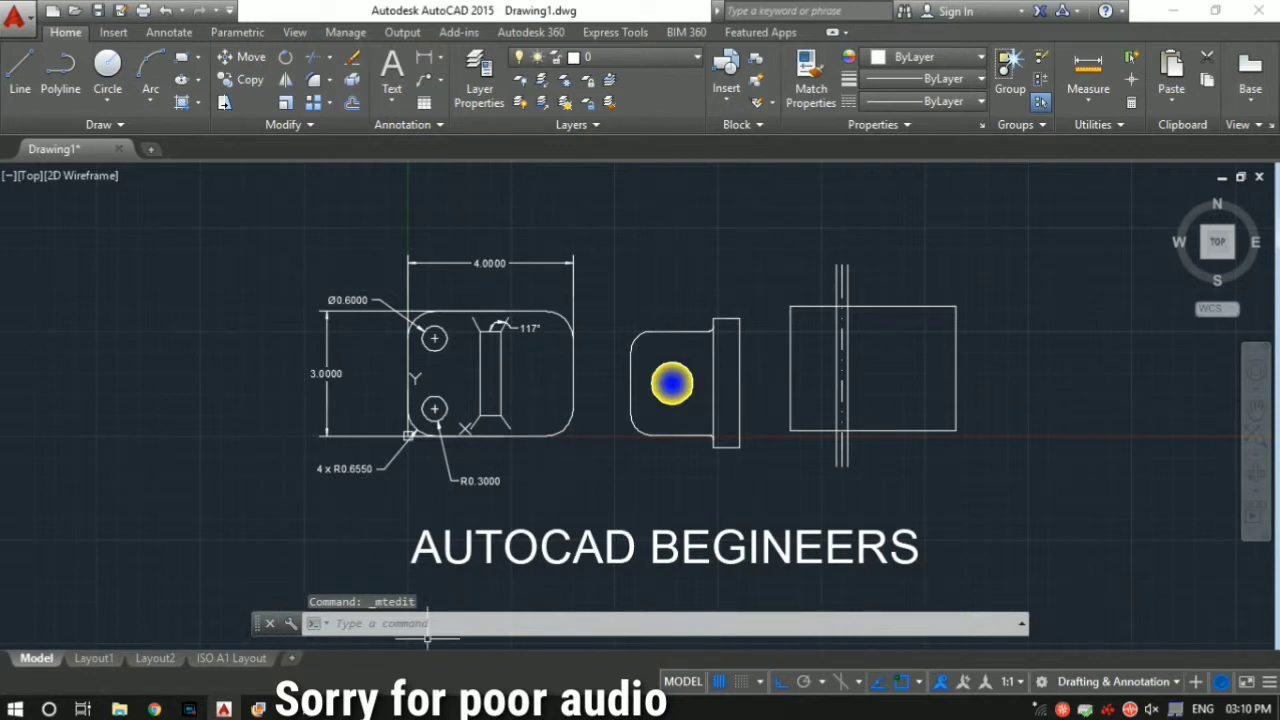
Step: Zoom the drawing to its extents inside the ISO A1 Layout viewport, and return to paper space
click(245, 660)
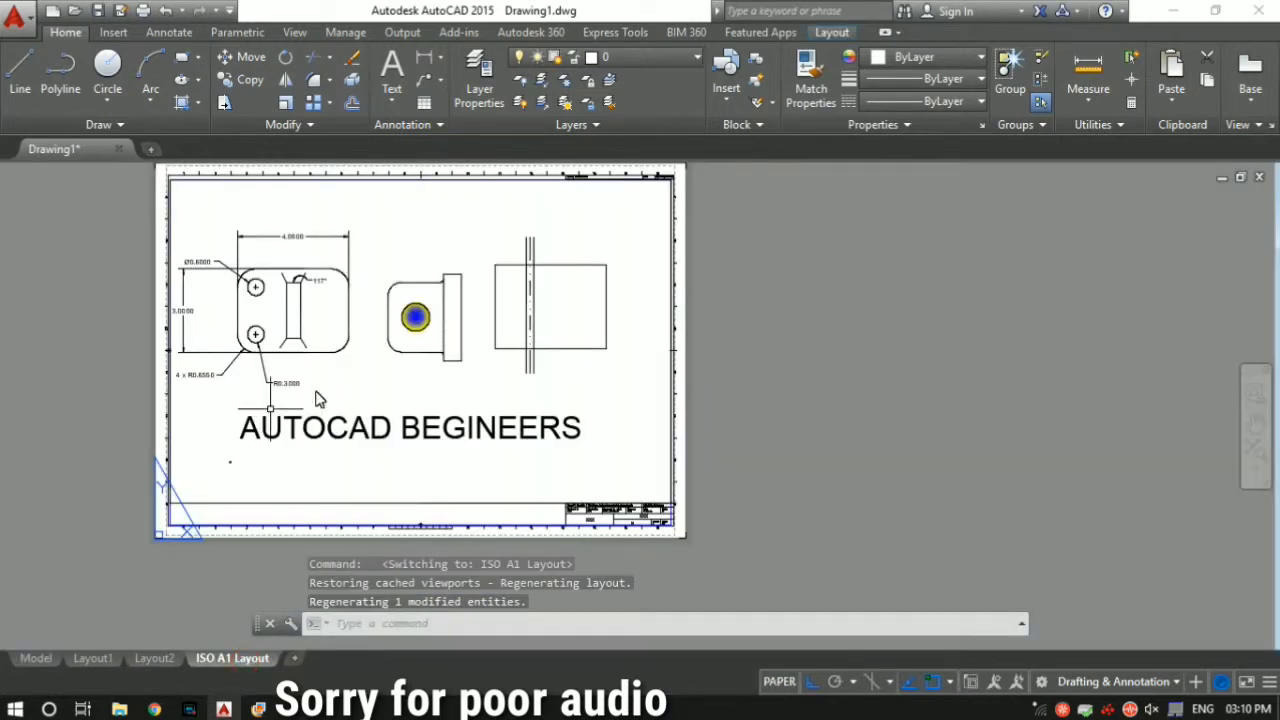
double_click(594, 397)
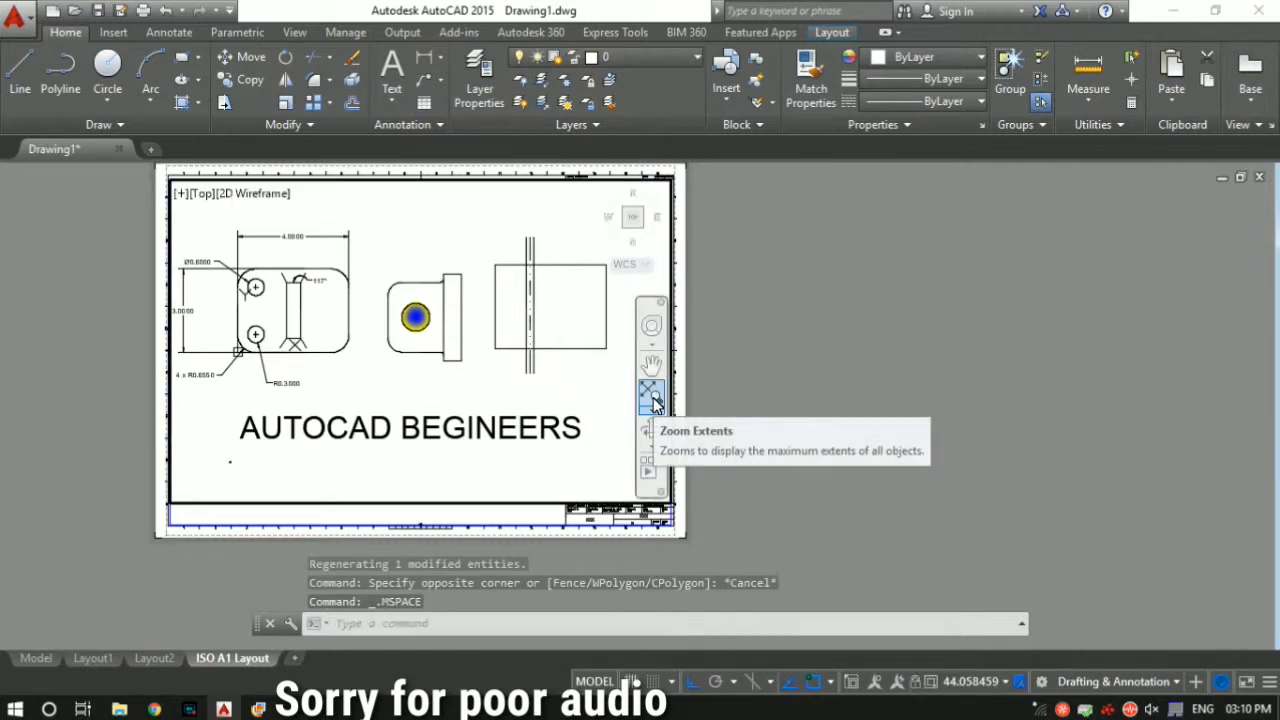
click(652, 400)
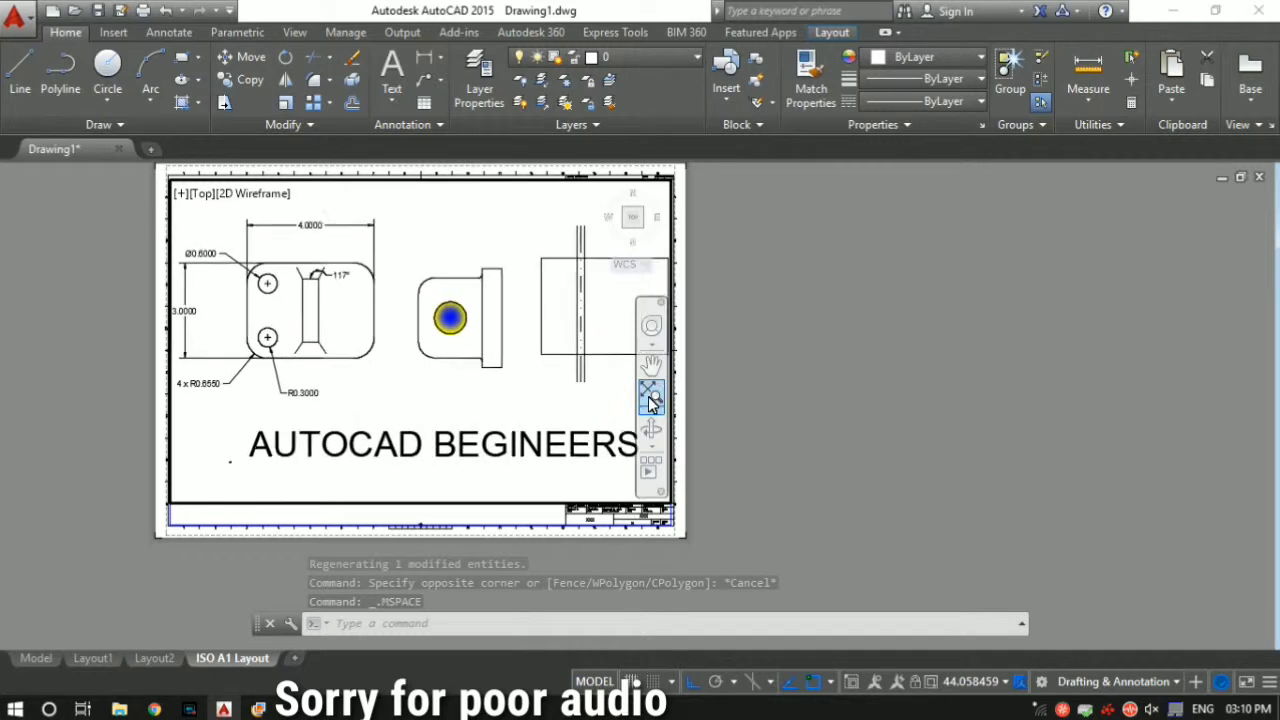
click(650, 400)
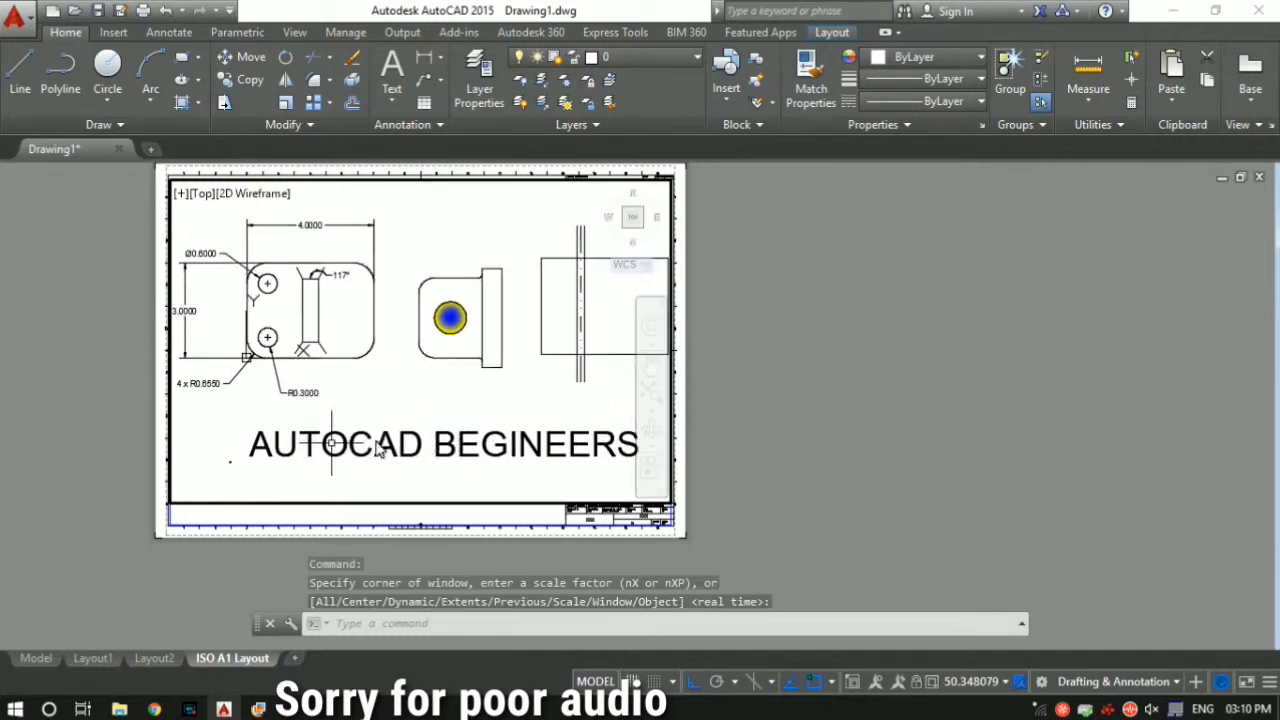
double_click(758, 477)
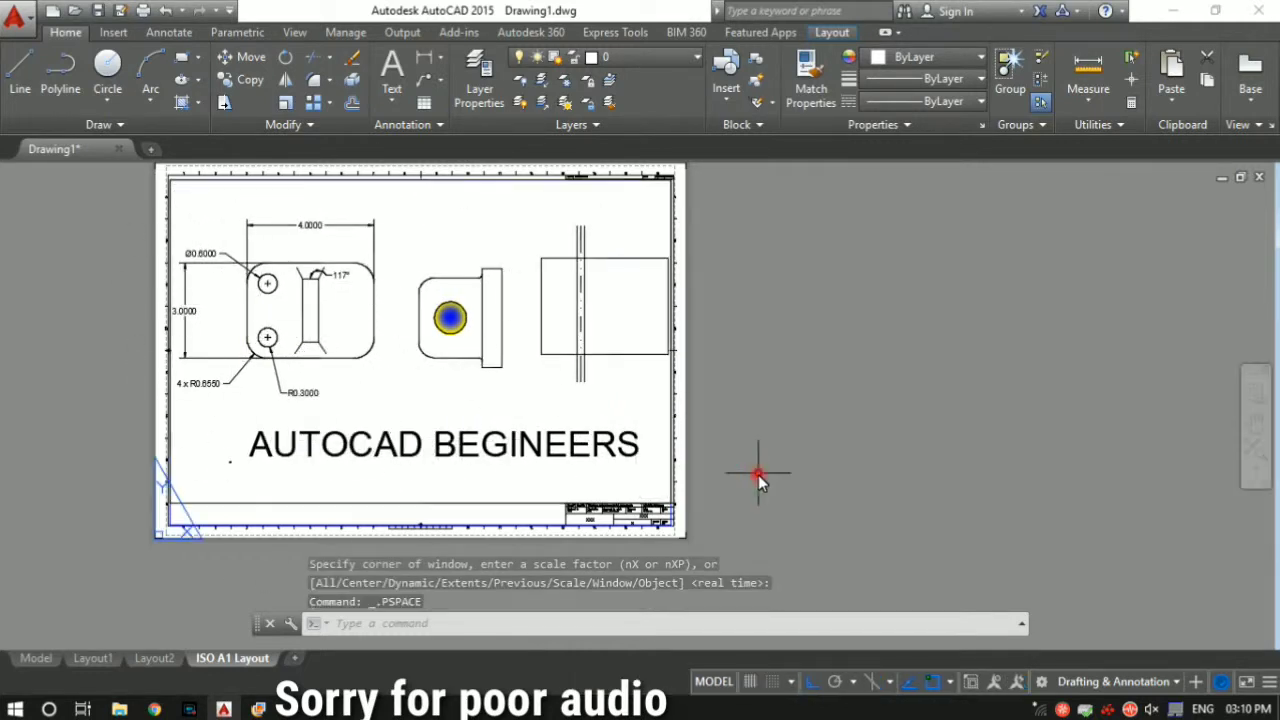
Step: Fill in the title block's Designed by attribute with the designer's name
scroll(587, 523, up, 8)
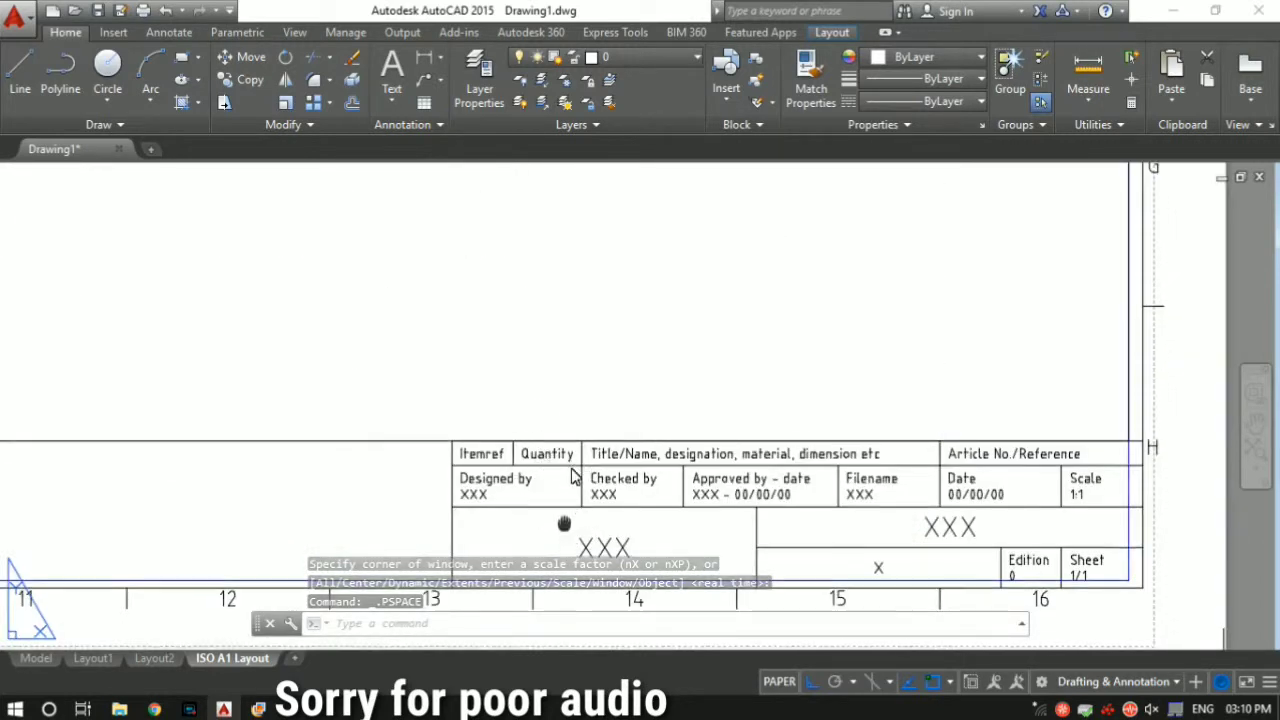
middle_drag(566, 523, 566, 414)
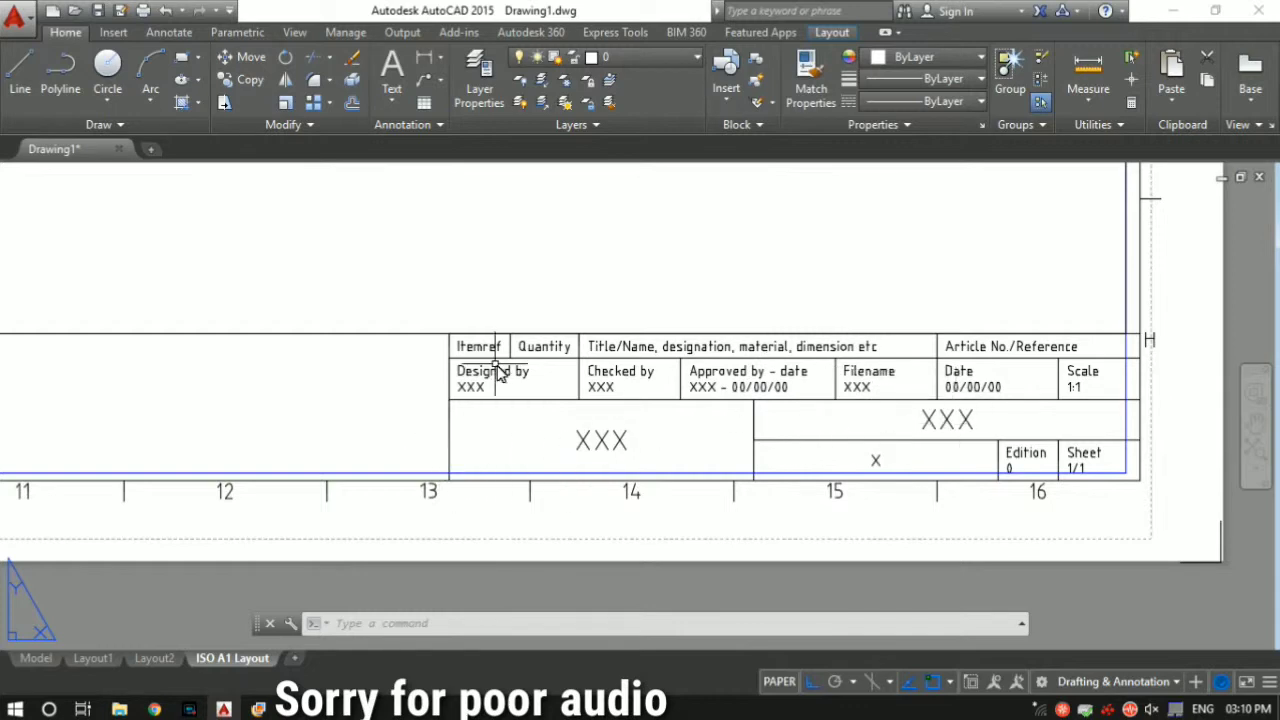
middle_drag(494, 372, 491, 404)
scroll(491, 420, up, 4)
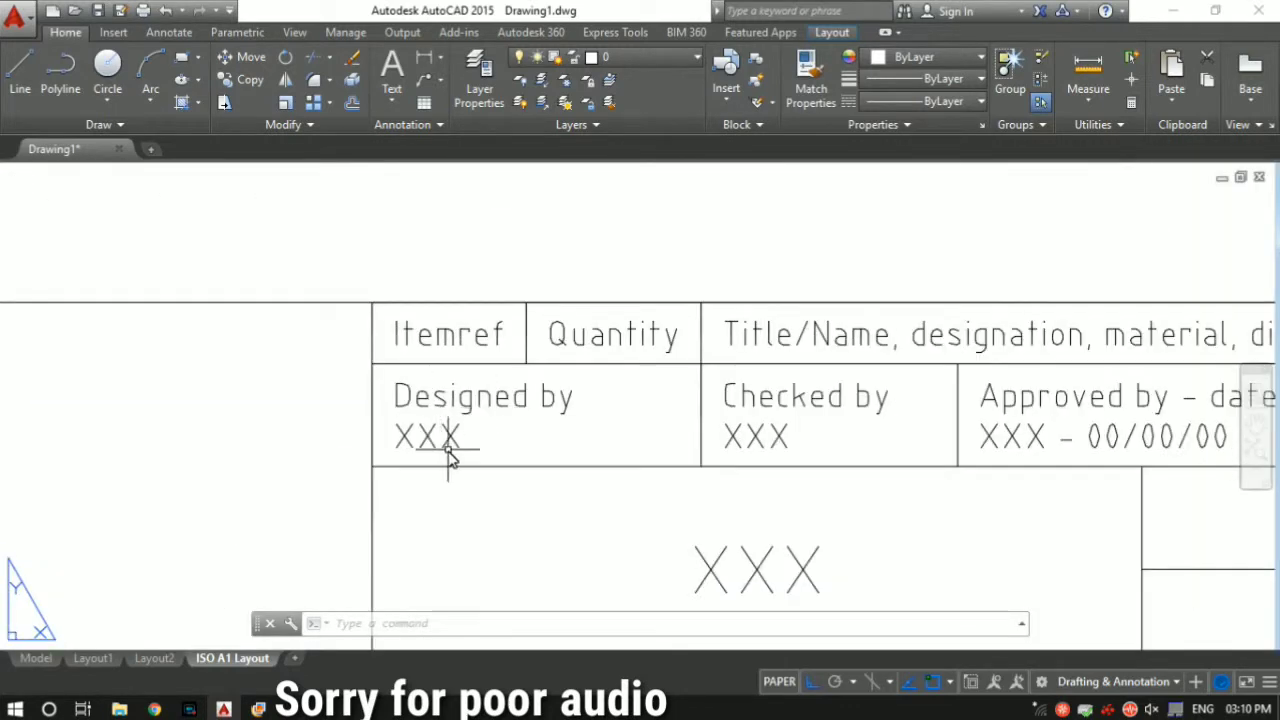
click(447, 440)
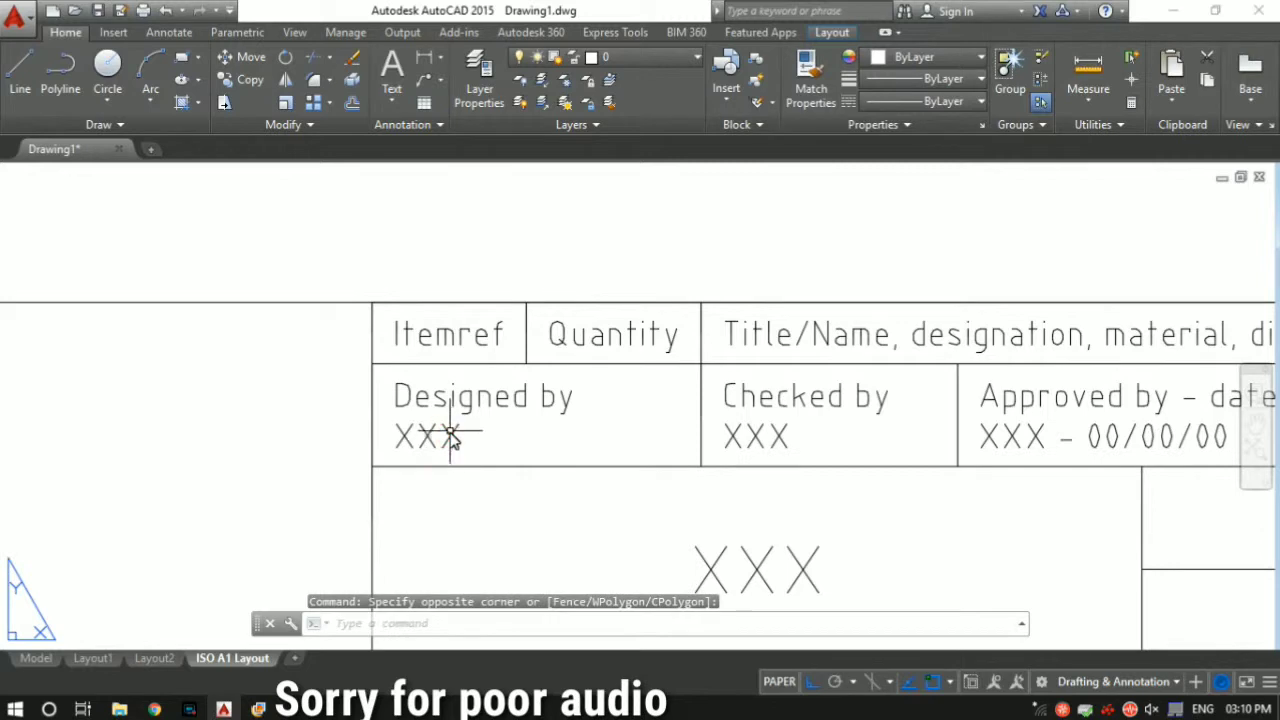
click(450, 435)
double_click(449, 431)
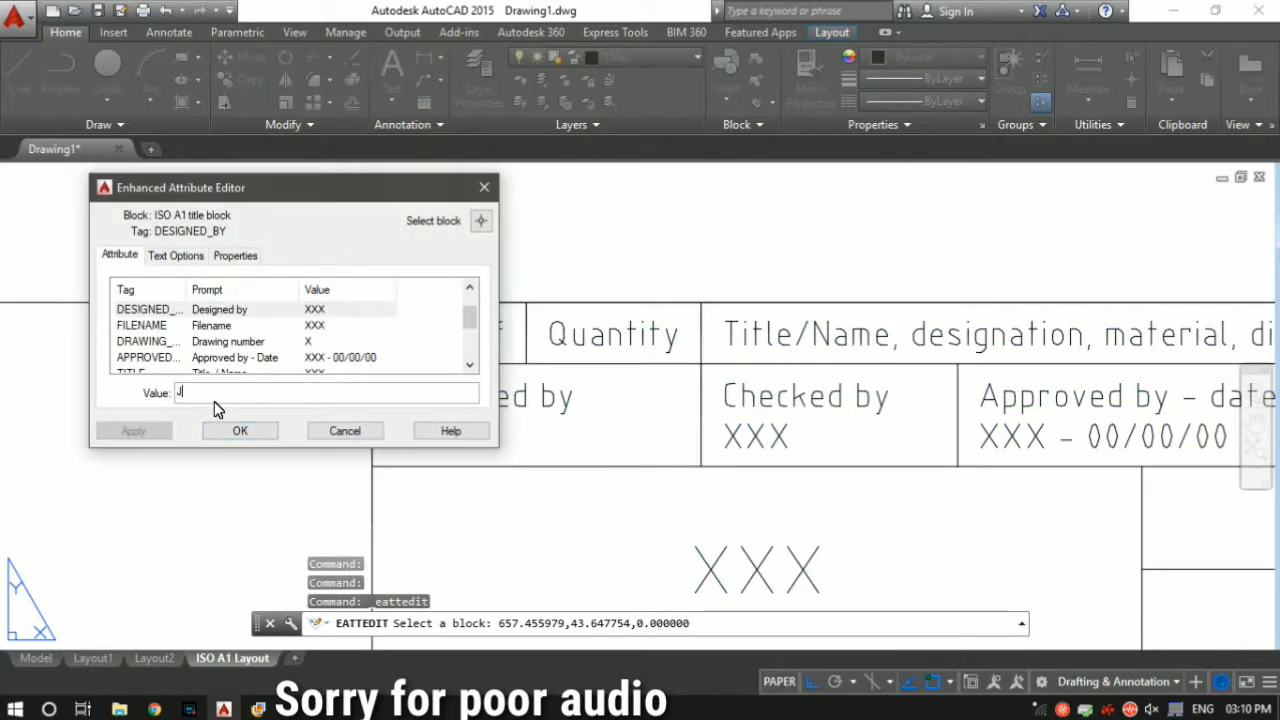
text(JAYESH)
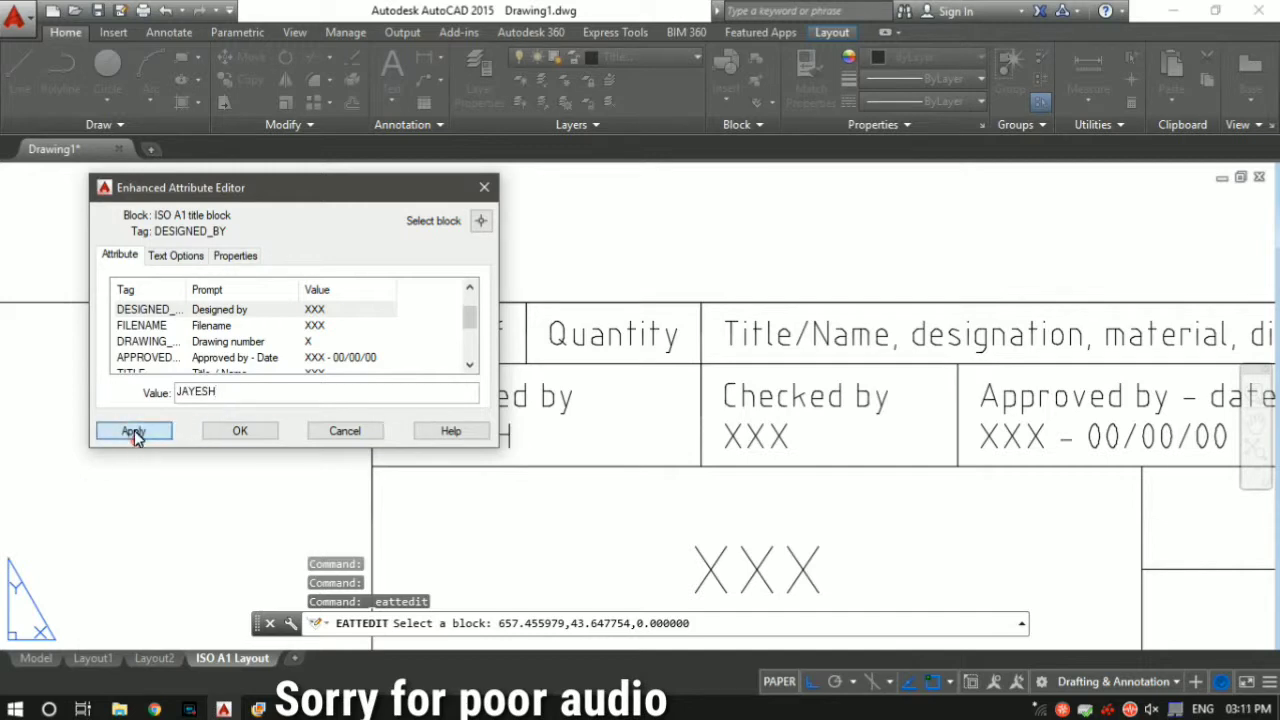
click(134, 430)
click(243, 431)
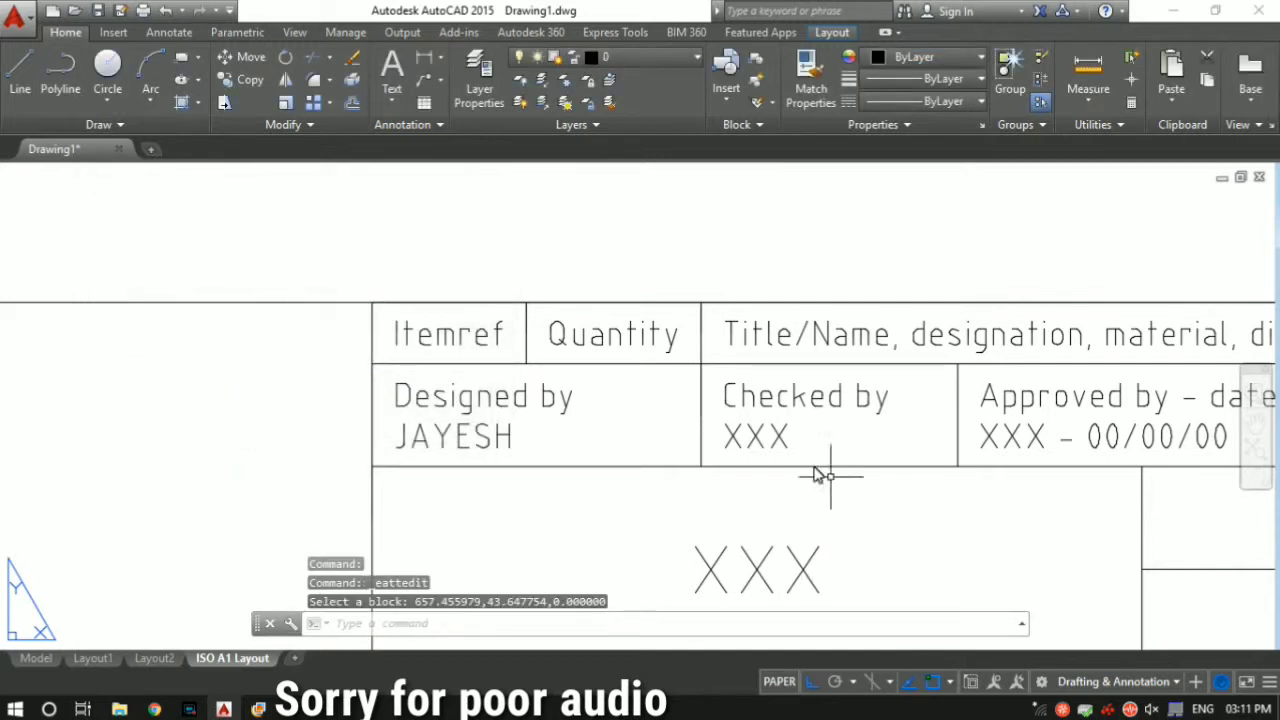
Step: Set the title block's Checked by attribute to YOUTUBE
click(778, 436)
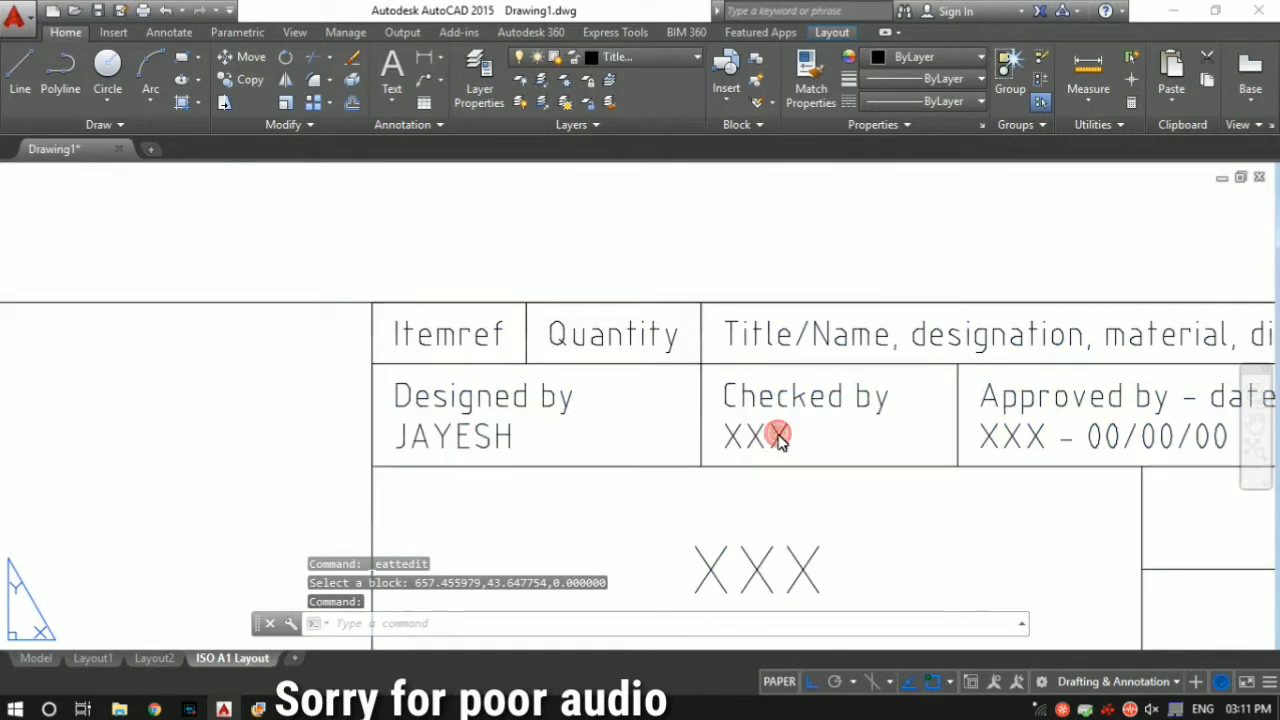
double_click(778, 436)
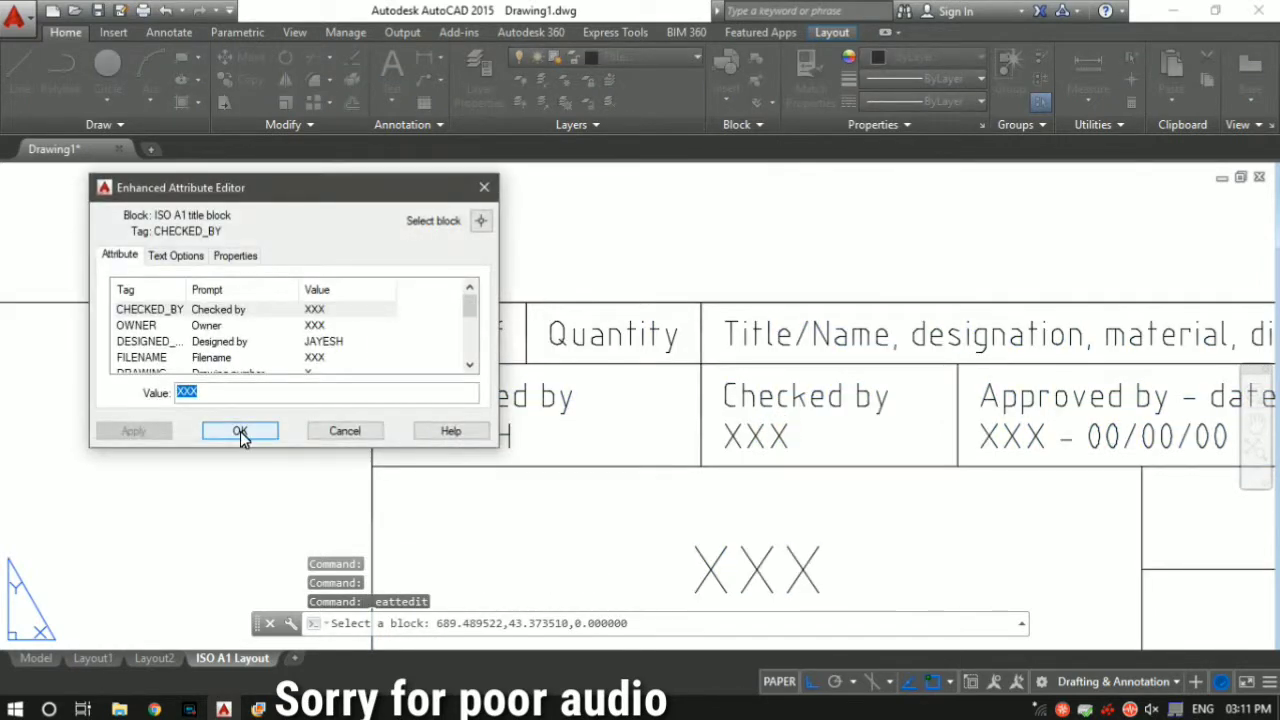
text(YOU)
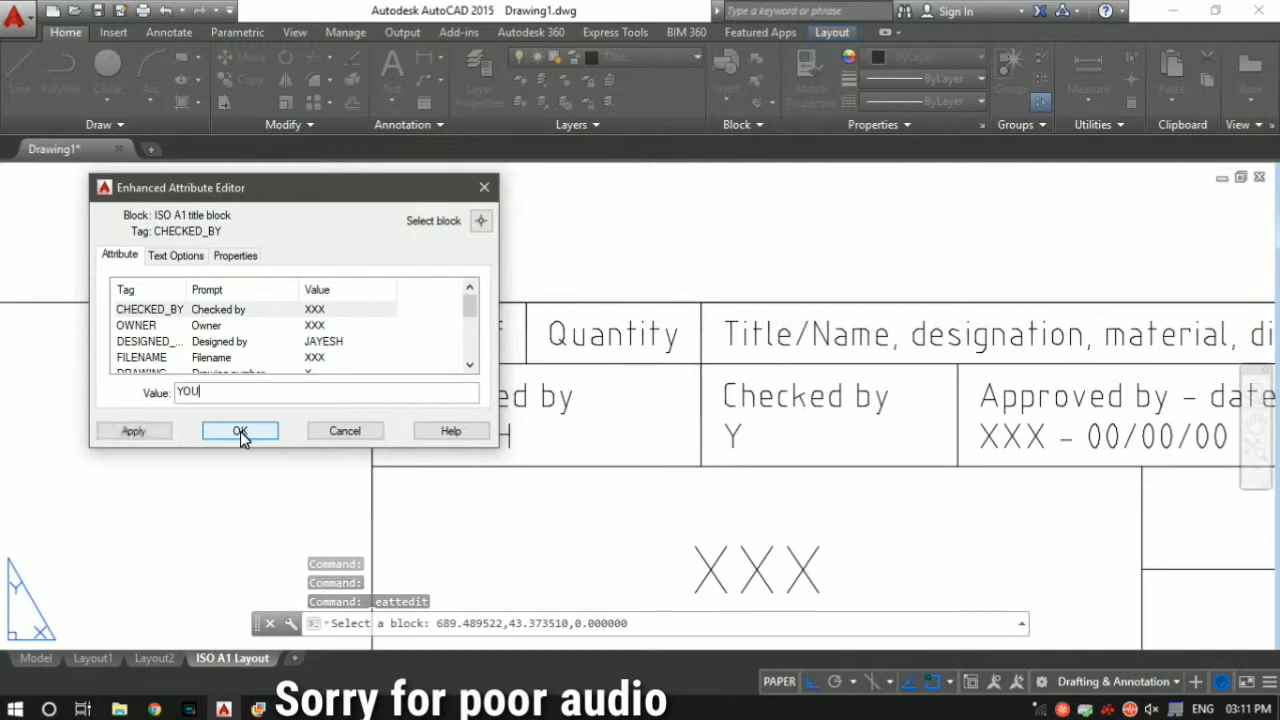
text(TUBE)
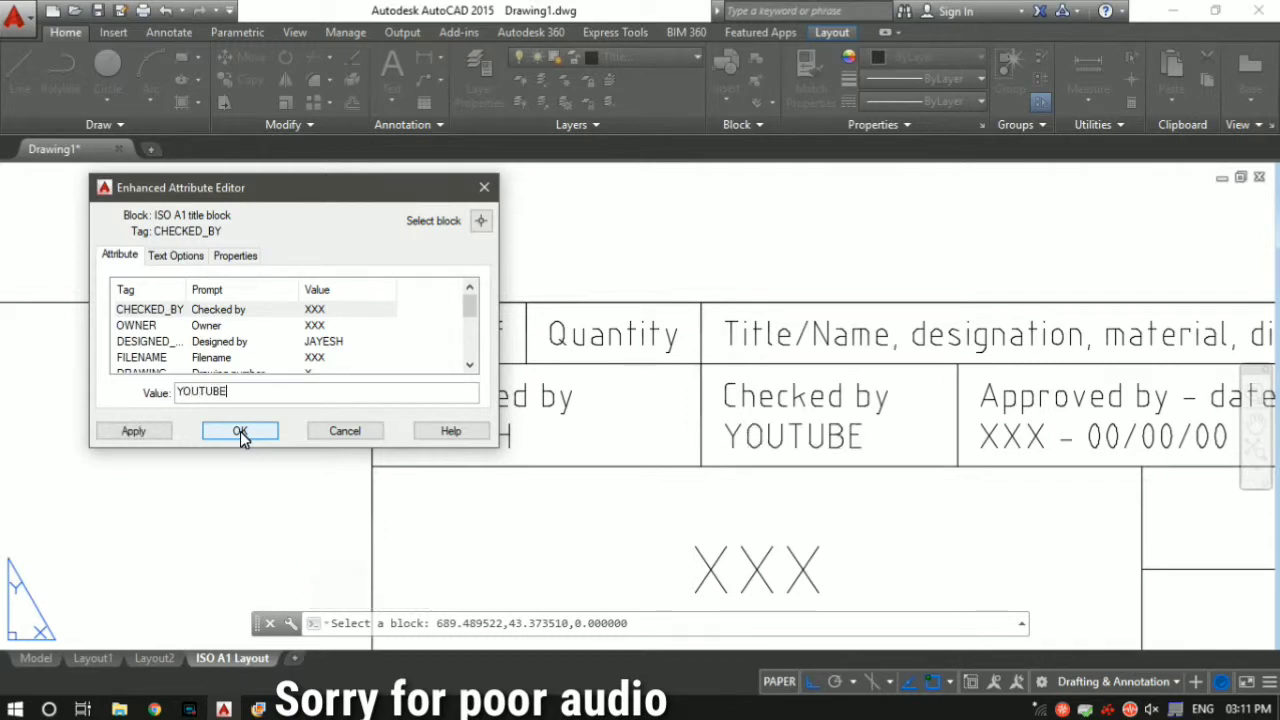
click(240, 431)
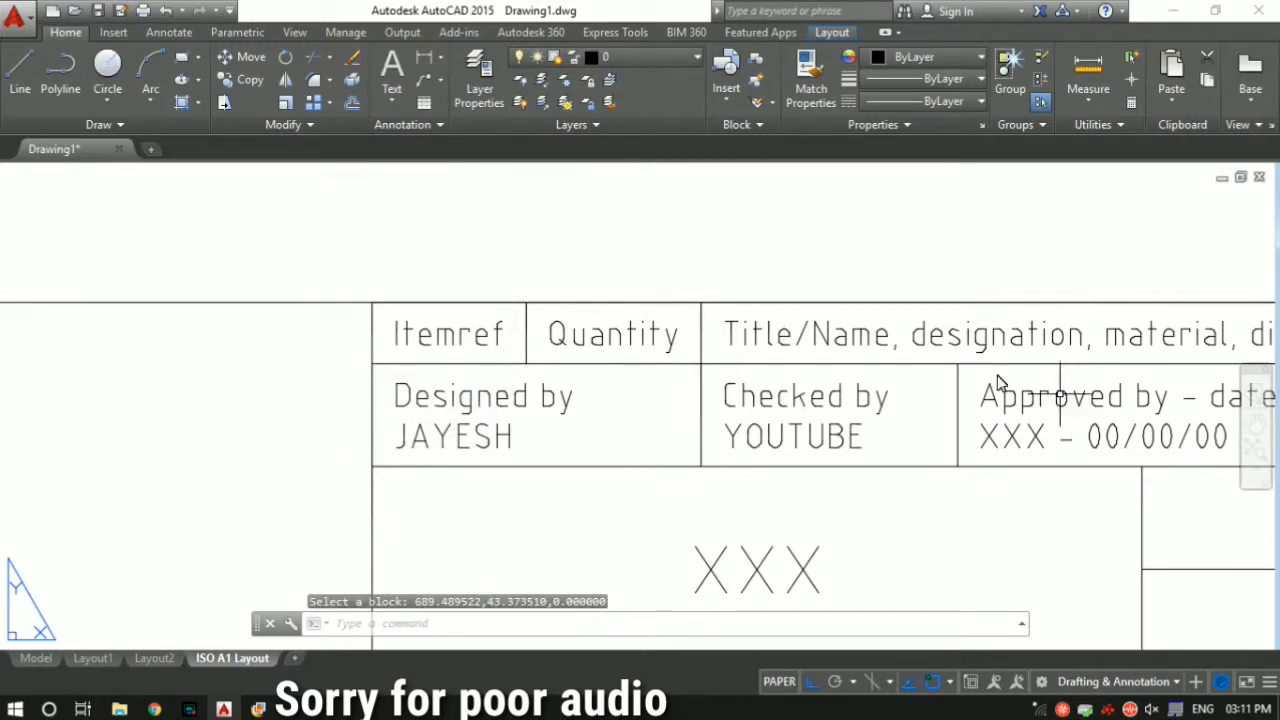
middle_drag(897, 378, 661, 371)
middle_drag(810, 396, 664, 334)
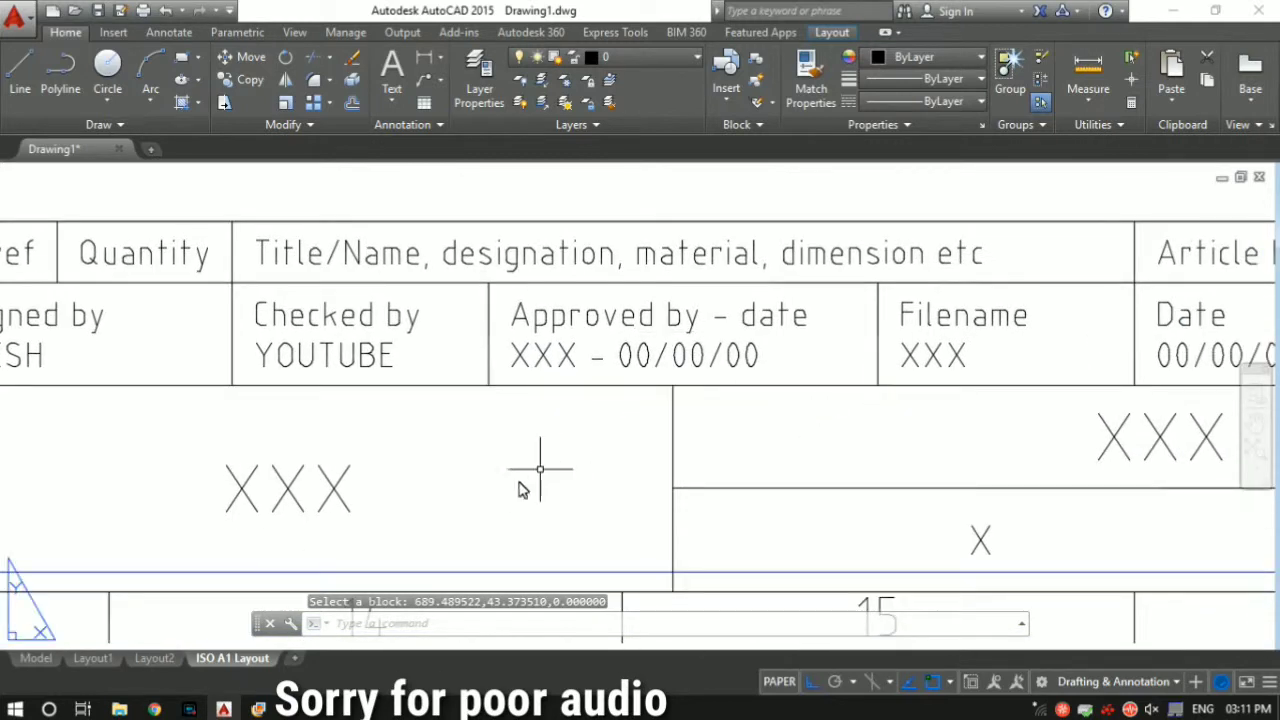
scroll(515, 476, down, 2)
middle_drag(515, 476, 533, 399)
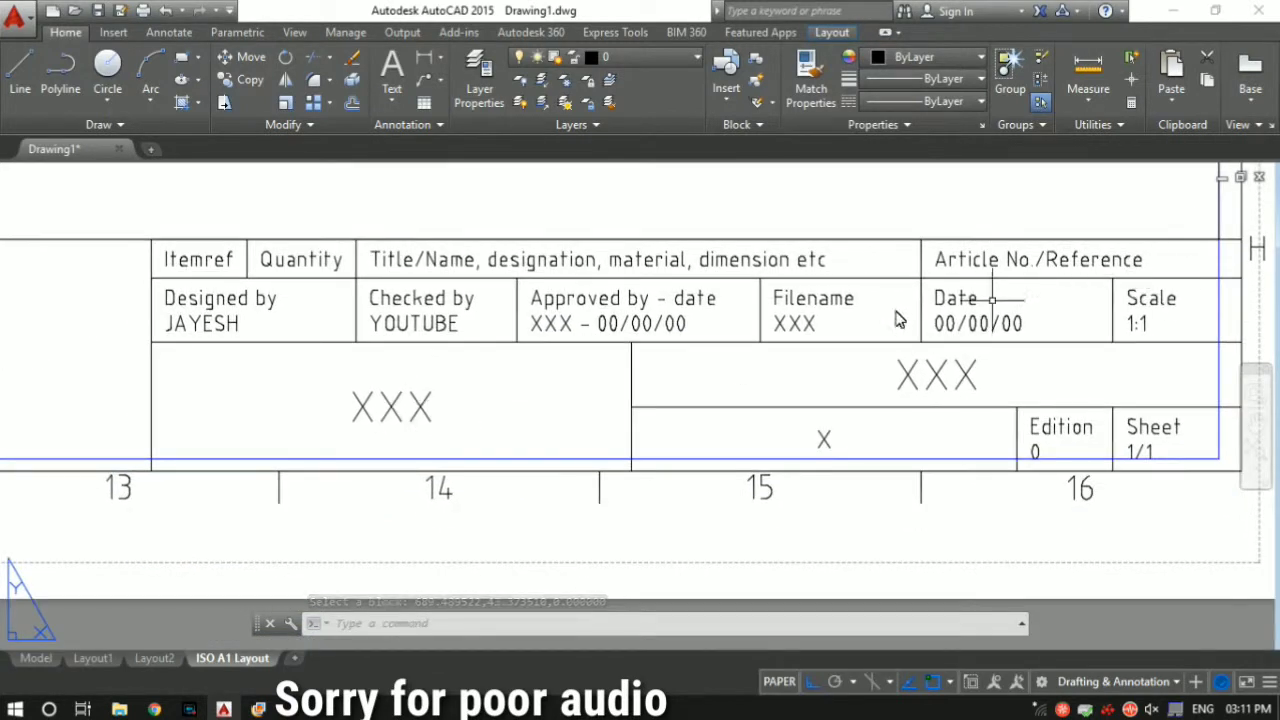
scroll(358, 262, up, 2)
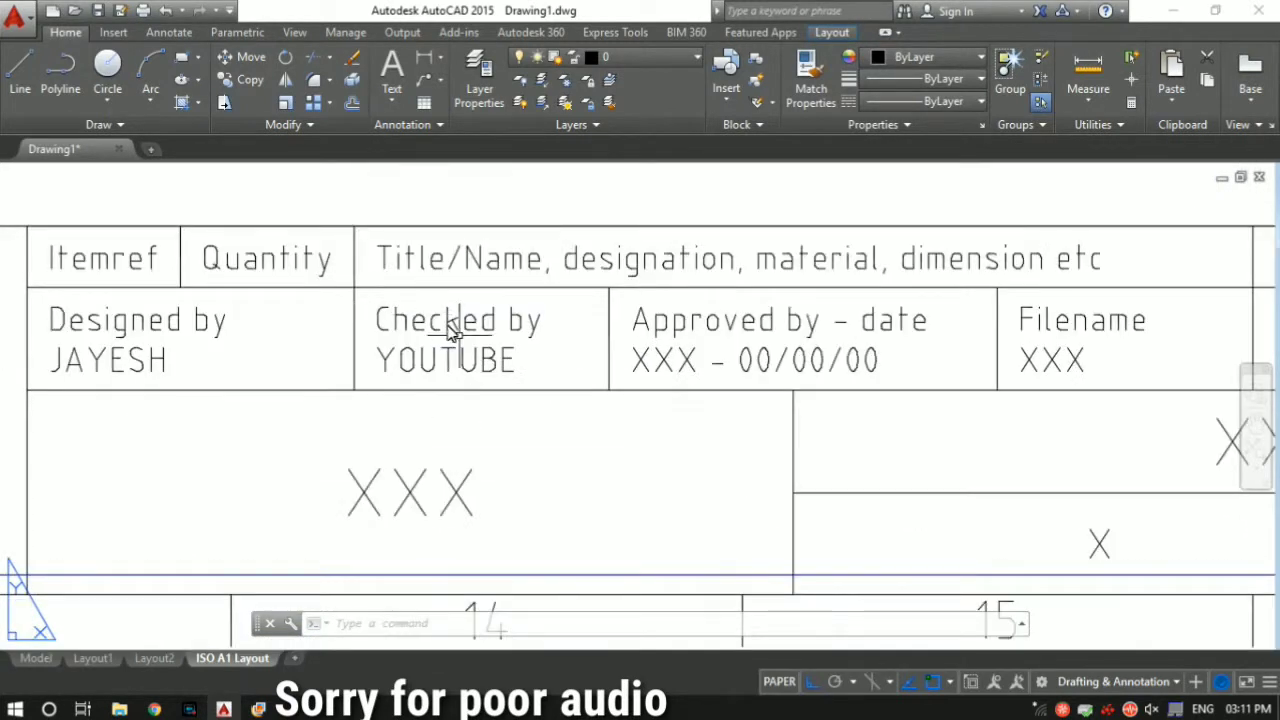
scroll(450, 322, up, 2)
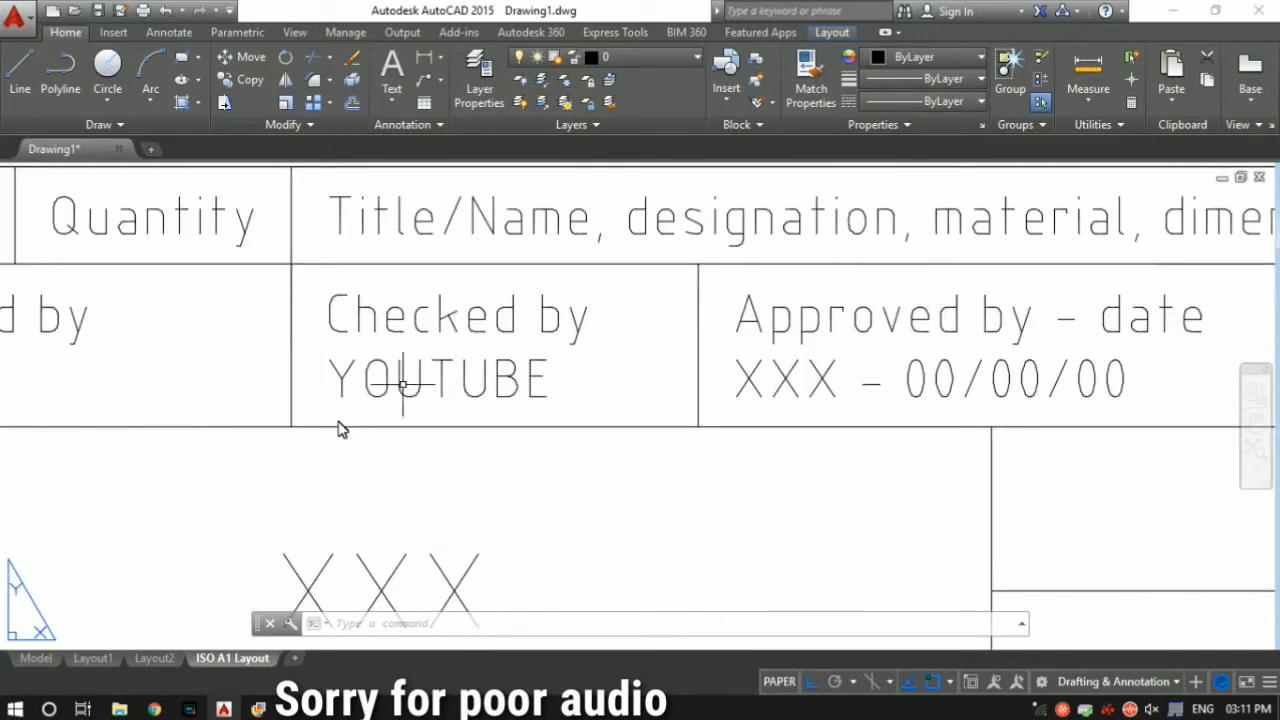
double_click(537, 316)
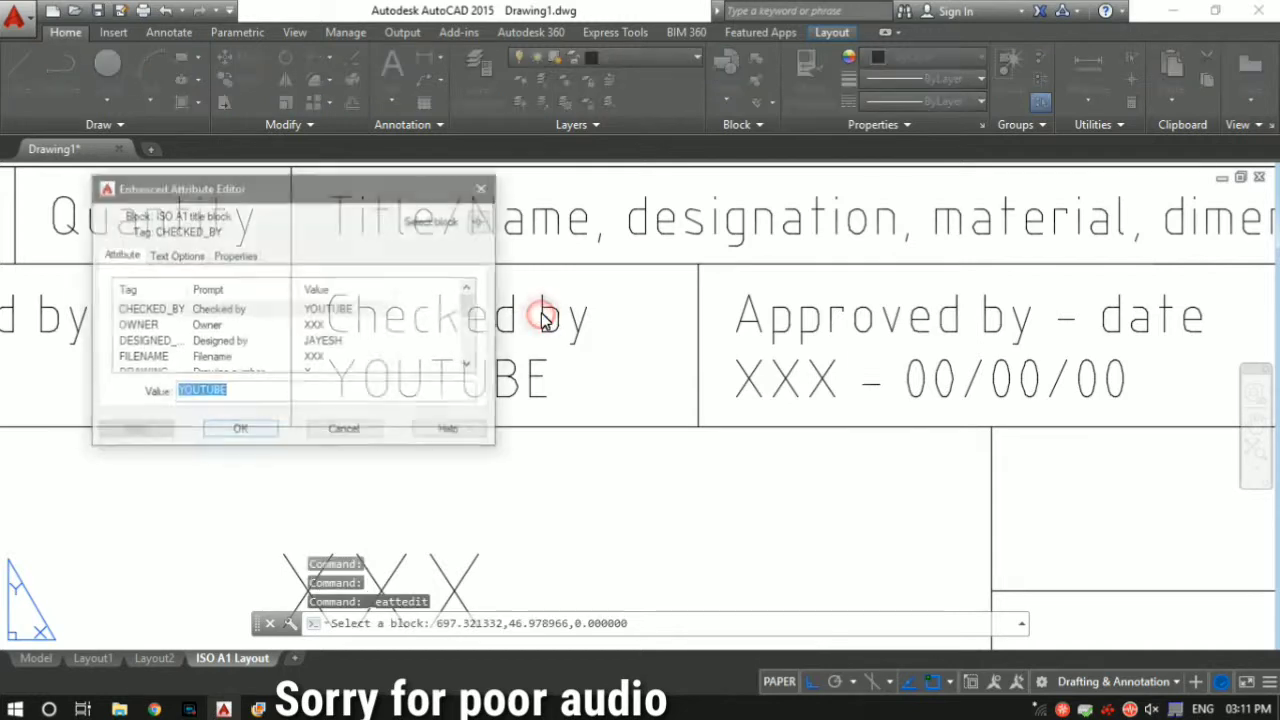
click(358, 436)
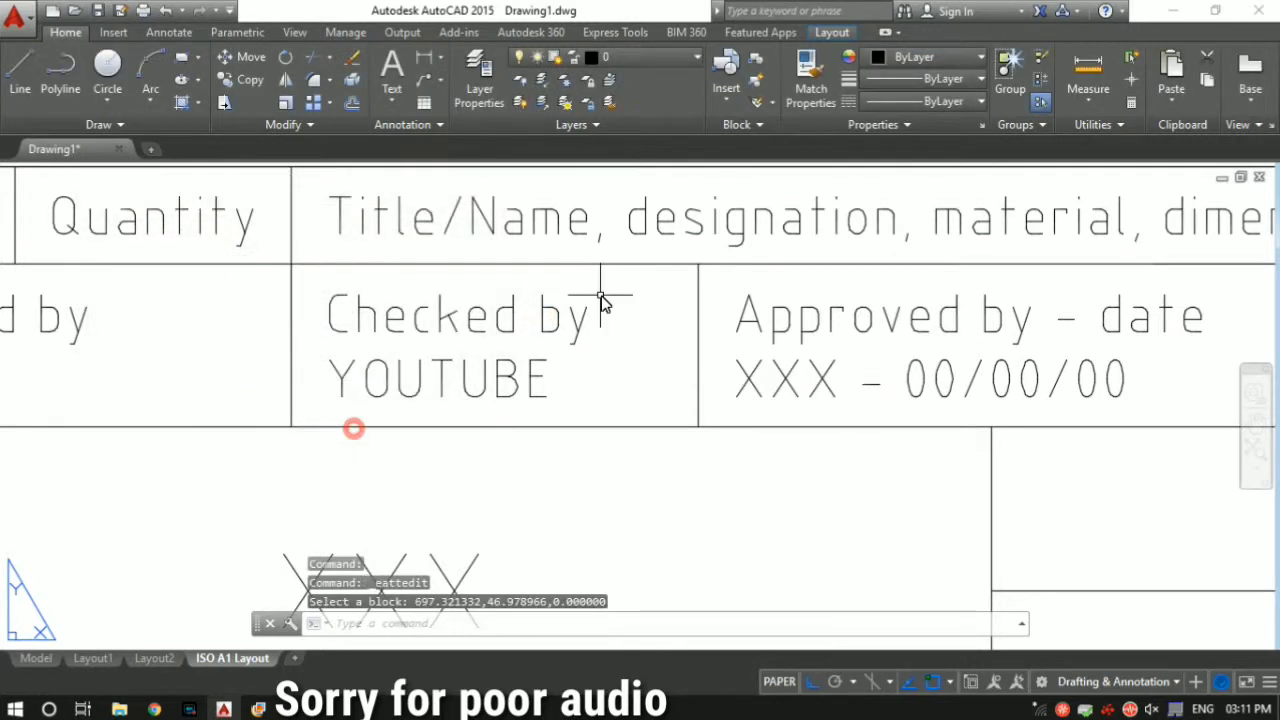
Step: Open the ISO A1 title block in the Block Editor
click(540, 316)
right_click(542, 311)
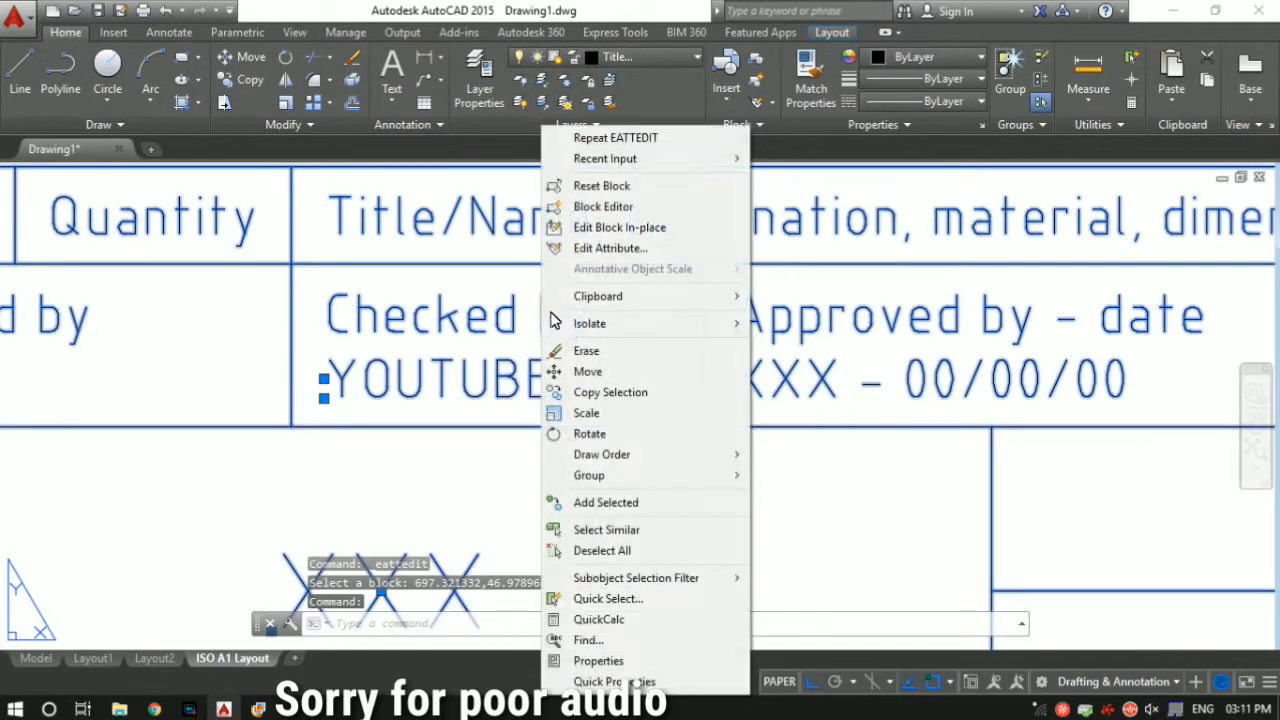
click(600, 212)
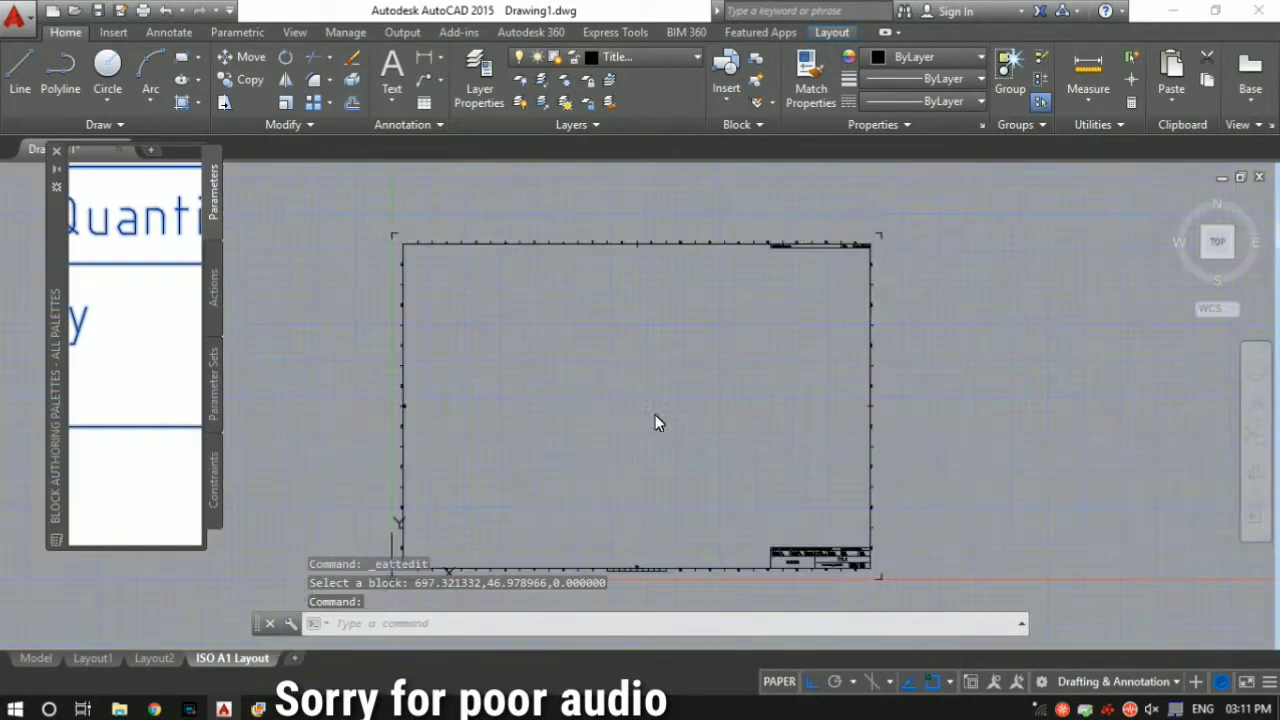
Step: Replace the Checked by label text in the title block with Client Name
middle_drag(712, 465, 678, 357)
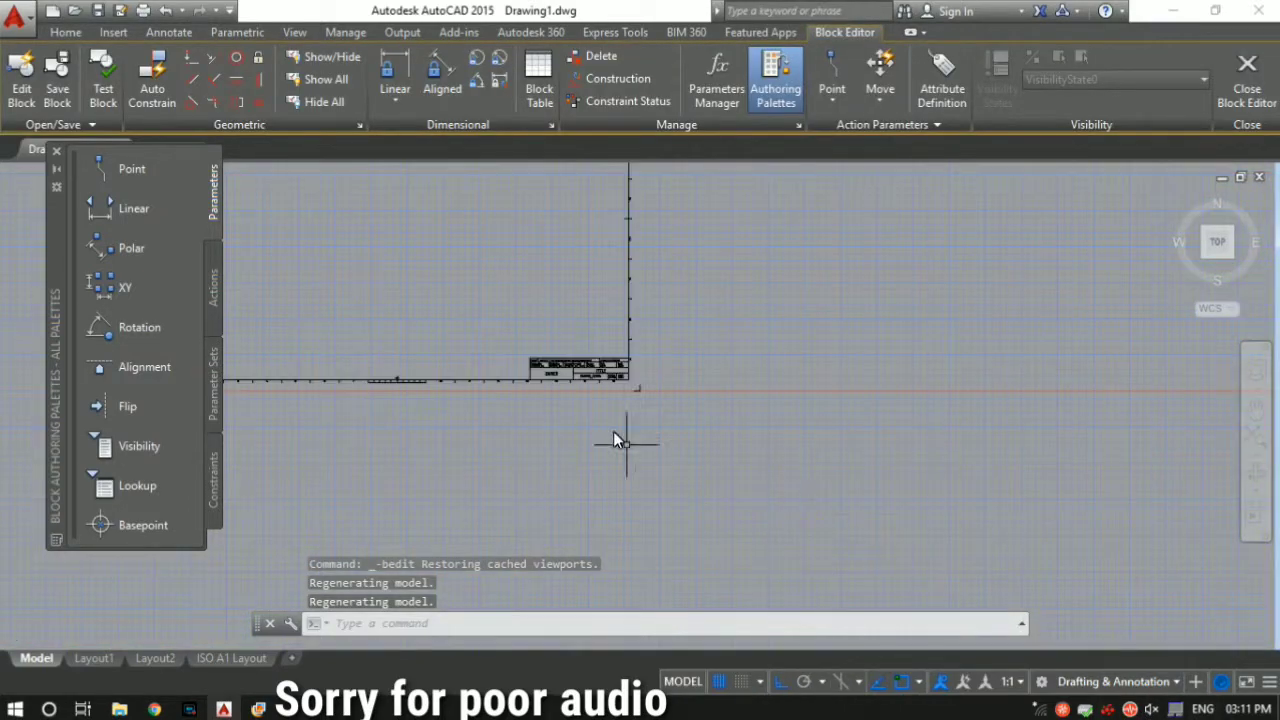
scroll(514, 400, up, 8)
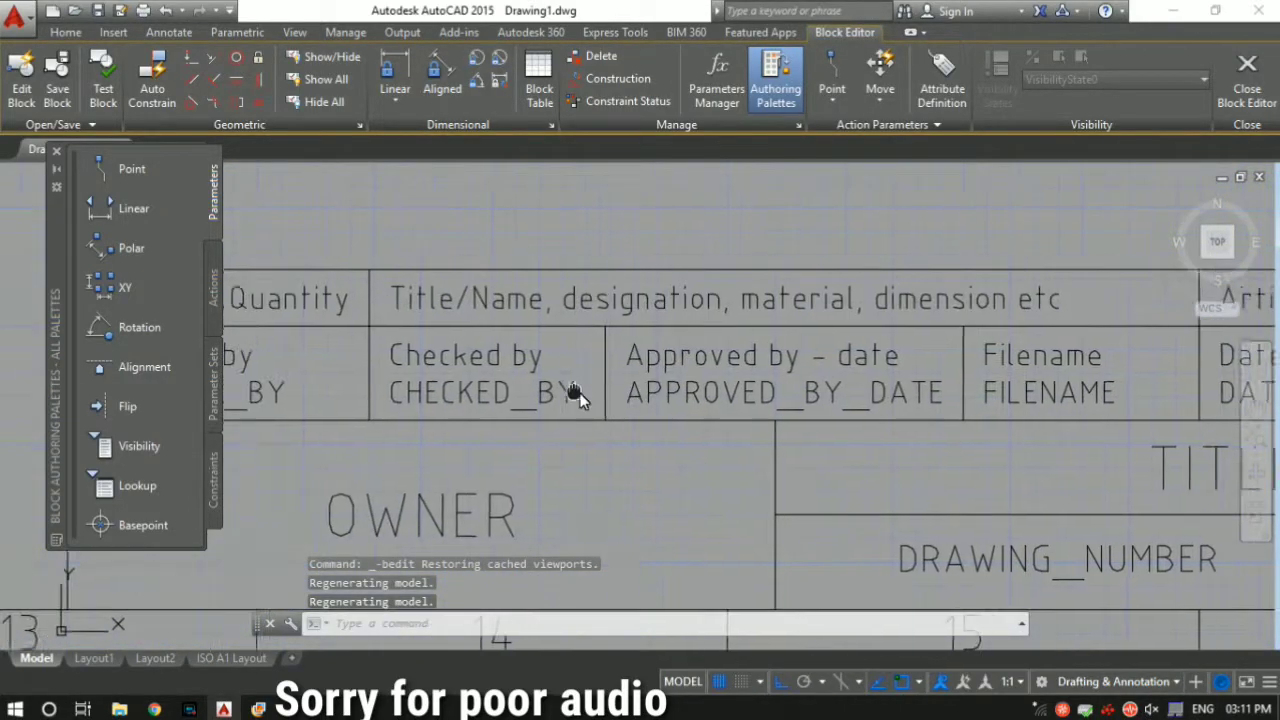
scroll(480, 361, up, 3)
click(462, 361)
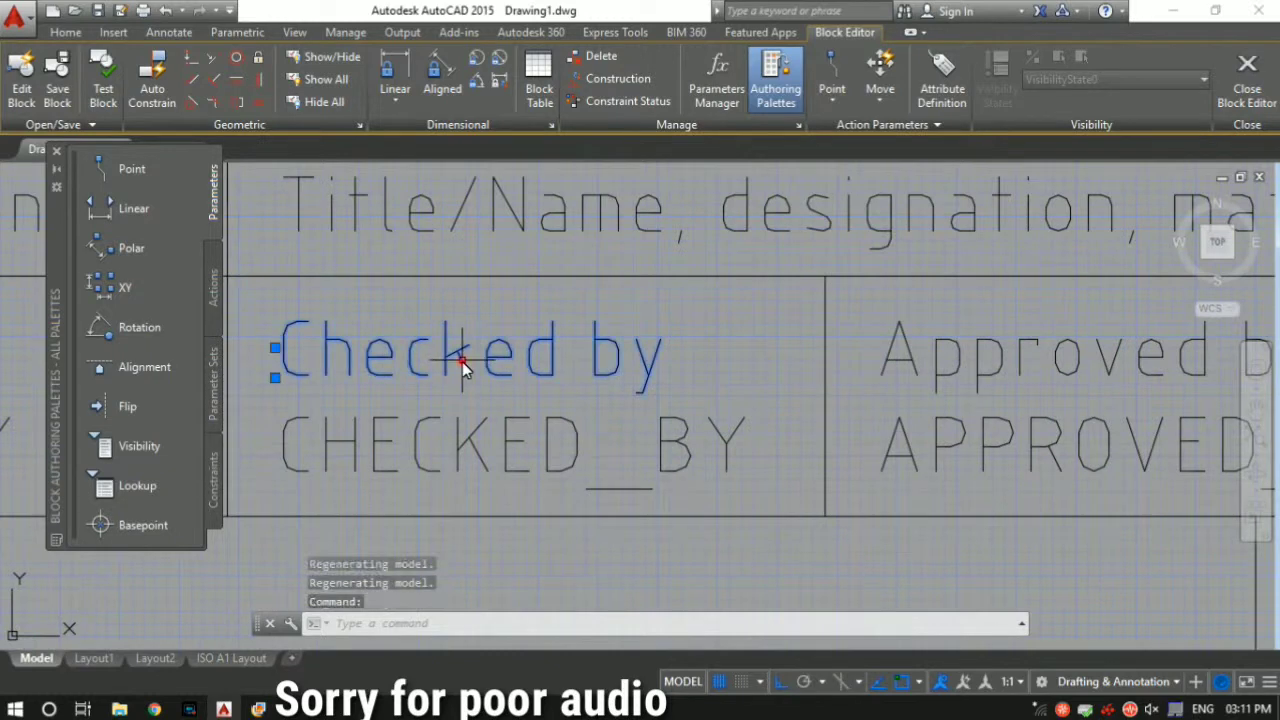
double_click(462, 361)
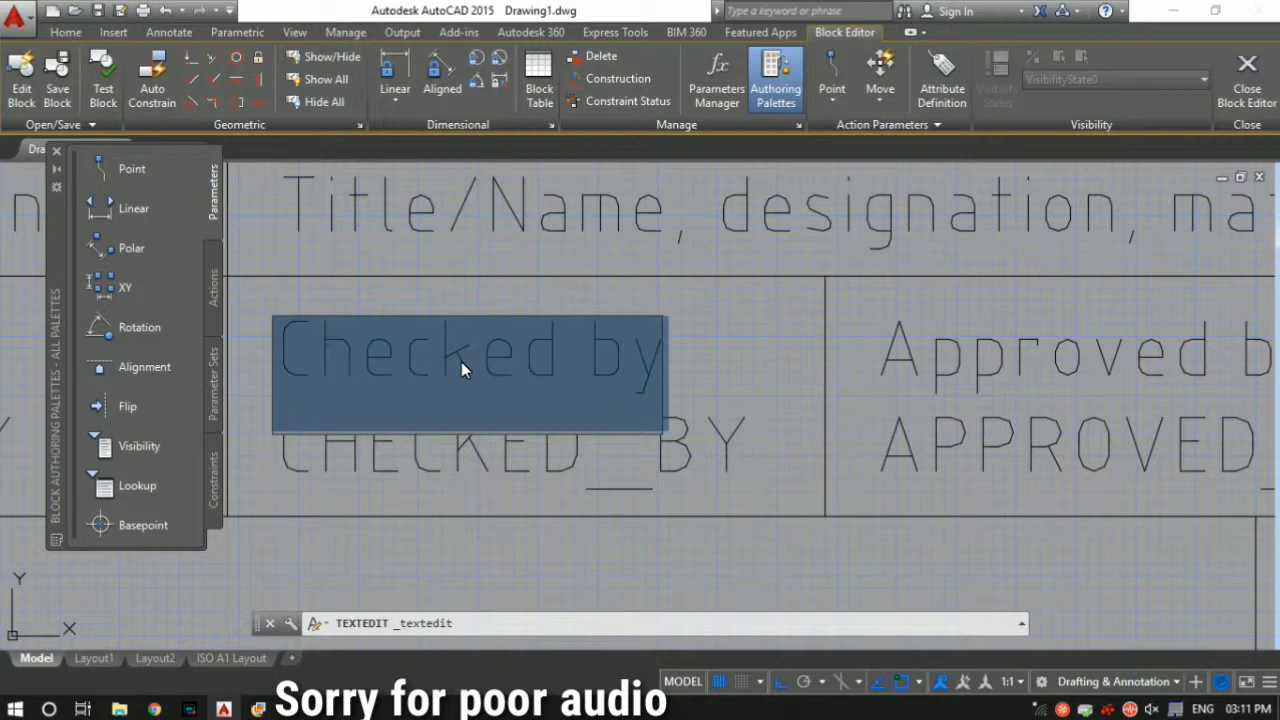
text(C)
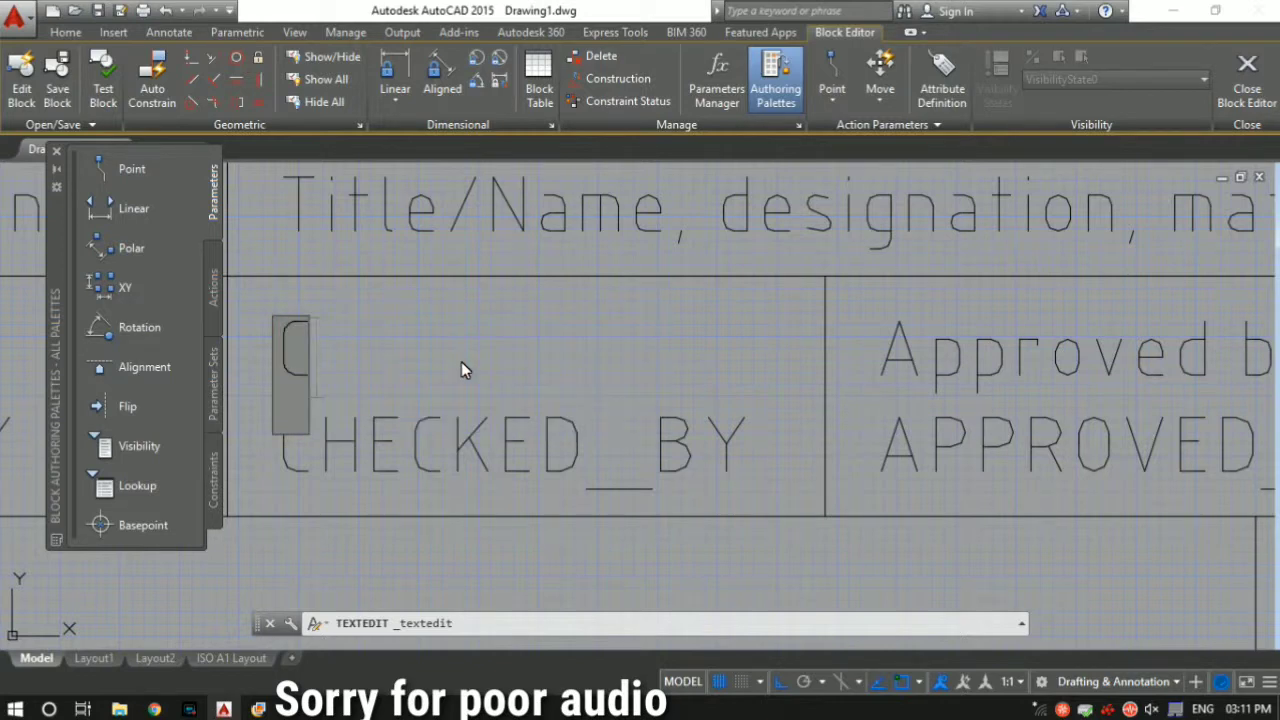
text(lient)
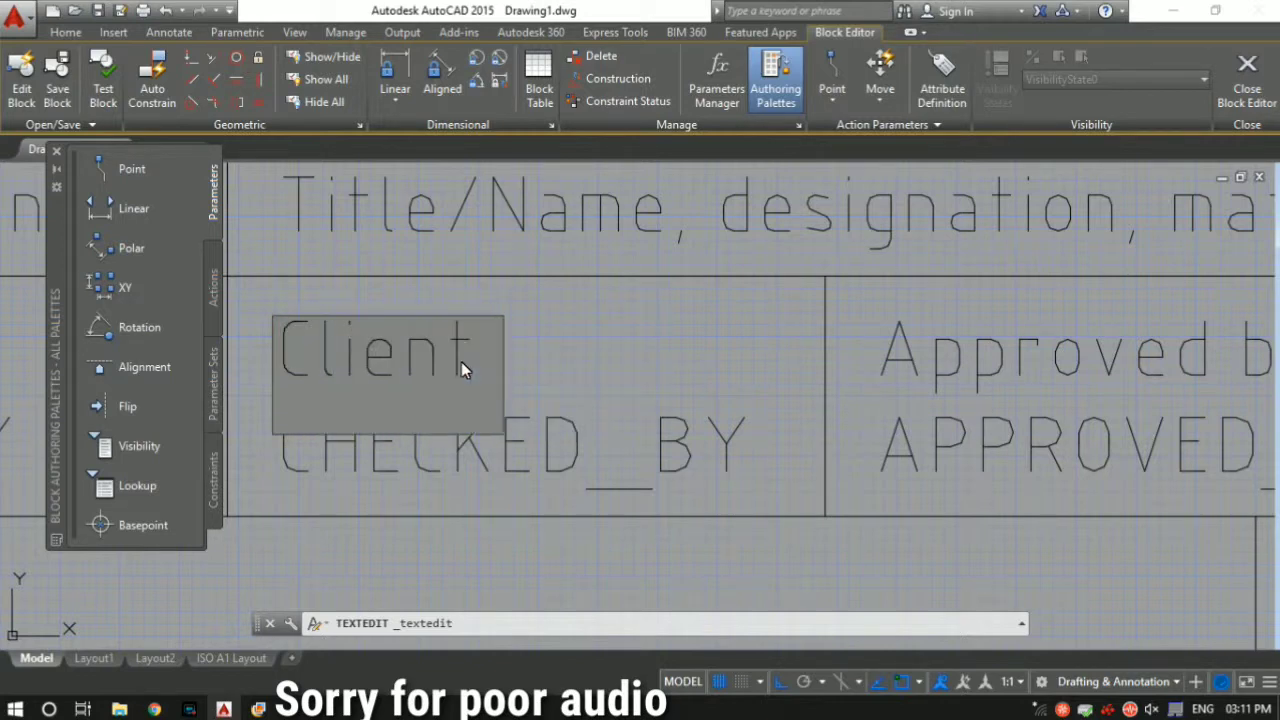
text( Name)
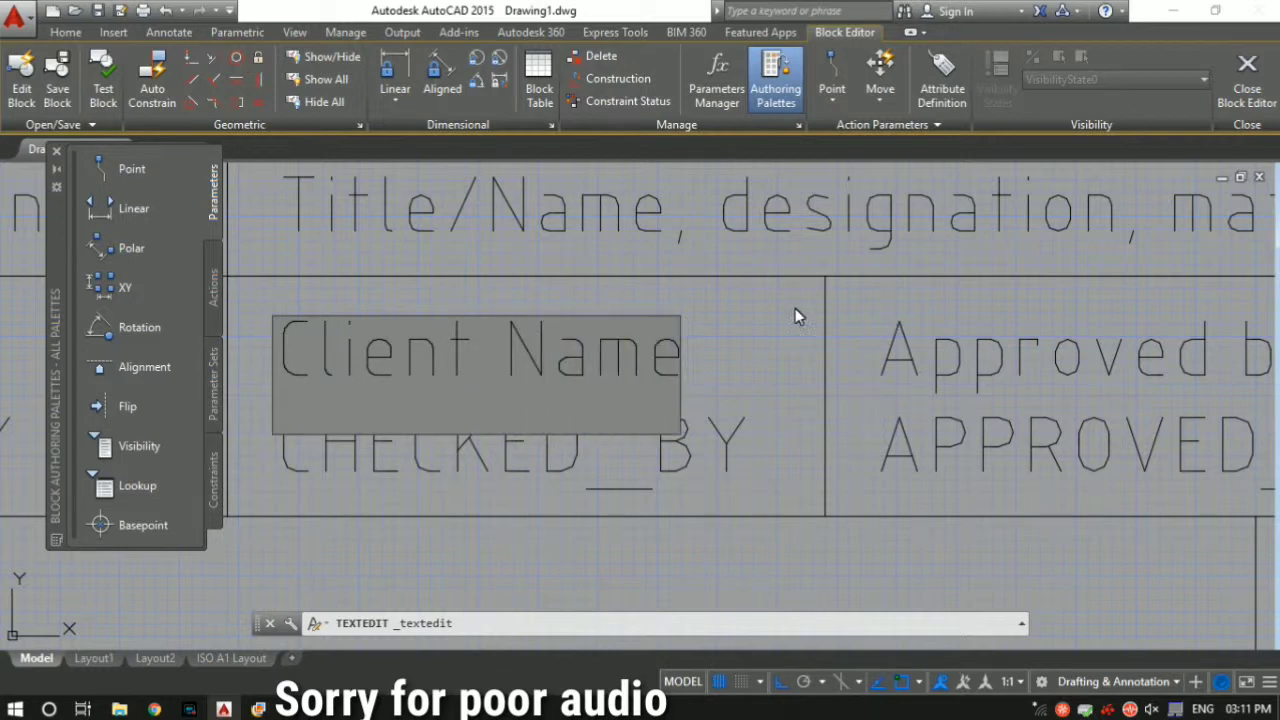
click(797, 375)
Step: Close the Block Editor, saving the changes to the ISO A1 title block
click(1247, 80)
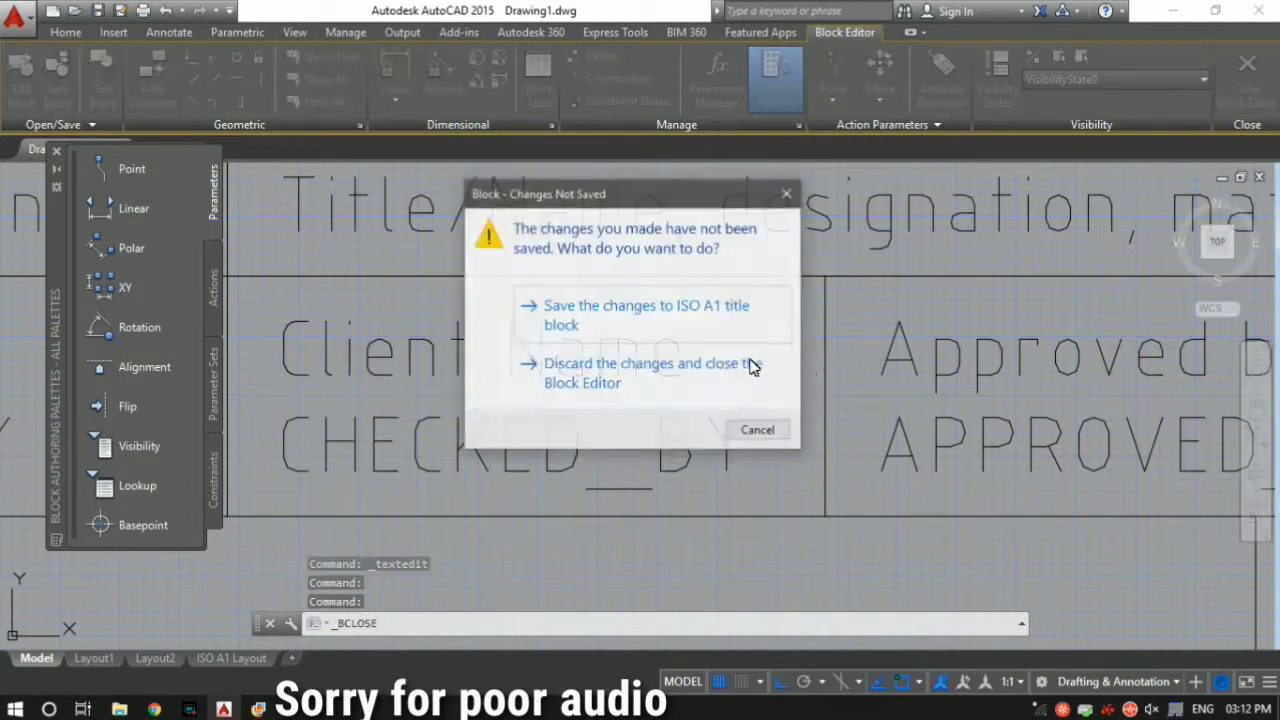
click(706, 337)
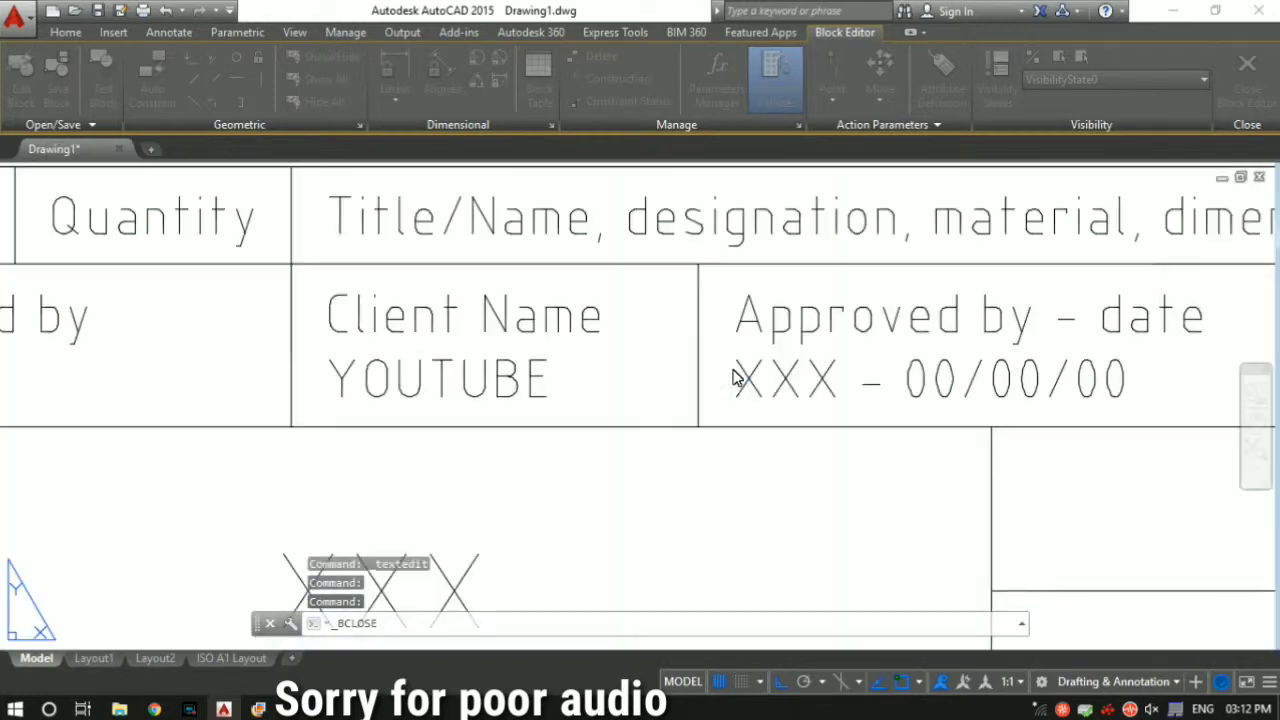
scroll(471, 318, down, 1)
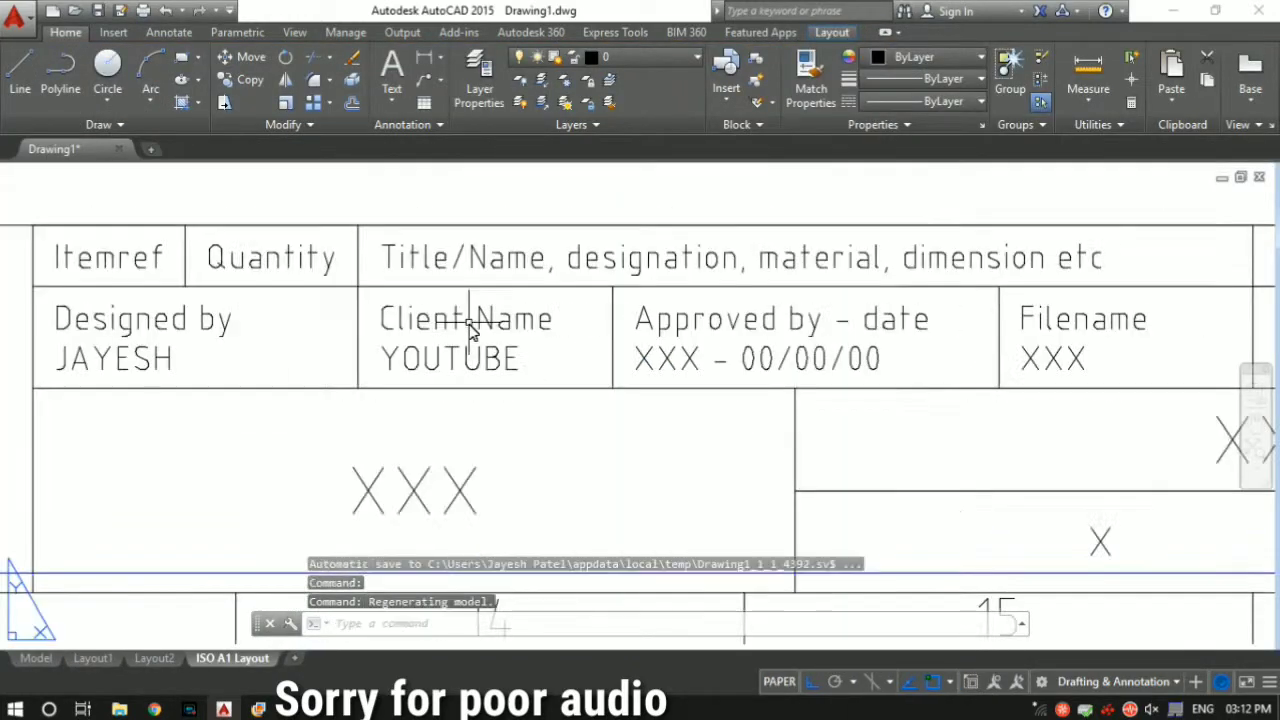
scroll(458, 324, up, 3)
scroll(460, 325, down, 3)
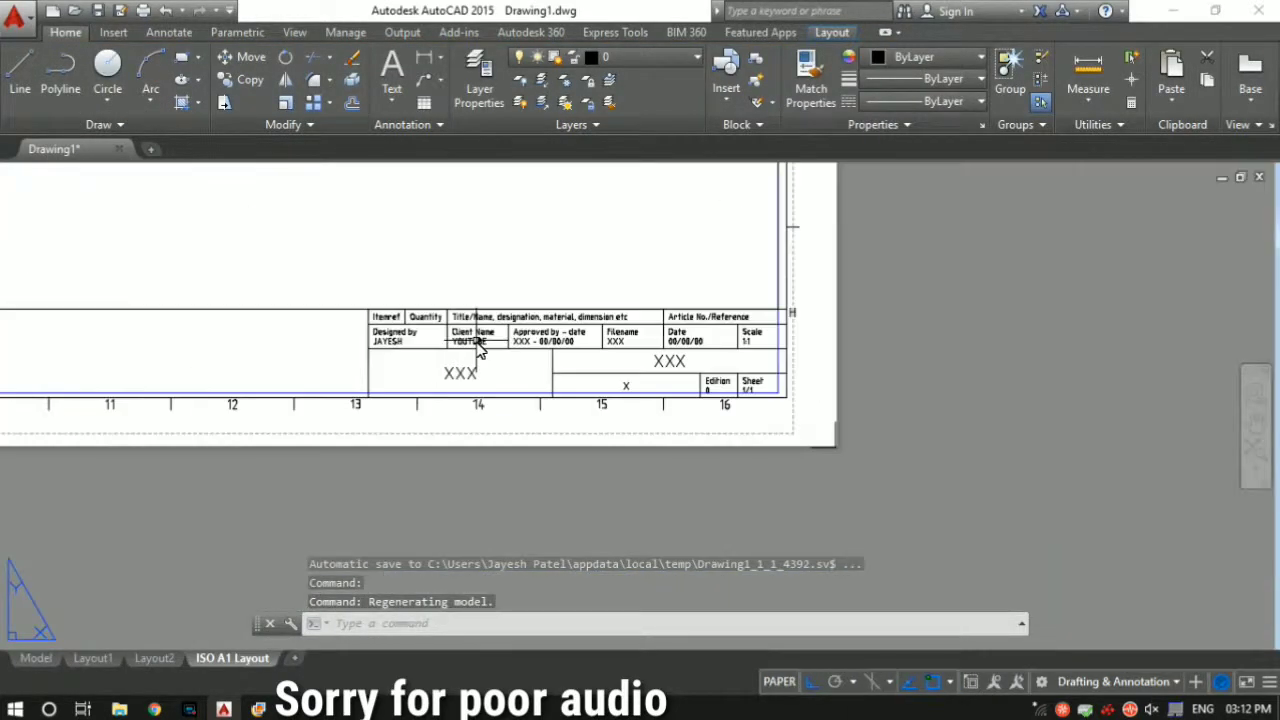
Step: Configure the ISO A1 Layout plot with DWG To PDF.pc3, ISO A1 (594.00 x 841.00 MM) paper and Fit to paper, and apply it to the layout
middle_drag(486, 337, 668, 460)
scroll(633, 398, down, 5)
mouse_move(609, 366)
middle_down()
mouse_move(680, 440)
mouse_move(621, 372)
middle_up()
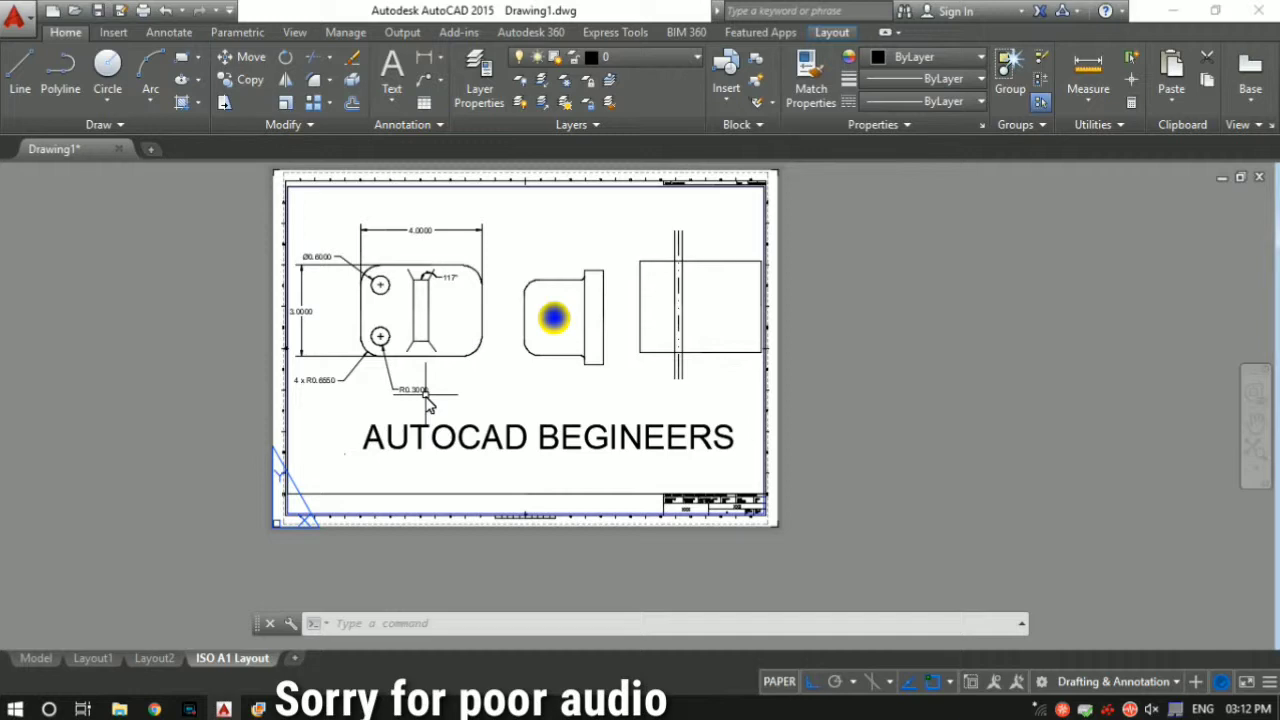
key(ctrl+p)
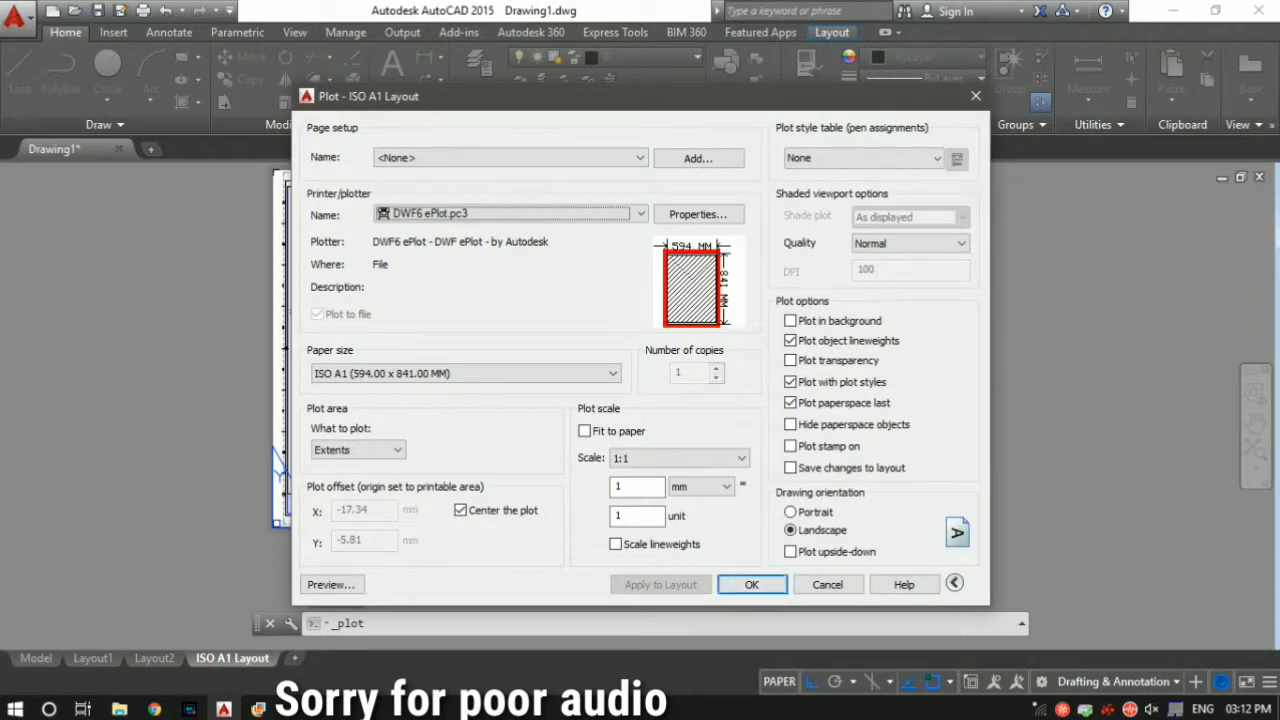
click(541, 216)
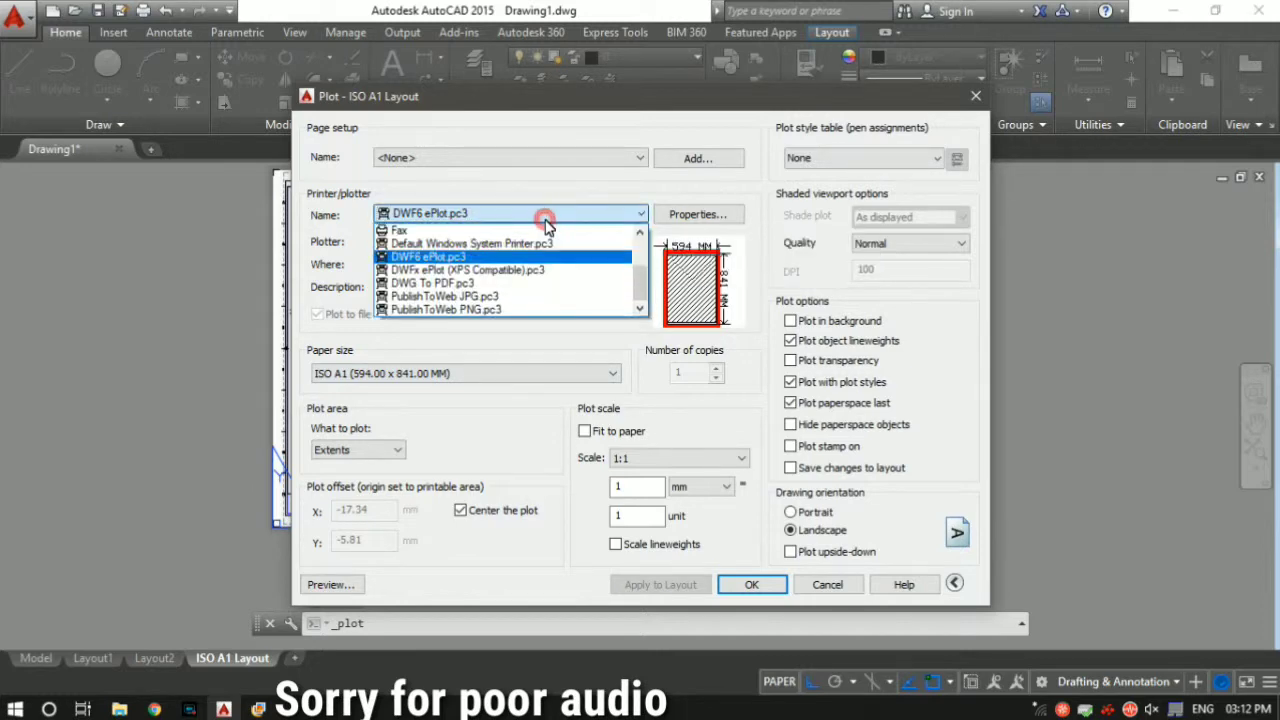
click(522, 284)
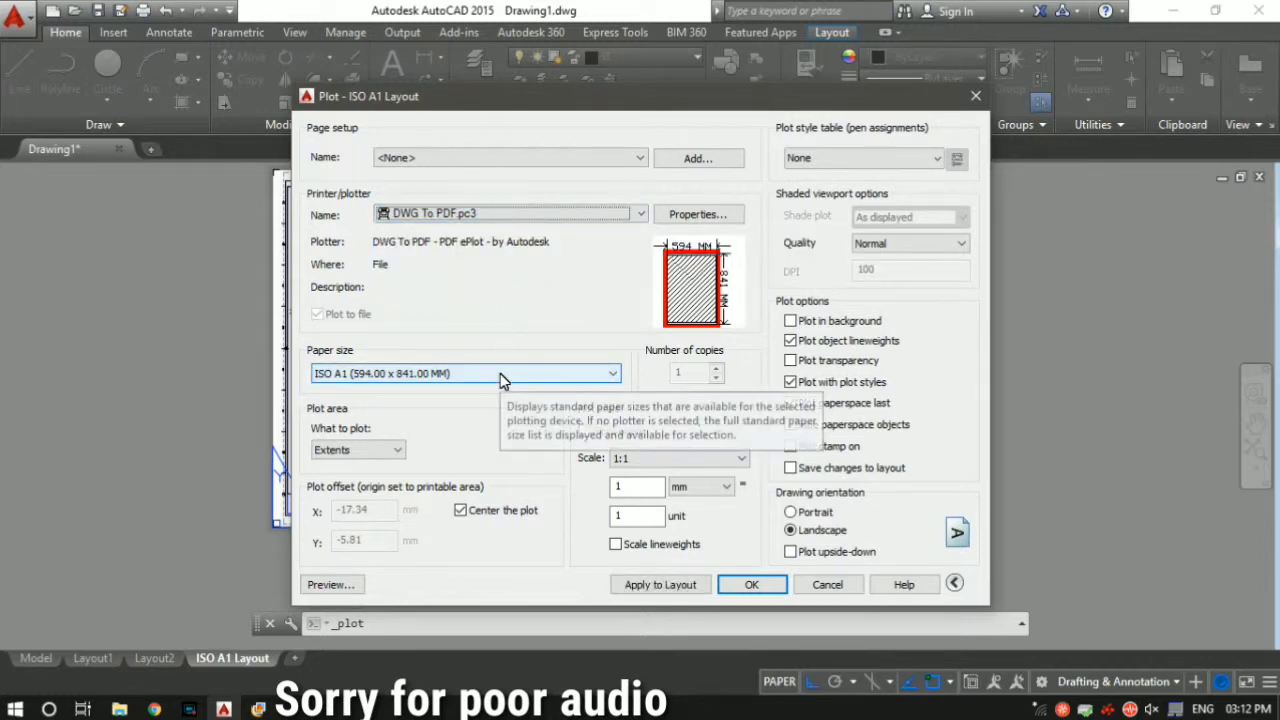
click(496, 373)
click(497, 393)
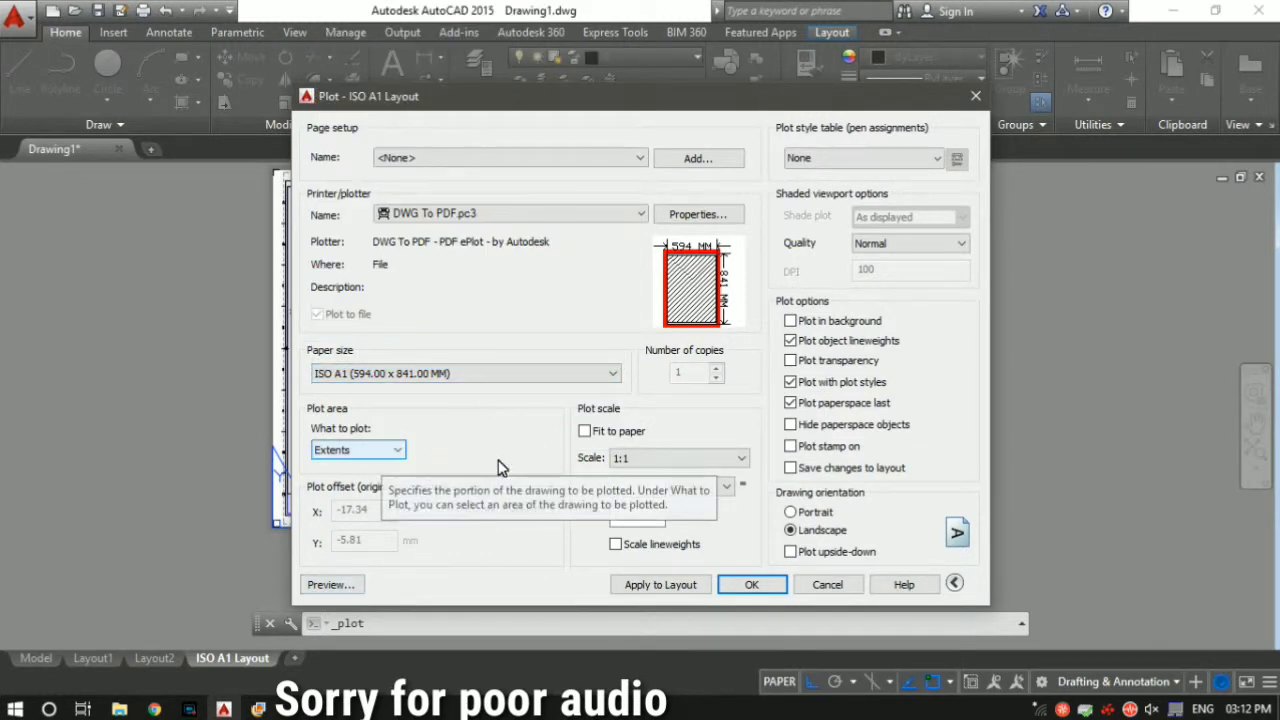
click(584, 433)
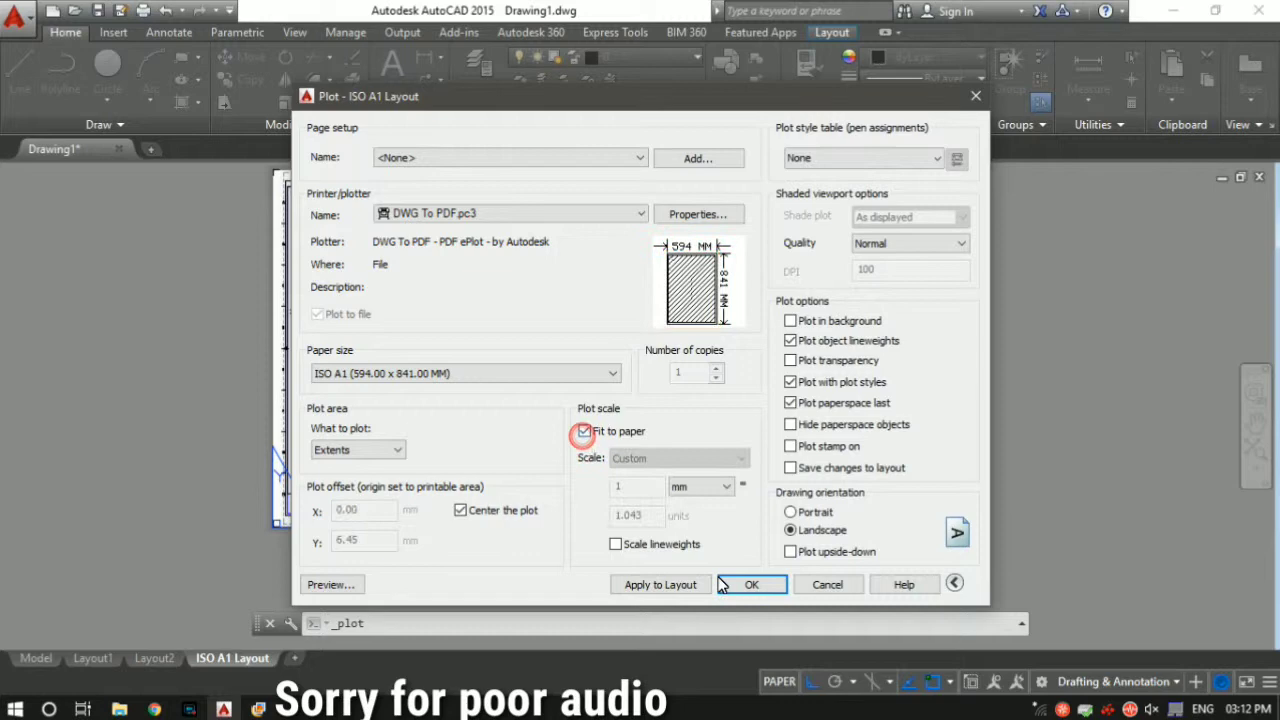
click(651, 583)
Step: Preview the plot and save it in Documents as Drawing1-ISO A1 Layout.pdf
click(333, 585)
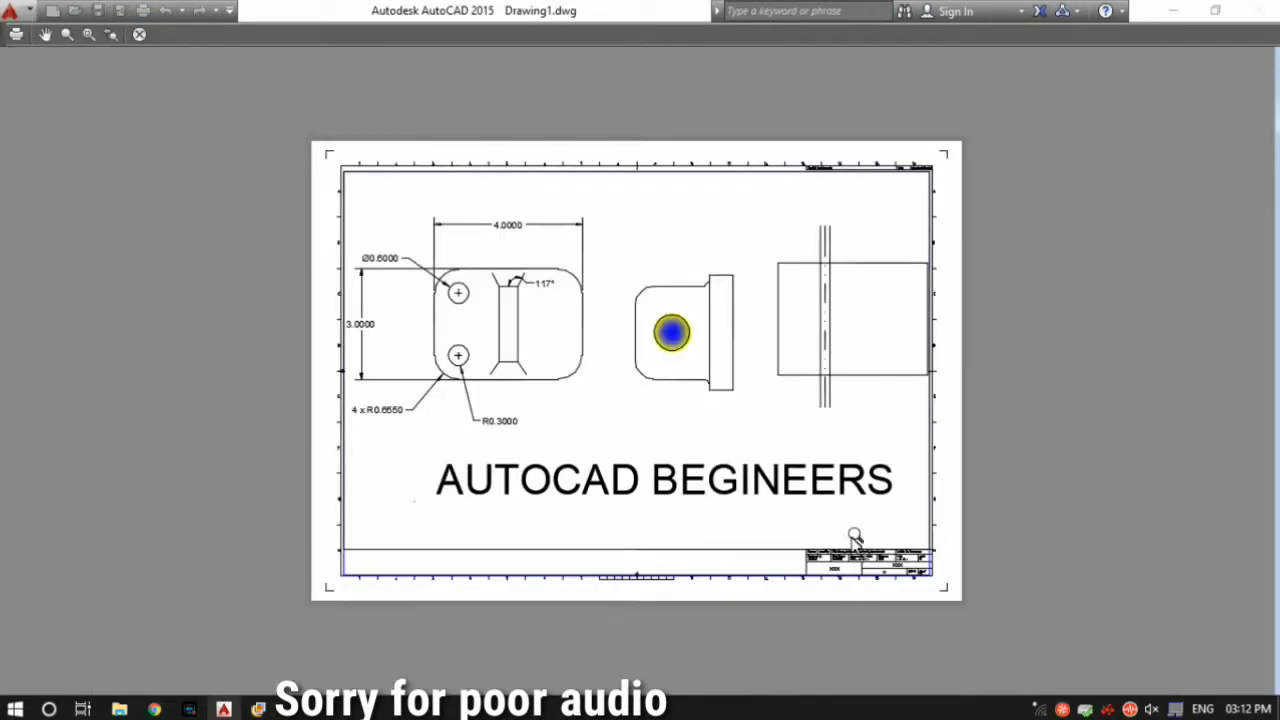
key(Escape)
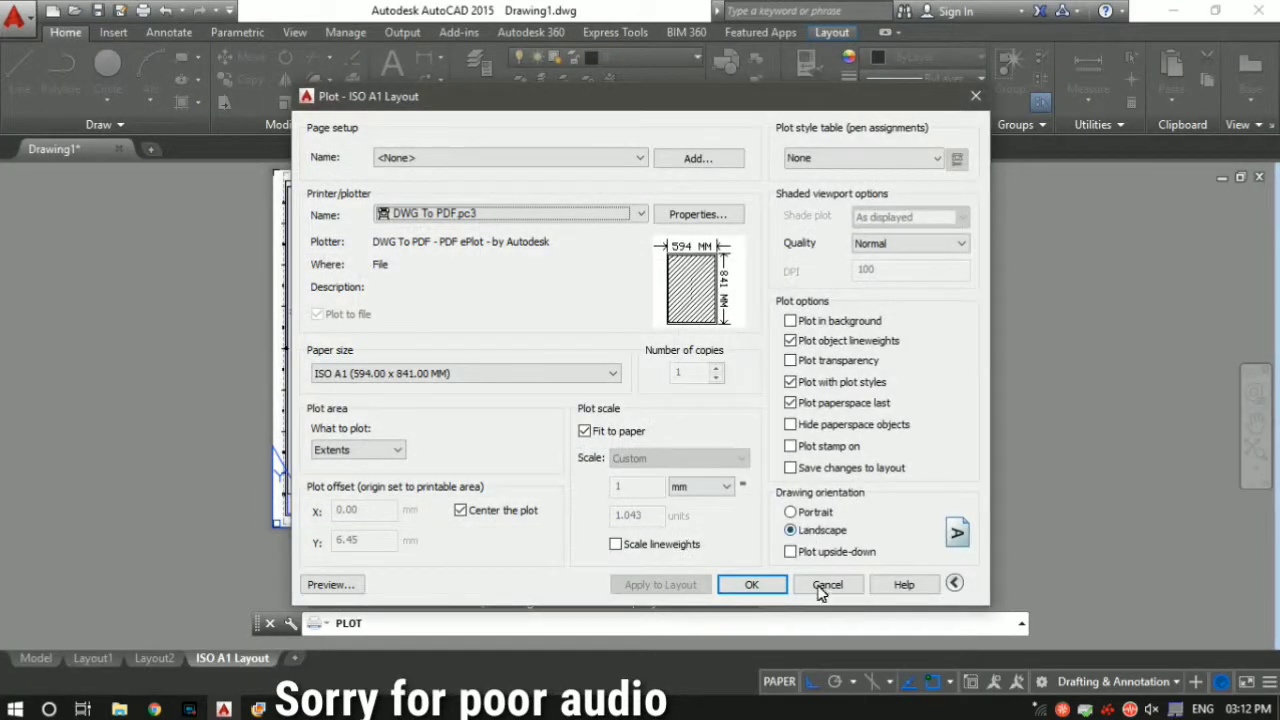
click(751, 585)
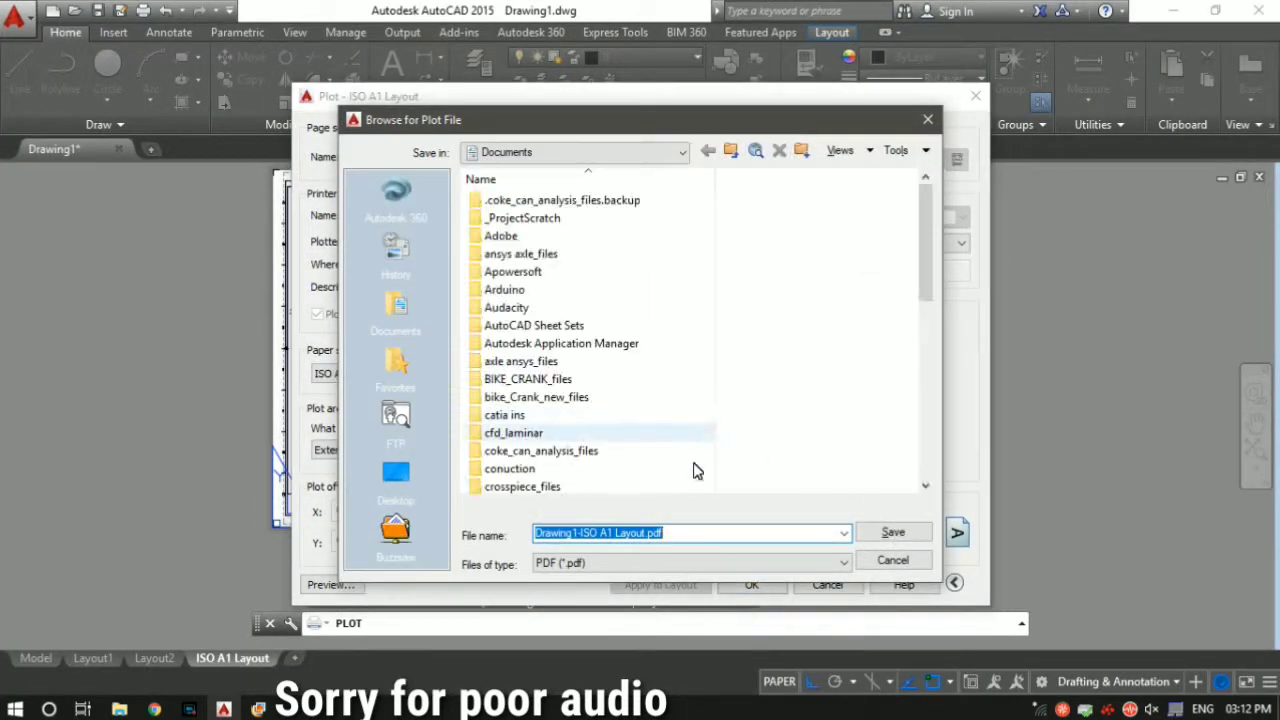
click(893, 532)
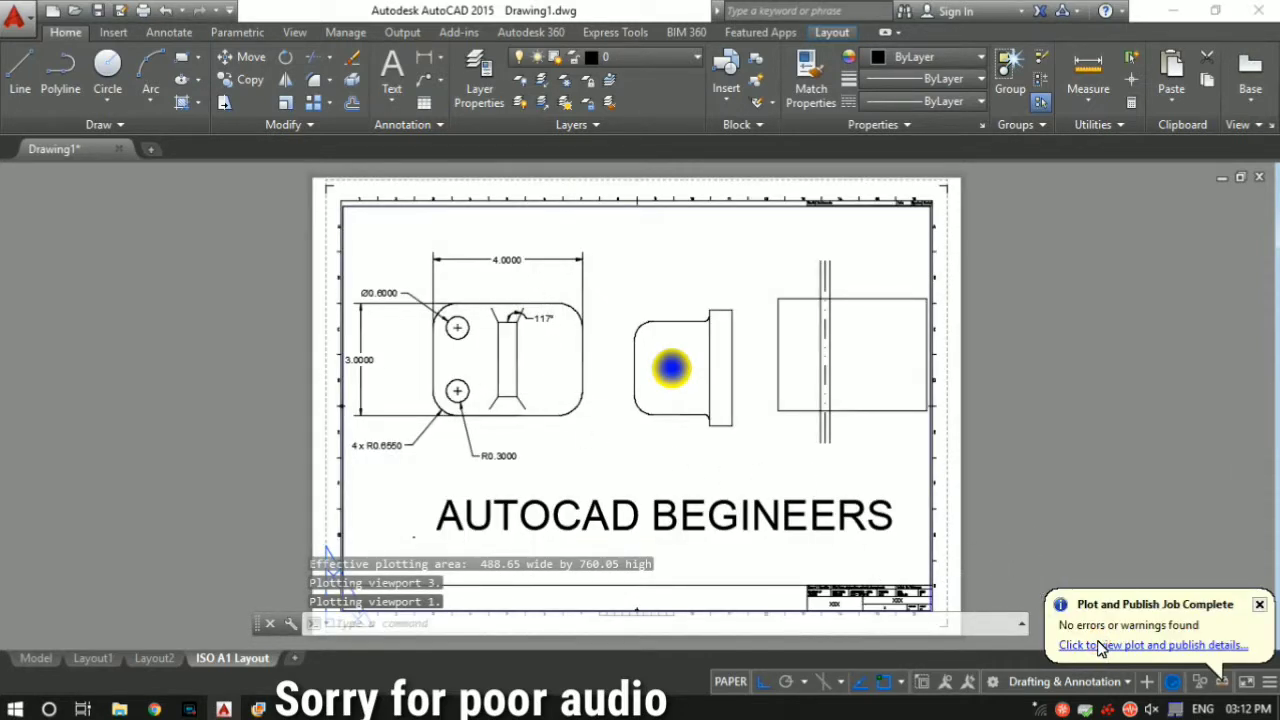
Step: View the plot and publish details of the finished job and close them
click(1100, 645)
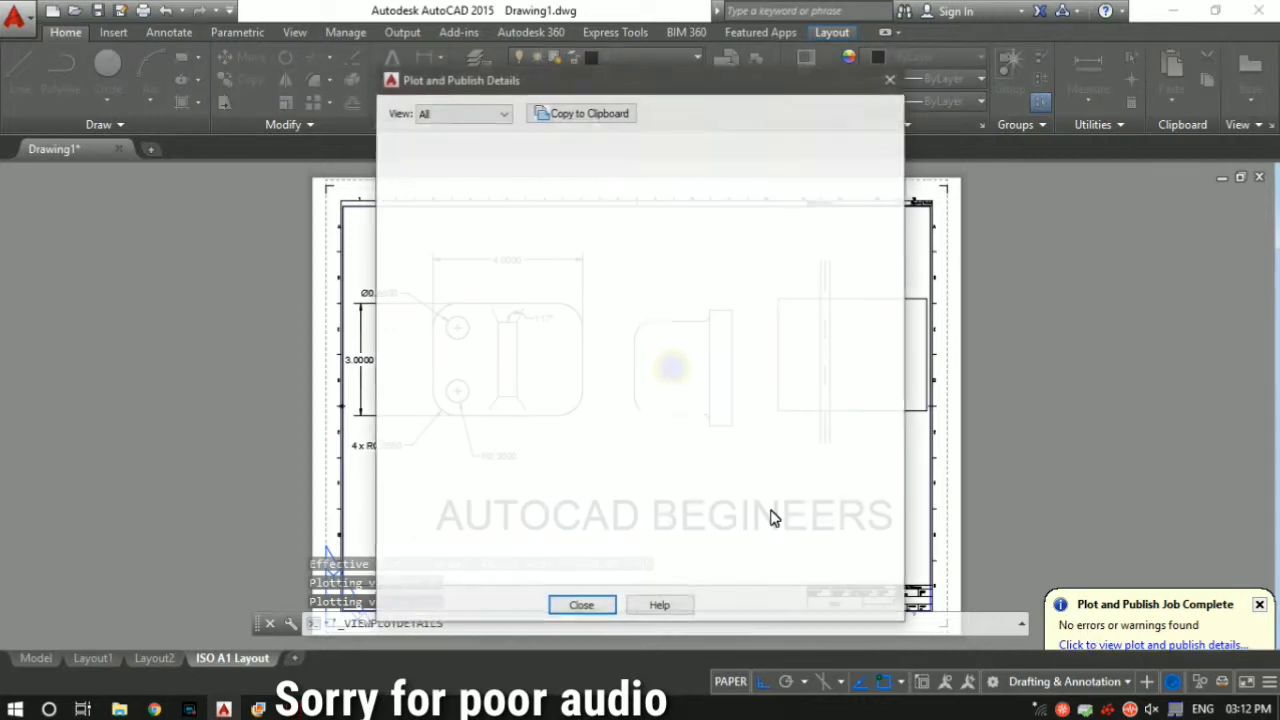
click(892, 79)
middle_drag(911, 394, 782, 373)
scroll(834, 370, down, 2)
scroll(782, 373, up, 2)
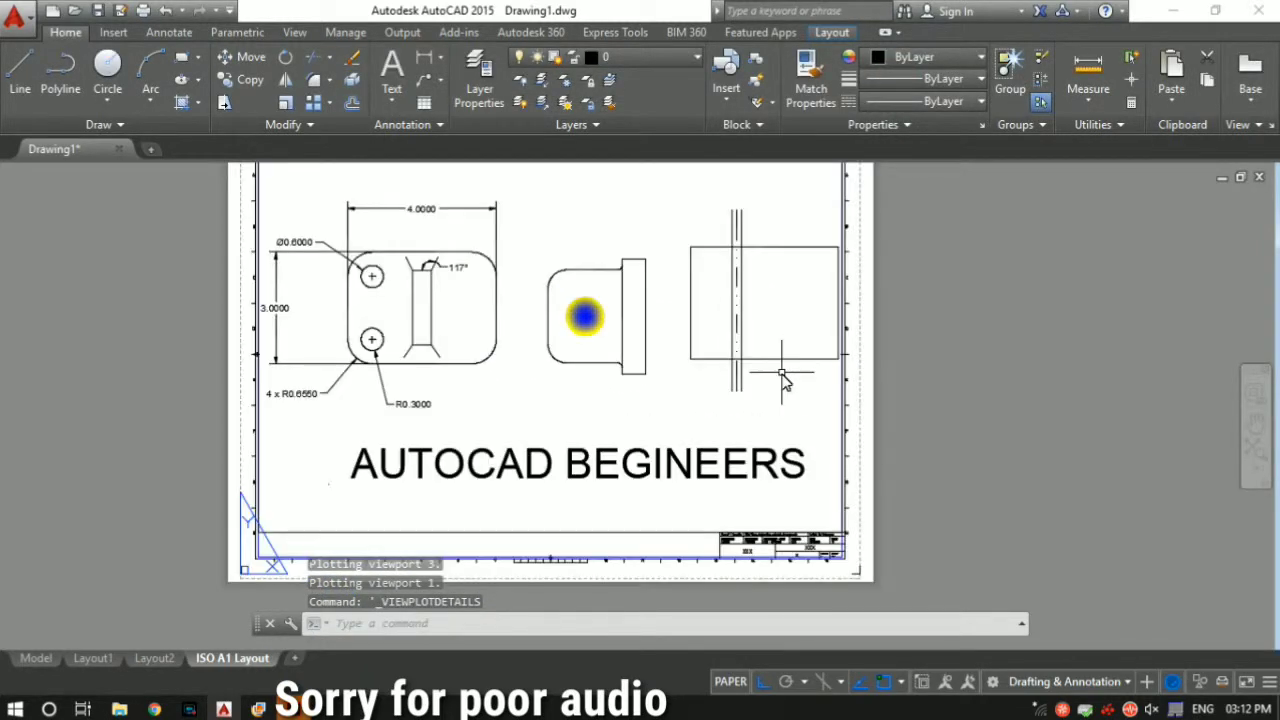
Step: Look at model space and the ISO A1 Layout, then review the plotted PDF in Adobe Acrobat Reader and close it
click(36, 658)
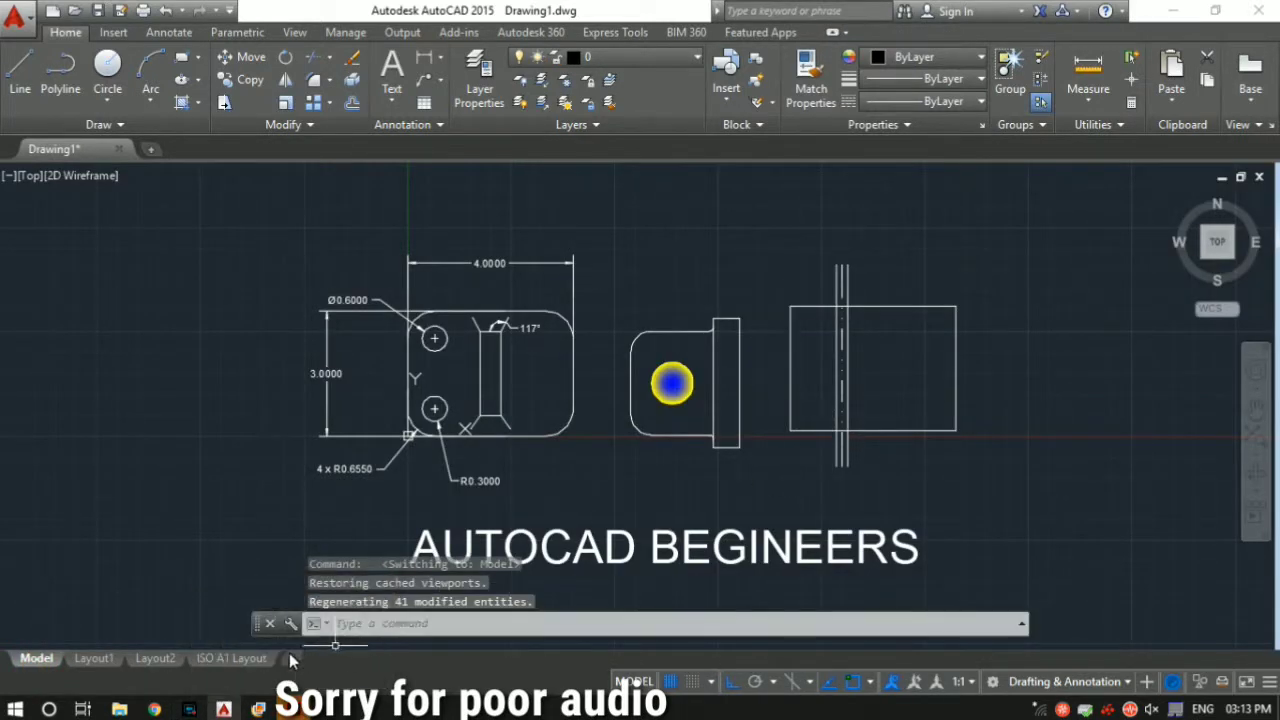
click(247, 656)
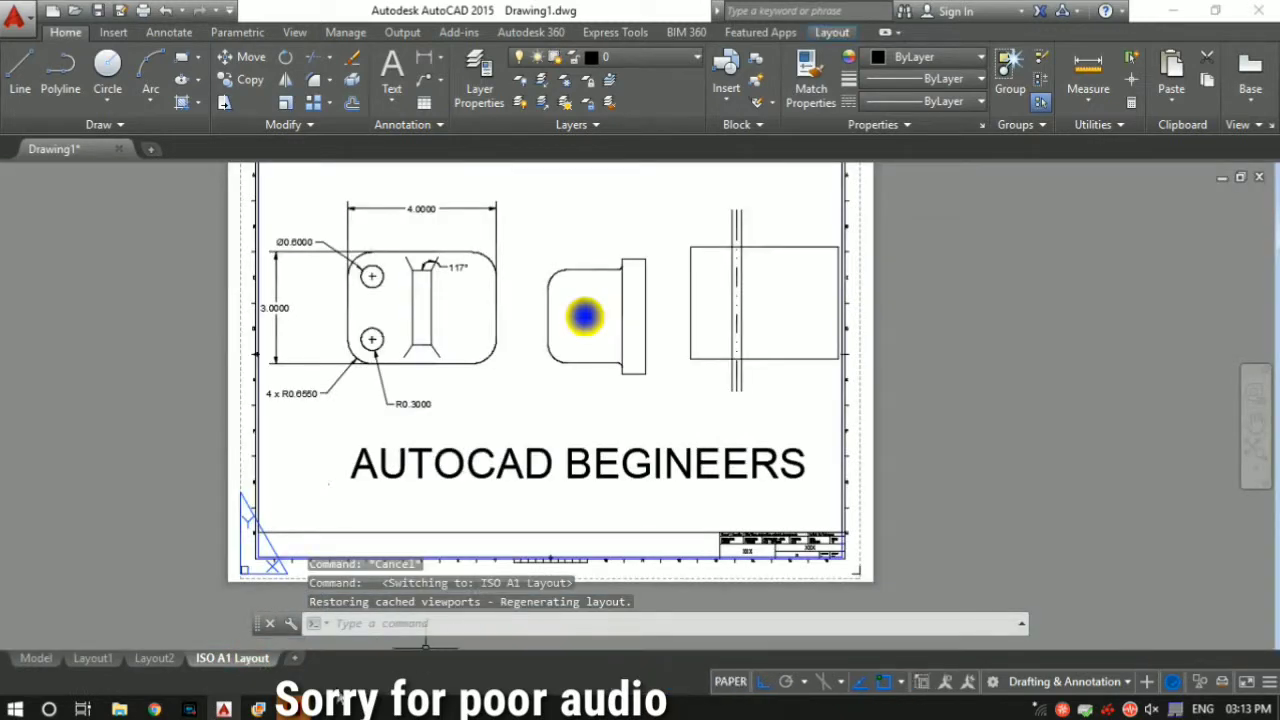
click(301, 711)
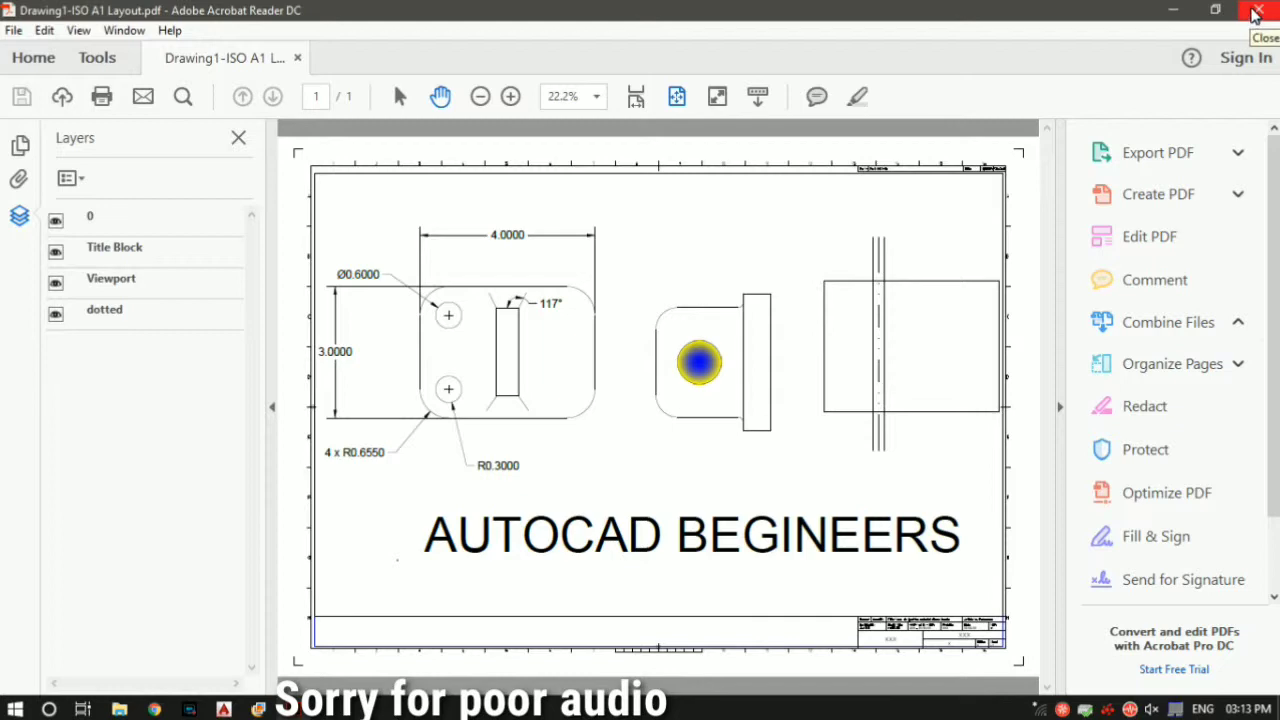
click(1255, 12)
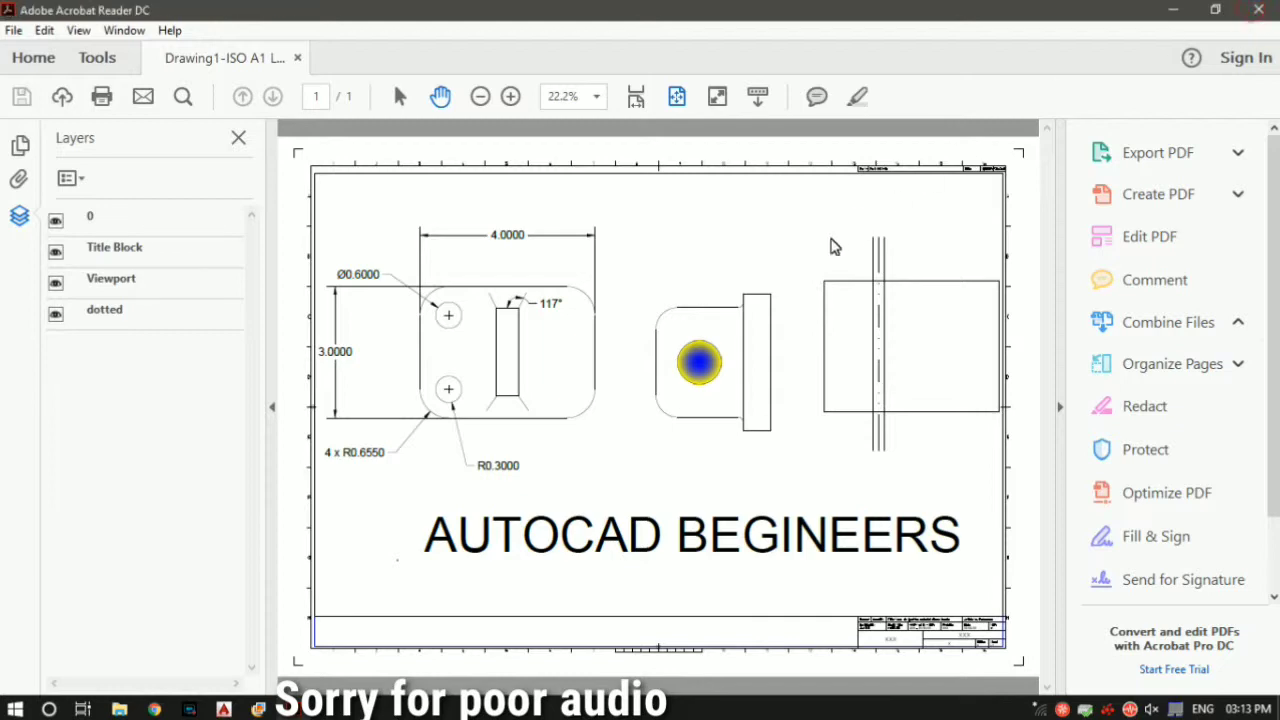